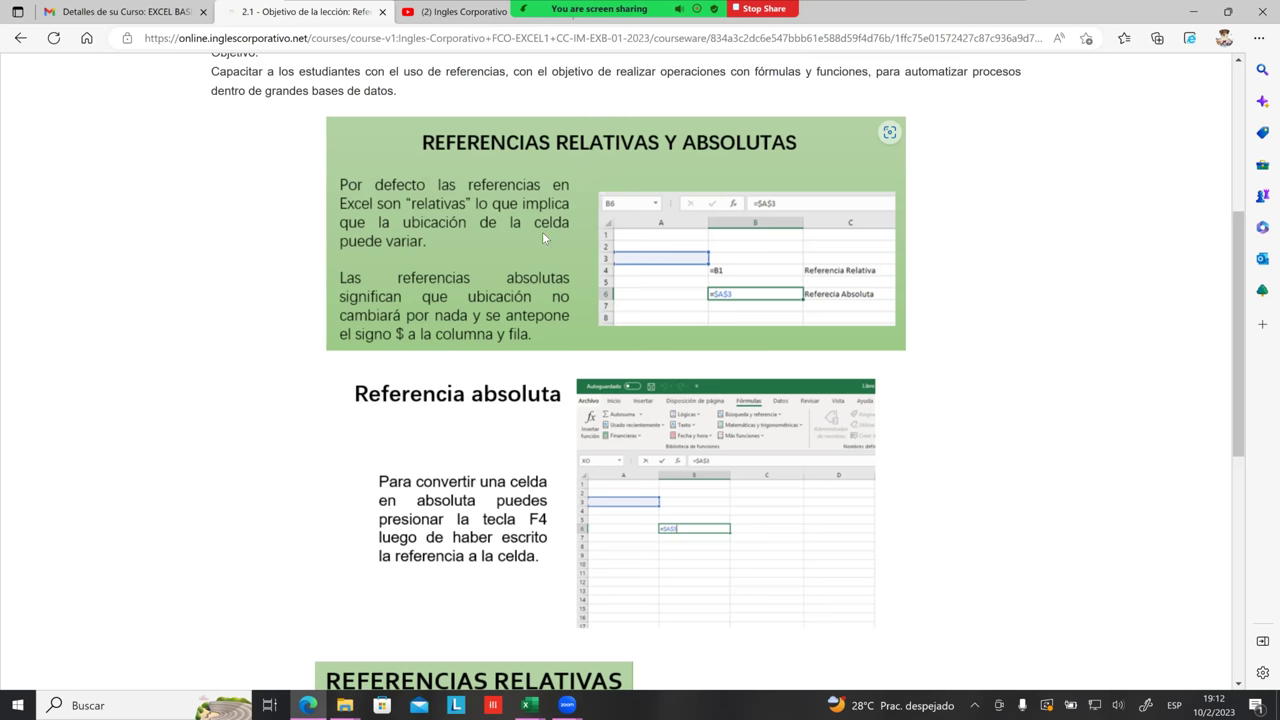
- Open lesson 2.2, "Uso de referencias en Excel", from section 2 of the course
scroll(535, 258, "down", 1)
scroll(540, 290, "up", 5)
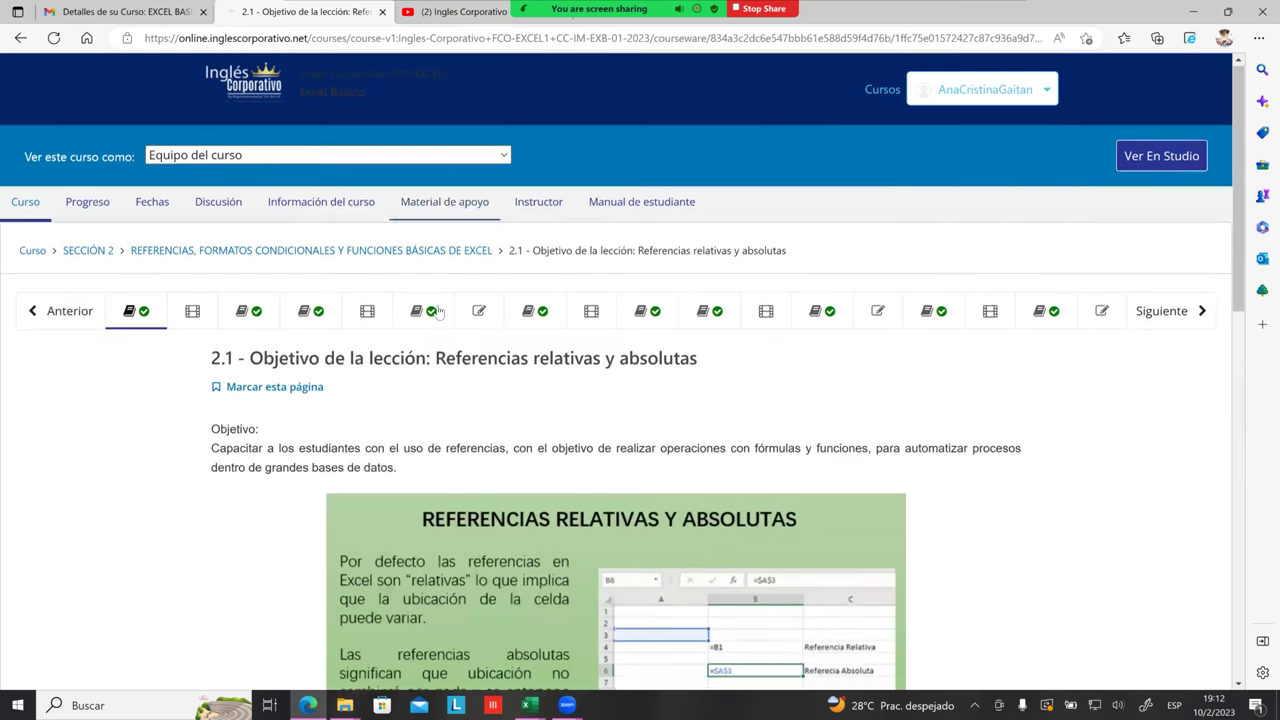
left_click(549, 320)
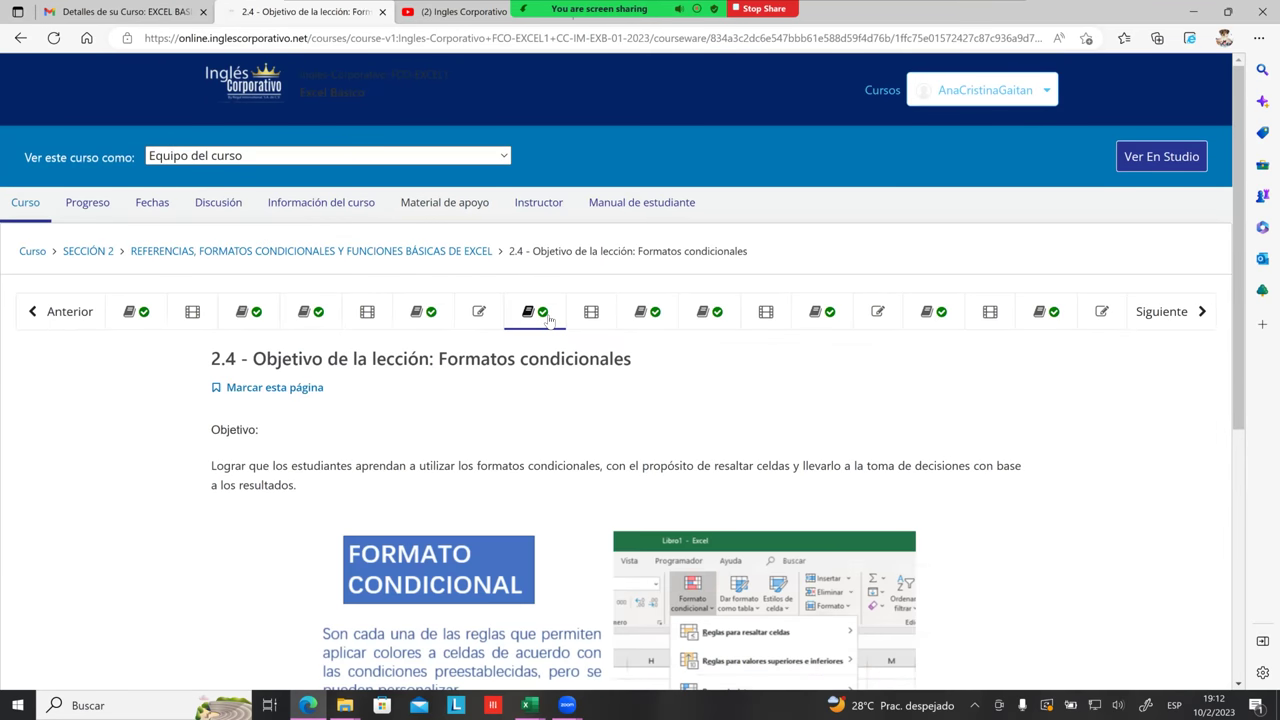
left_click(450, 326)
left_click(370, 314)
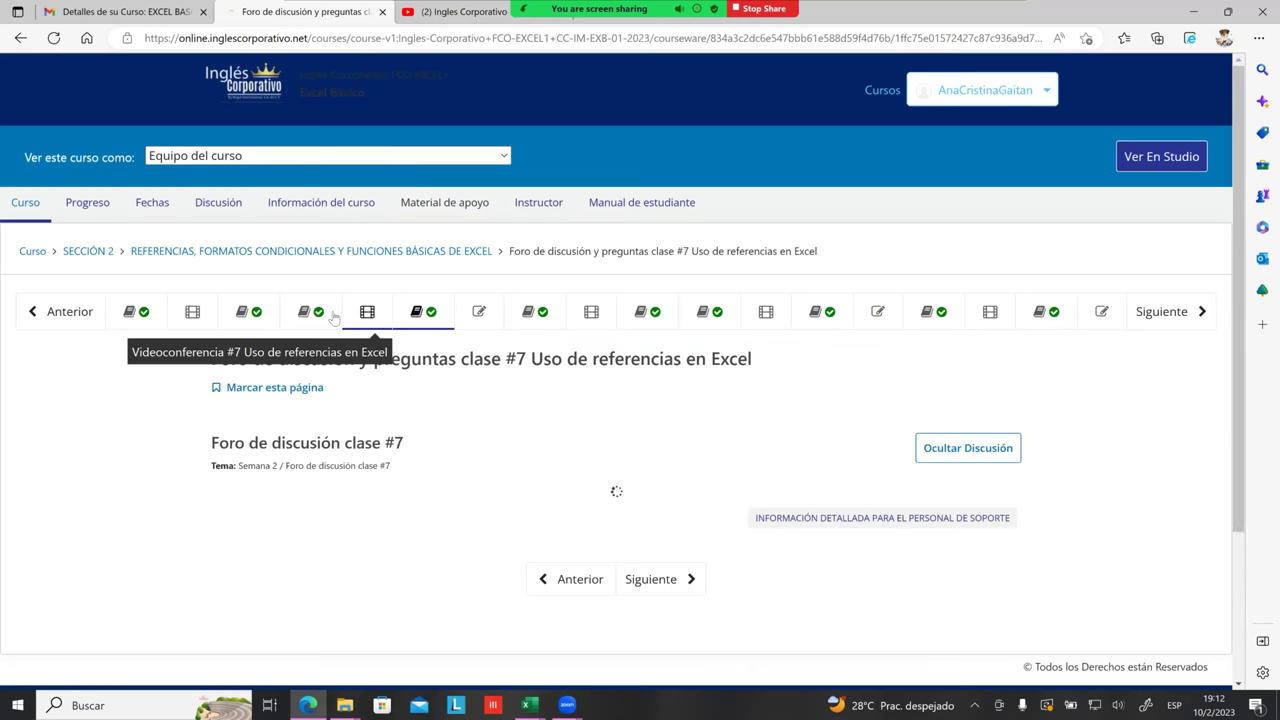
left_click(318, 316)
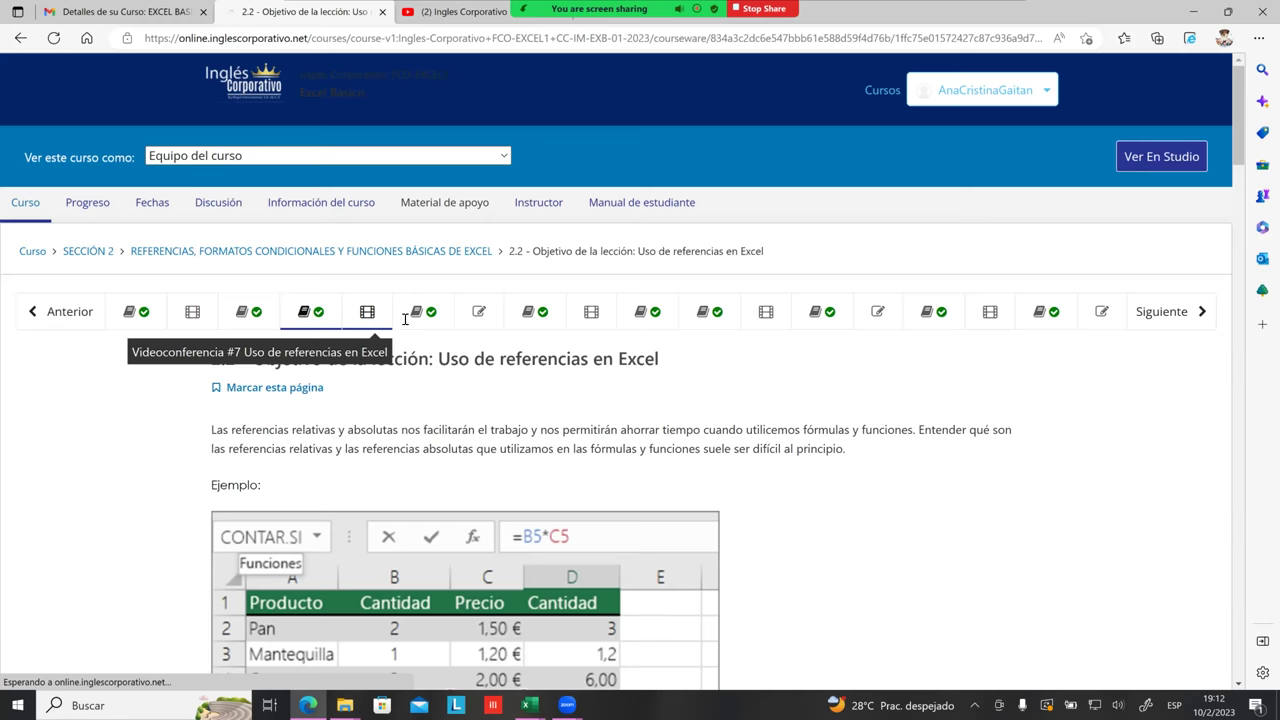
- Read the lesson's introduction on relative and absolute references and examine the example product table in Figura 1
scroll(405, 319, "down", 1)
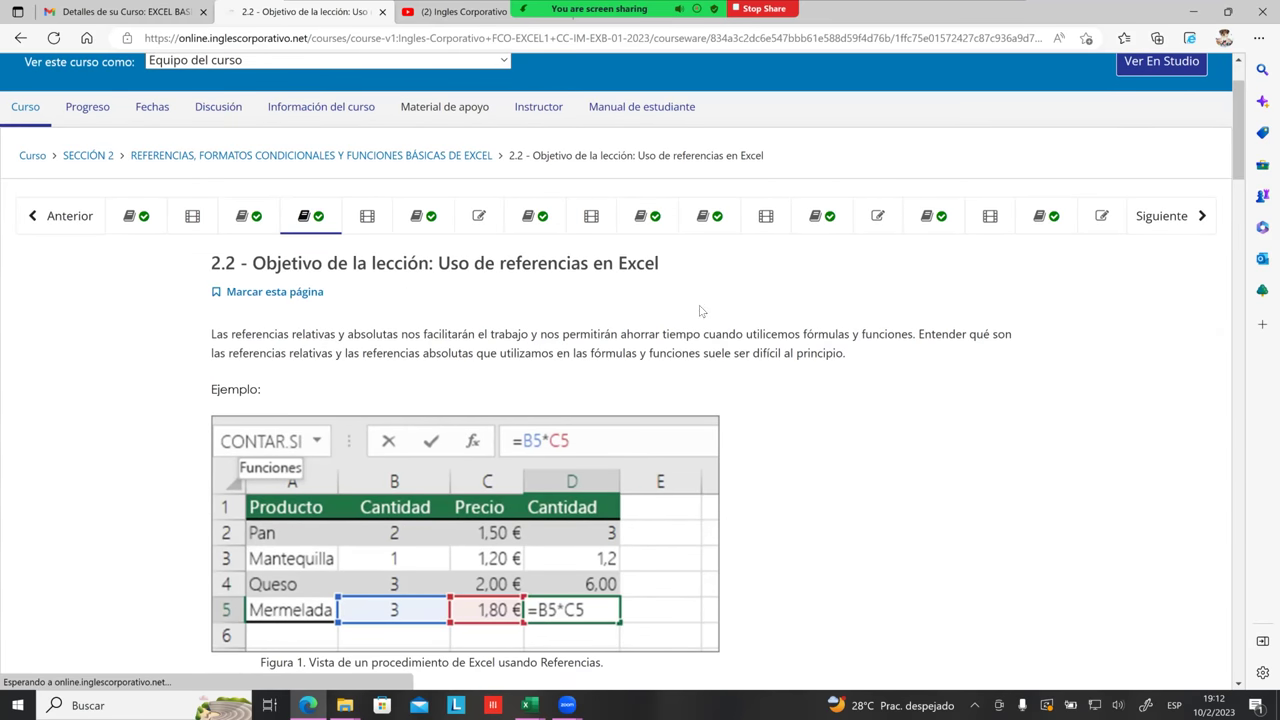
scroll(701, 311, "down", 1)
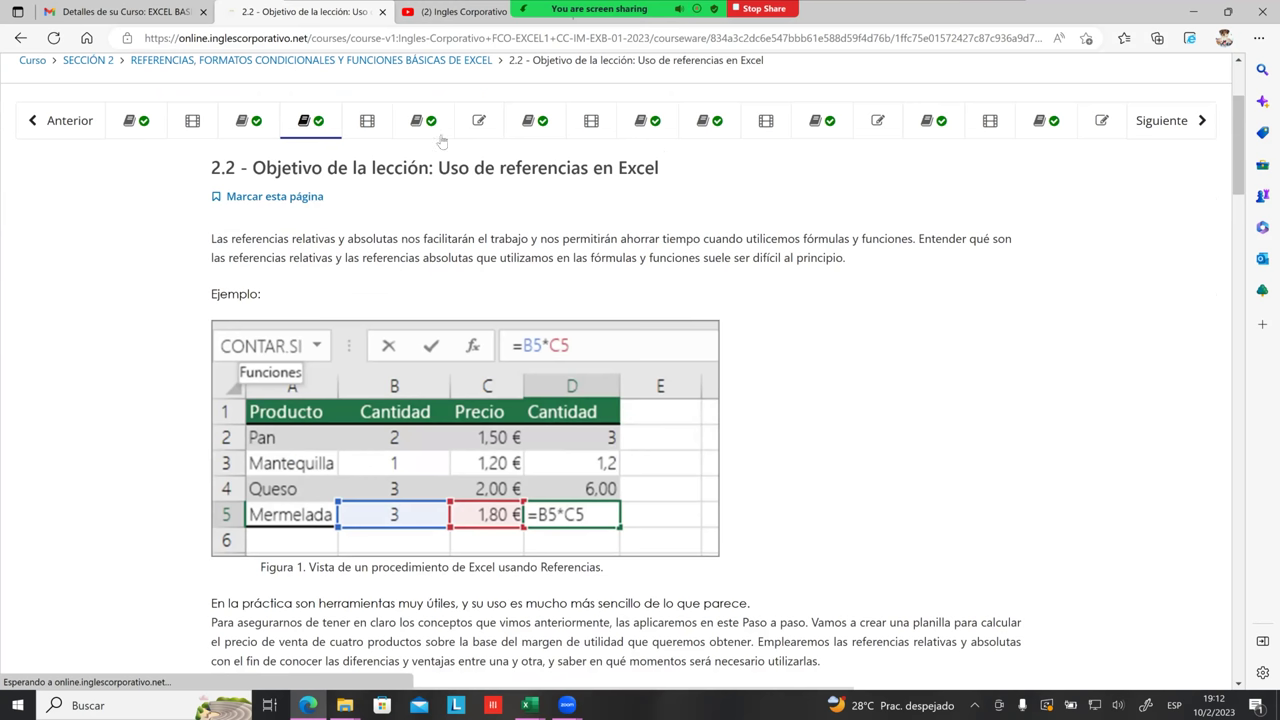
scroll(240, 247, "down", 1)
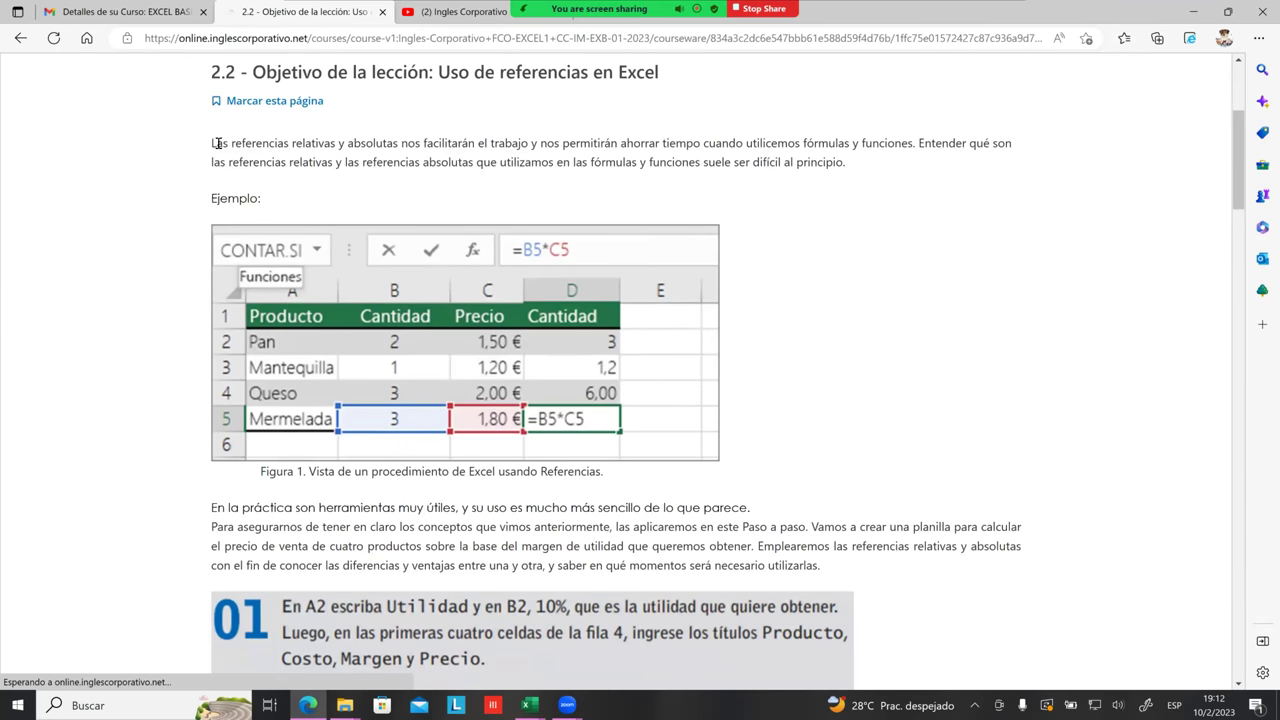
scroll(219, 143, "up", 1)
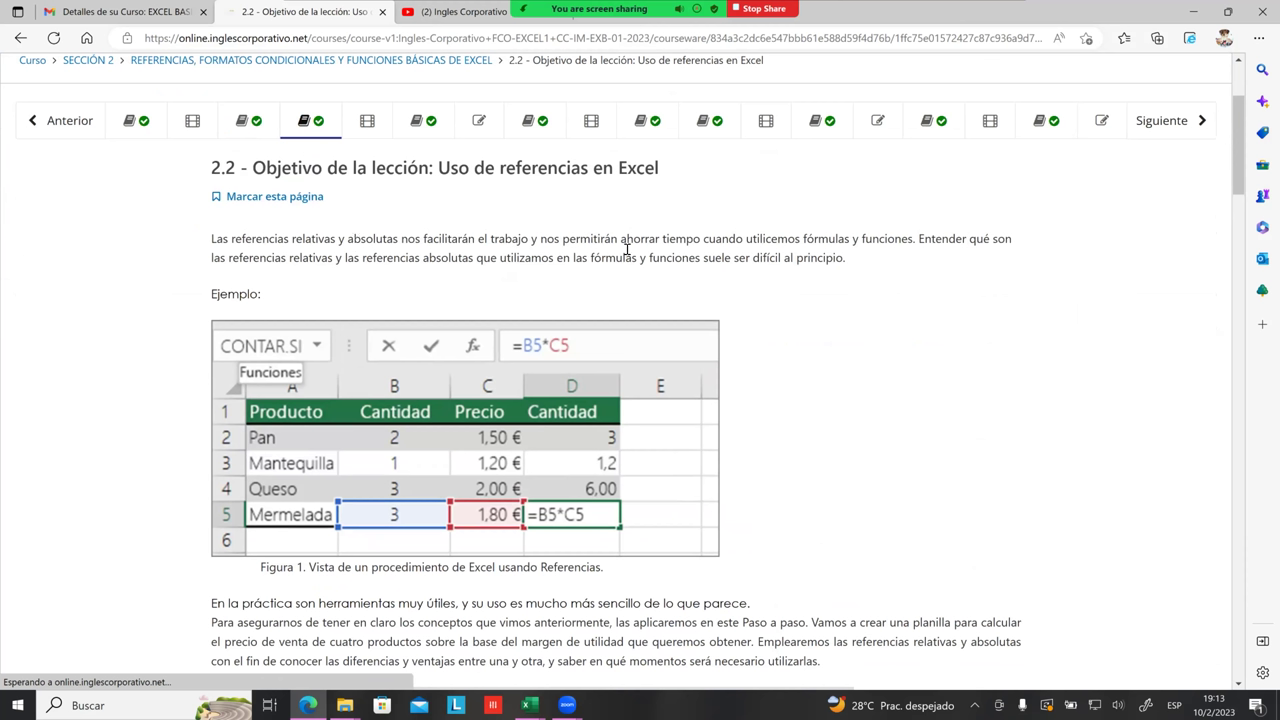
key("ctrl+plus")
key("ctrl+plus")
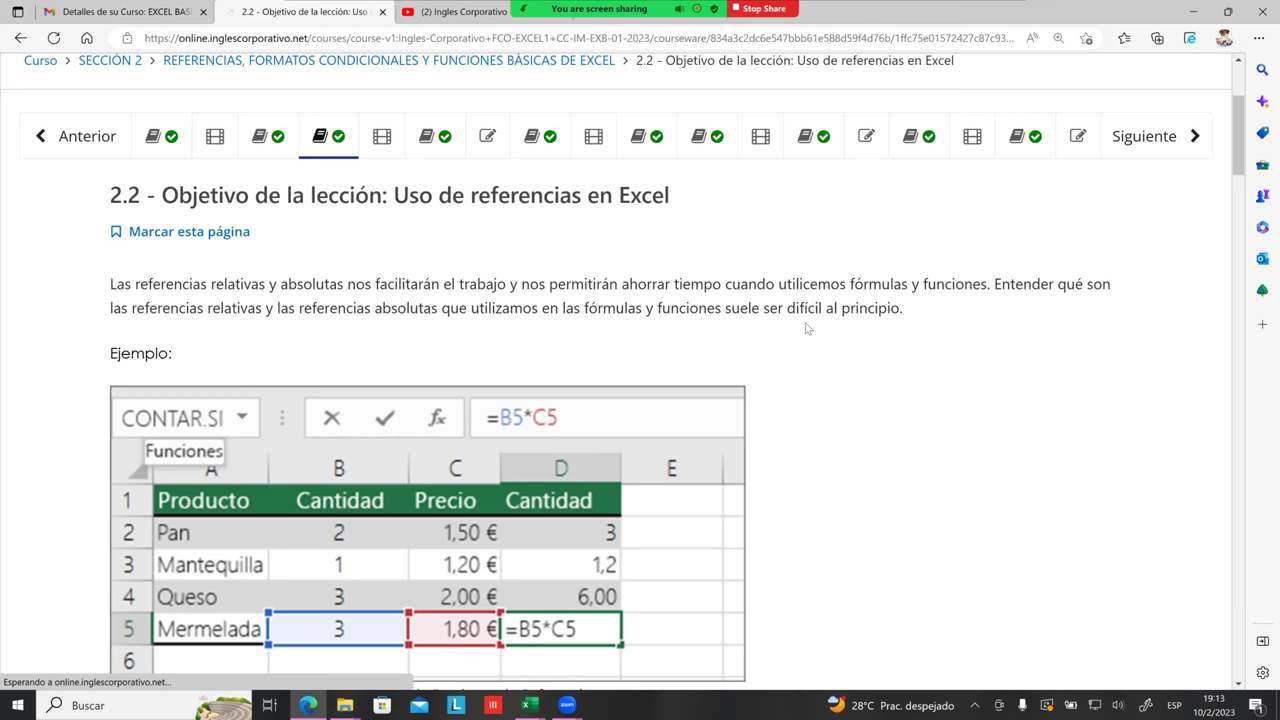
scroll(807, 328, "down", 1)
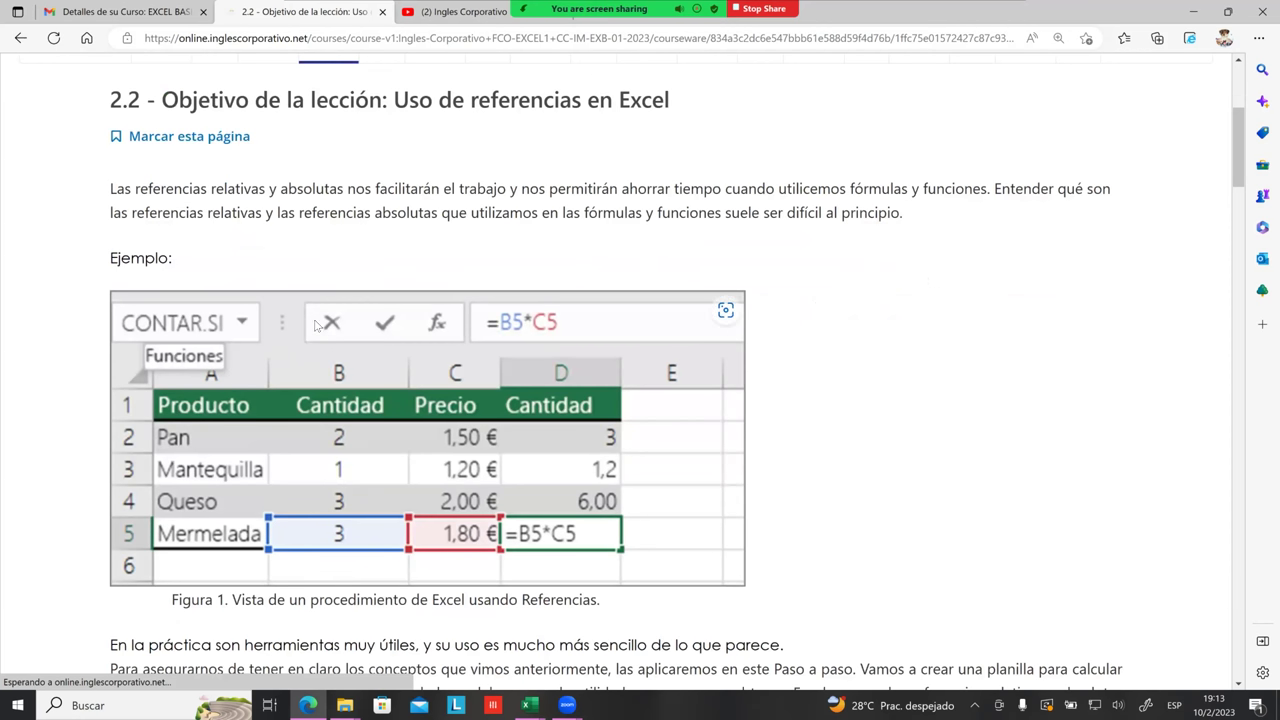
left_click_drag(789, 213, 782, 224)
left_click(897, 218)
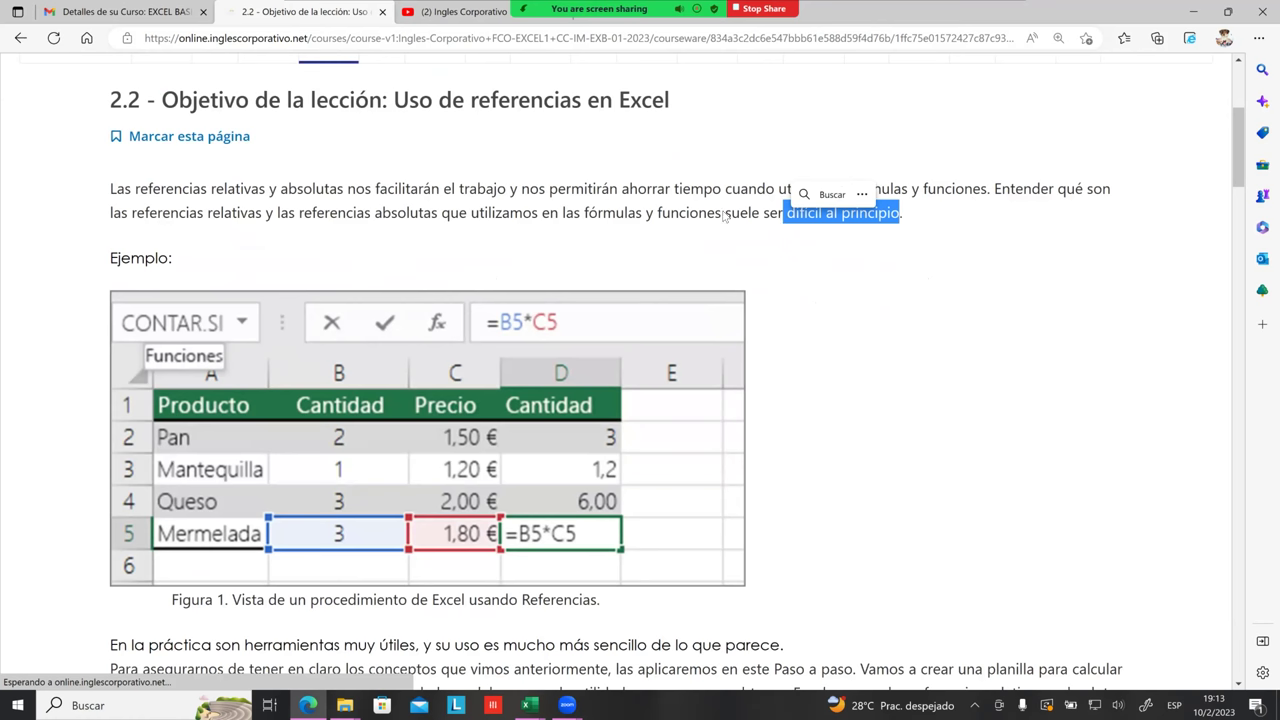
left_click(603, 262)
scroll(410, 440, "down", 2)
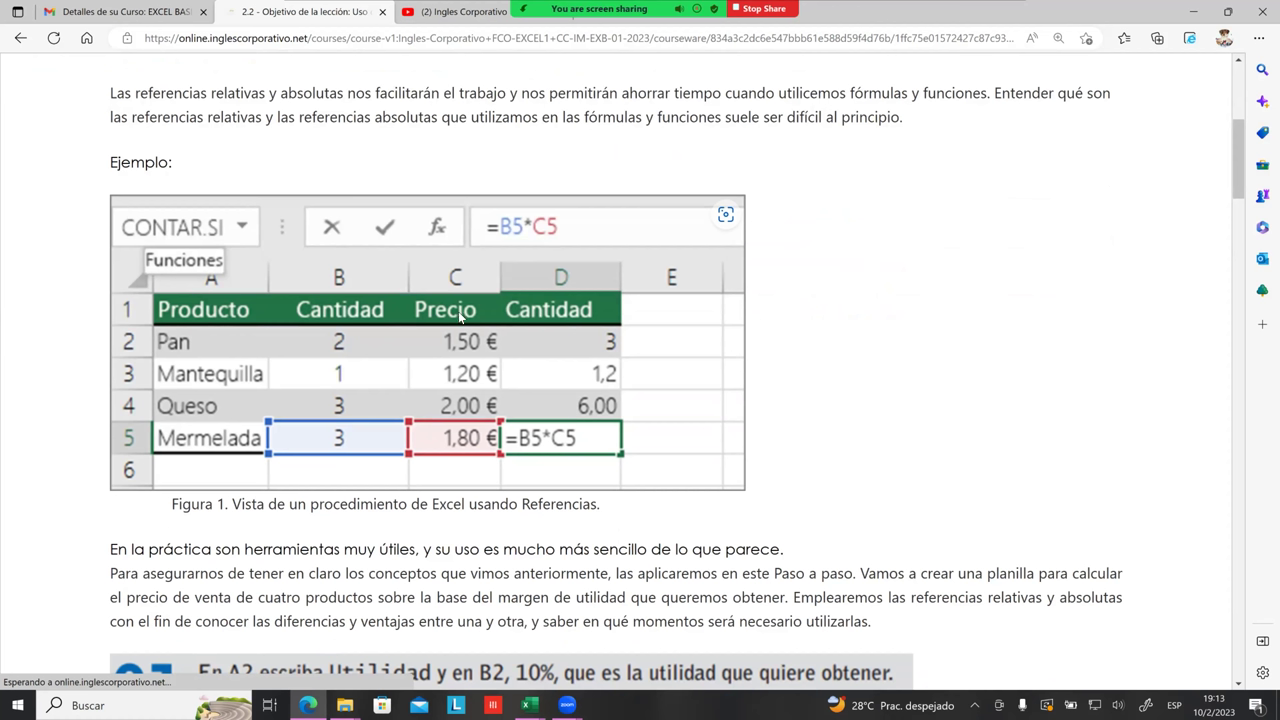
scroll(461, 316, "down", 2)
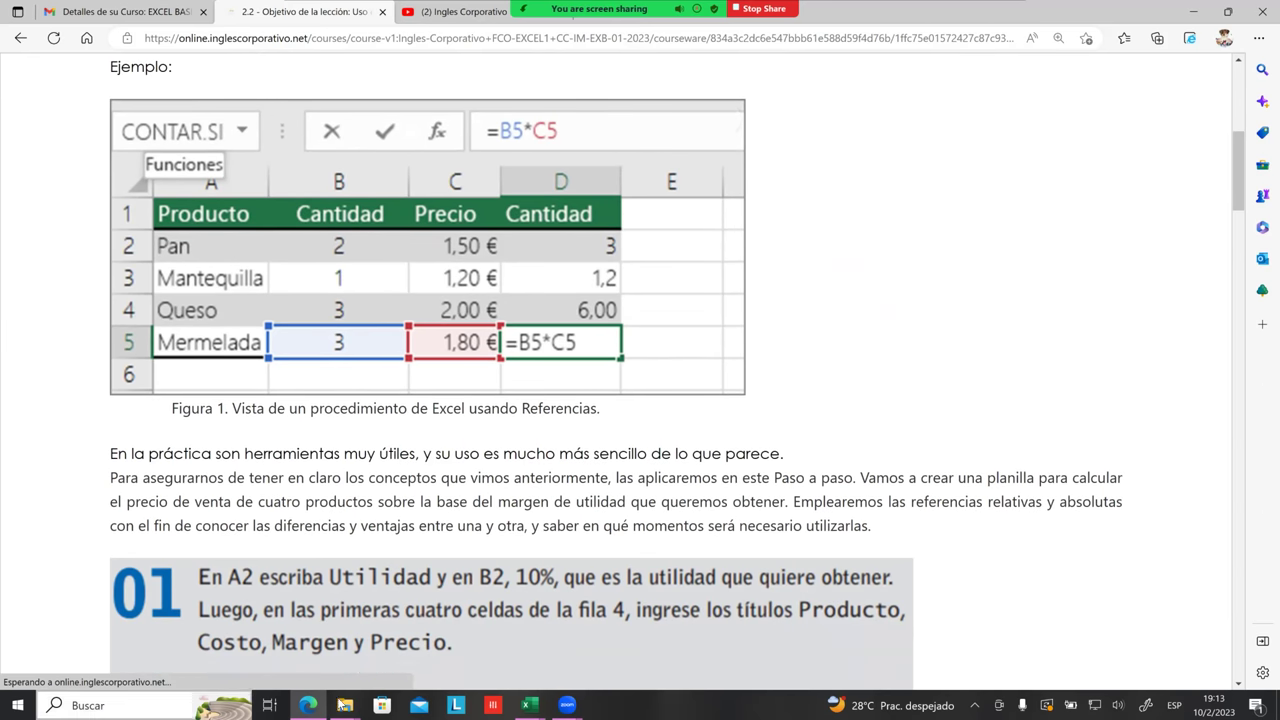
- Switch to the Excel workbook "Uso de referencias en Excel" and open its blank sheet Hoja1
left_click(530, 705)
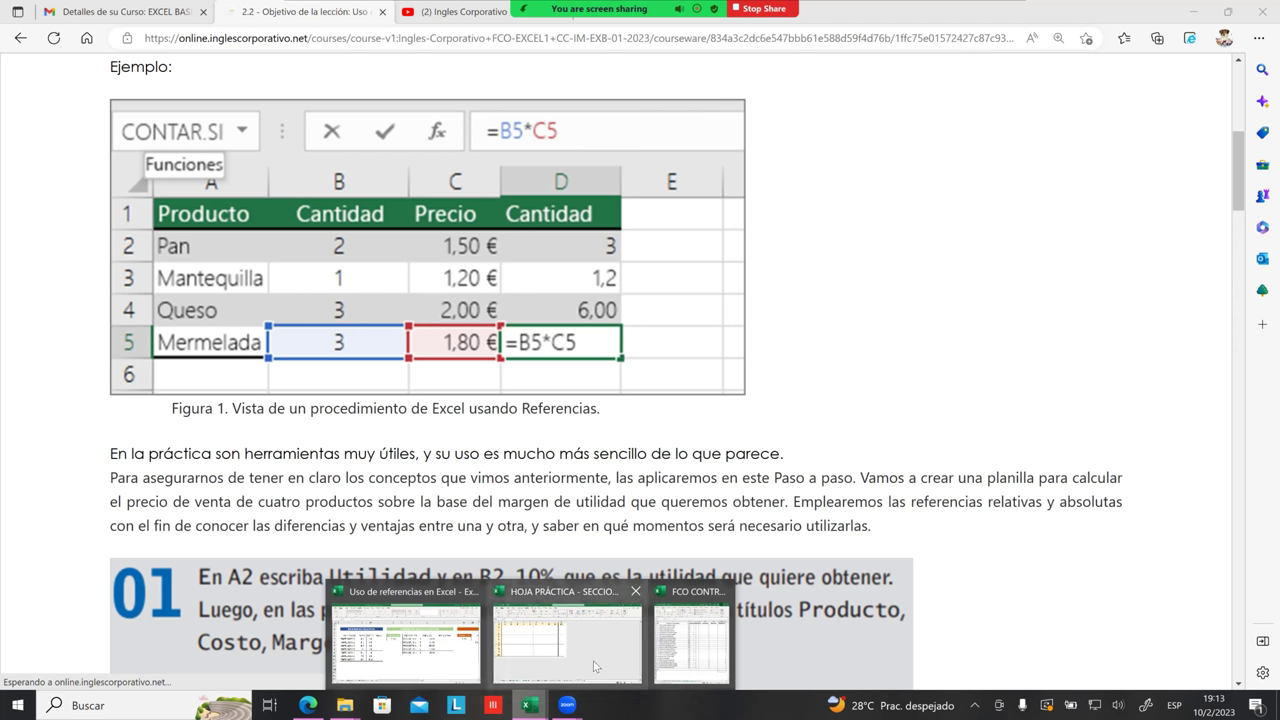
left_click(411, 640)
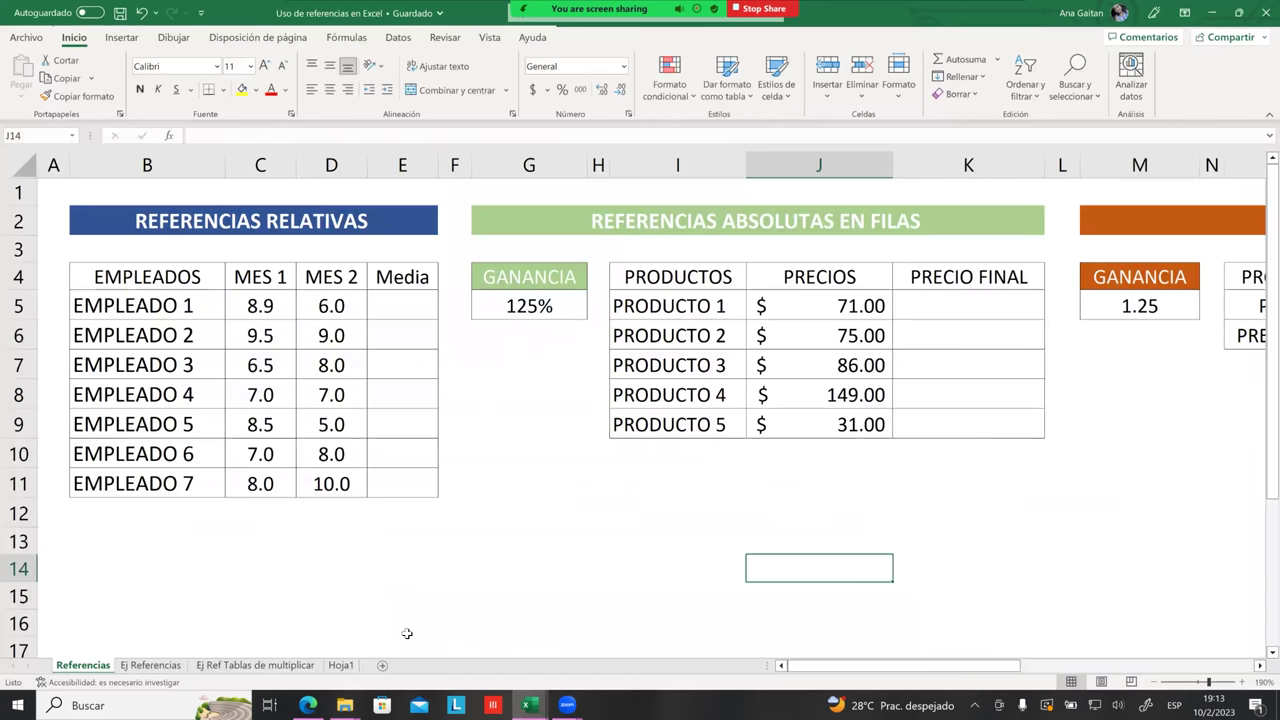
left_click(350, 666)
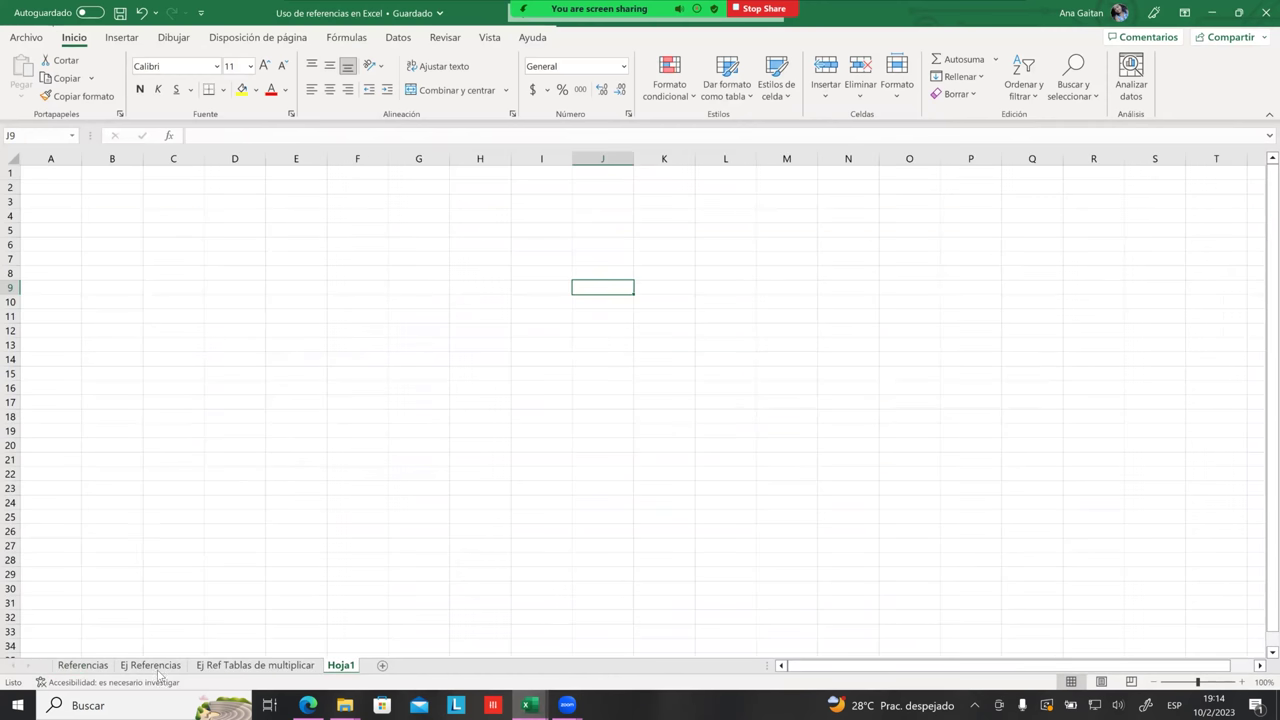
left_click(83, 665)
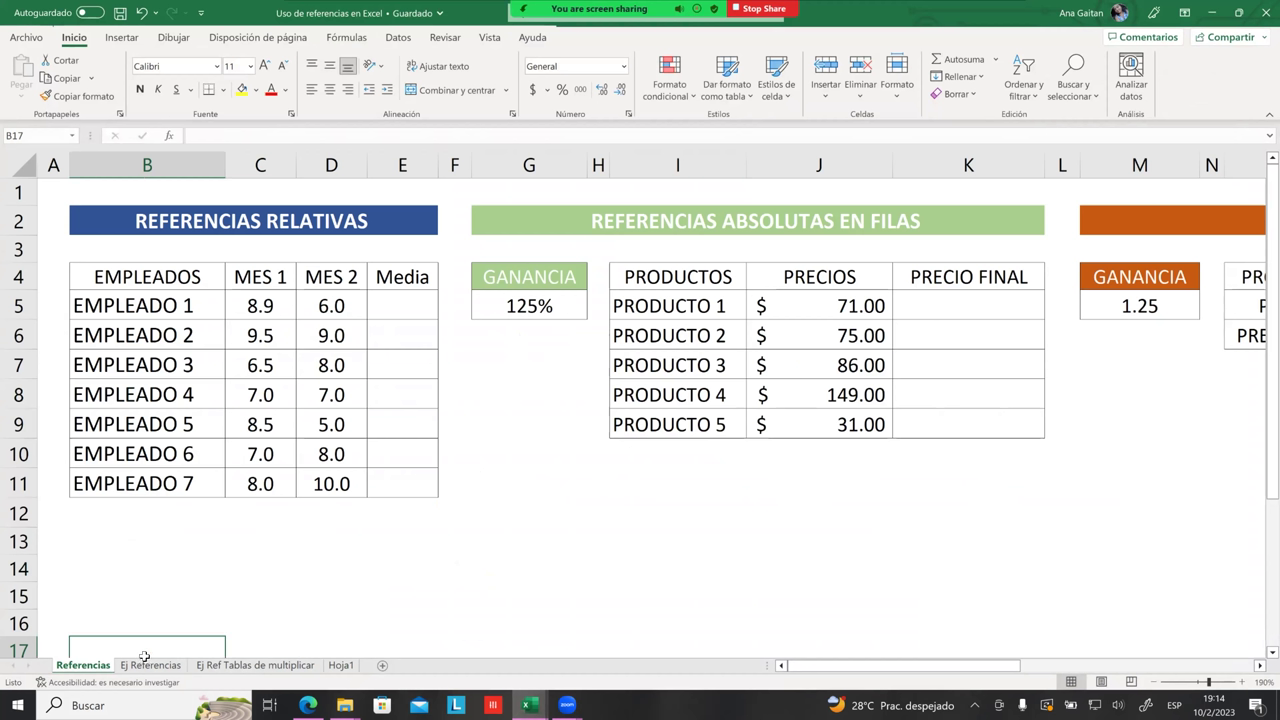
left_click(160, 666)
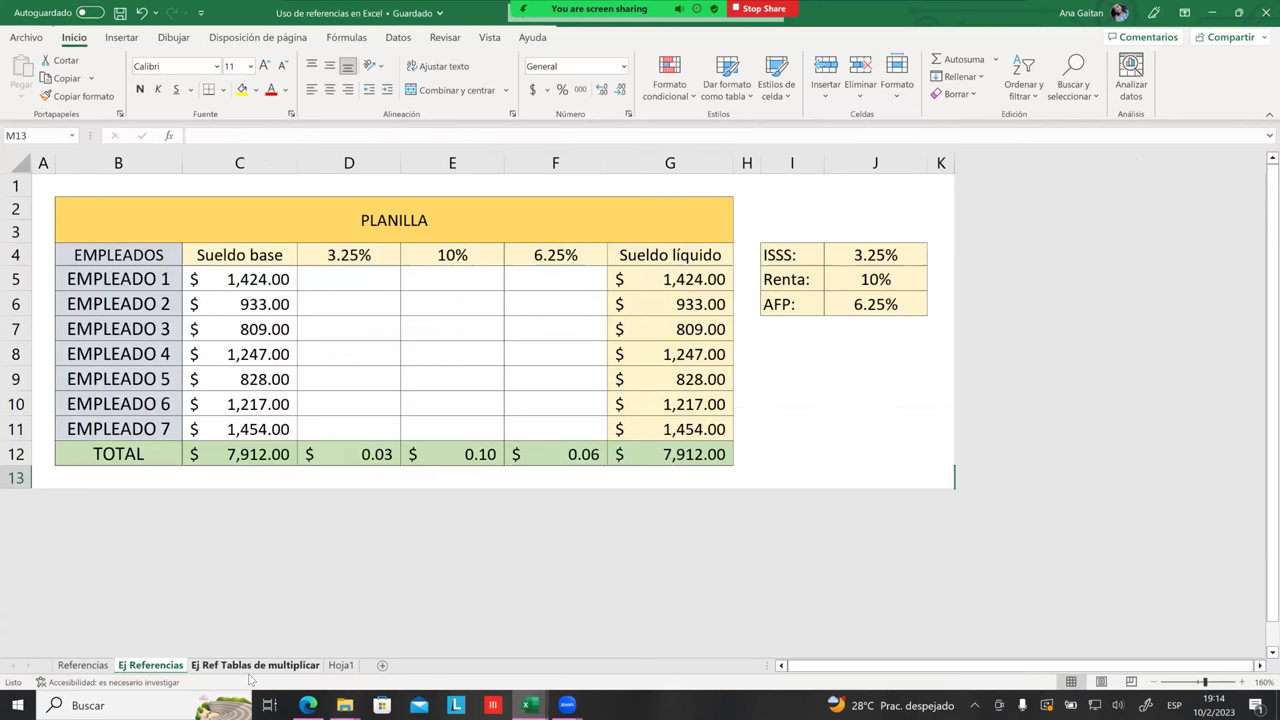
left_click(341, 666)
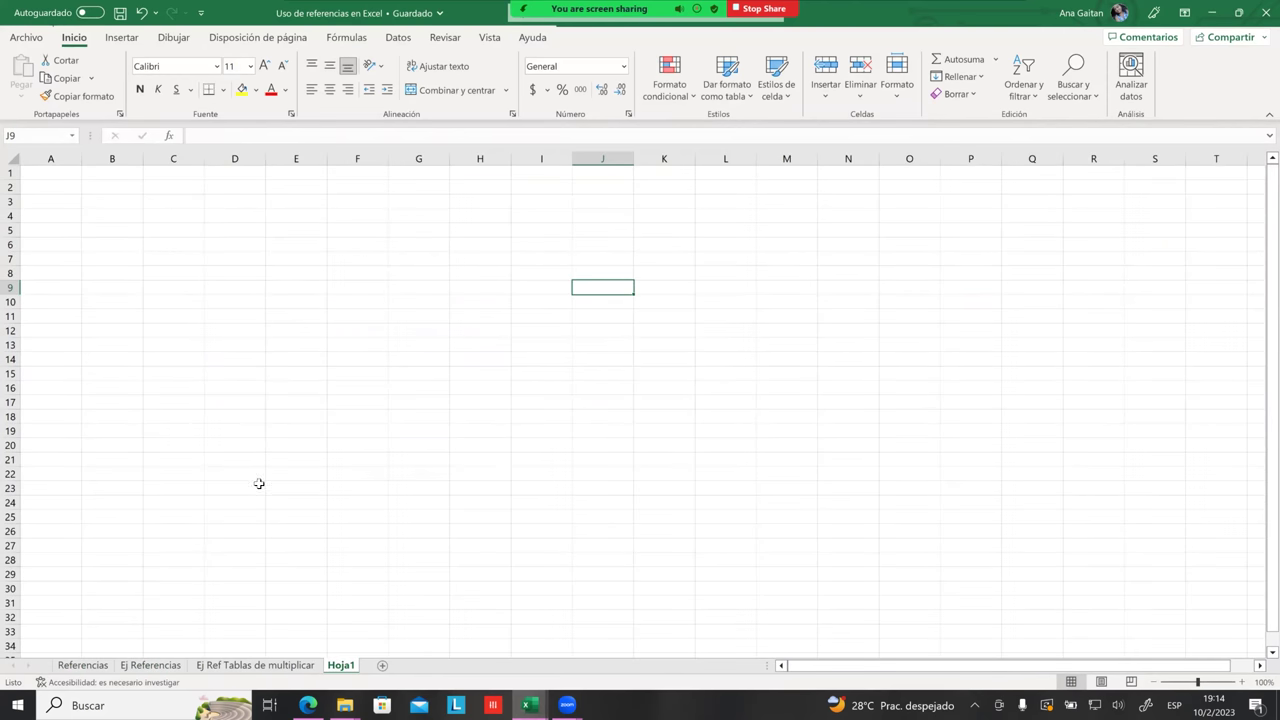
scroll(289, 414, "up", 2)
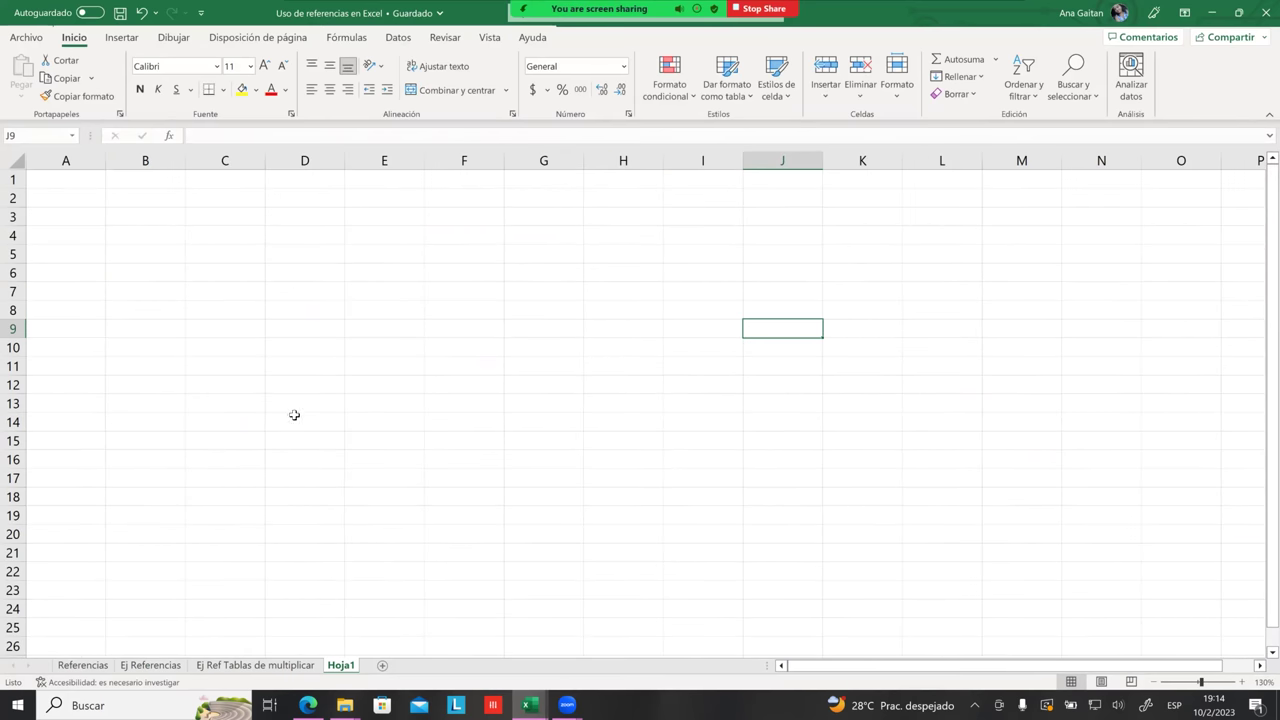
scroll(294, 414, "up", 4)
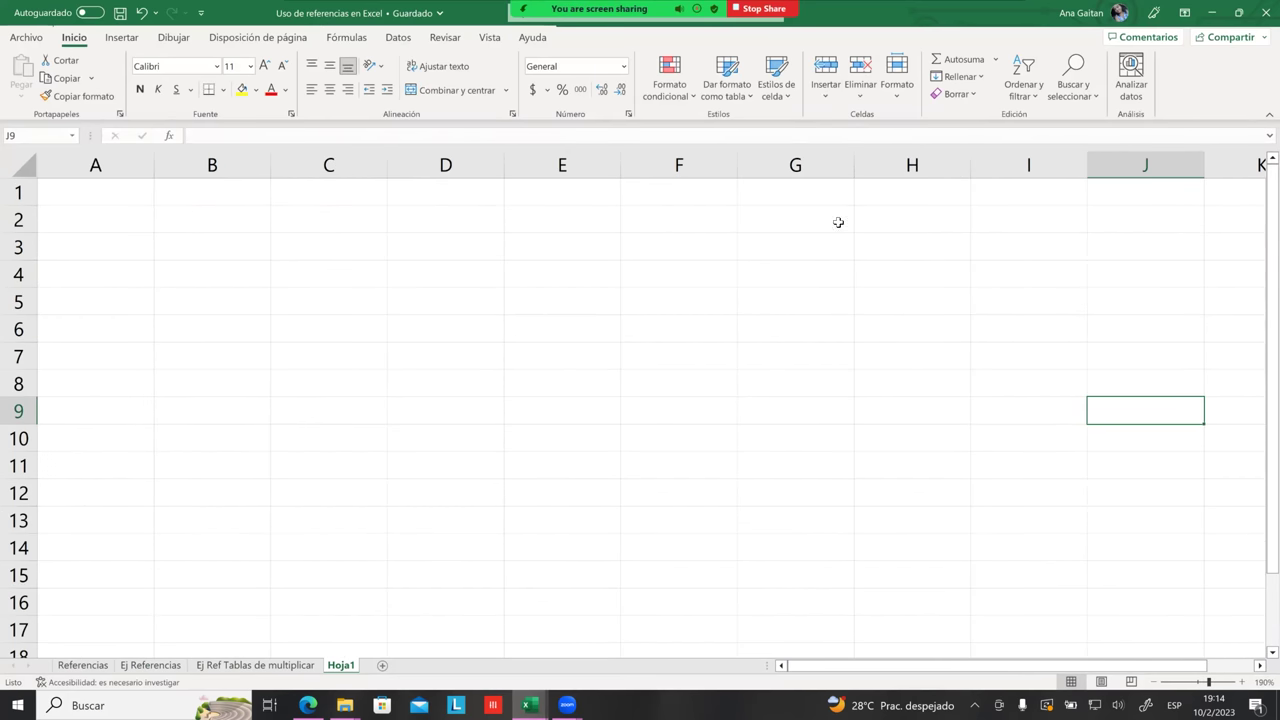
- Arrange the Excel workbook and the browser's lesson 2.2 page side by side, with the workbook on the left half
scroll(838, 258, "up", 1)
left_click_drag(929, 22, 2, 150)
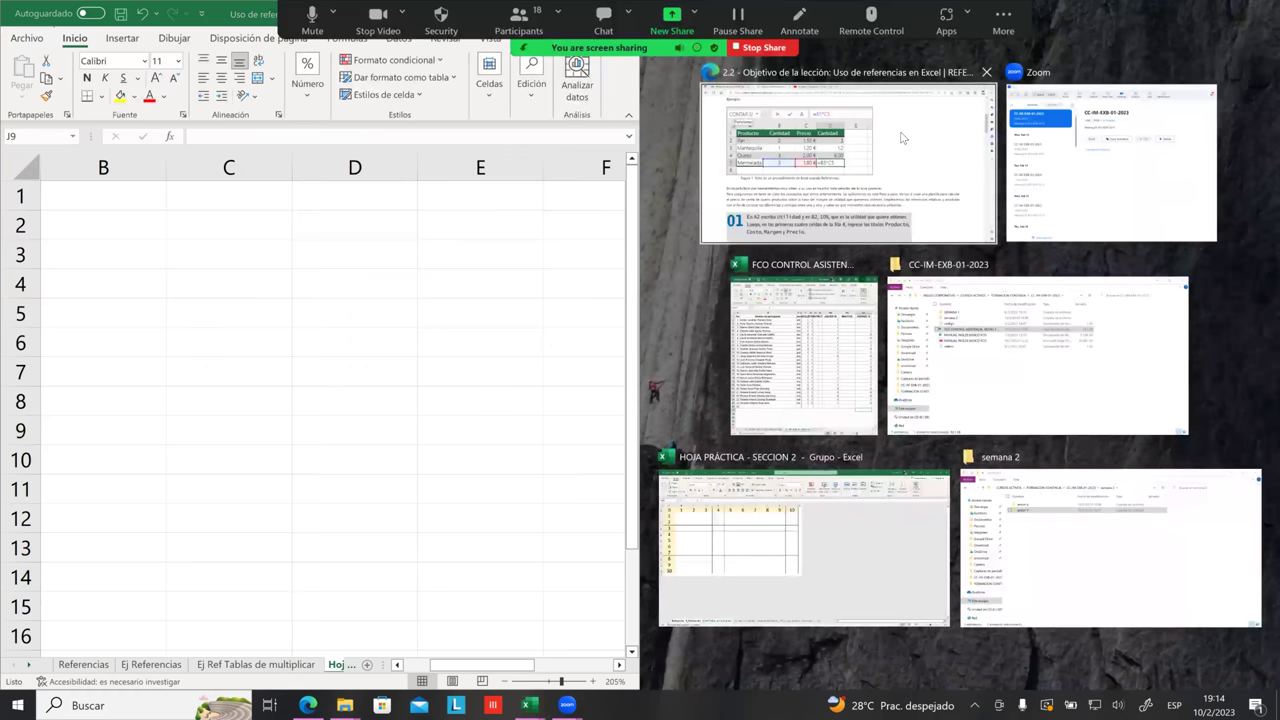
left_click(900, 120)
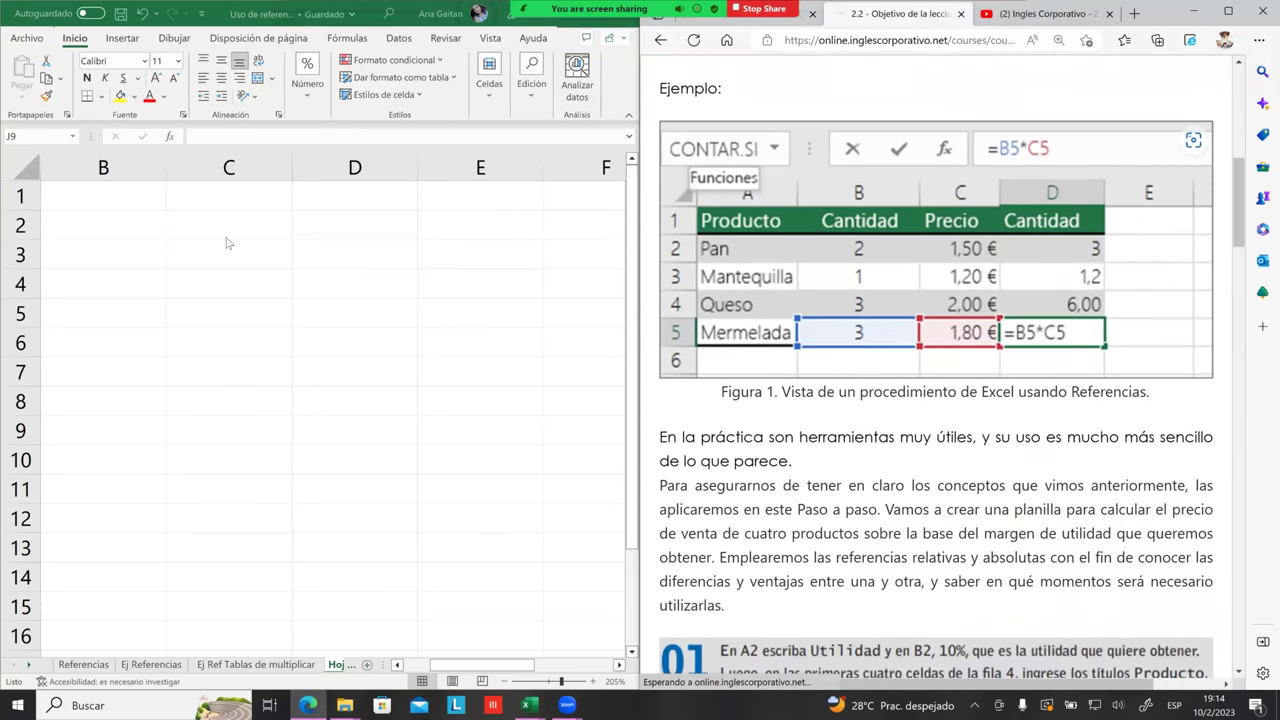
- Enter the column headers PRODUCTO, CANTIDAD and PRECIO in cells C2, D2 and E2 of Hoja1
left_click(224, 230)
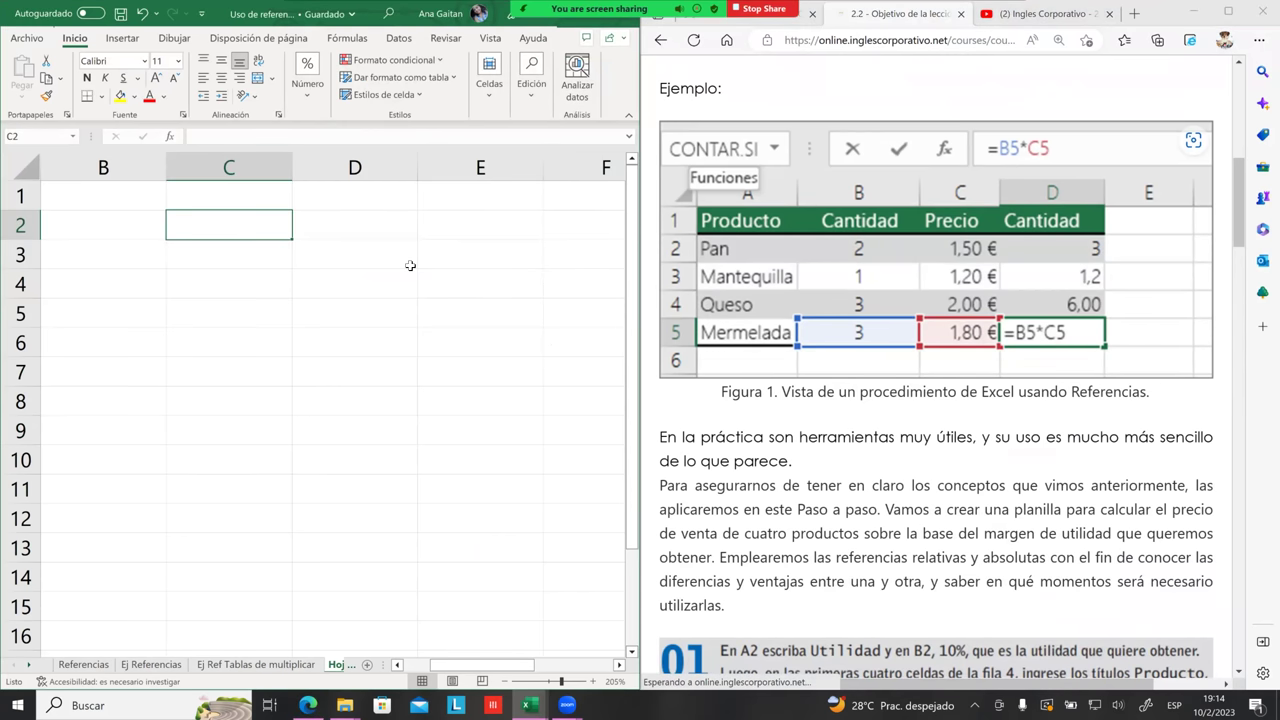
key("Caps_Lock")
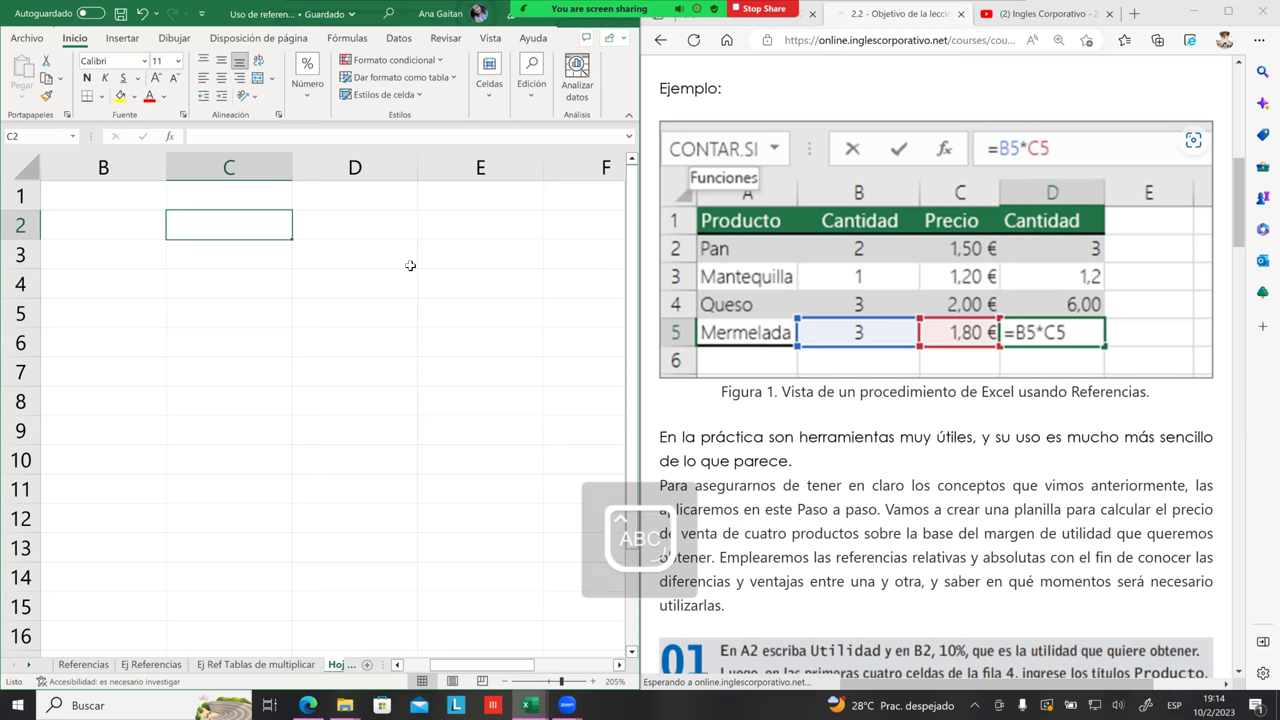
type("PR")
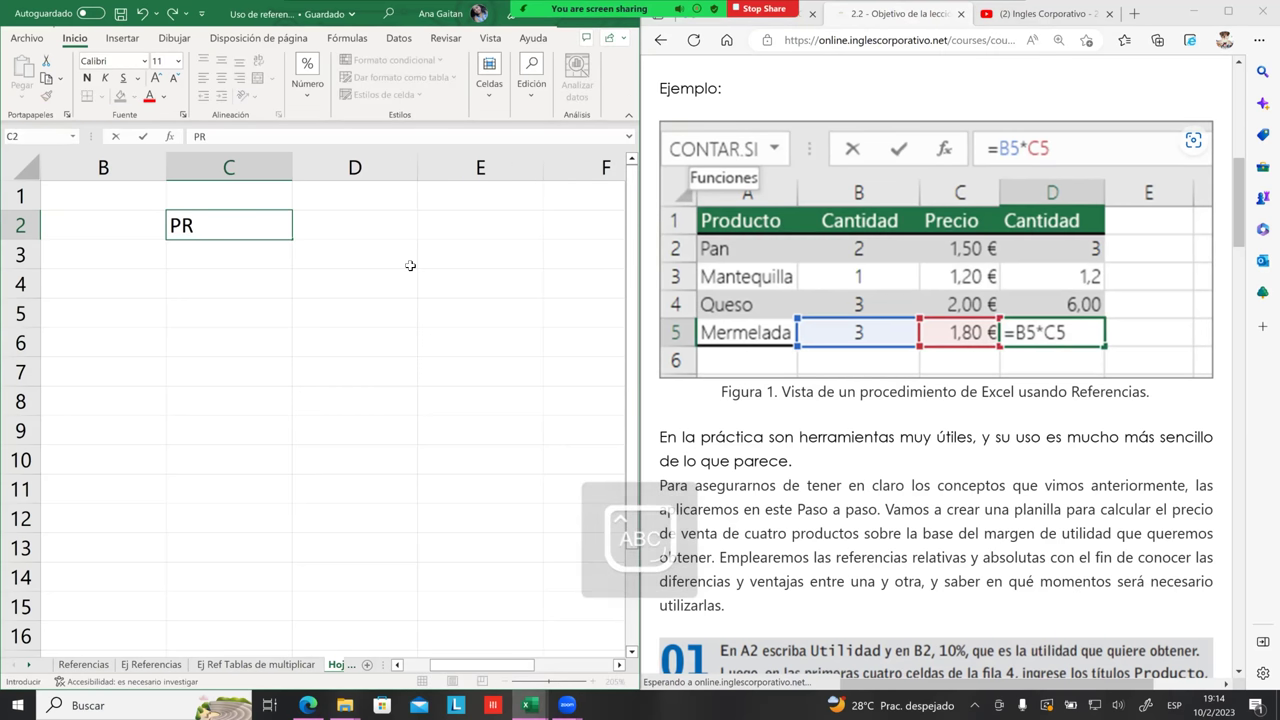
type("ODUCTO")
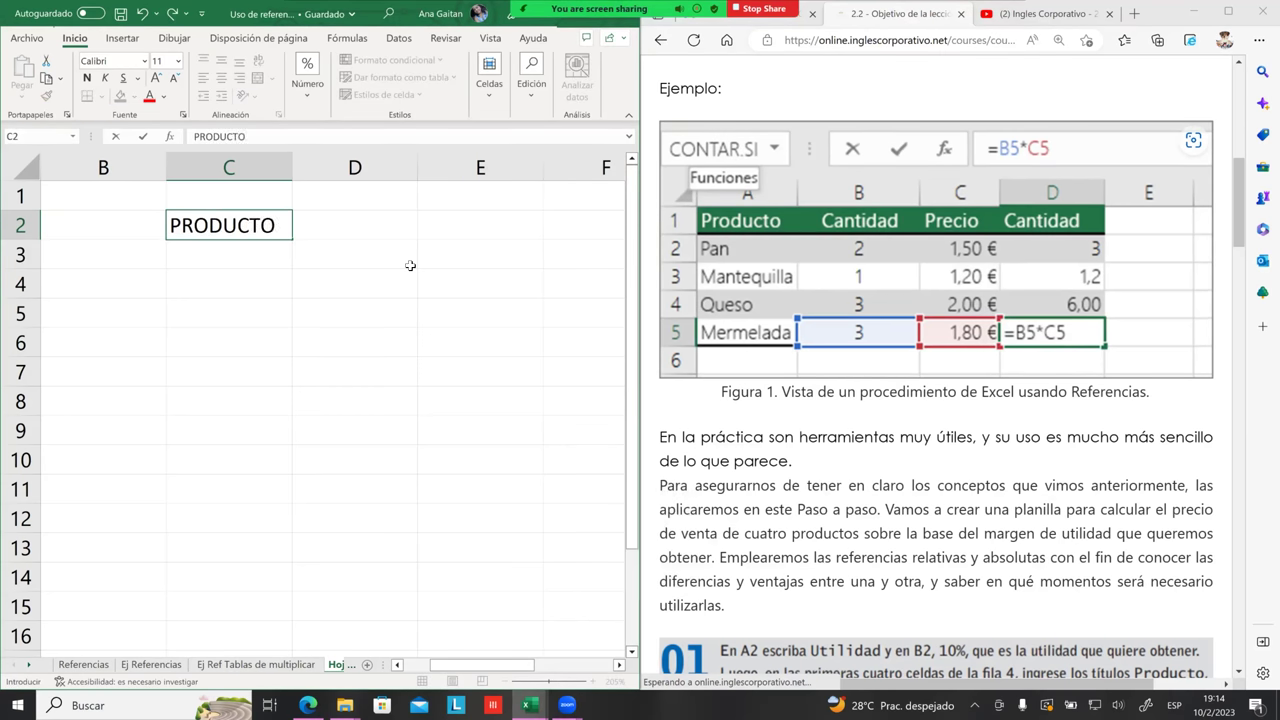
key("Tab")
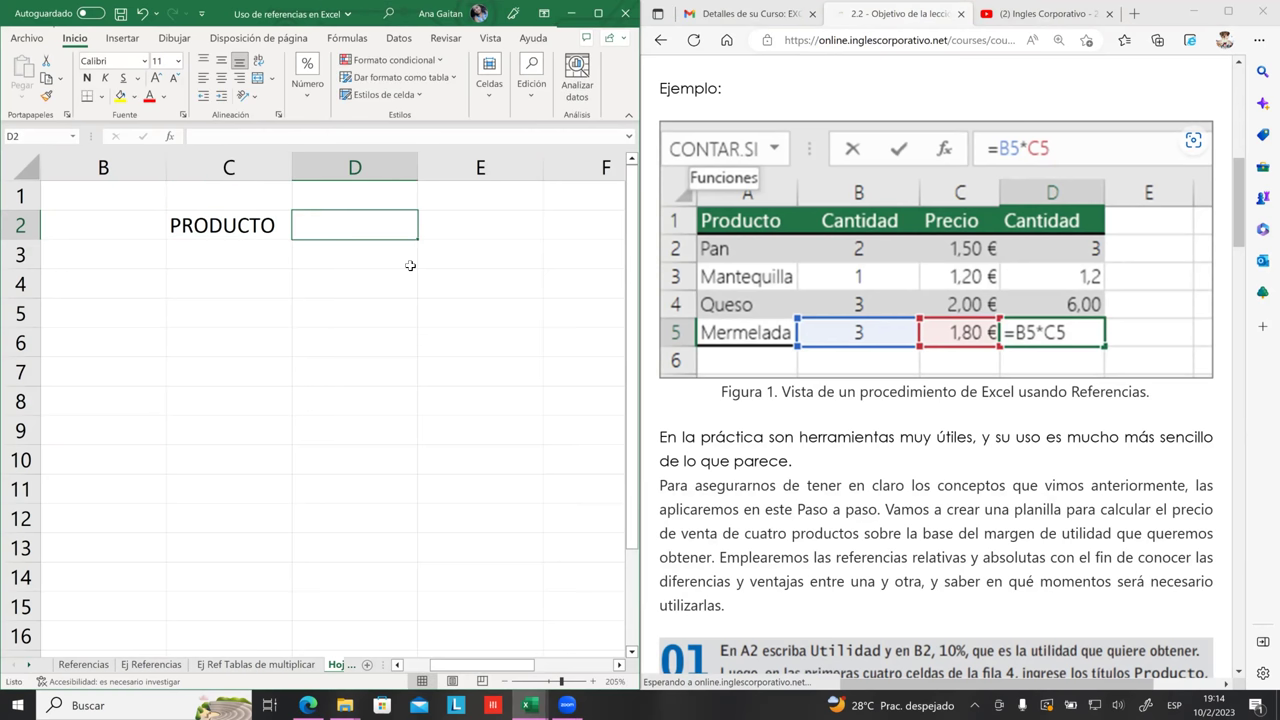
type("CANTIDAD")
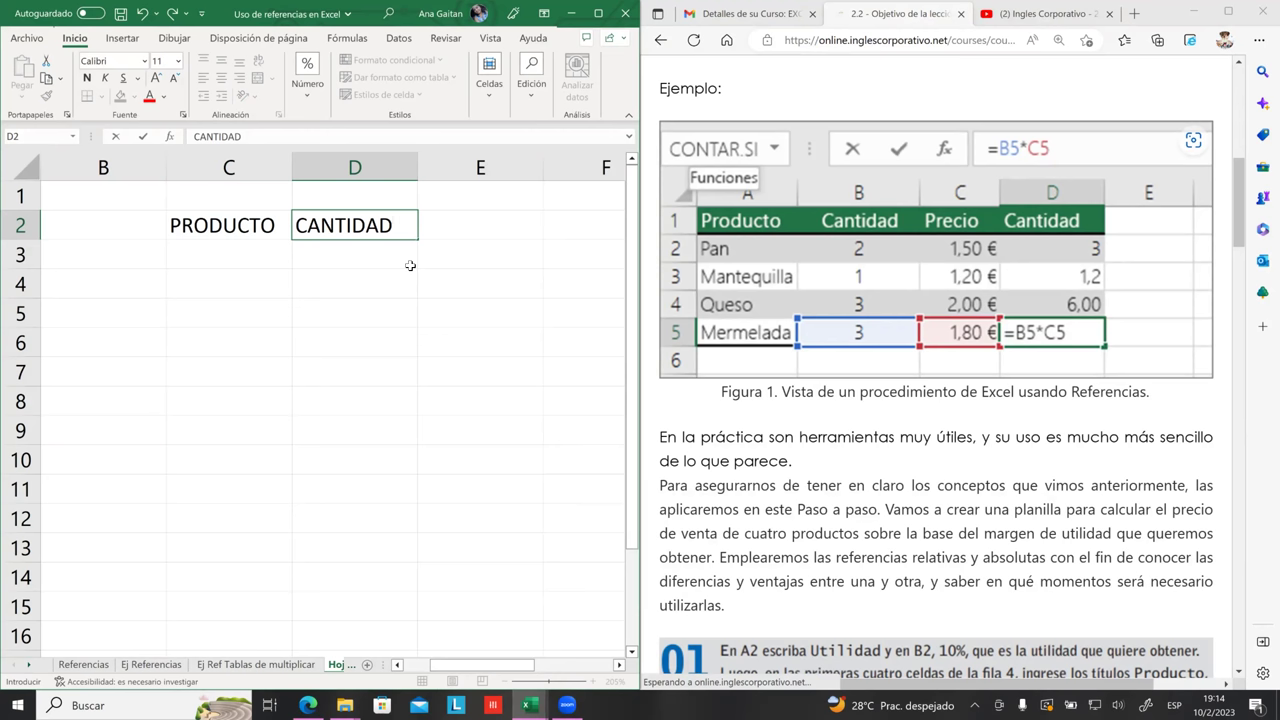
key("Tab")
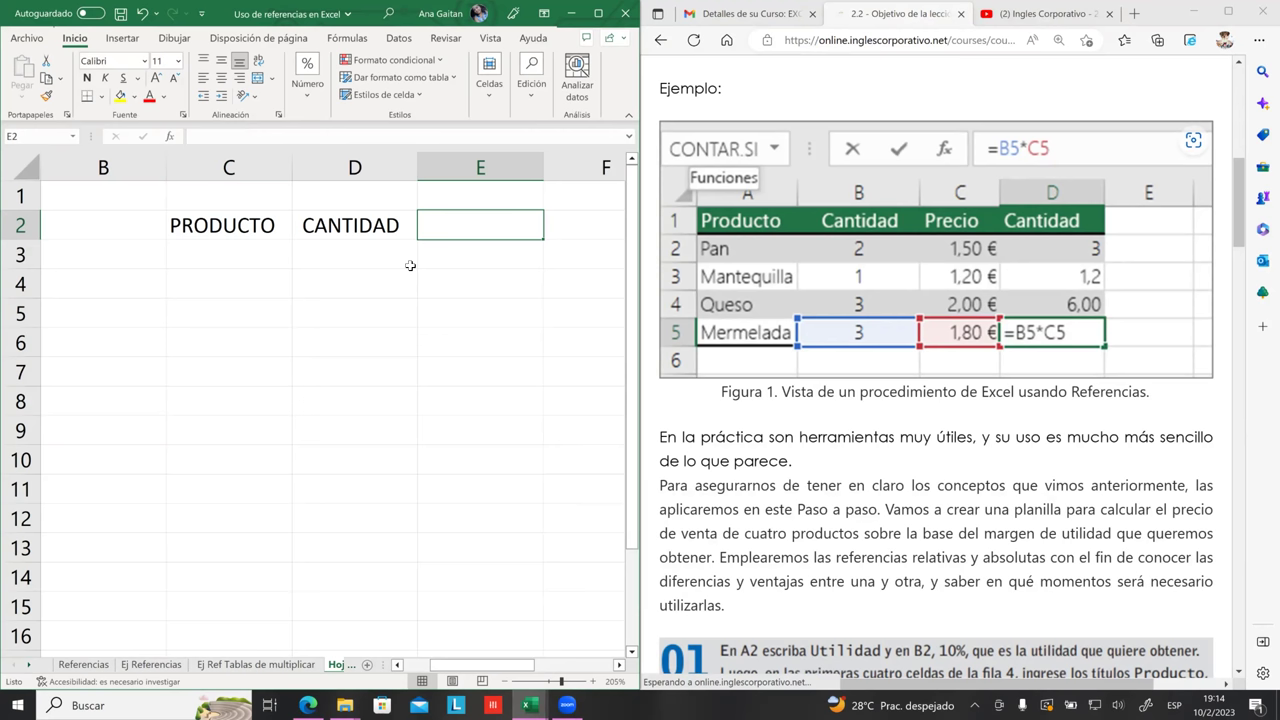
type("PRECIO")
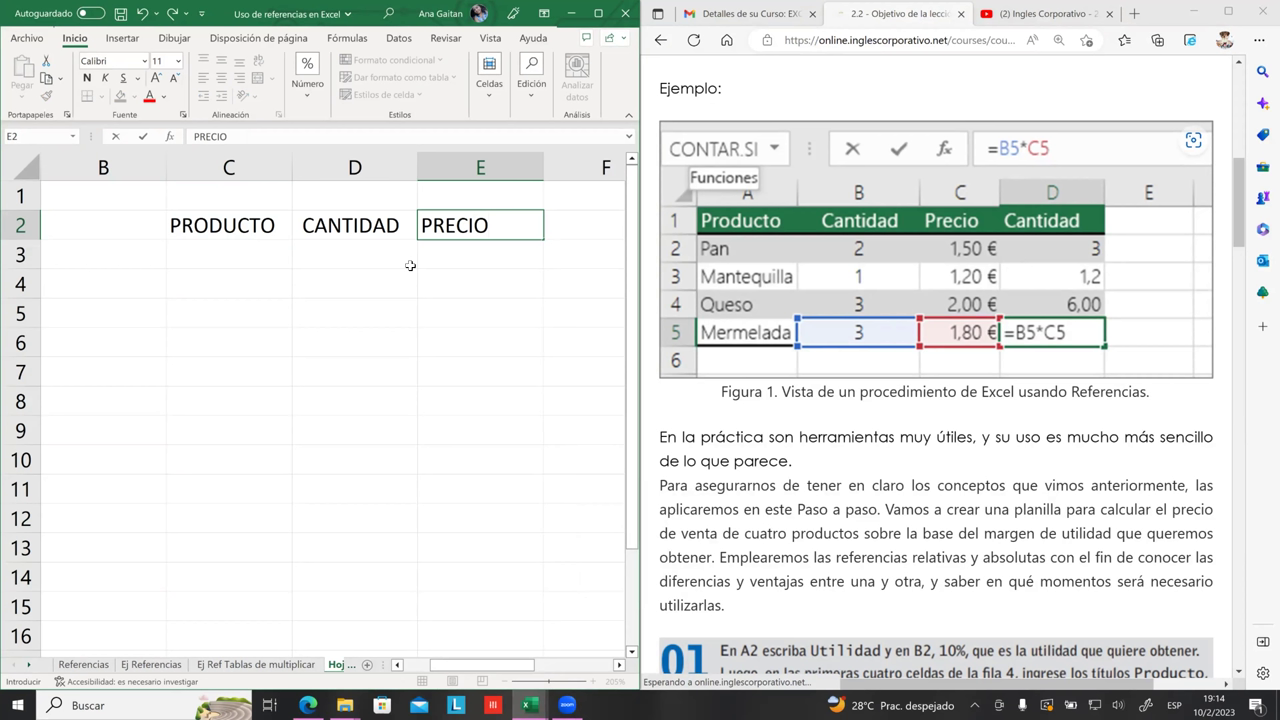
key("Tab")
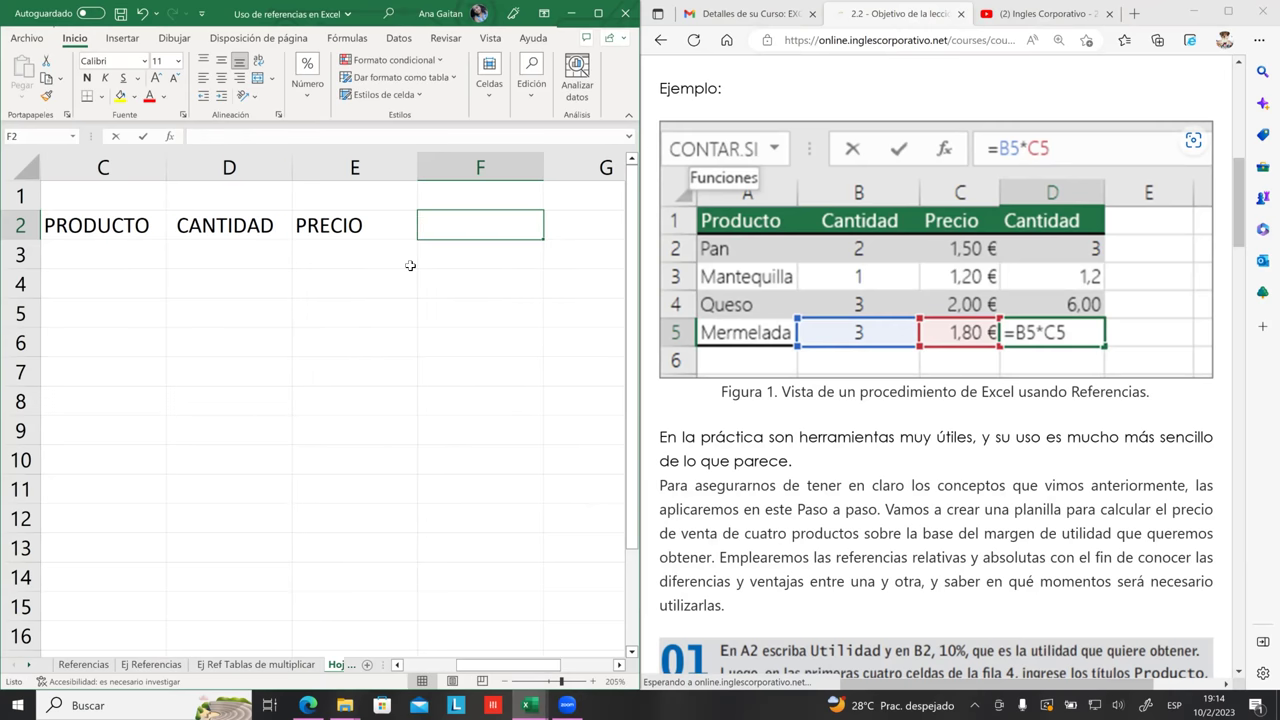
- Enter TOTAL as the fourth column header in cell F2
type("C")
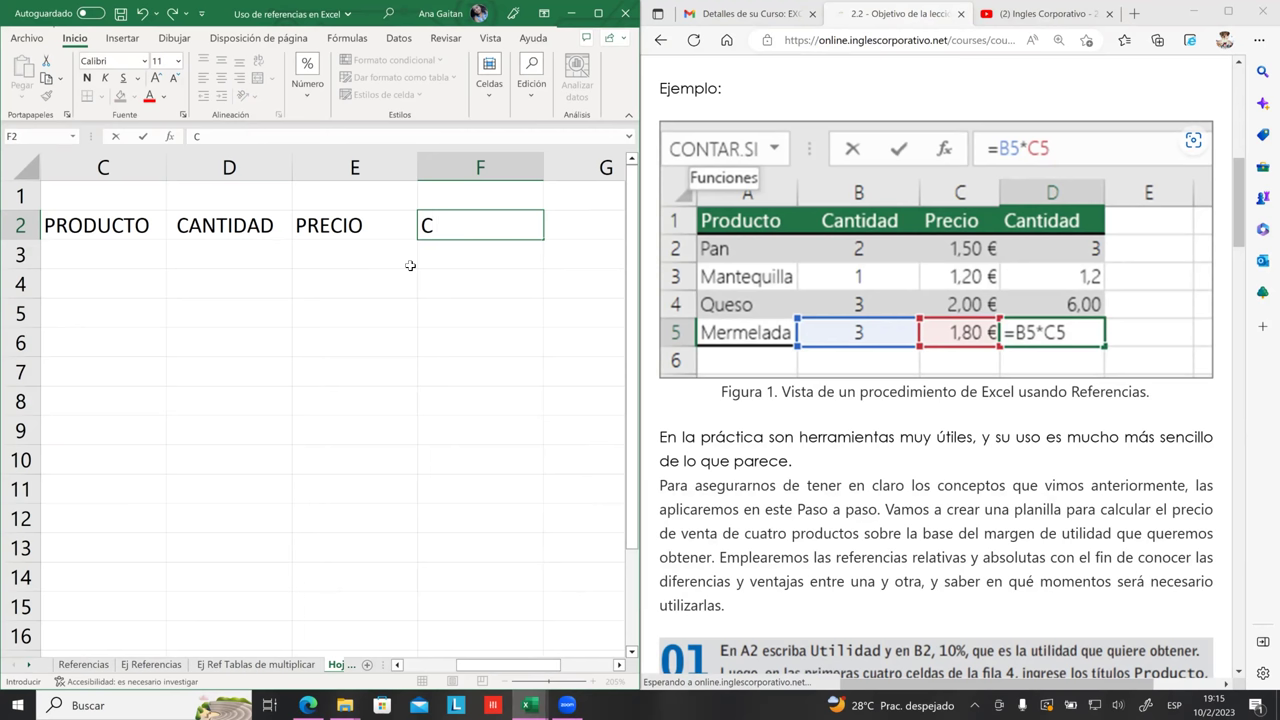
key("ctrl+Return")
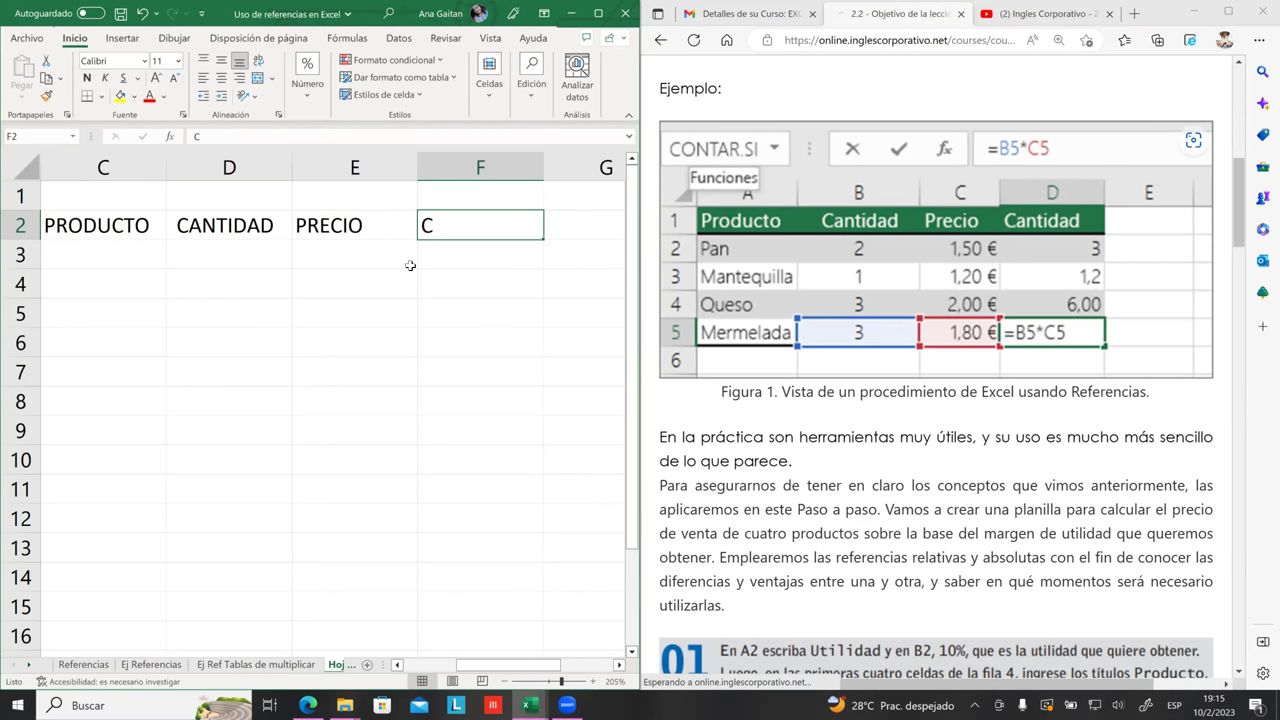
key("BackSpace")
type("TOTAL")
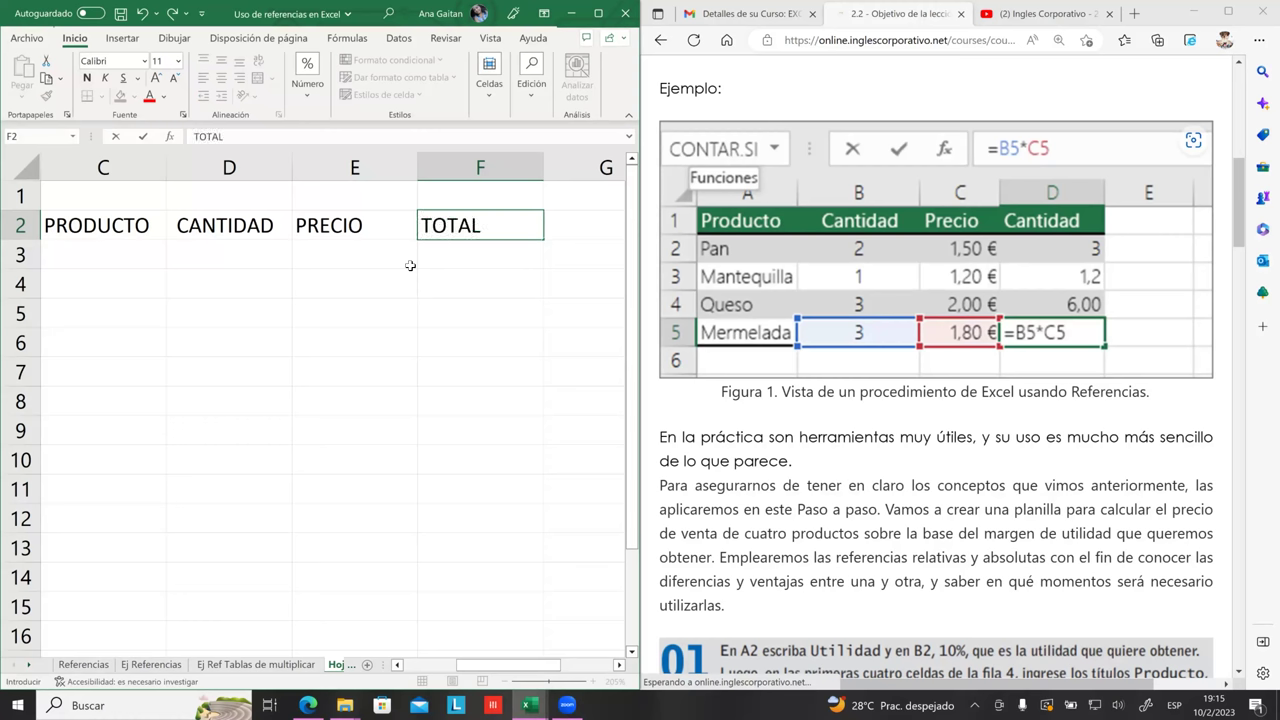
- Fill the PRODUCTO column in cells C3 to C6 with Pan, Mantequilla, Queso and Mermelada
left_click(410, 265)
left_click_drag(480, 258, 471, 371)
left_click(471, 371)
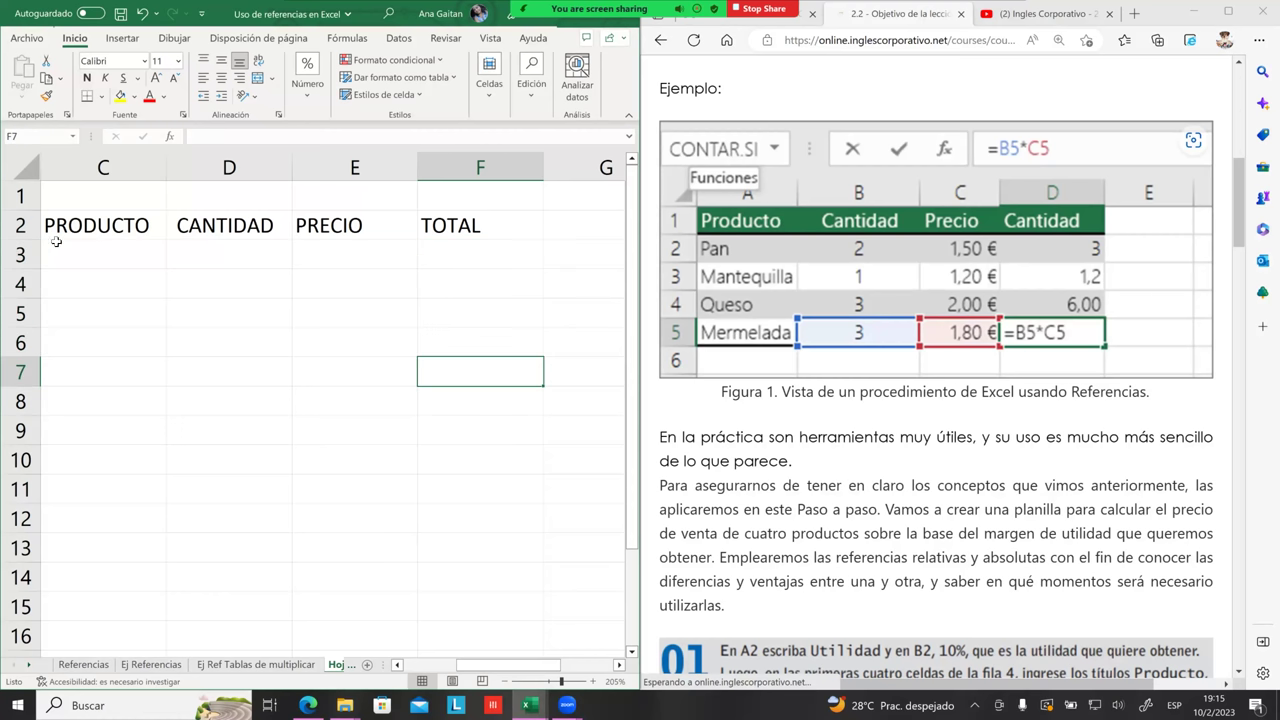
left_click(114, 247)
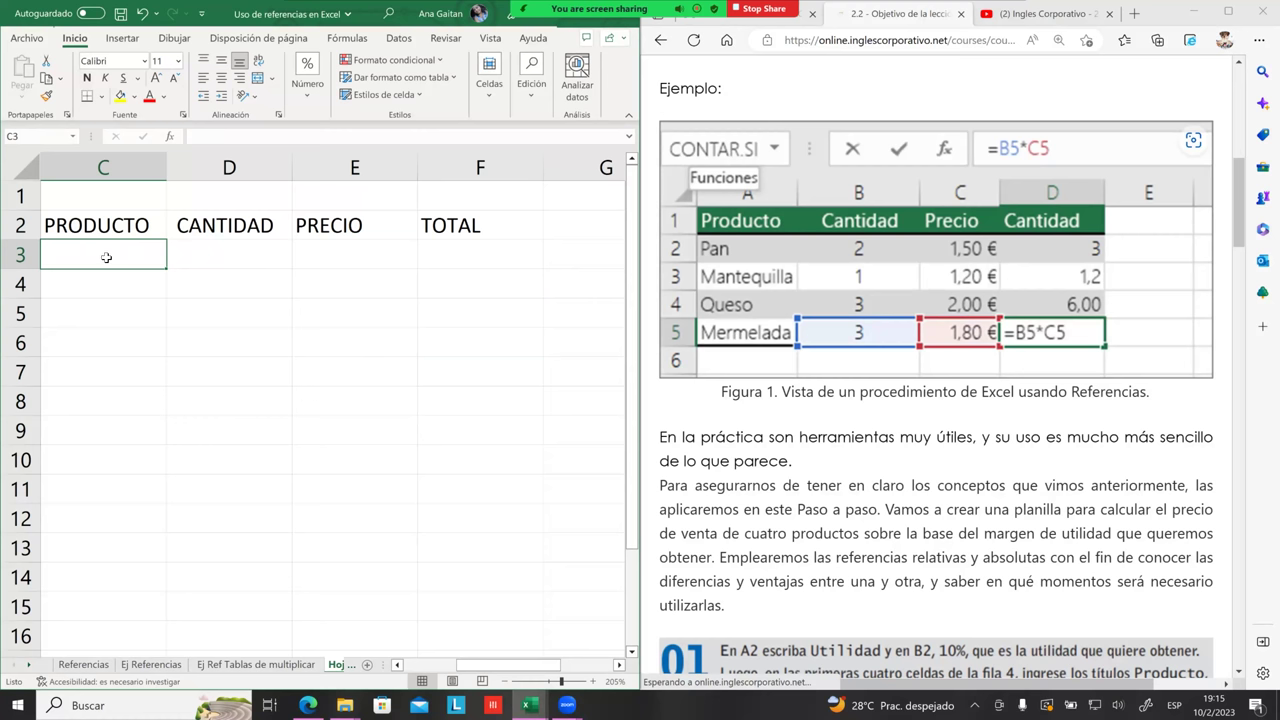
key("Caps_Lock")
type("Pan")
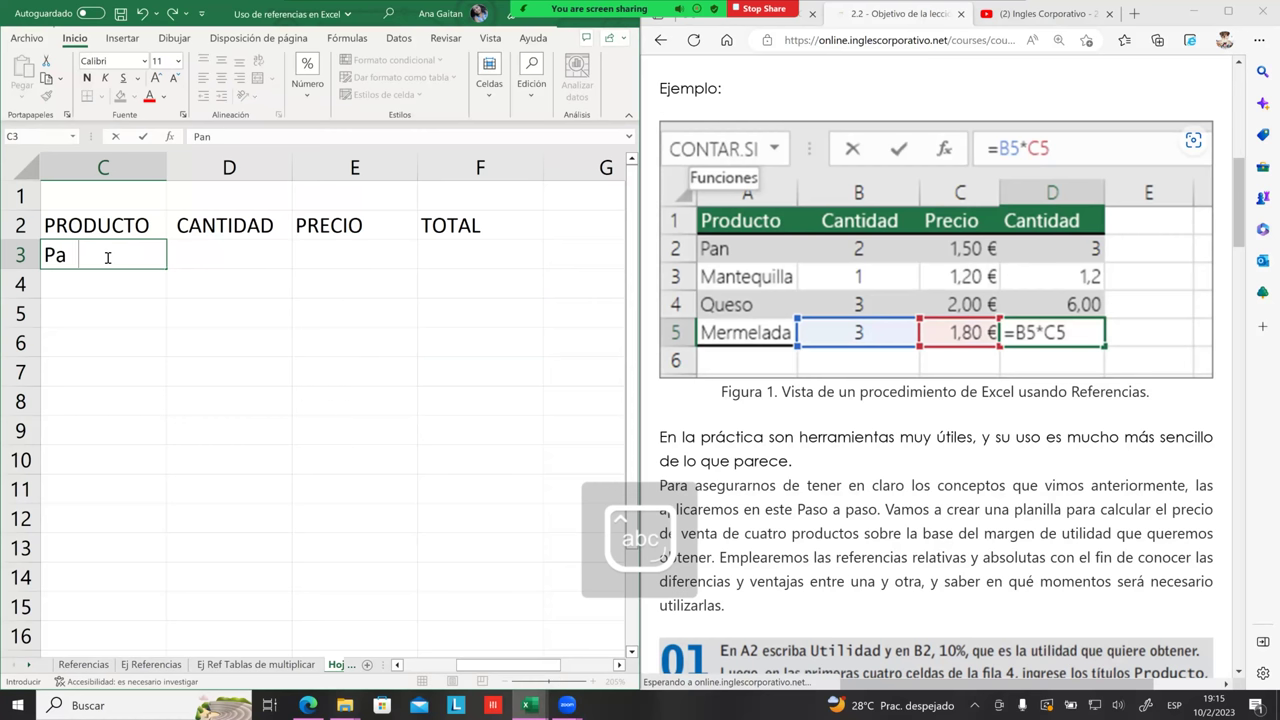
key("Return")
type("Ma")
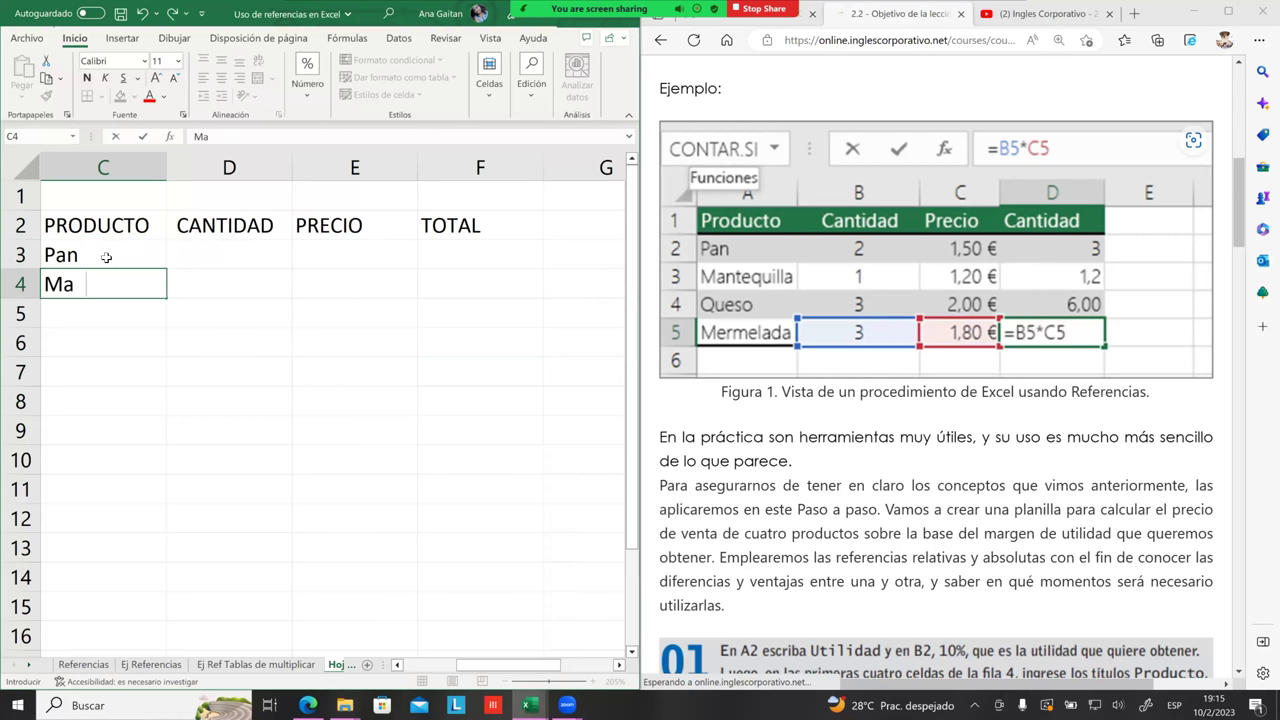
type("ntequilla")
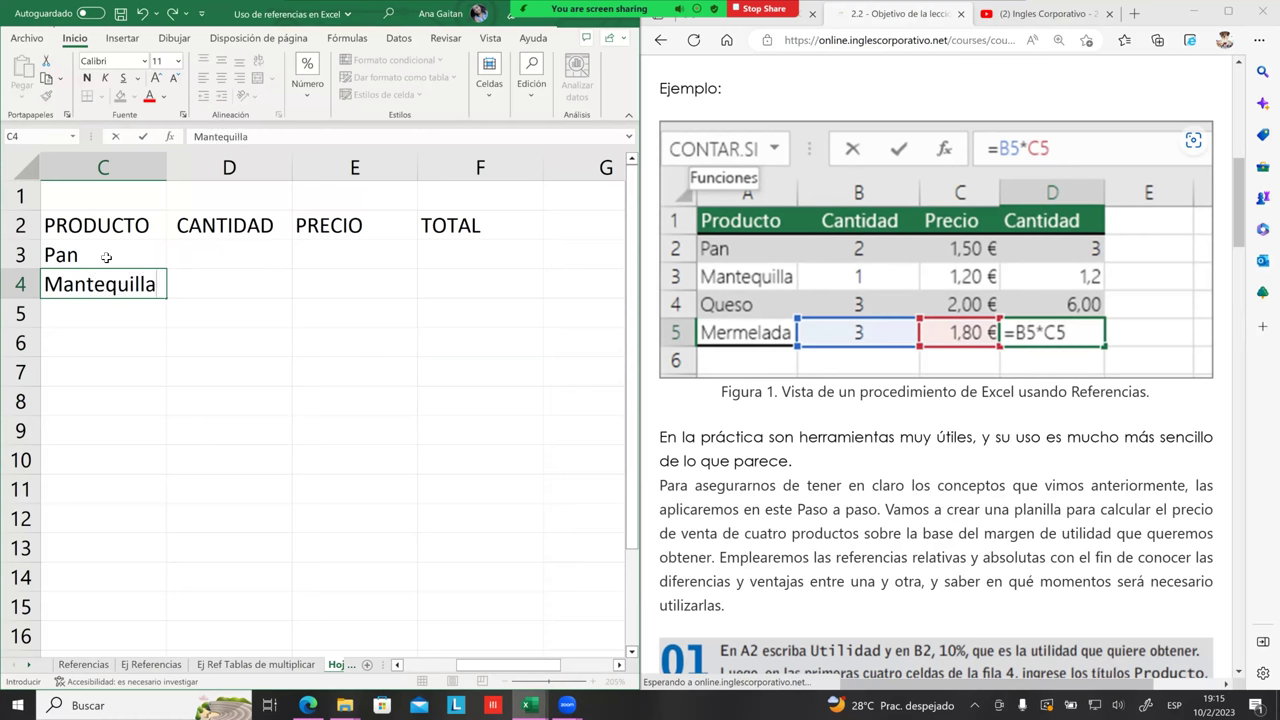
key("Return")
type("Queso")
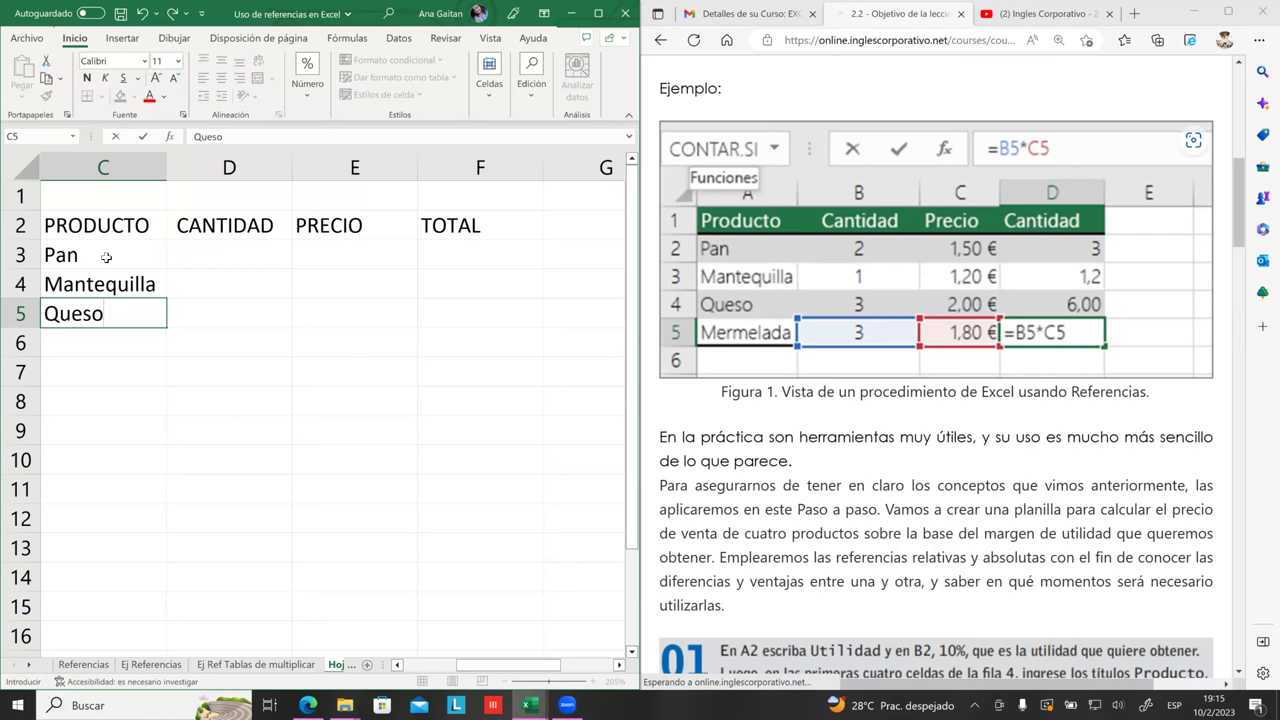
key("Return")
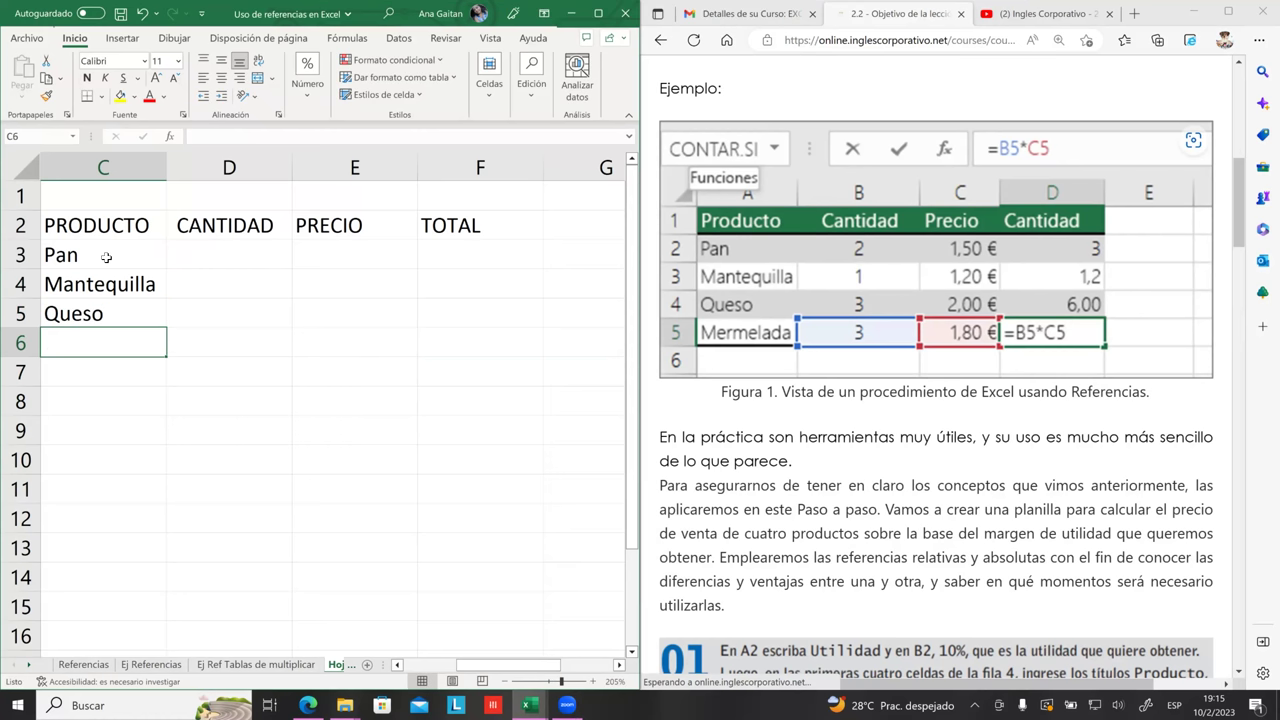
type("Mer")
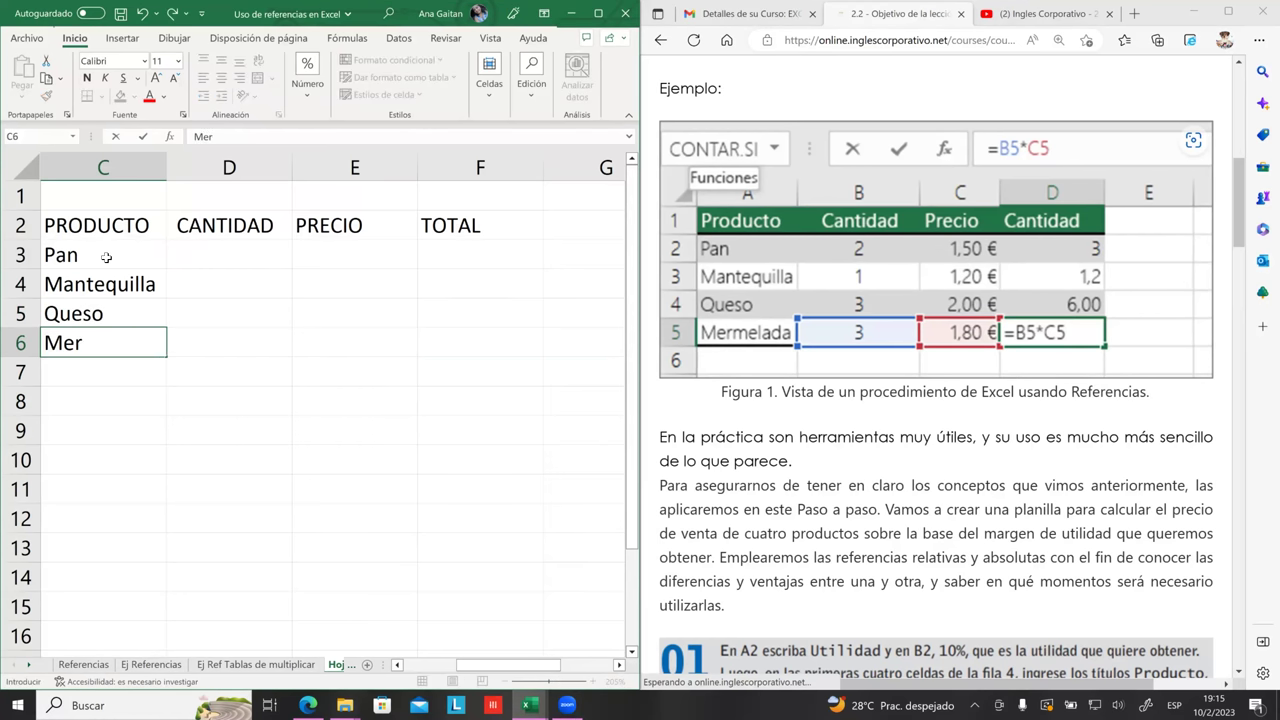
type("melada")
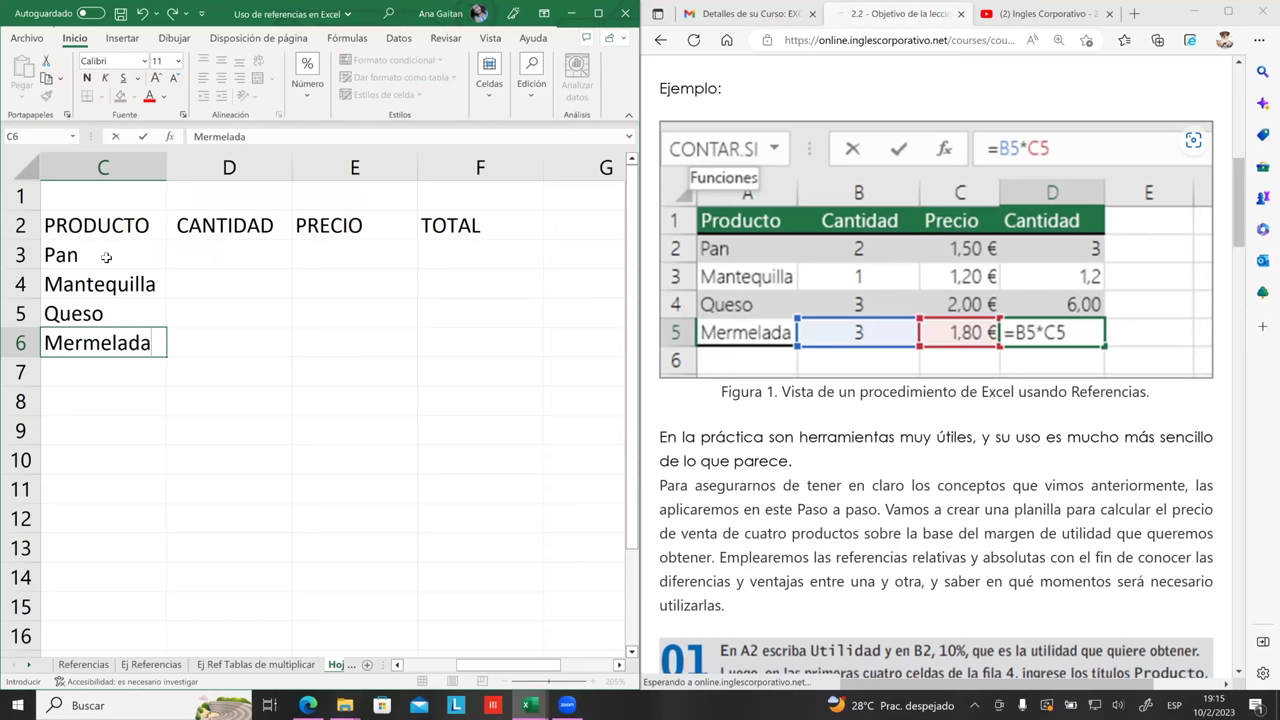
- Enter the quantities 2, 1, 3 and 3 in cells D3 to D6 of the CANTIDAD column
left_click(235, 257)
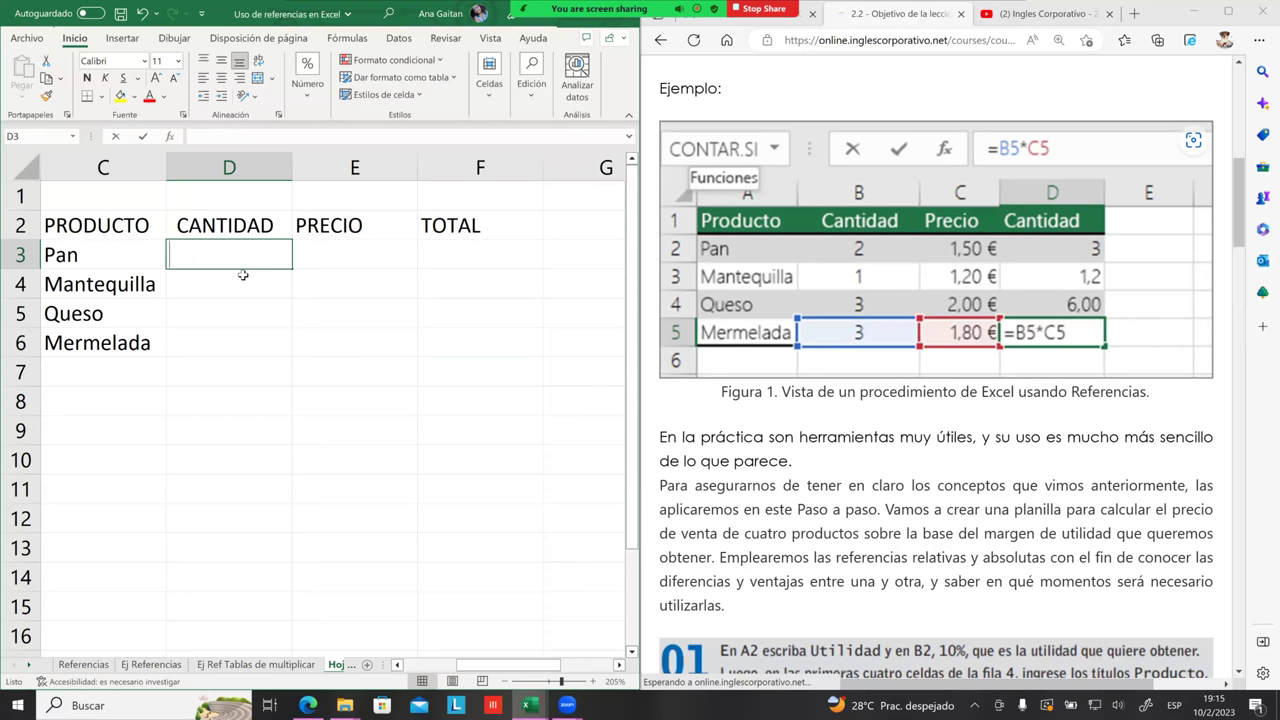
type("e")
key("BackSpace")
type("2")
key("Return")
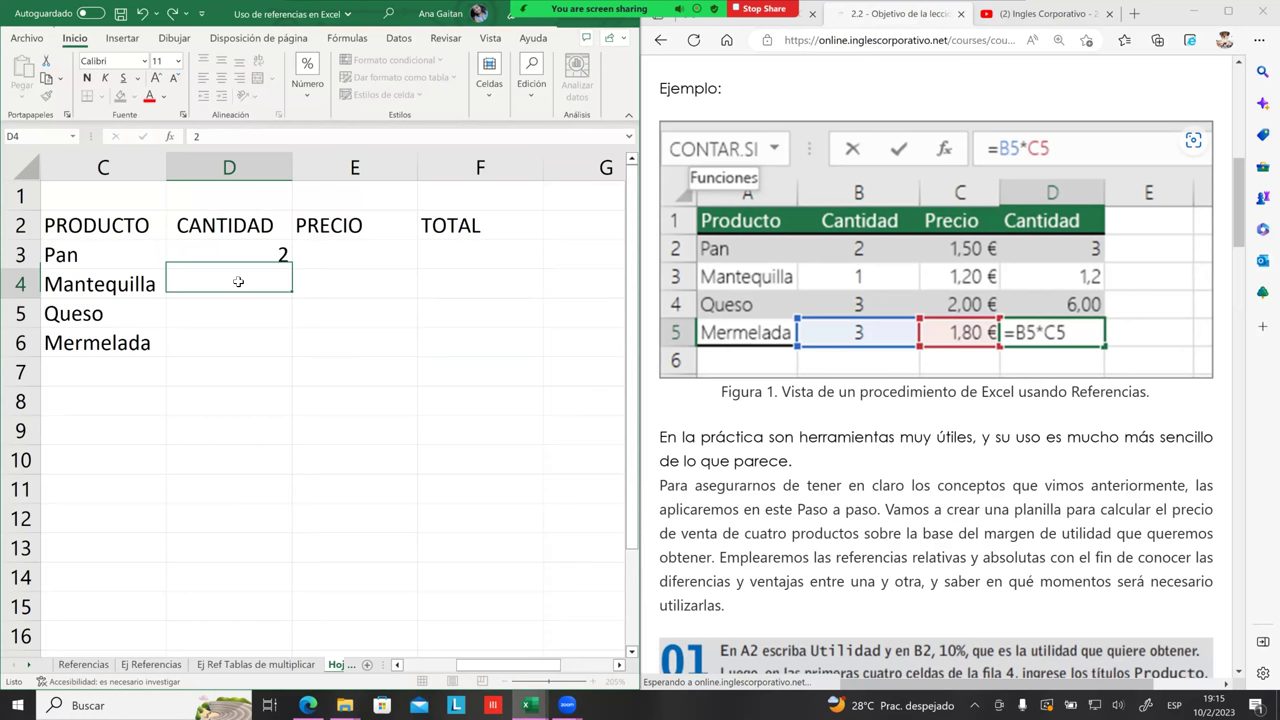
type("1")
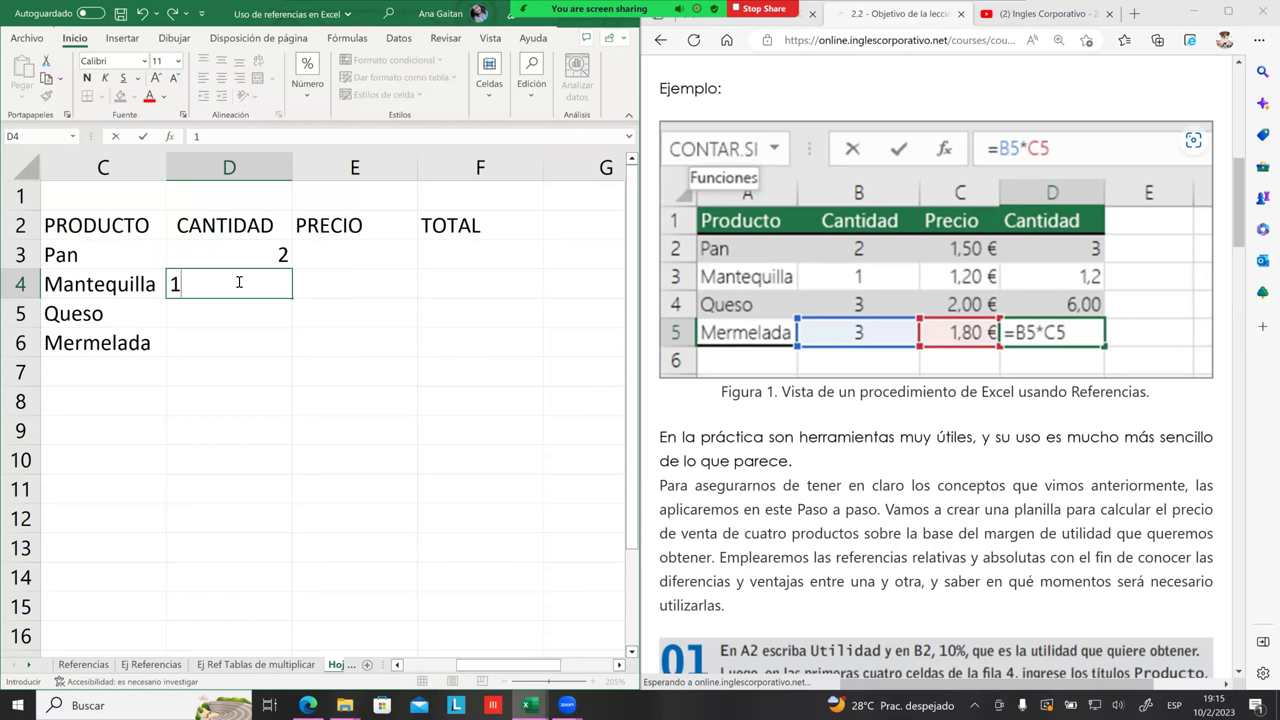
key("Return")
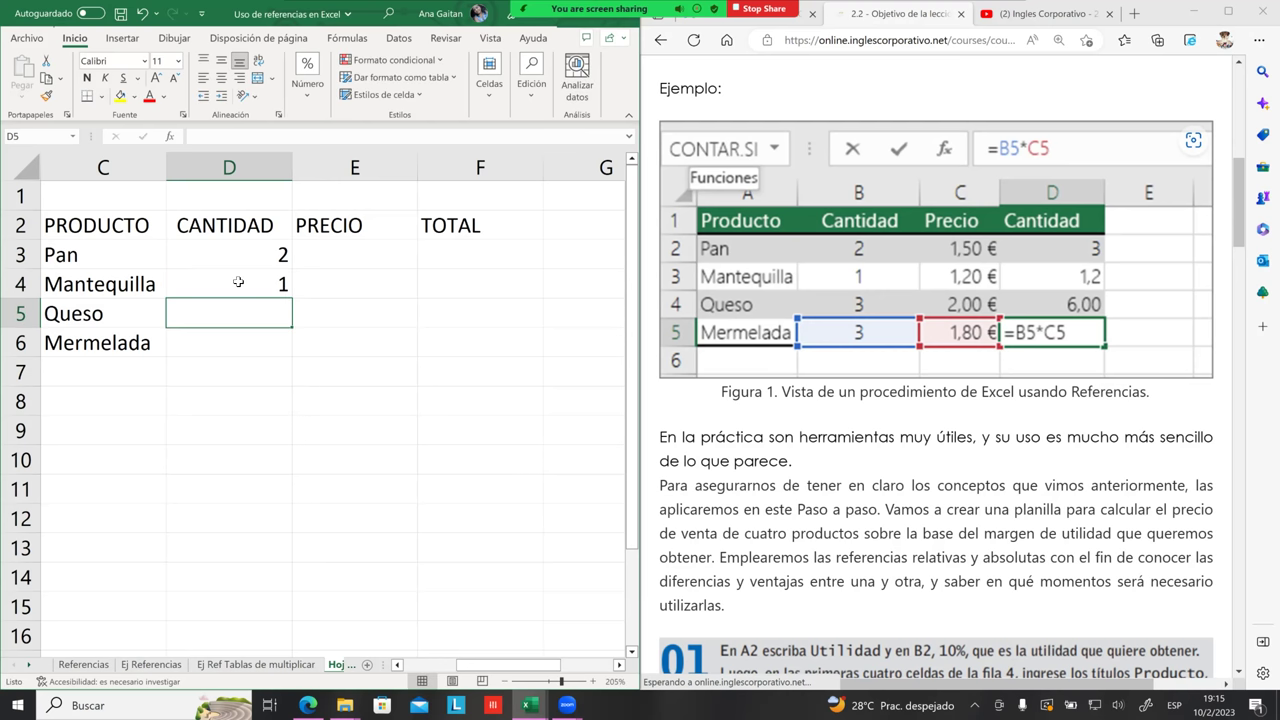
type("3")
key("Return")
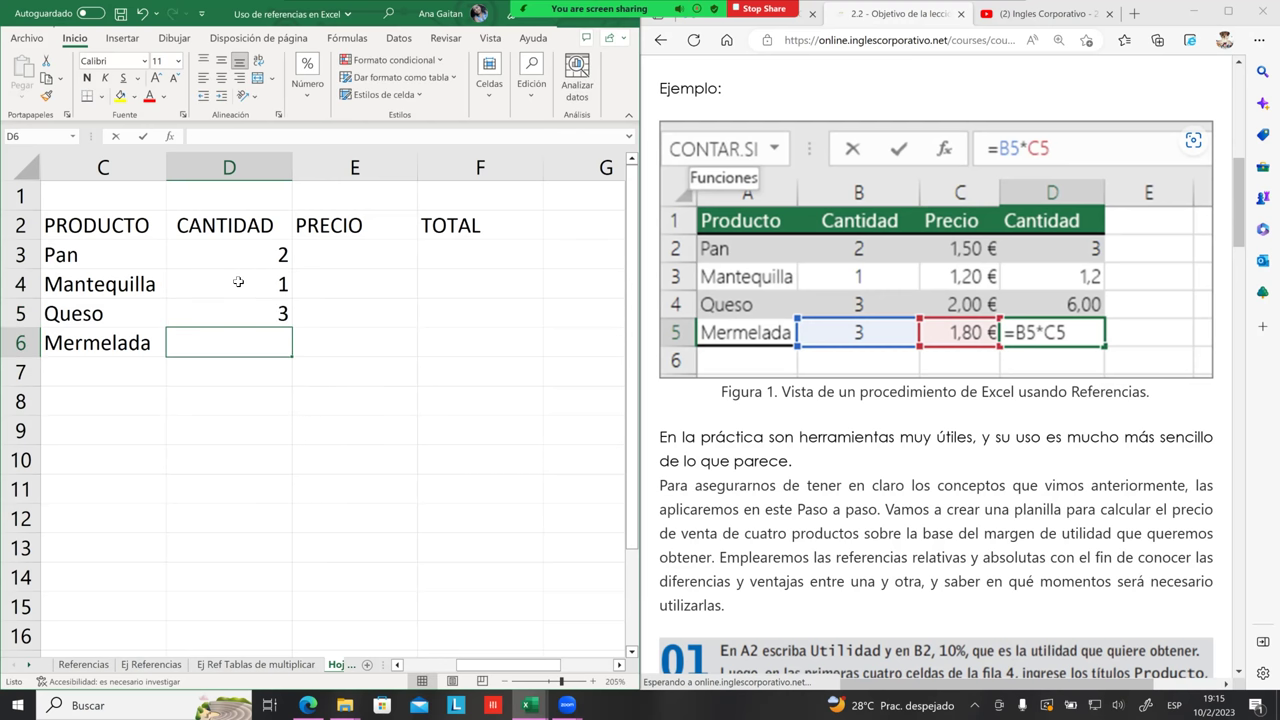
type("3")
key("Return")
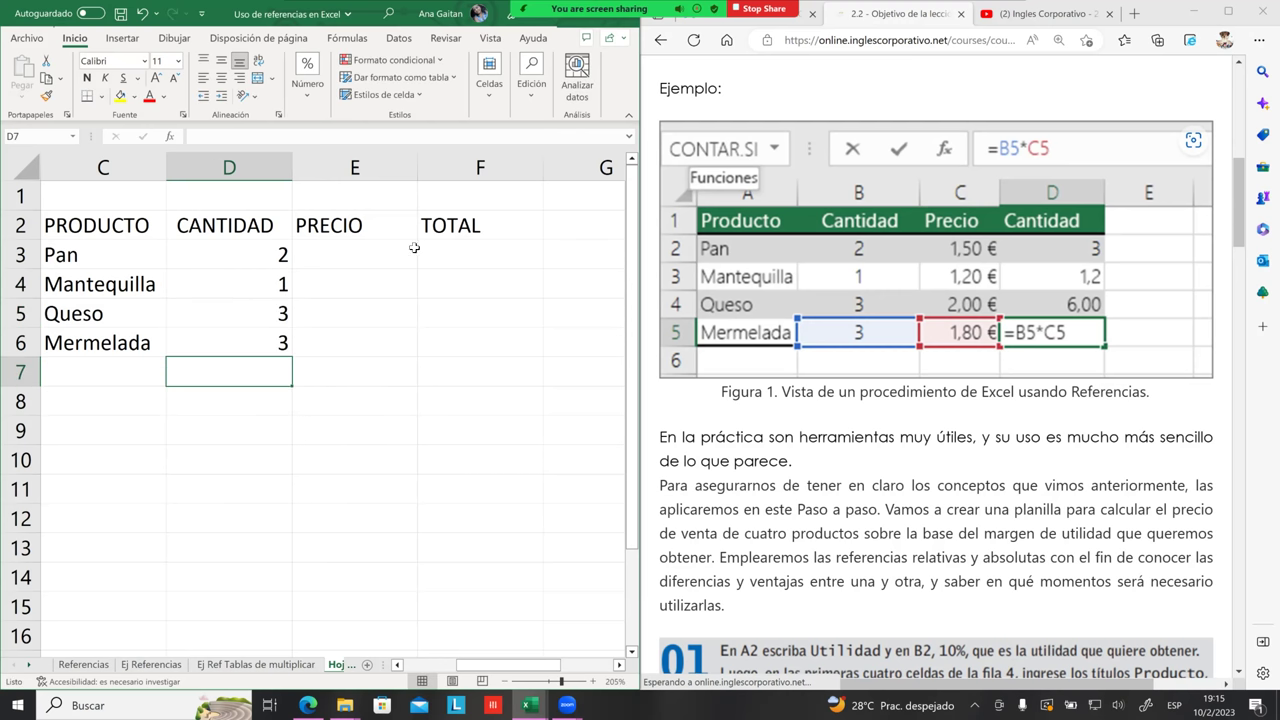
- Apply the Contabilidad number format to the PRECIO cells E3 to E6
left_click(361, 256)
left_click_drag(355, 258, 362, 344)
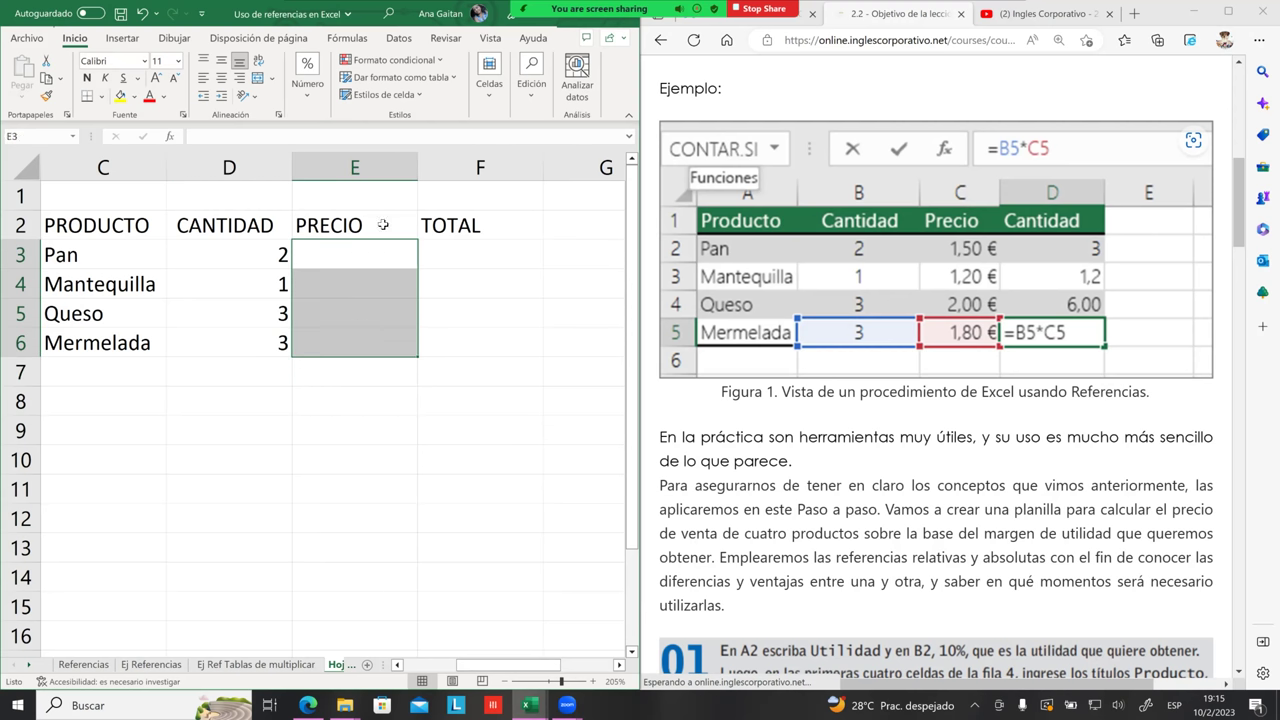
left_click(310, 100)
left_click(389, 137)
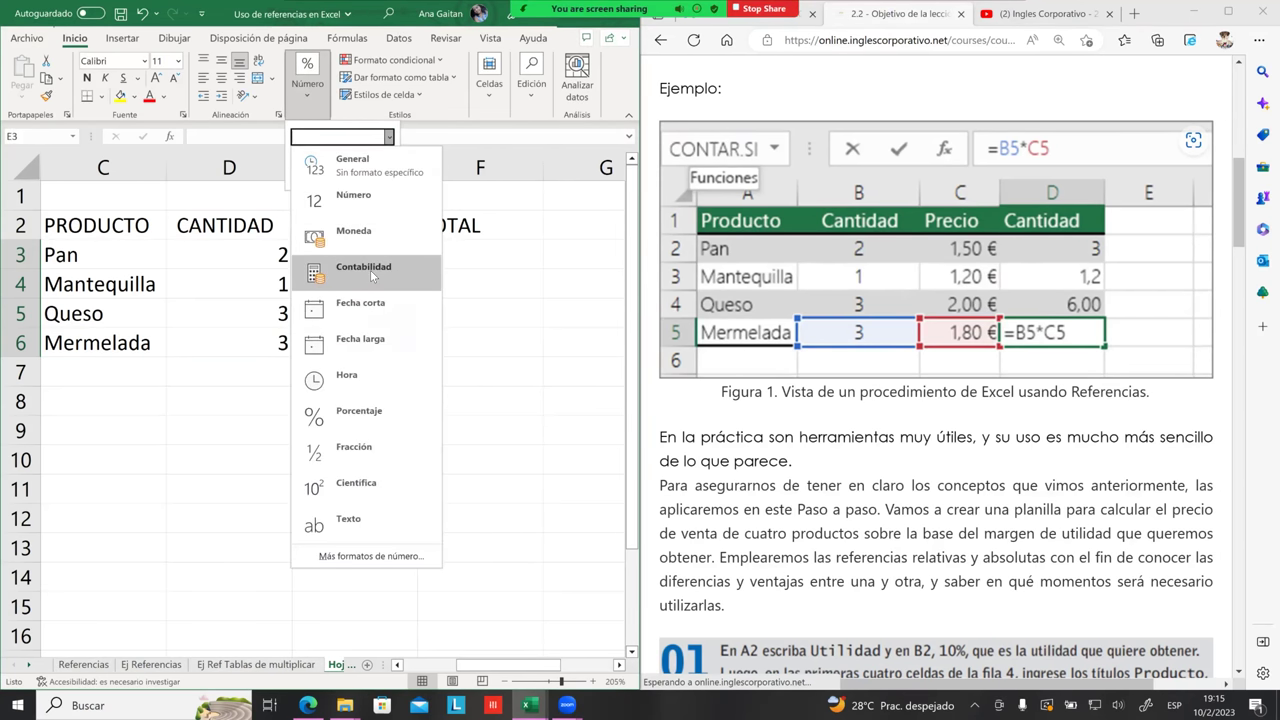
left_click(370, 270)
left_click(357, 250)
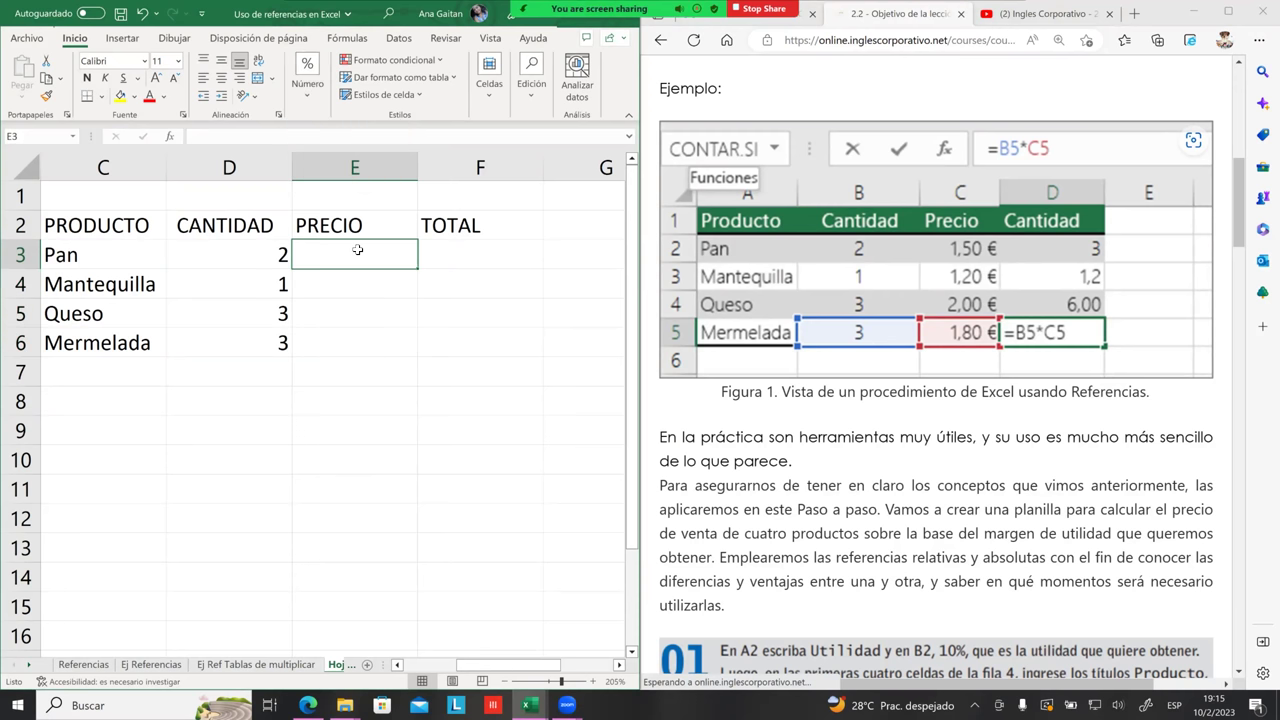
type("1,5")
key("Return")
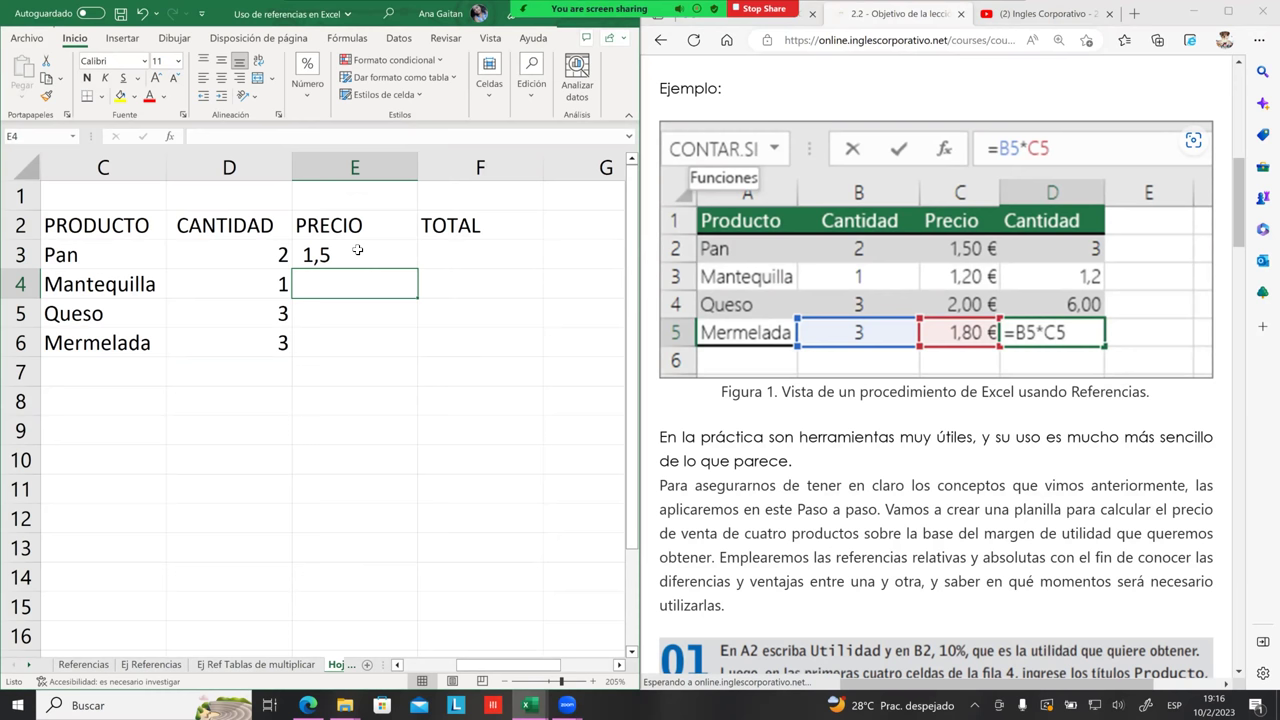
- Enter the prices 1.5 for Pan in E3 and 1.2 for Mantequilla in E4, using a decimal point
key("Up")
key("Up")
key("Down")
type("1.5")
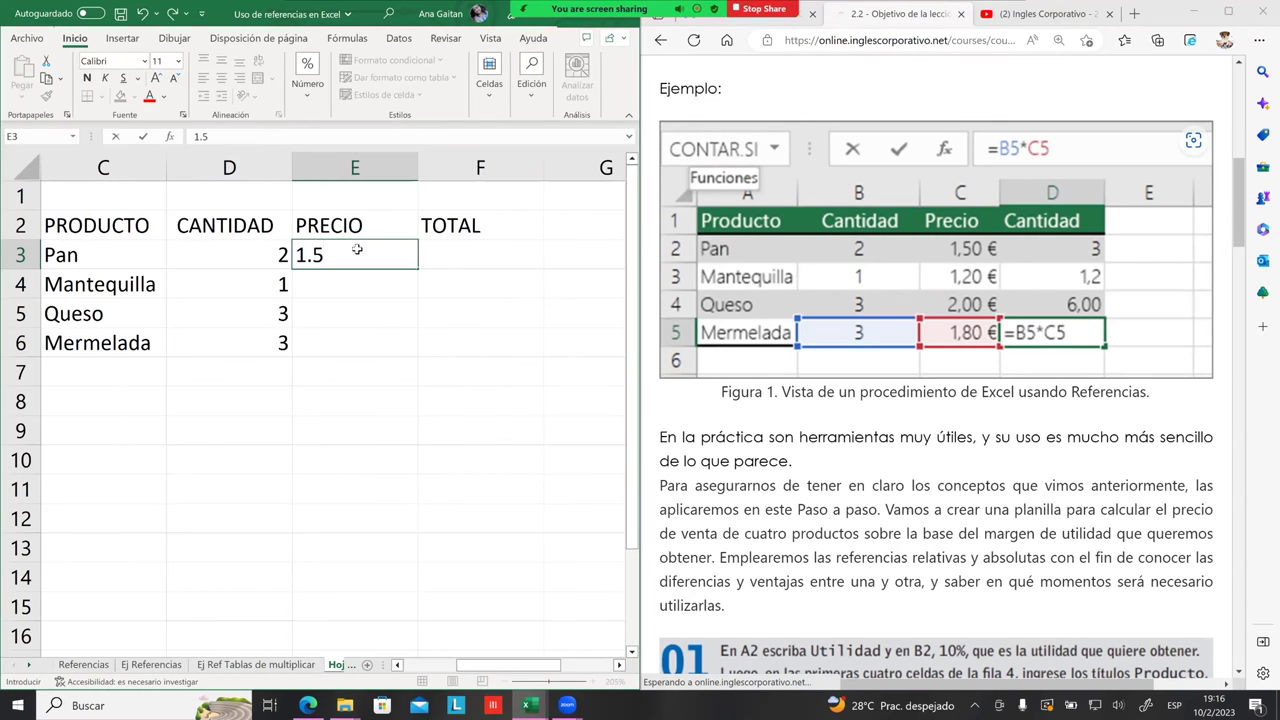
key("Return")
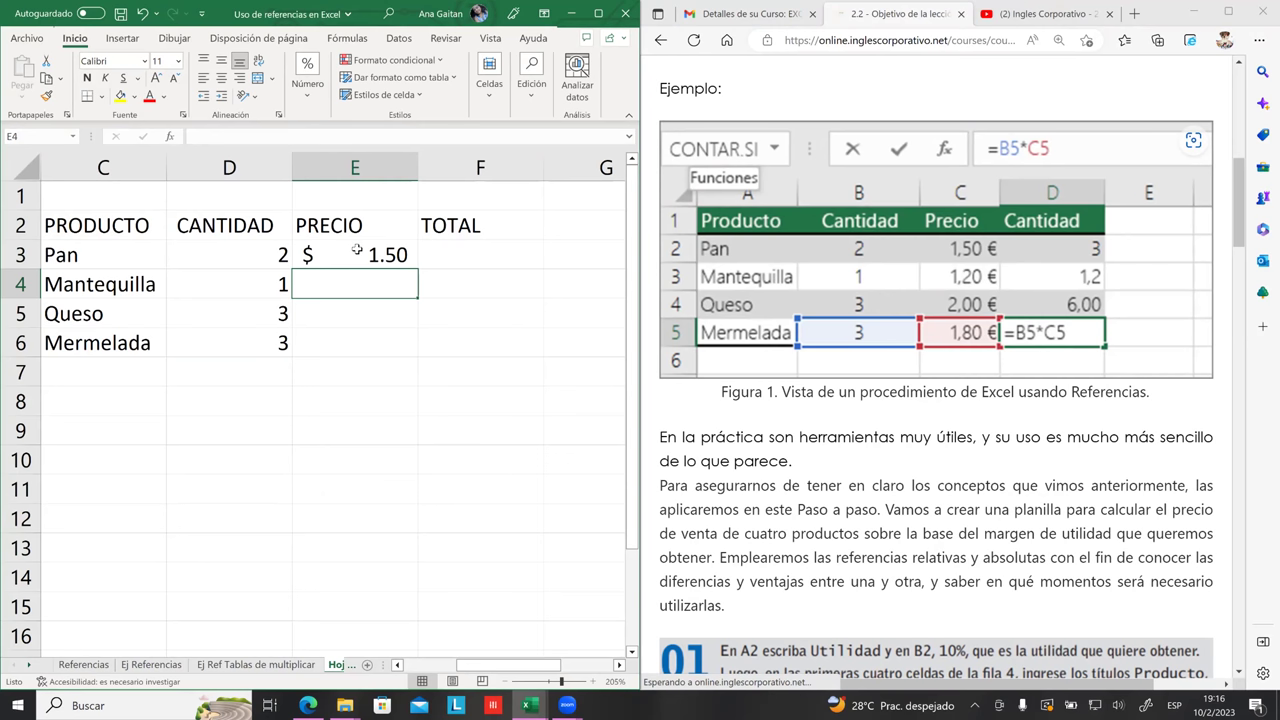
type("1.2")
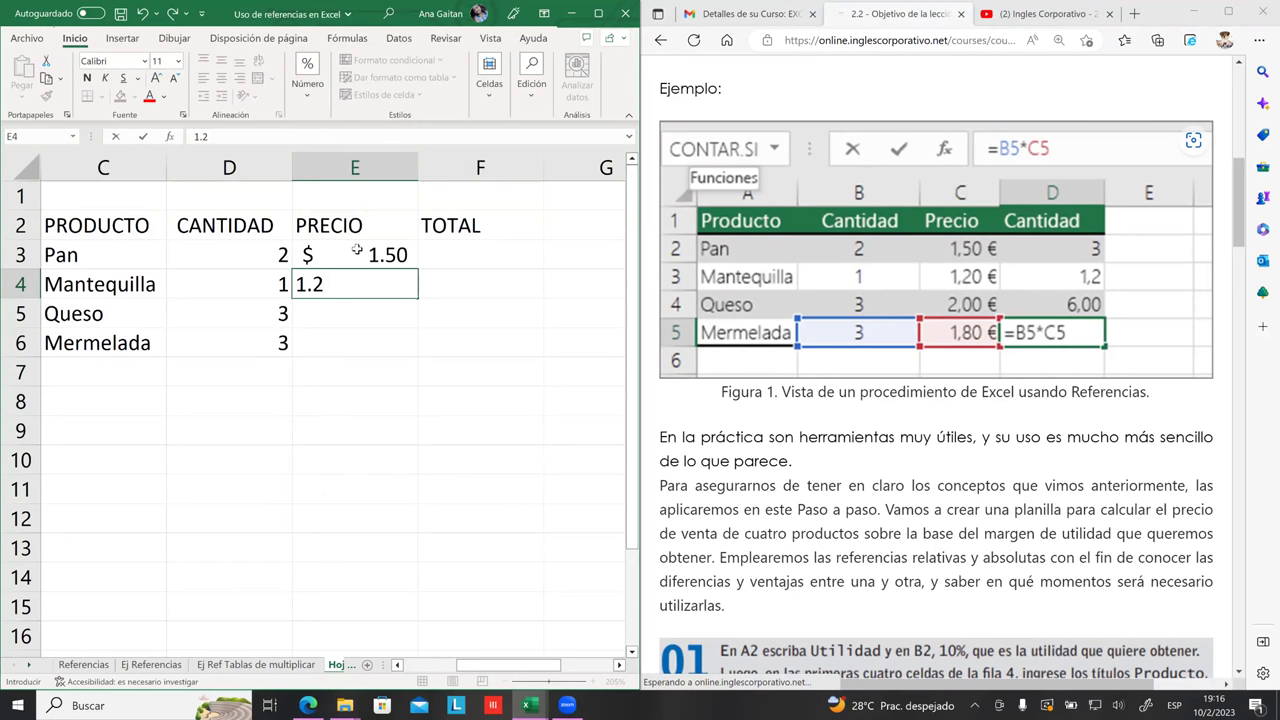
key("Return")
type("1")
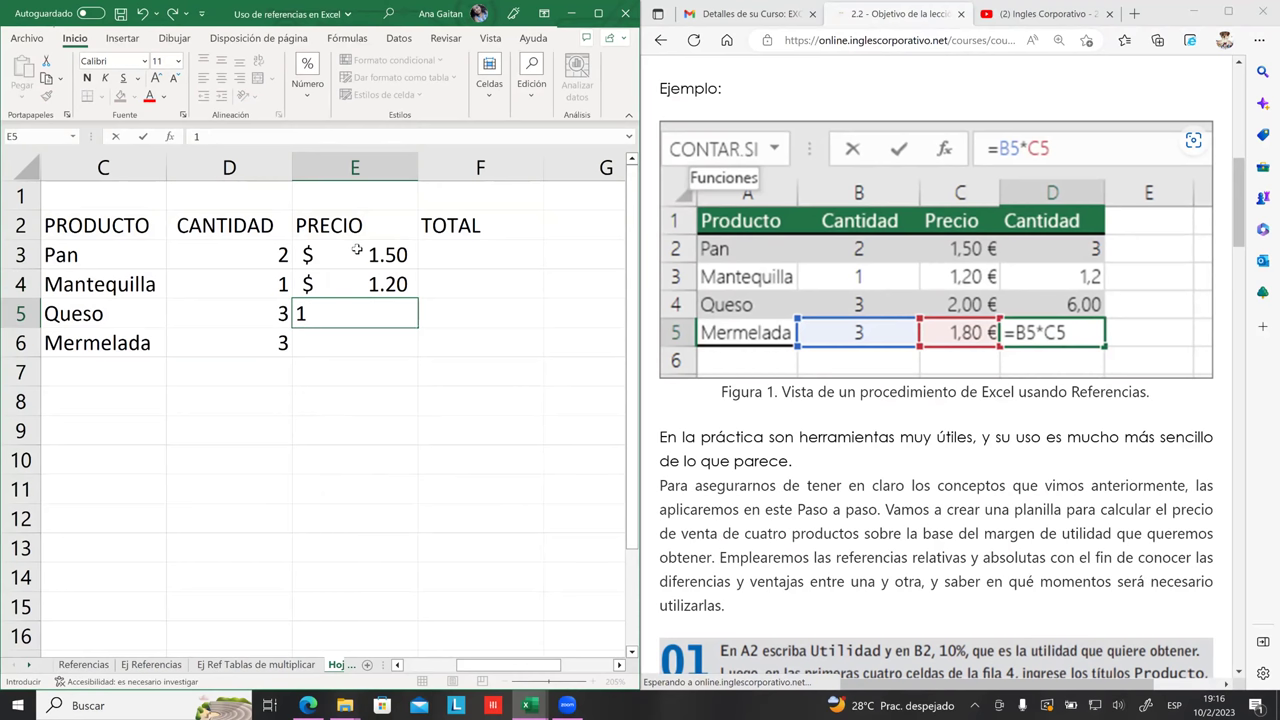
type(".6")
key("BackSpace")
type("8")
type("0")
key("BackSpace")
key("BackSpace")
key("BackSpace")
key("BackSpace")
- Enter the prices 2.00 for Queso in E5 and 1.80 for Mermelada in E6
type("2.00")
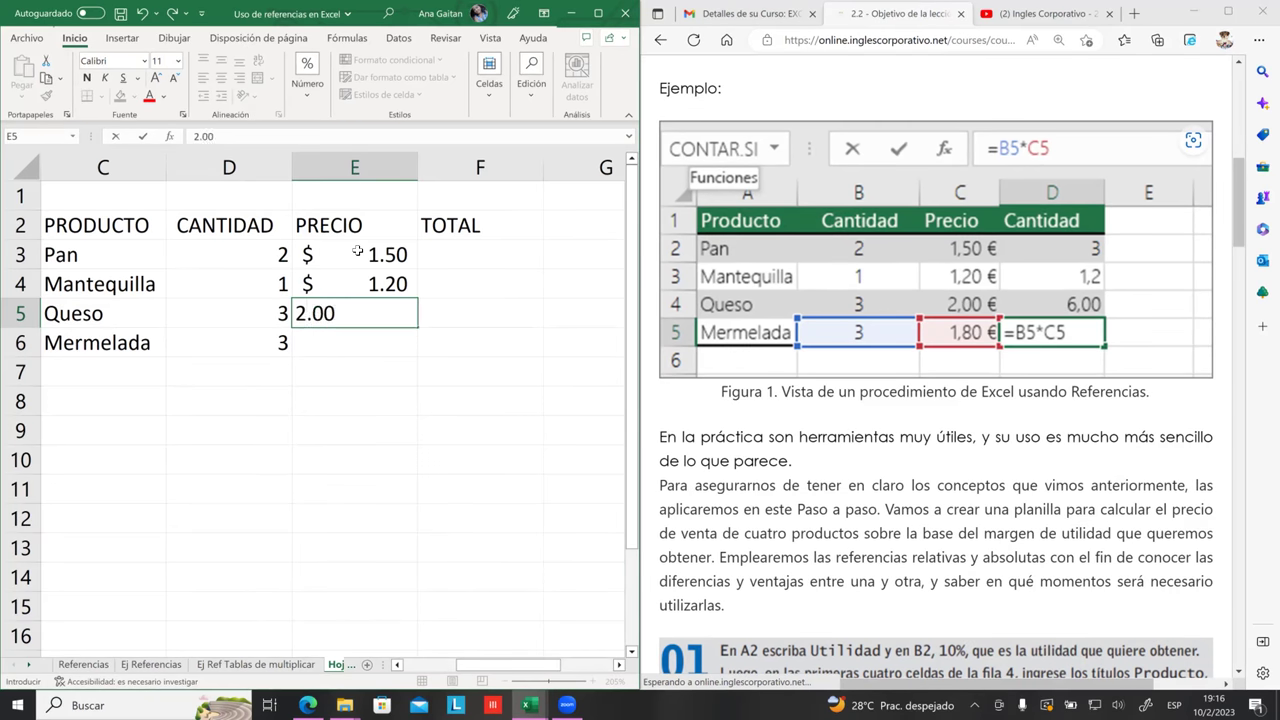
key("Return")
type("1.80")
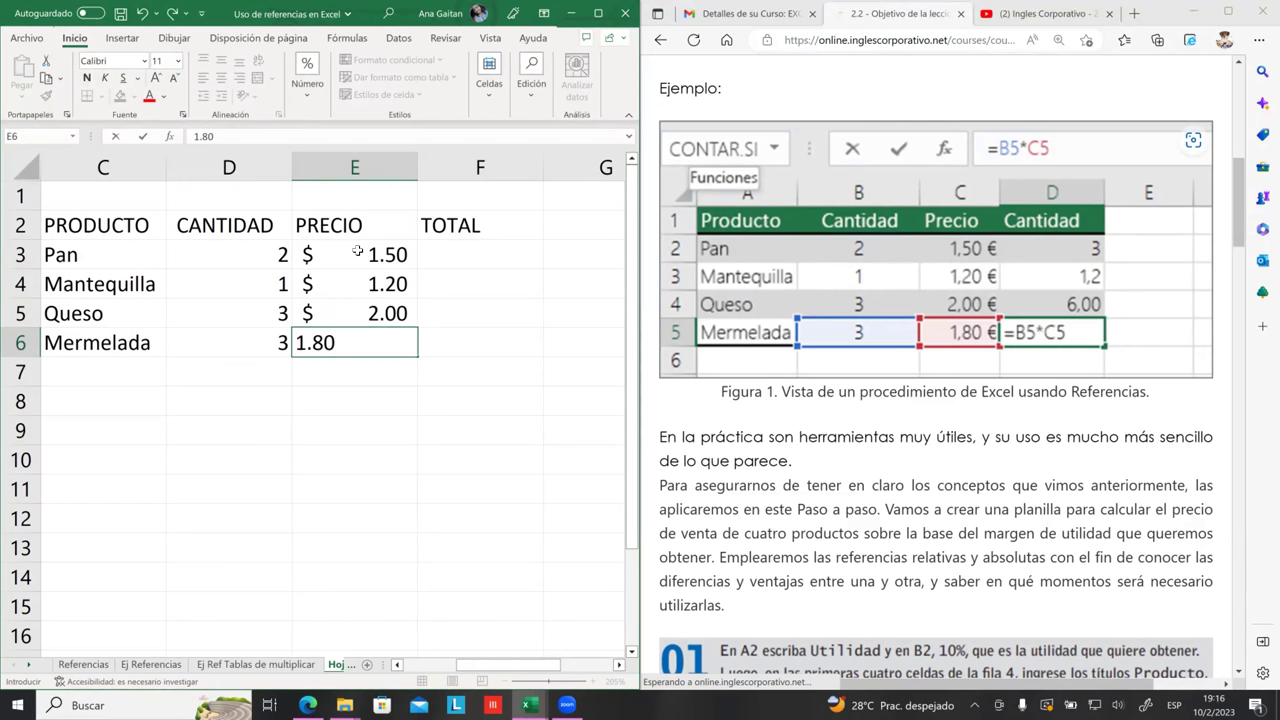
left_click(354, 419)
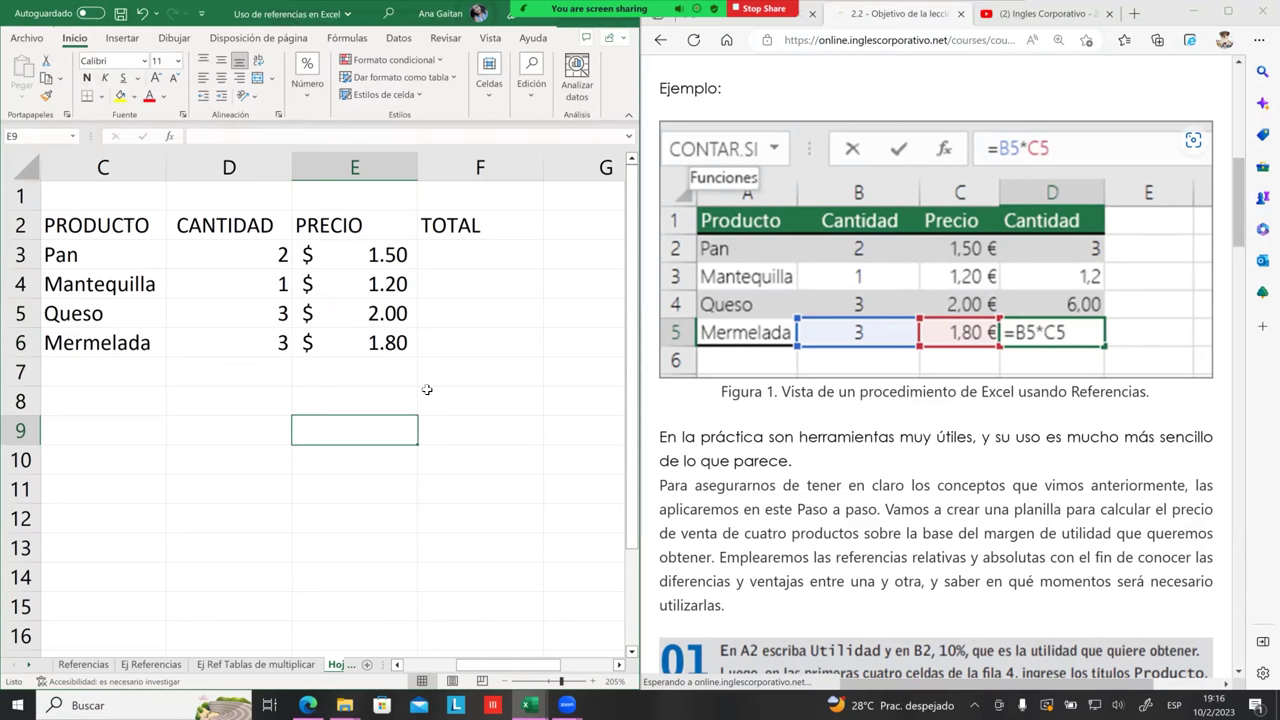
- Minimize the browser window with the lesson and maximize the Excel workbook to fill the screen
left_click(428, 391)
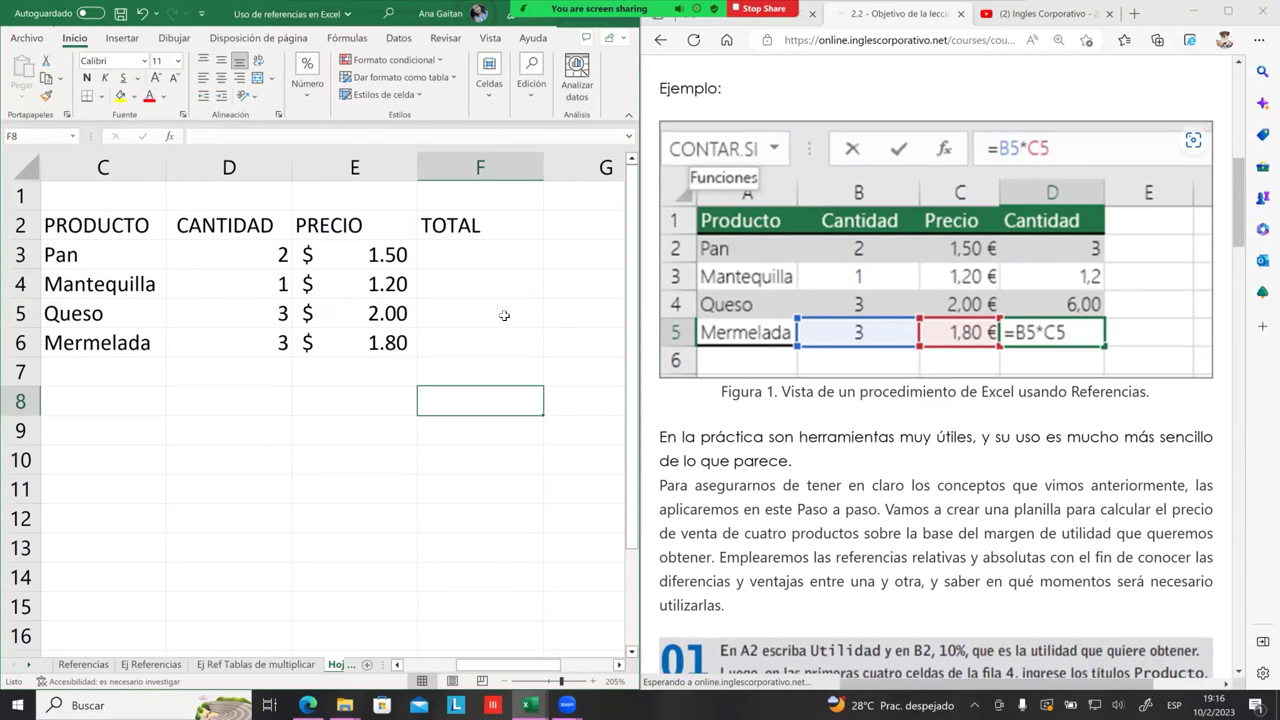
left_click(1180, 12)
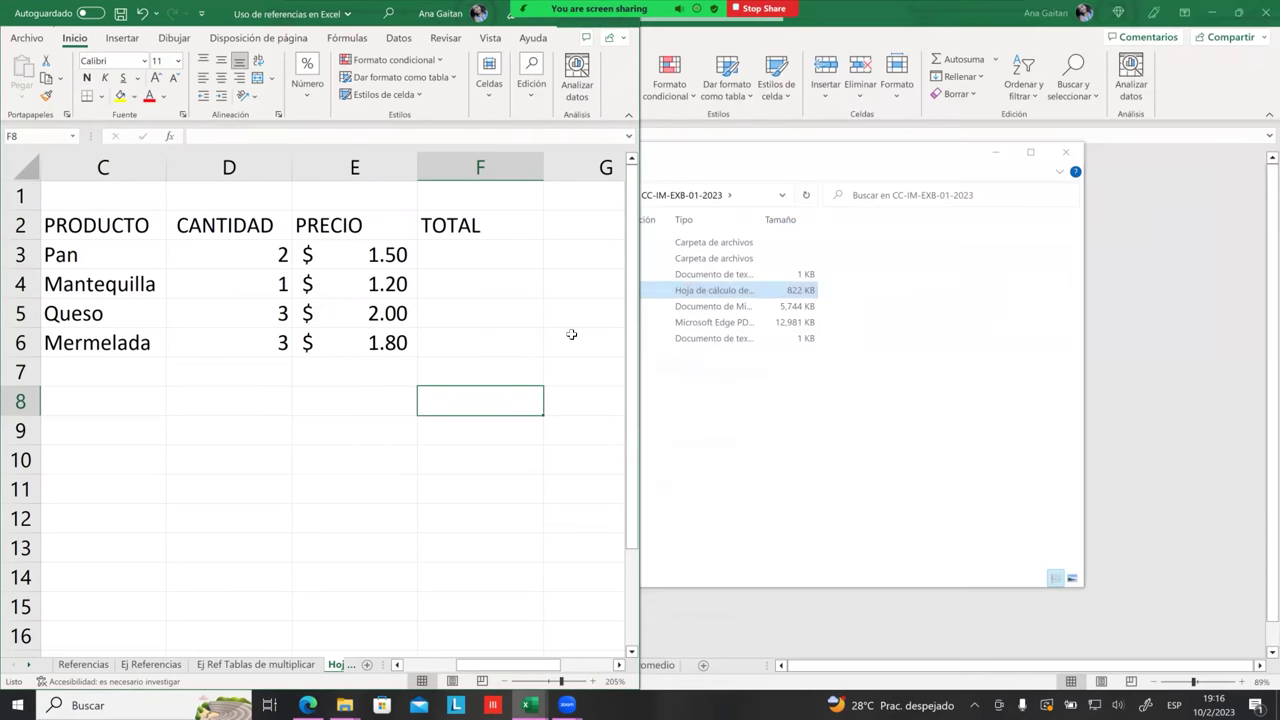
key("Up")
key("Up")
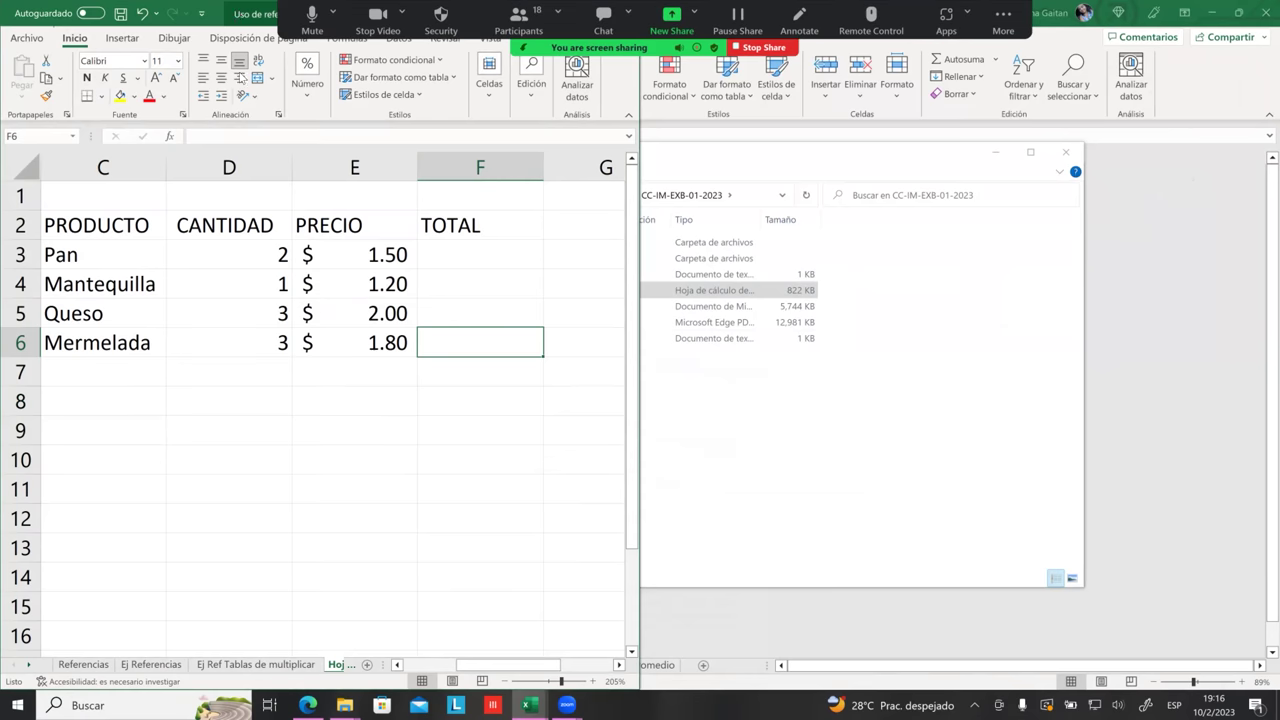
double_click(263, 14)
left_click(923, 119)
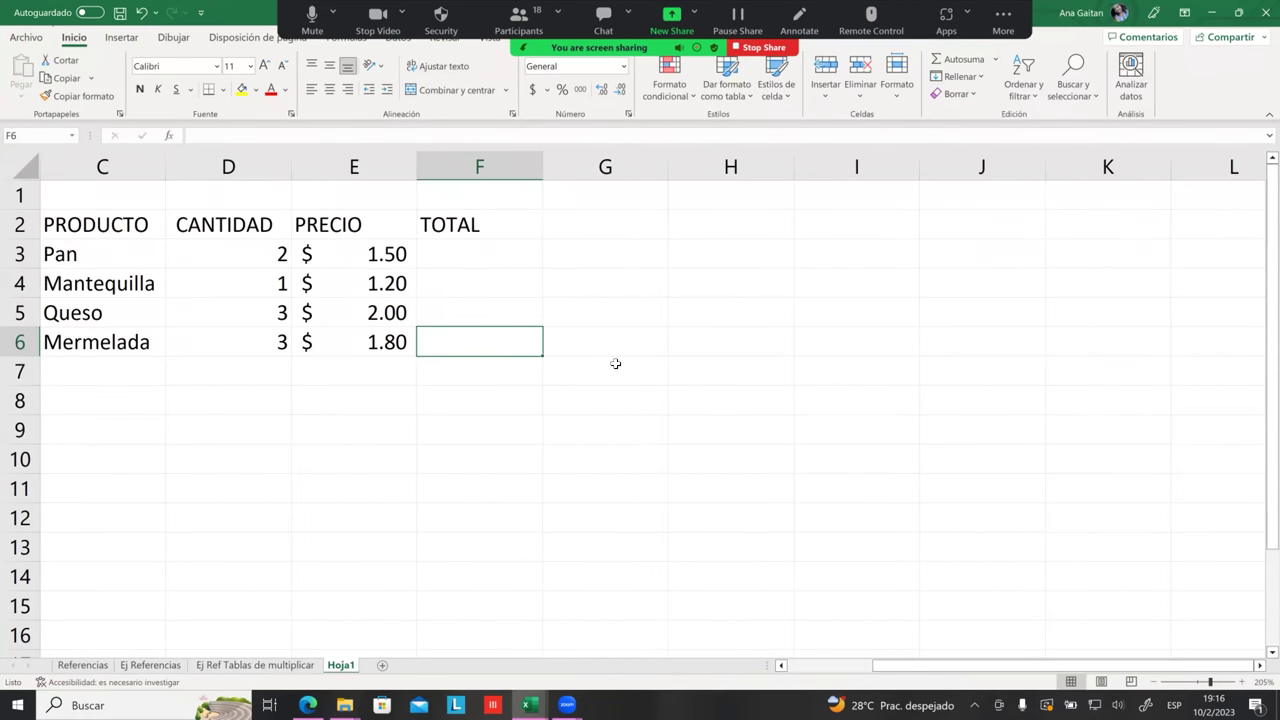
scroll(615, 363, "up", 4)
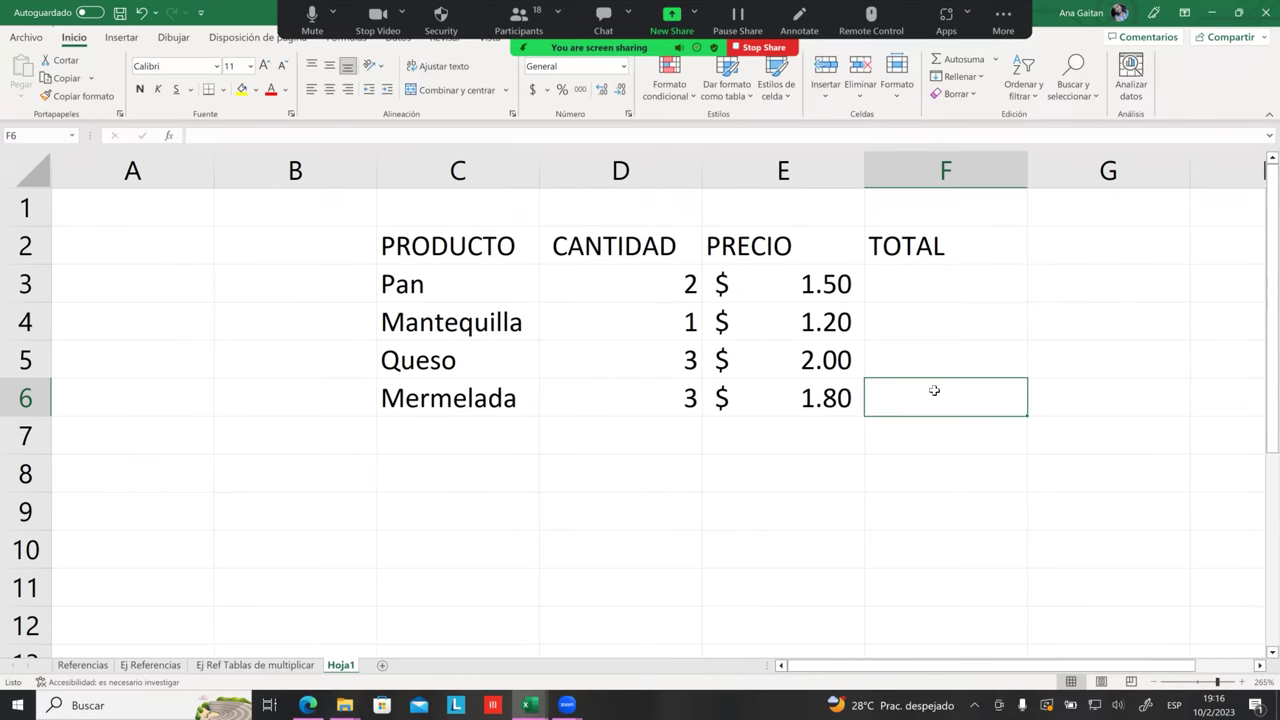
- Apply all borders to the product table in range C2:F6
left_click_drag(405, 240, 937, 409)
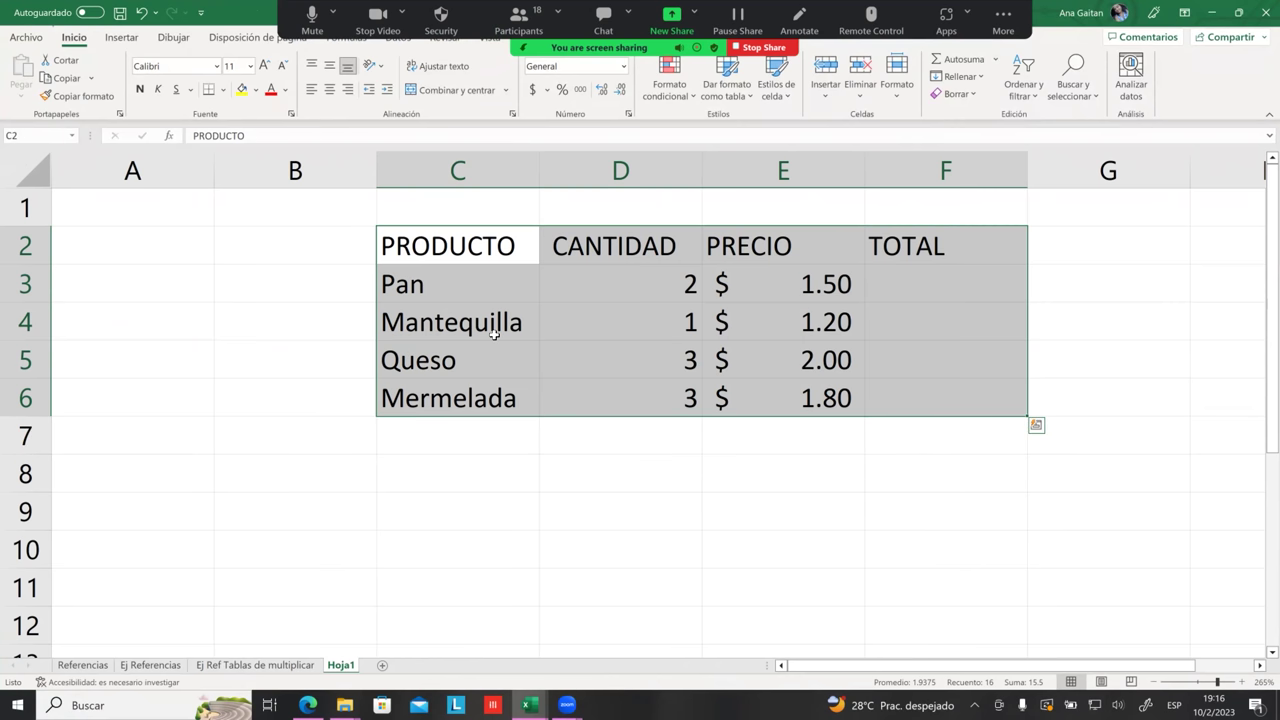
left_click(224, 90)
left_click(254, 241)
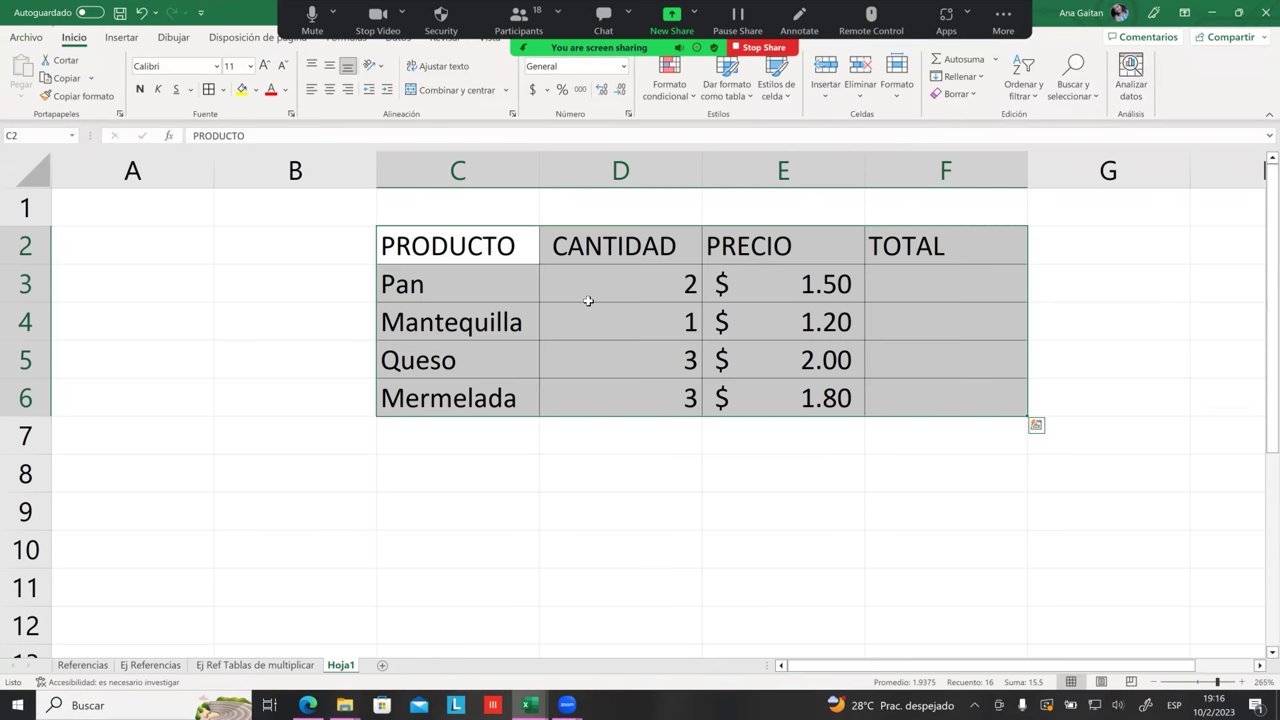
left_click(588, 303)
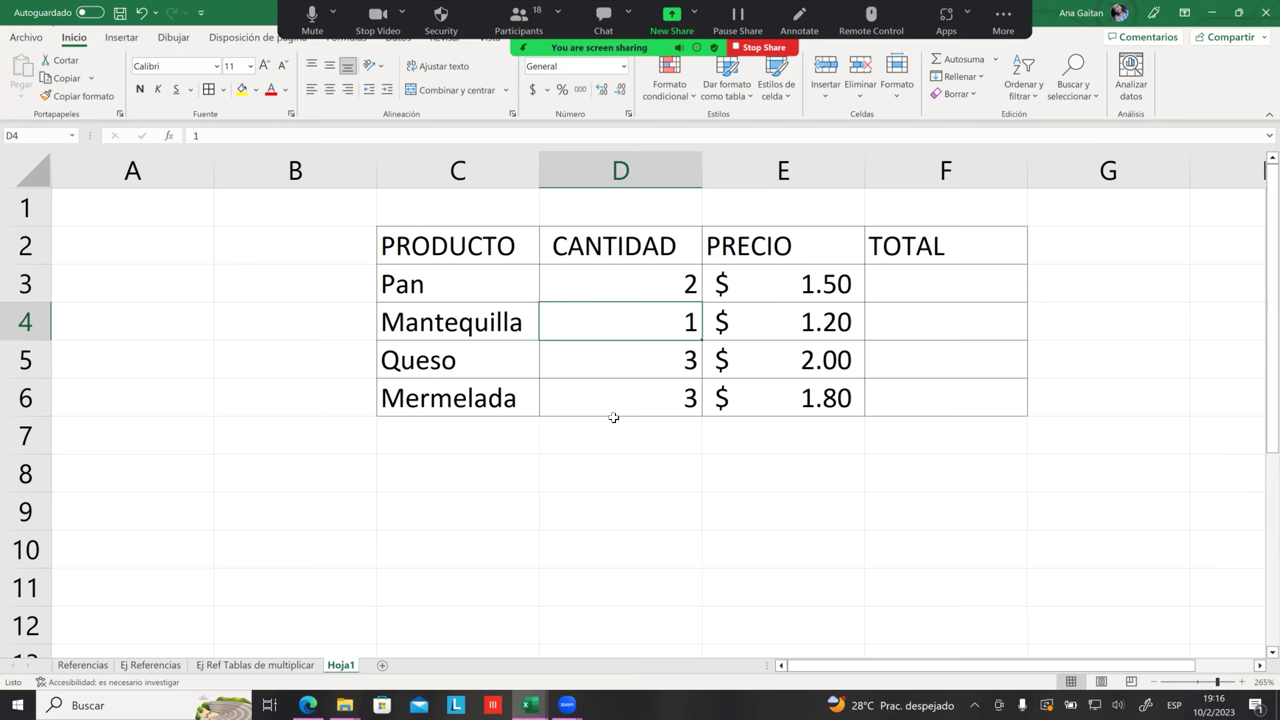
scroll(620, 406, "up", 1)
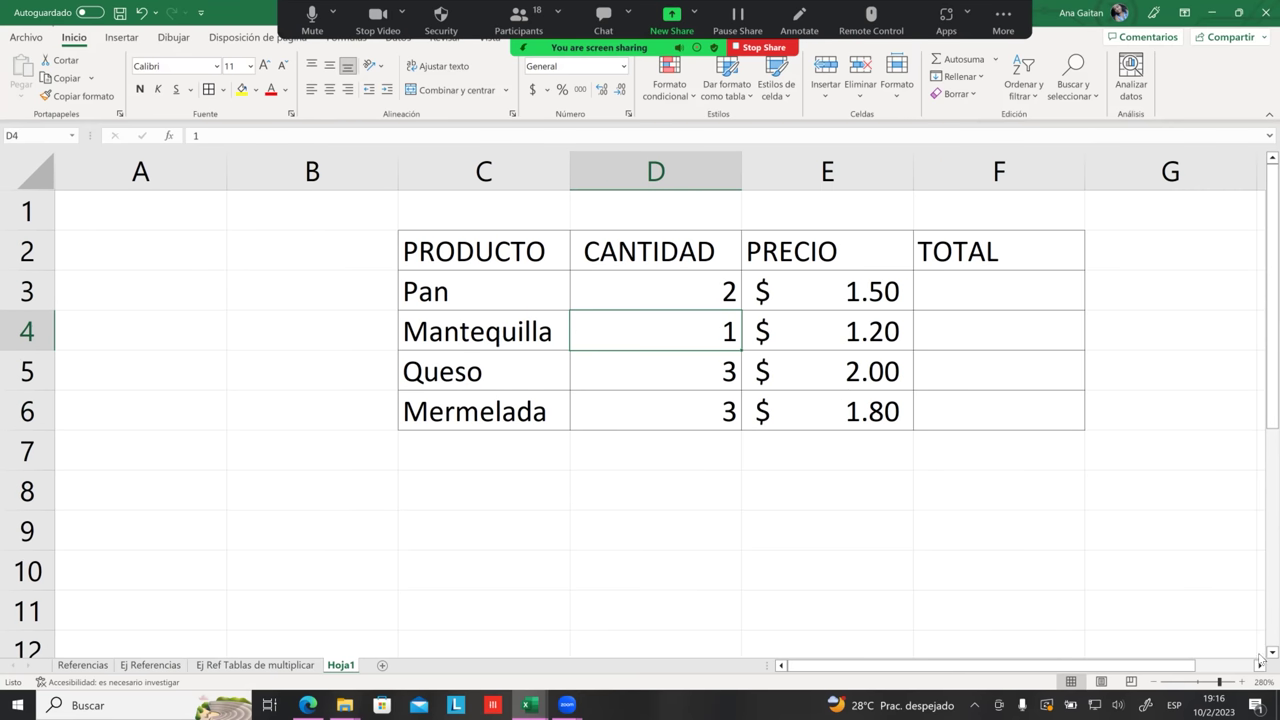
- Fill the header row C2:F2 of the product table with a light blue theme colour
left_click(1260, 665)
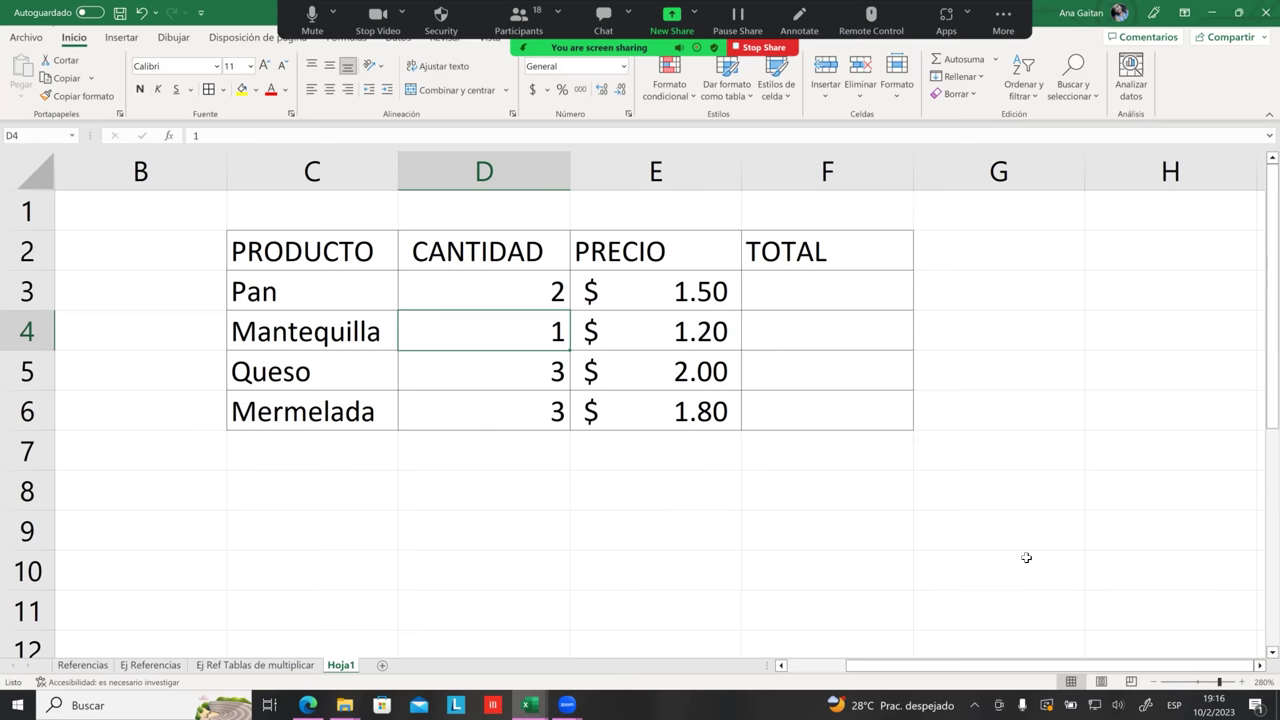
scroll(1009, 521, "up", 2)
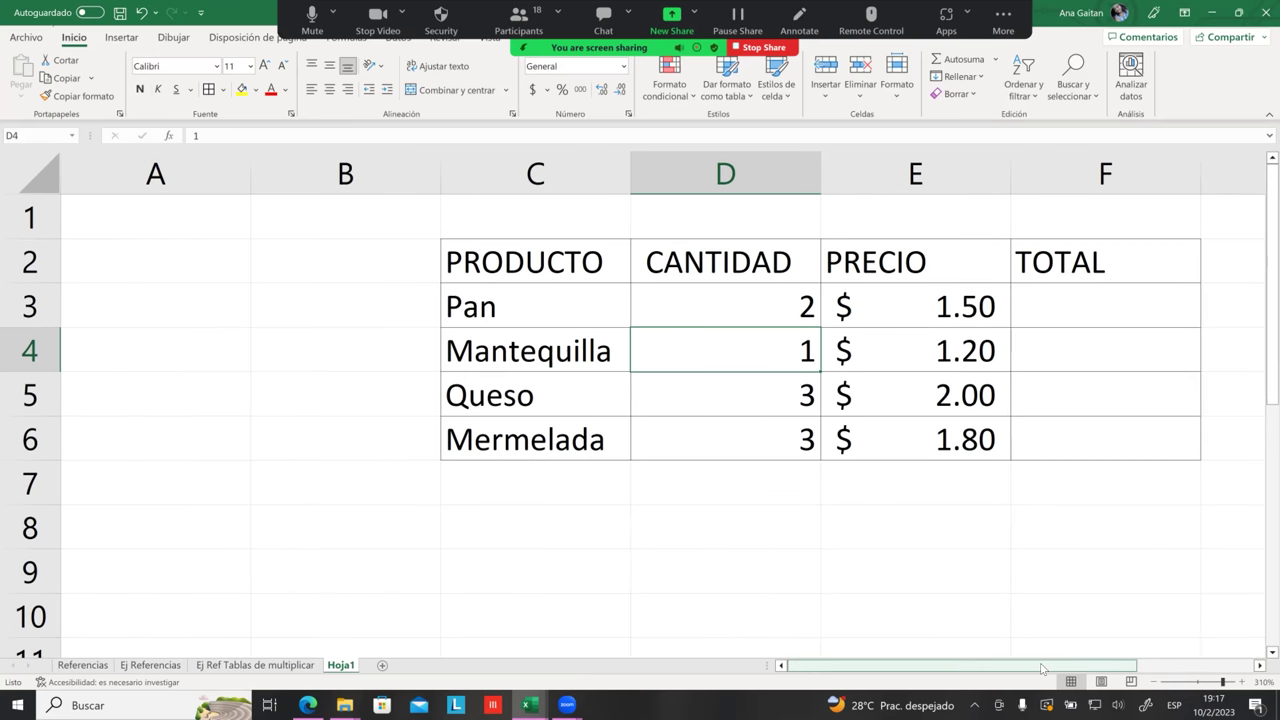
scroll(1042, 668, "right", 3)
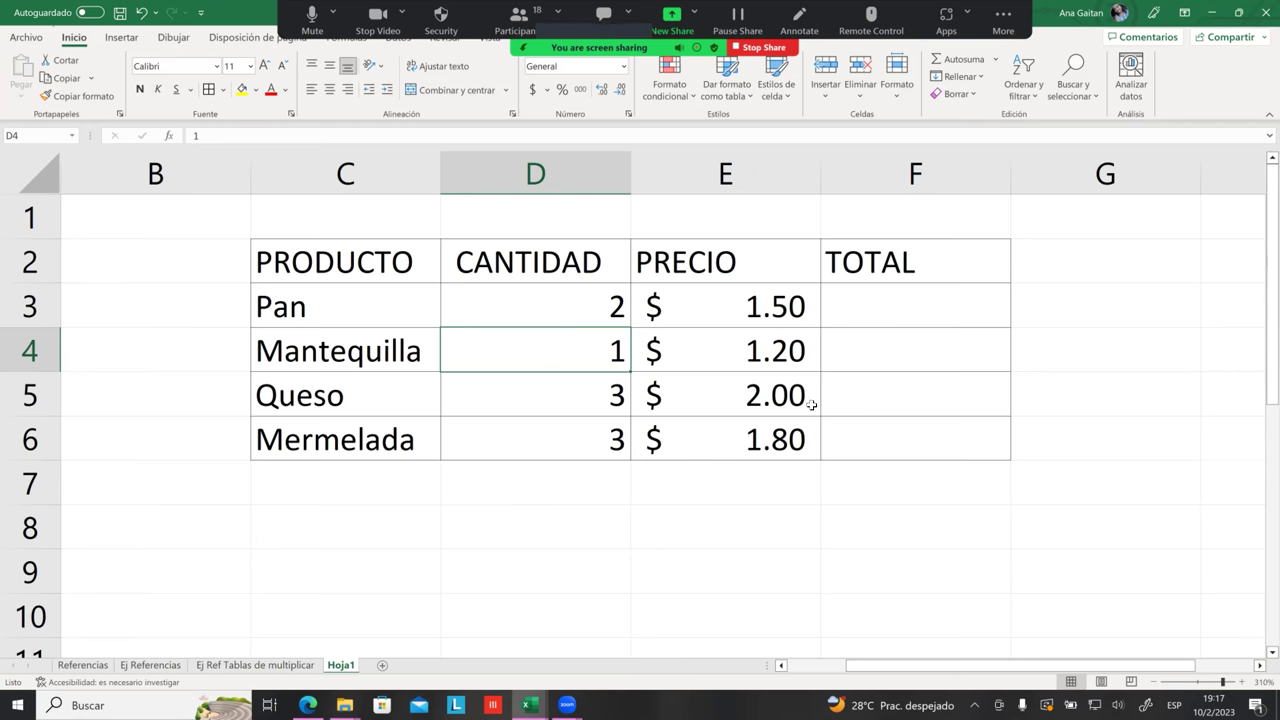
left_click(858, 313)
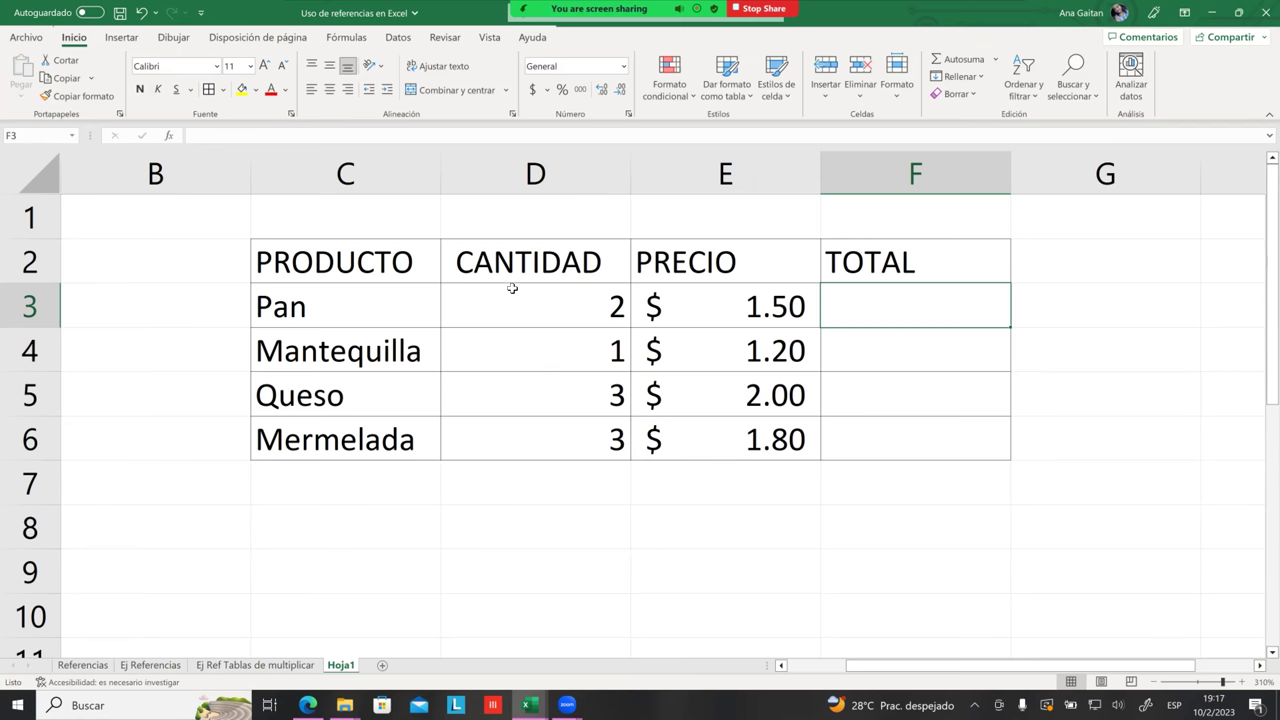
left_click(436, 379)
left_click(316, 266)
left_click_drag(488, 272, 903, 266)
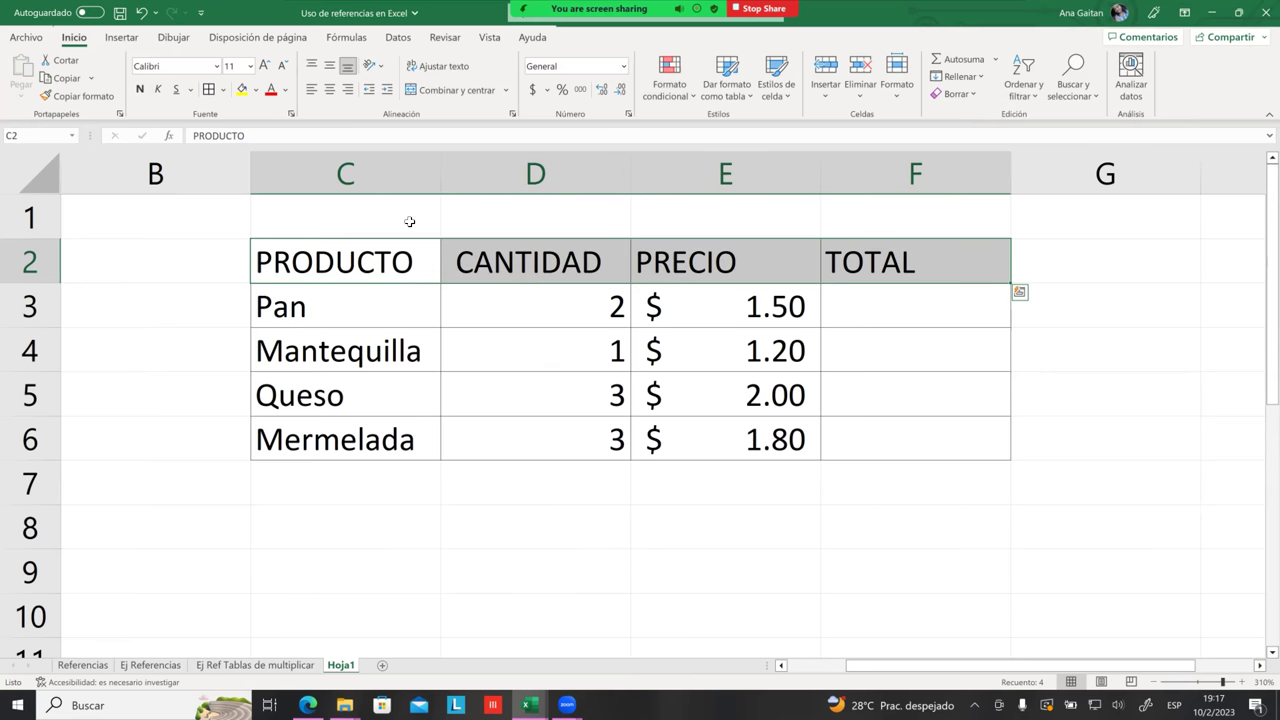
left_click(256, 91)
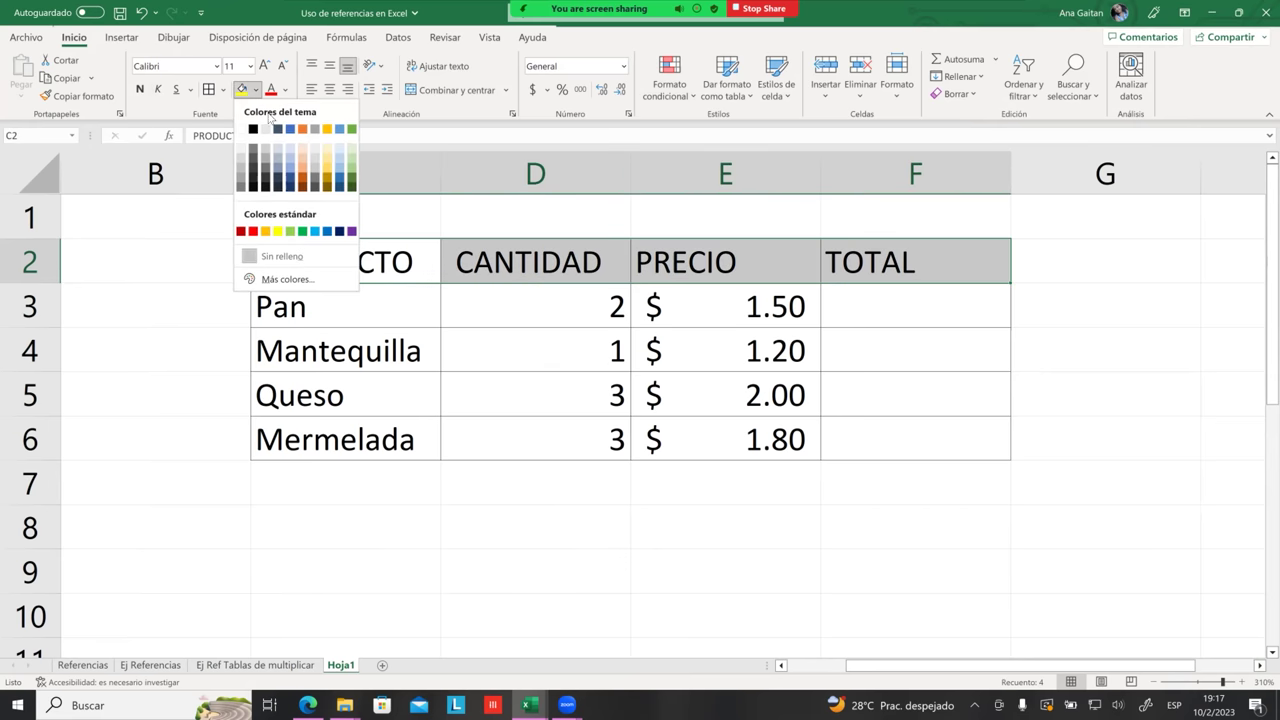
left_click(340, 152)
left_click(312, 311)
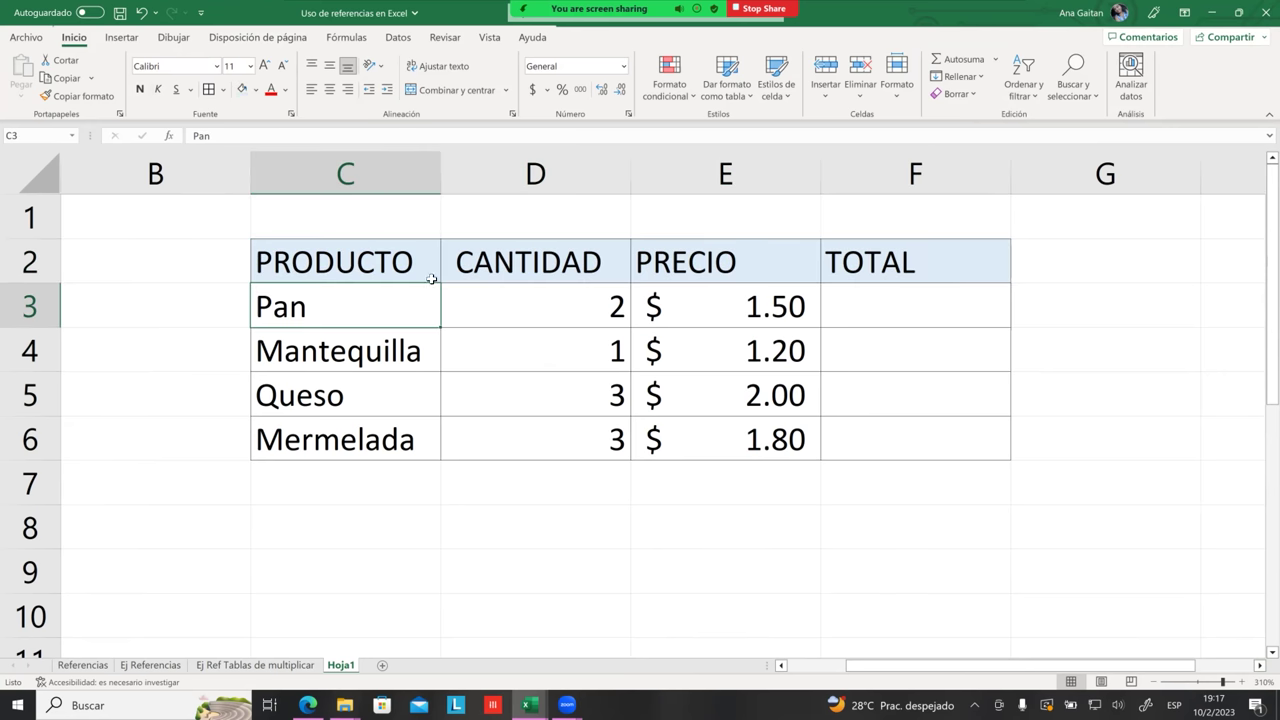
left_click(817, 317)
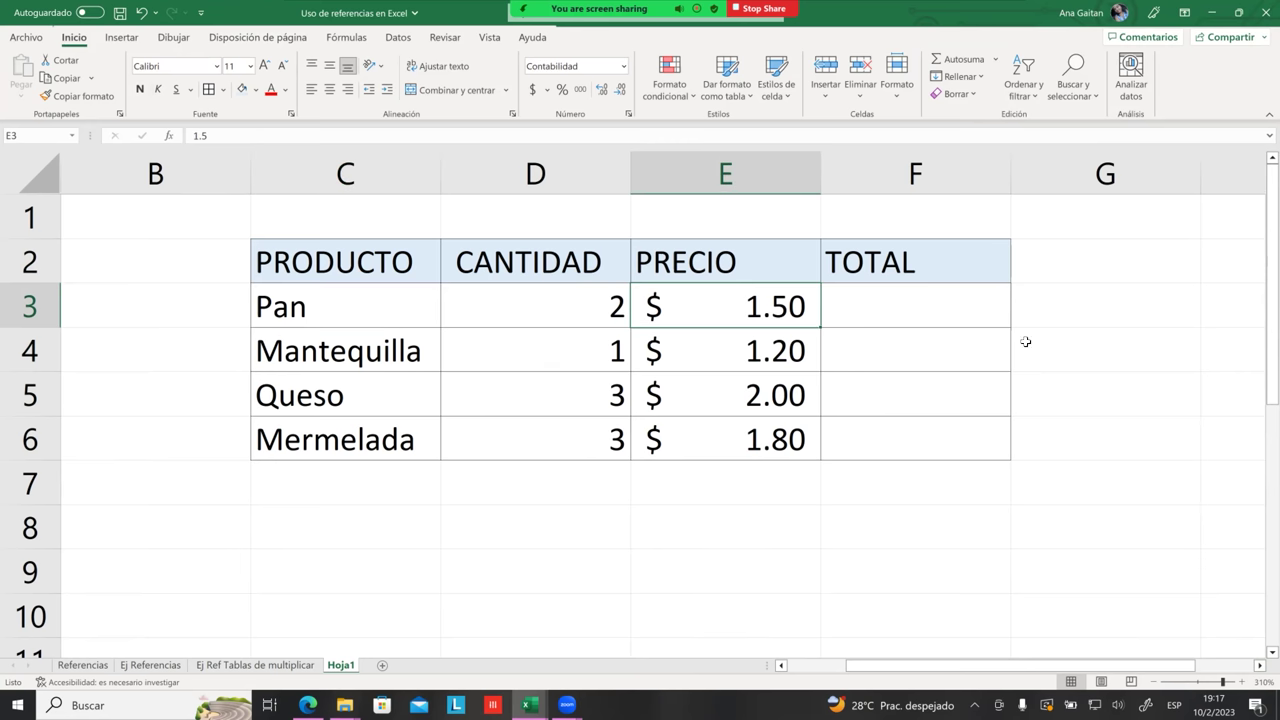
left_click(929, 346)
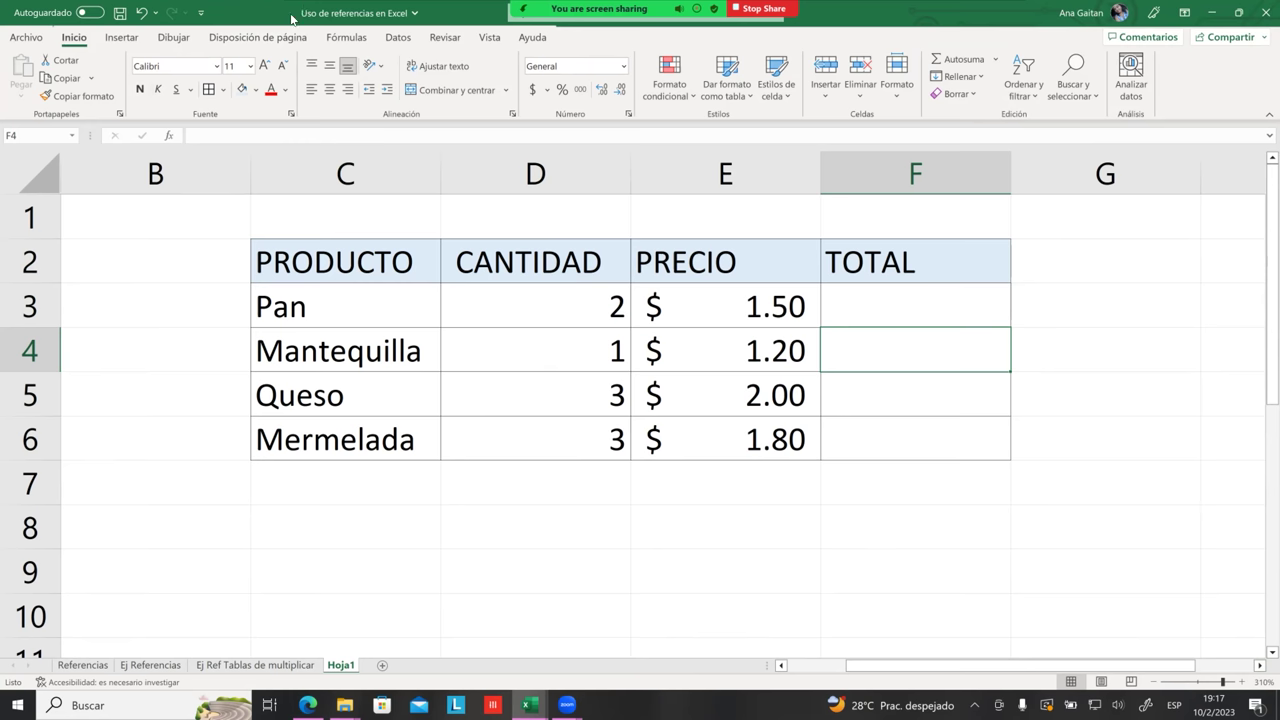
mouse_move(295, 25)
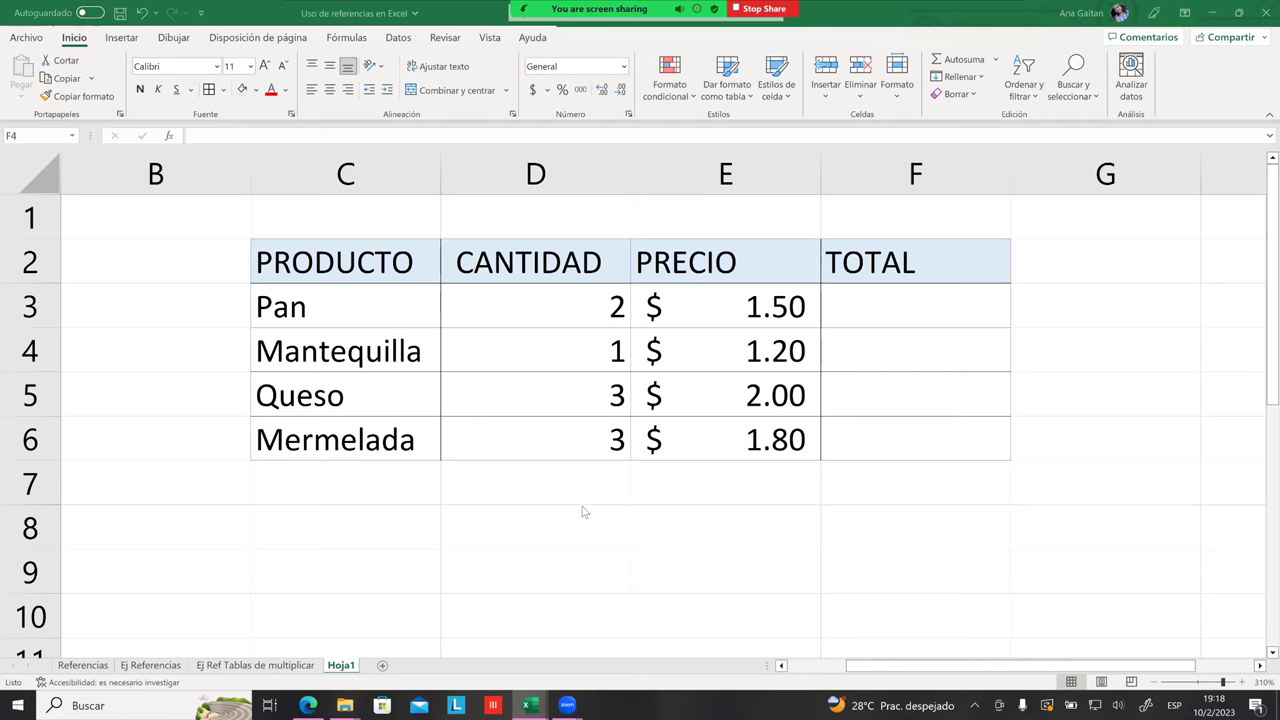
left_click(850, 366)
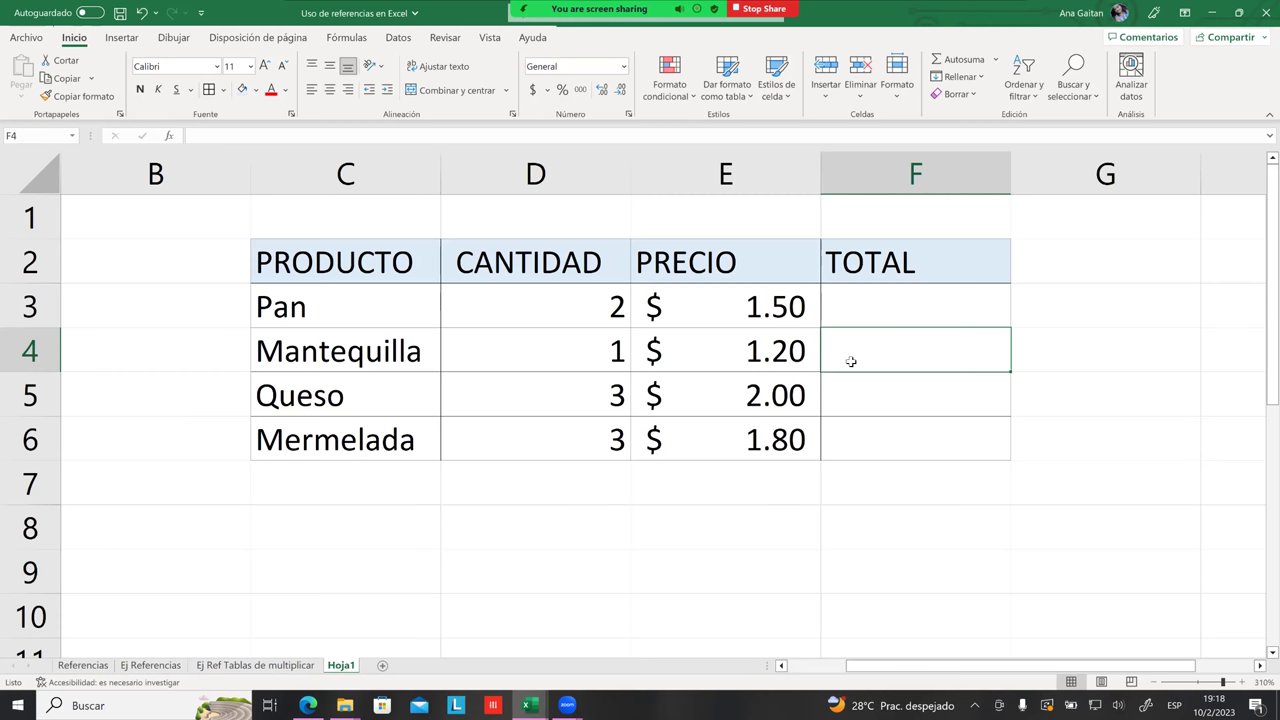
left_click(873, 310)
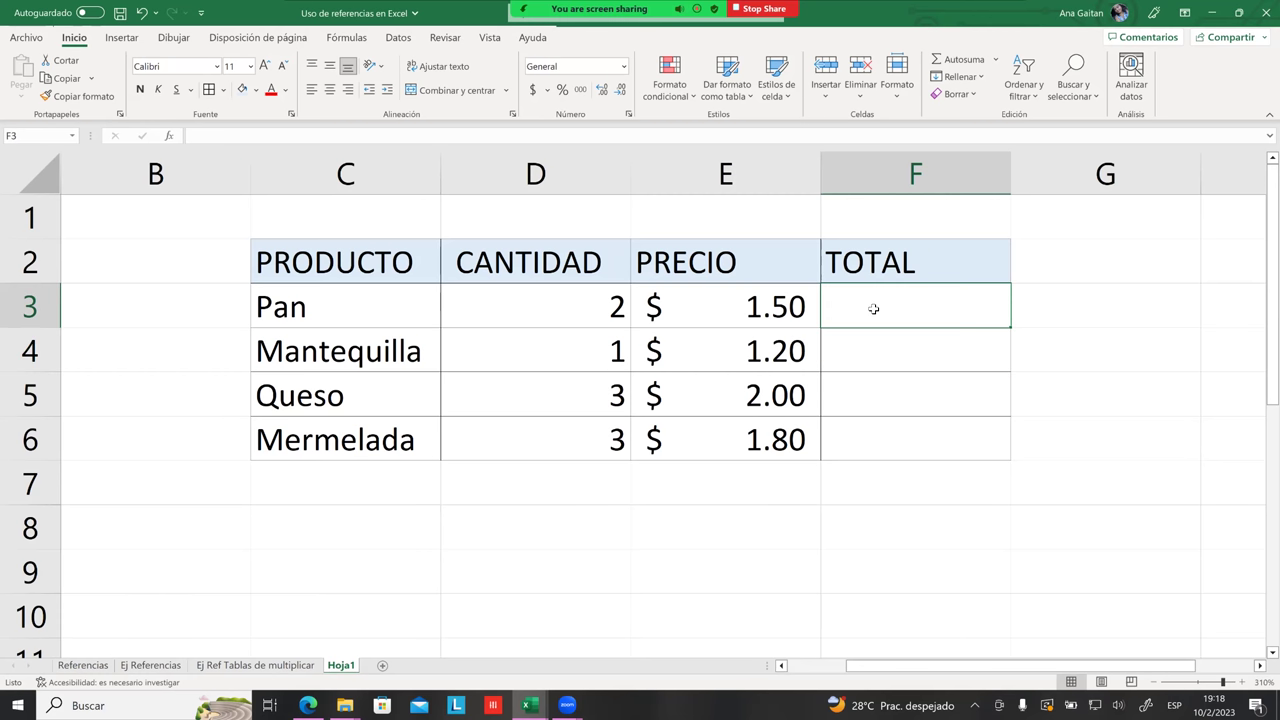
left_click(884, 383)
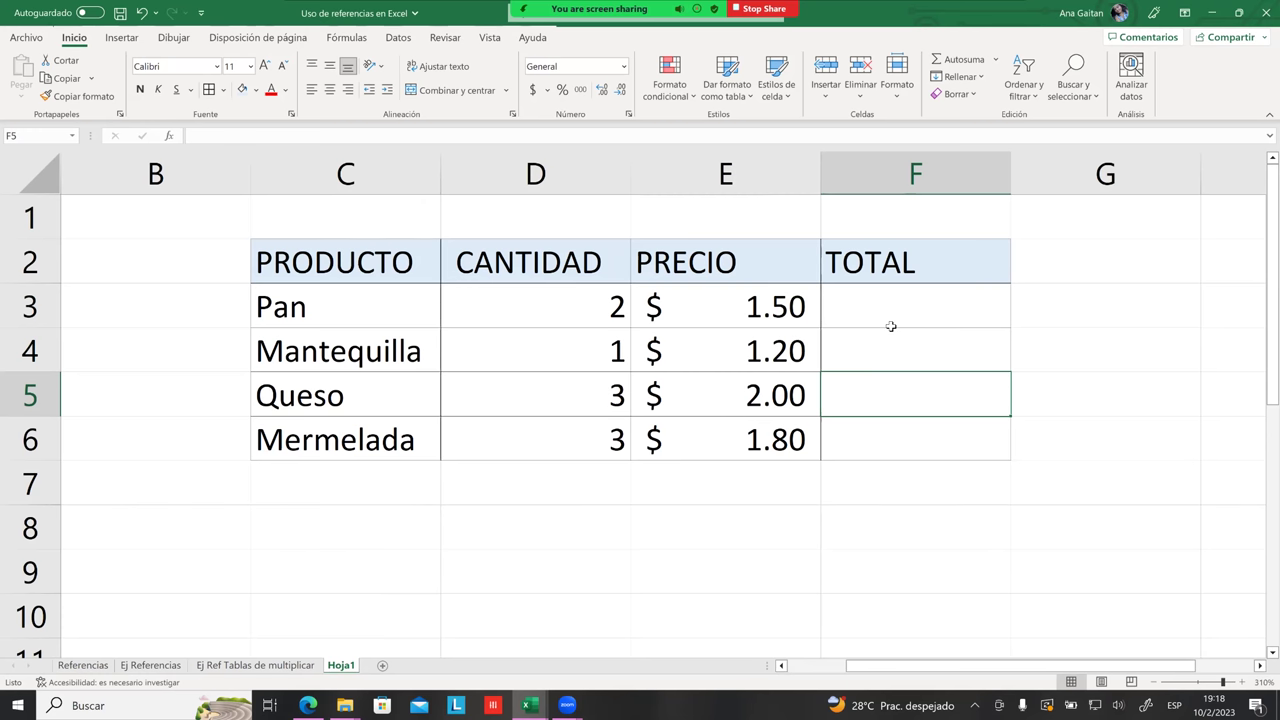
left_click(889, 308)
left_click(887, 340)
left_click(884, 312)
left_click(890, 358)
- Apply the Contabilidad number format to the TOTAL cells F3:F6
left_click_drag(879, 312, 891, 427)
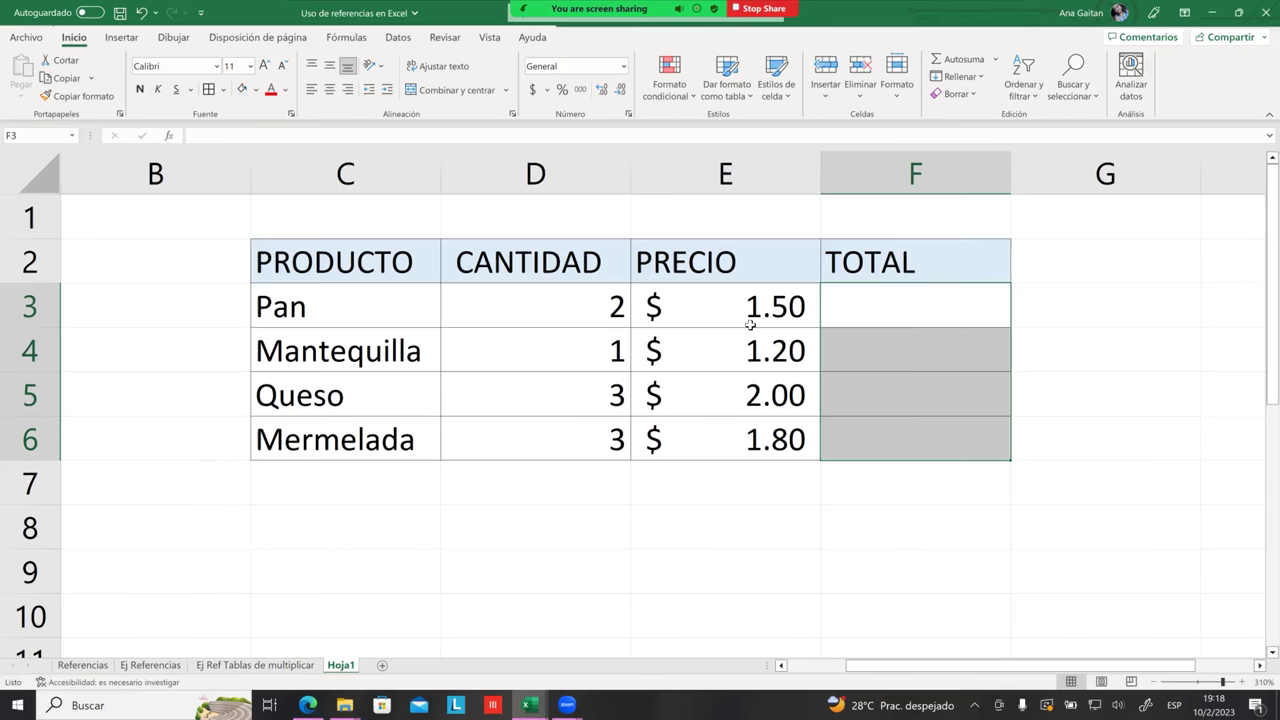
left_click(623, 66)
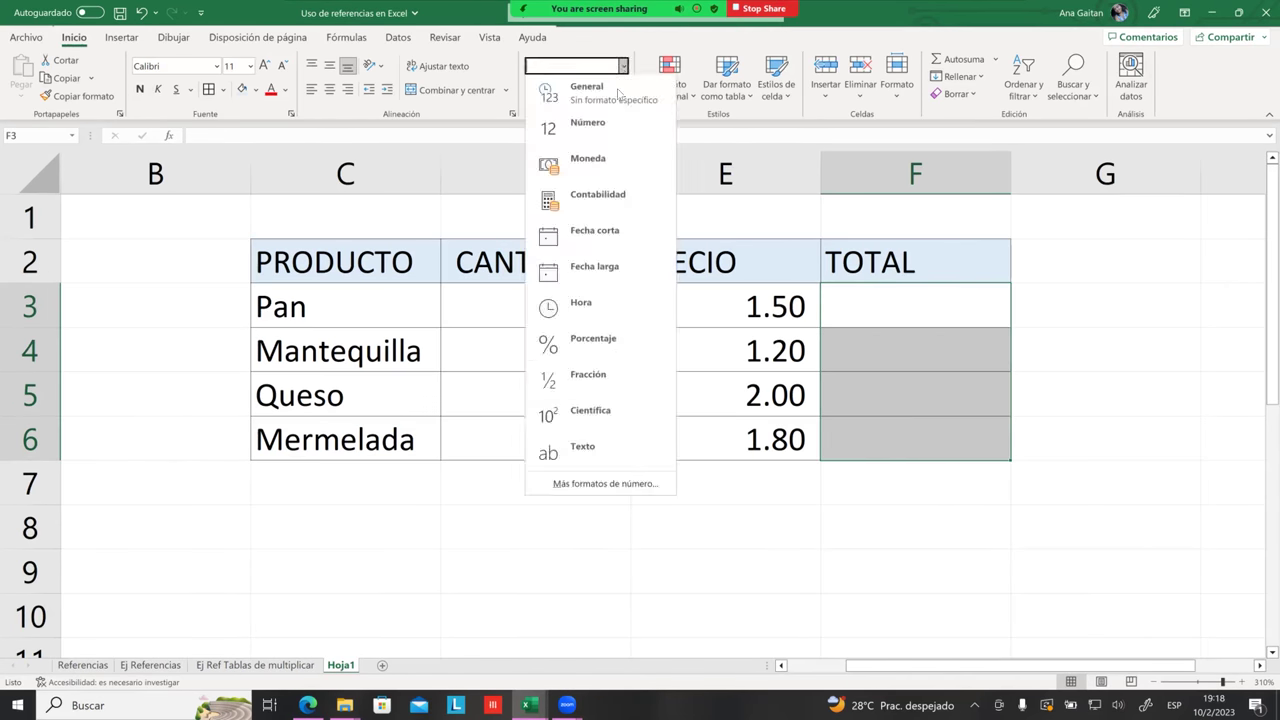
left_click(617, 197)
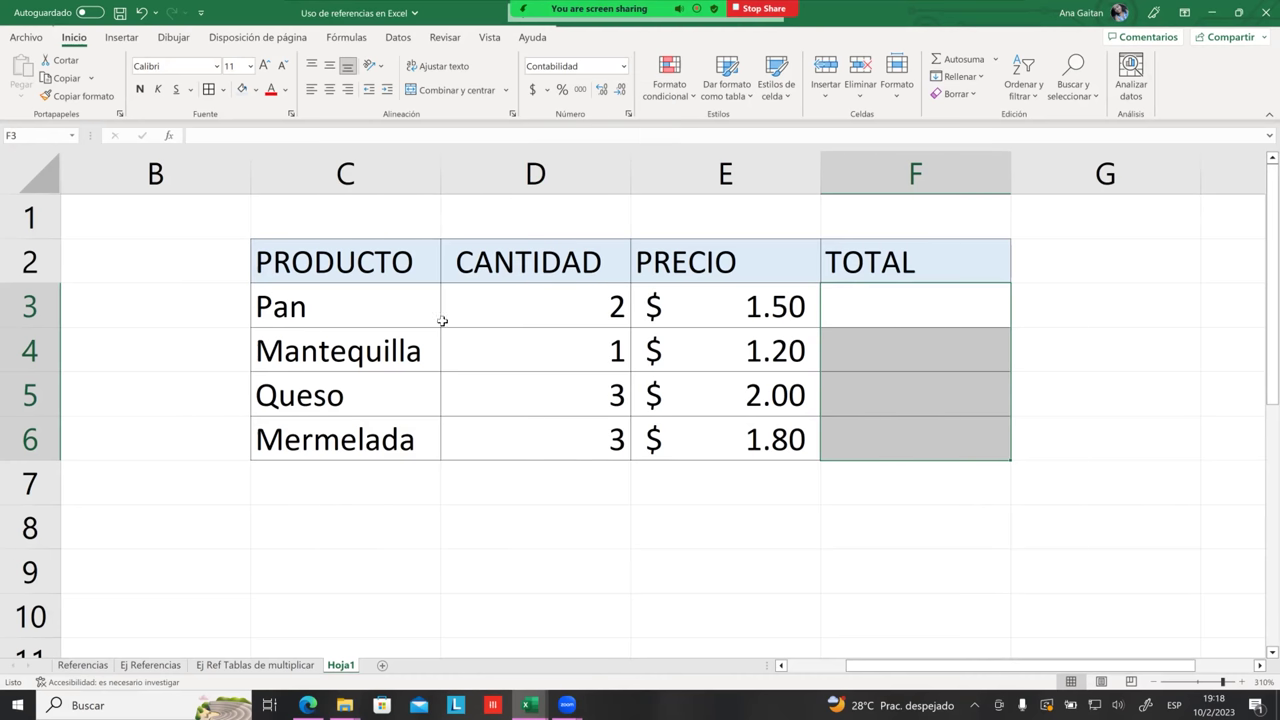
- Enter the formula =D3*E3 in F3 to multiply Pan's quantity by its price
left_click(535, 315)
left_click(734, 319)
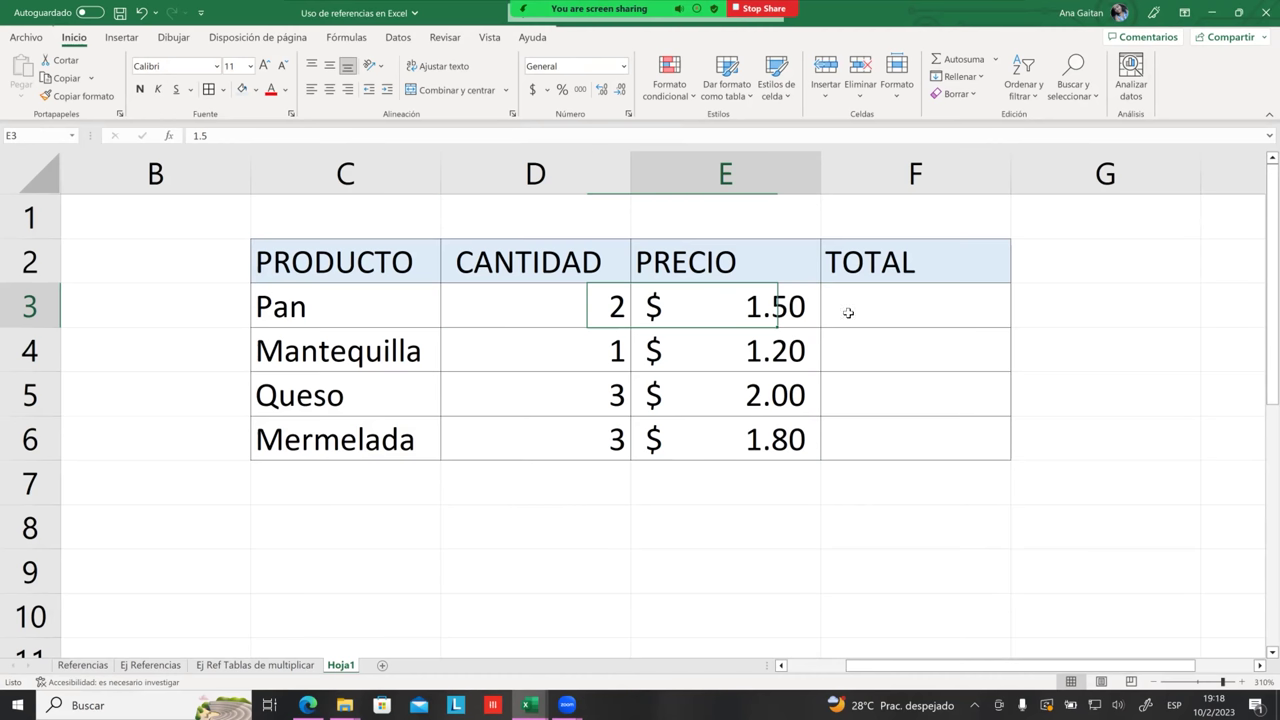
left_click(886, 308)
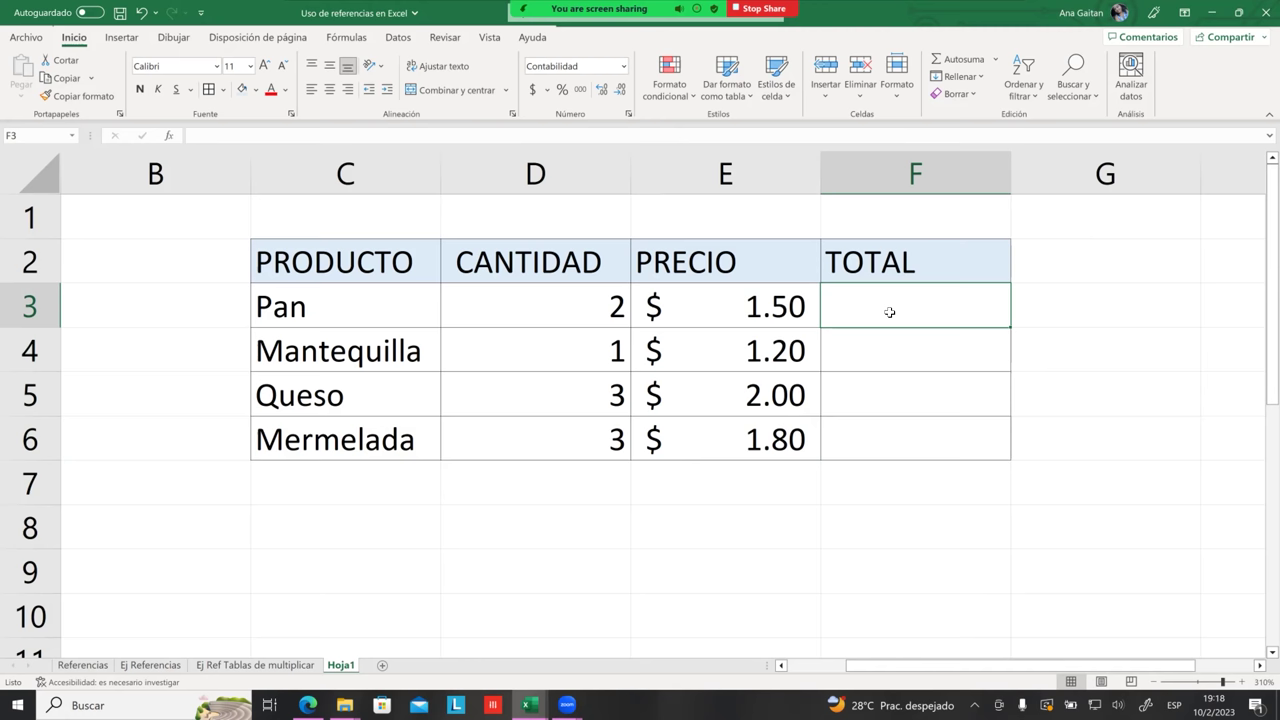
type("=")
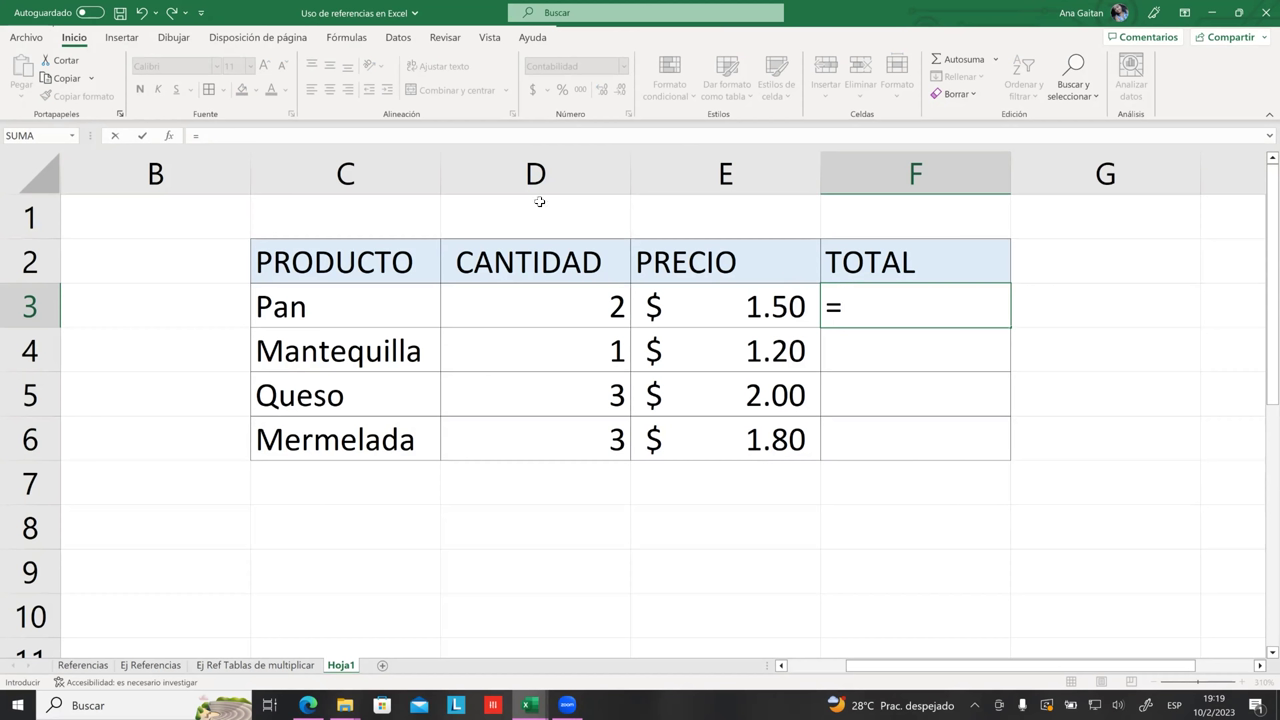
left_click(549, 298)
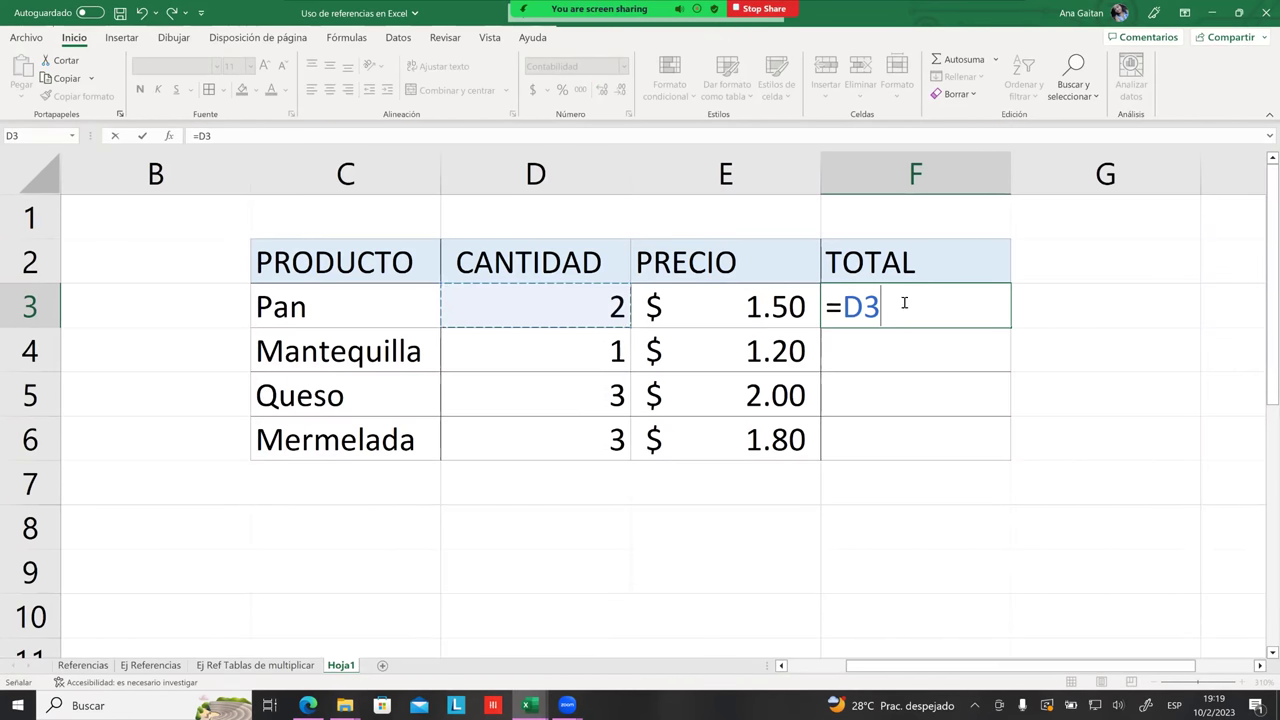
type("*")
left_click(797, 307)
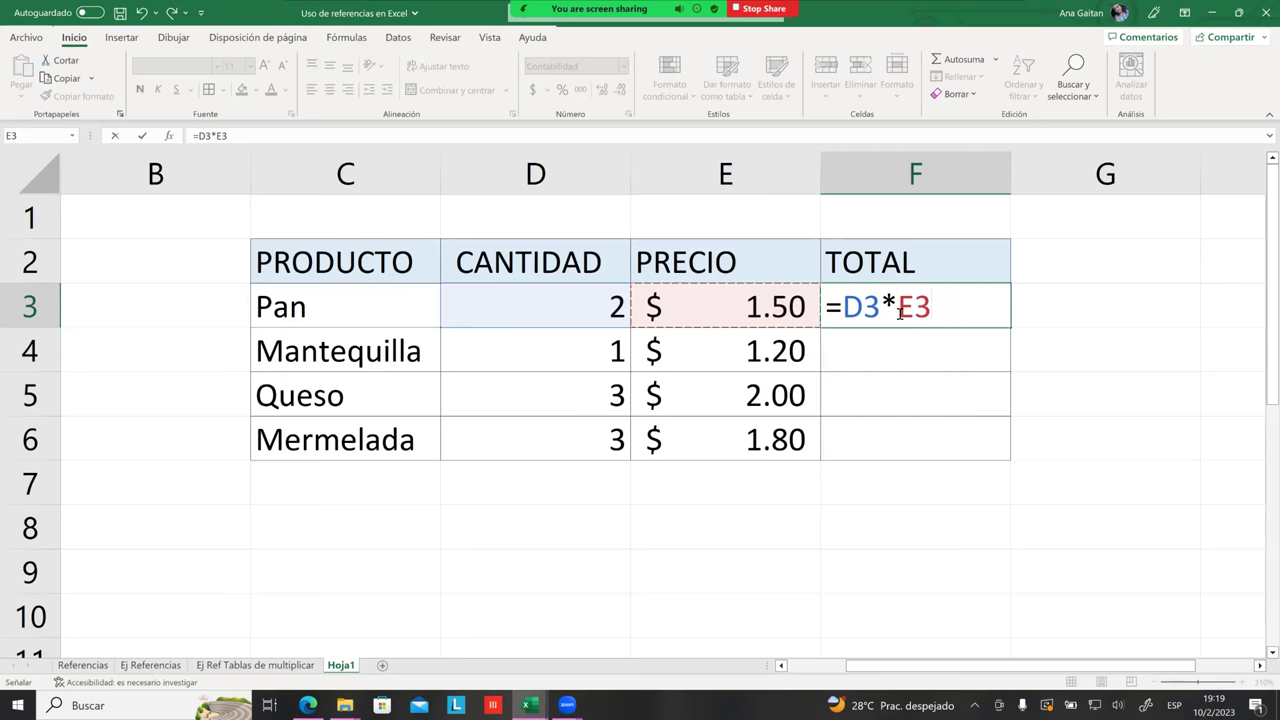
key("Return")
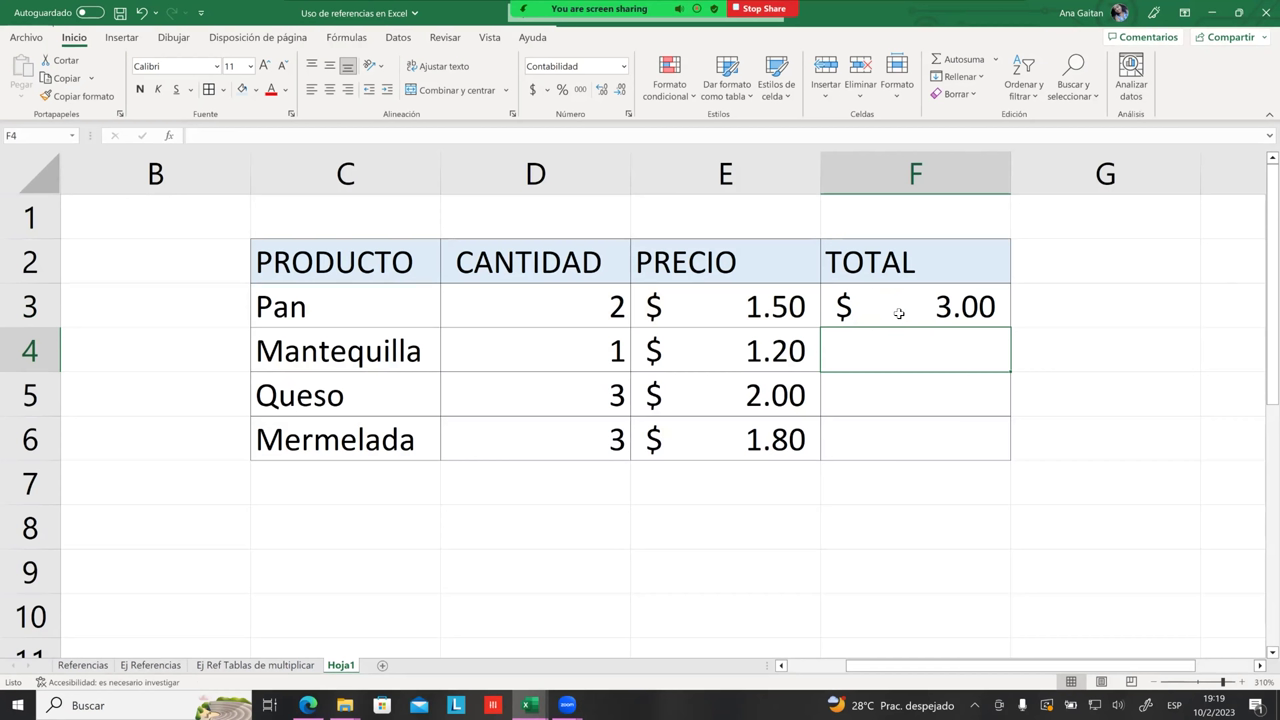
- Copy the total formula from F3 down through F6 with the fill handle
left_click(896, 308)
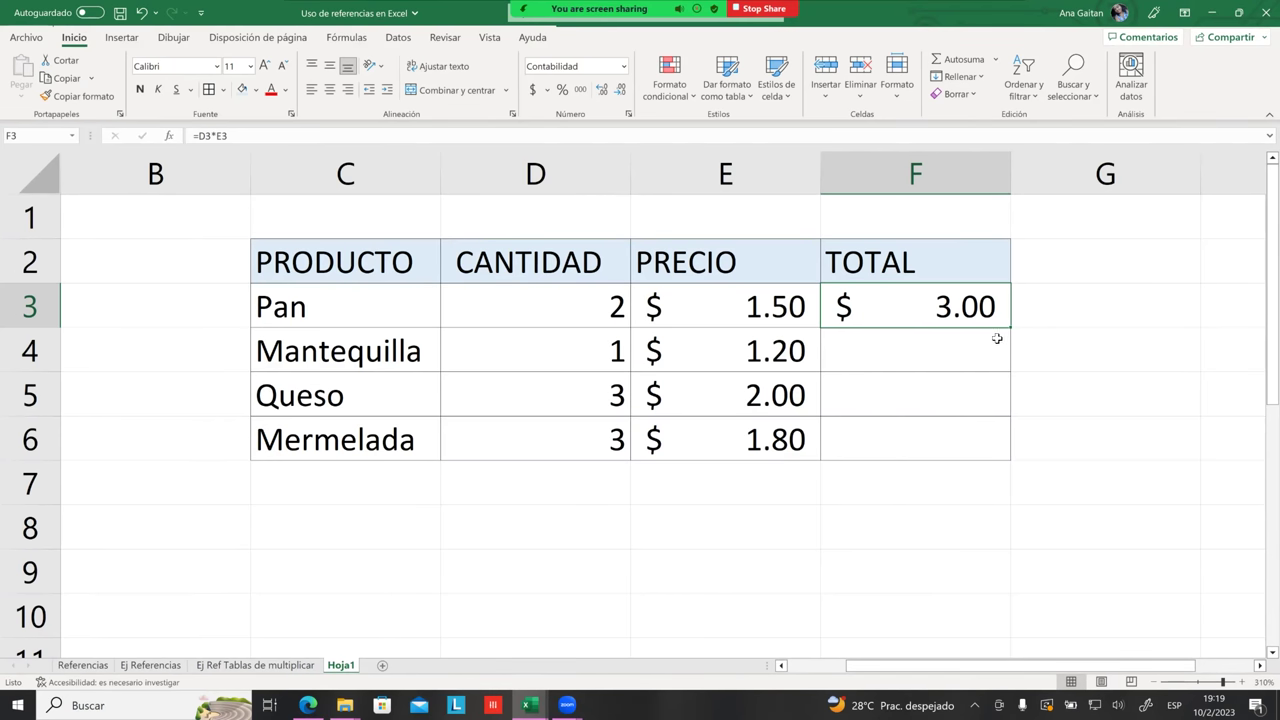
scroll(928, 346, "up", 4)
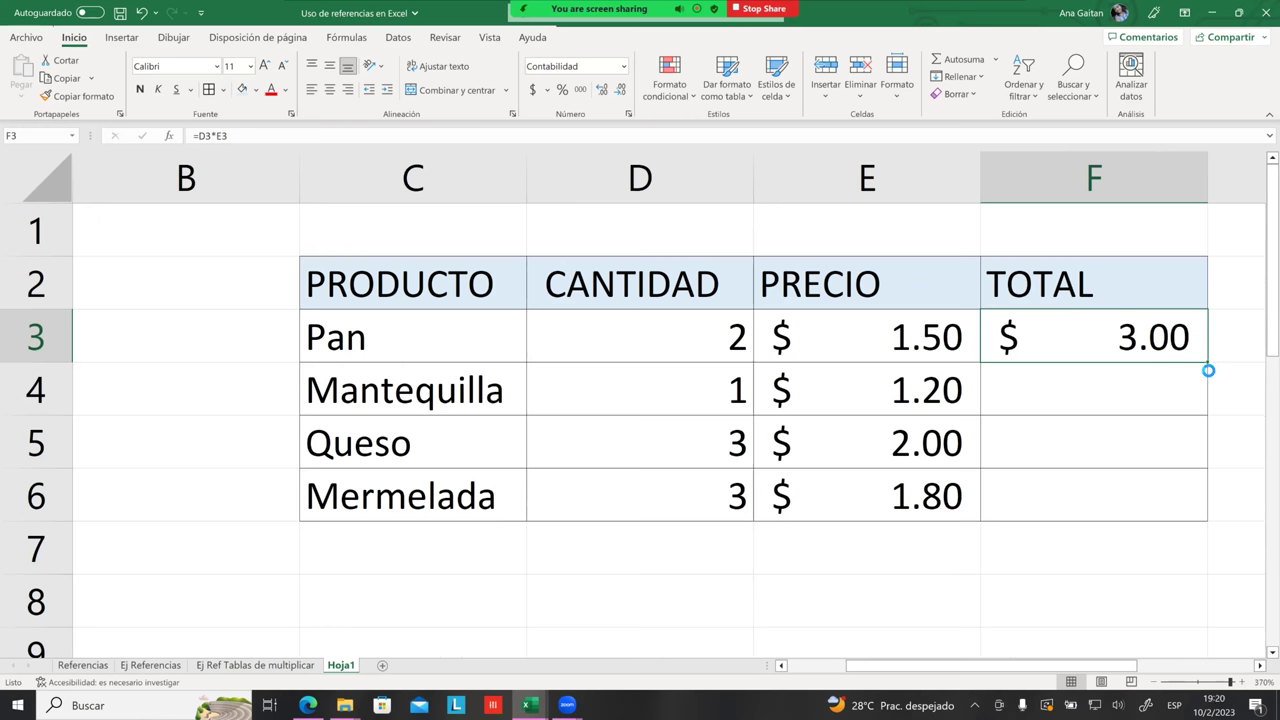
scroll(1205, 372, "up", 2)
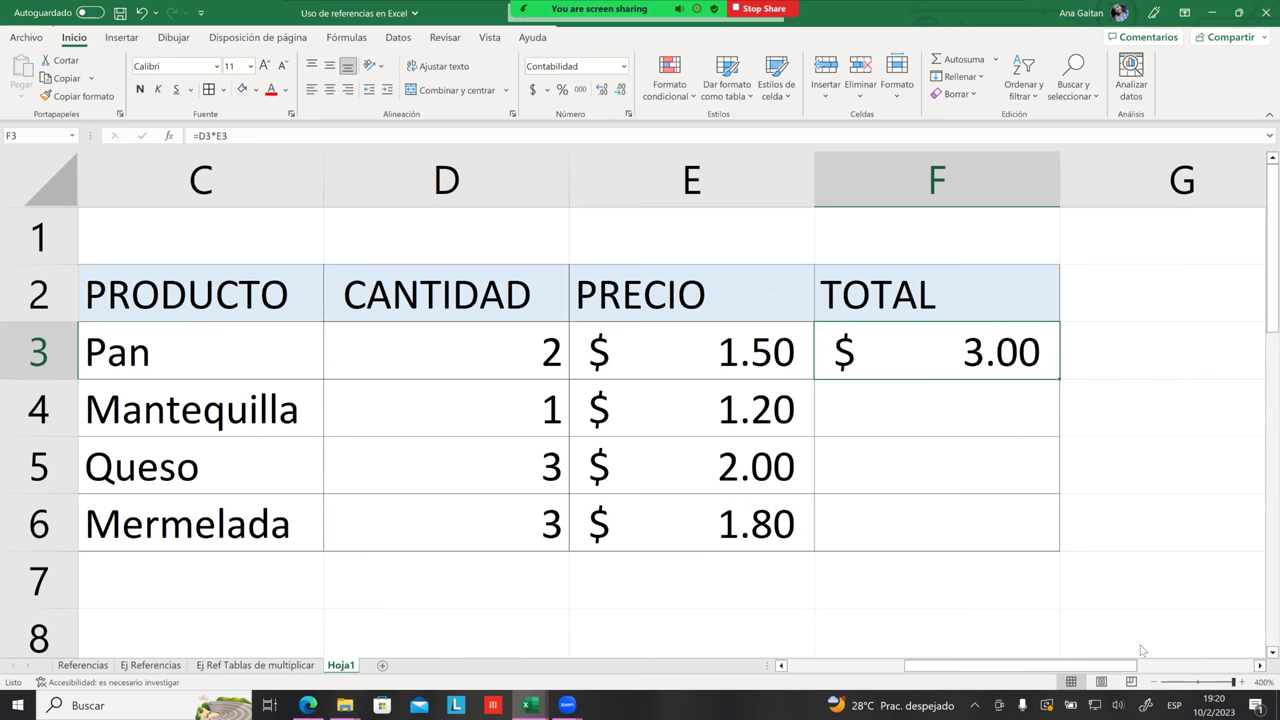
scroll(800, 385, "right", 1)
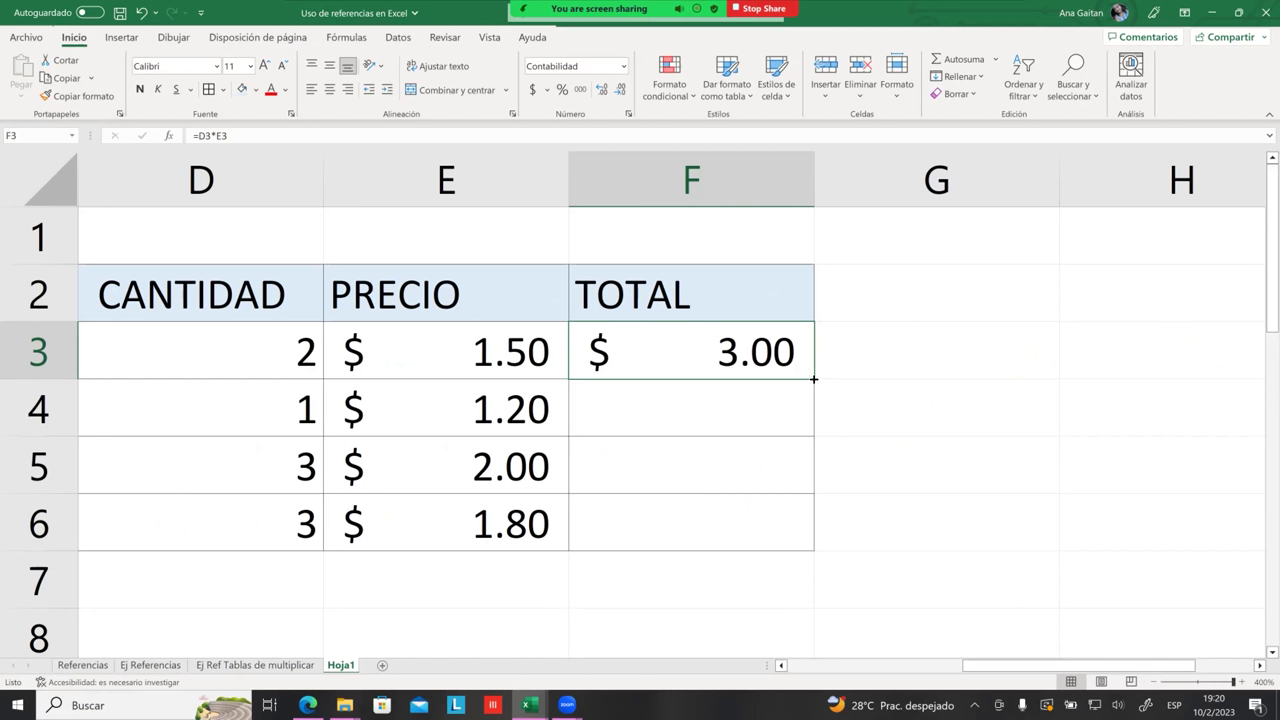
left_click_drag(813, 379, 816, 528)
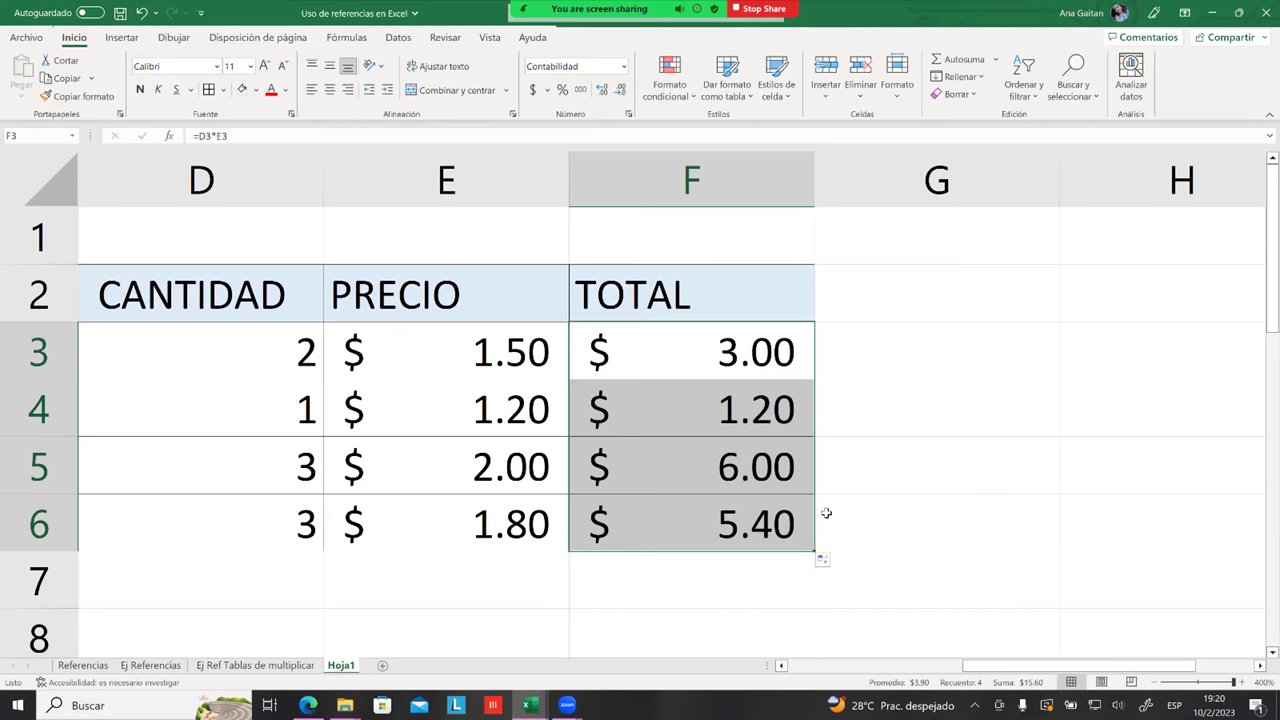
left_click(886, 487)
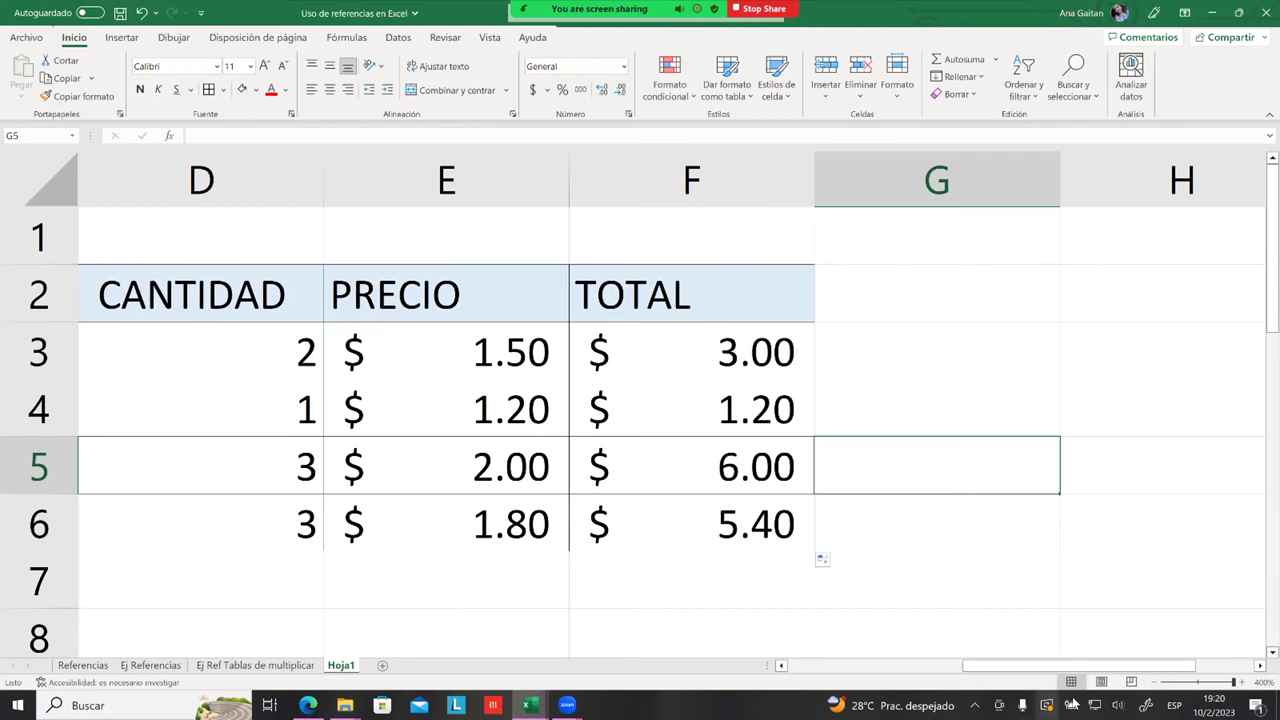
left_click(938, 569)
scroll(938, 569, "down", 1, "ctrl")
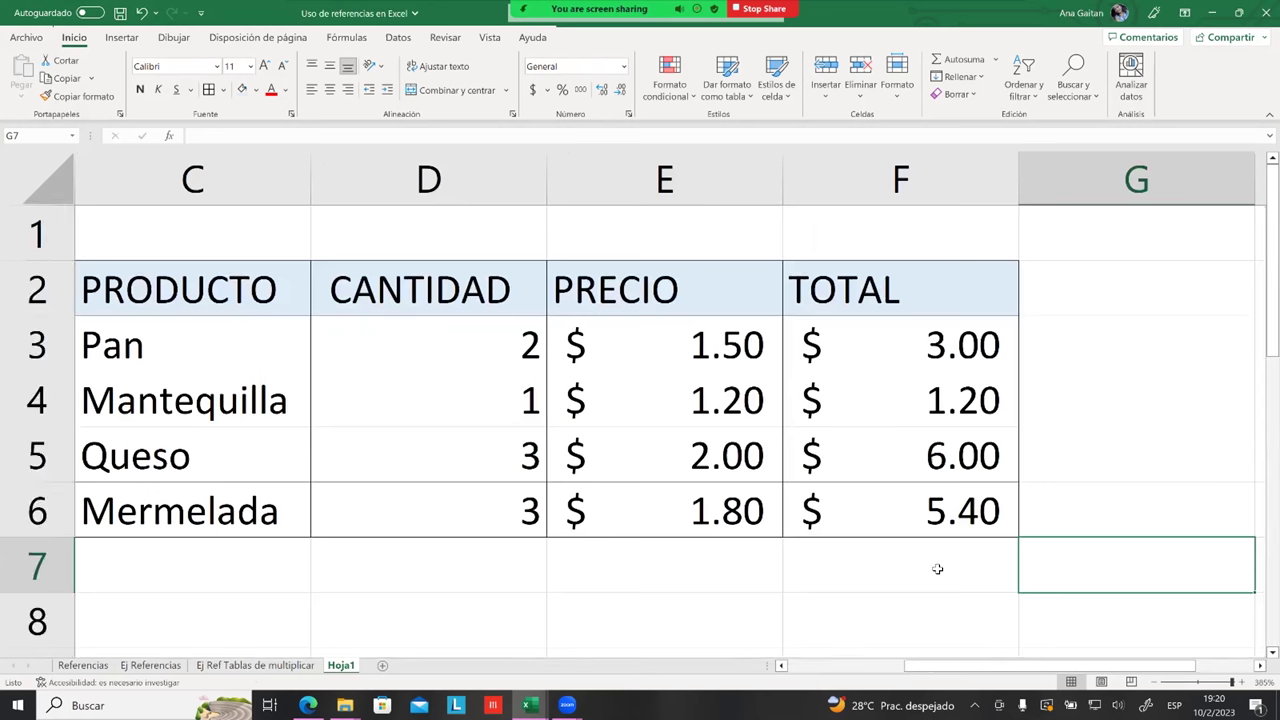
scroll(938, 569, "down", 1, "ctrl")
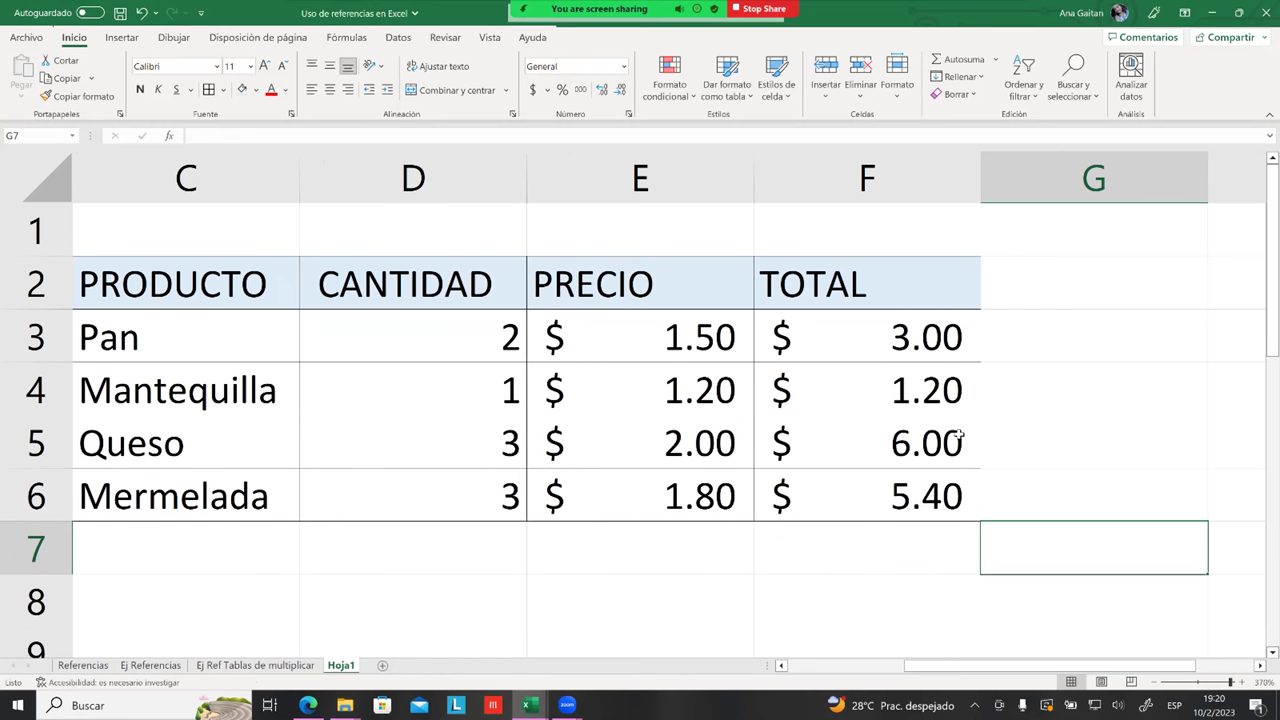
- Clear the copied total formulas from F4:F6, keeping the one for Pan
left_click(1011, 428)
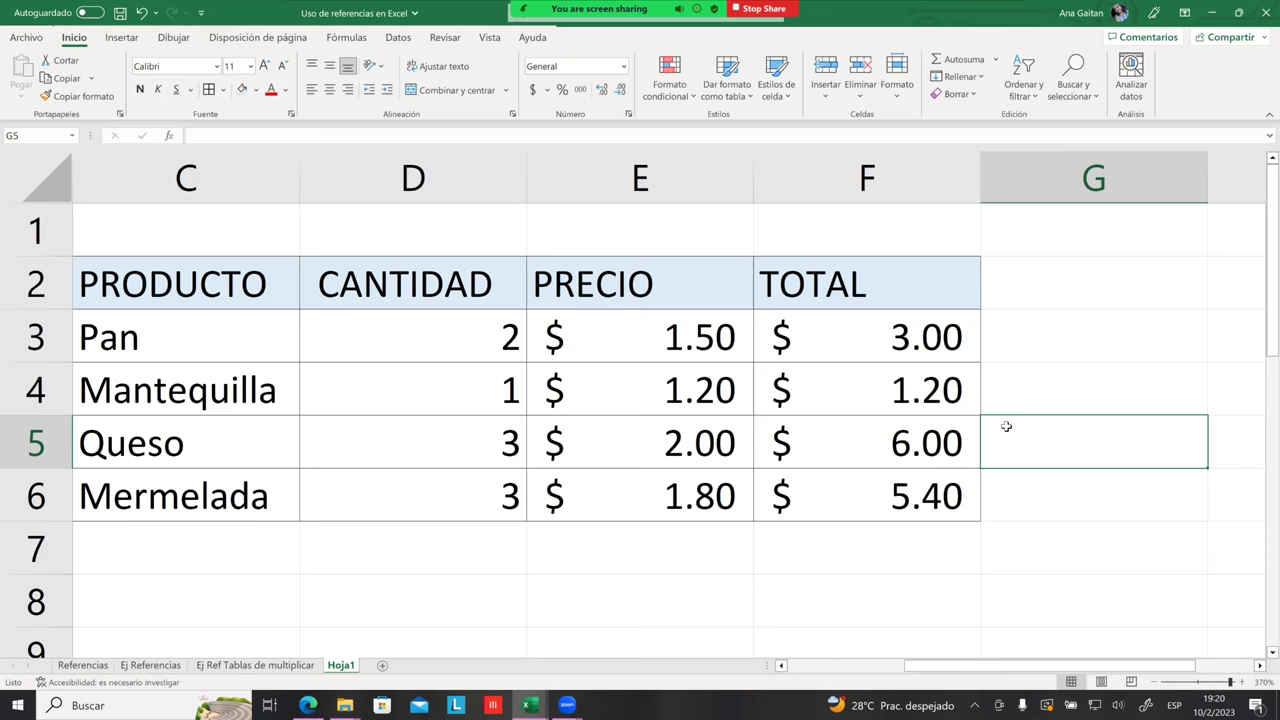
left_click(920, 382)
left_click(940, 358)
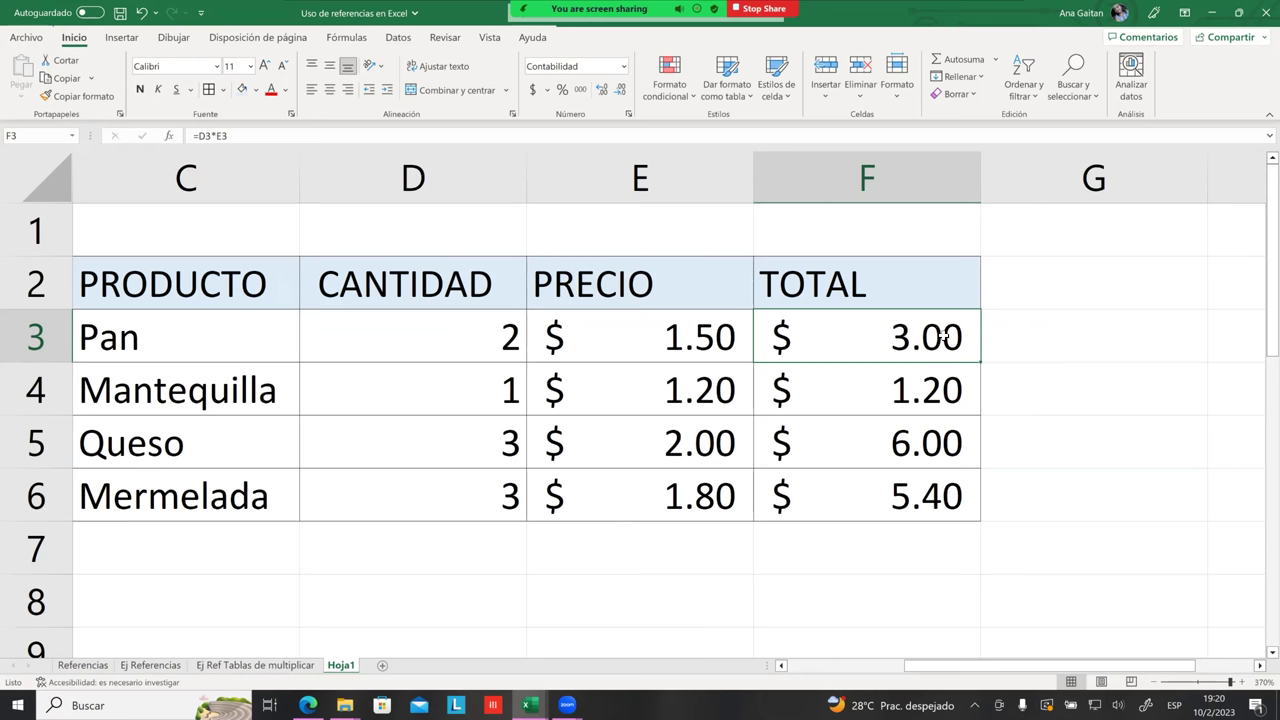
left_click_drag(932, 372, 922, 502)
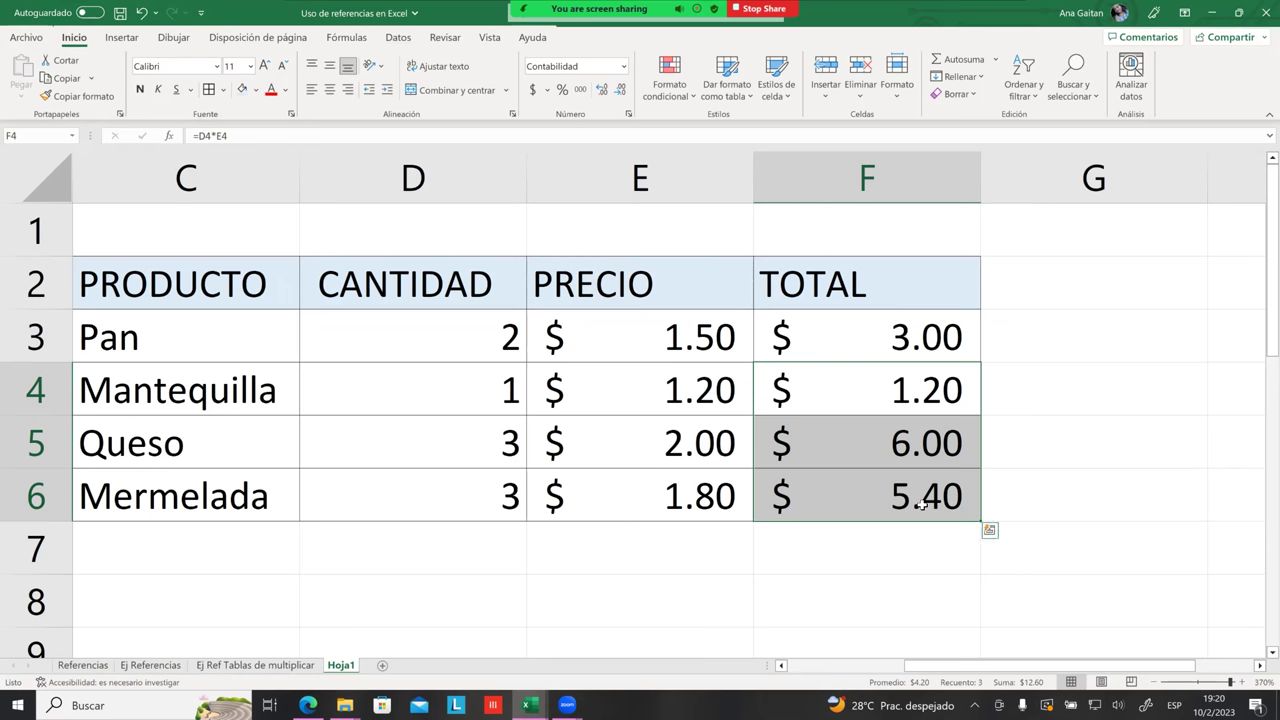
key("Delete")
- Enter the formula =D4*E4 in F4 to multiply Mantequilla's quantity by its price
left_click(896, 403)
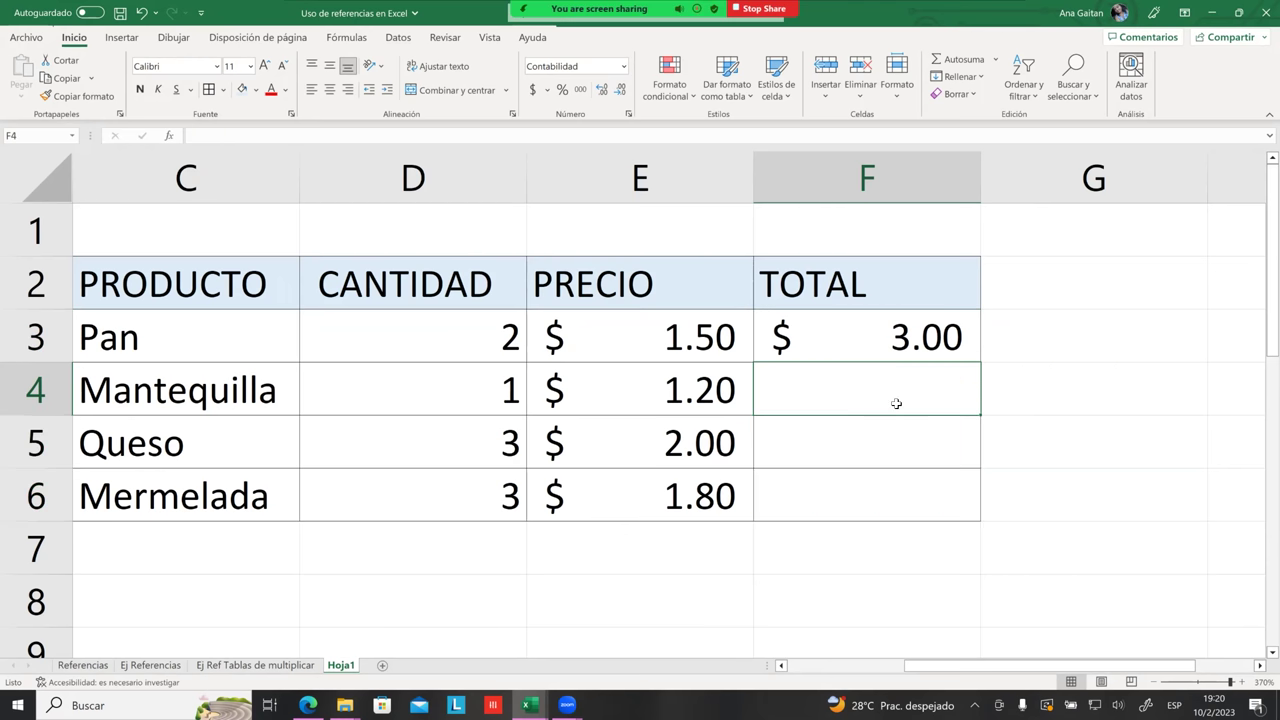
type("=")
left_click(445, 370)
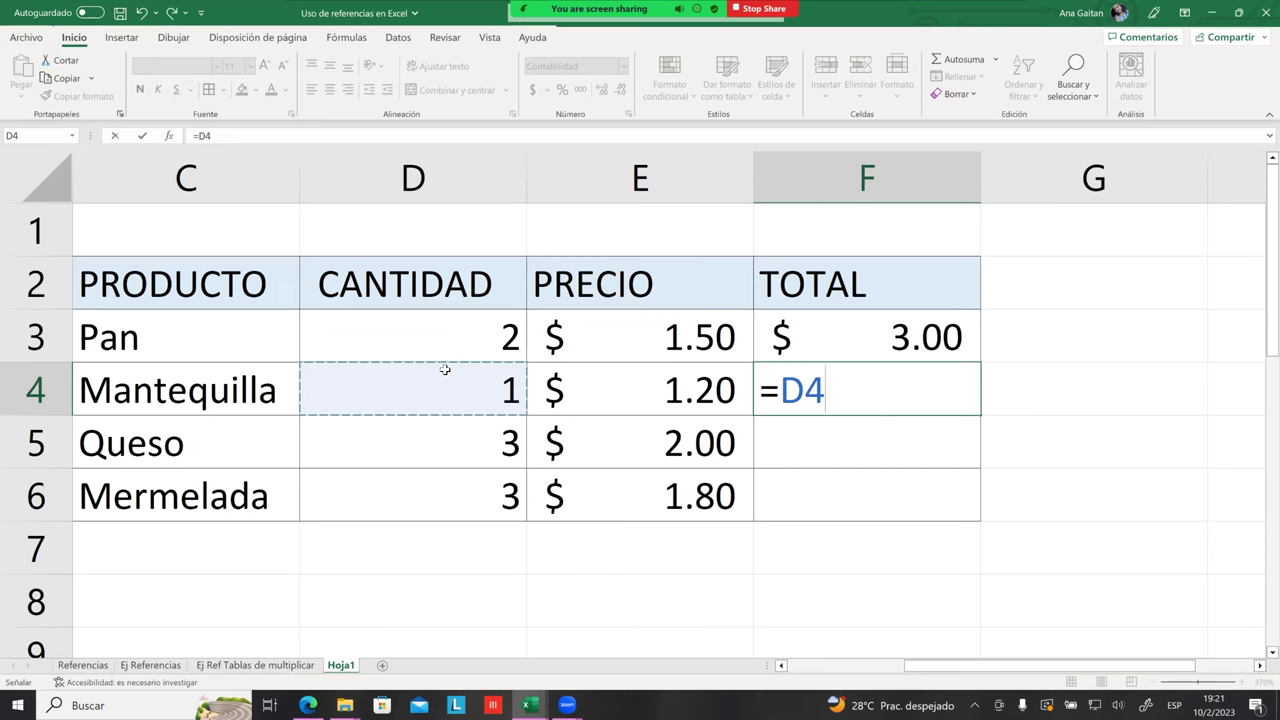
type("¡")
key("BackSpace")
type("¡")
key("BackSpace")
type("*")
left_click(597, 377)
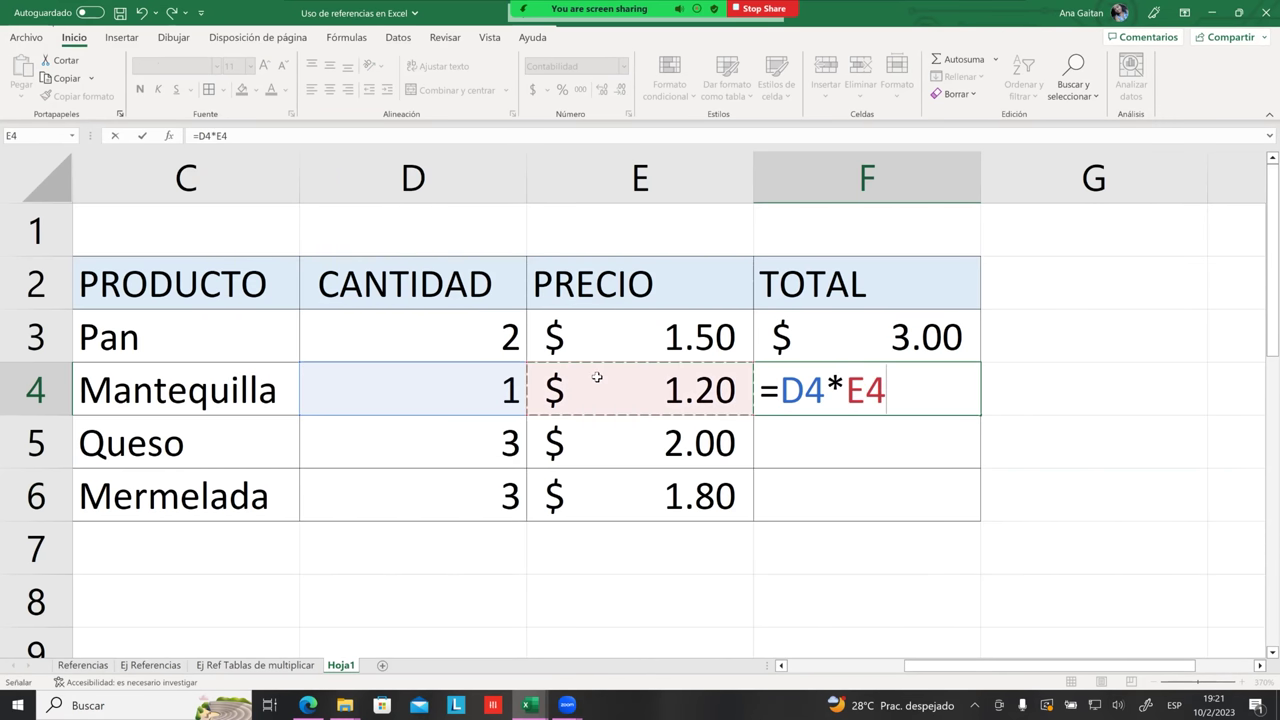
key("Return")
- Enter the formula =D5*E5 in F5 to calculate Queso's total from its quantity and price
type("=")
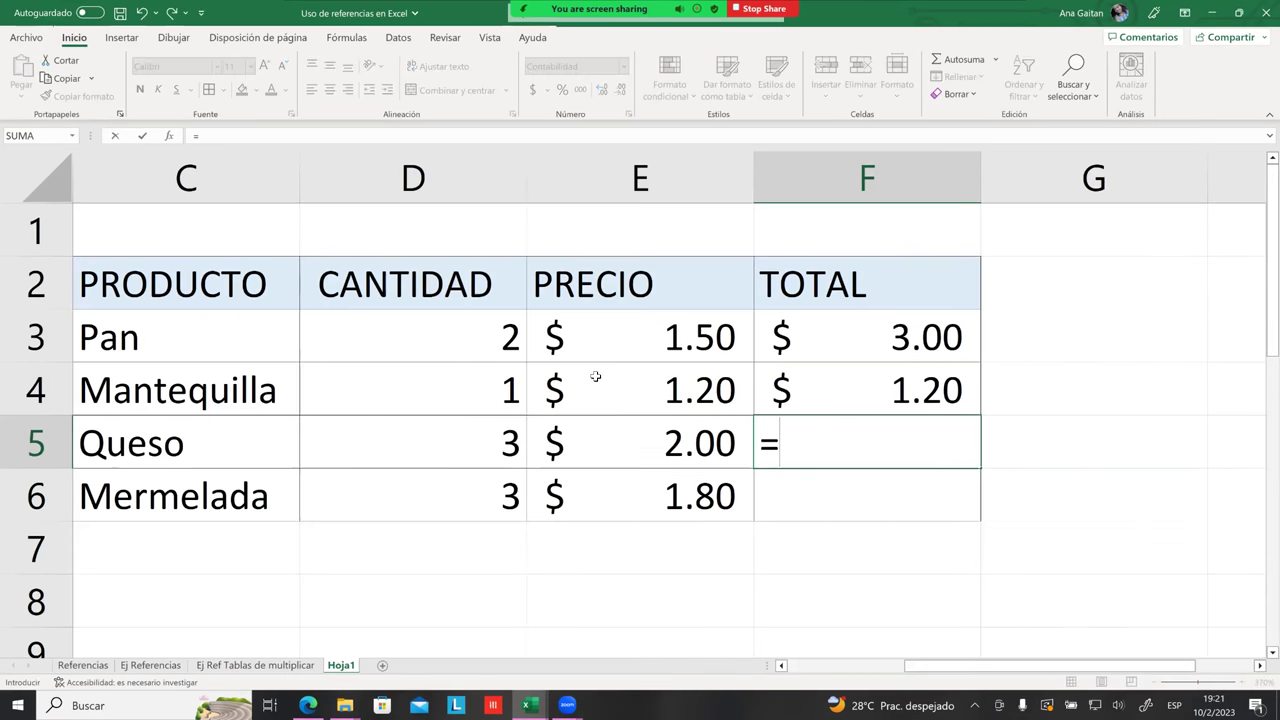
left_click(496, 443)
type("*")
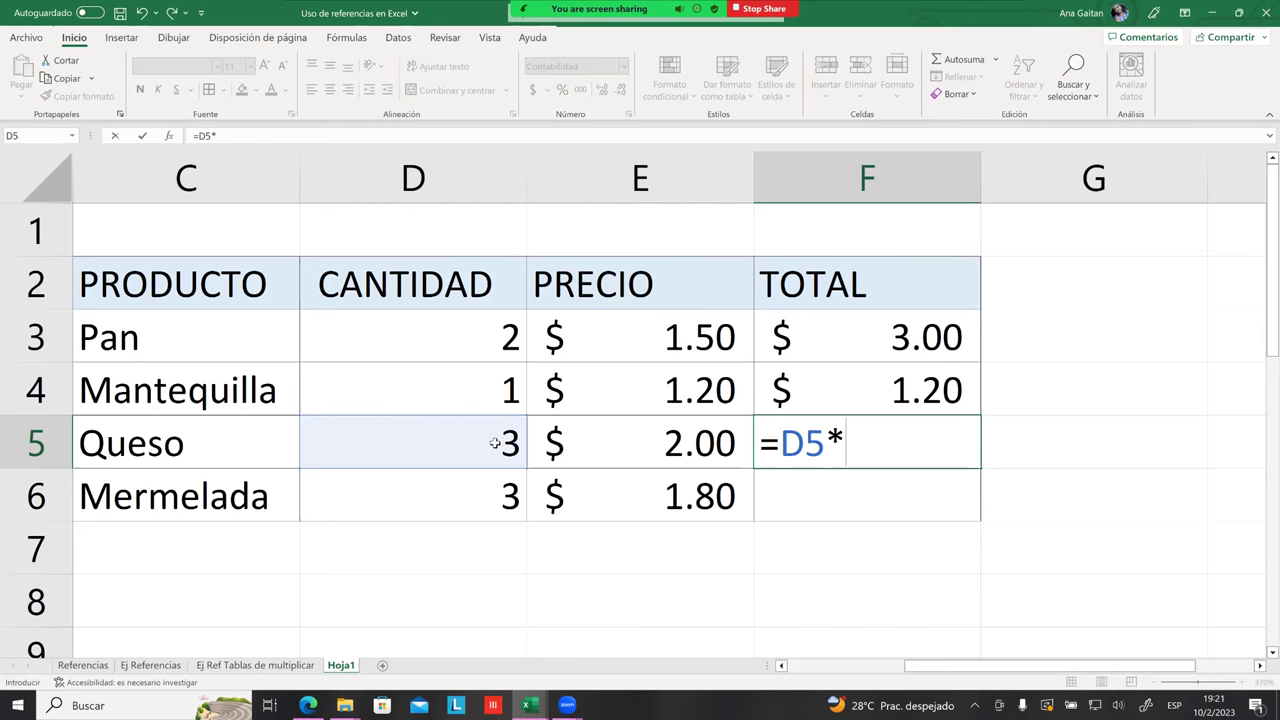
left_click(604, 444)
key("Return")
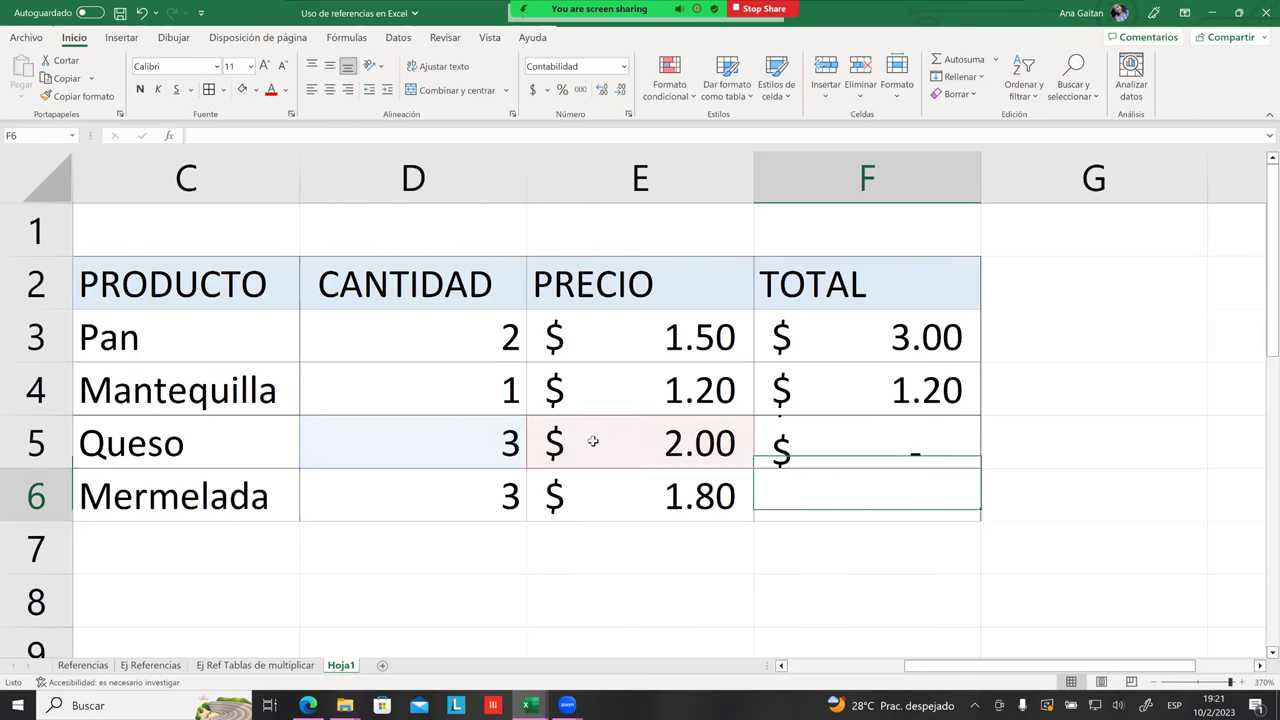
- Enter the formula =D6*E6 in F6 to calculate Mermelada's total from its quantity and price
type("=")
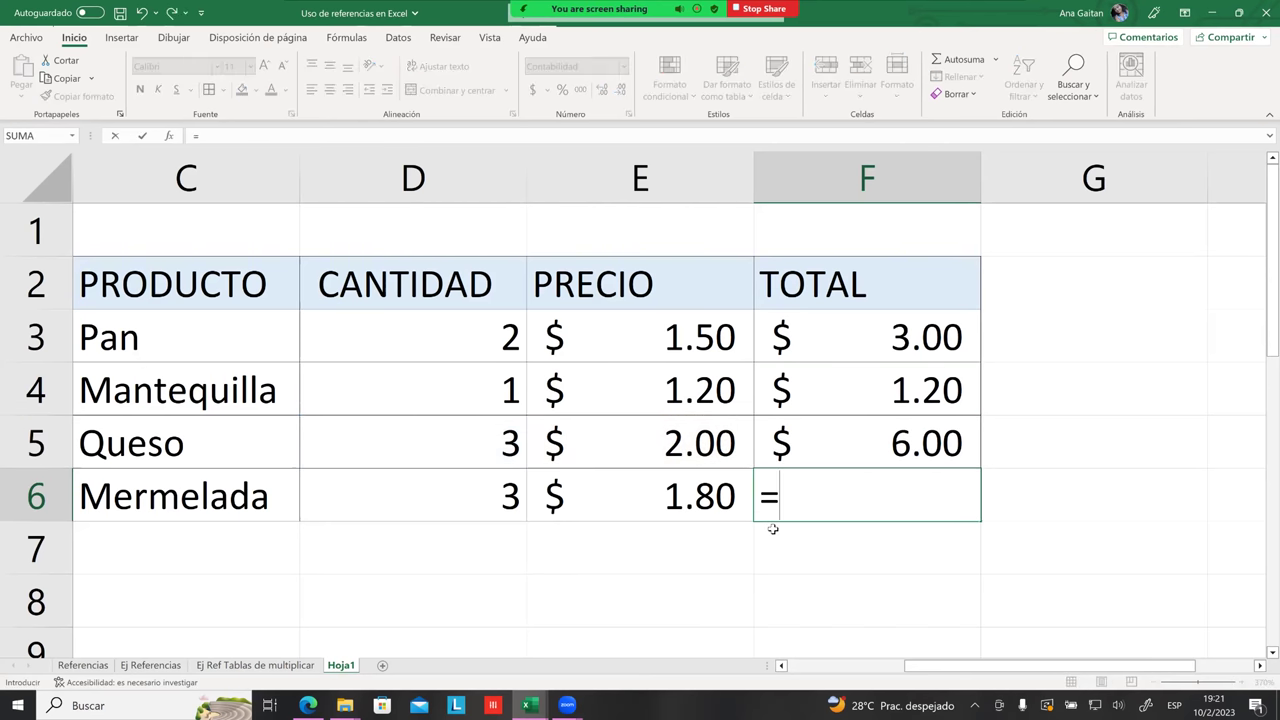
left_click(493, 496)
type("*")
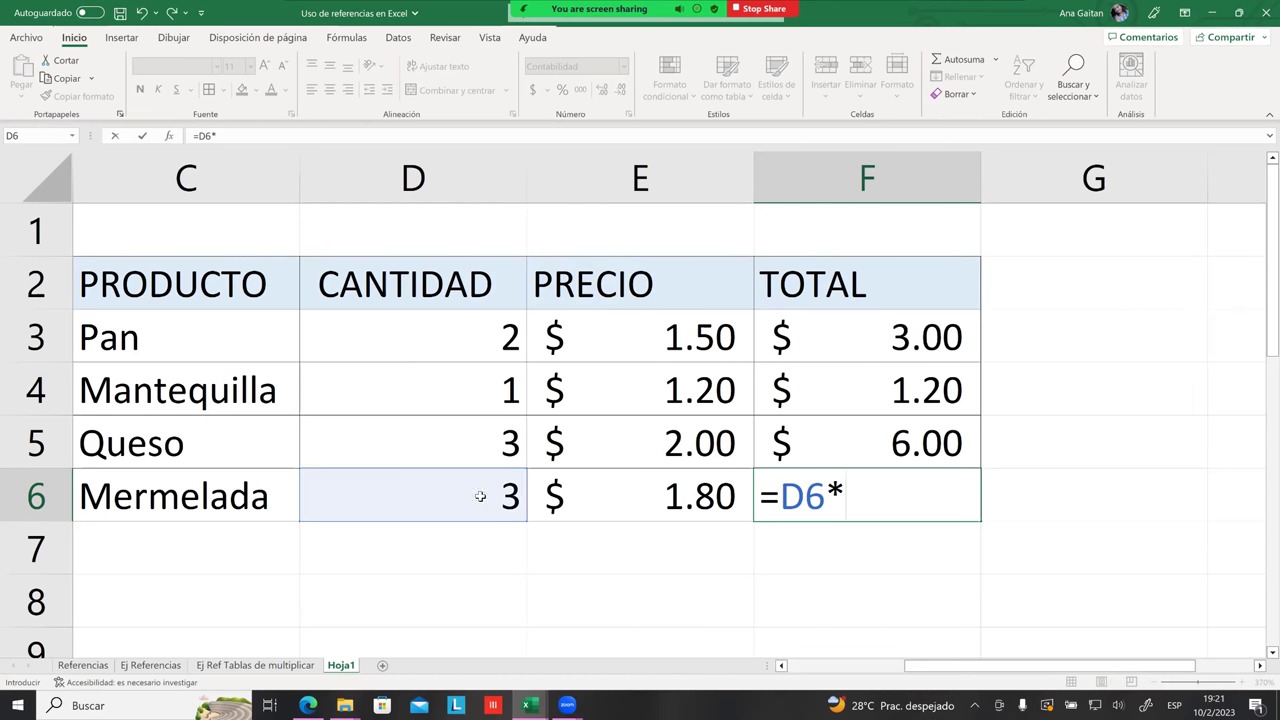
left_click(616, 503)
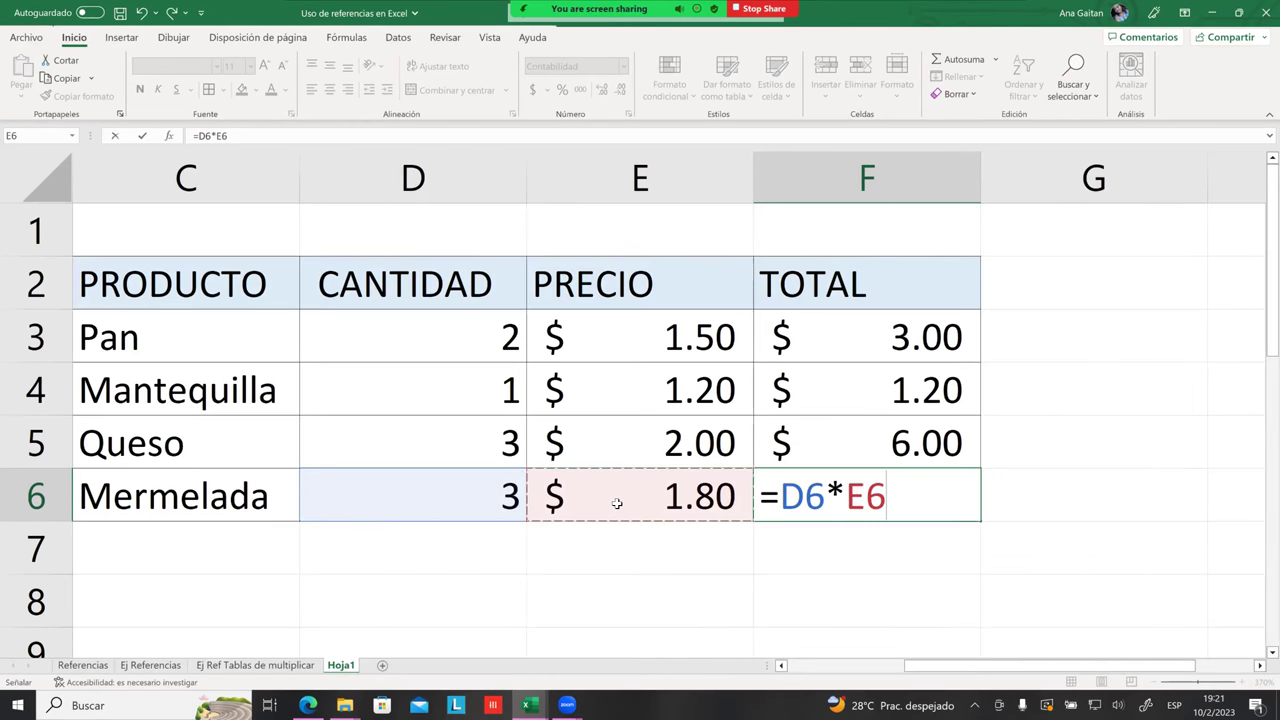
key("Return")
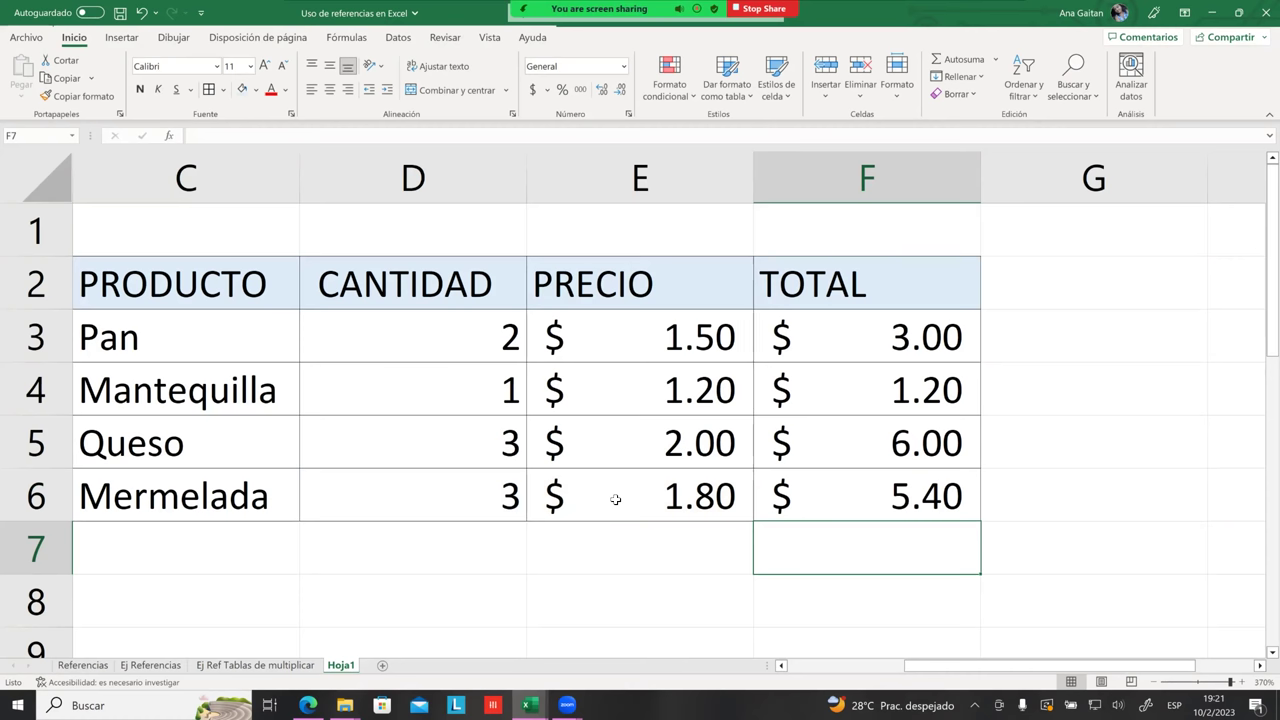
- Clear the individually entered total formulas from F4:F6, keeping Pan's formula in F3
left_click(896, 370)
left_click(881, 333)
left_click_drag(881, 333, 897, 481)
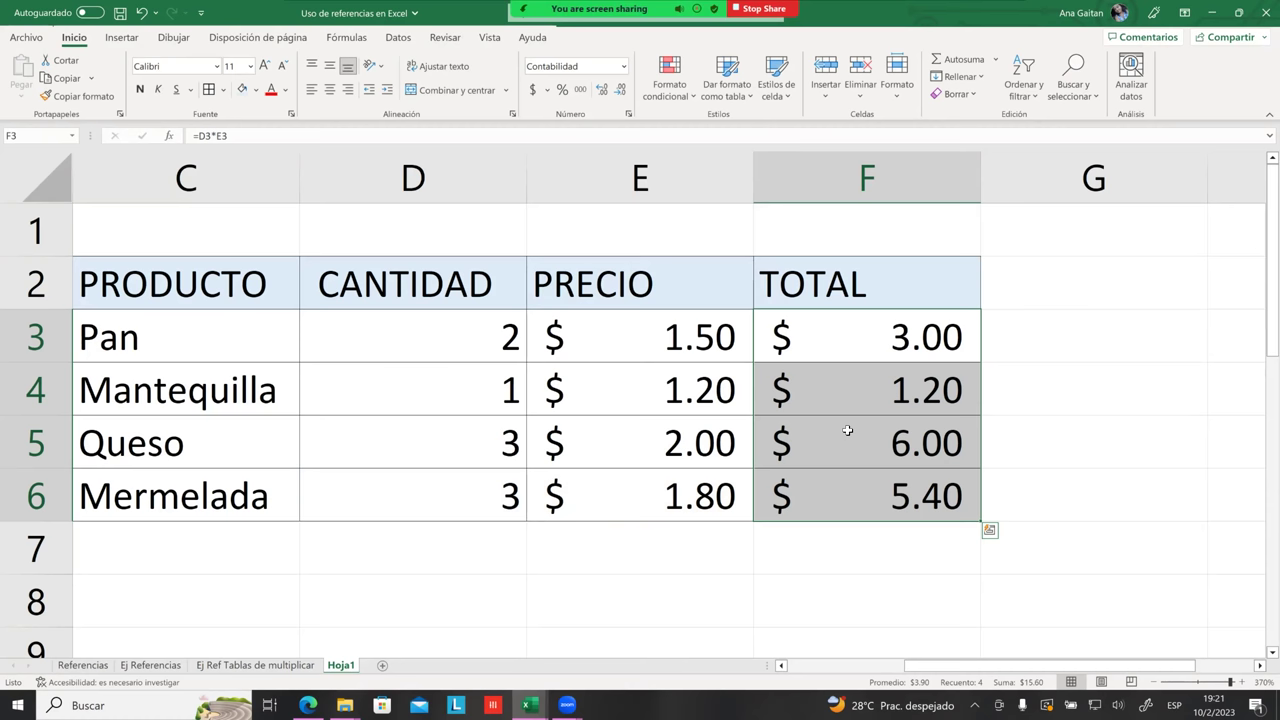
left_click(871, 347)
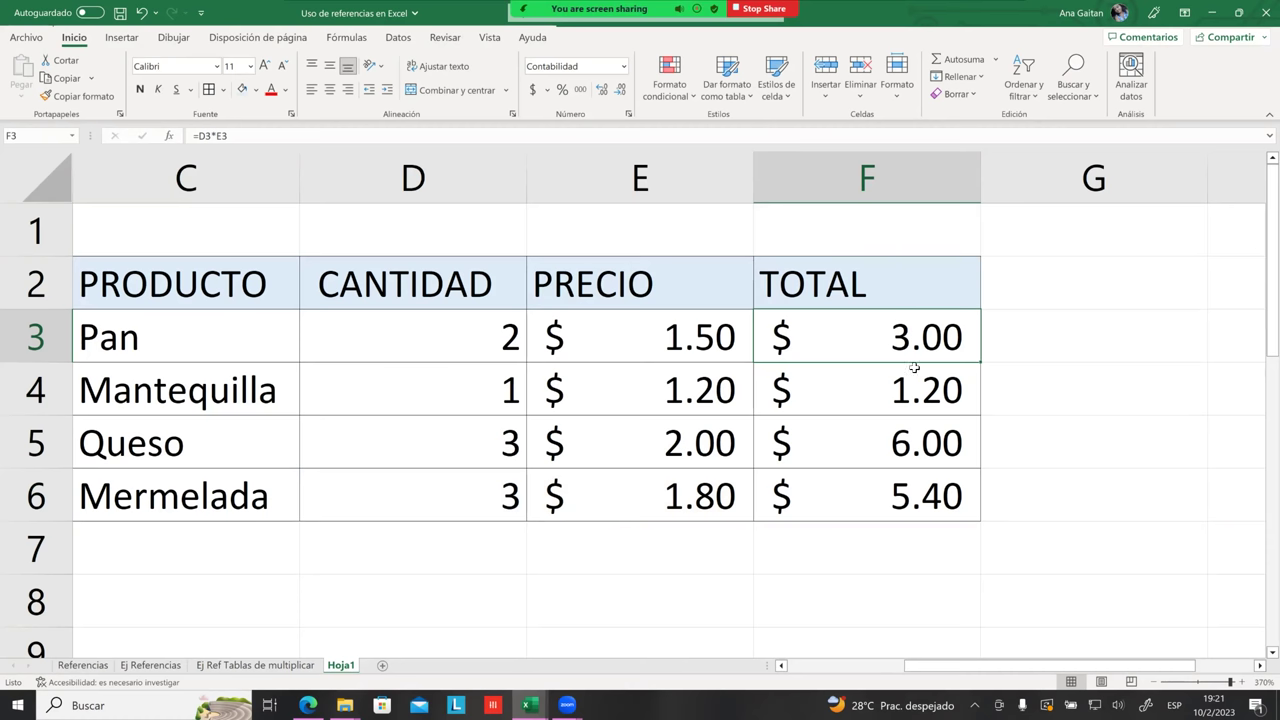
left_click_drag(921, 391, 925, 497)
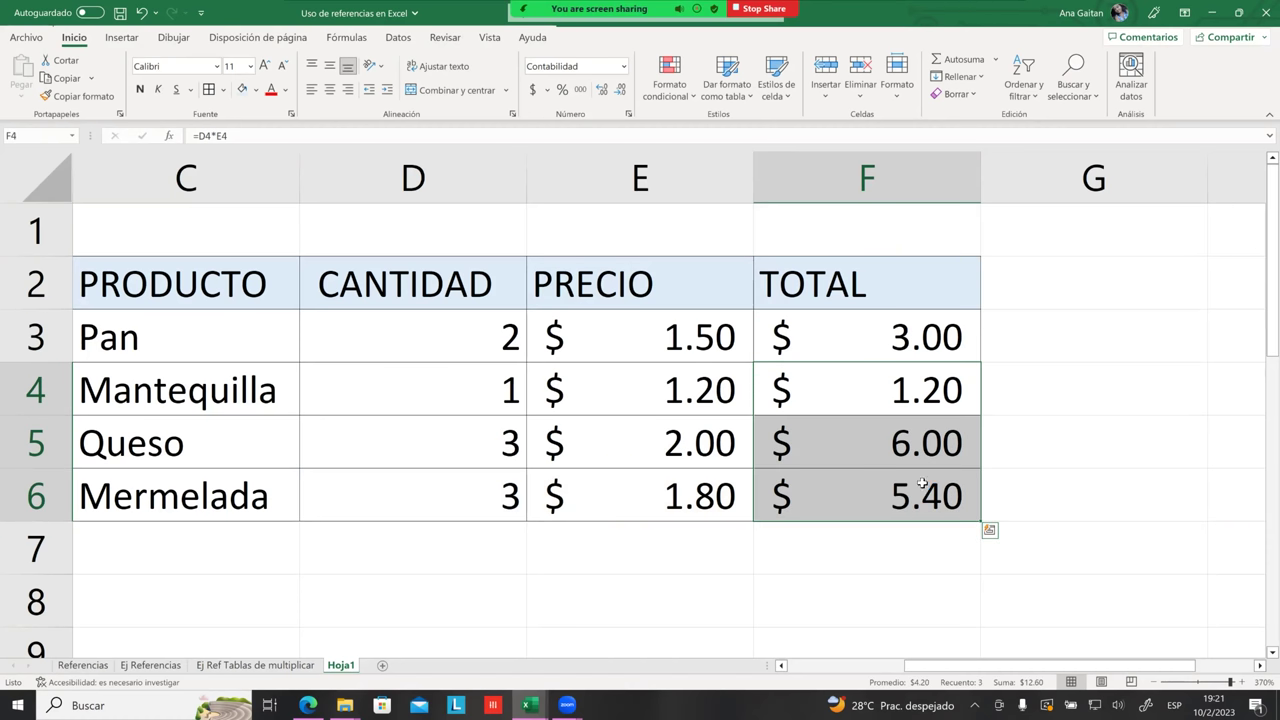
key("Delete")
- Review Pan's total formula in F3 and fill it down through F6
left_click(893, 338)
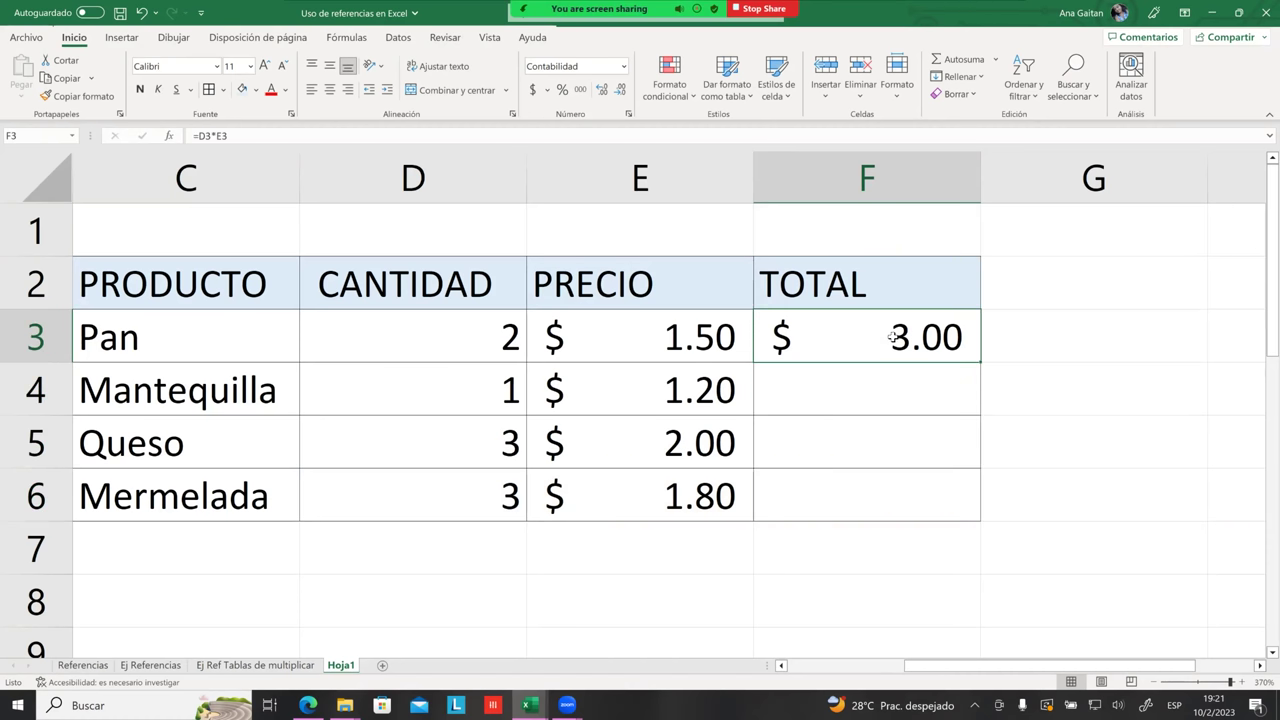
double_click(893, 338)
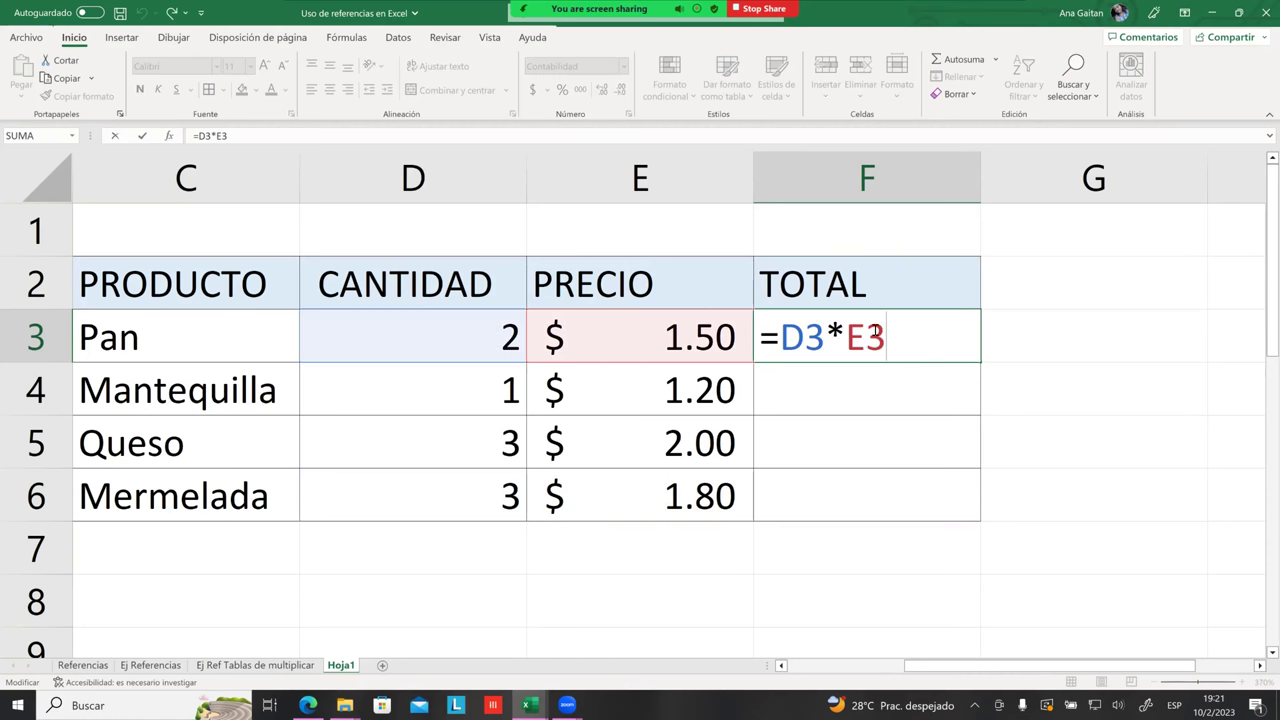
key("Return")
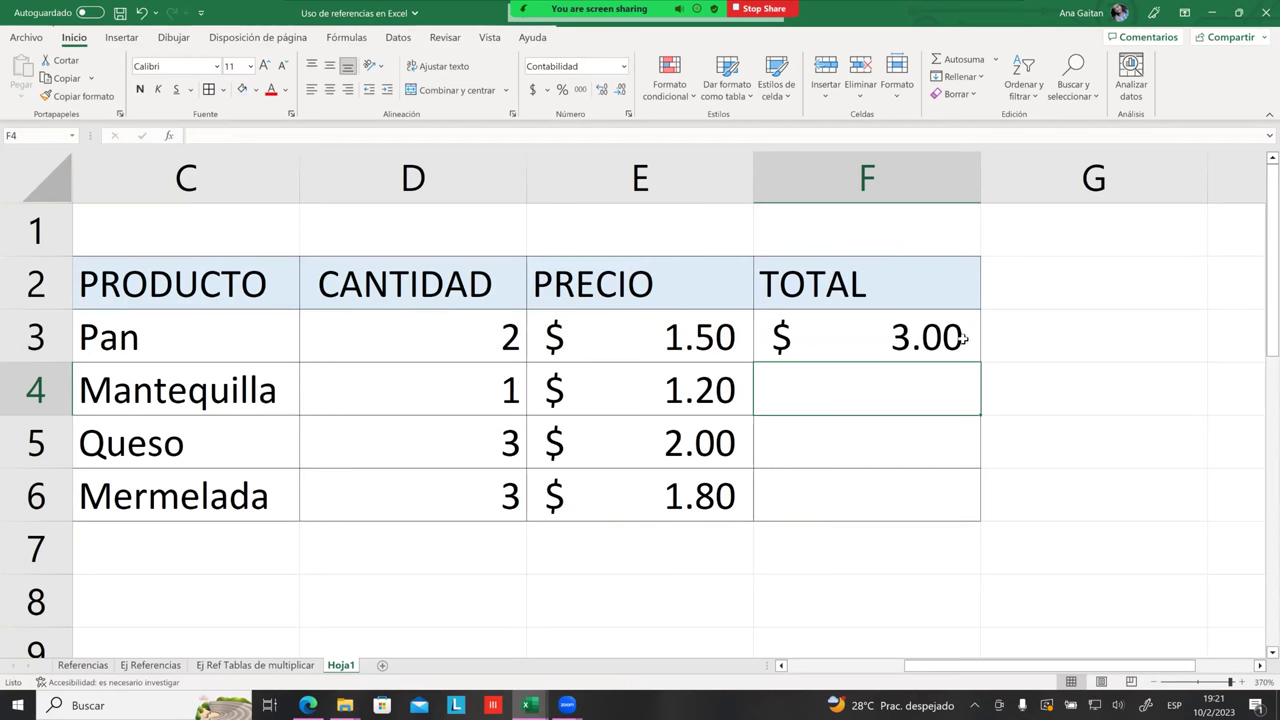
left_click(968, 345)
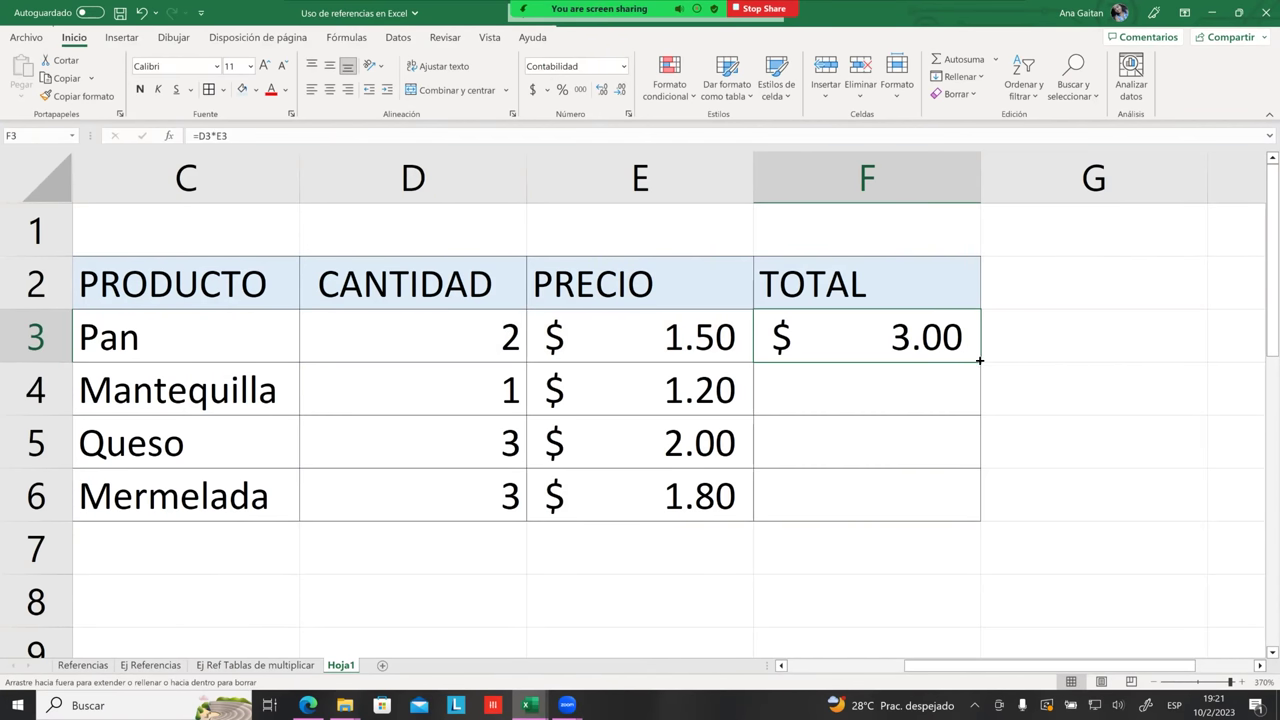
left_click_drag(980, 362, 974, 506)
- Inspect the cell references in Mantequilla's copied total formula in F4
left_click(930, 388)
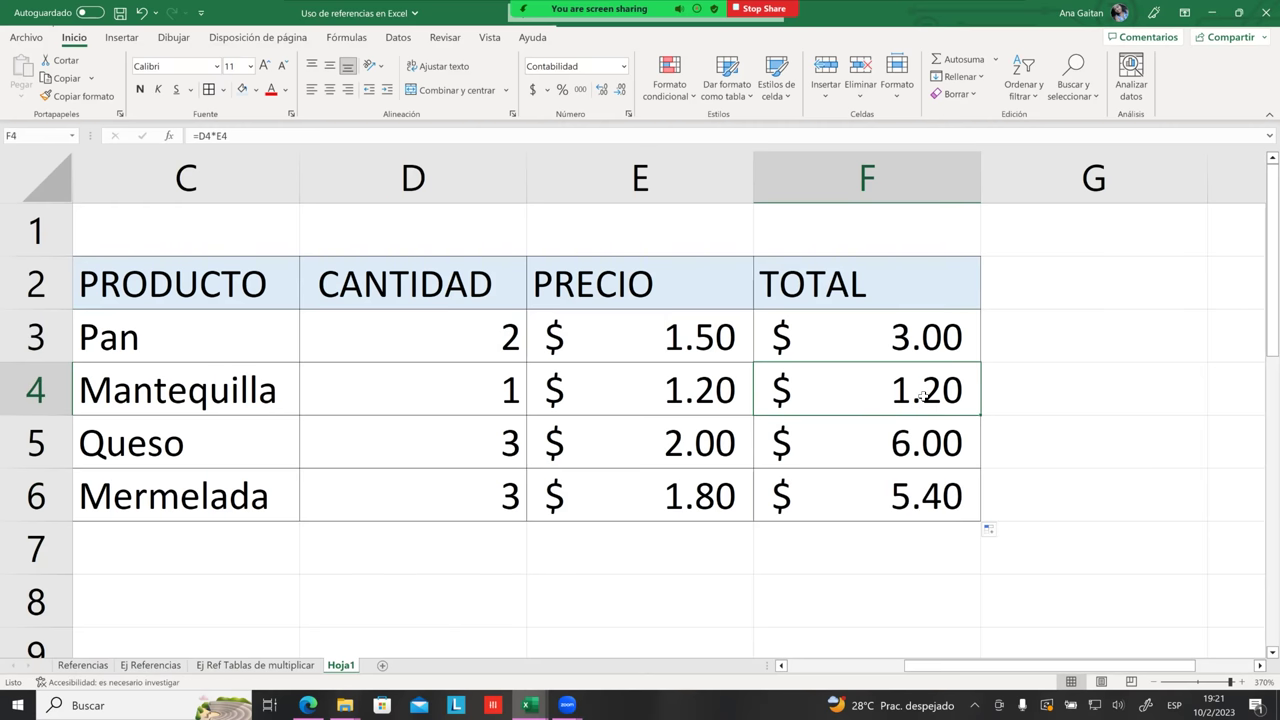
double_click(922, 393)
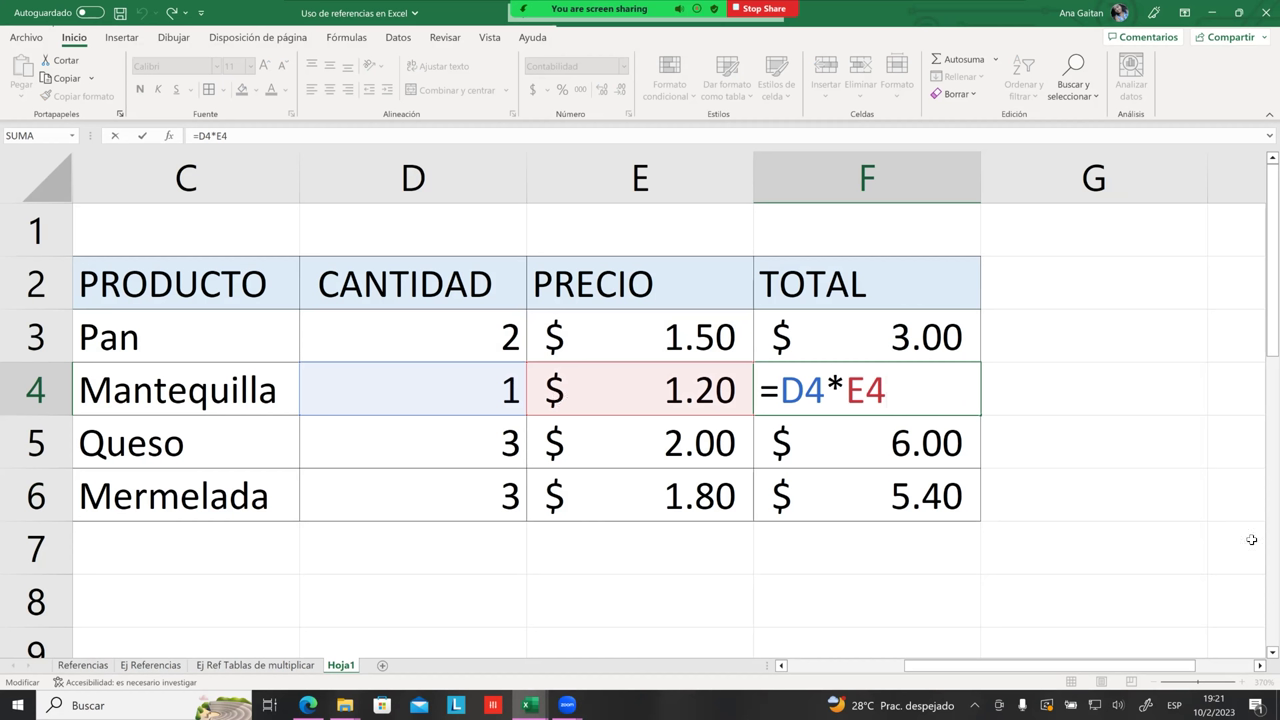
key("Return")
left_click(1139, 499)
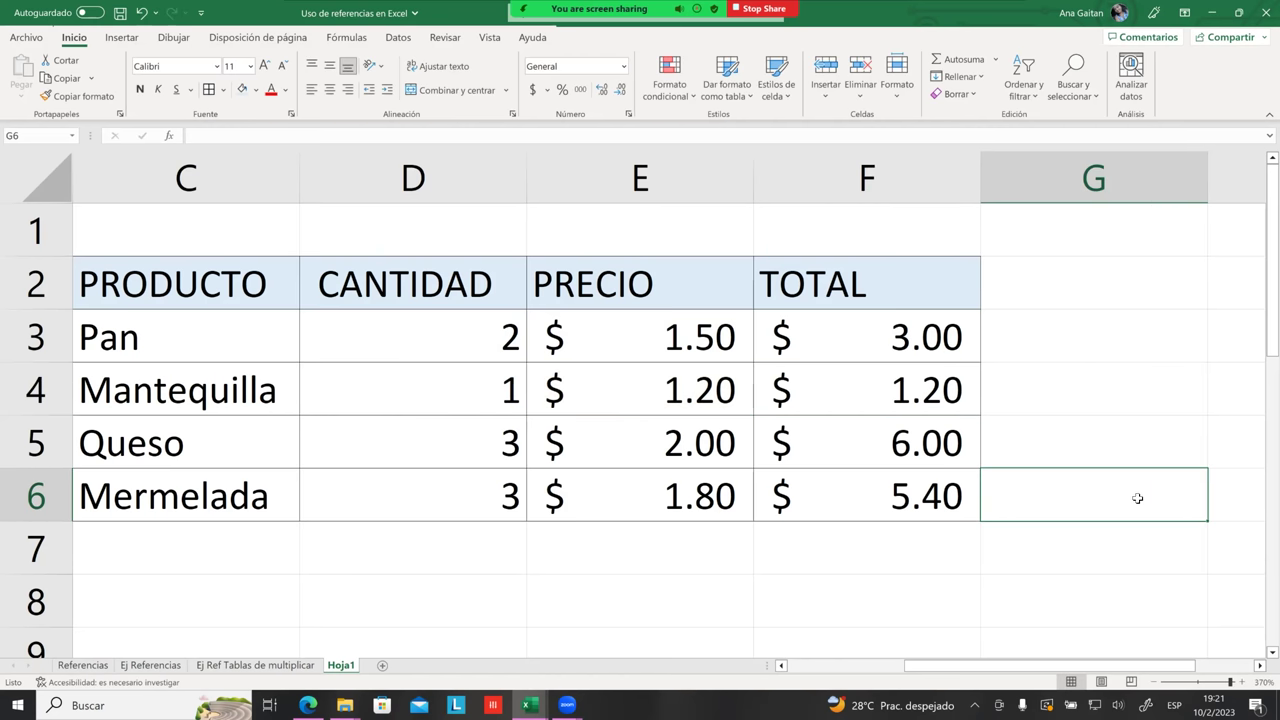
scroll(1260, 656, "down", 1)
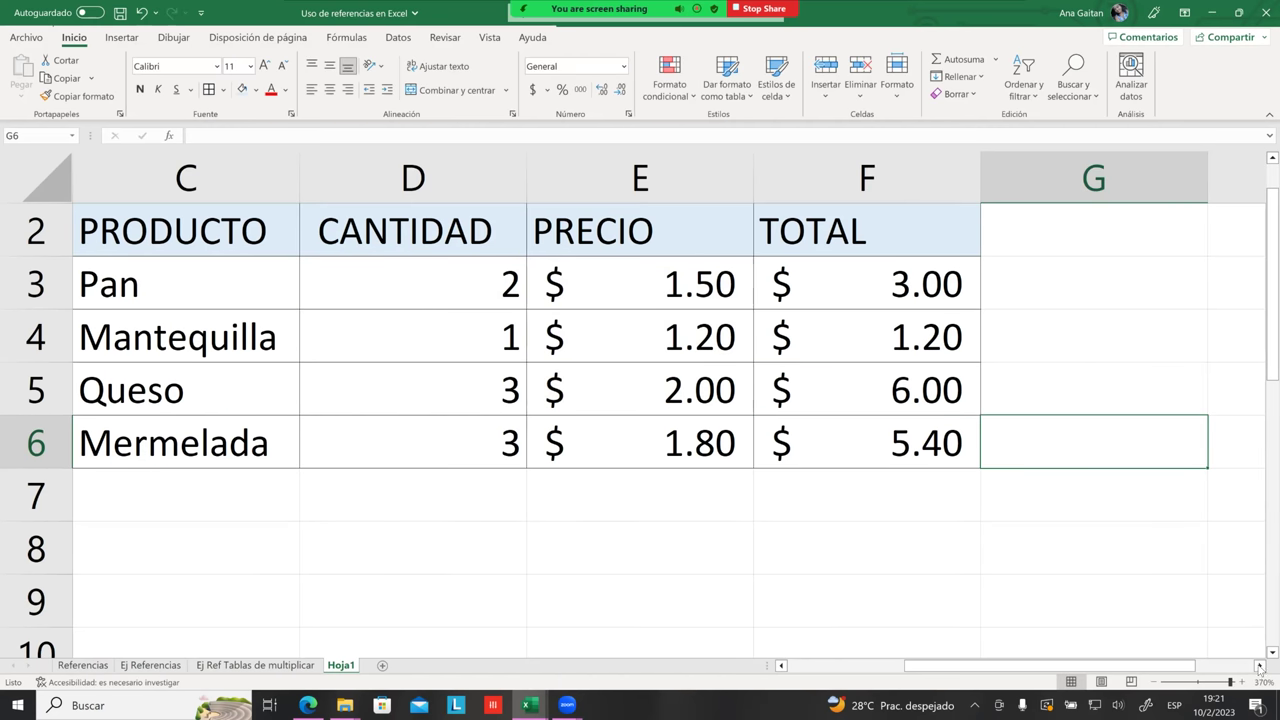
scroll(1260, 656, "down", 1)
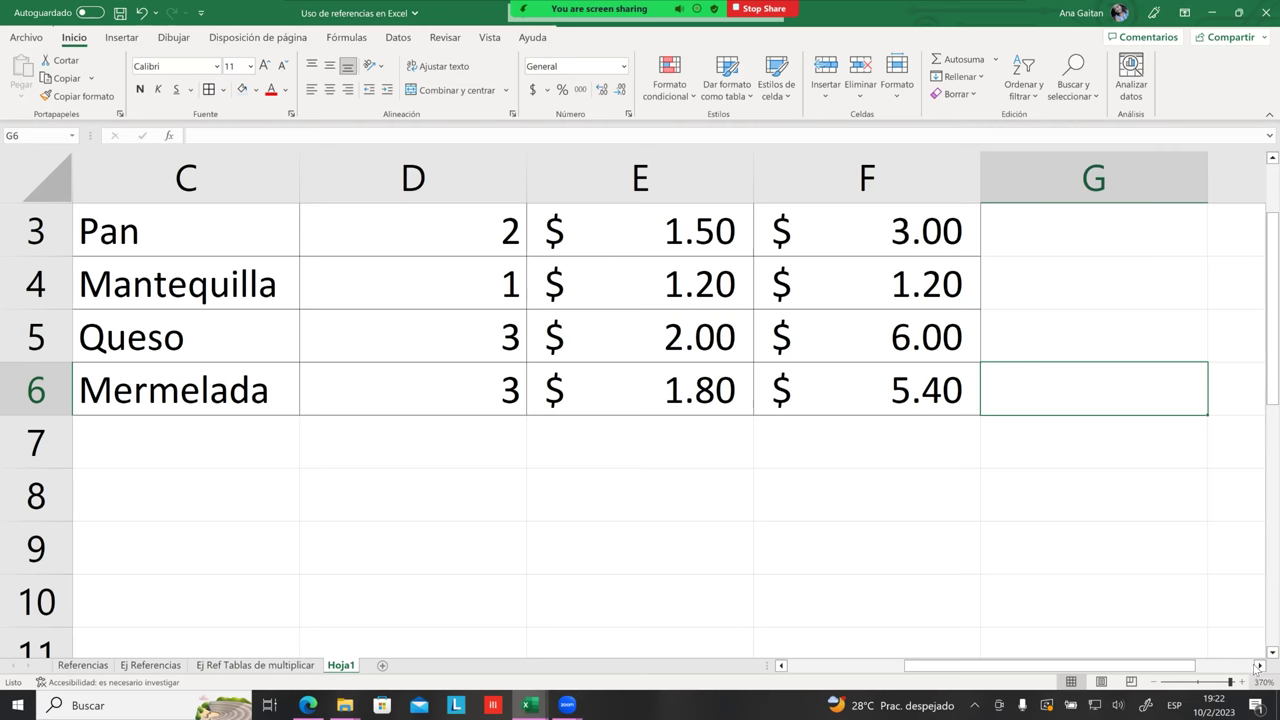
left_click(1261, 662)
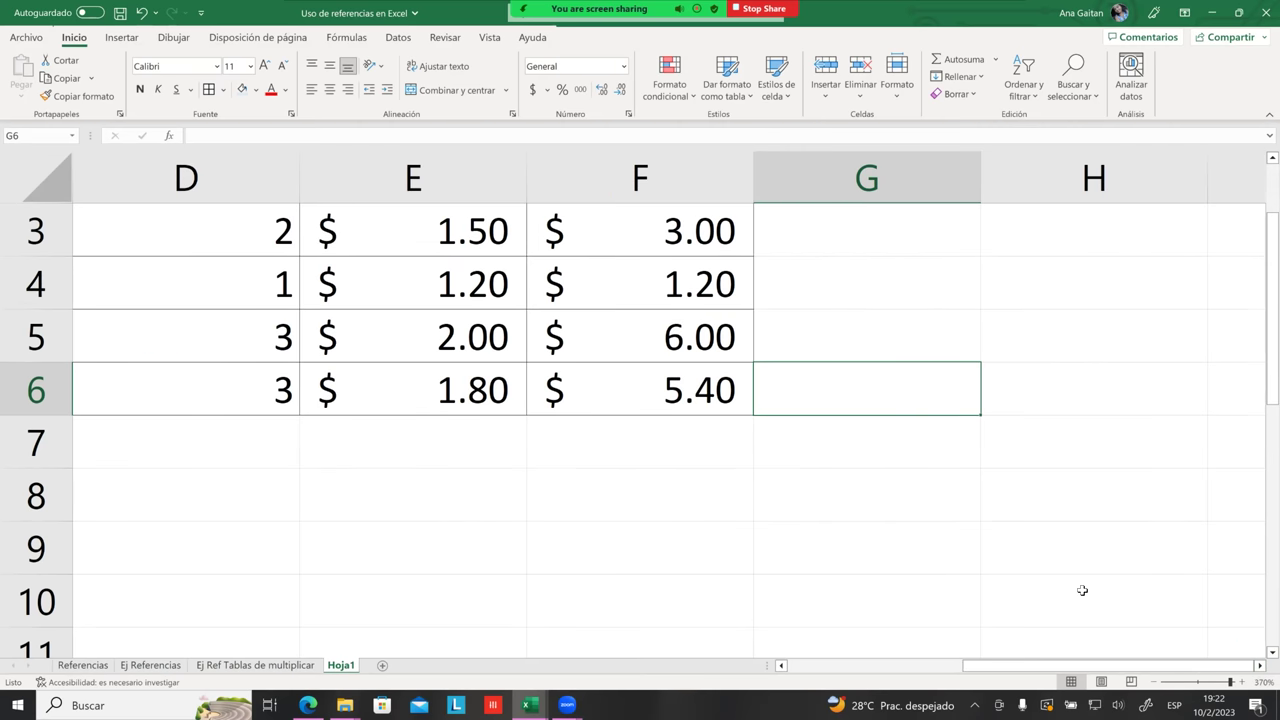
scroll(1082, 590, "up", 2)
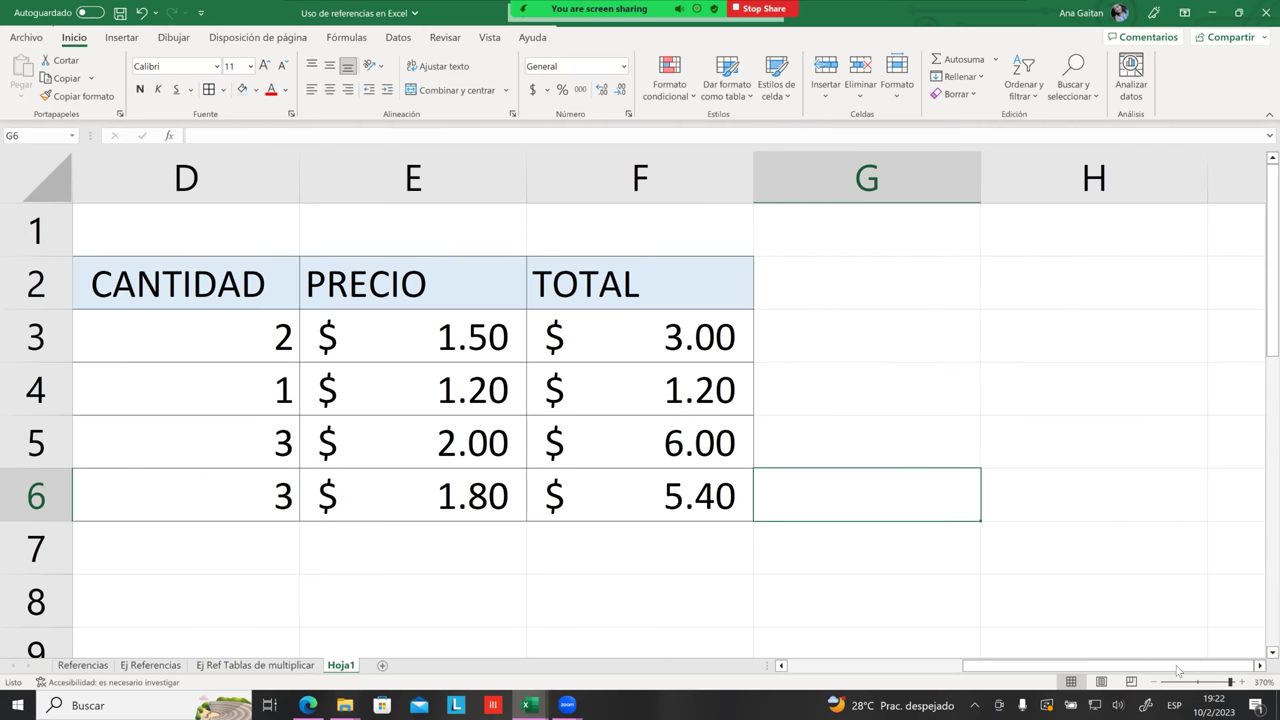
left_click(781, 665)
left_click(781, 665)
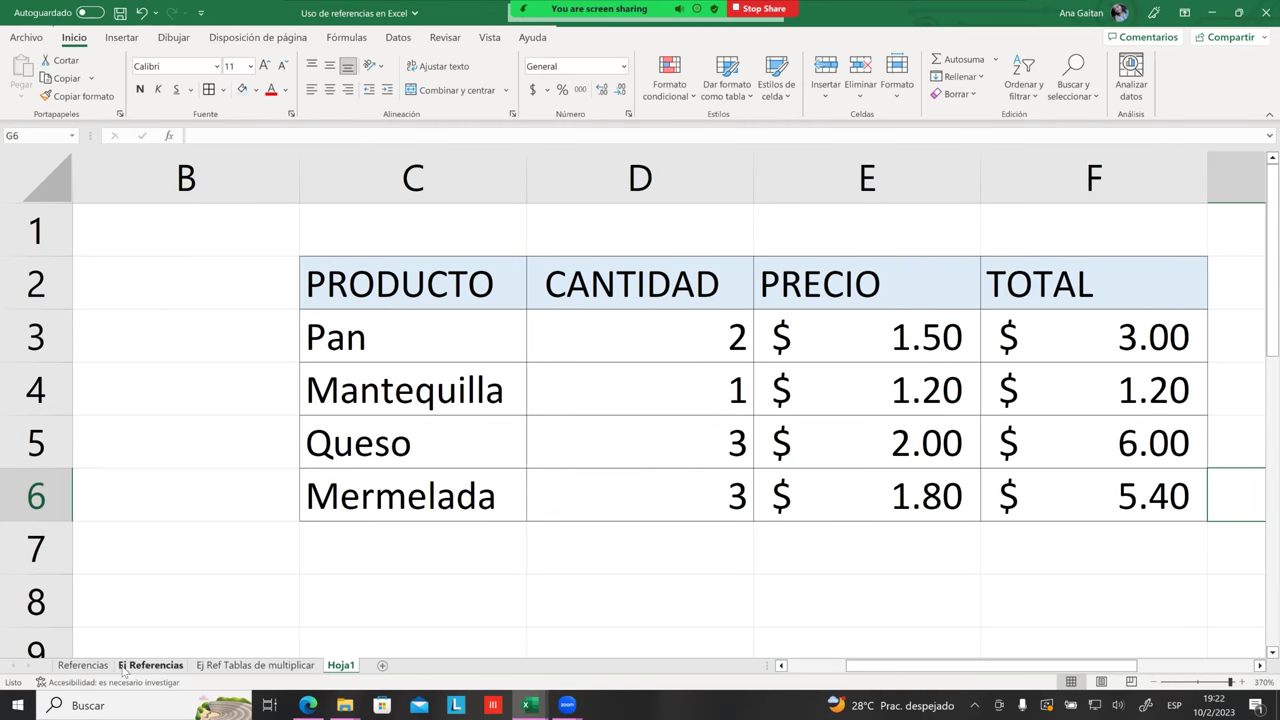
left_click_drag(1076, 666, 1135, 667)
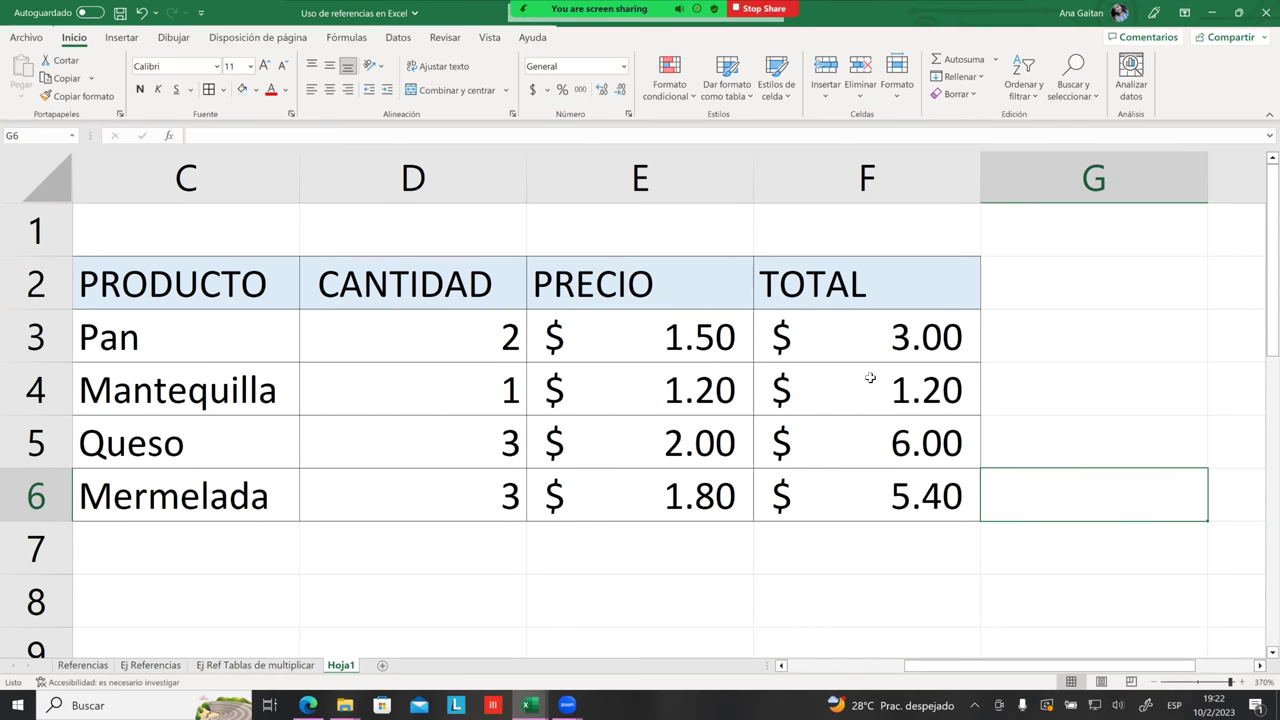
- Examine the cell references used in Pan's total formula in F3
left_click(800, 358)
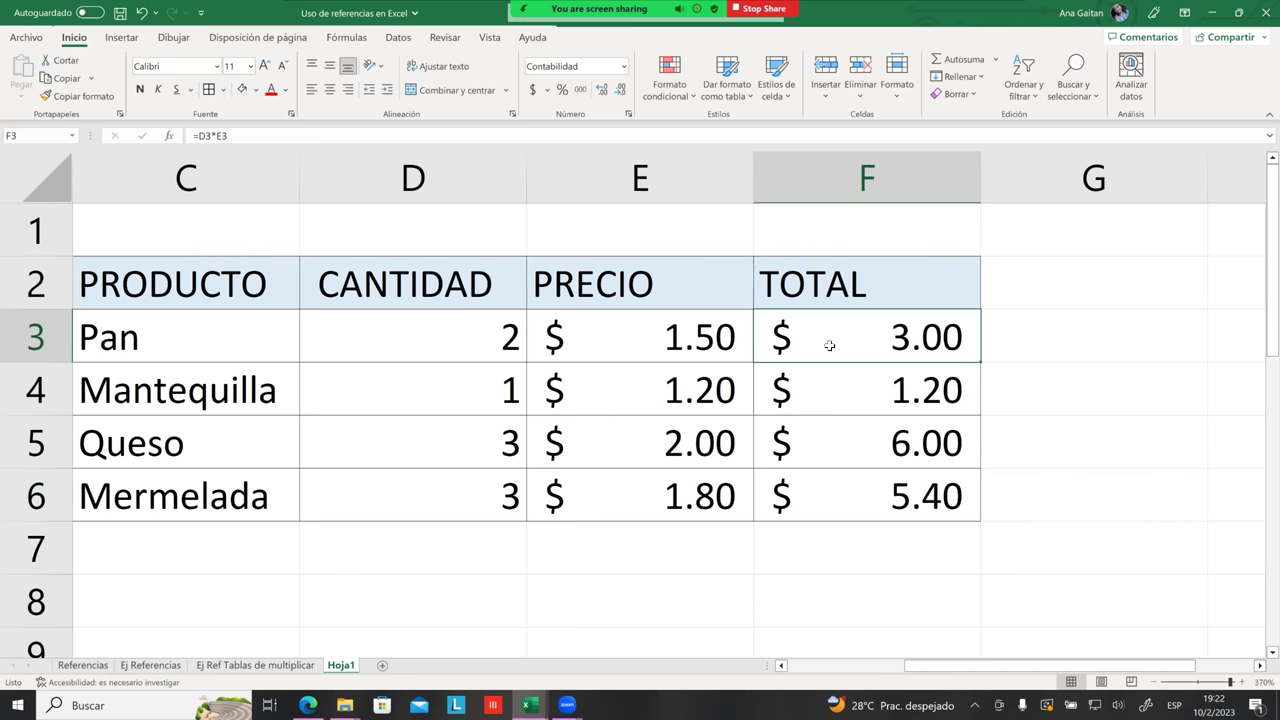
double_click(850, 343)
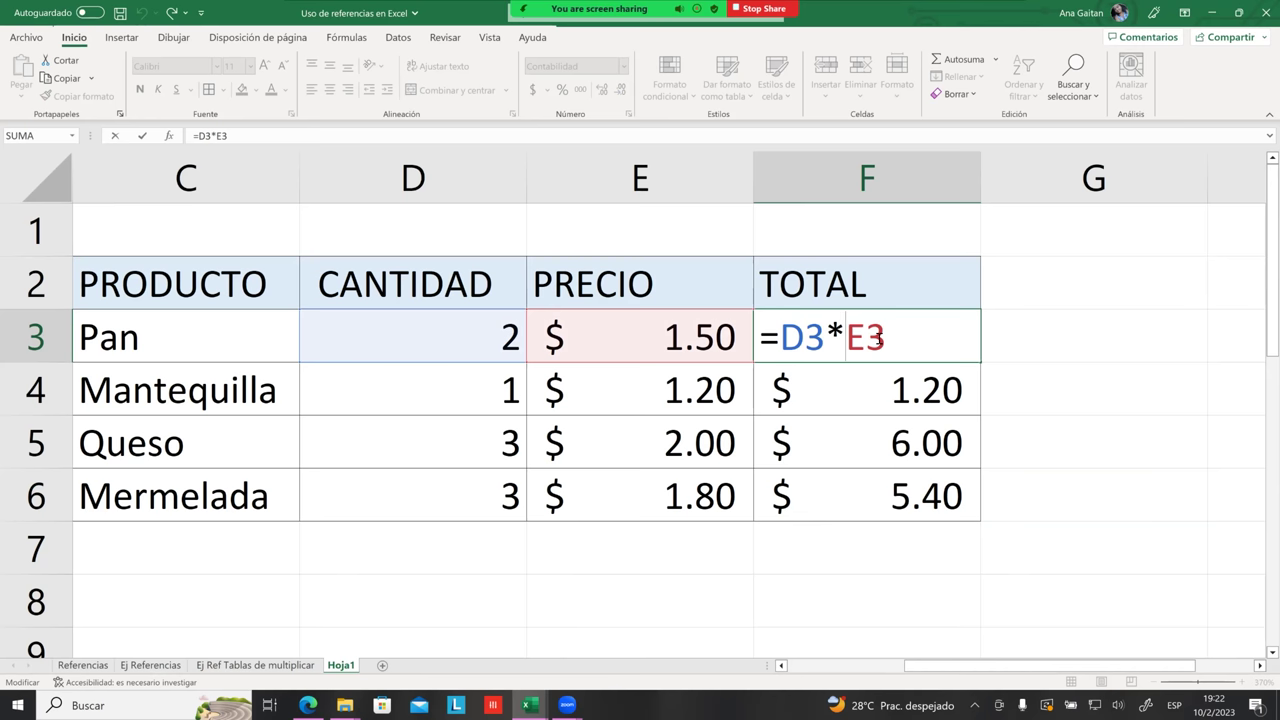
key("Return")
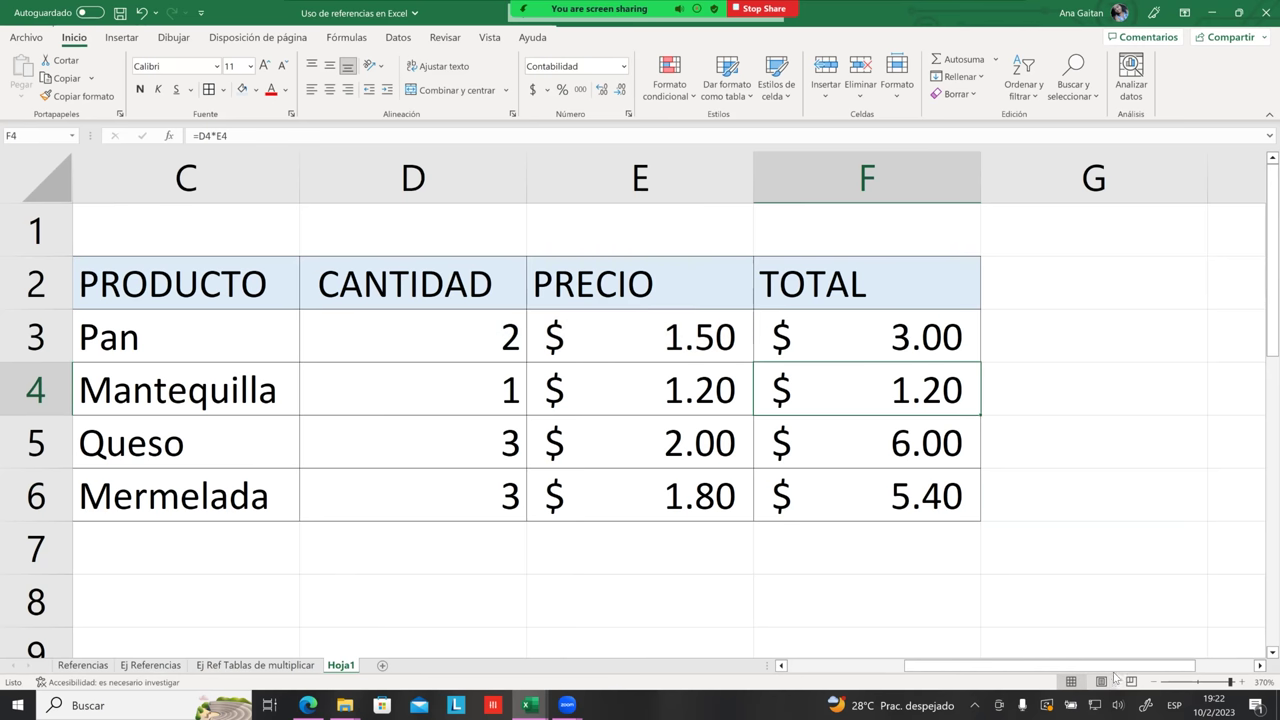
- Copy the whole product table, range C2:F6, including its headers
left_click_drag(1117, 668, 1059, 666)
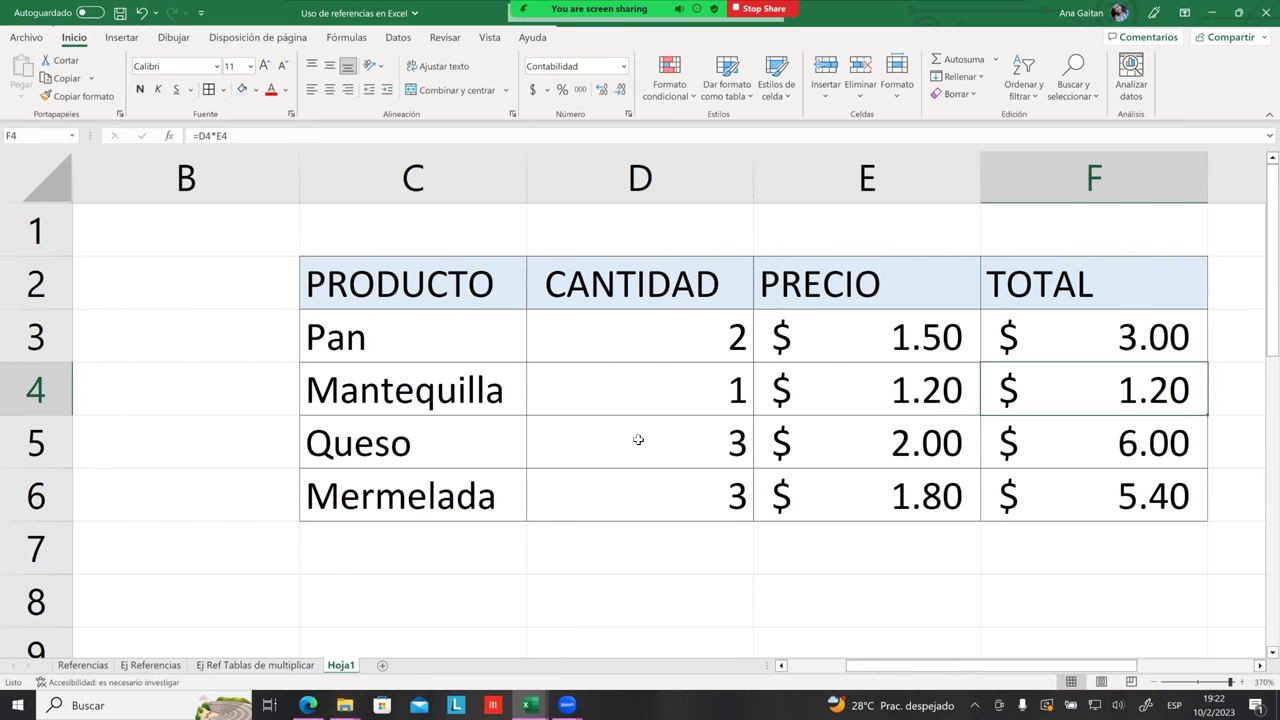
left_click_drag(461, 298, 1109, 510)
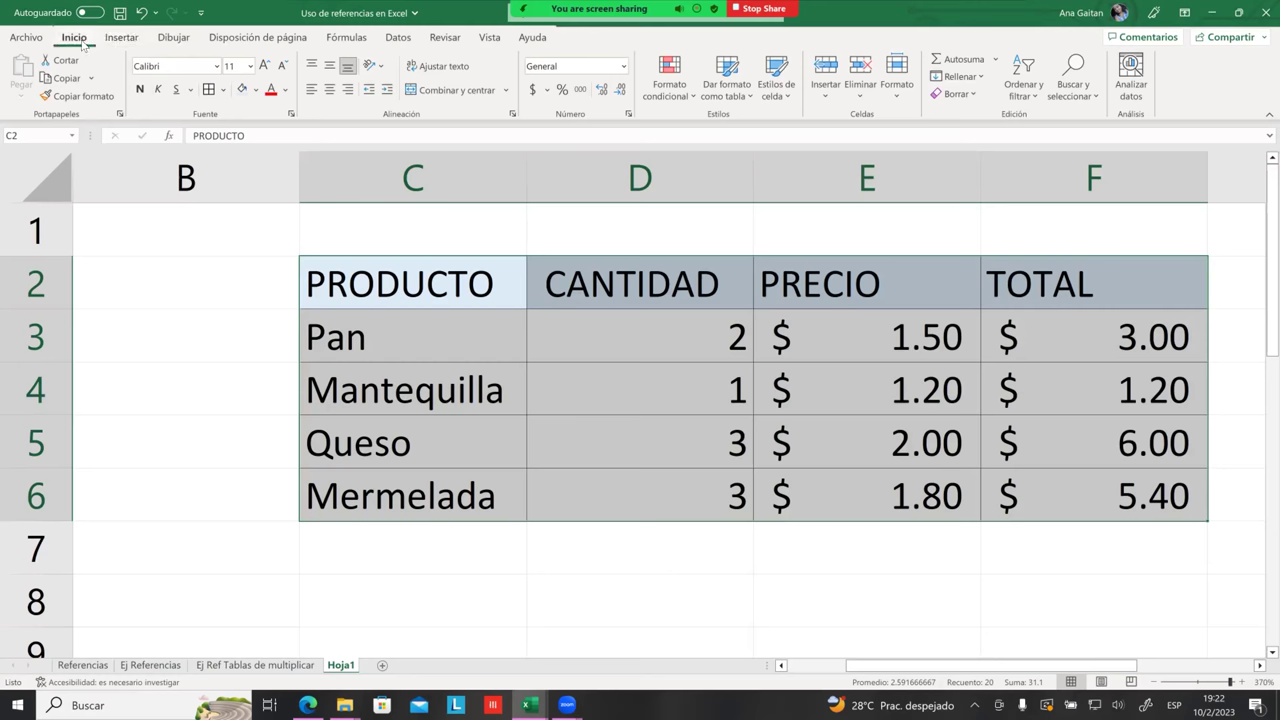
right_click(515, 275)
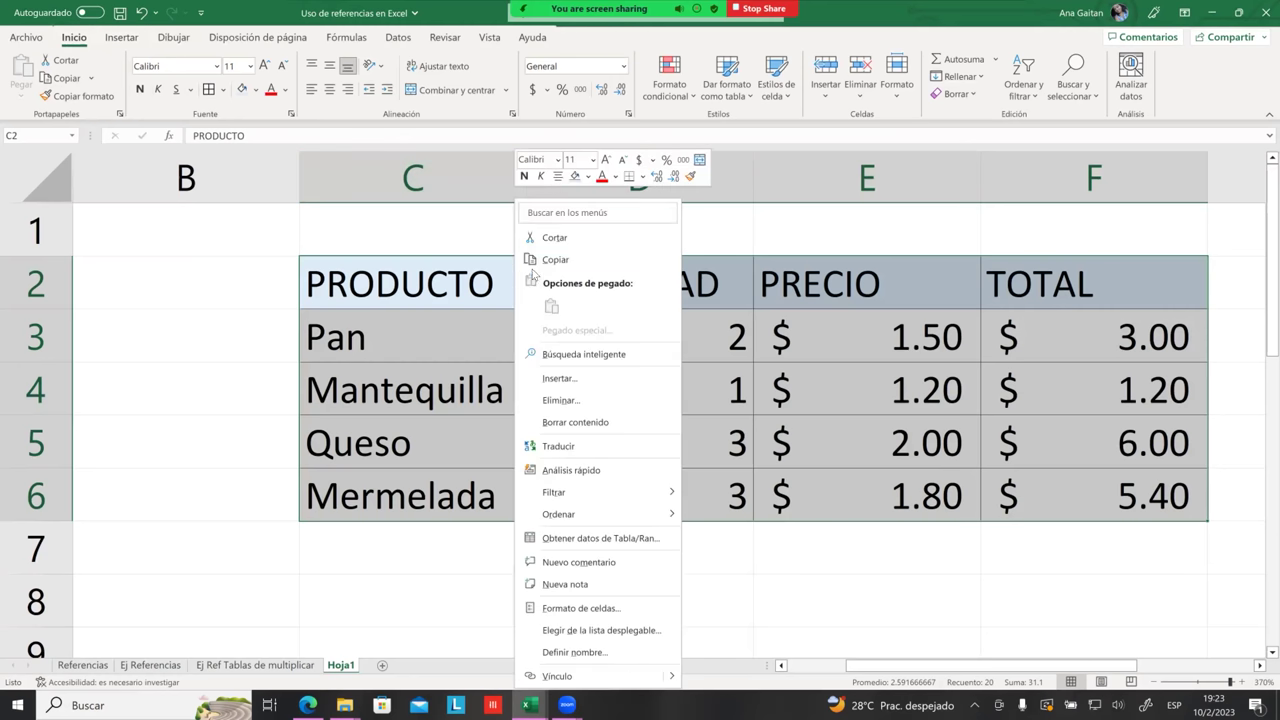
left_click(548, 261)
- Paste the copied product table transposed at C9, with the products running across as columns
scroll(545, 325, "down", 3)
scroll(423, 385, "up", 2)
scroll(420, 418, "down", 1, "ctrl")
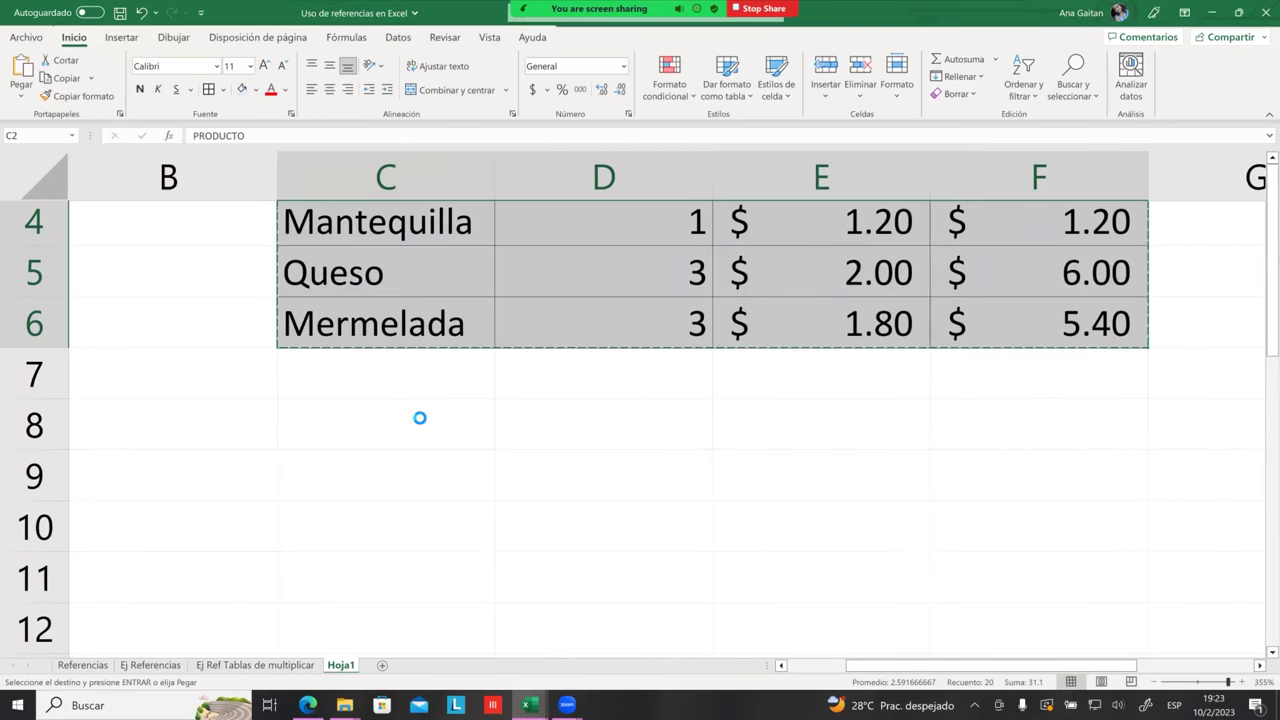
scroll(420, 418, "down", 2, "ctrl")
left_click(337, 497)
scroll(340, 492, "up", 1, "ctrl")
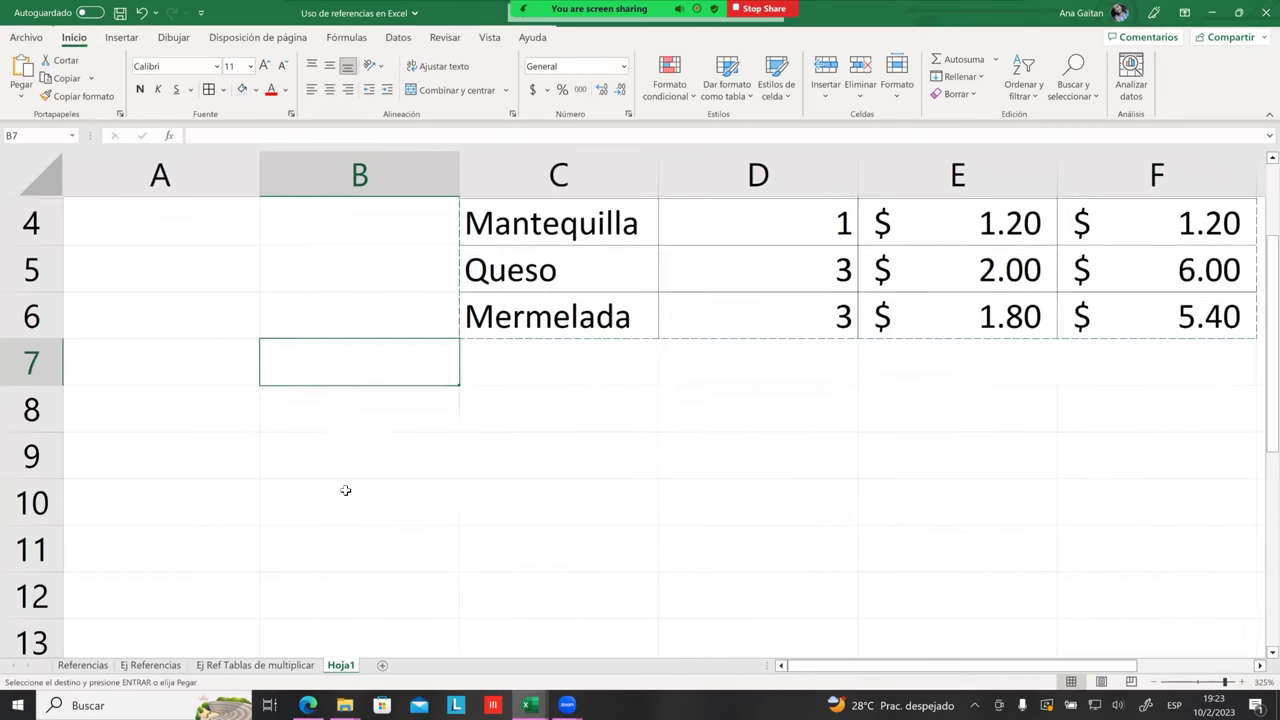
left_click(488, 452)
right_click(488, 452)
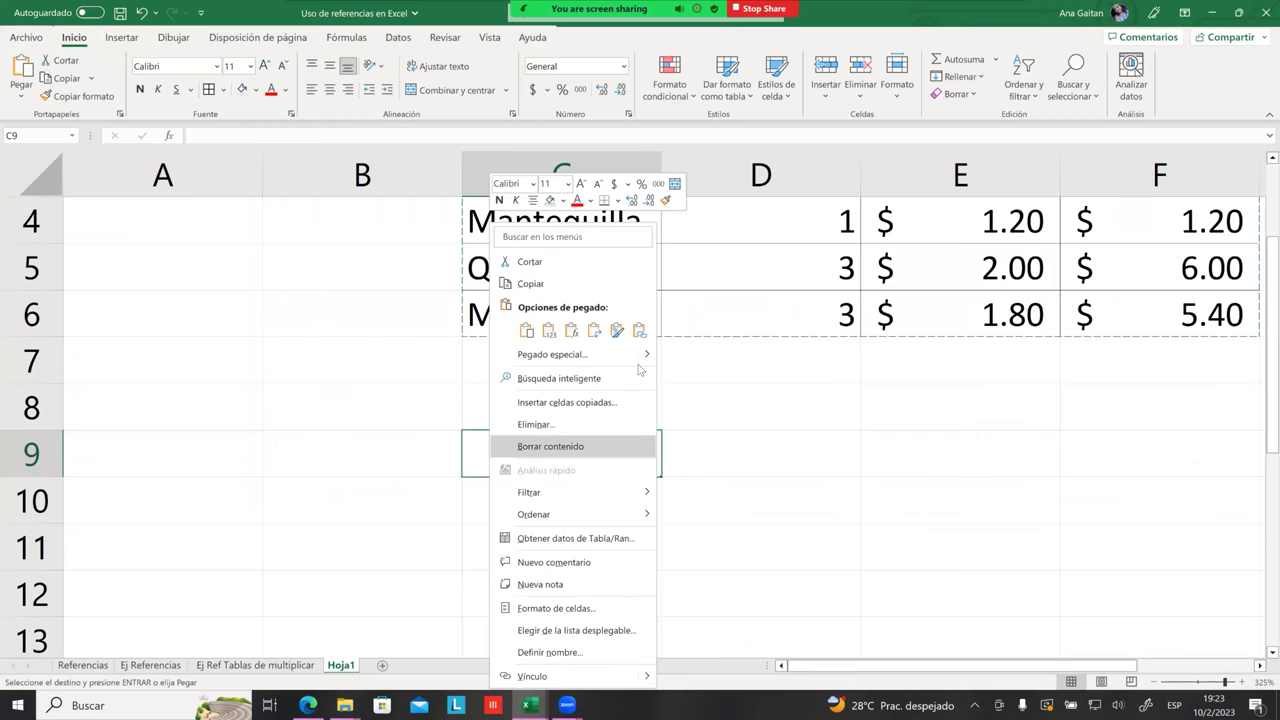
mouse_move(648, 357)
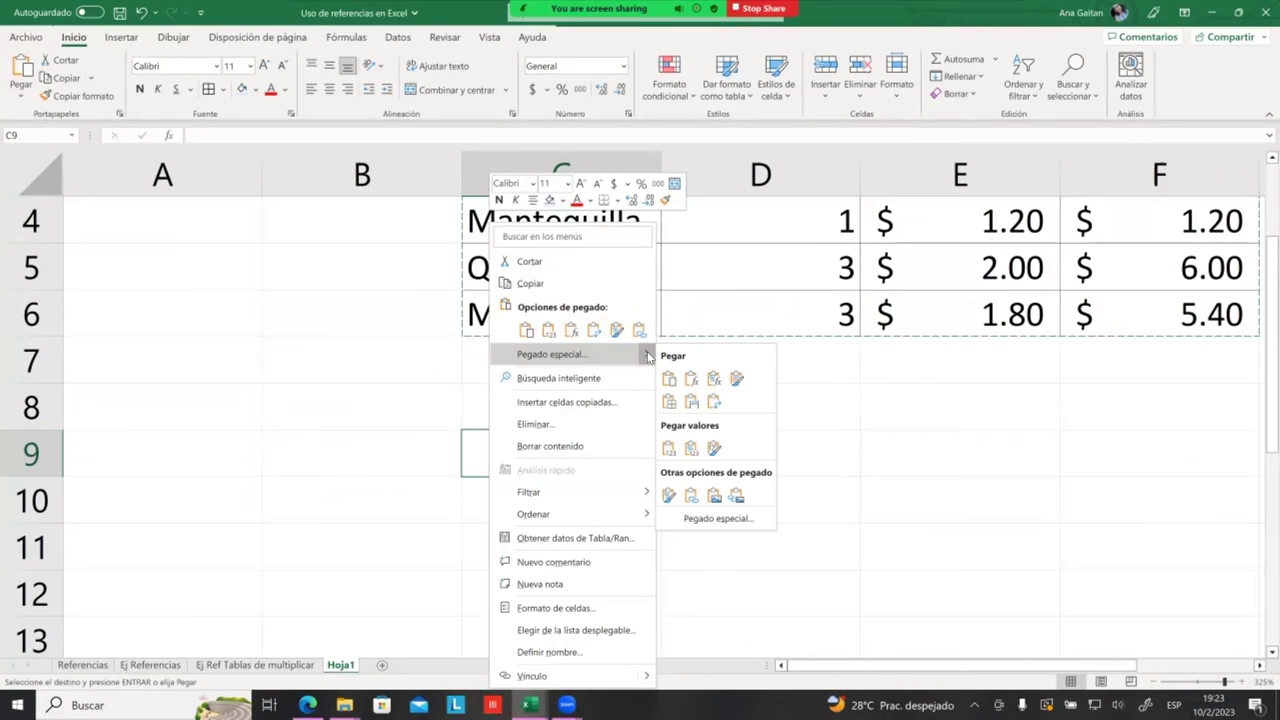
left_click(713, 401)
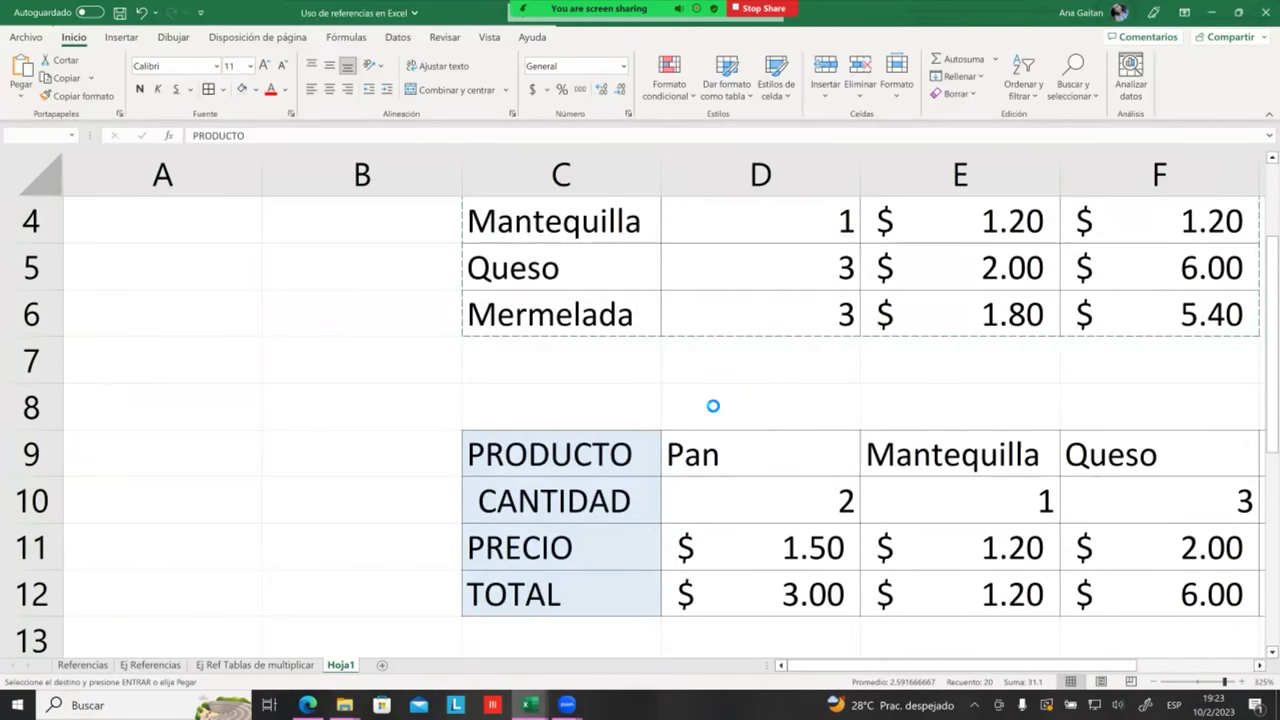
- Clear the formulas from the transposed table's TOTAL row, D12:G12
left_click(777, 491)
scroll(714, 540, "down", 1)
left_click(737, 510)
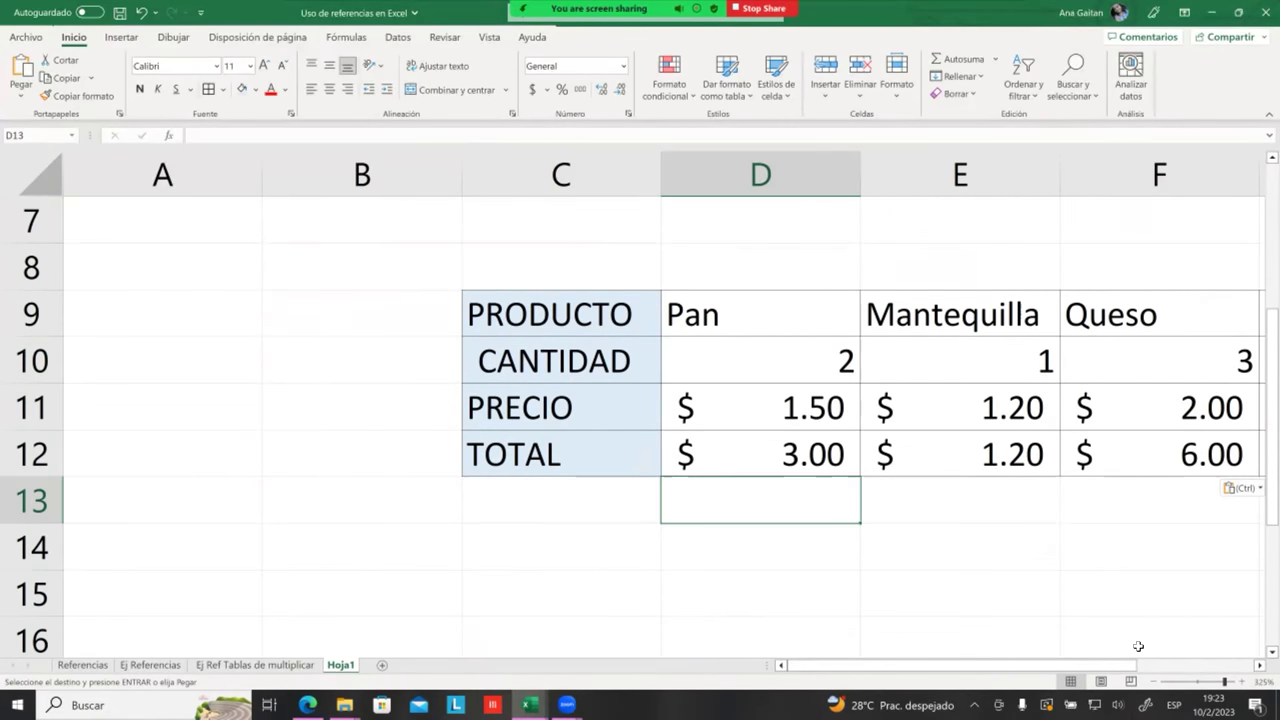
left_click(1259, 665)
left_click(1259, 665)
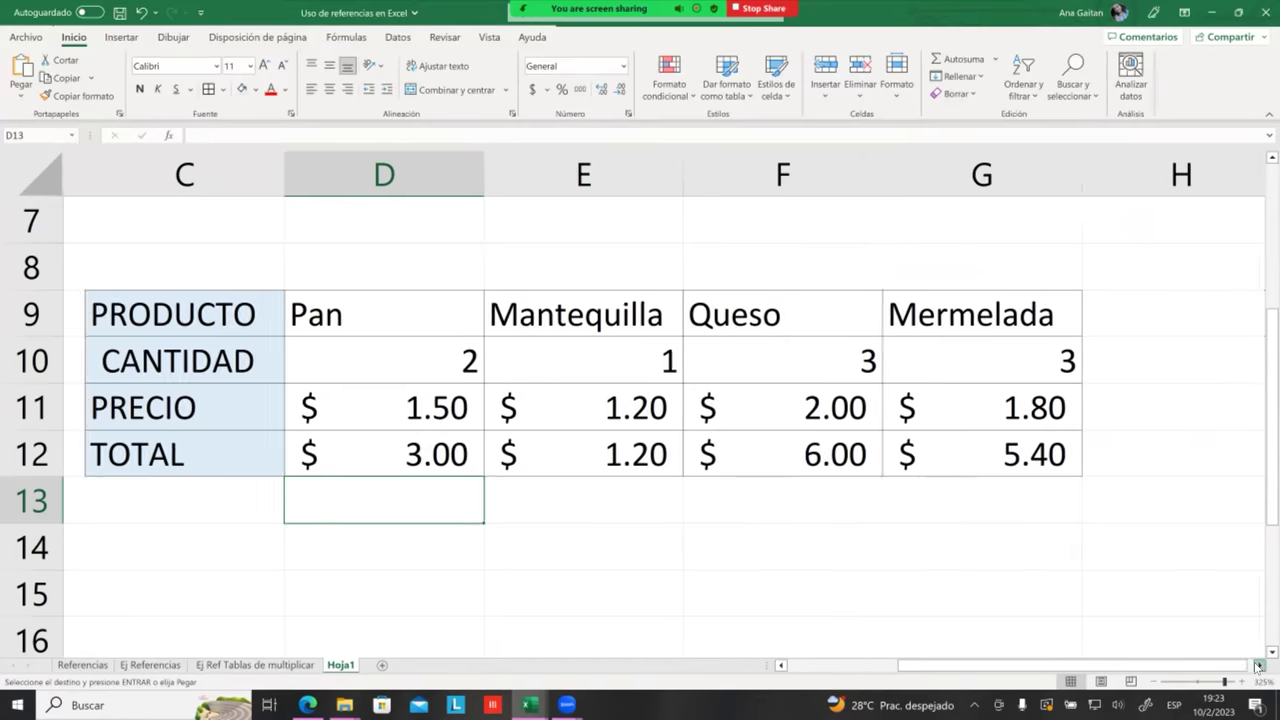
left_click_drag(1224, 681, 1209, 682)
left_click(1160, 571)
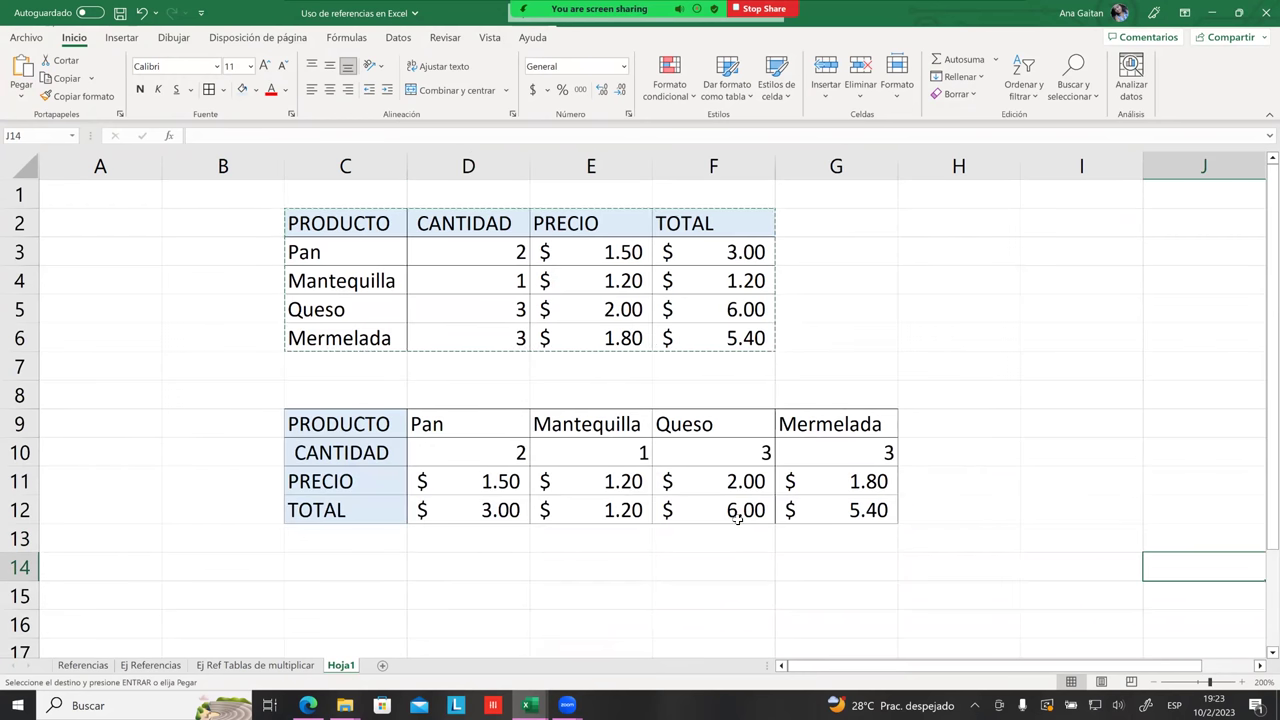
left_click(737, 515)
left_click(520, 500)
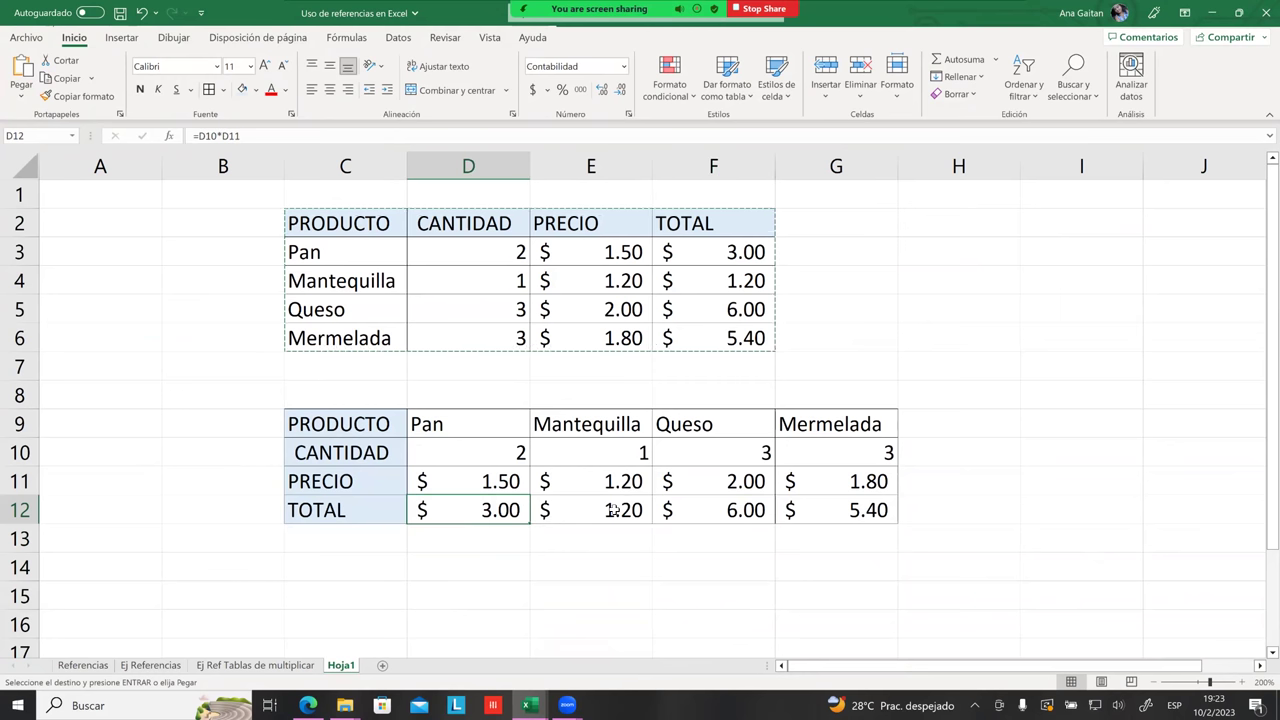
left_click(476, 538)
left_click(467, 511)
left_click_drag(529, 524, 822, 527)
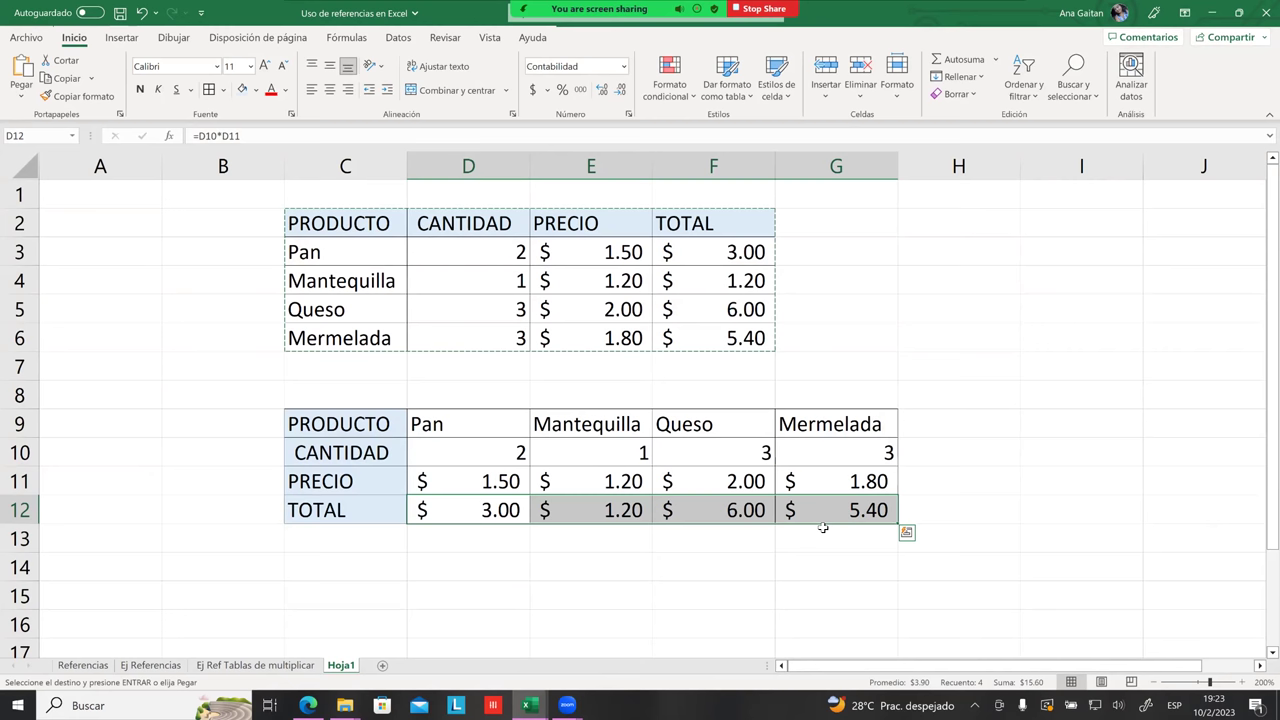
key("Delete")
left_click(925, 560)
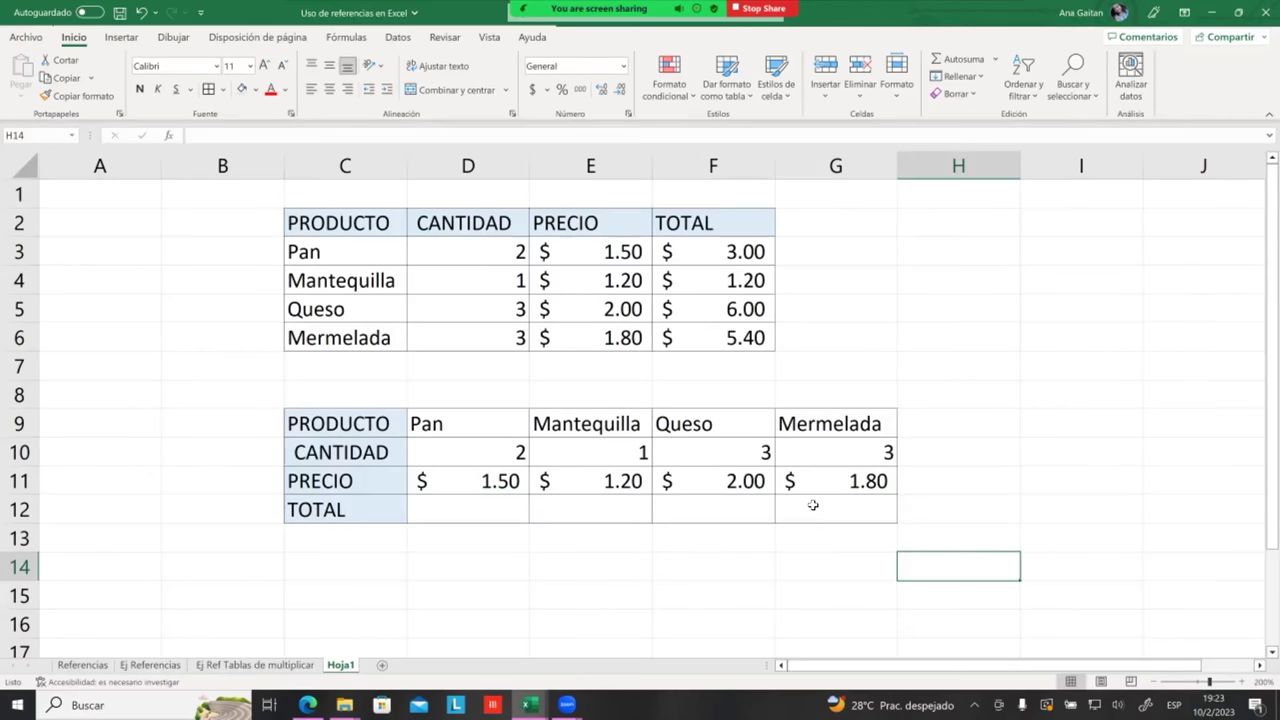
- Compare the TOTAL column F3:F6 of the original table with the TOTAL row D12:G12 of the transposed one
scroll(813, 505, "down", 1)
scroll(794, 500, "up", 1, "ctrl")
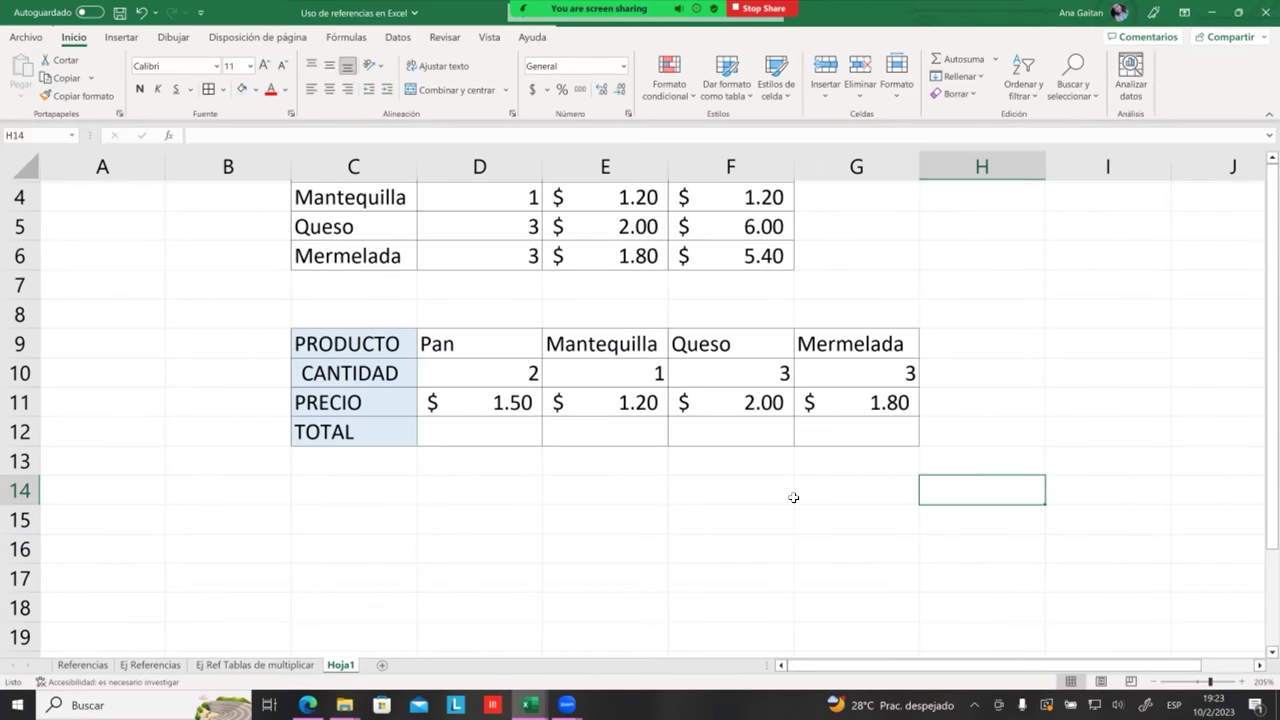
scroll(793, 493, "up", 1, "ctrl")
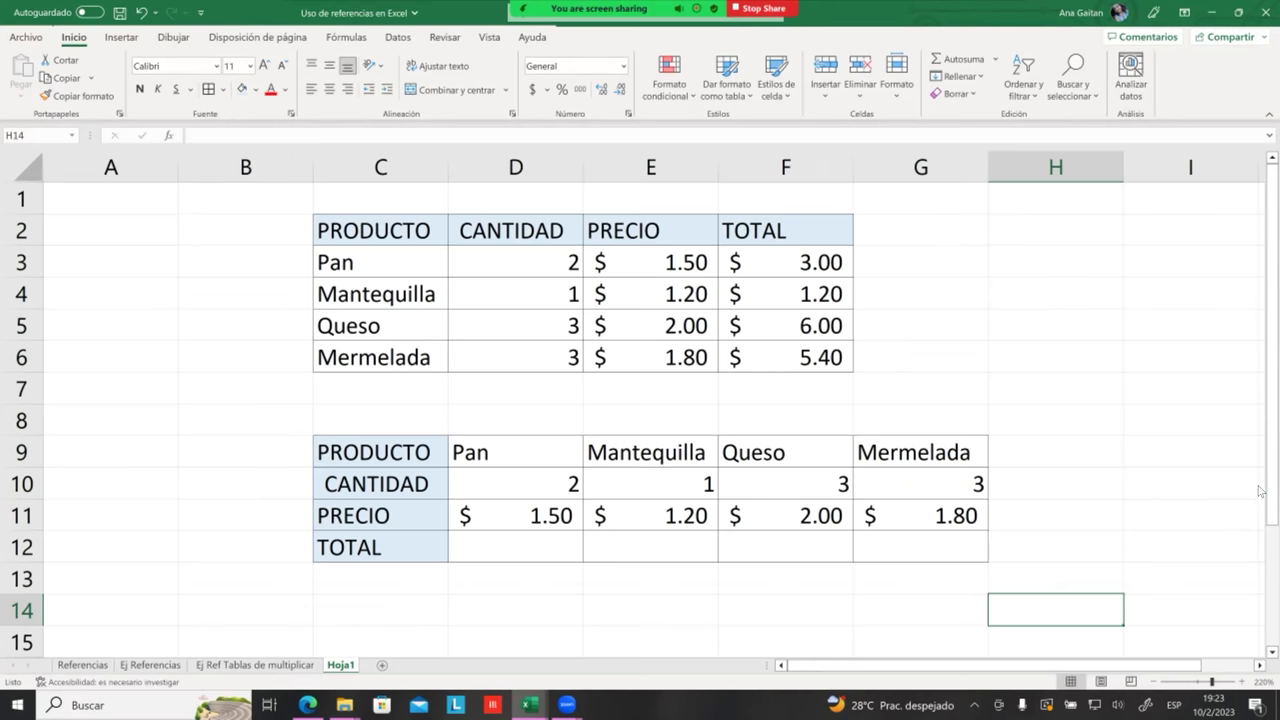
scroll(1260, 500, "down", 1)
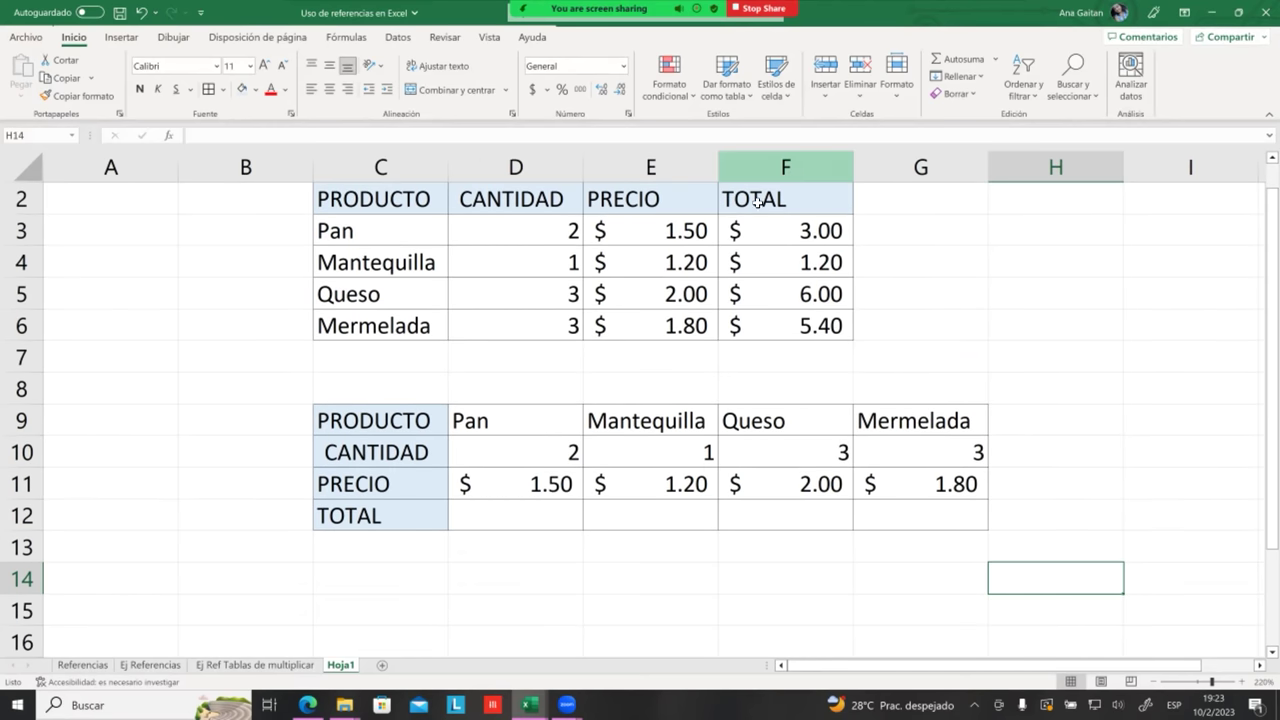
left_click(772, 234)
left_click_drag(773, 248, 771, 315)
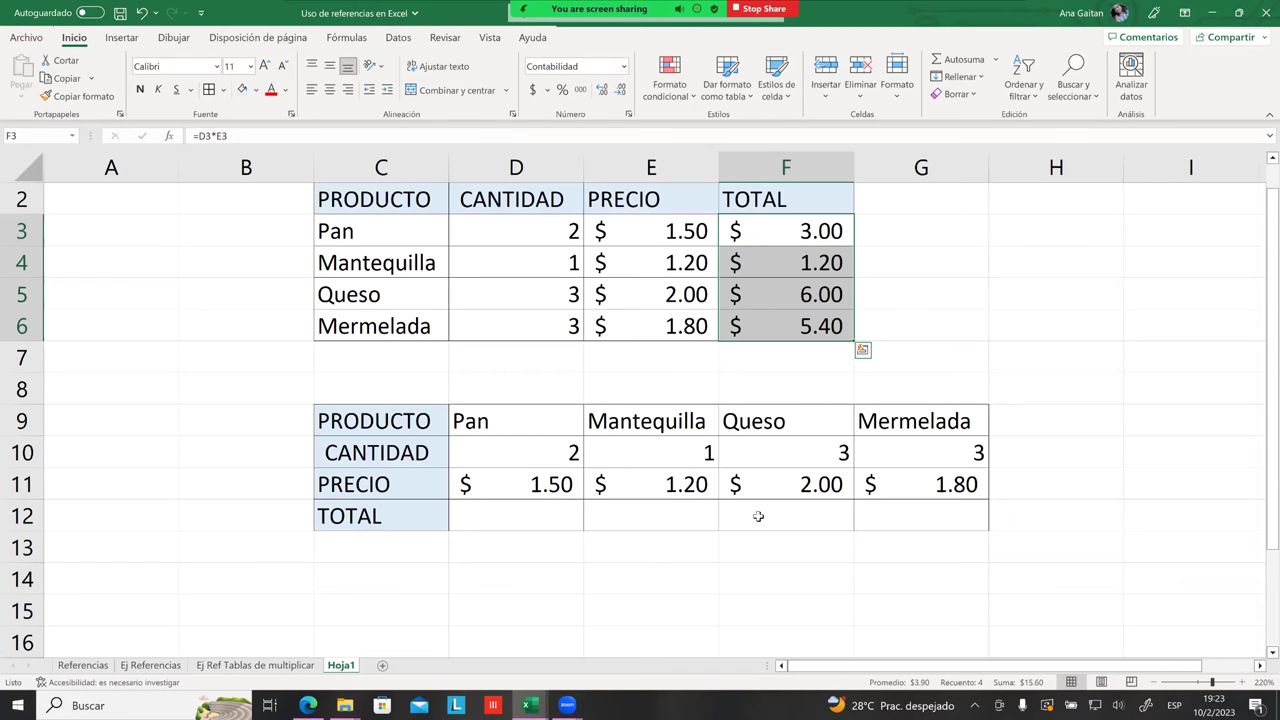
left_click(757, 517)
left_click_drag(505, 520, 857, 517)
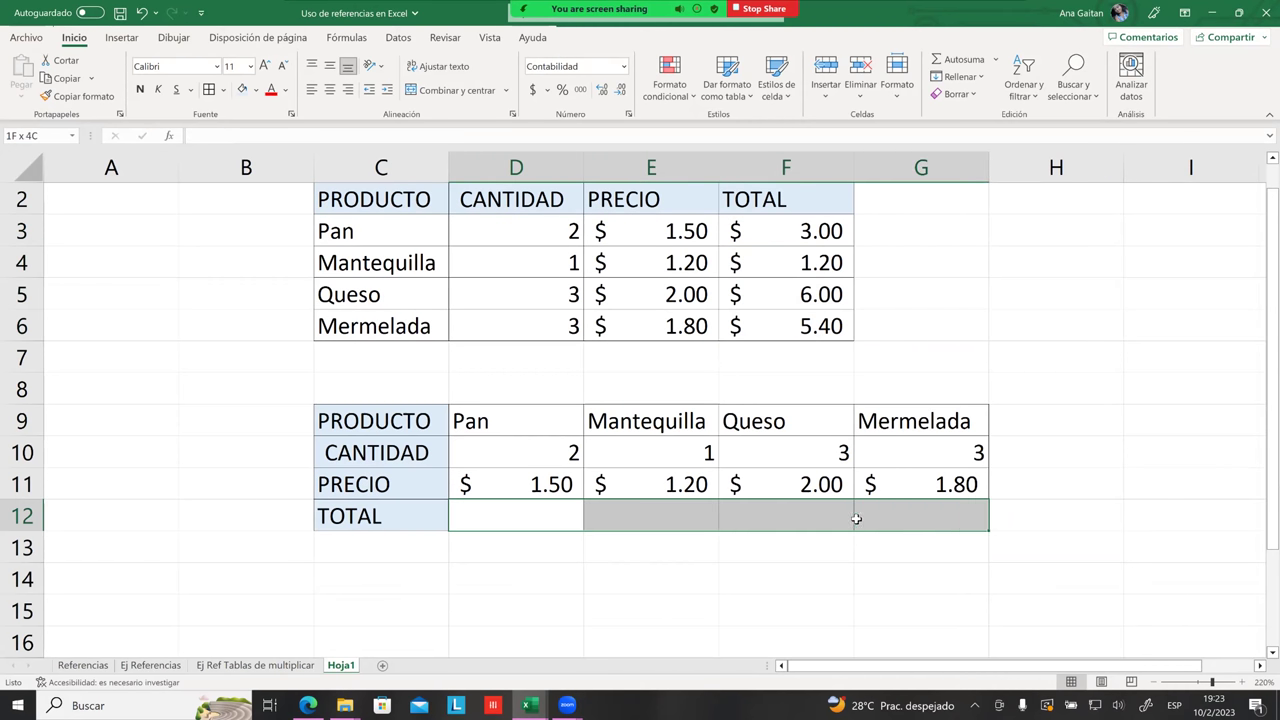
left_click(783, 645)
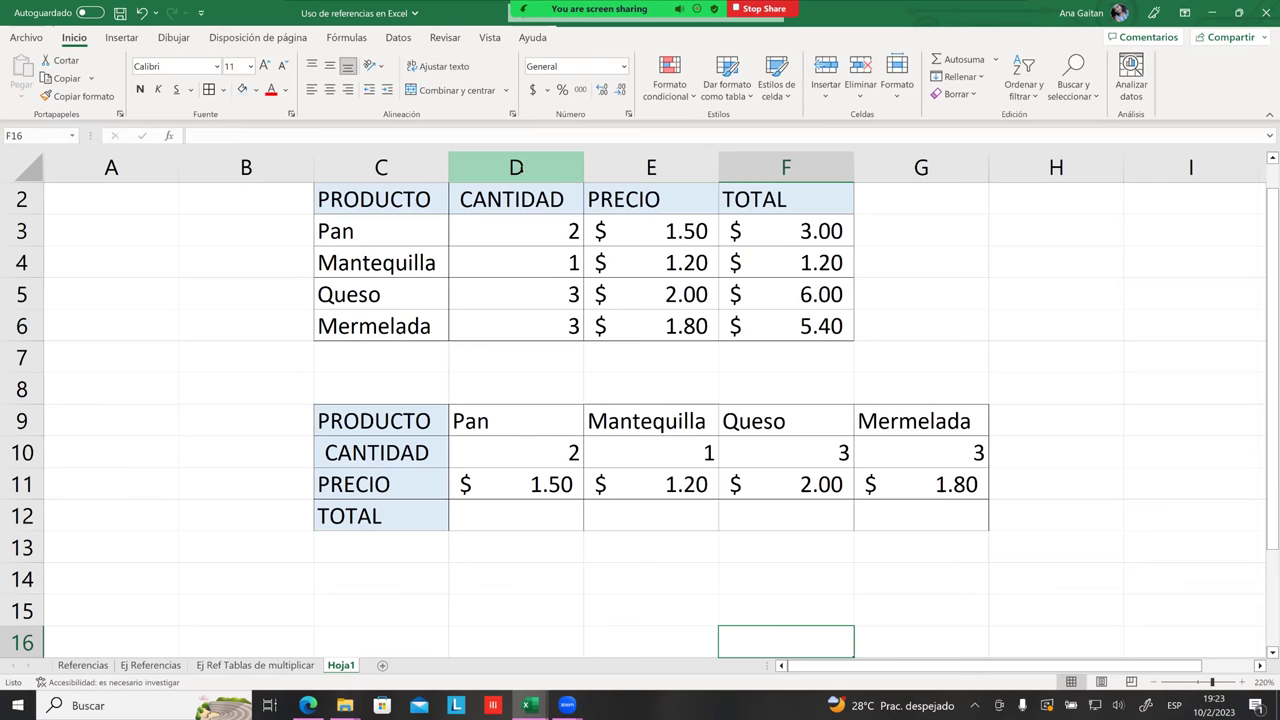
- Examine the original table's columns D to F against the product headings D9:G9, and compare Pan's total cells F3 and D12
left_click_drag(517, 167, 787, 165)
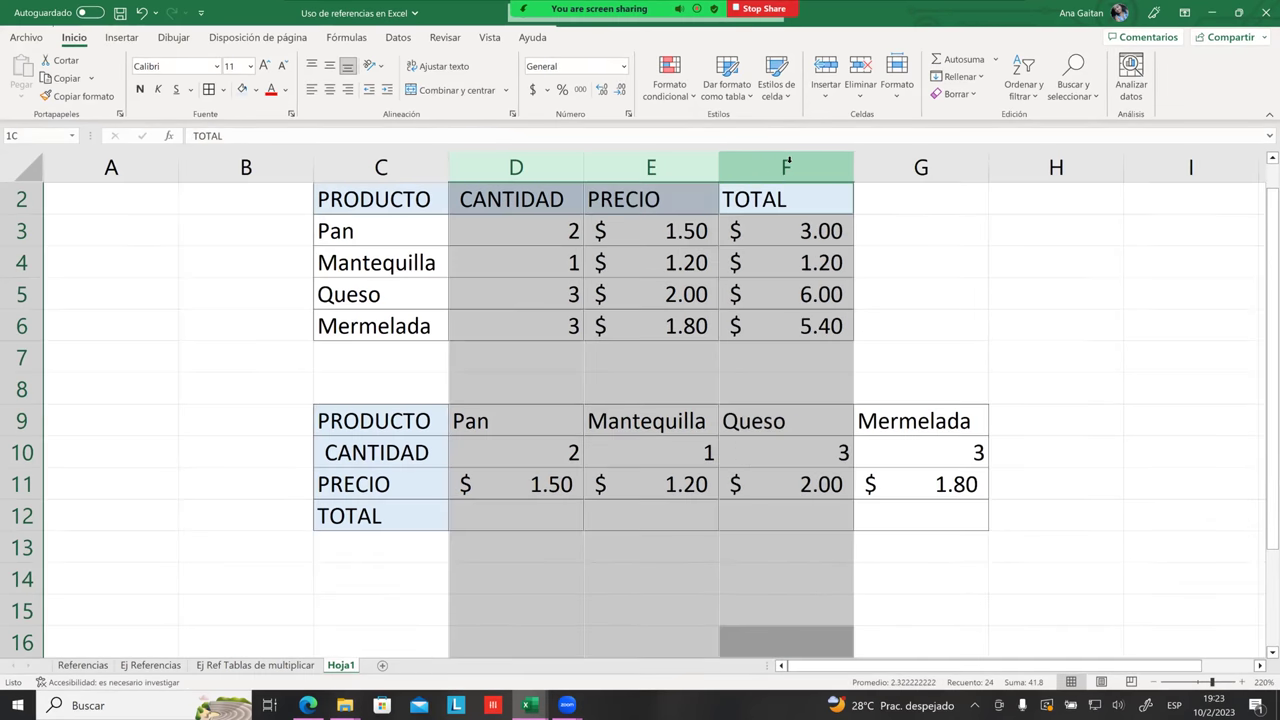
left_click(931, 271)
left_click_drag(507, 409, 872, 427)
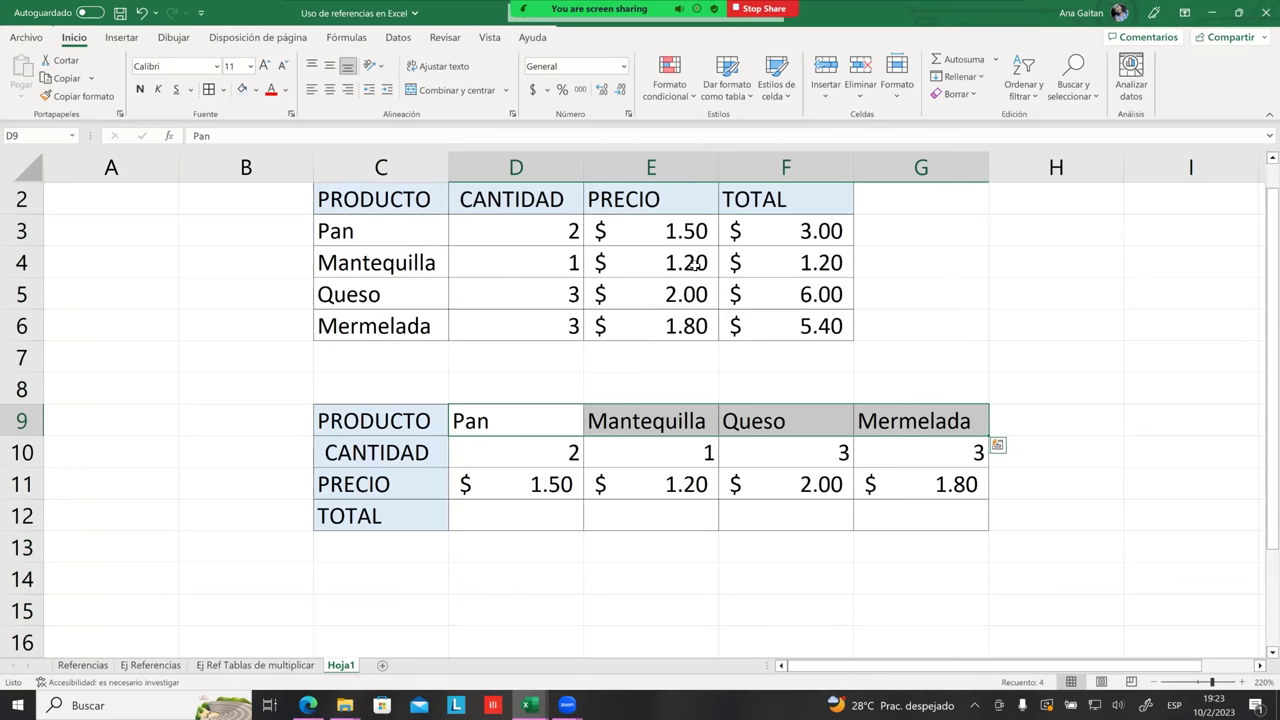
left_click(784, 167)
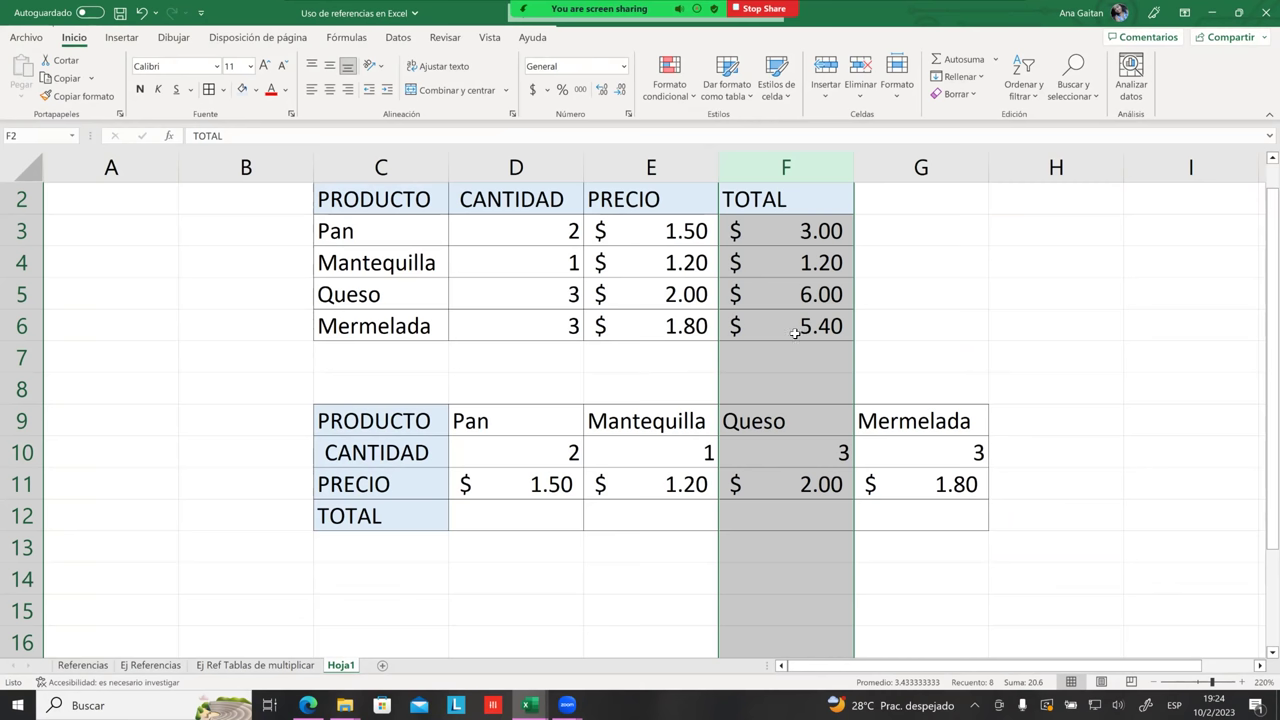
left_click(815, 252)
left_click(845, 232)
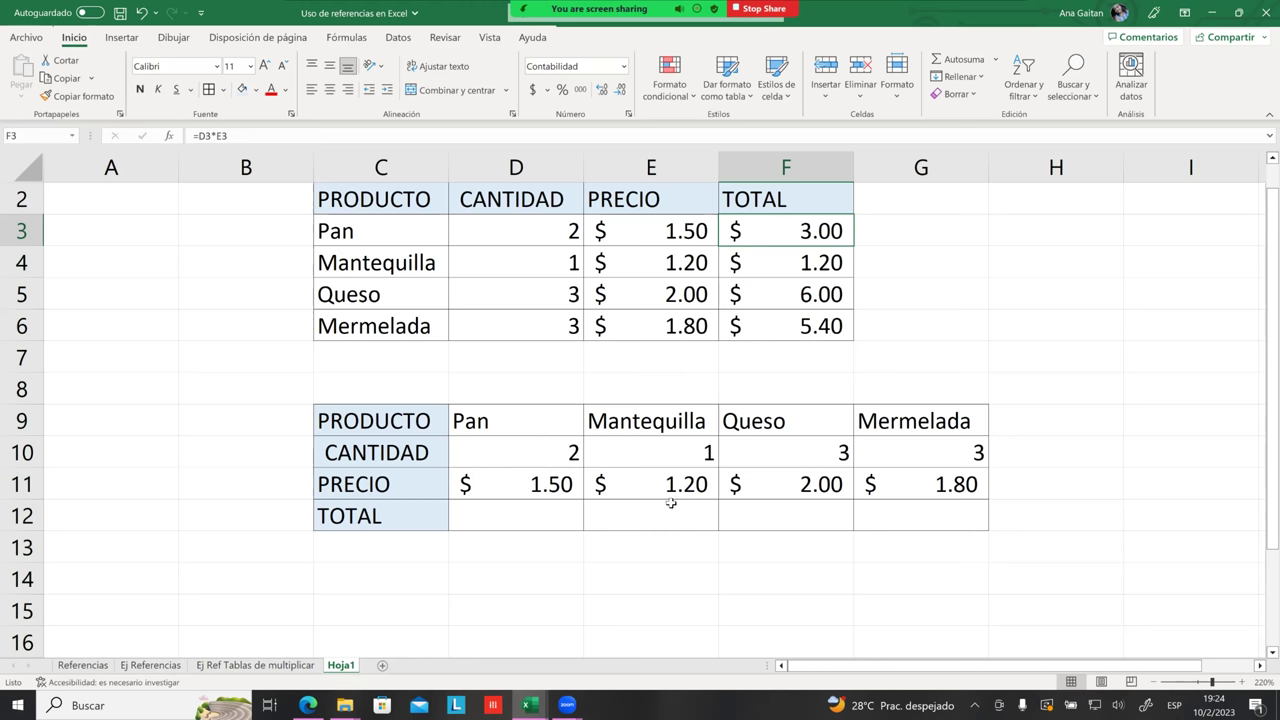
left_click(533, 516)
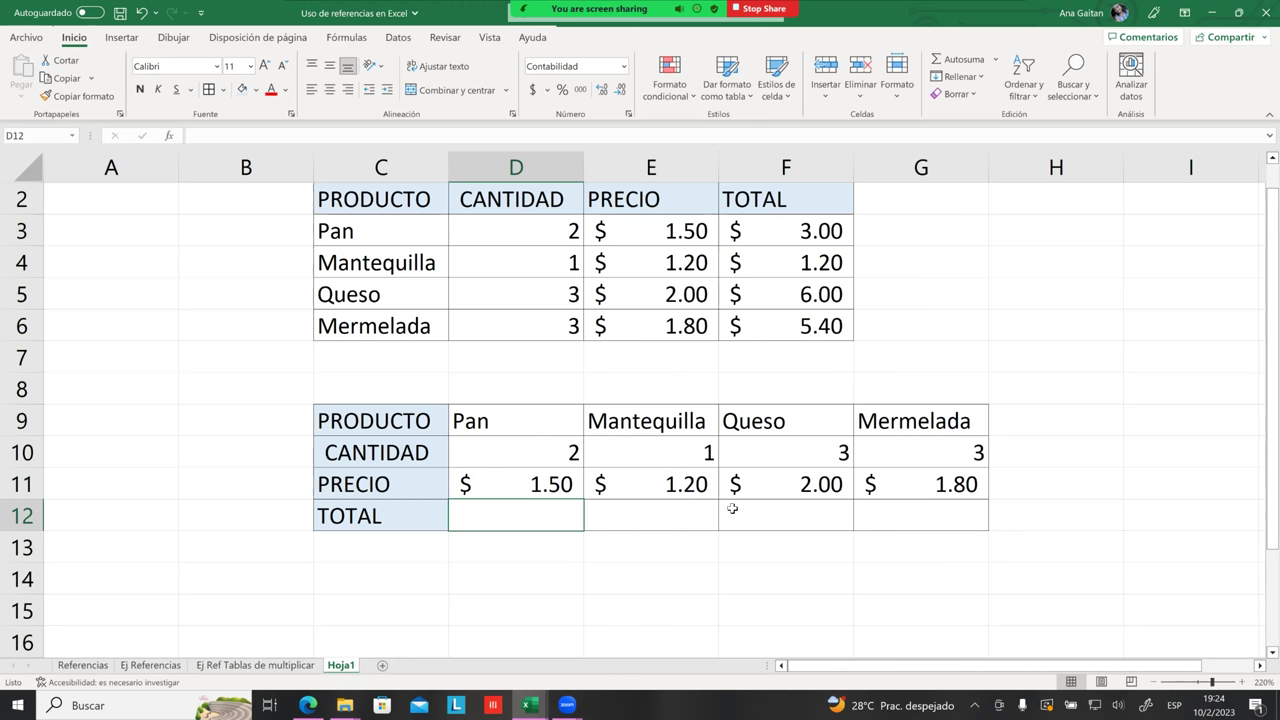
left_click(789, 576)
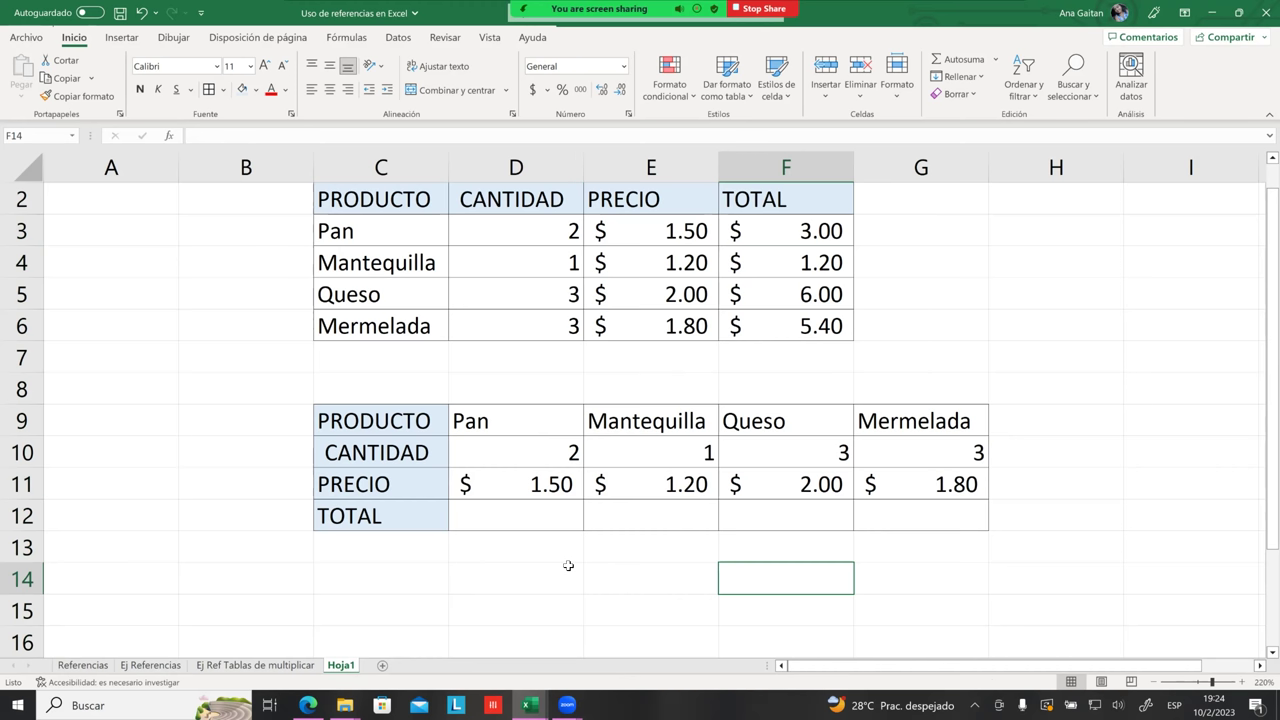
- Calculate Pan's total in D12 by multiplying its quantity and price with the formula =D10*D11
left_click(515, 518)
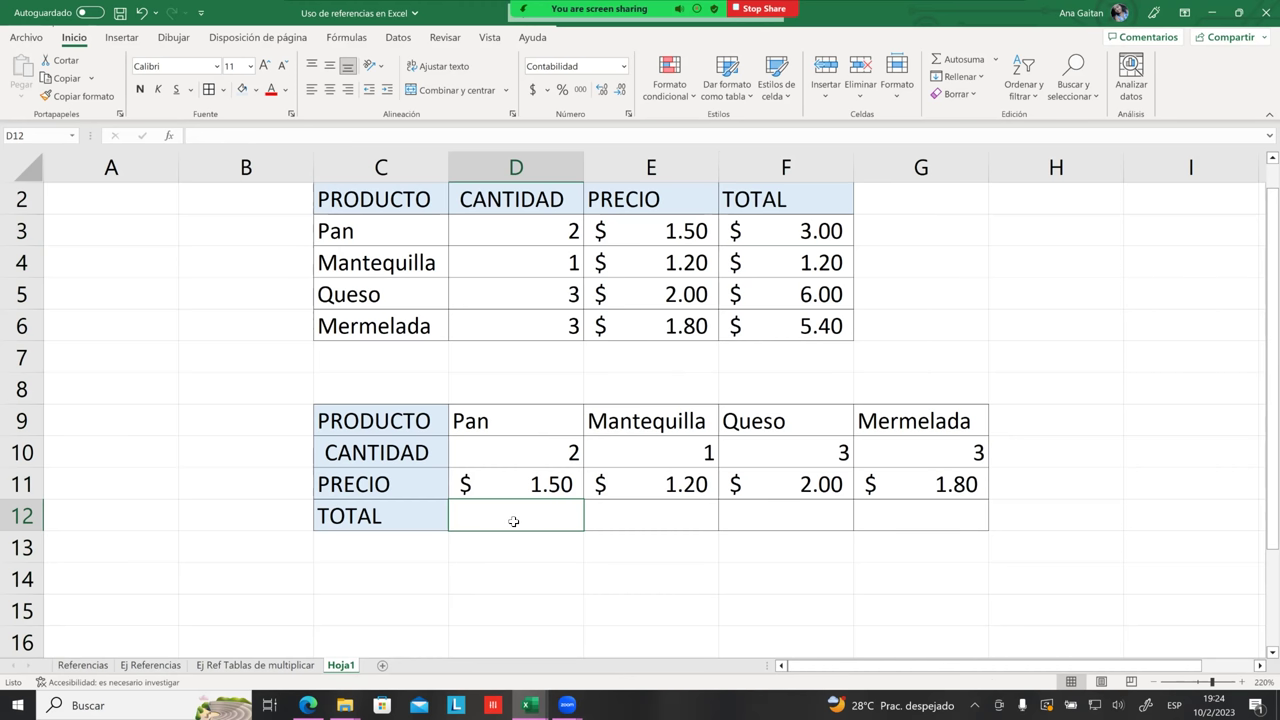
type("?")
key("BackSpace")
type("0")
key("BackSpace")
type("=")
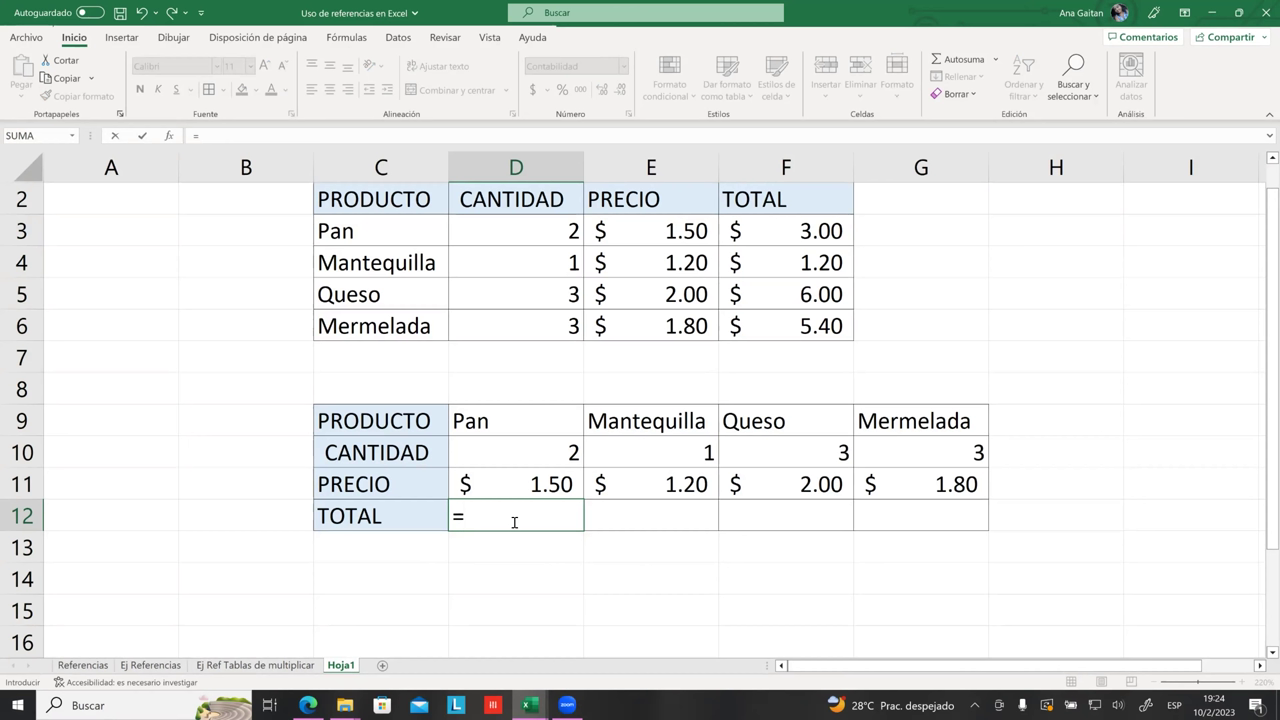
left_click(568, 443)
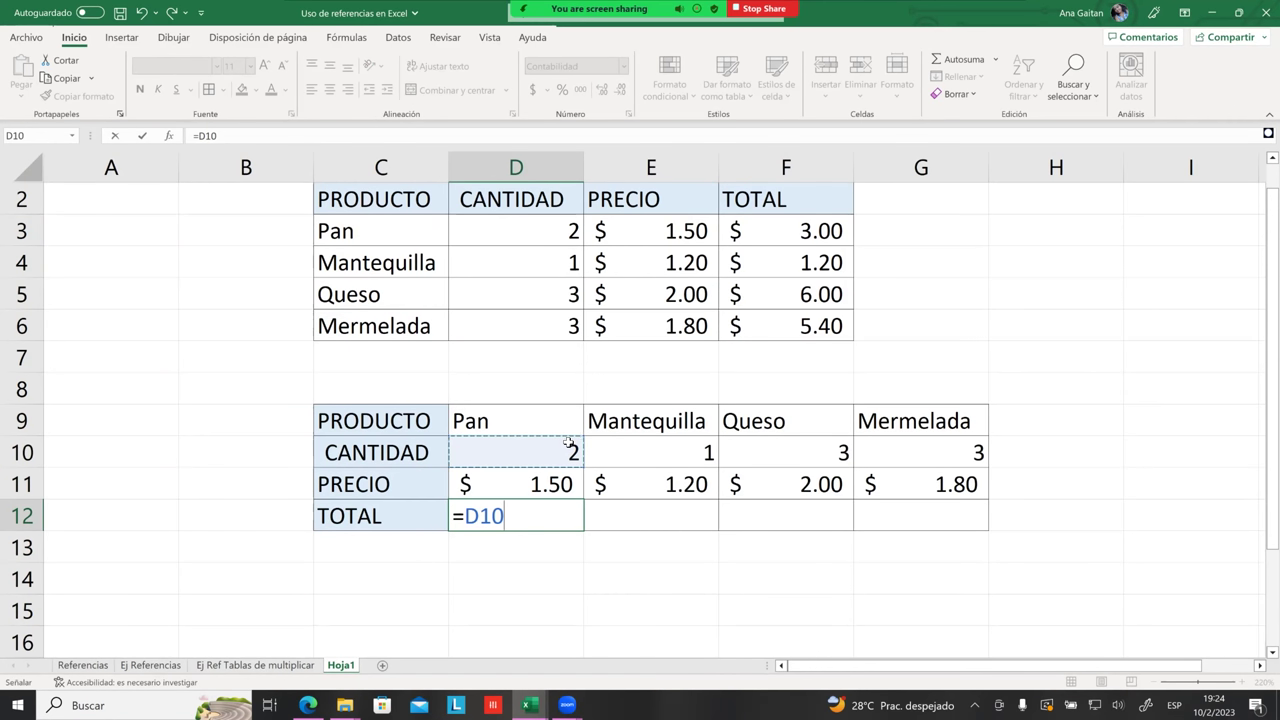
type("*")
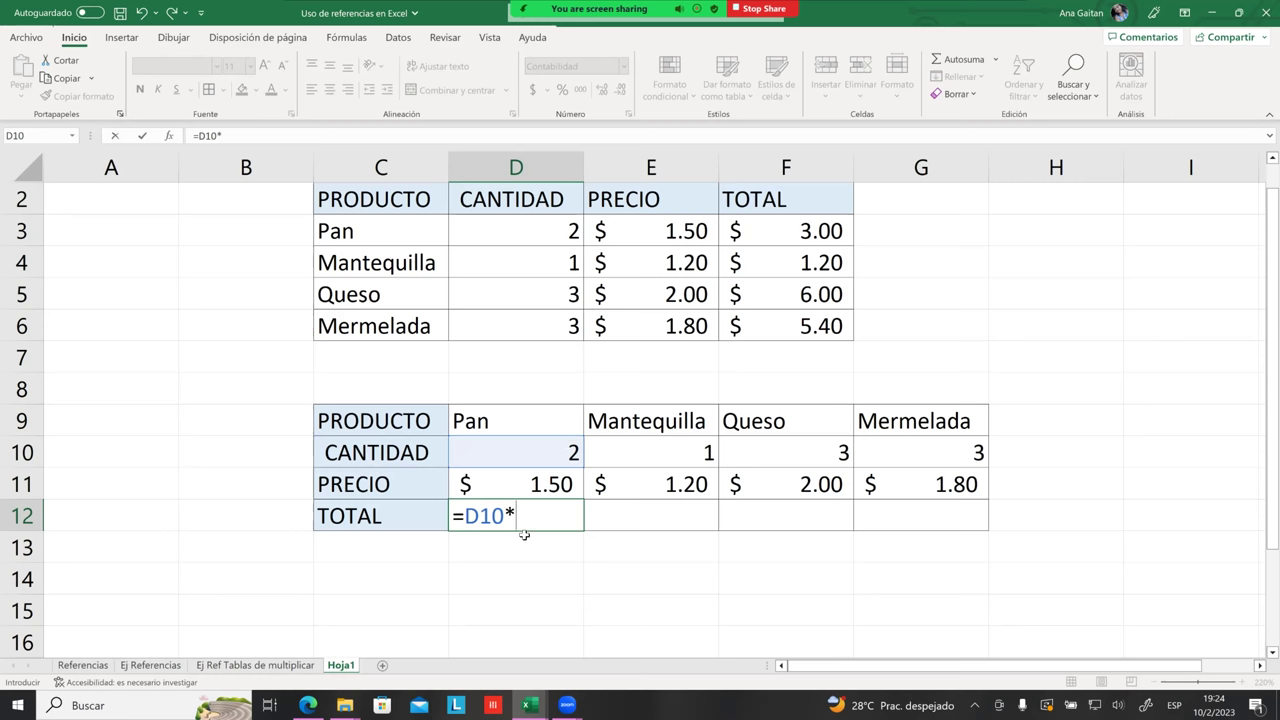
left_click(534, 484)
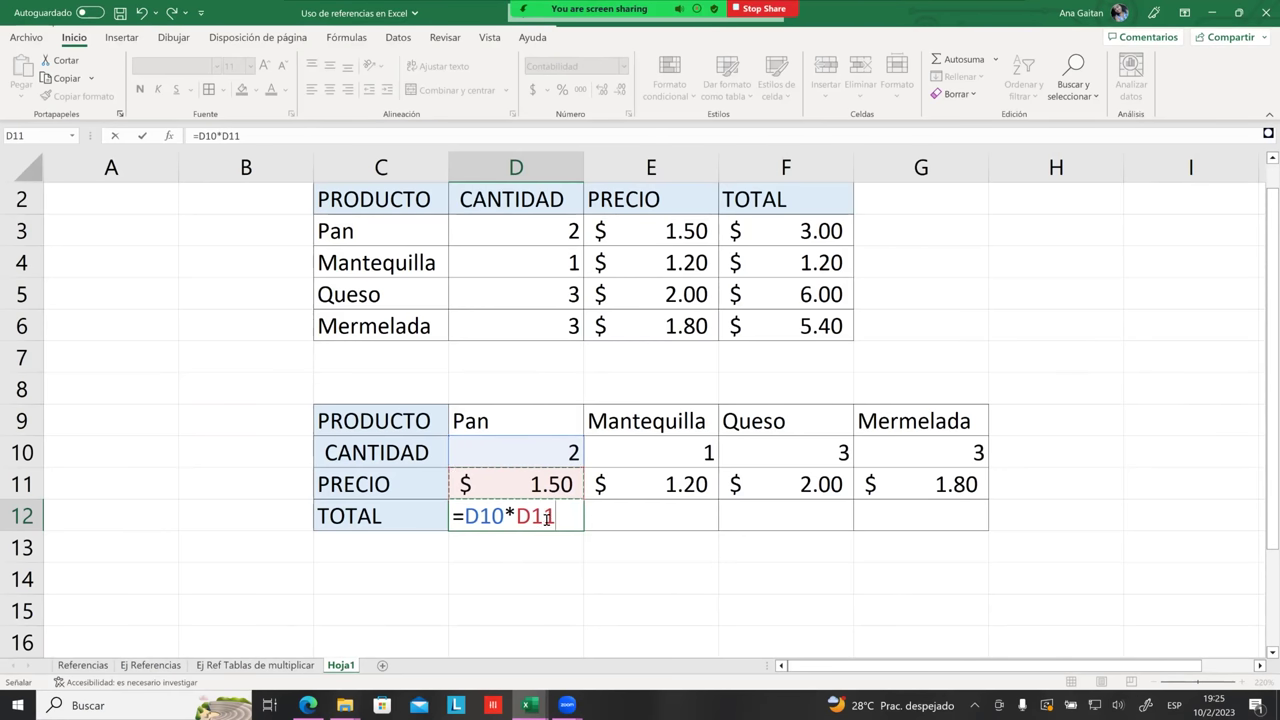
key("Return")
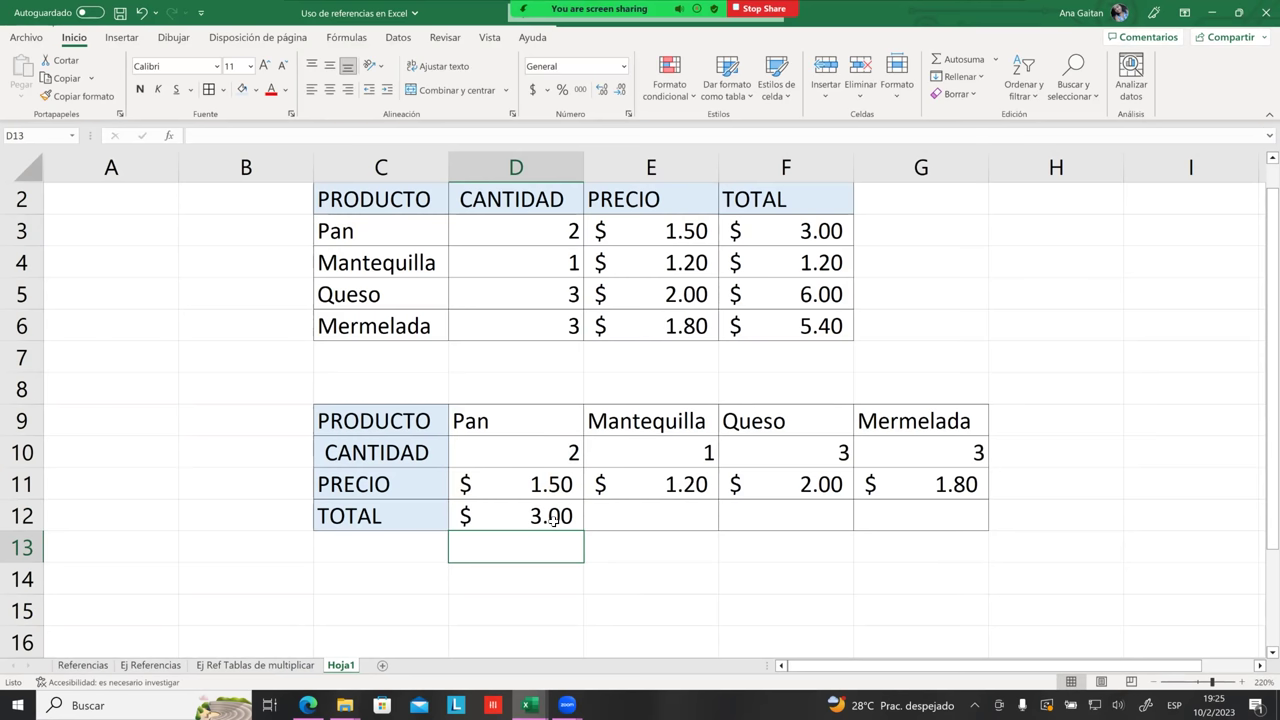
- Fill Pan's total formula from D12 across through G12 for the remaining products
left_click(552, 521)
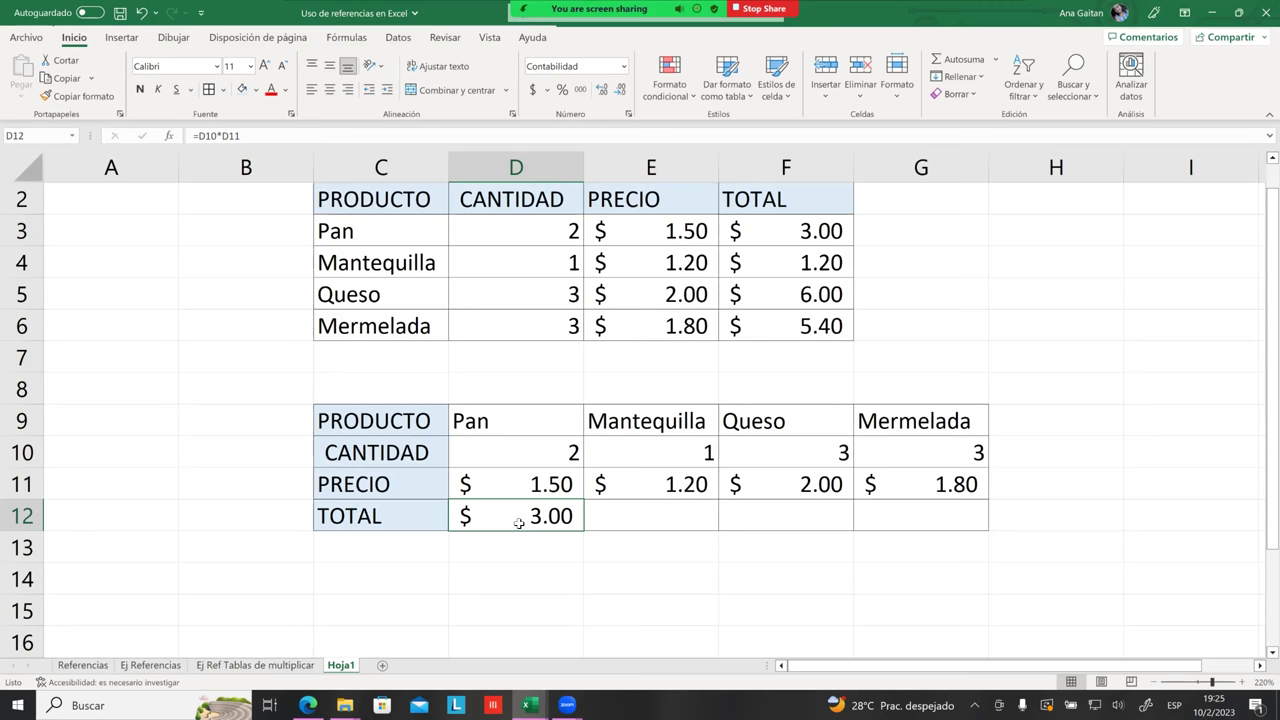
scroll(580, 548, "up", 1, "ctrl")
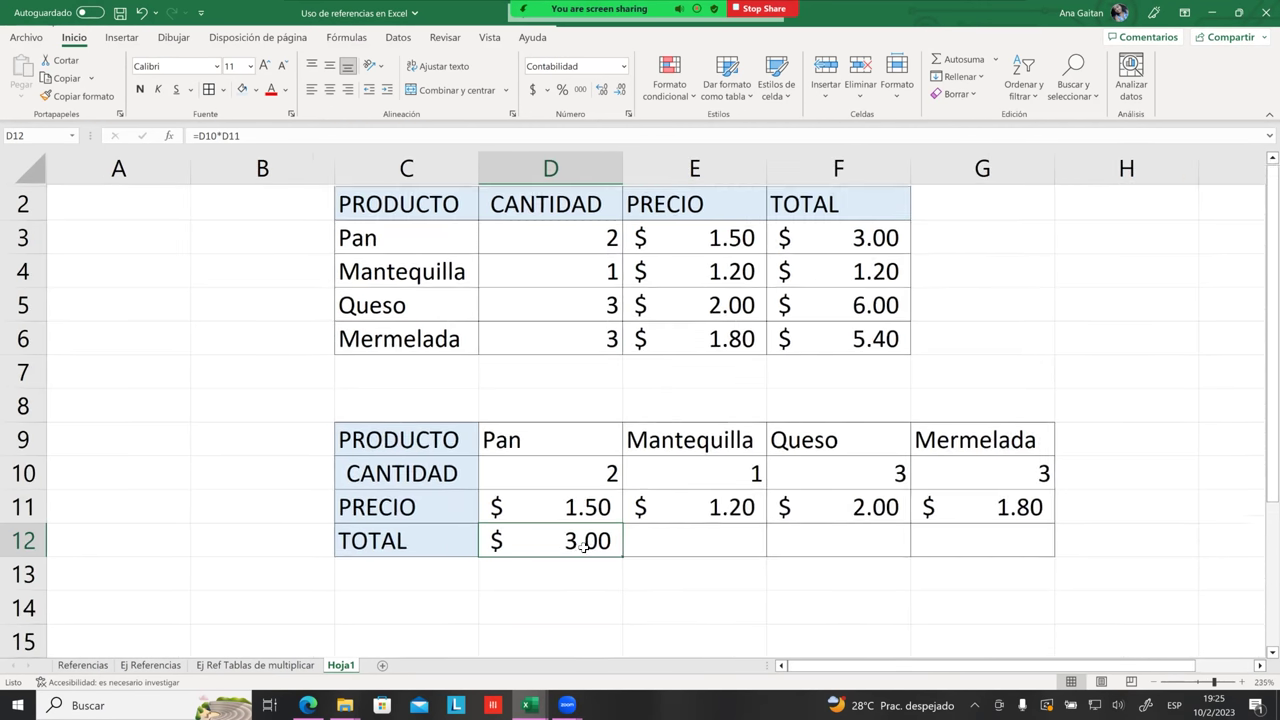
scroll(620, 535, "up", 1, "ctrl")
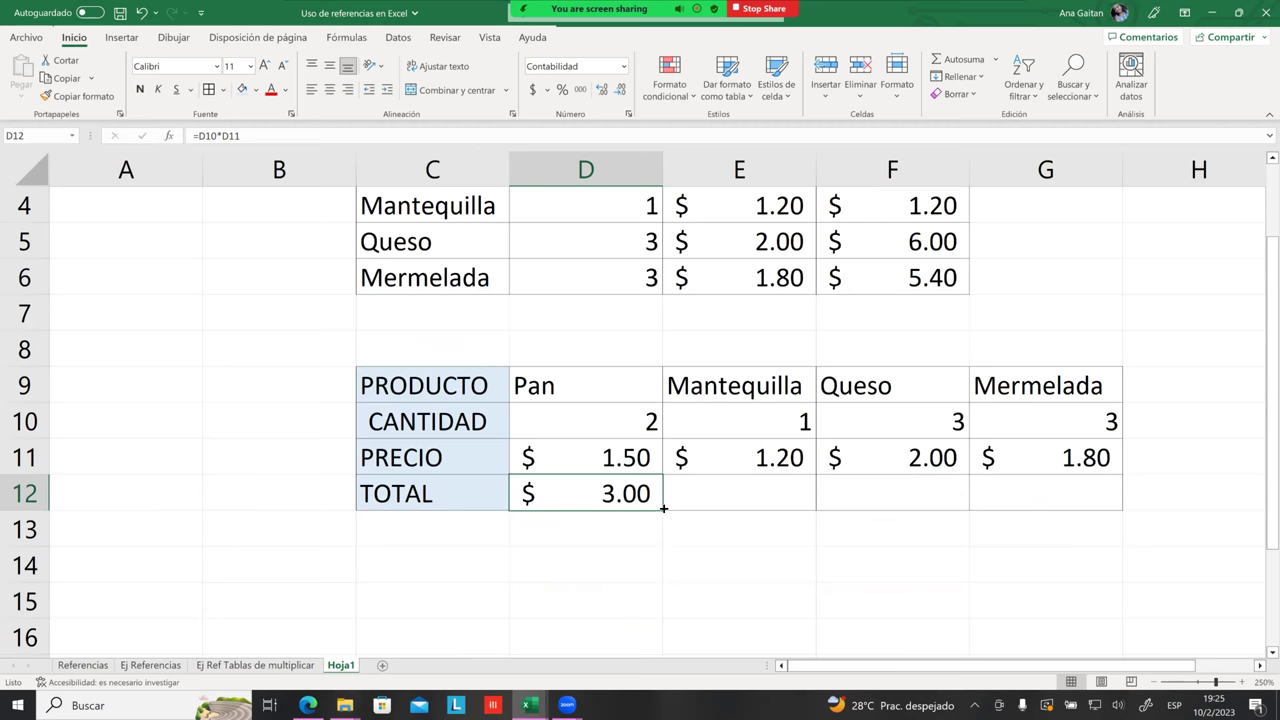
left_click_drag(662, 509, 662, 509)
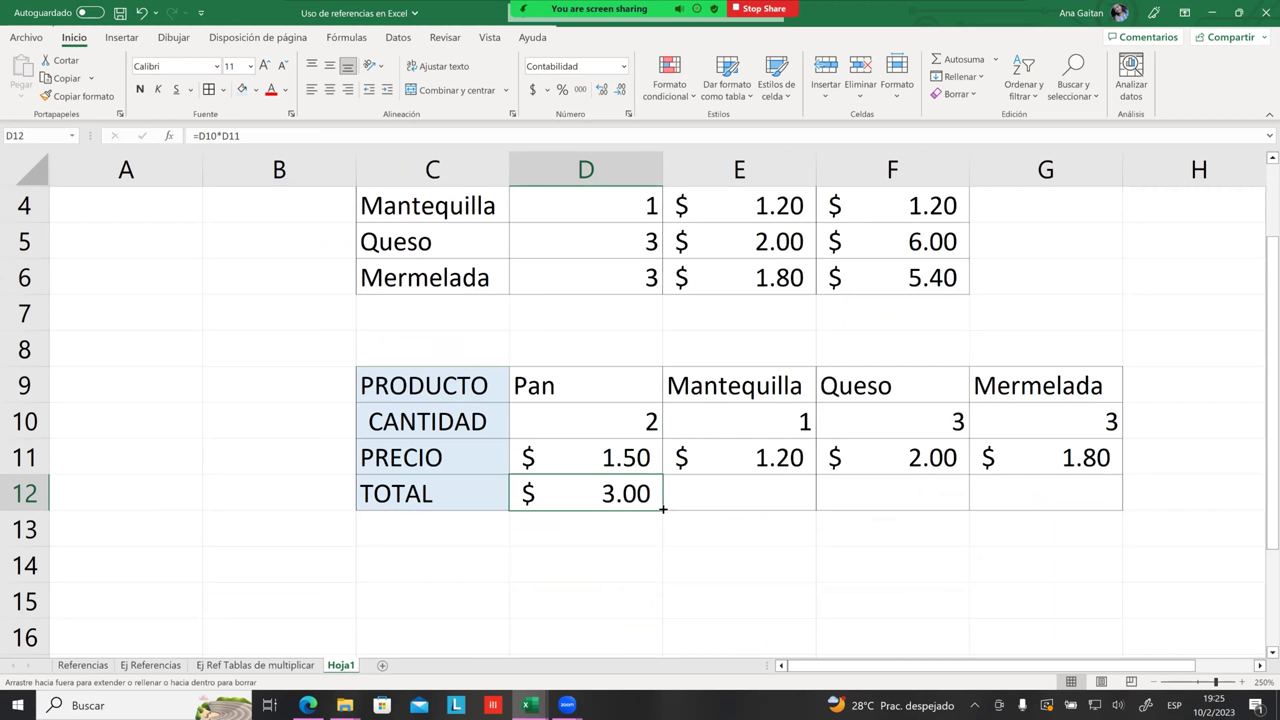
left_click_drag(662, 509, 1063, 509)
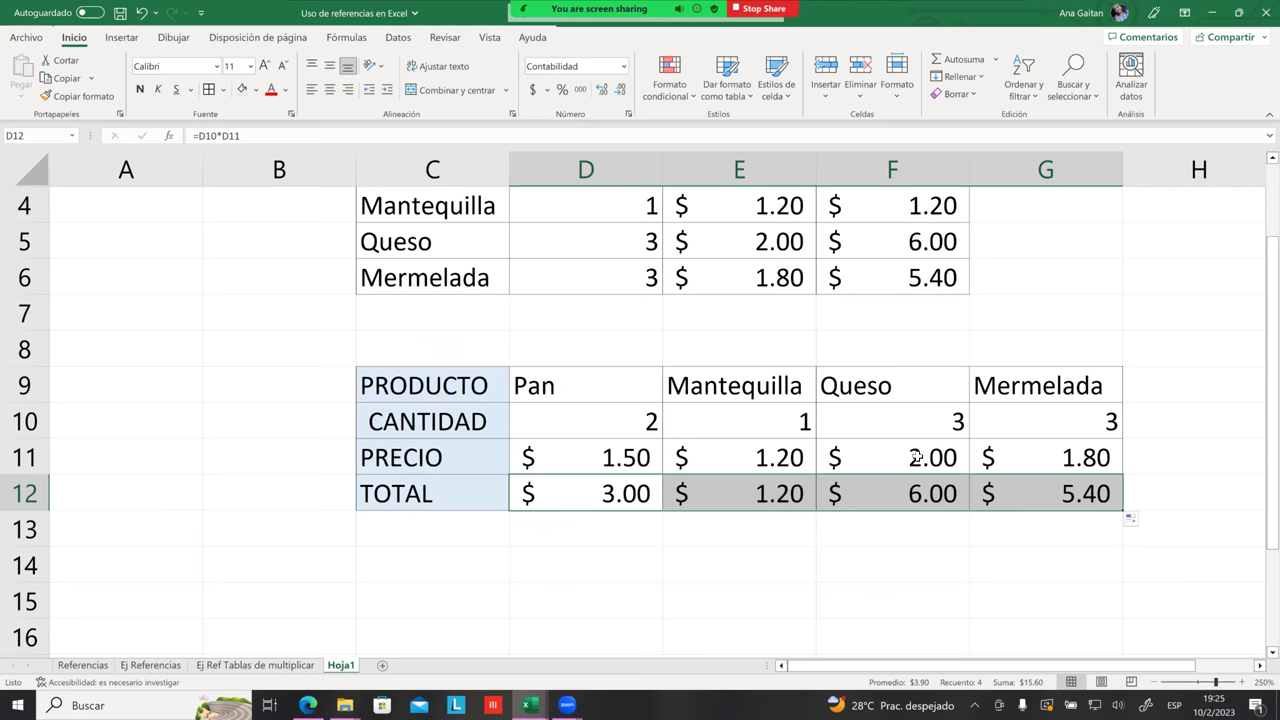
left_click(825, 528)
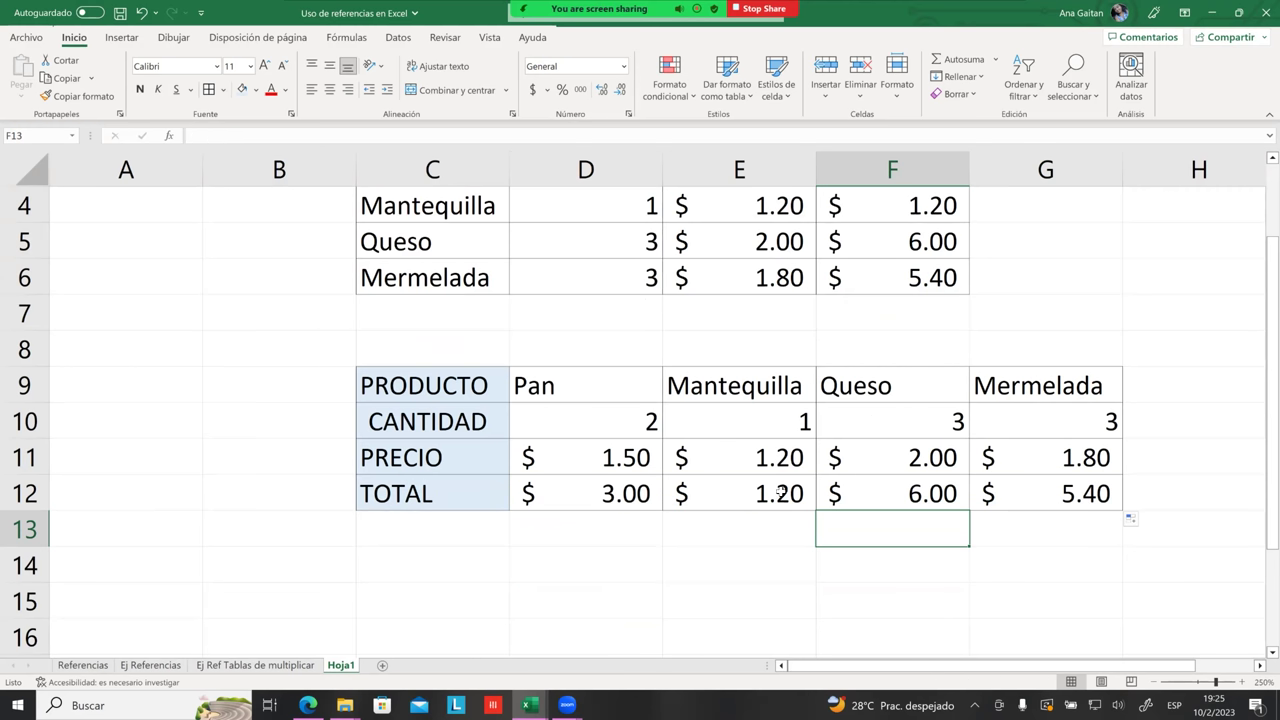
- Check the quantity, price and total of Mantequilla, Queso and Mermelada in E10:G12 of the transposed table
left_click(720, 375)
left_click(757, 423)
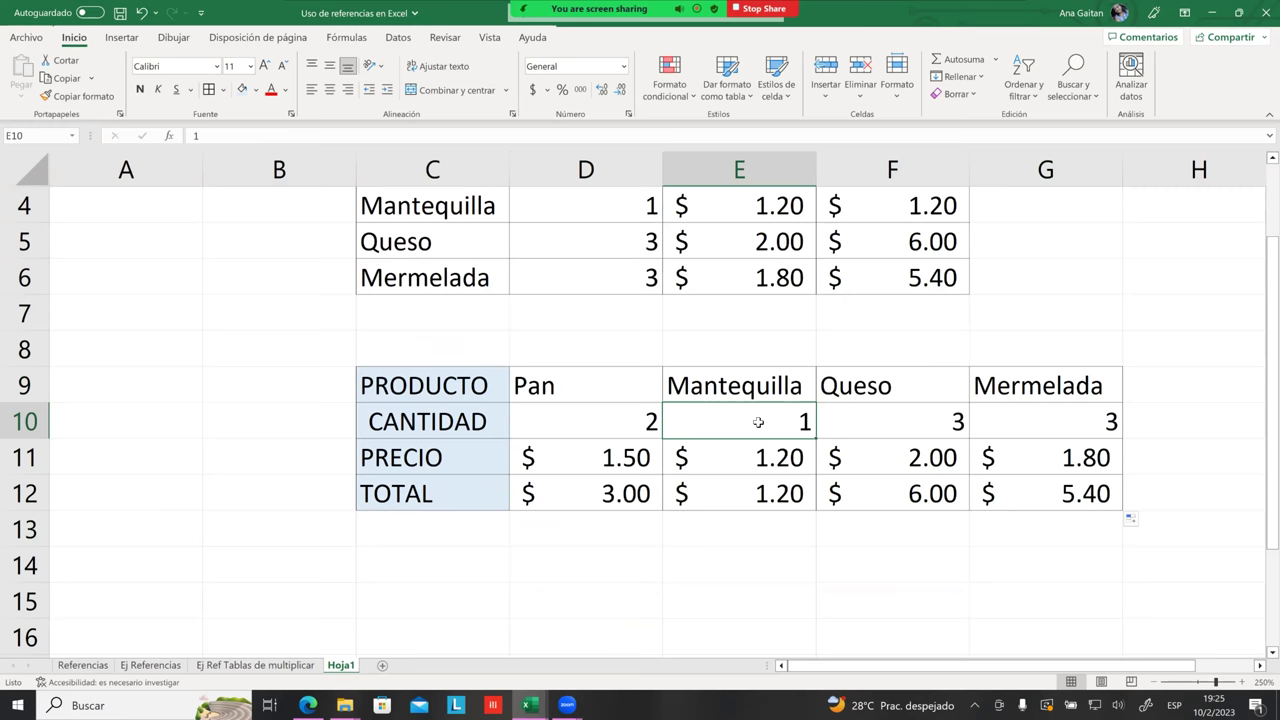
left_click(775, 458)
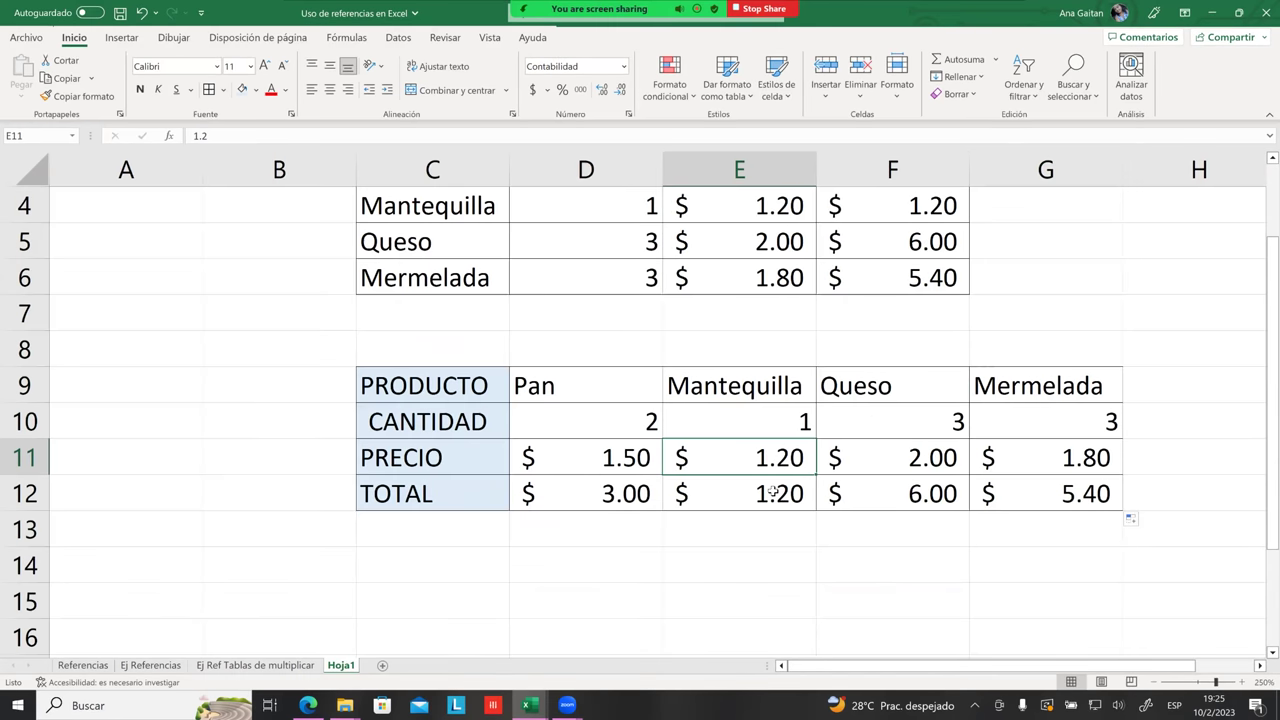
left_click(774, 491)
left_click(901, 421)
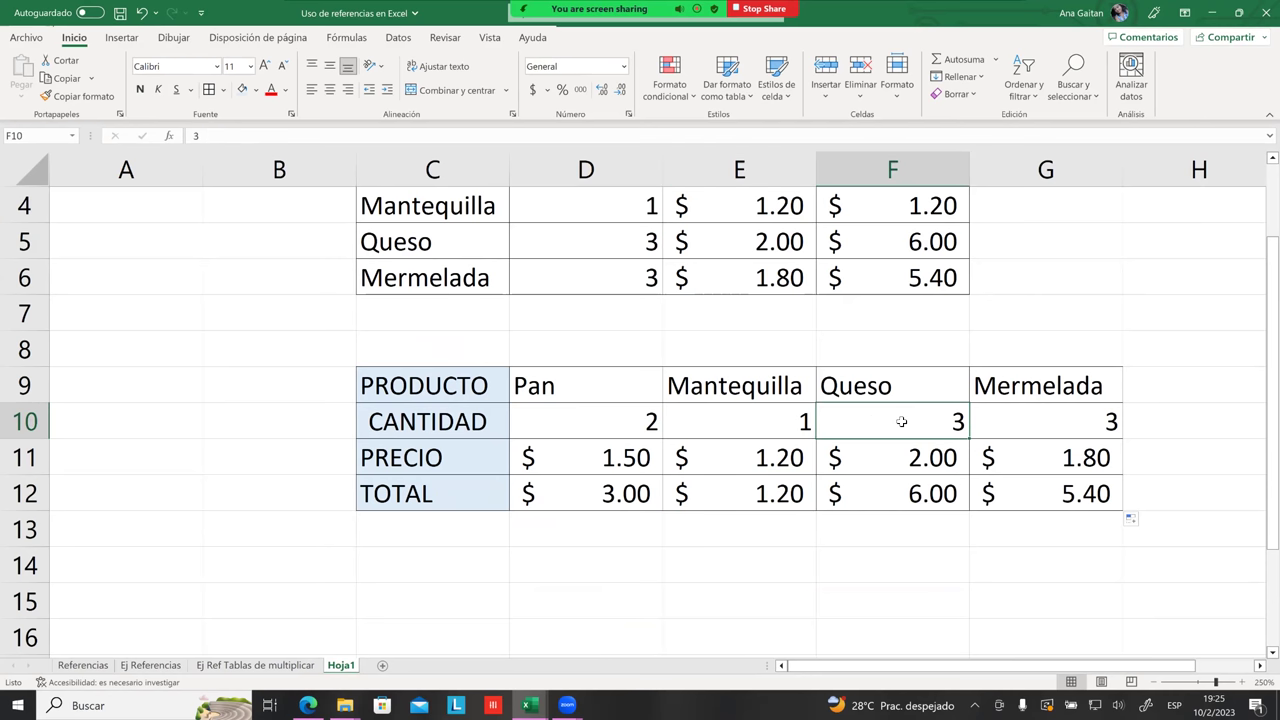
left_click(934, 457)
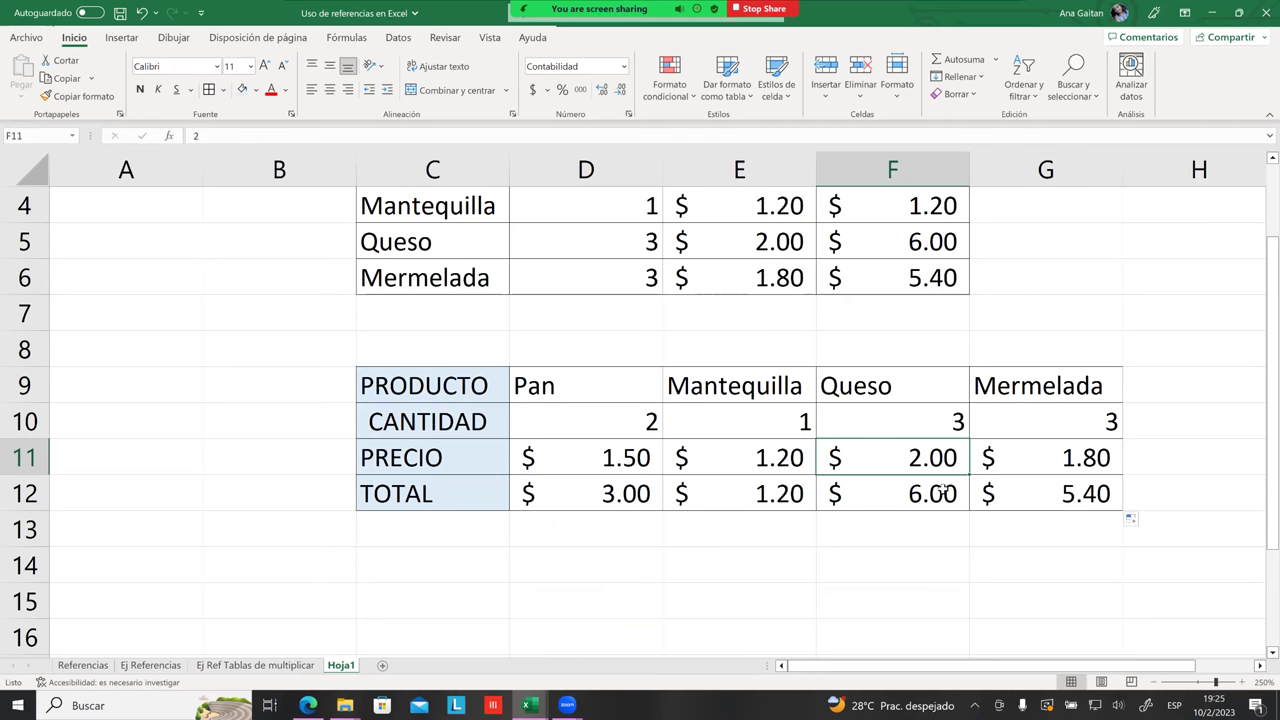
left_click(942, 489)
left_click(1040, 418)
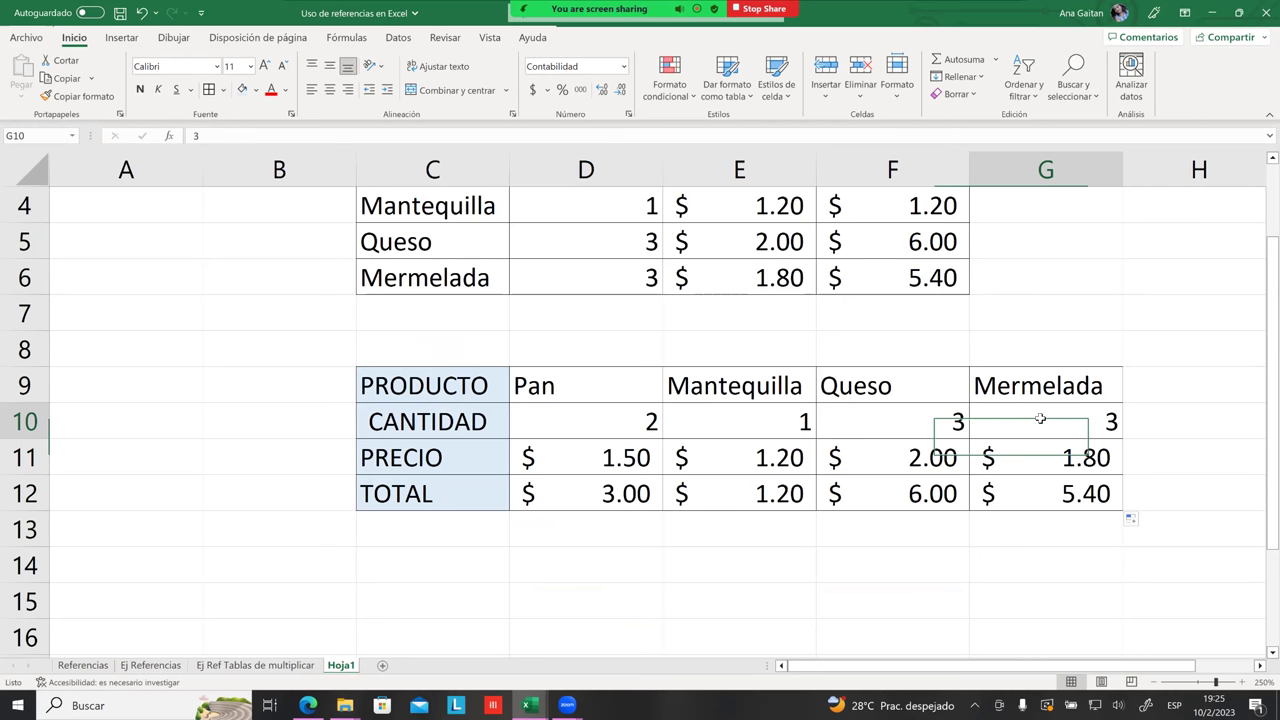
left_click(1075, 455)
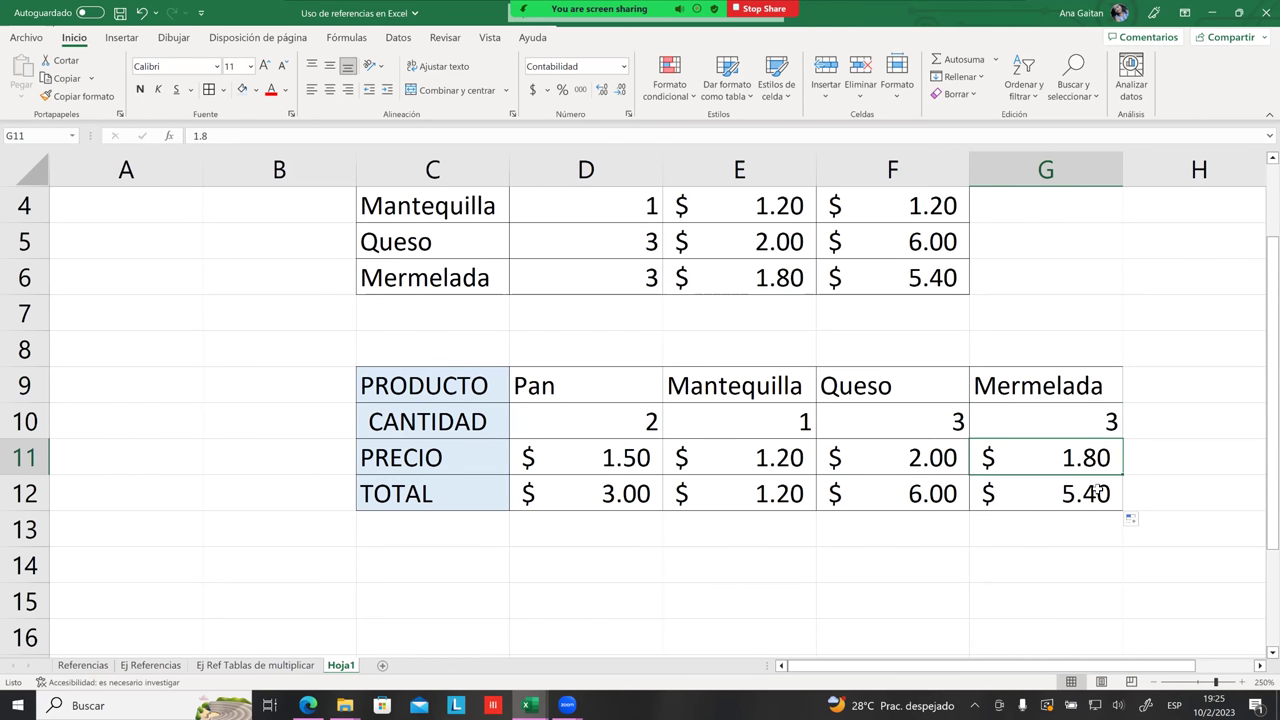
left_click(1090, 490)
left_click(992, 545)
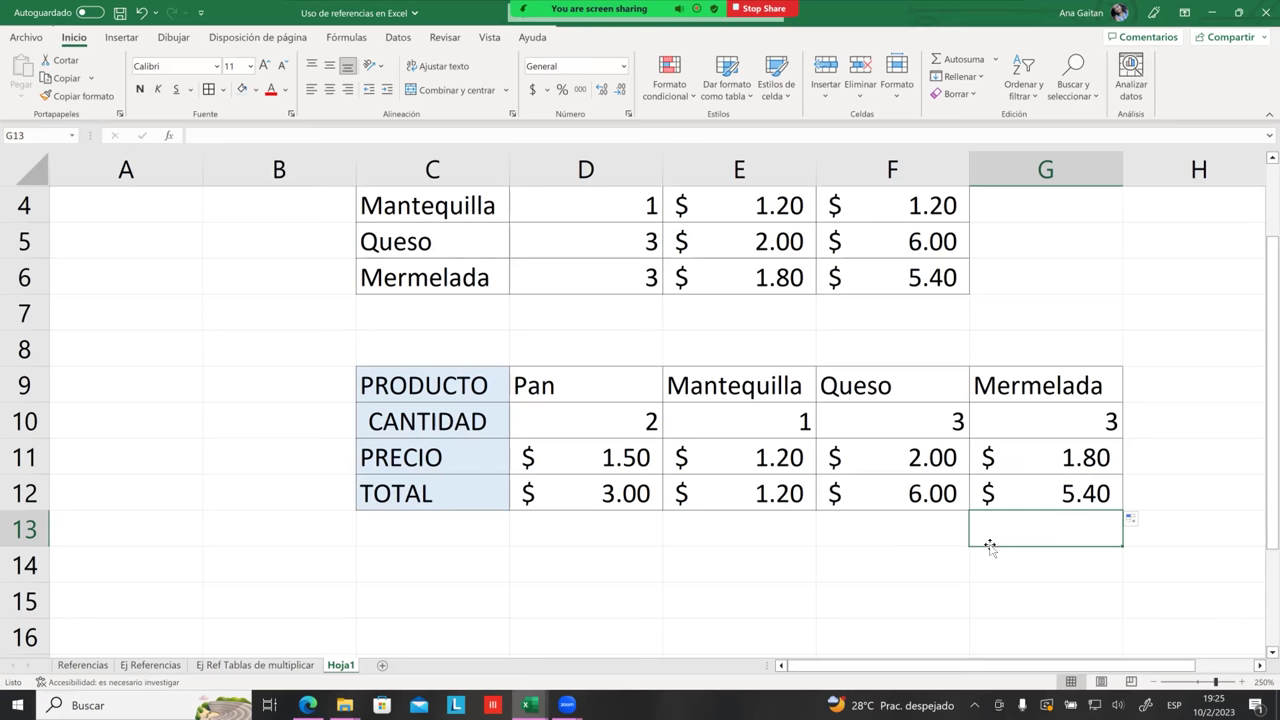
- Examine Pan's total formula in D12 and compare columns D to G of the transposed table
left_click(560, 496)
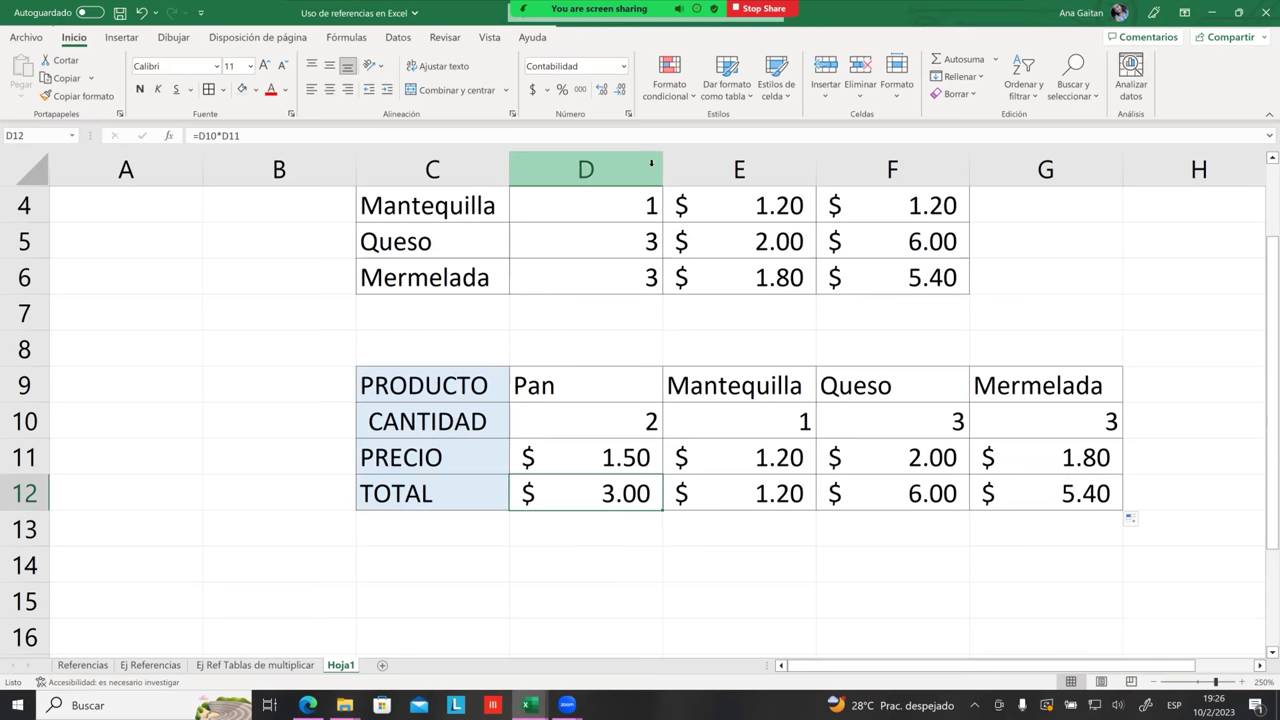
left_click(587, 168)
left_click(739, 168)
left_click(892, 168)
left_click(1045, 168)
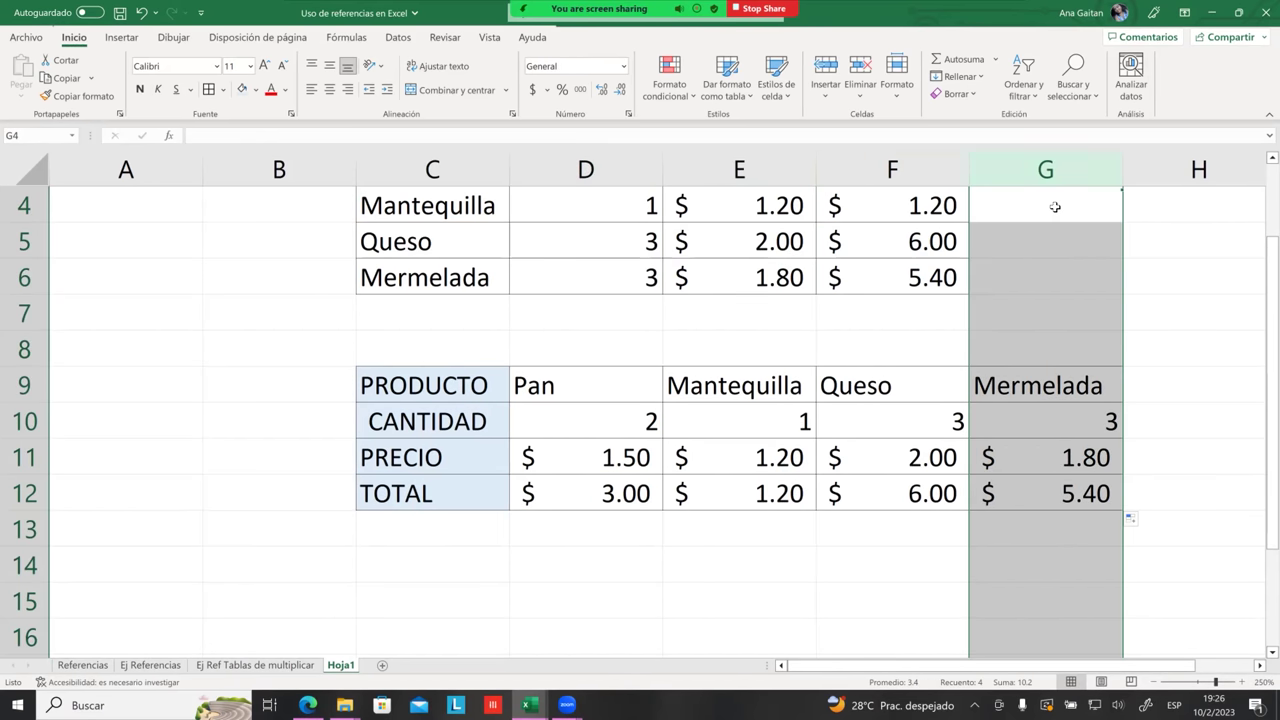
- Review how the row numbers change in the TOTAL formulas F3:F6 of the original table
scroll(1195, 385, "up", 1)
left_click(880, 373)
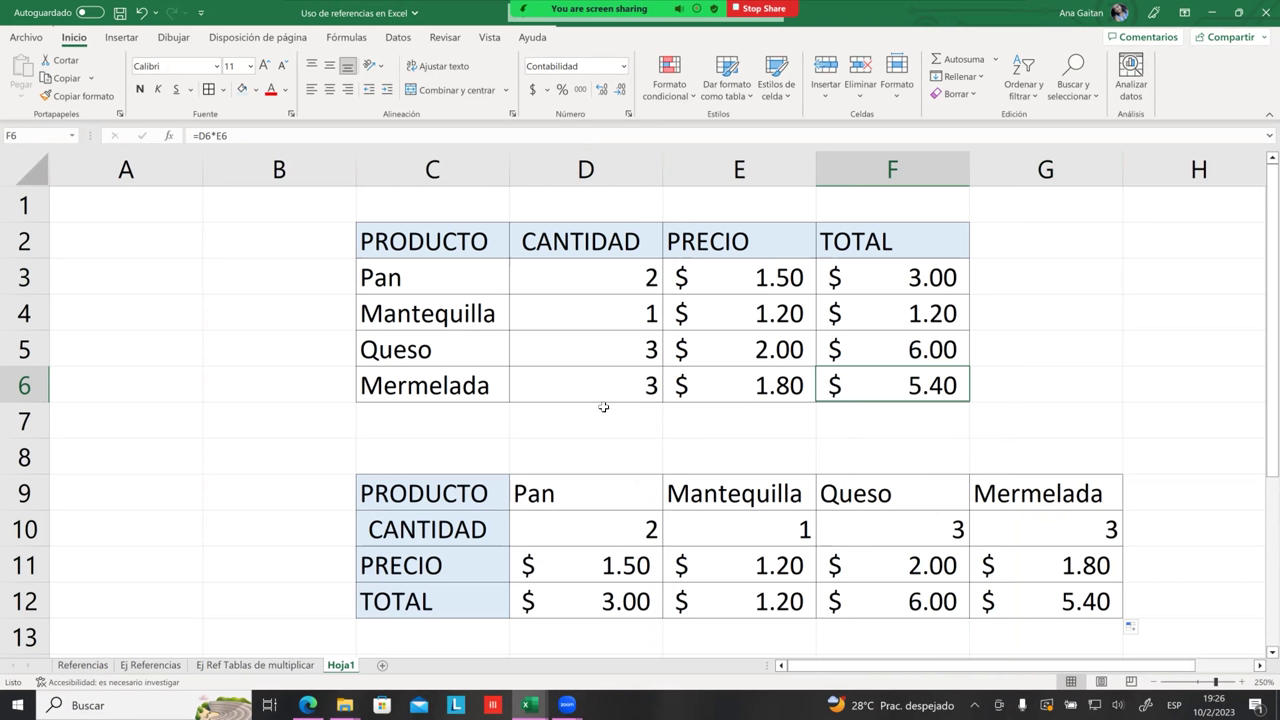
left_click(882, 282)
left_click(885, 301)
left_click(888, 275)
left_click(894, 299)
left_click(894, 277)
left_click(916, 316)
left_click(918, 290)
left_click(920, 304)
left_click(928, 340)
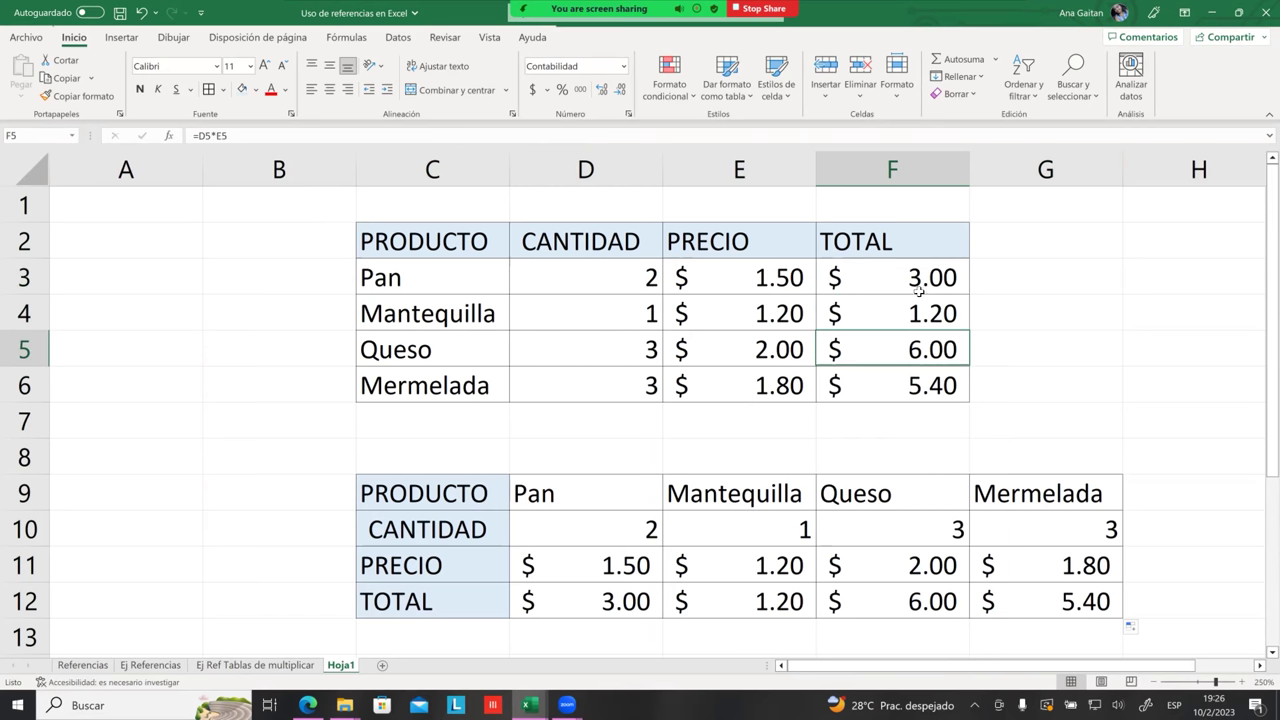
left_click(914, 282)
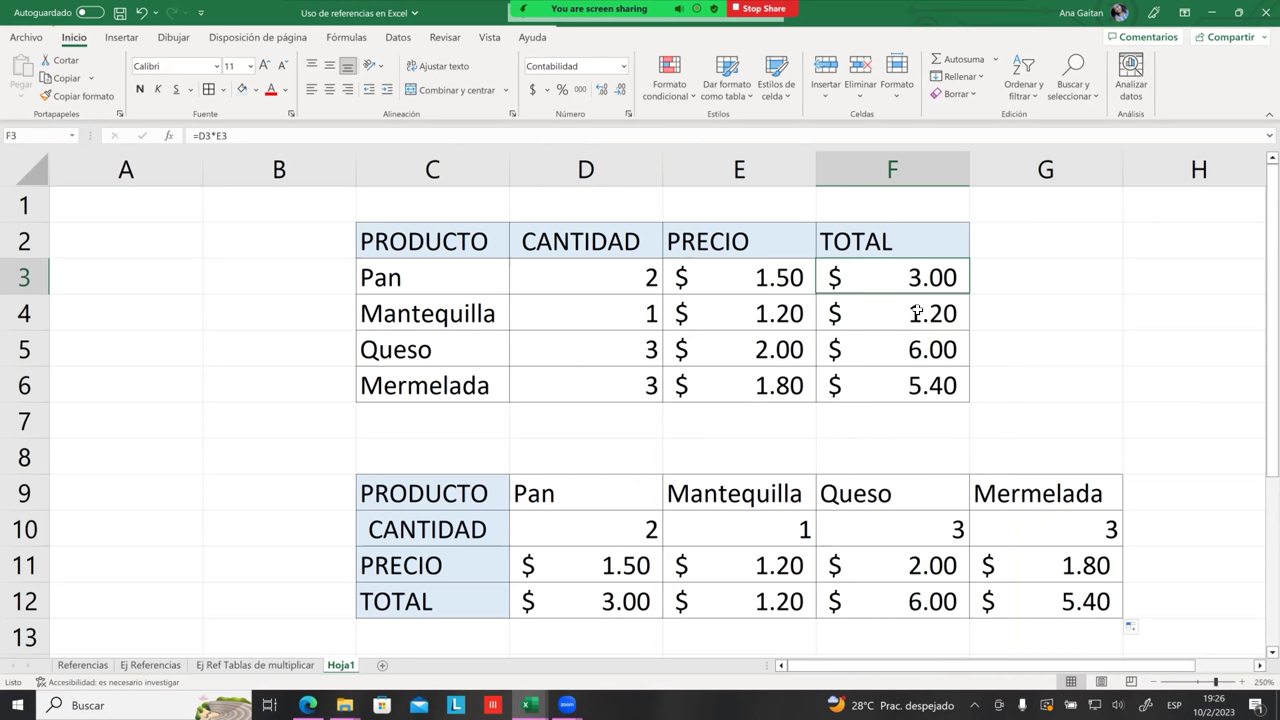
left_click(918, 314)
left_click(916, 358)
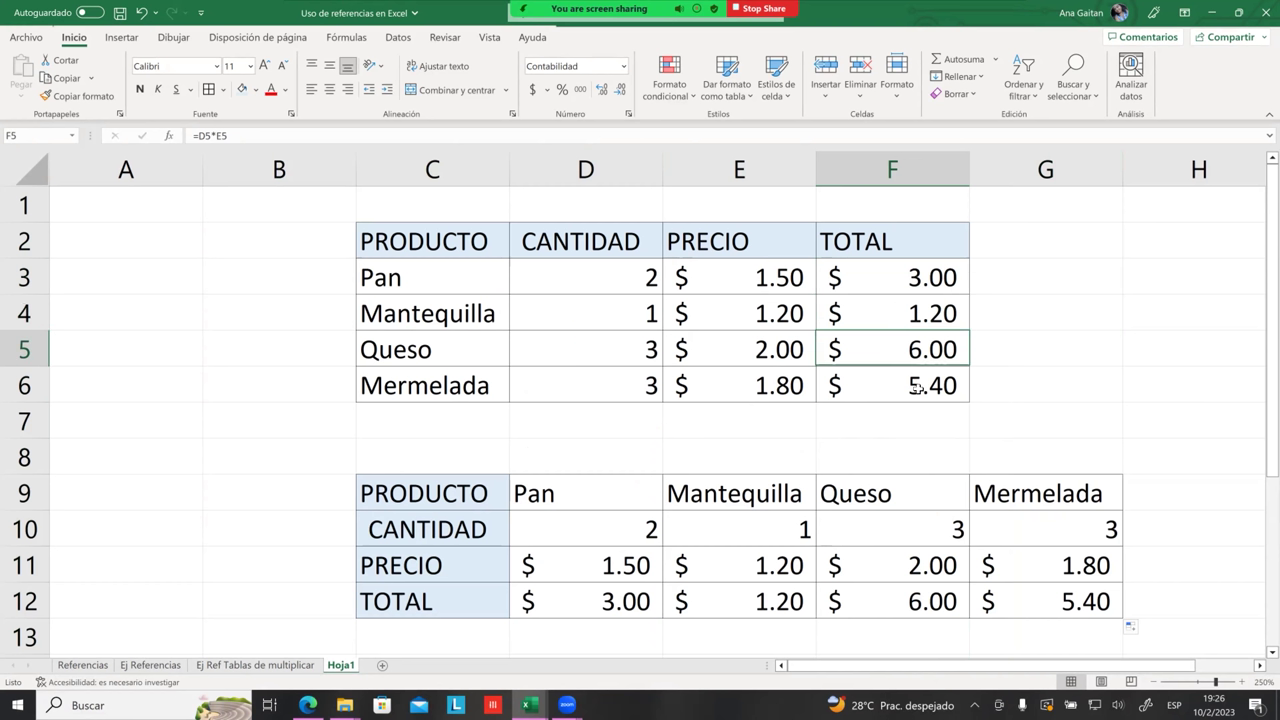
left_click(918, 390)
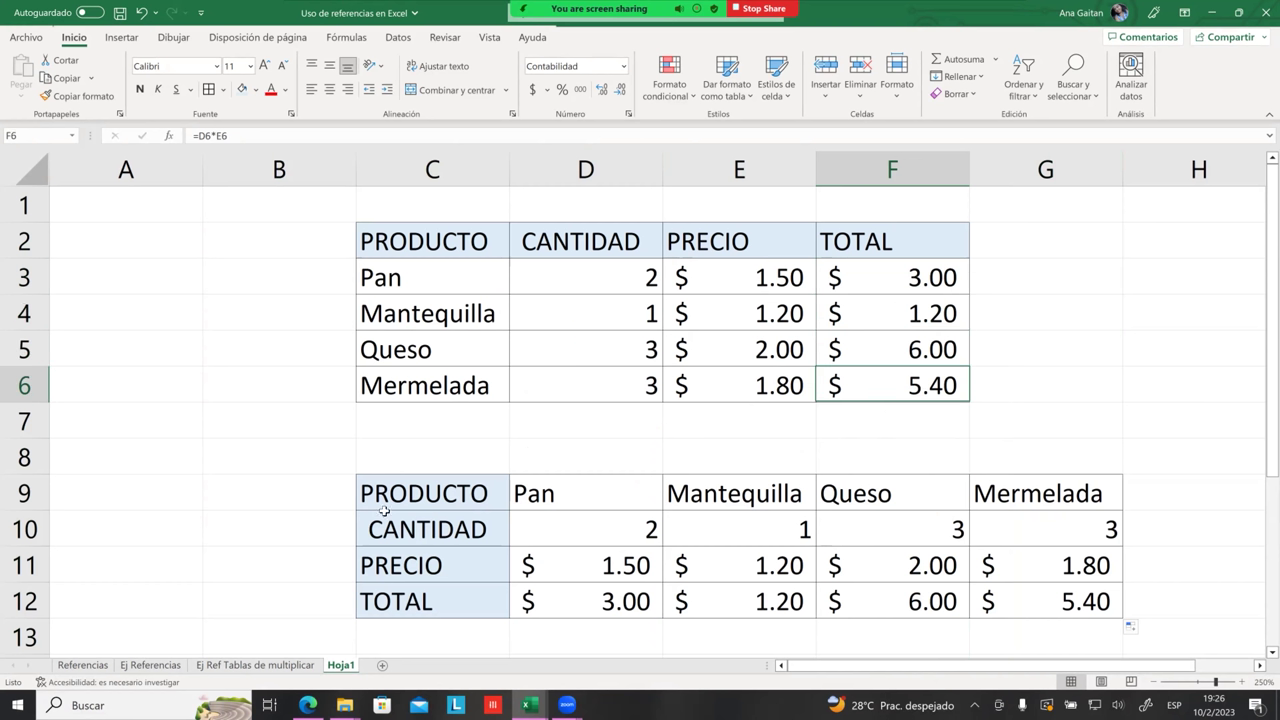
scroll(684, 478, "down", 1)
scroll(894, 358, "up", 1)
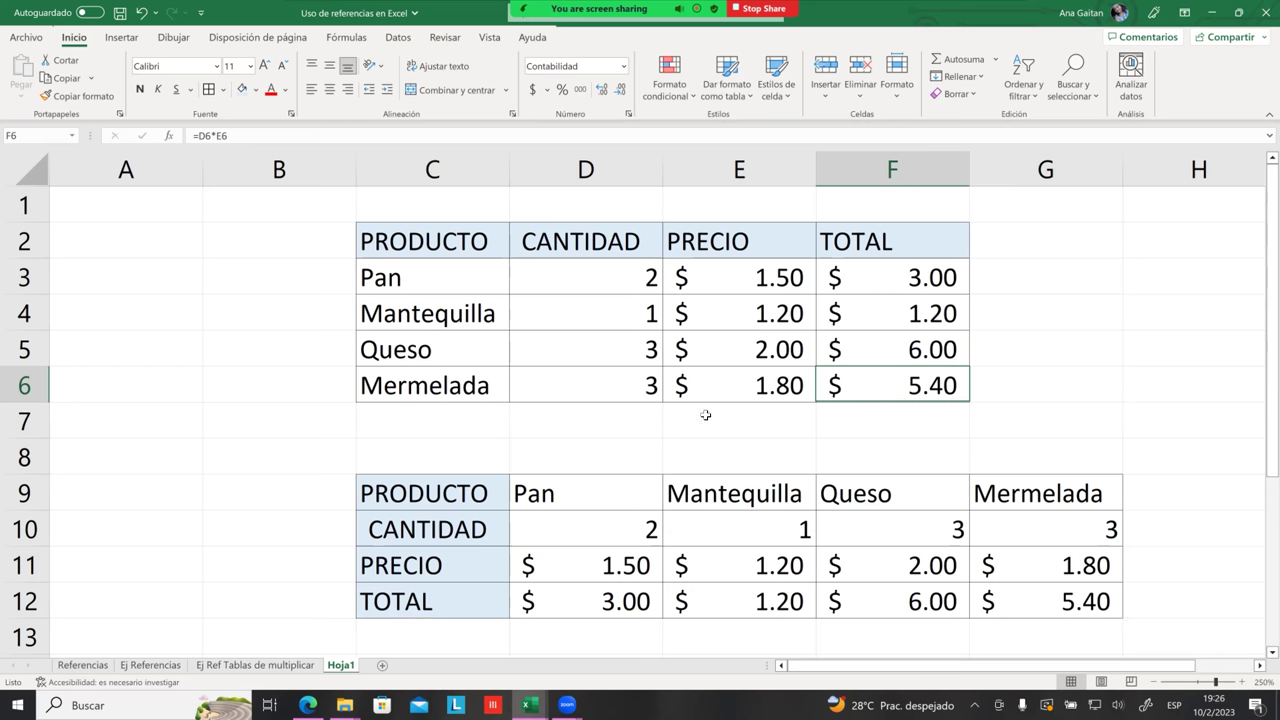
scroll(767, 438, "down", 1)
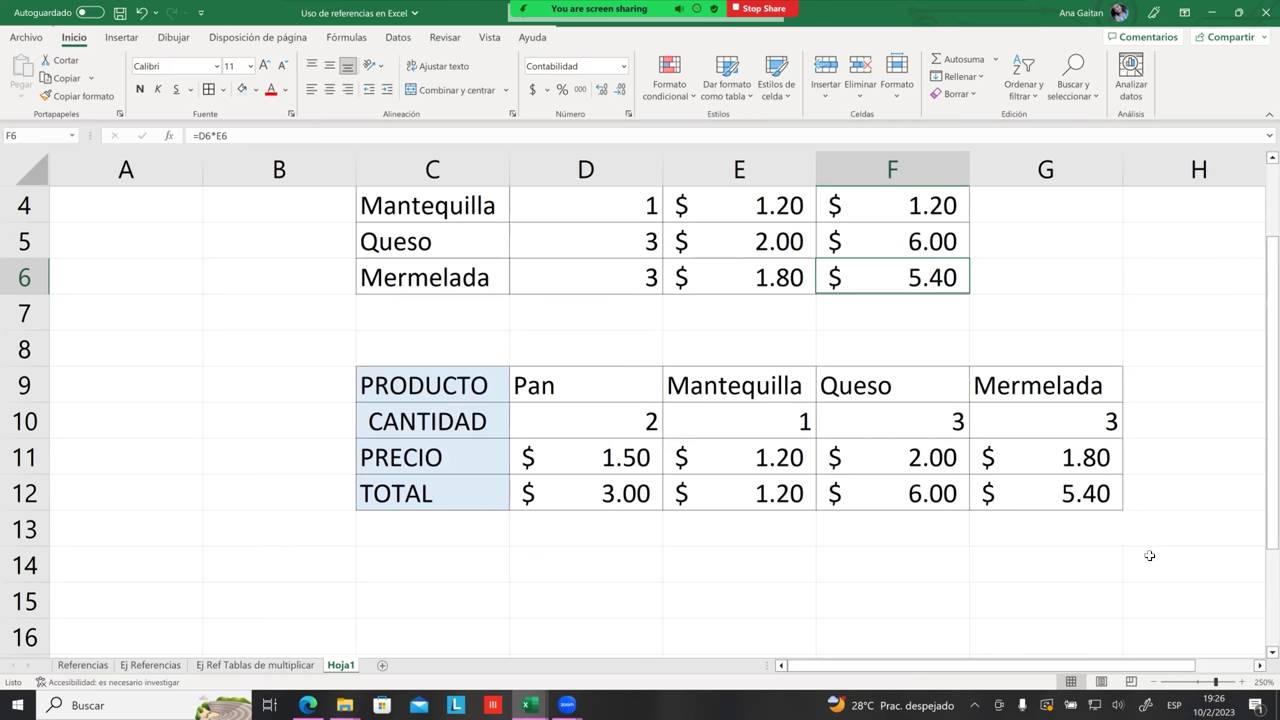
scroll(1149, 557, "up", 1)
left_click(1046, 446)
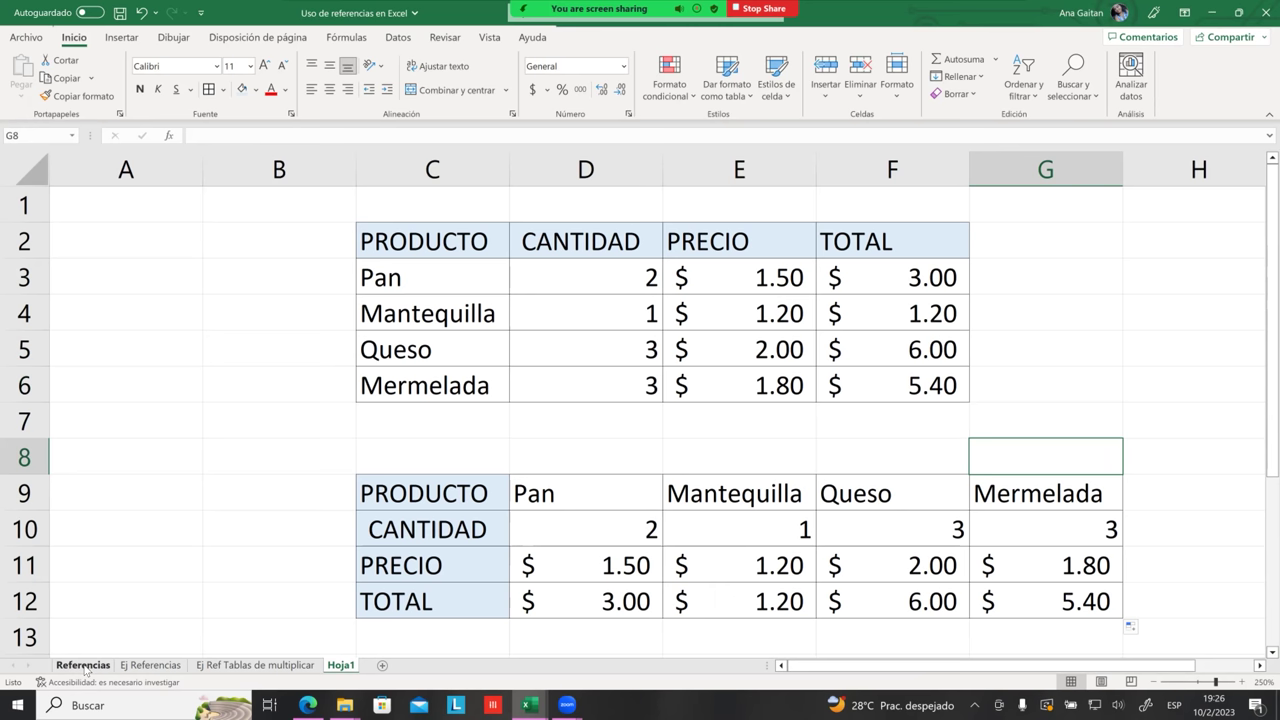
left_click(569, 466)
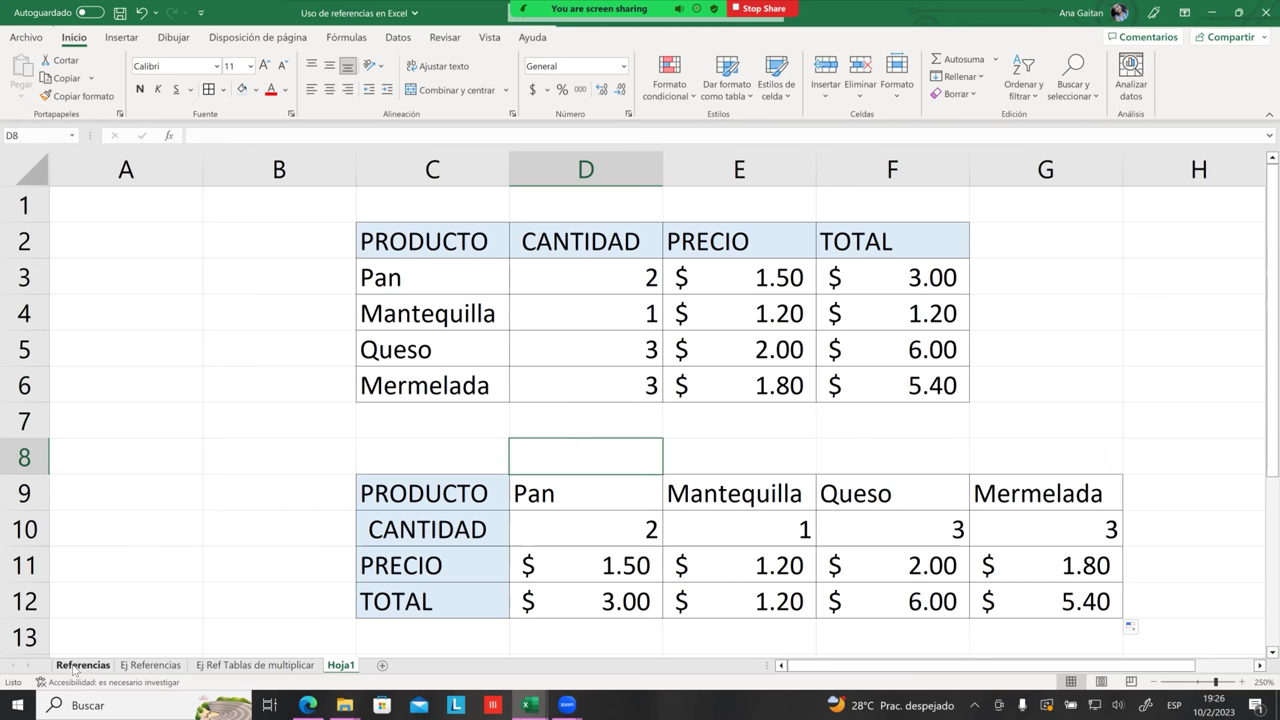
- Open the Referencias sheet and look over its sections on relative references, absolute references in rows and absolute references in columns
left_click(73, 668)
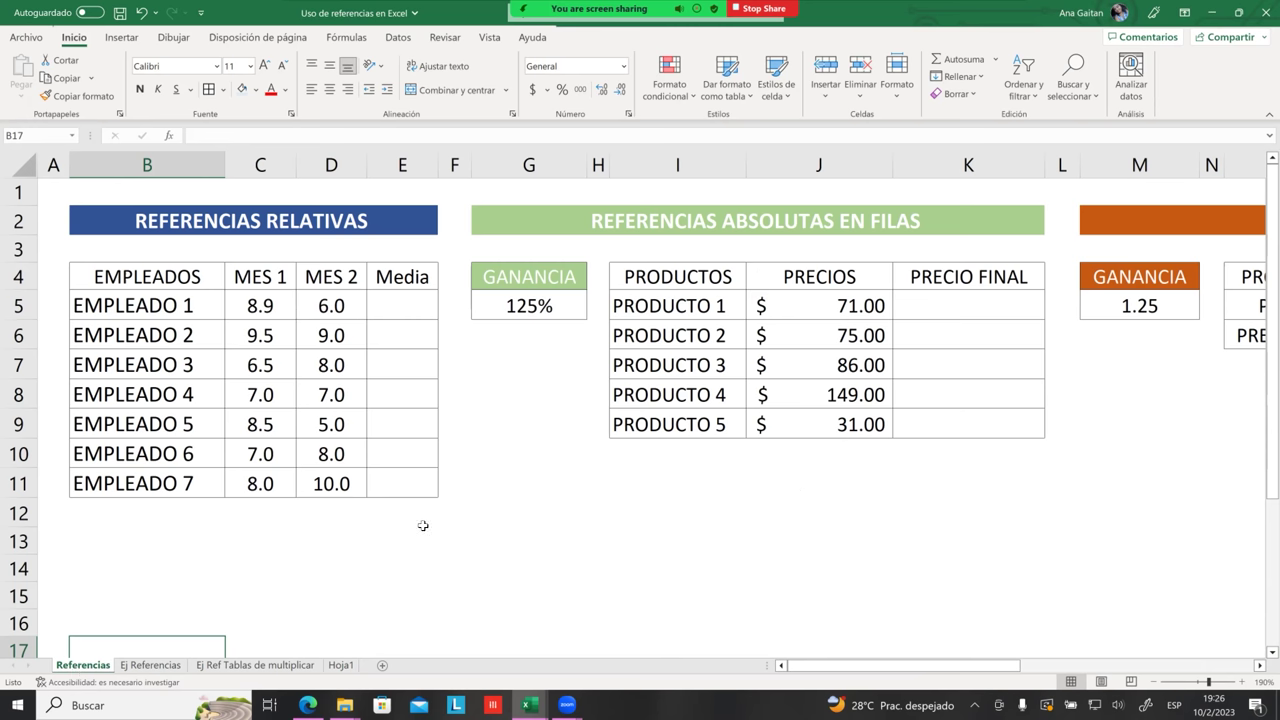
left_click(250, 222)
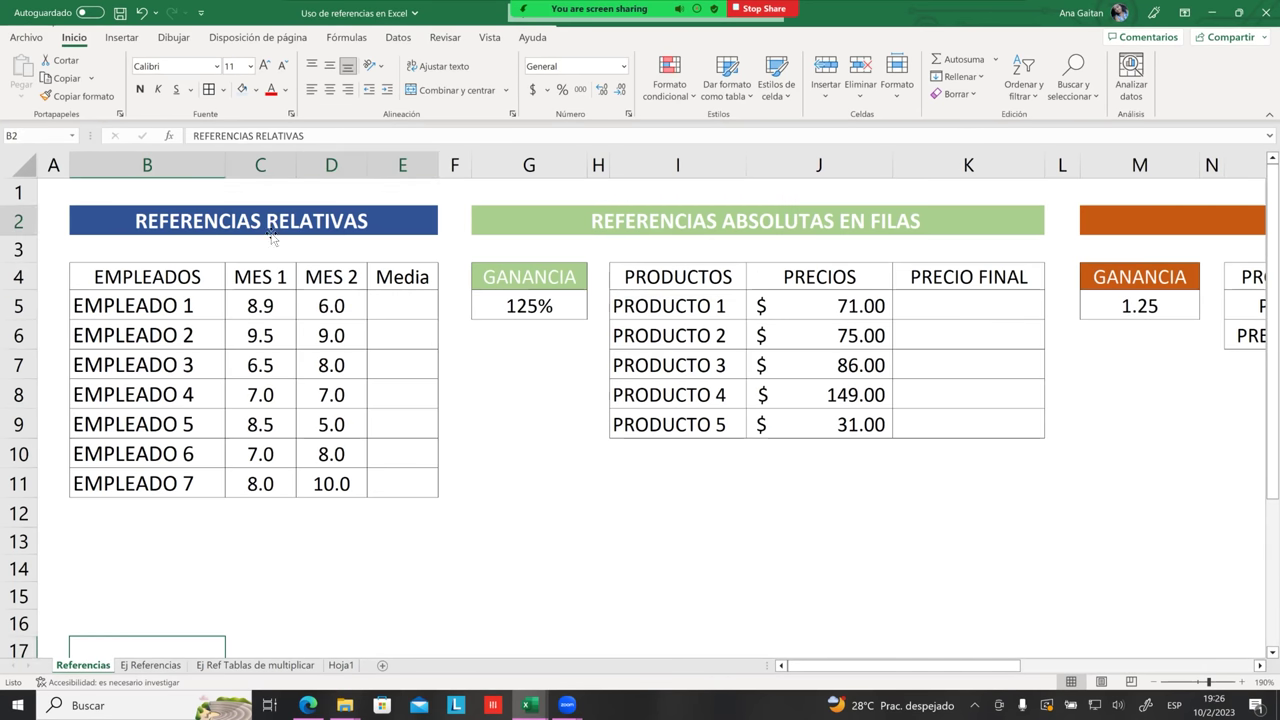
left_click(846, 228)
left_click_drag(1260, 667, 1260, 667)
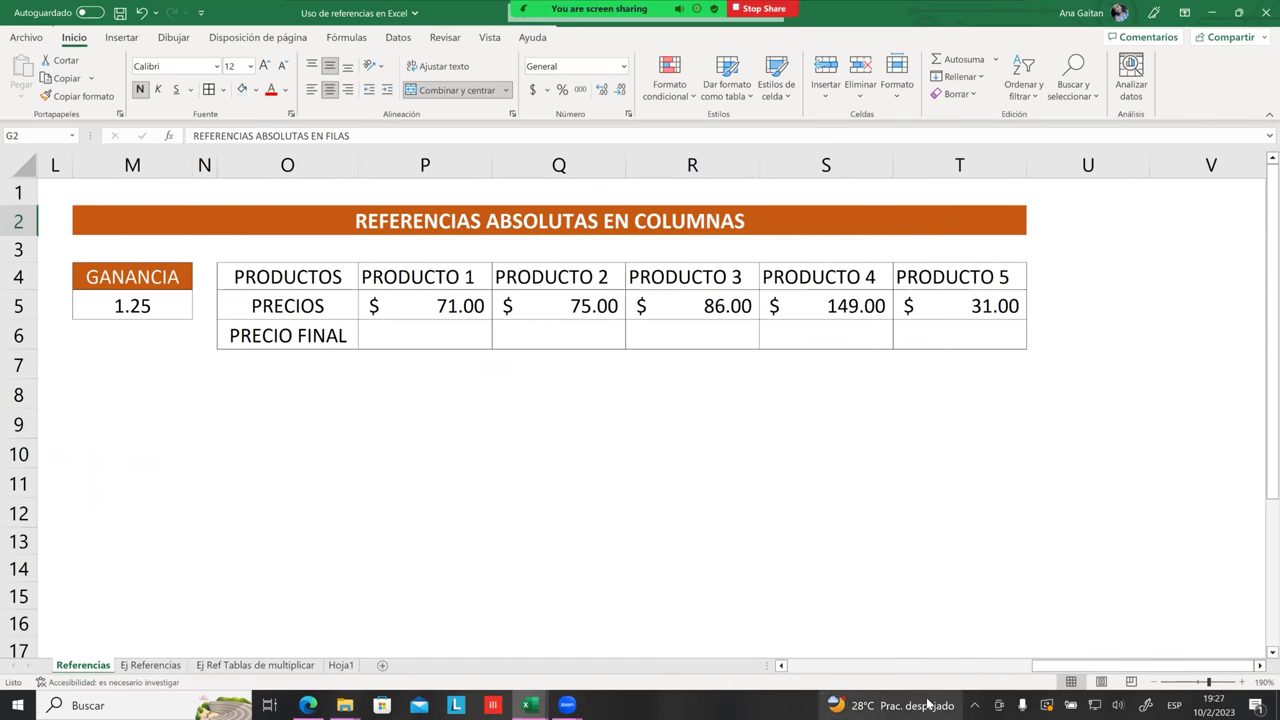
left_click_drag(1035, 666, 884, 666)
left_click(800, 222, "shift")
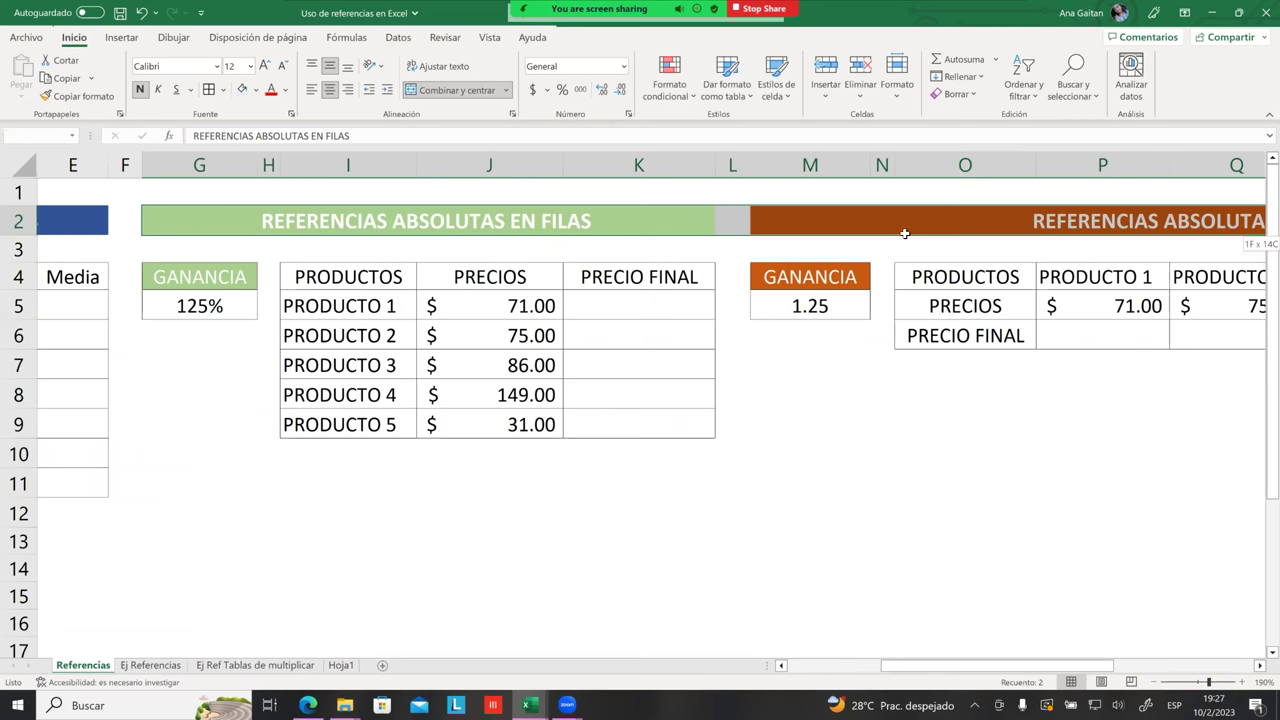
left_click(946, 431)
left_click_drag(946, 667, 853, 667)
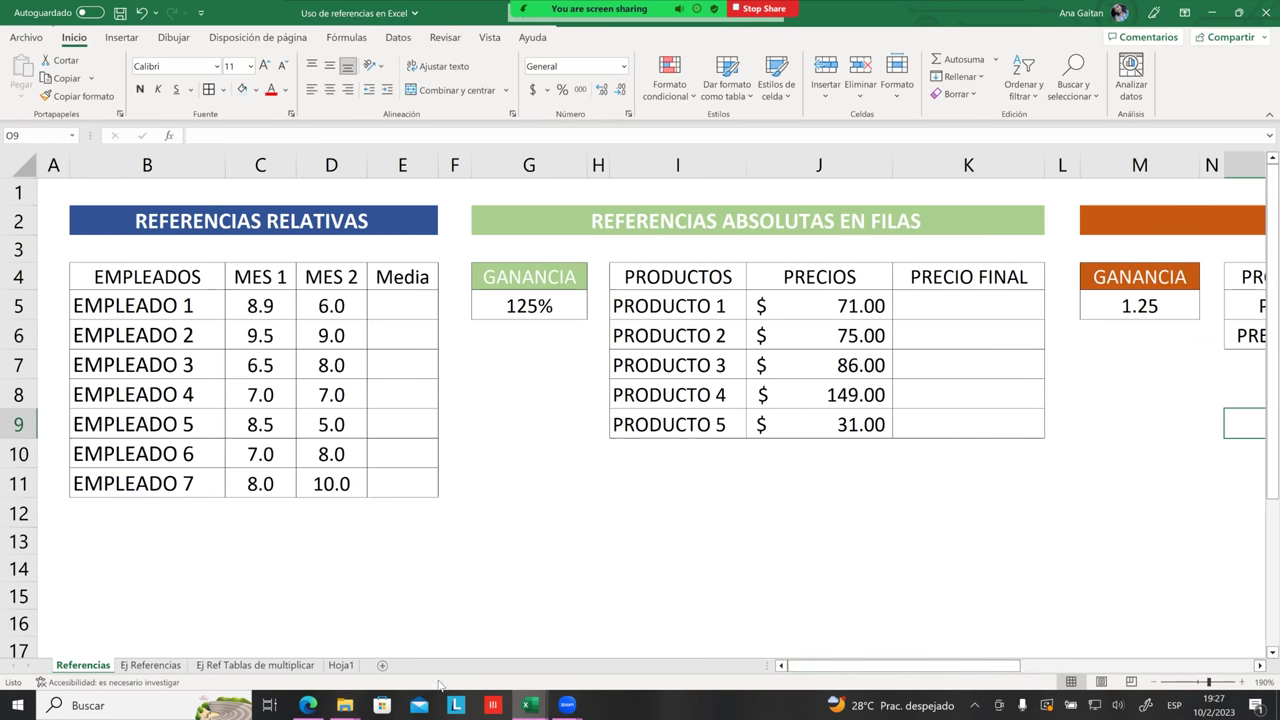
- Examine the GANANCIA cells G4:G5 in the section on absolute references in rows
left_click(567, 488)
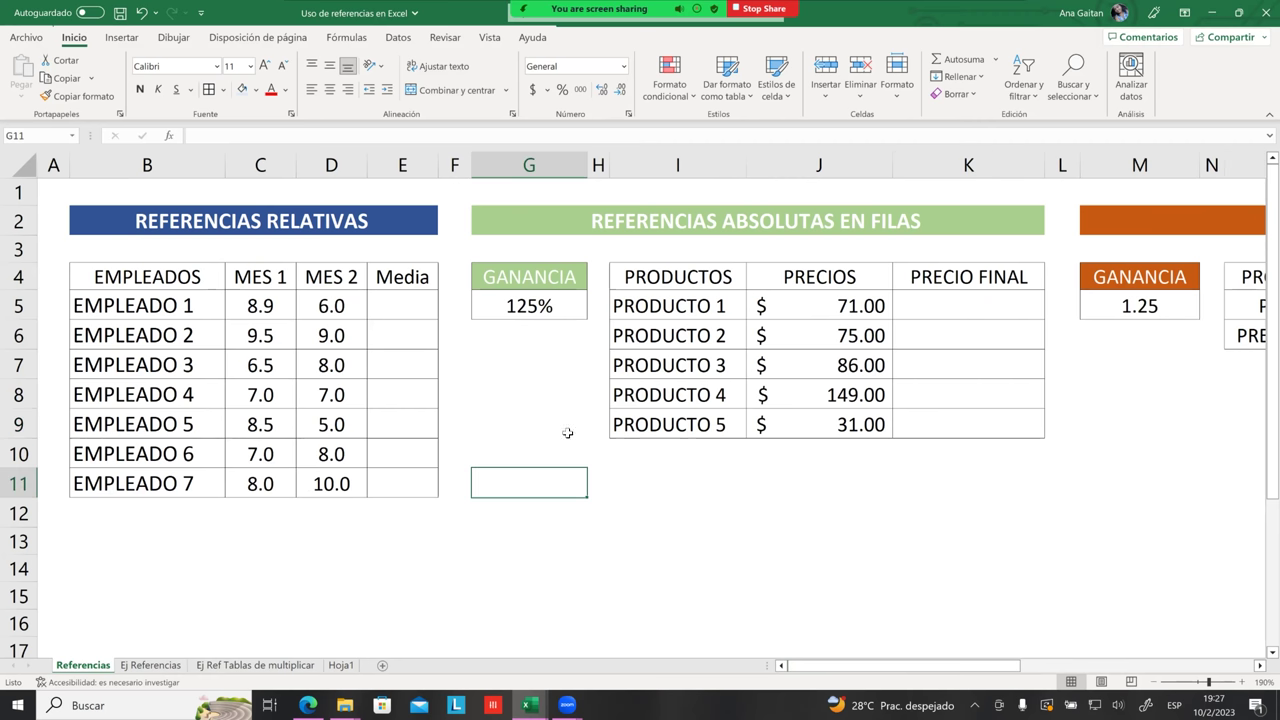
left_click_drag(551, 277, 538, 300)
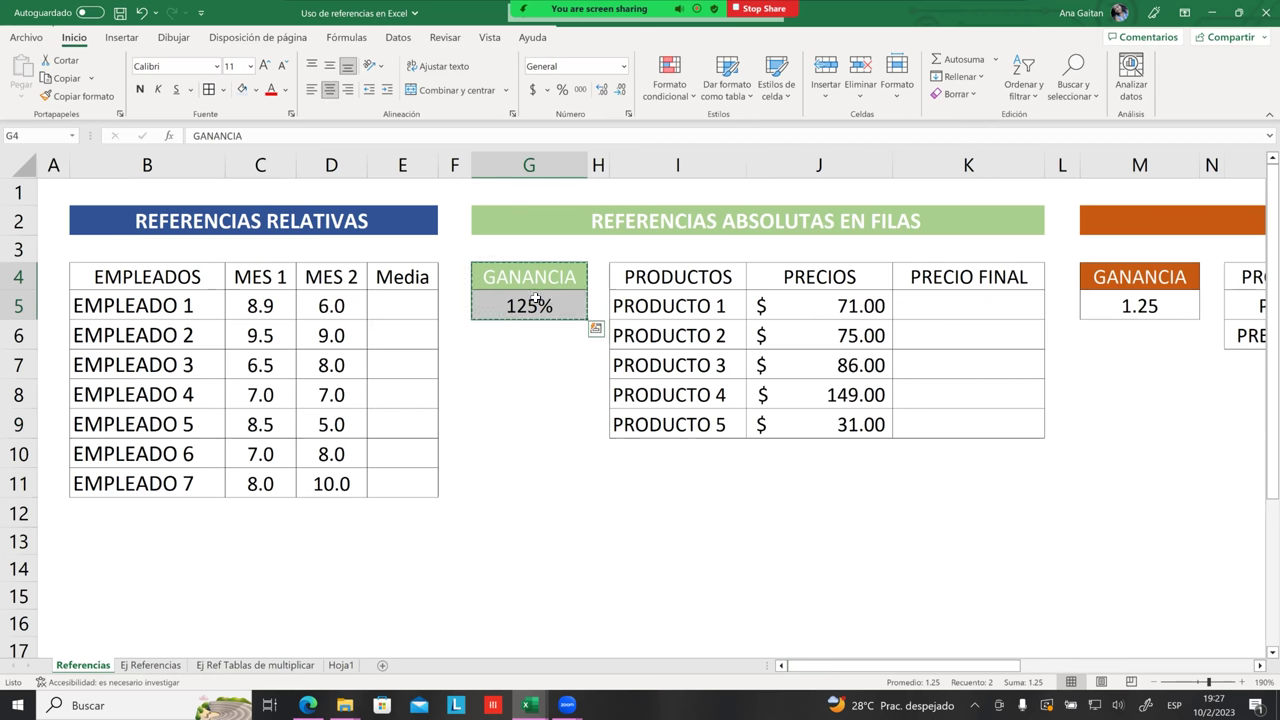
key("Escape")
left_click(504, 396)
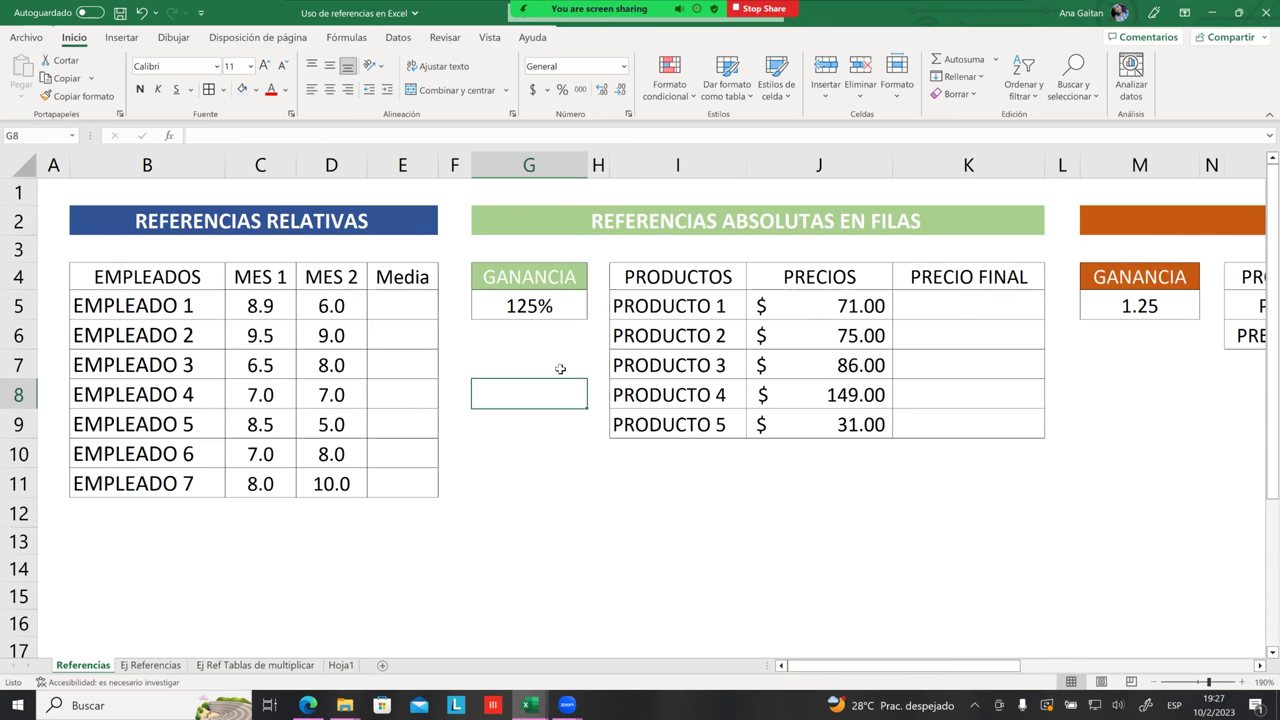
- Focus on the REFERENCIAS RELATIVAS table at 250% zoom and examine its headings EMPLEADOS, MES 1, MES 2 and Media
left_click(310, 336)
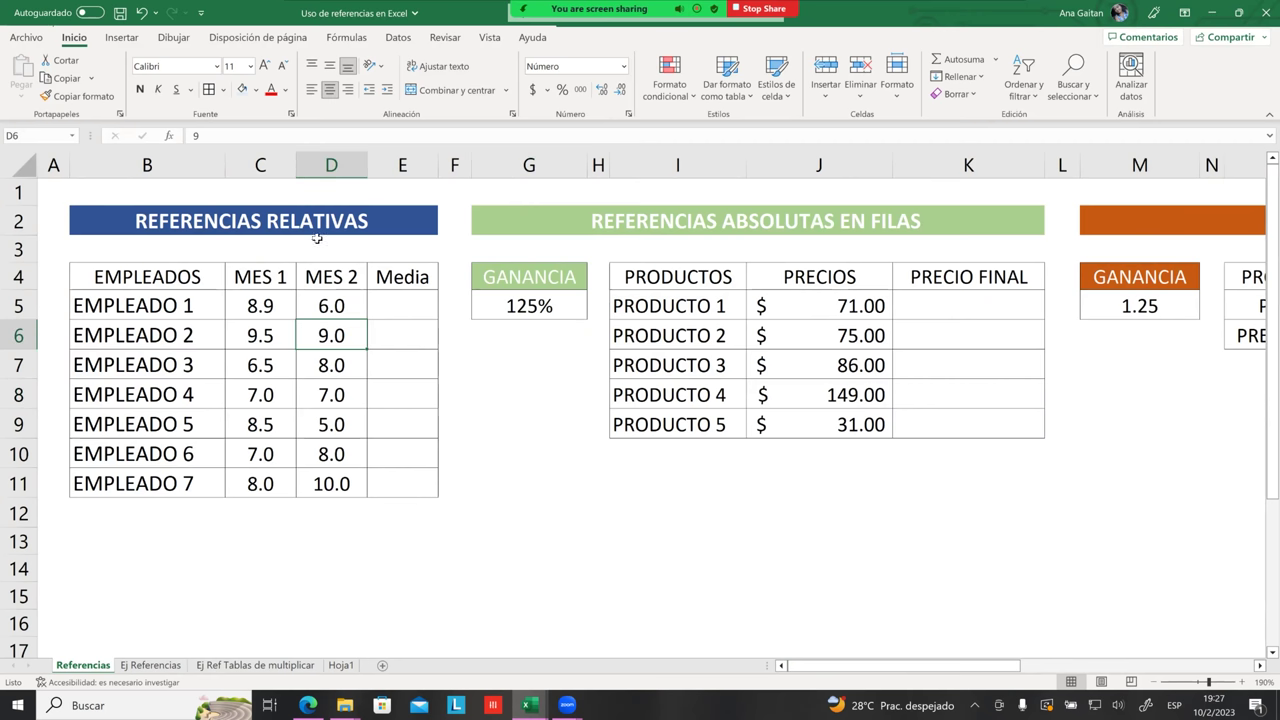
left_click_drag(54, 166, 430, 168)
scroll(495, 433, "up", 3, "ctrl")
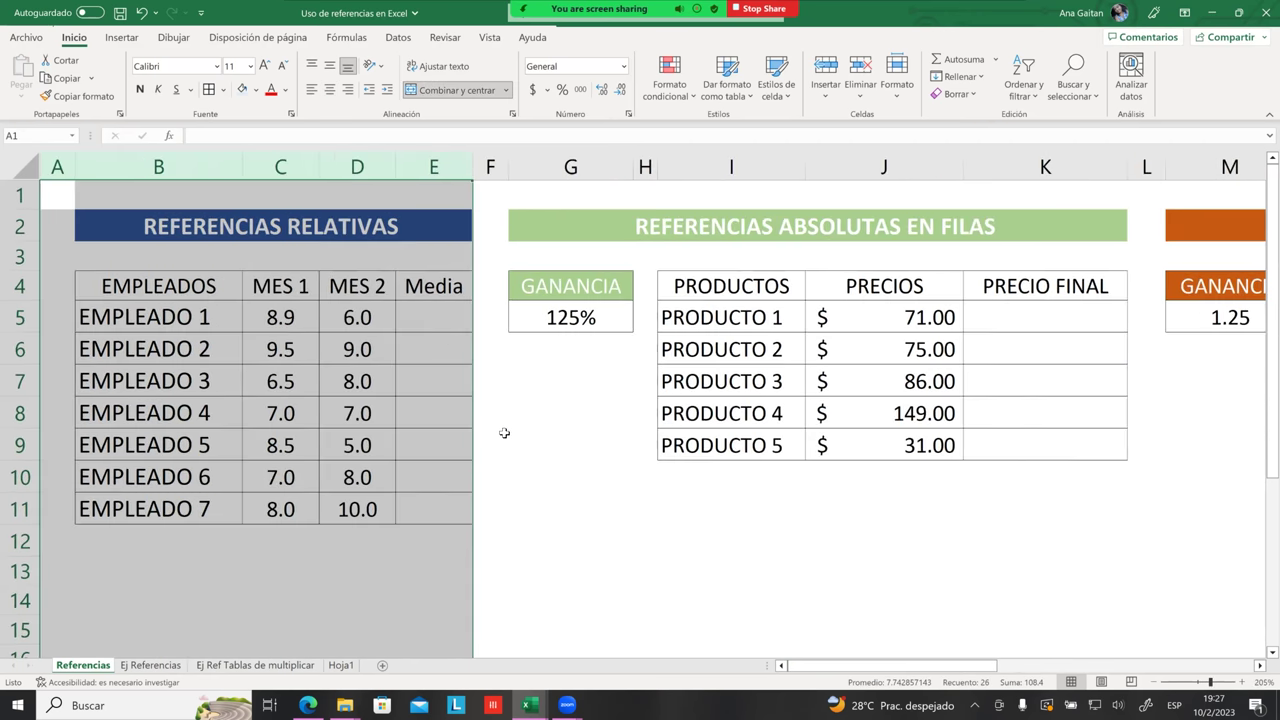
left_click(634, 449)
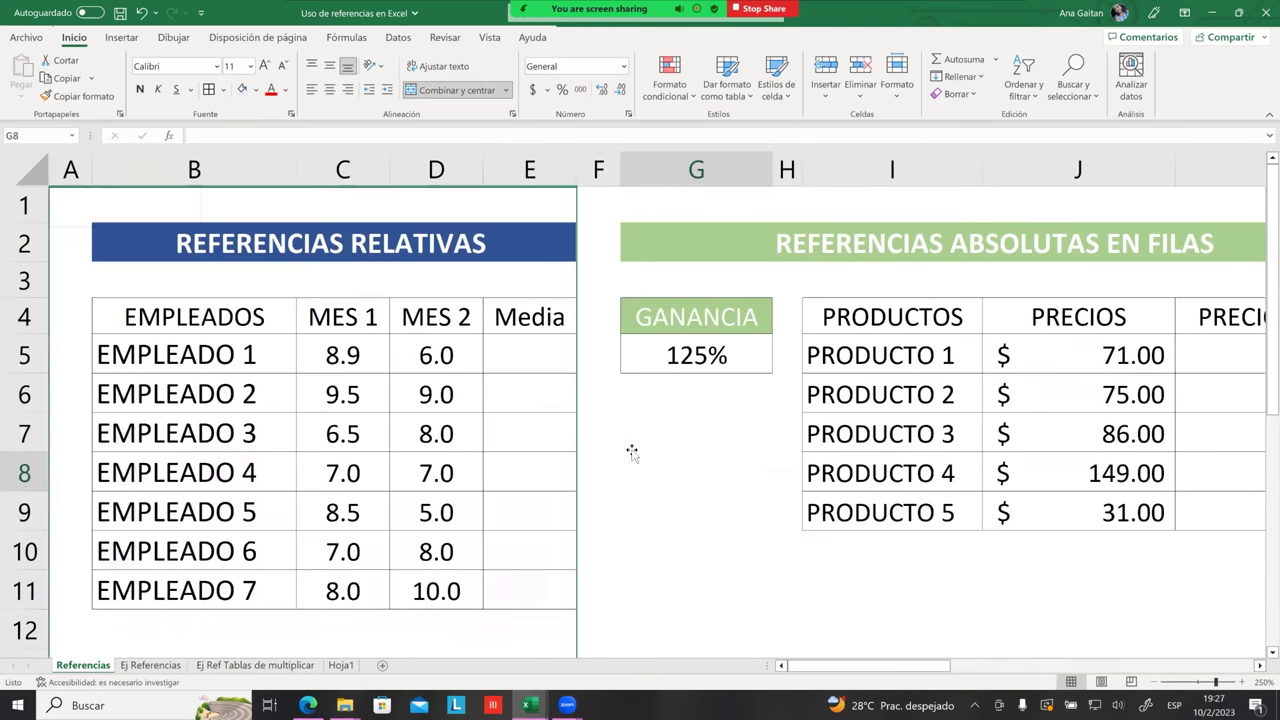
scroll(172, 314, "up", 1, "ctrl")
left_click(172, 314)
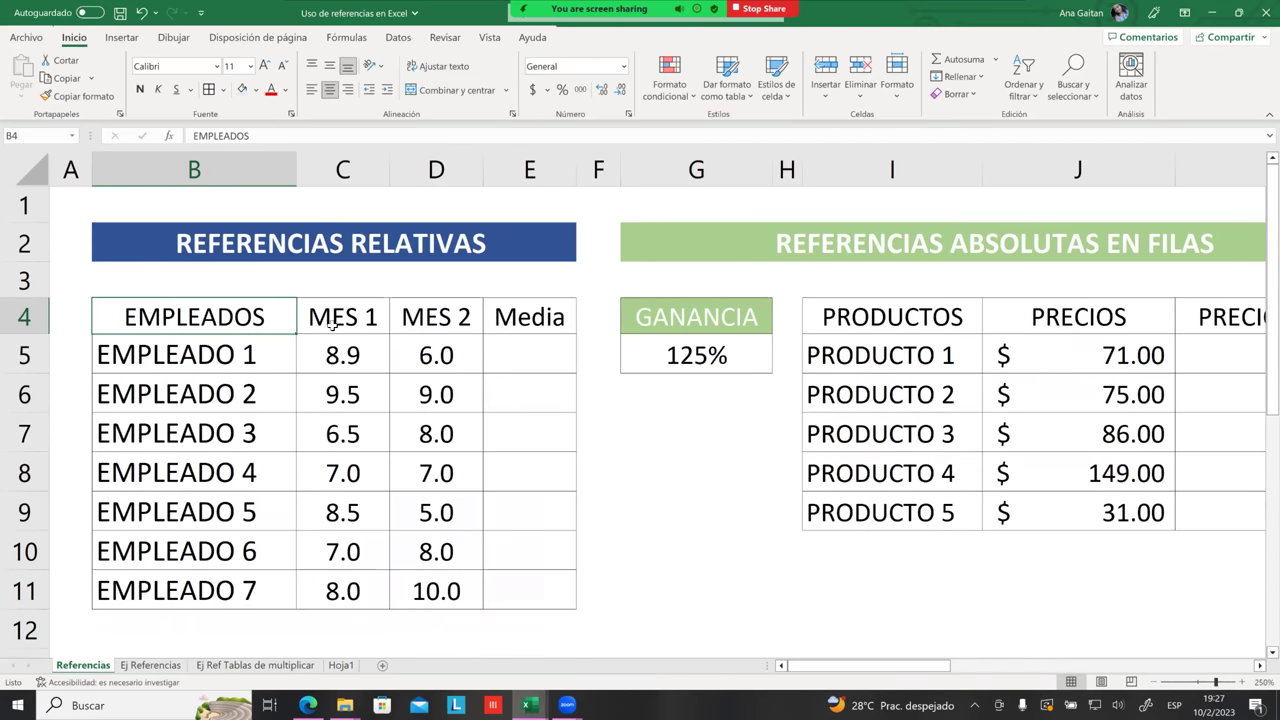
left_click(331, 322)
left_click(437, 321)
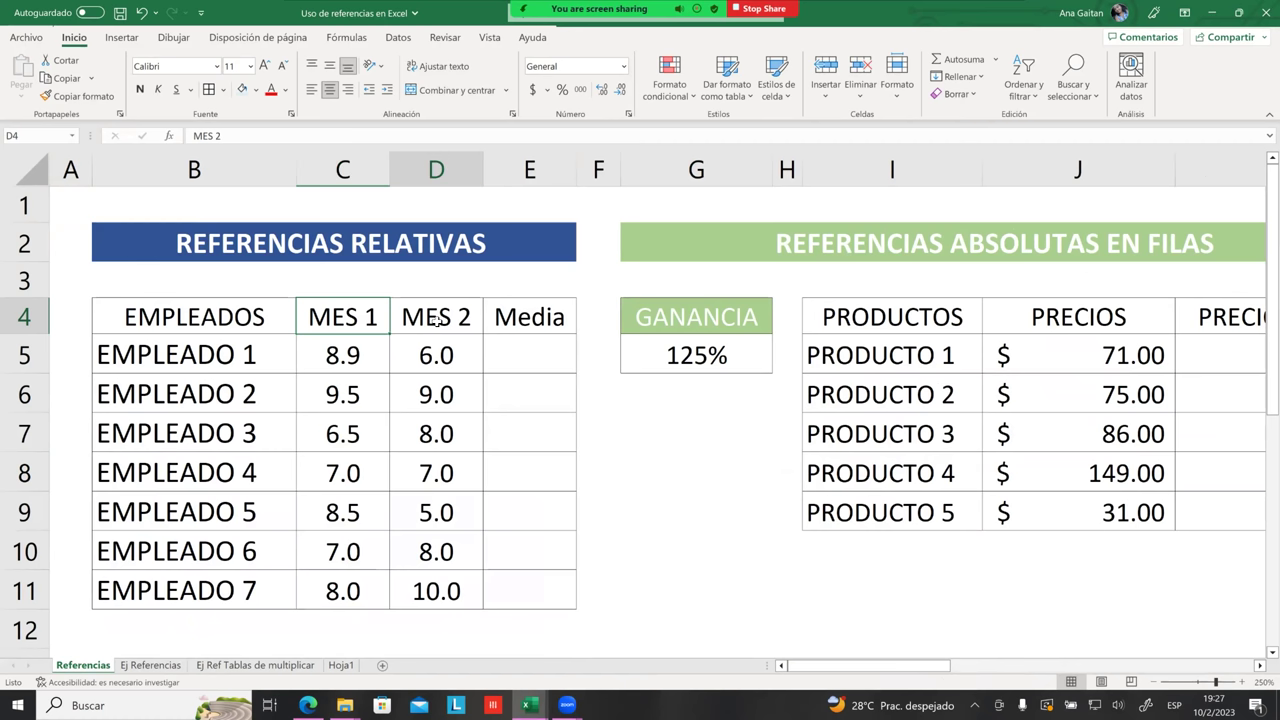
left_click(534, 318)
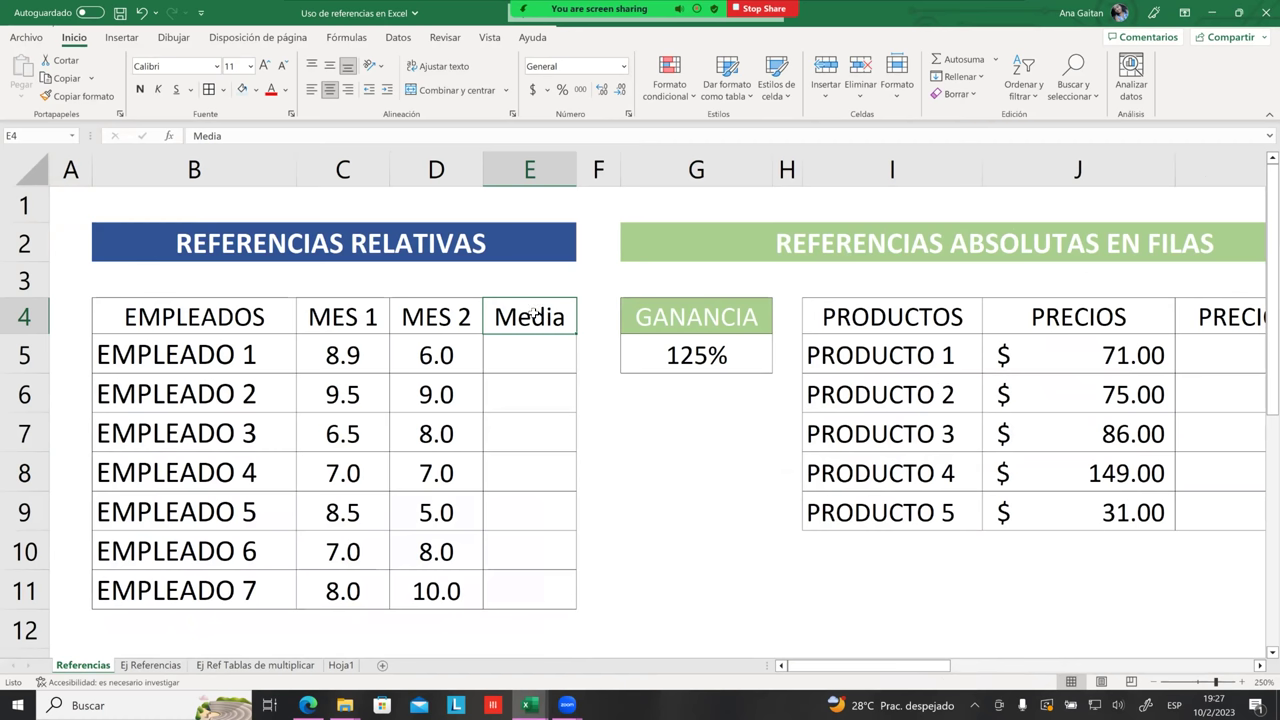
- Examine the employees' MES 1 and MES 2 values in C5:D11 and the Media column beside them
left_click(380, 368)
left_click(420, 358)
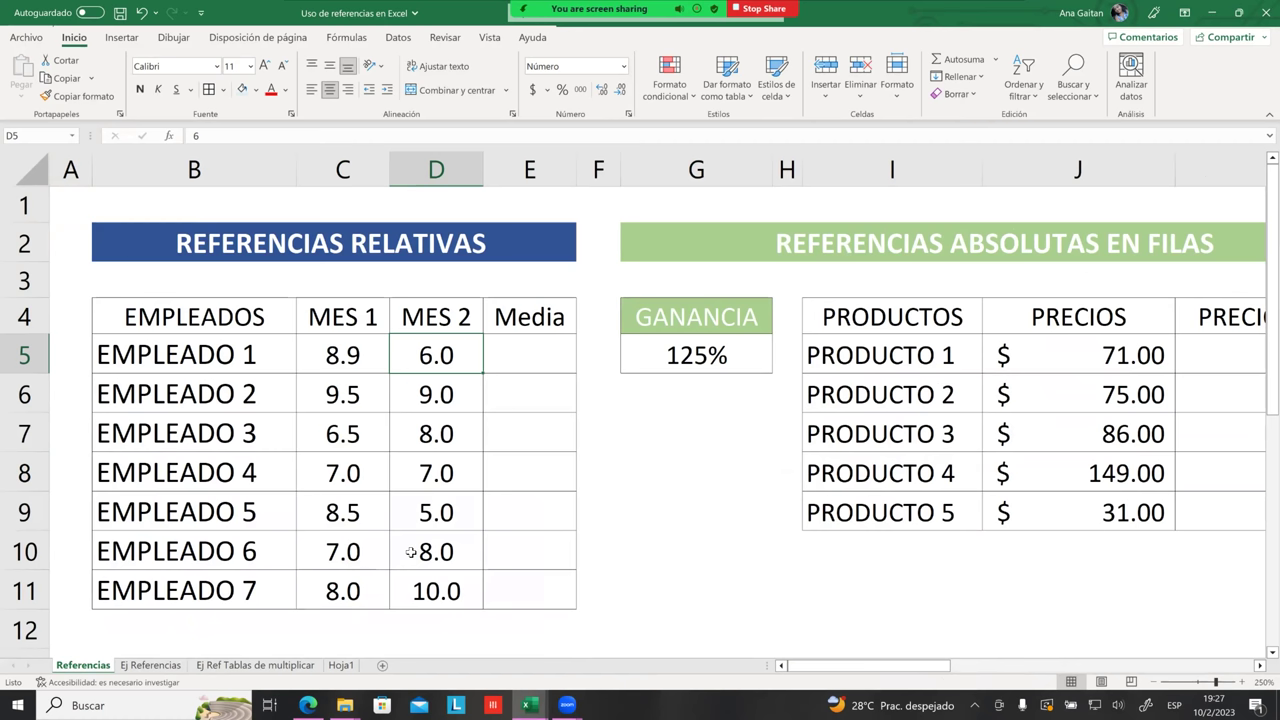
scroll(412, 534, "down", 1)
scroll(410, 382, "up", 1)
left_click_drag(350, 355, 418, 590)
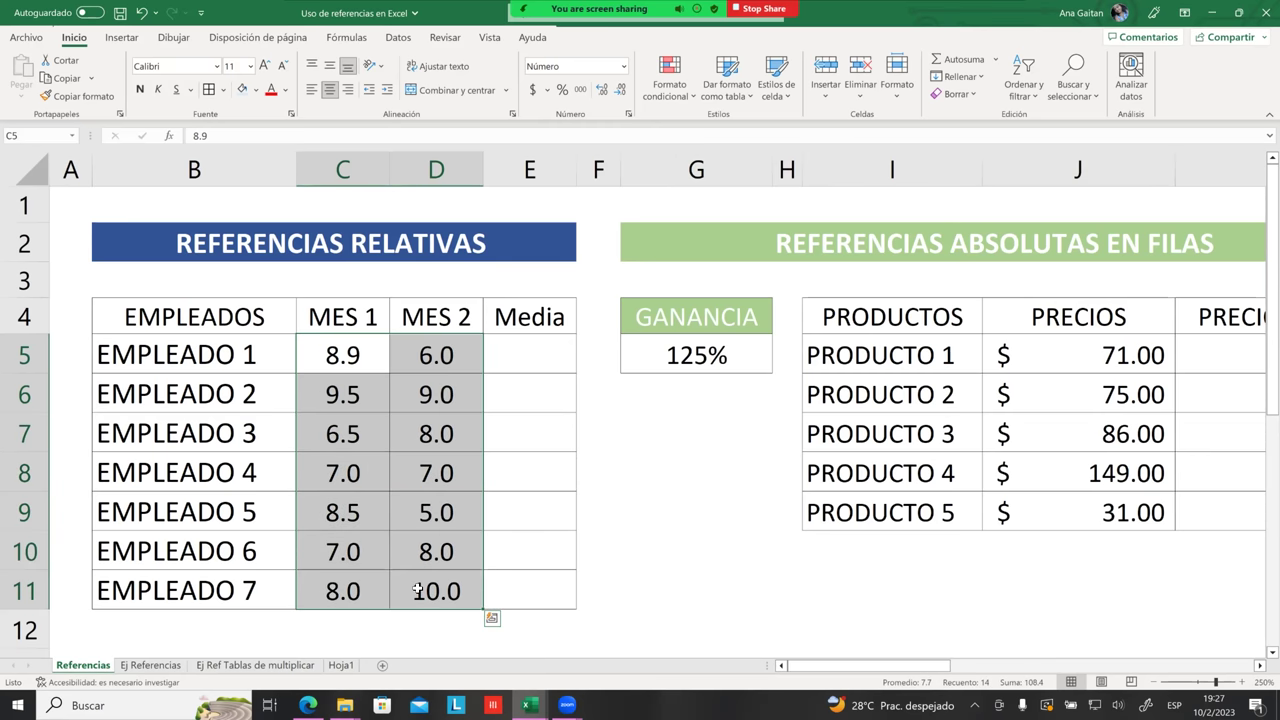
left_click(562, 547)
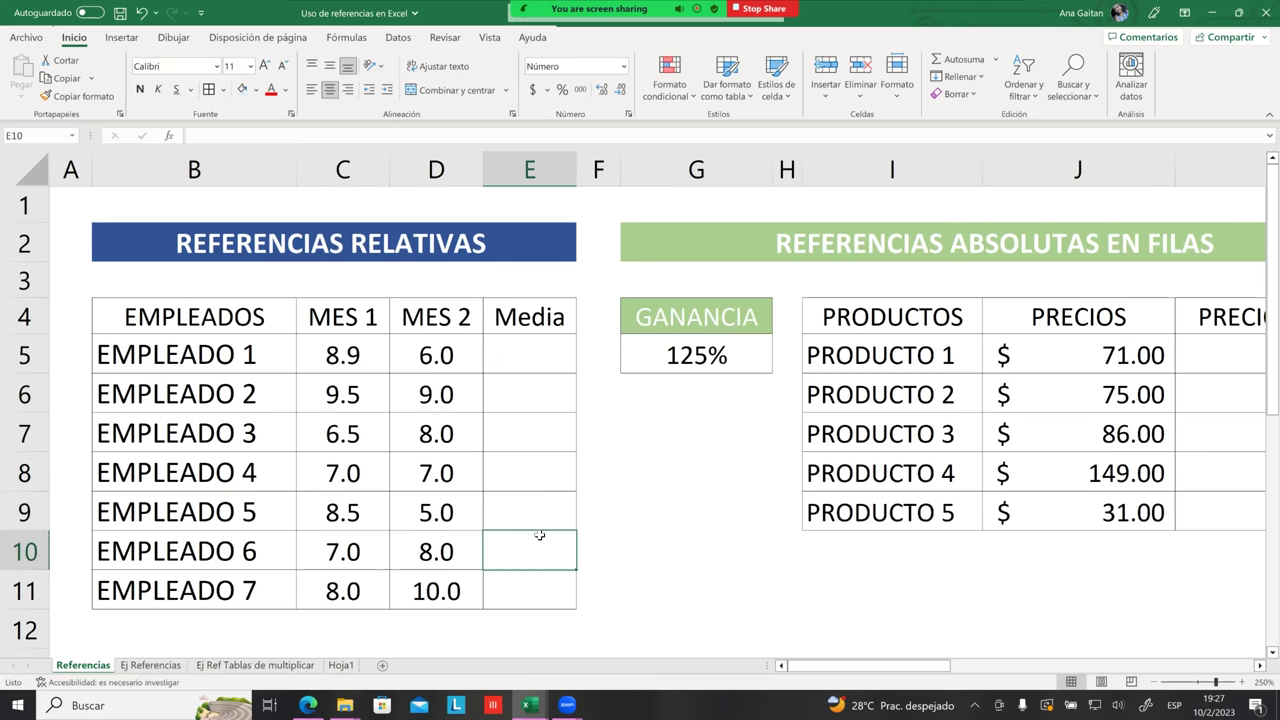
- Build the average formula =(C5+D5)/2 for EMPLEADO 1 in Media cell E5 from the MES 1 and MES 2 values
left_click(515, 354)
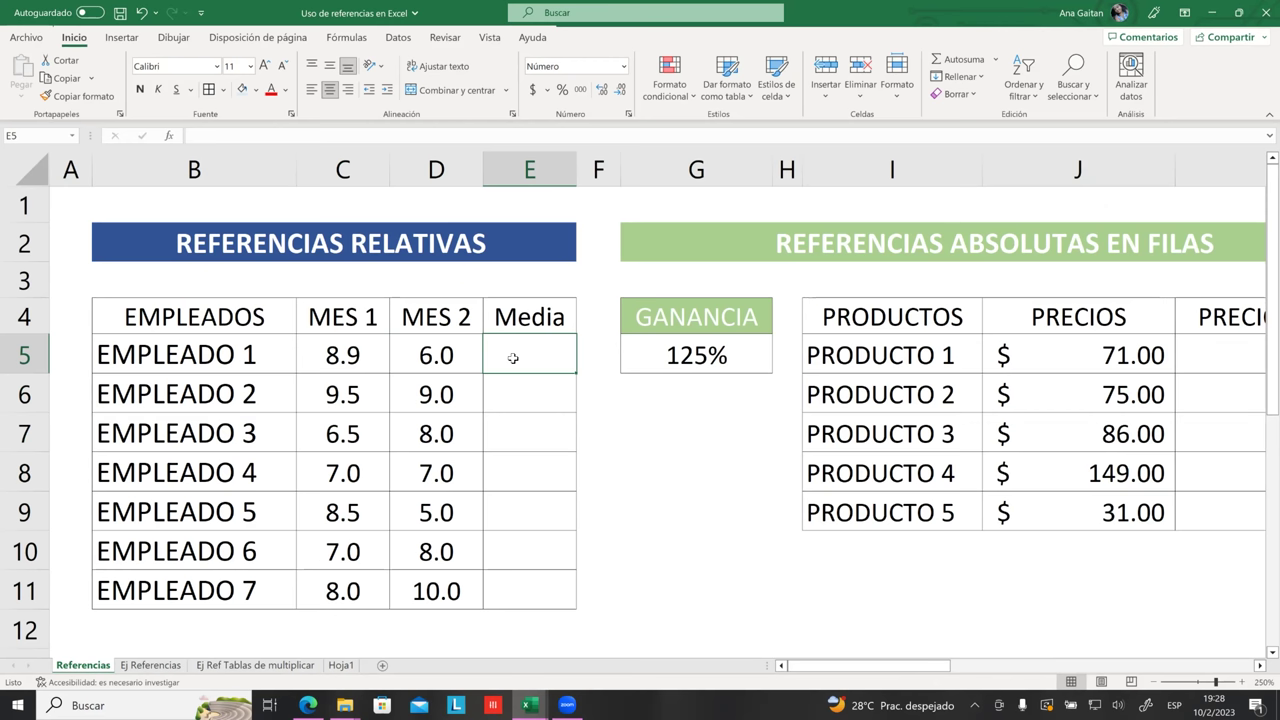
type("i")
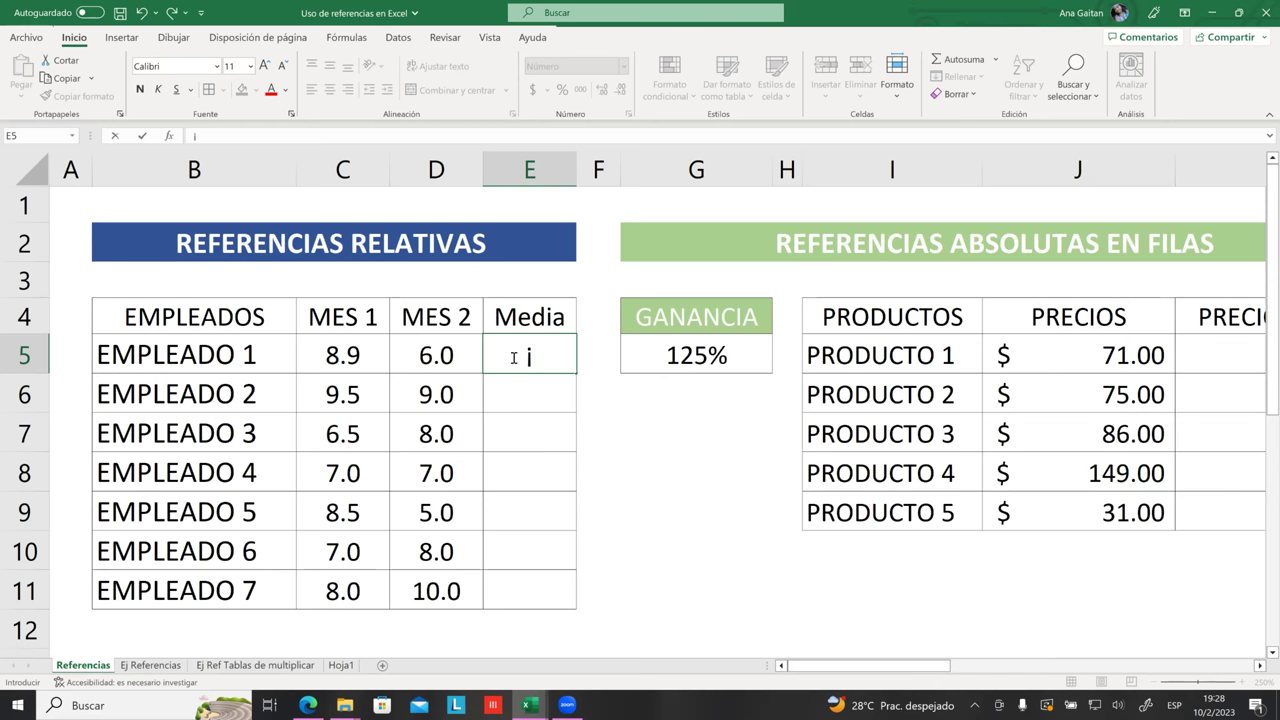
type("=")
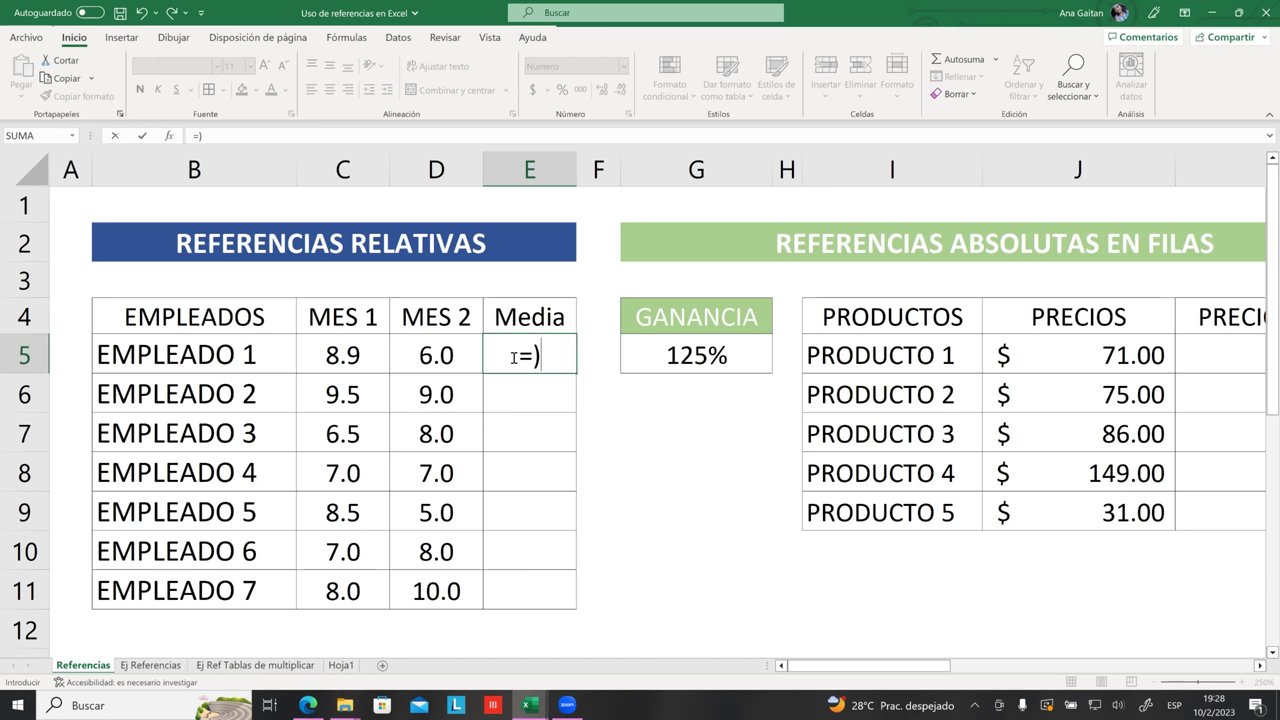
type("(")
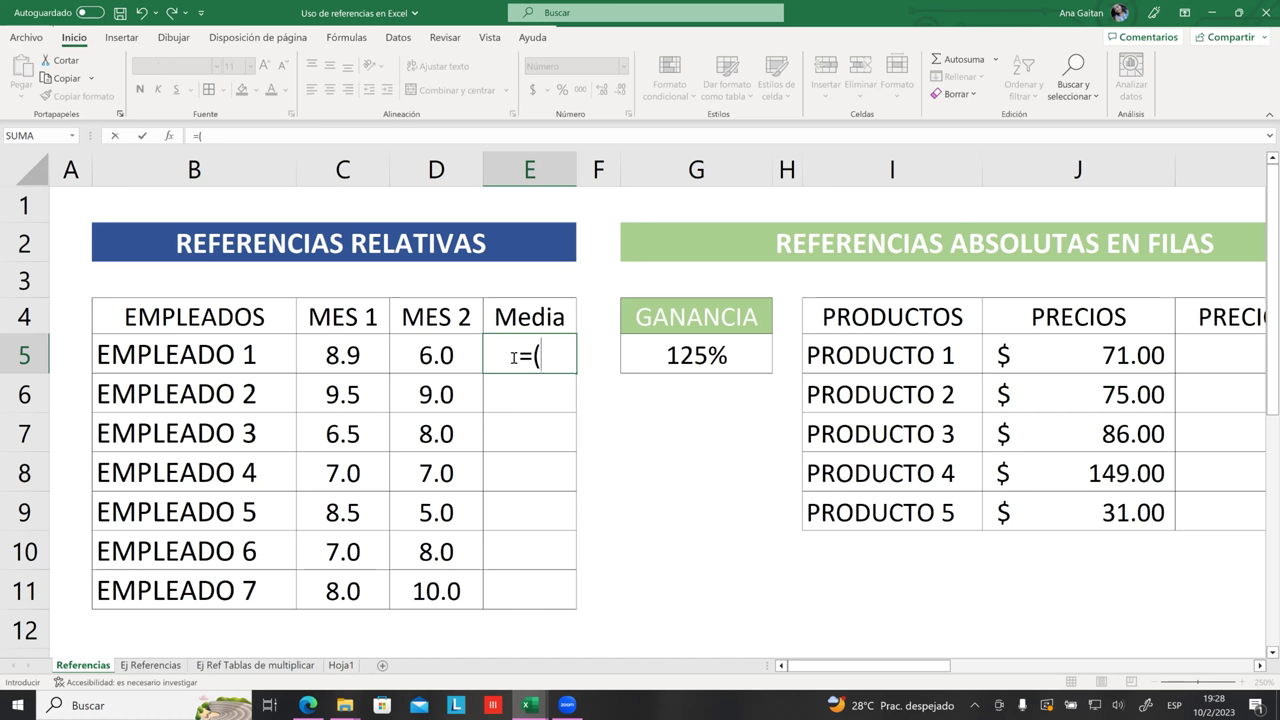
left_click(335, 358)
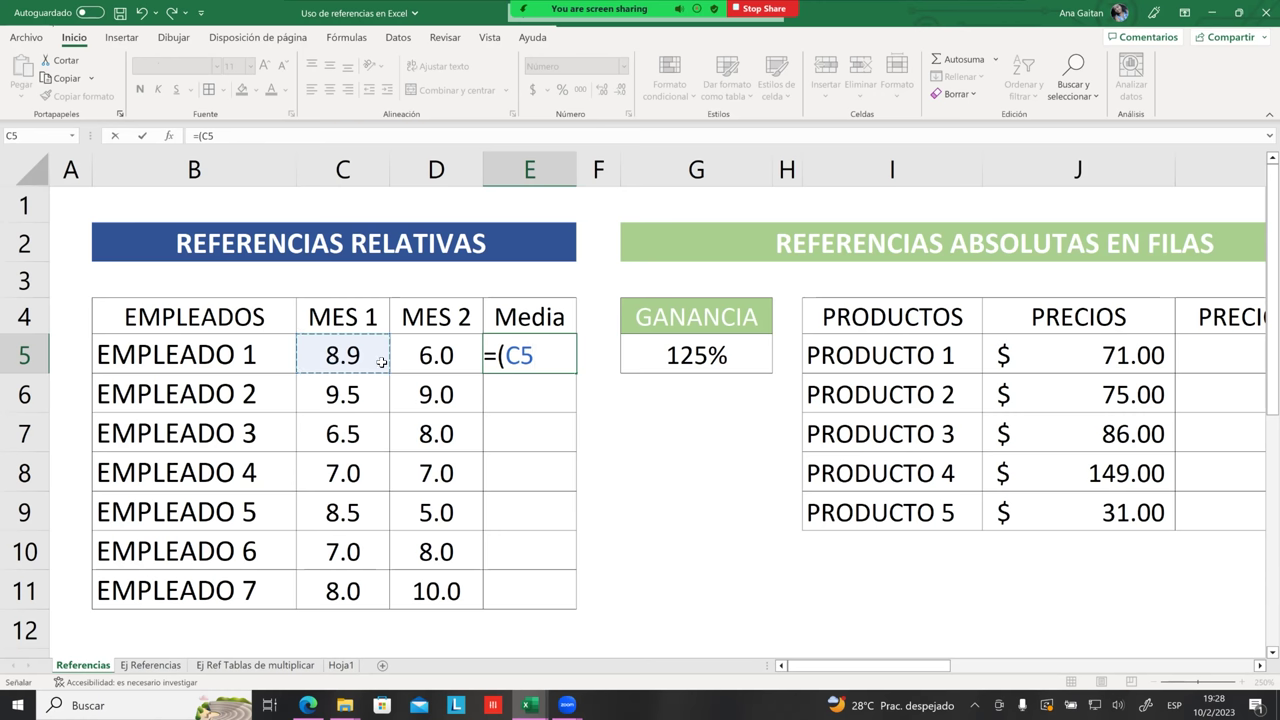
type("+")
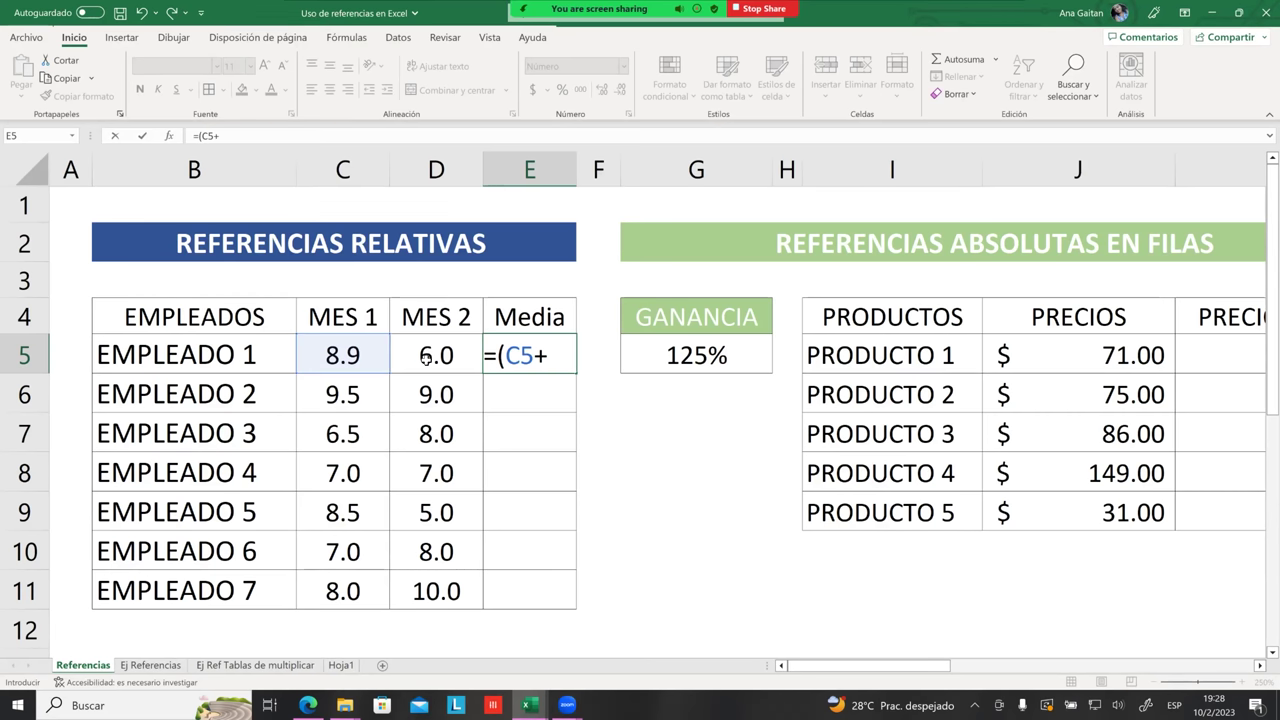
left_click(426, 359)
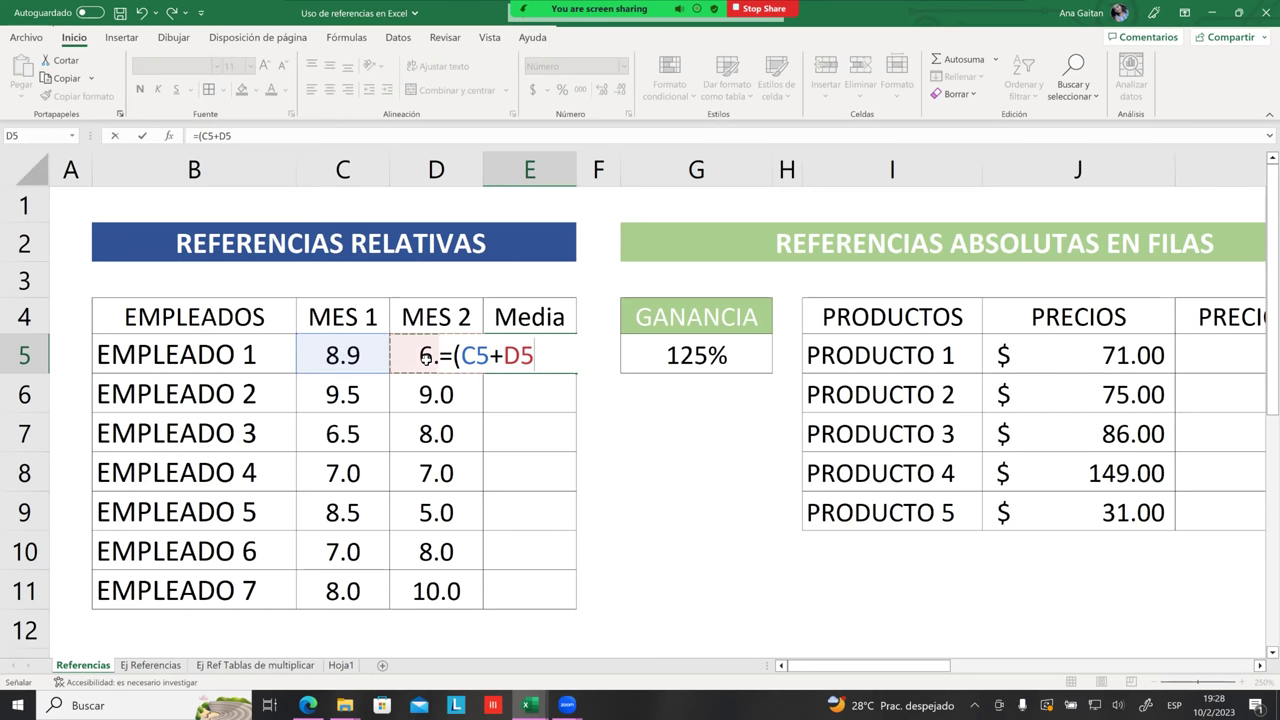
type(")/")
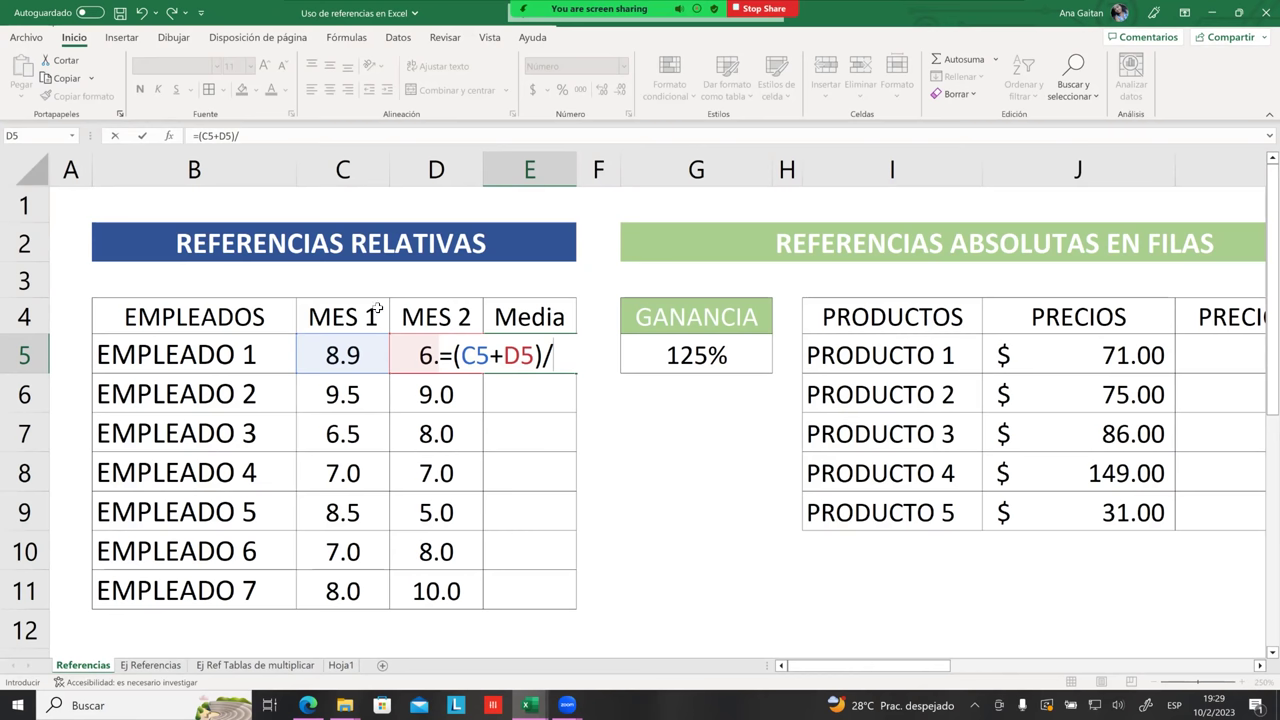
type("2")
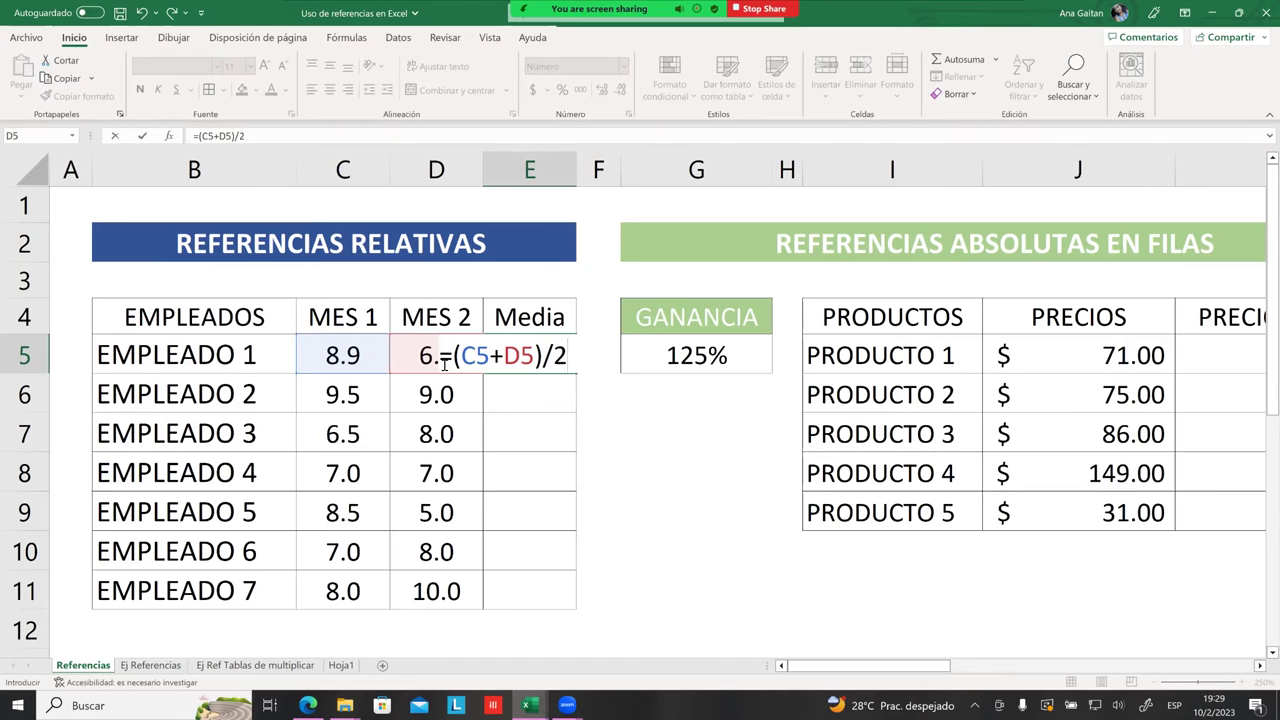
- Enclose the whole E5 expression in outer parentheses and enter it as =((C5+D5)/2)
type(")")
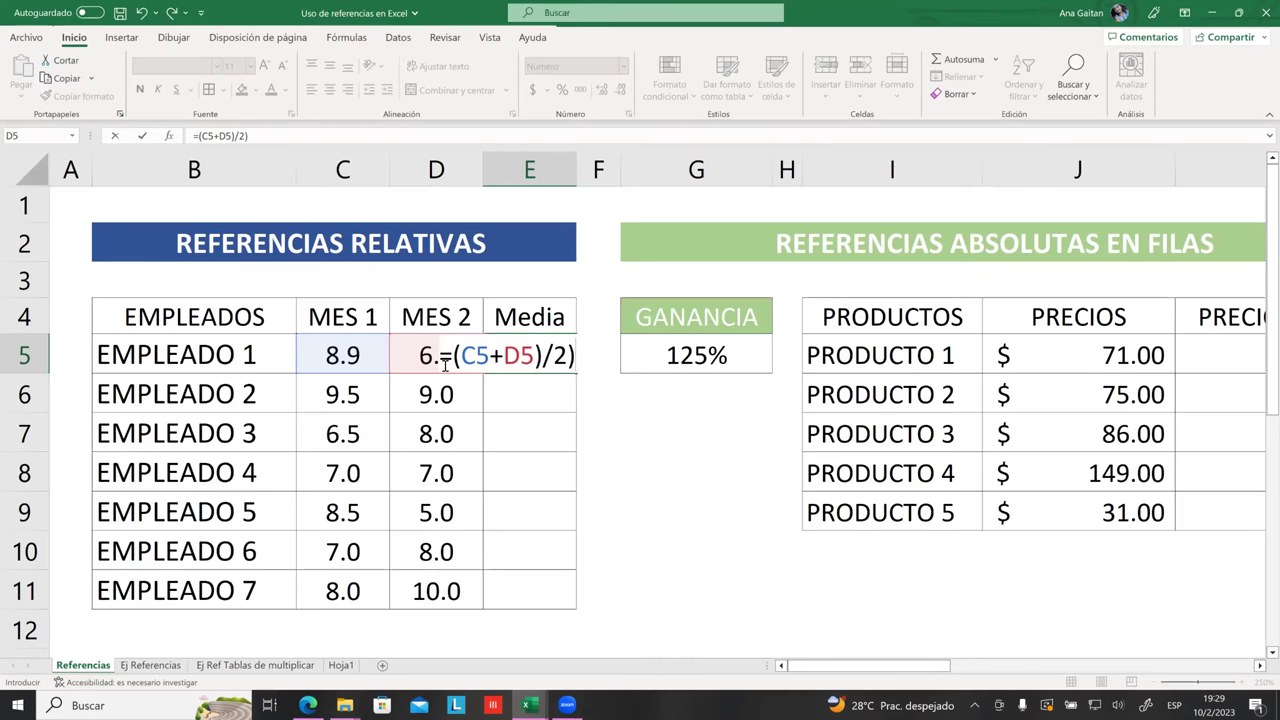
type(")")
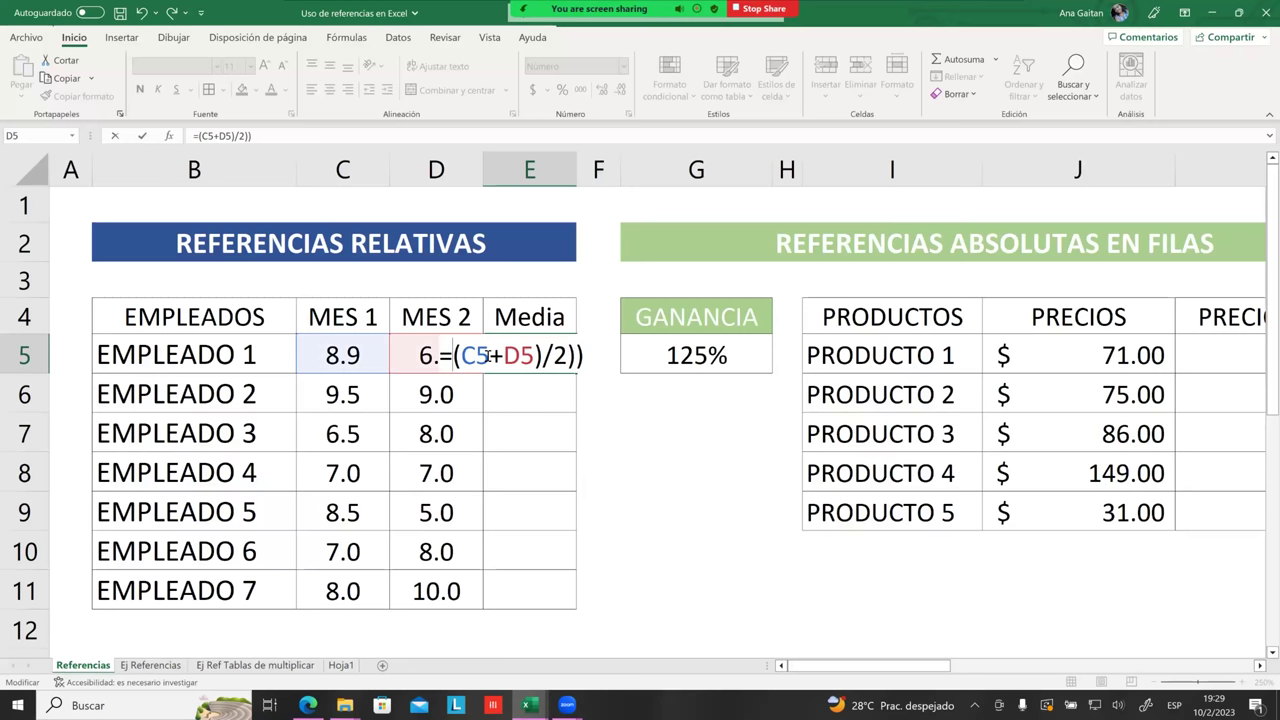
type(")")
key("BackSpace")
type(")")
key("BackSpace")
type("(")
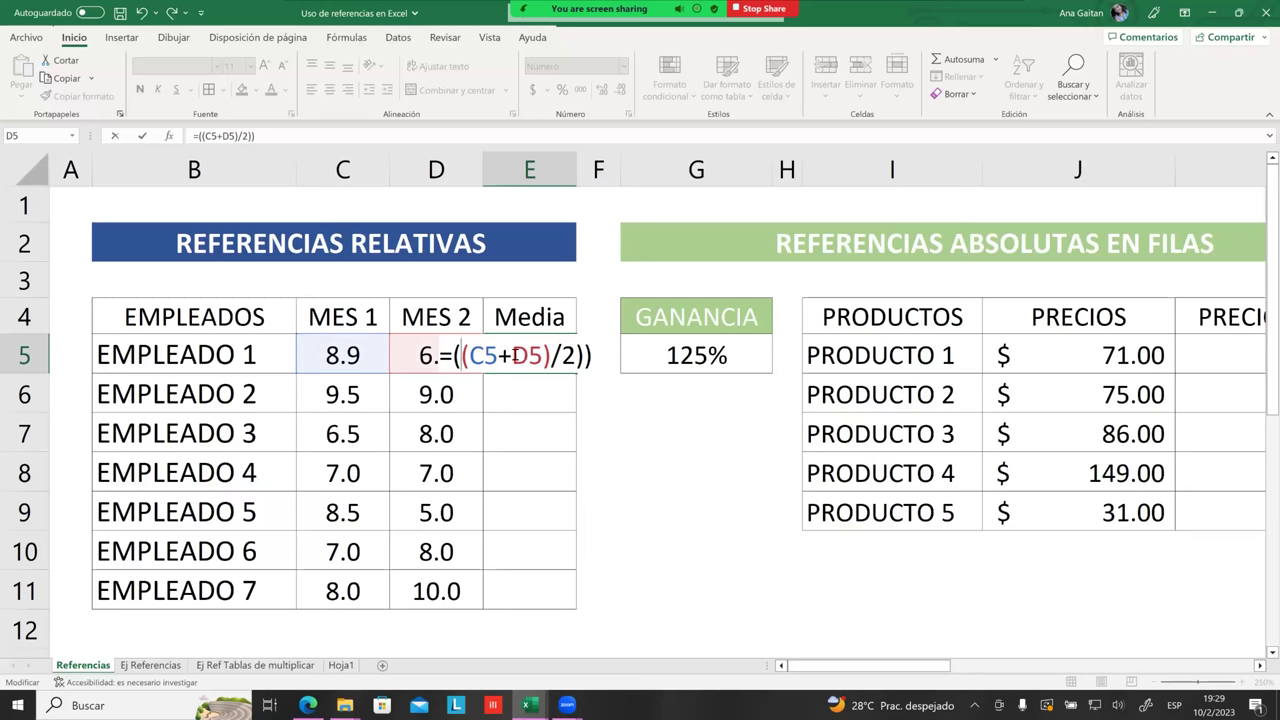
left_click(592, 355)
key("BackSpace")
key("Return")
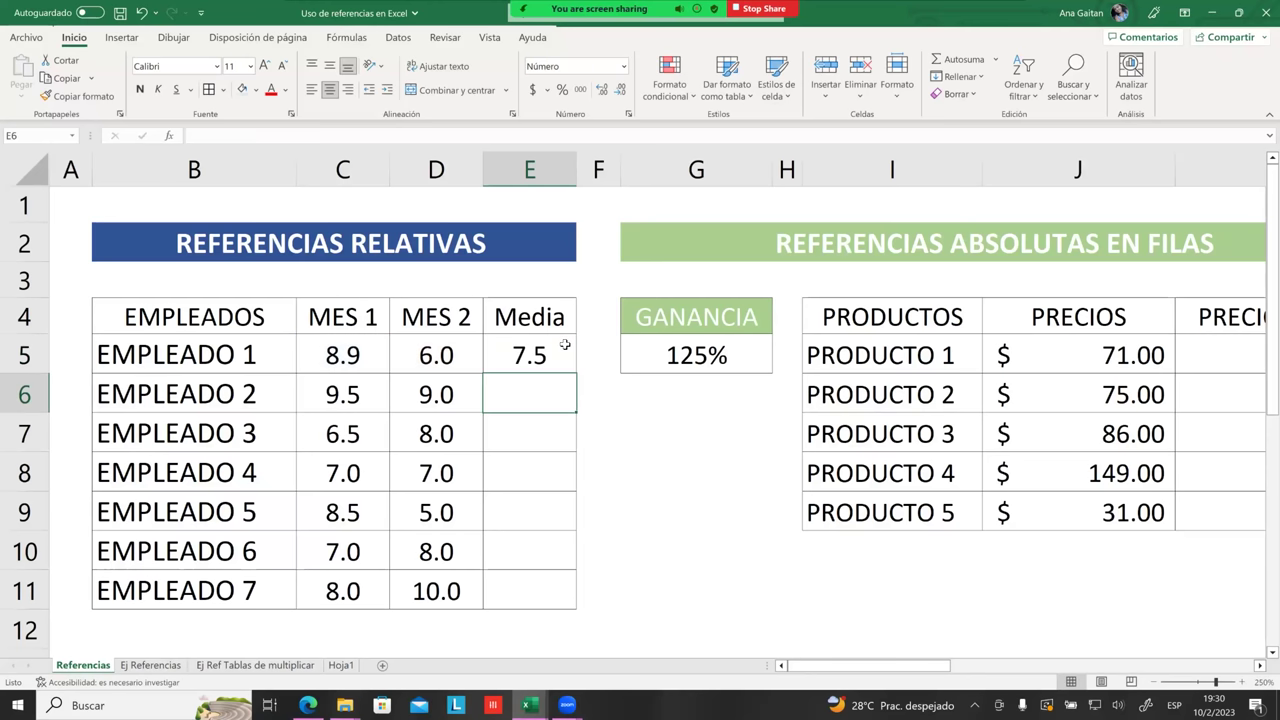
- Examine the Media formula in E5 and the empty cells E6:E11 for the remaining employees
left_click(557, 355)
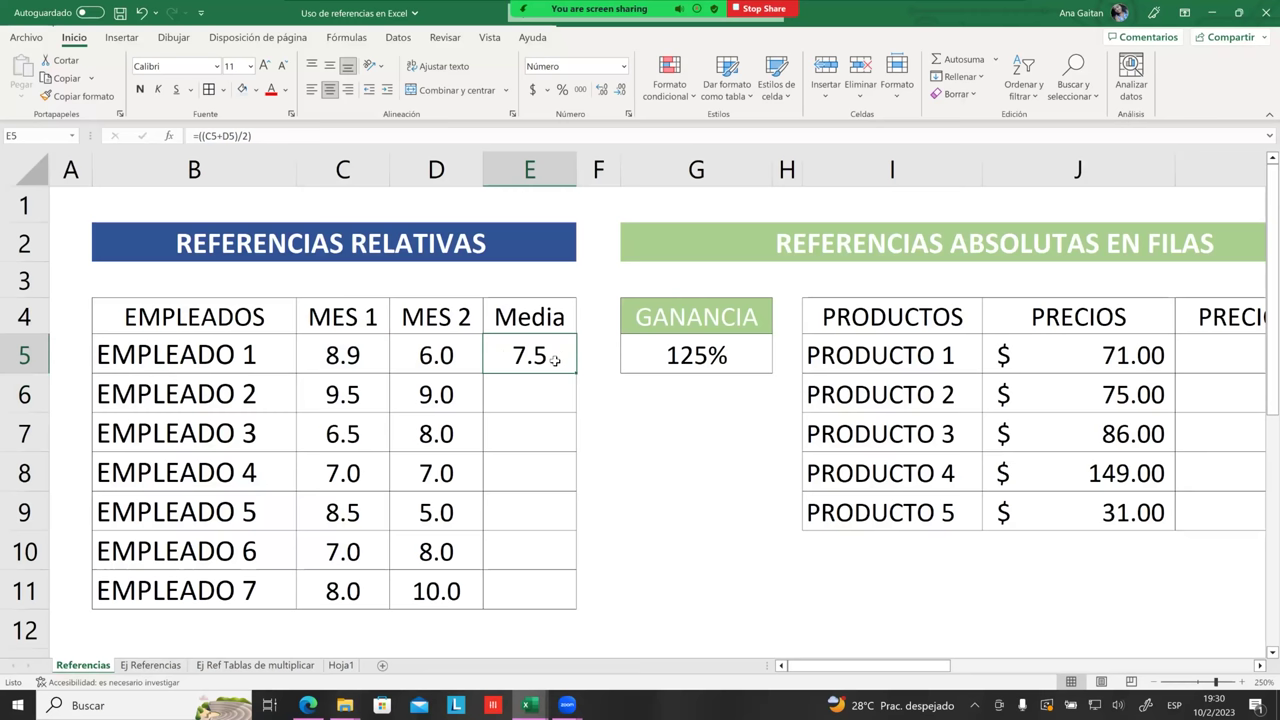
left_click(550, 395)
left_click(545, 430)
left_click(546, 458)
left_click(533, 522)
left_click(528, 553)
left_click(531, 587)
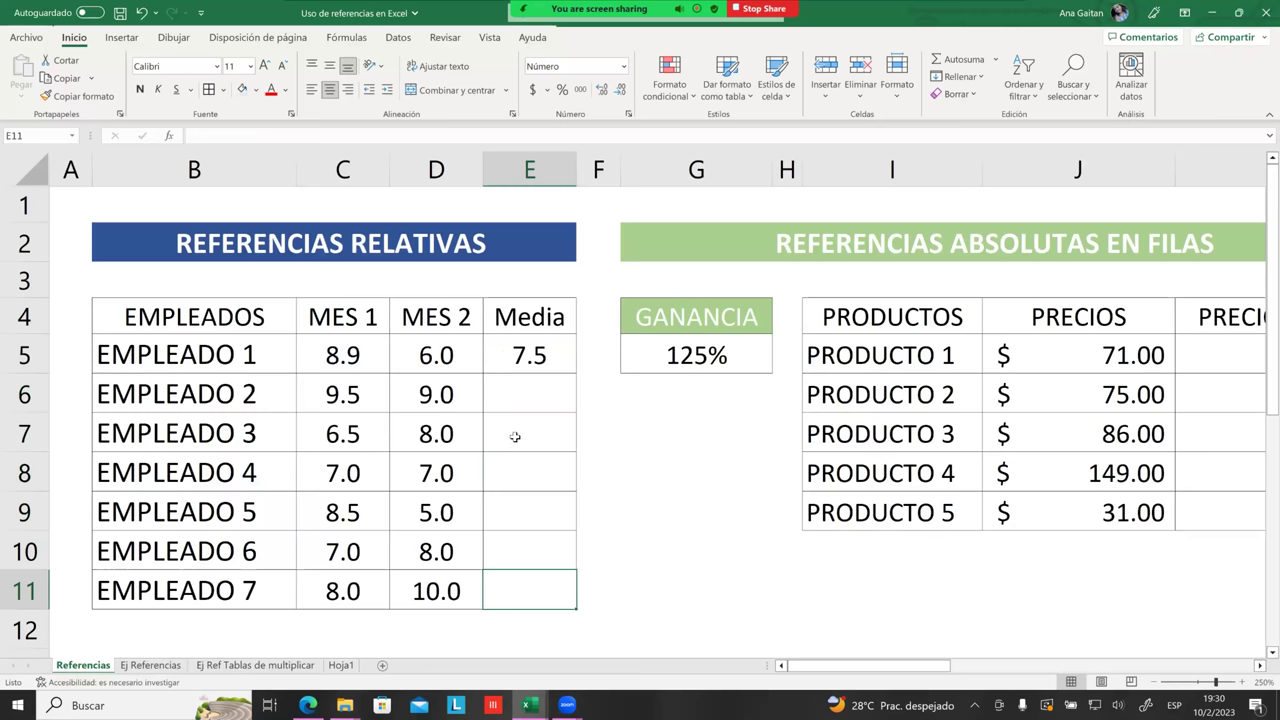
left_click(524, 403)
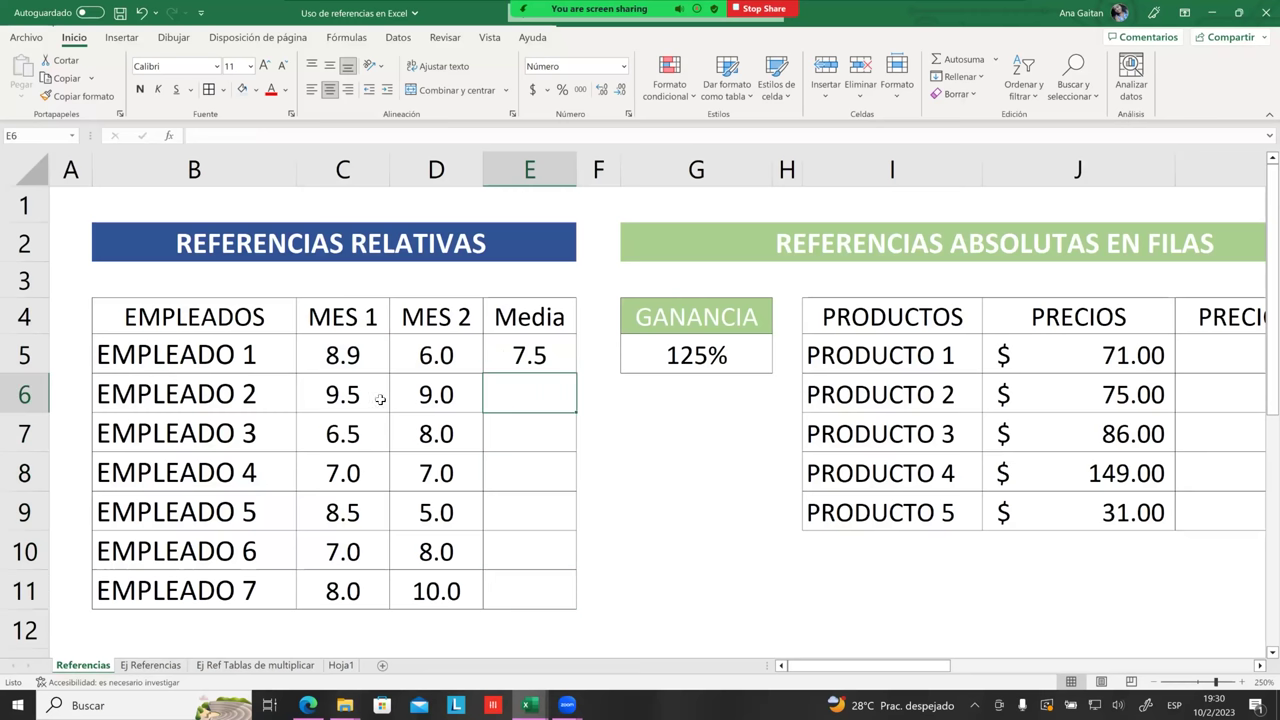
- Fill the Media formula from E5 down through E11 for all the employees
left_click(520, 362)
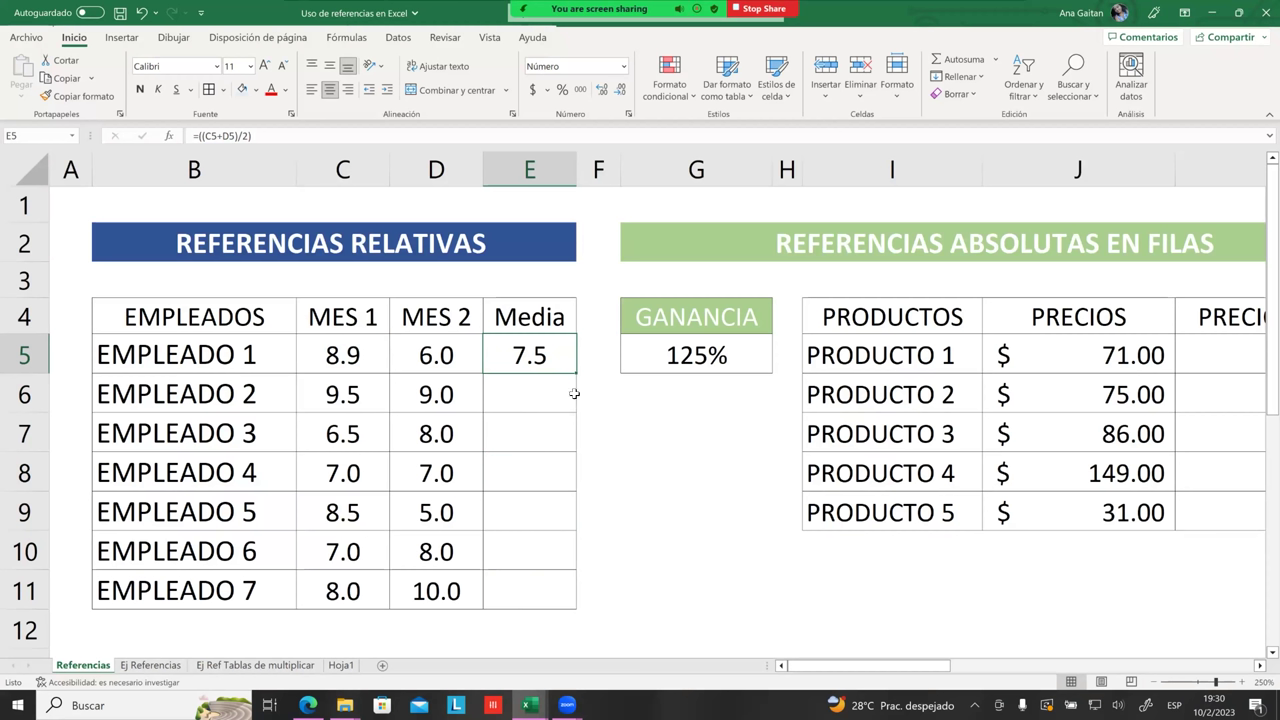
left_click_drag(577, 371, 574, 591)
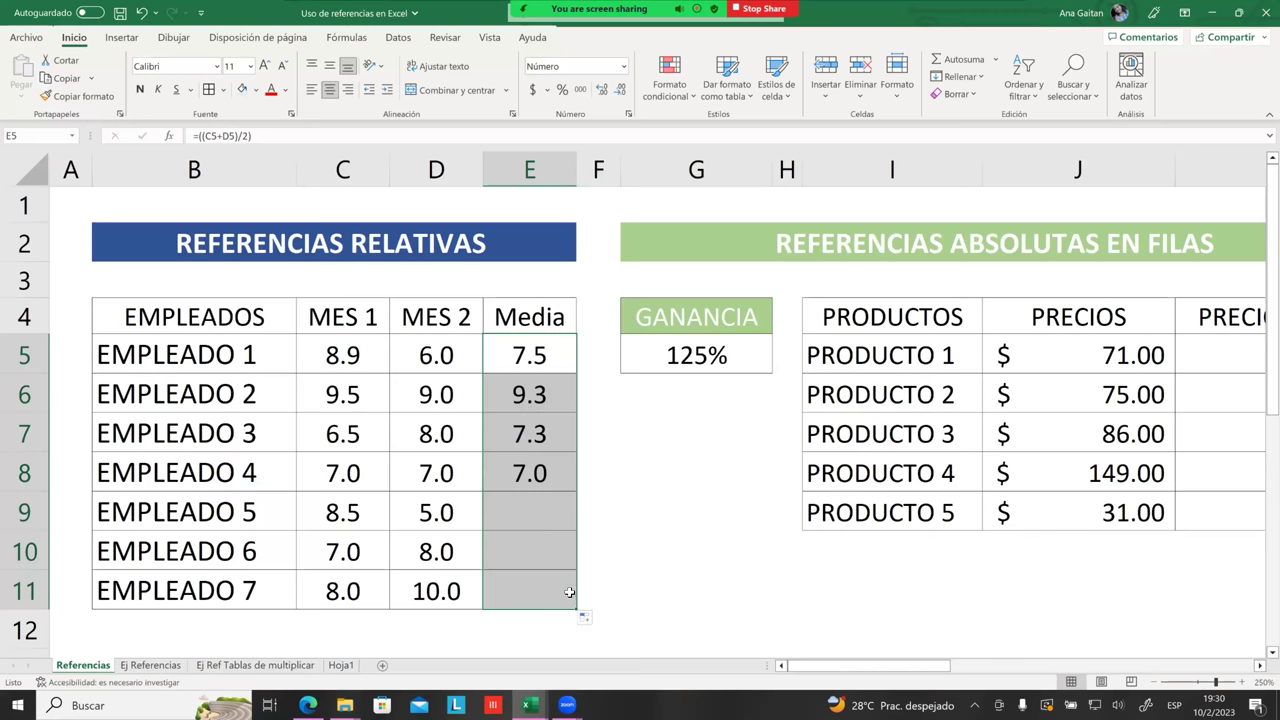
left_click(601, 581)
- Inspect the copied formulas in Media cells E9, E8, E7 and E11 to check which cells each one references
left_click(537, 511)
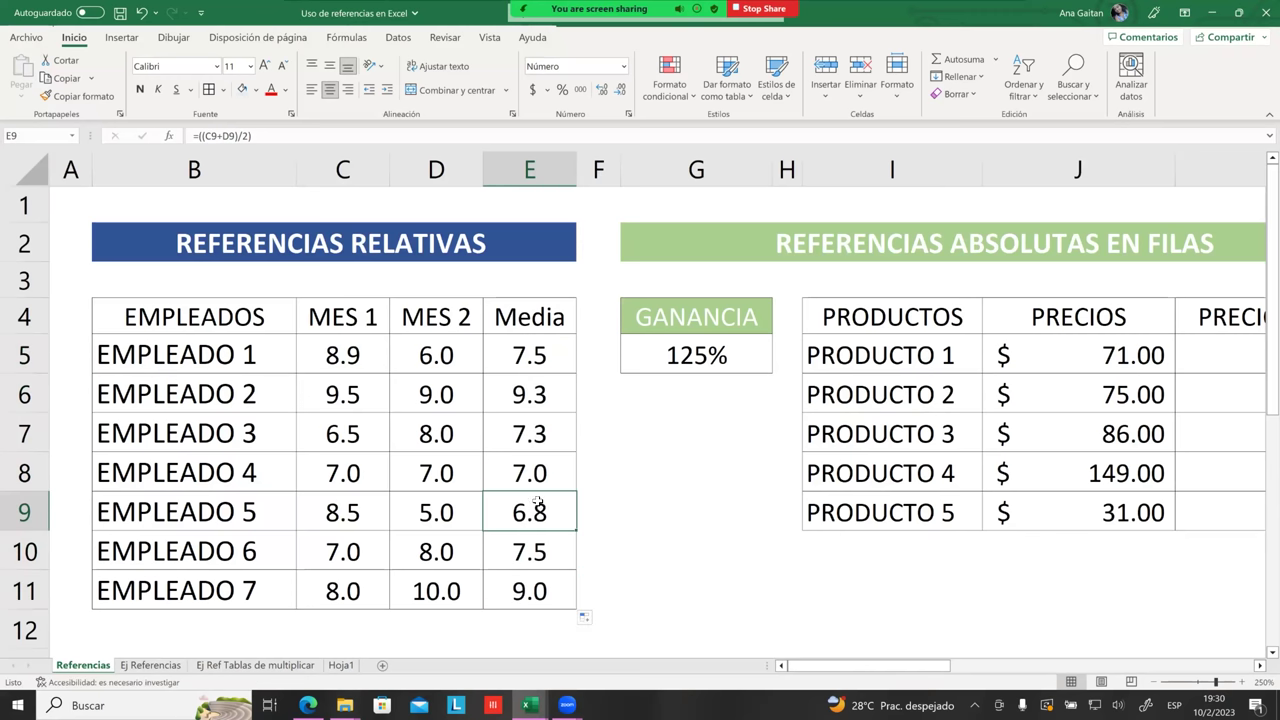
left_click(538, 483)
double_click(538, 481)
key("Return")
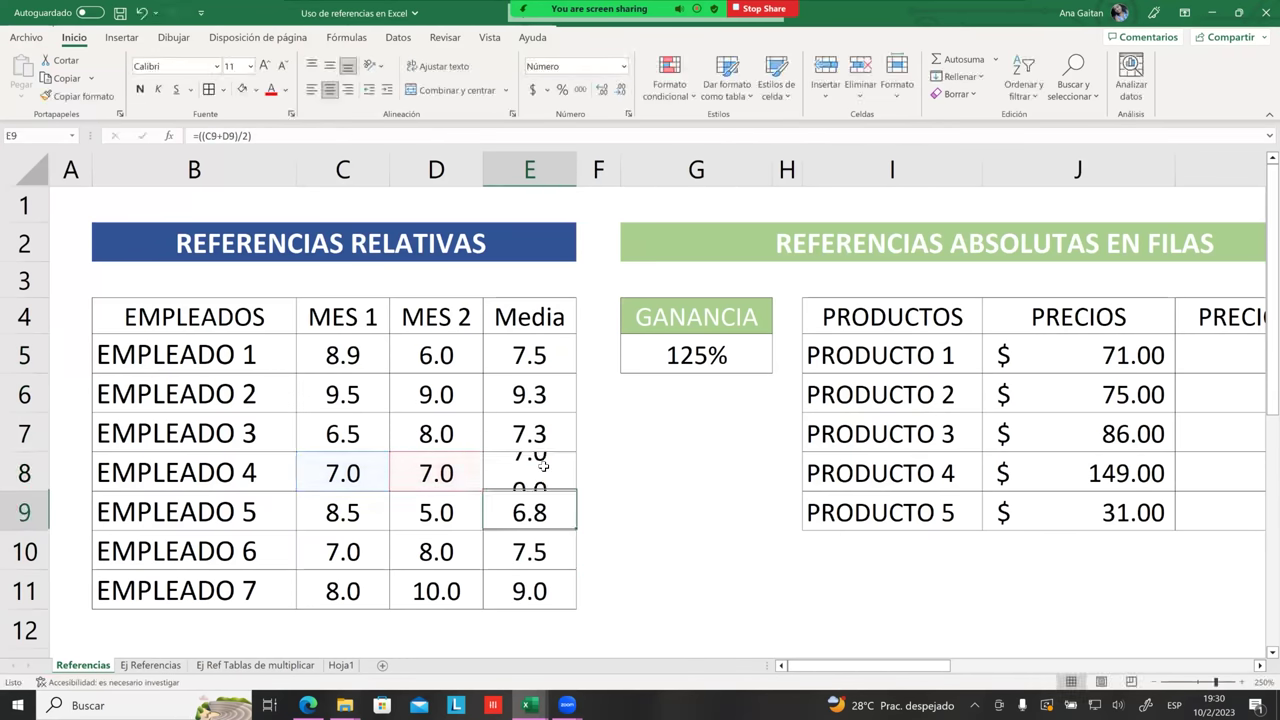
double_click(529, 435)
key("Return")
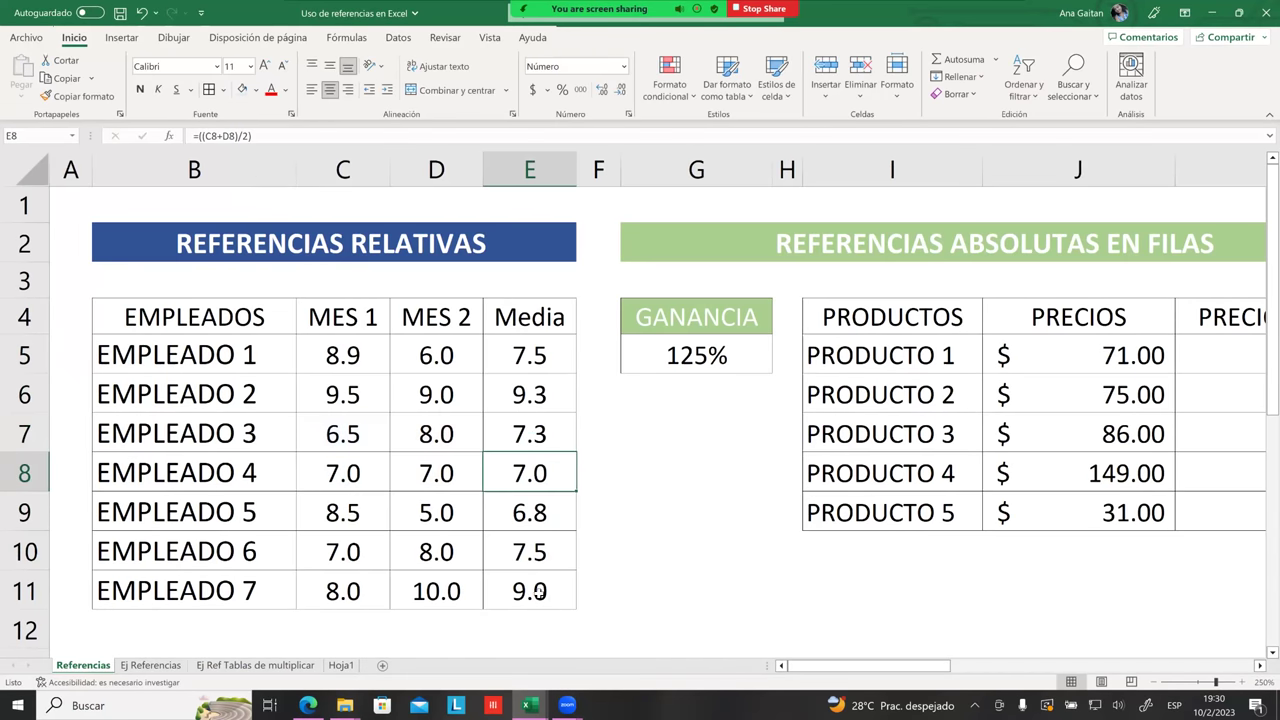
double_click(552, 589)
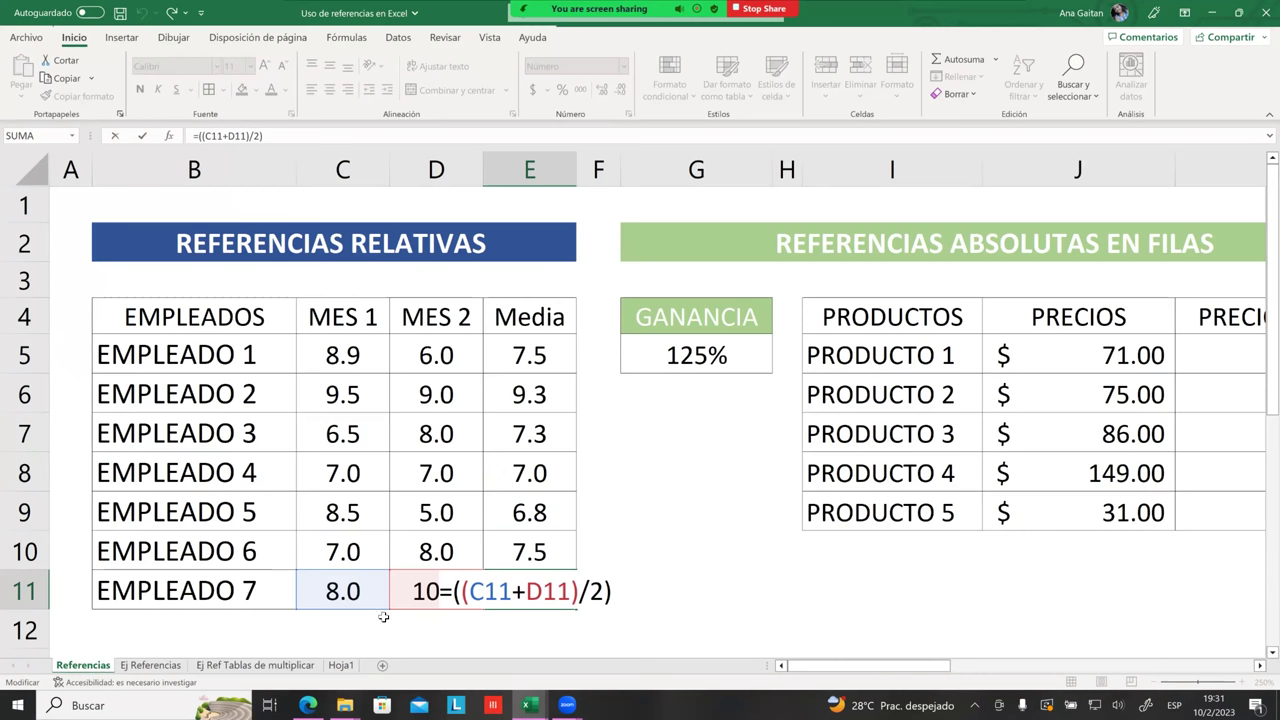
key("Return")
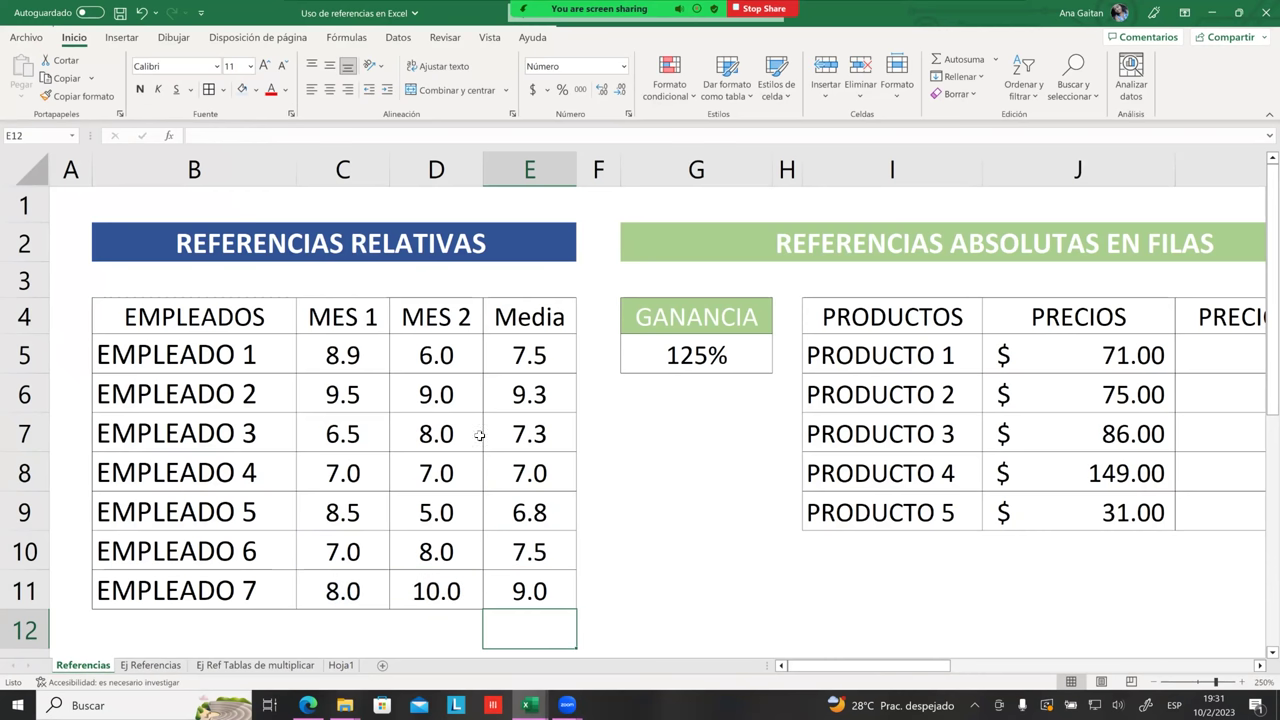
- Clear the copied Media formulas from E6:E11, keeping only the one for EMPLEADO 1
left_click(521, 358)
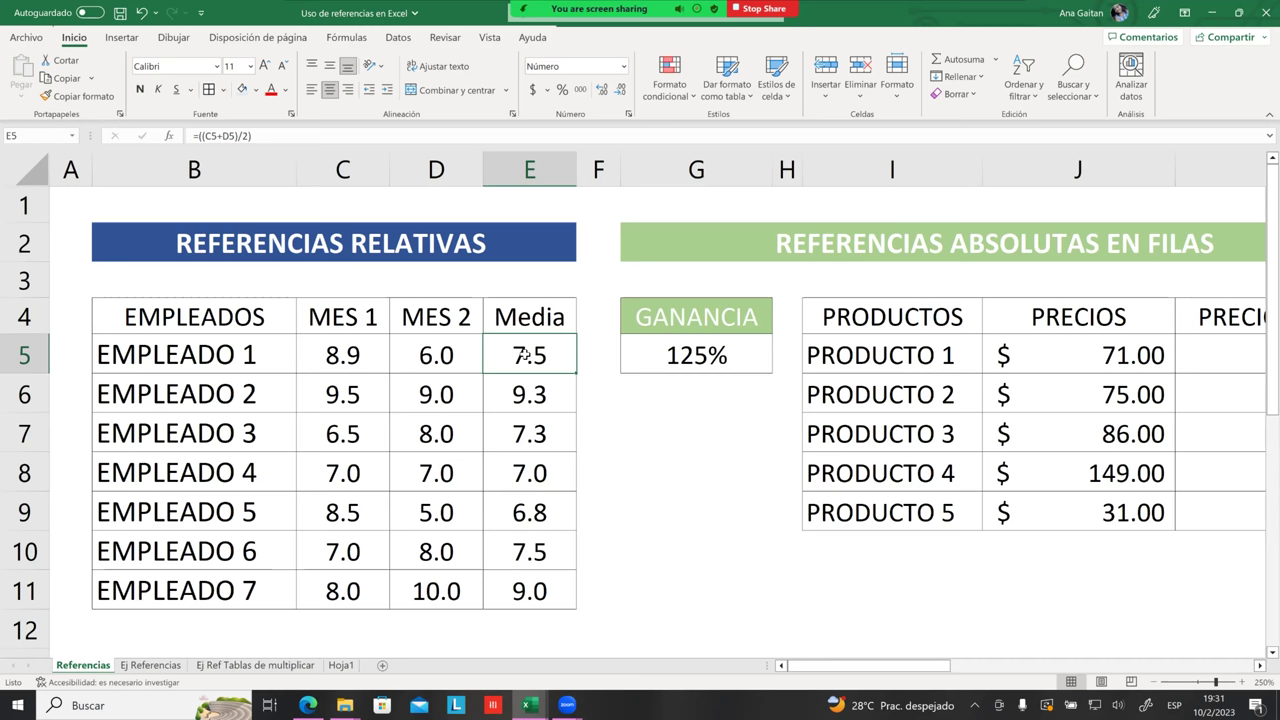
left_click_drag(500, 394, 484, 593)
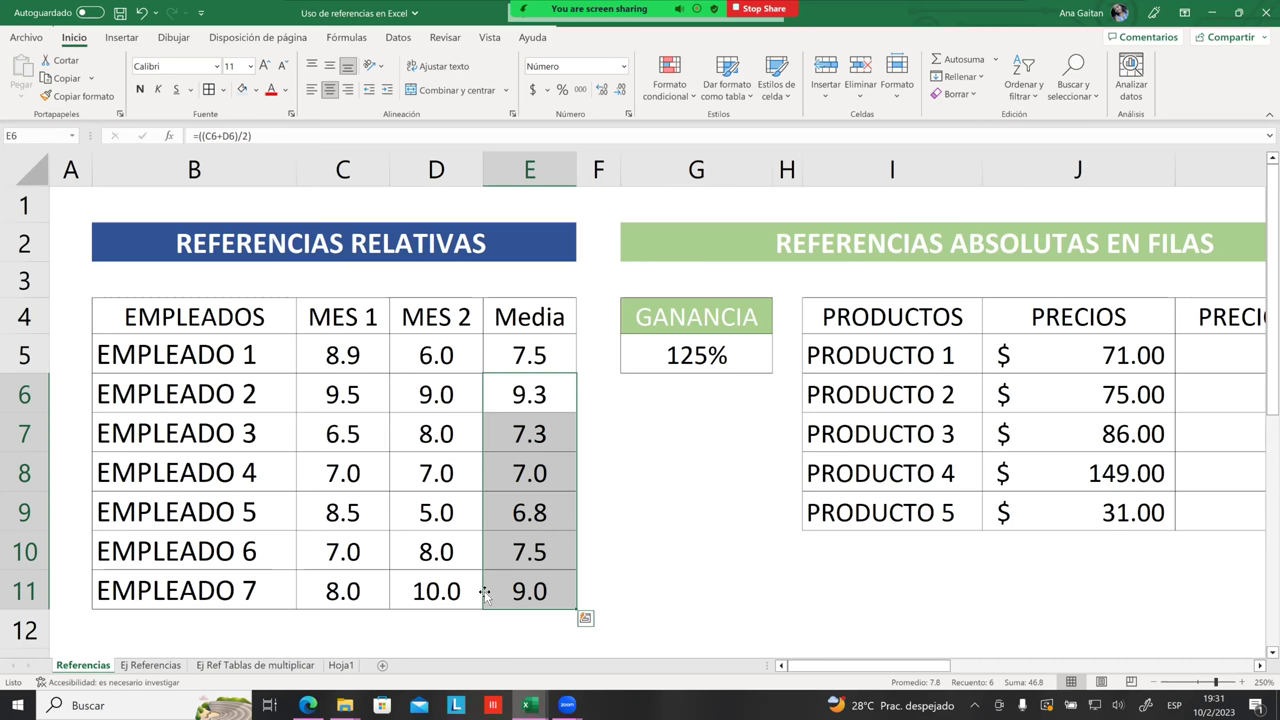
key("Delete")
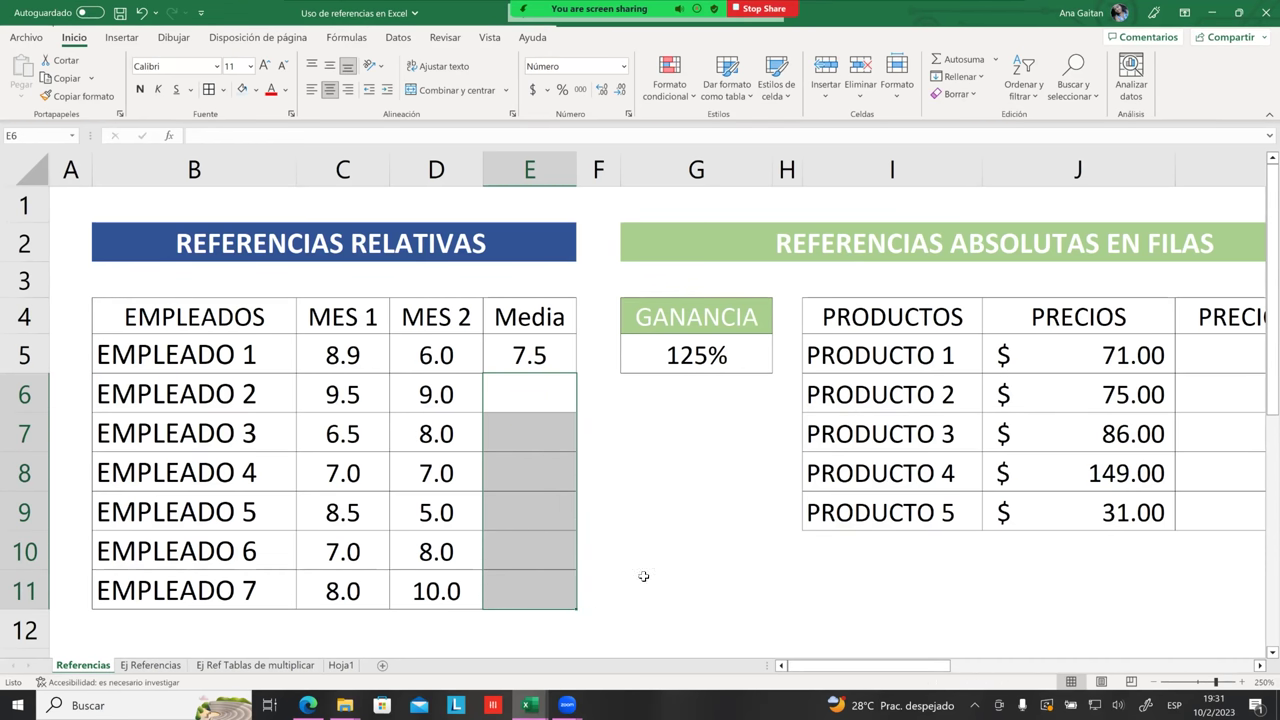
left_click(670, 545)
- Enter the average formula =((C6+D6)/2) manually for EMPLEADO 2 in Media cell E6
left_click(534, 400)
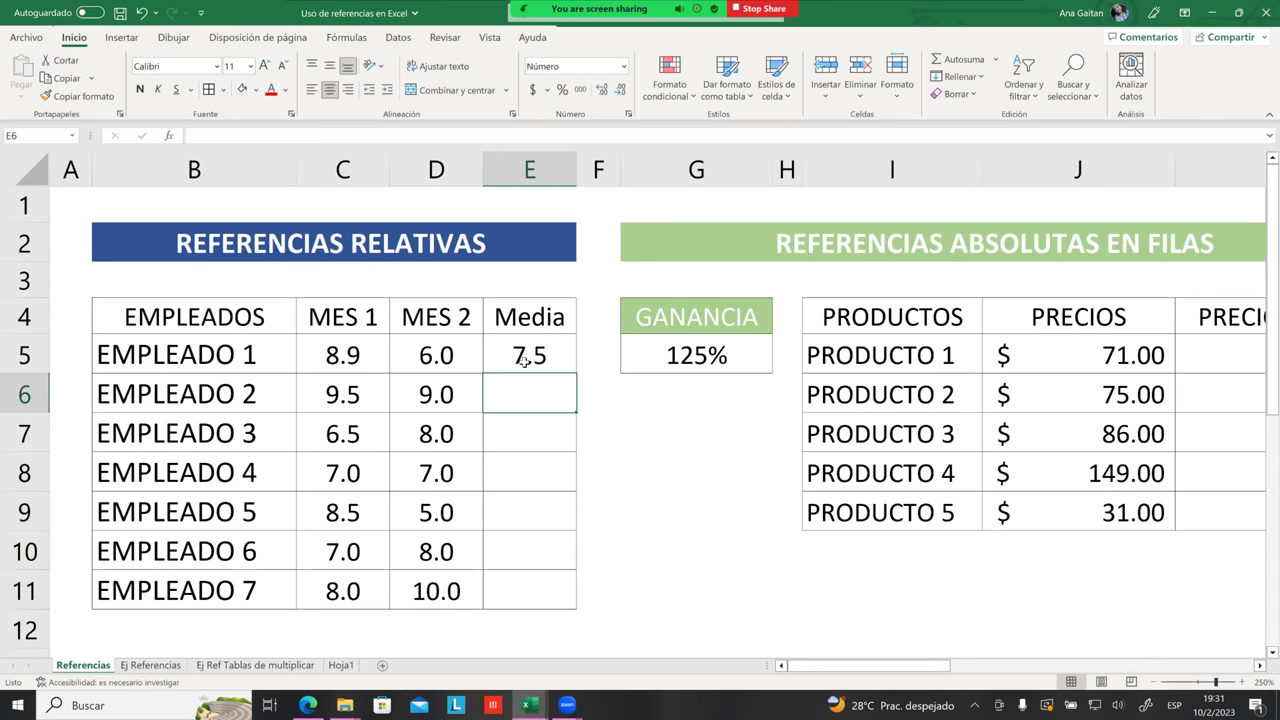
left_click(529, 363)
left_click(543, 388)
type("=")
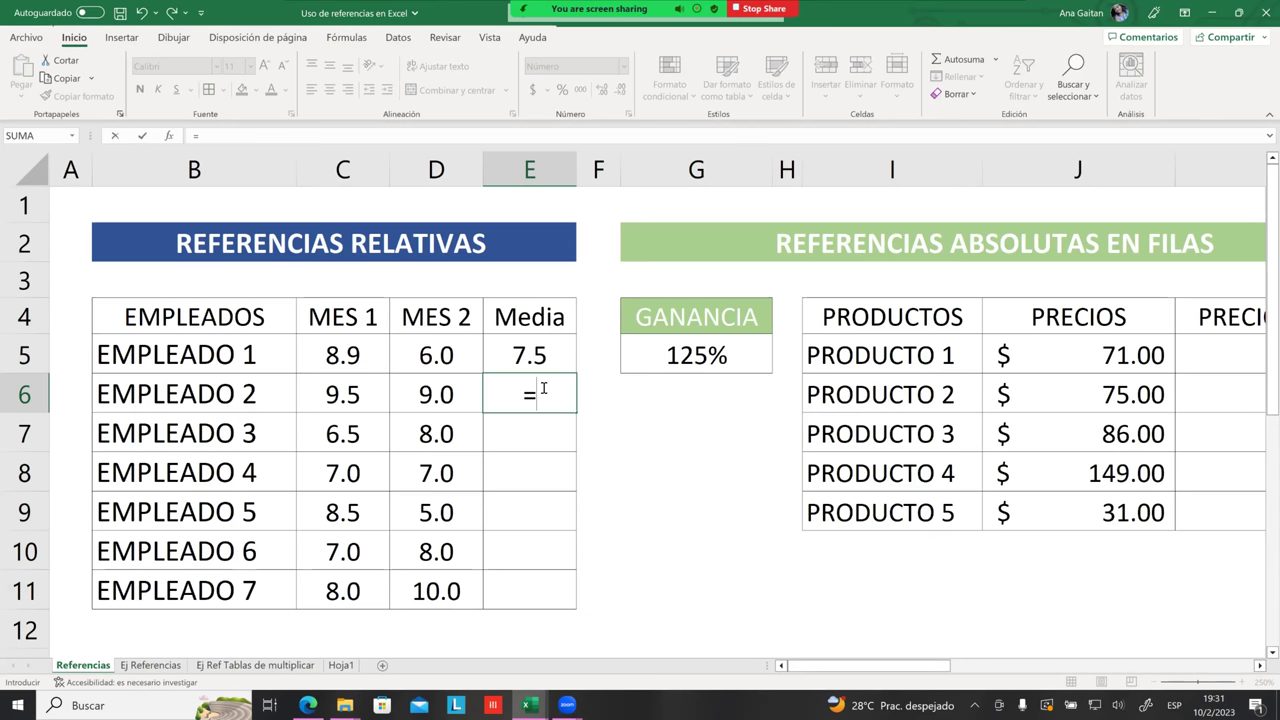
type("((")
left_click(350, 395)
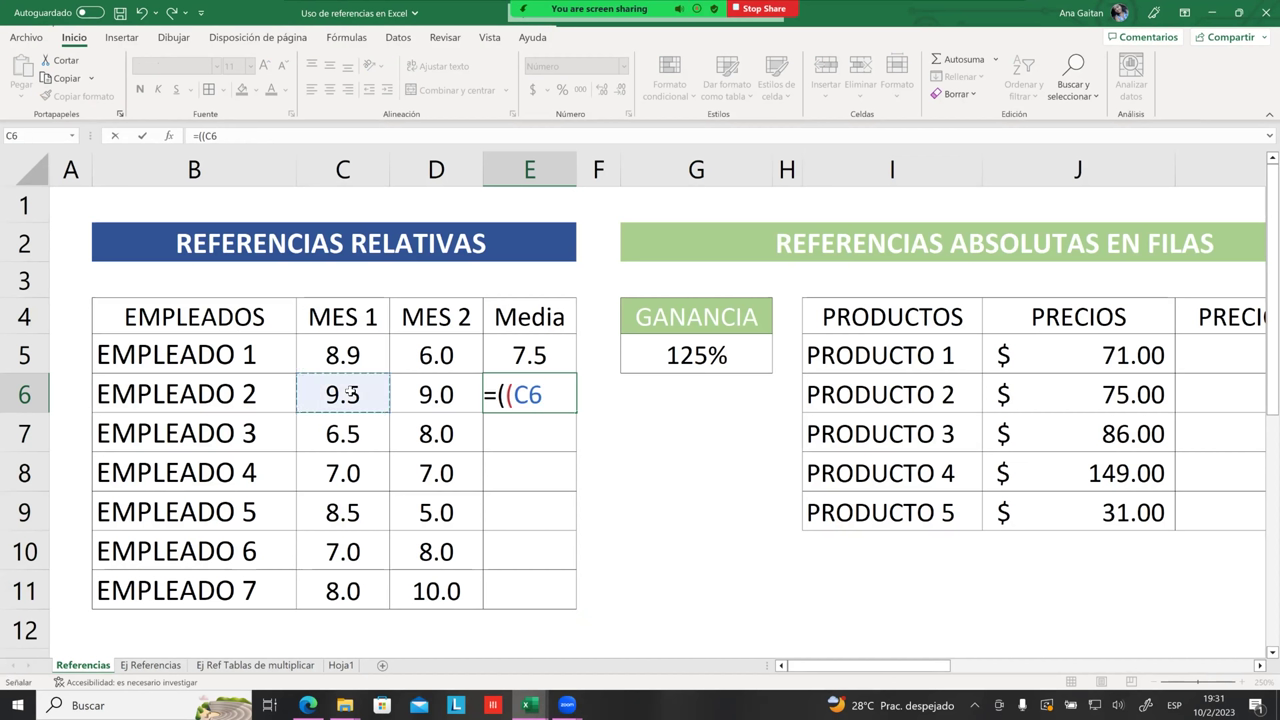
type("+")
left_click(424, 394)
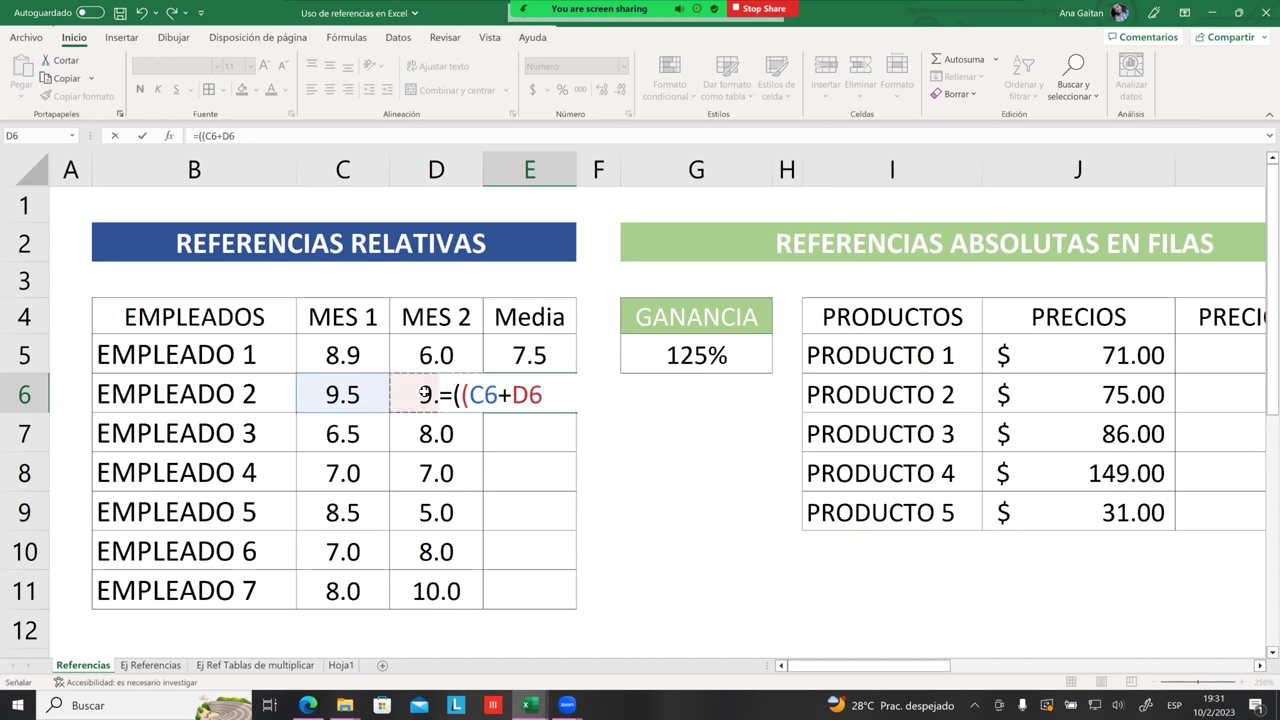
type(")/2)")
key("Return")
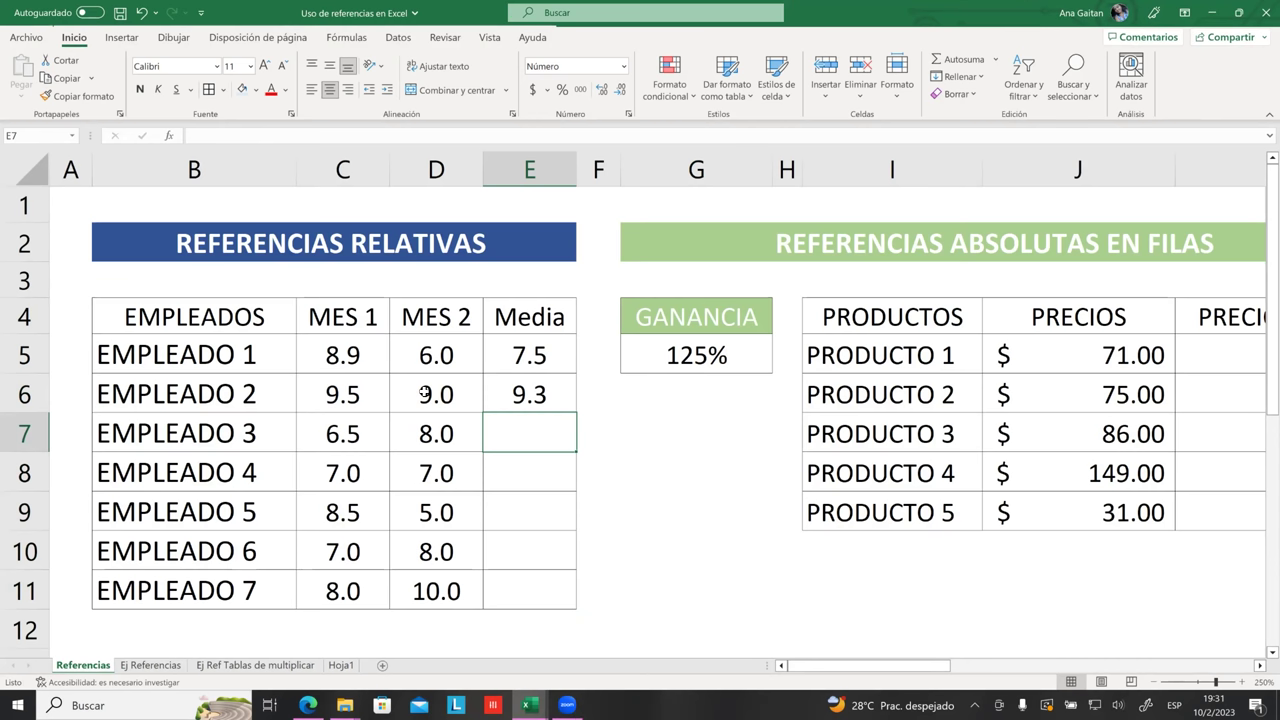
- Clear the manually entered Media formula of EMPLEADO 2 from E6 and check the remaining one in E5
left_click(508, 481)
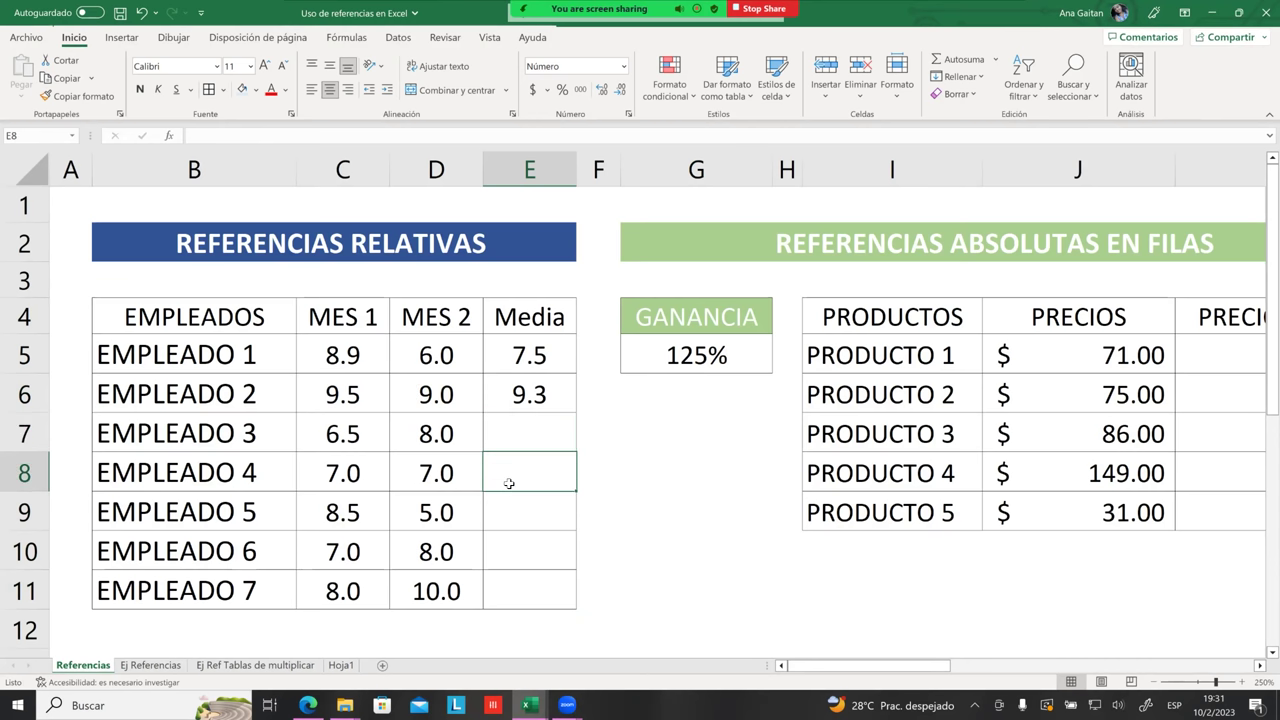
left_click(533, 398)
key("Delete")
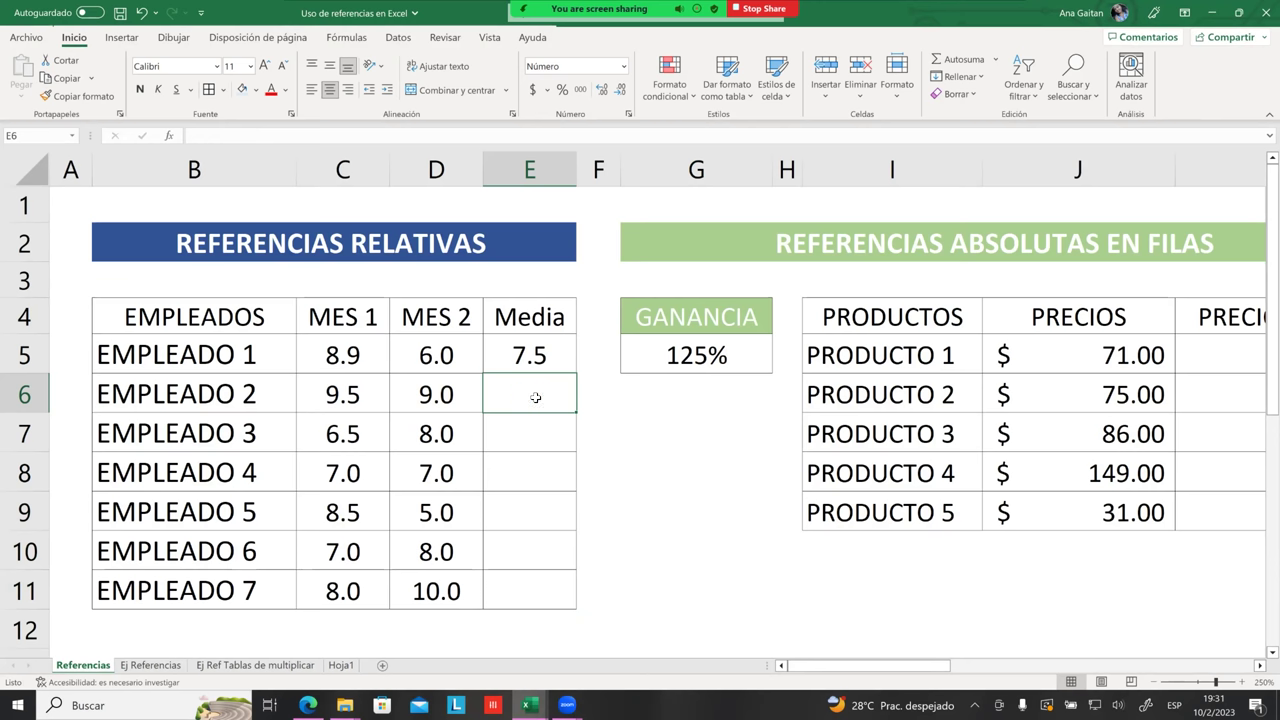
left_click(537, 423)
left_click(527, 366)
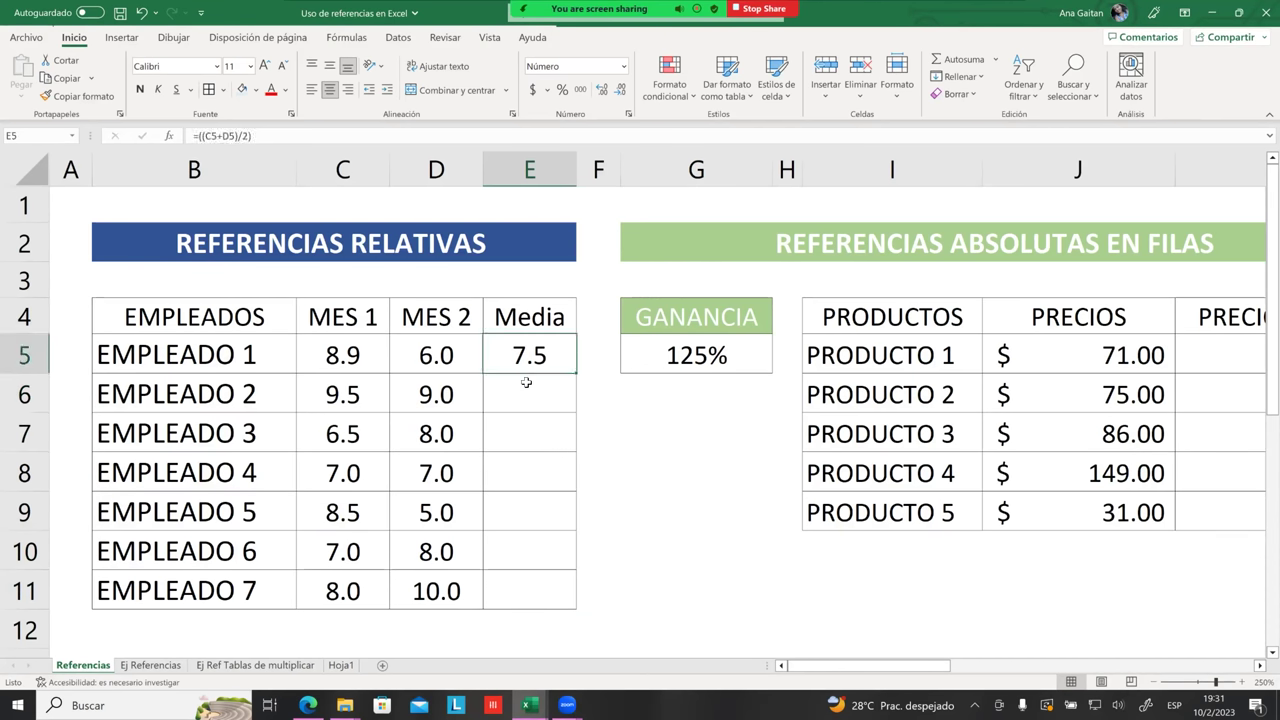
left_click(526, 382)
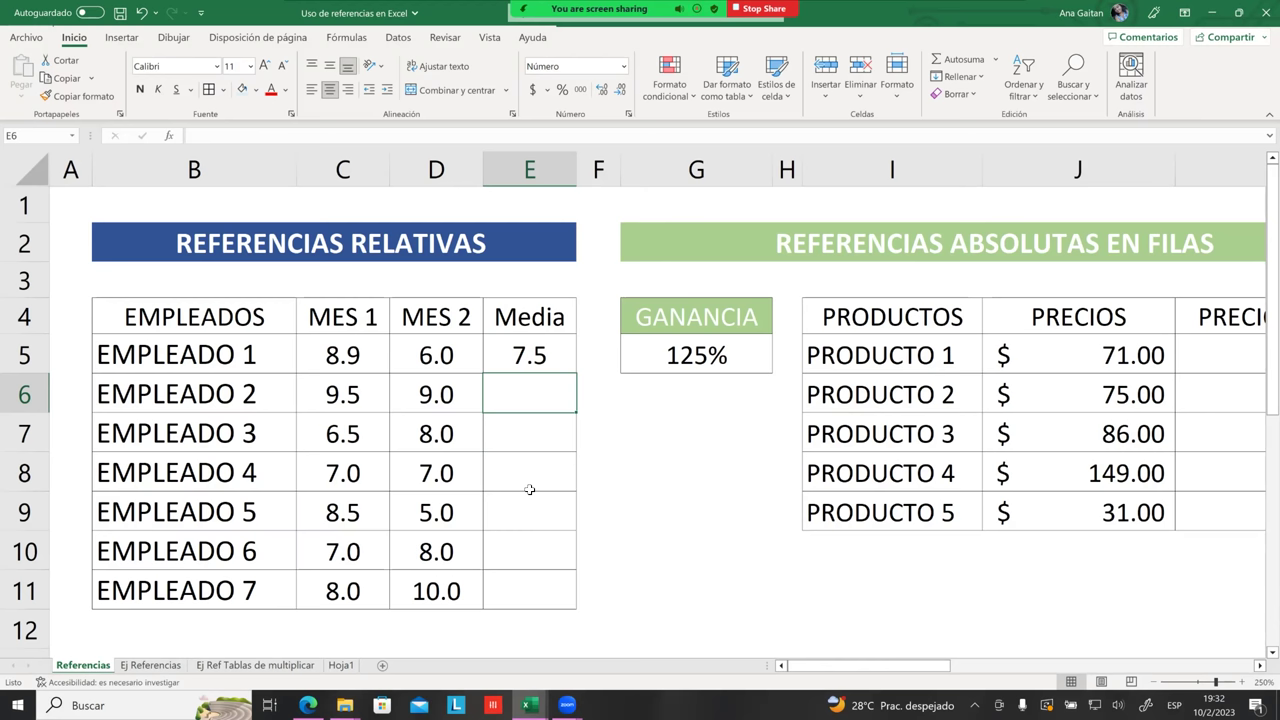
- Fill the average formula of EMPLEADO 1 from E5 down through Media cells E6:E11
left_click(521, 431)
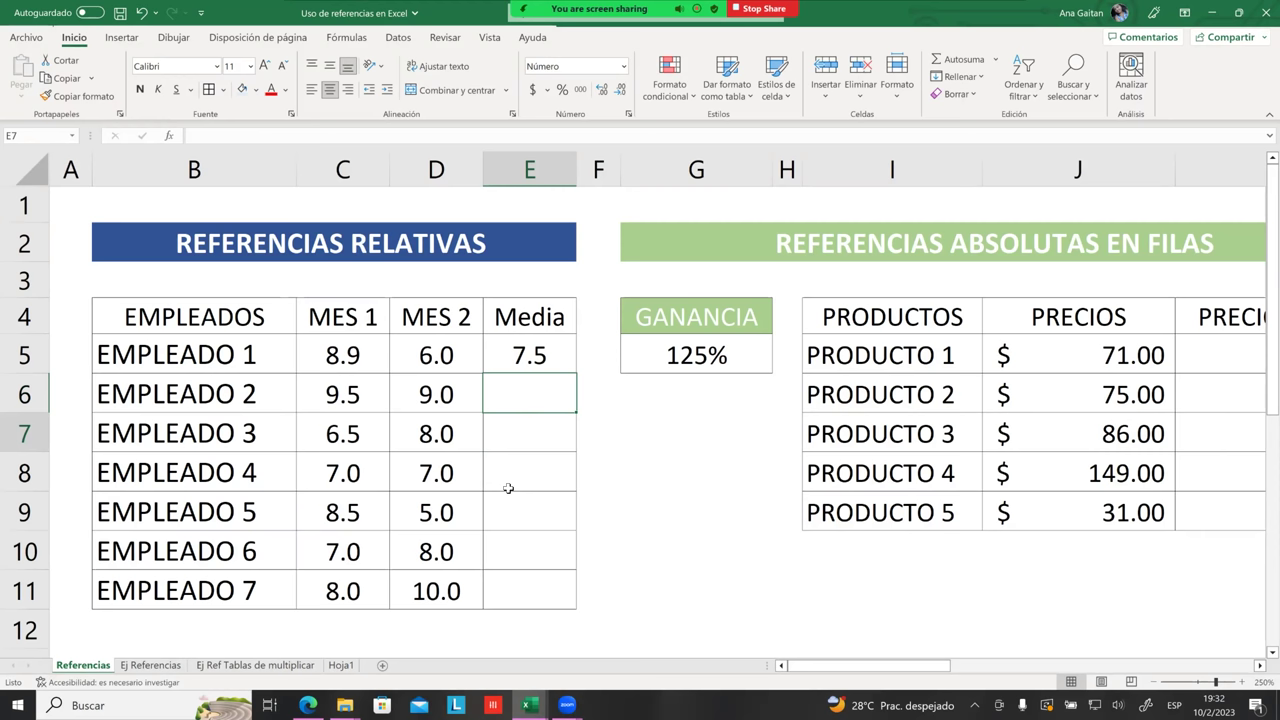
left_click(508, 515)
left_click(535, 395)
left_click(537, 357)
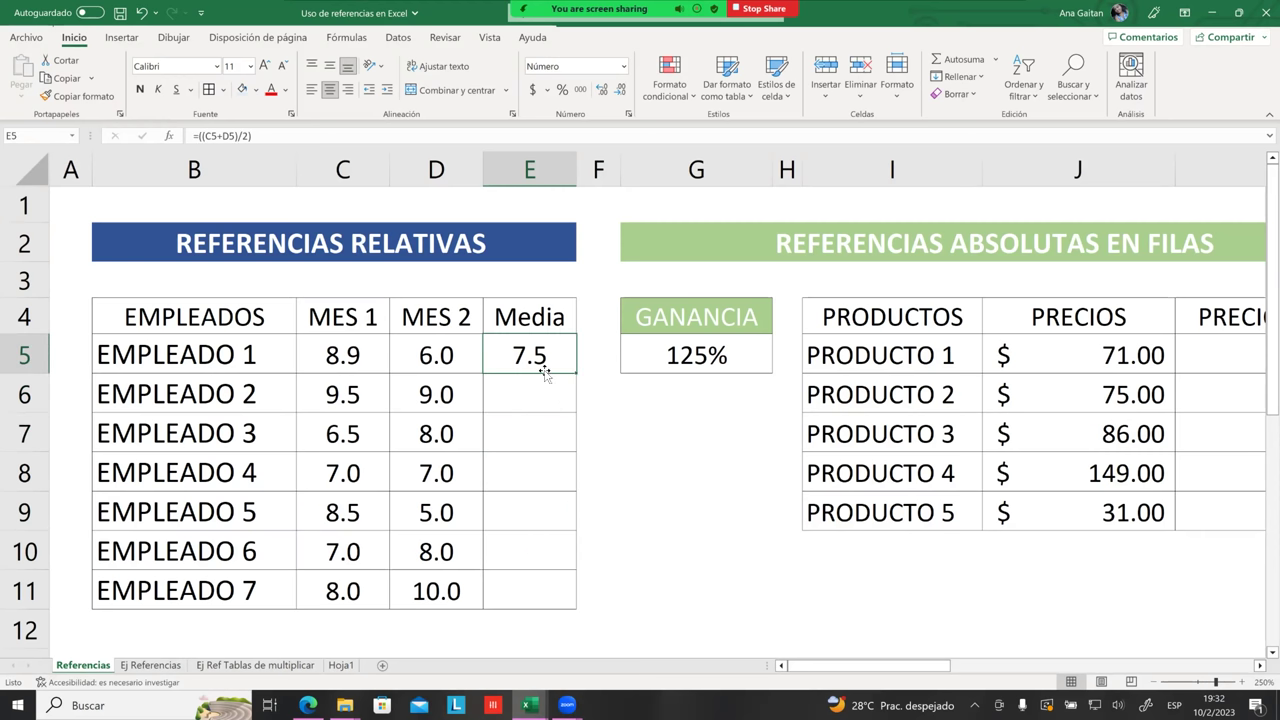
left_click_drag(574, 373, 558, 589)
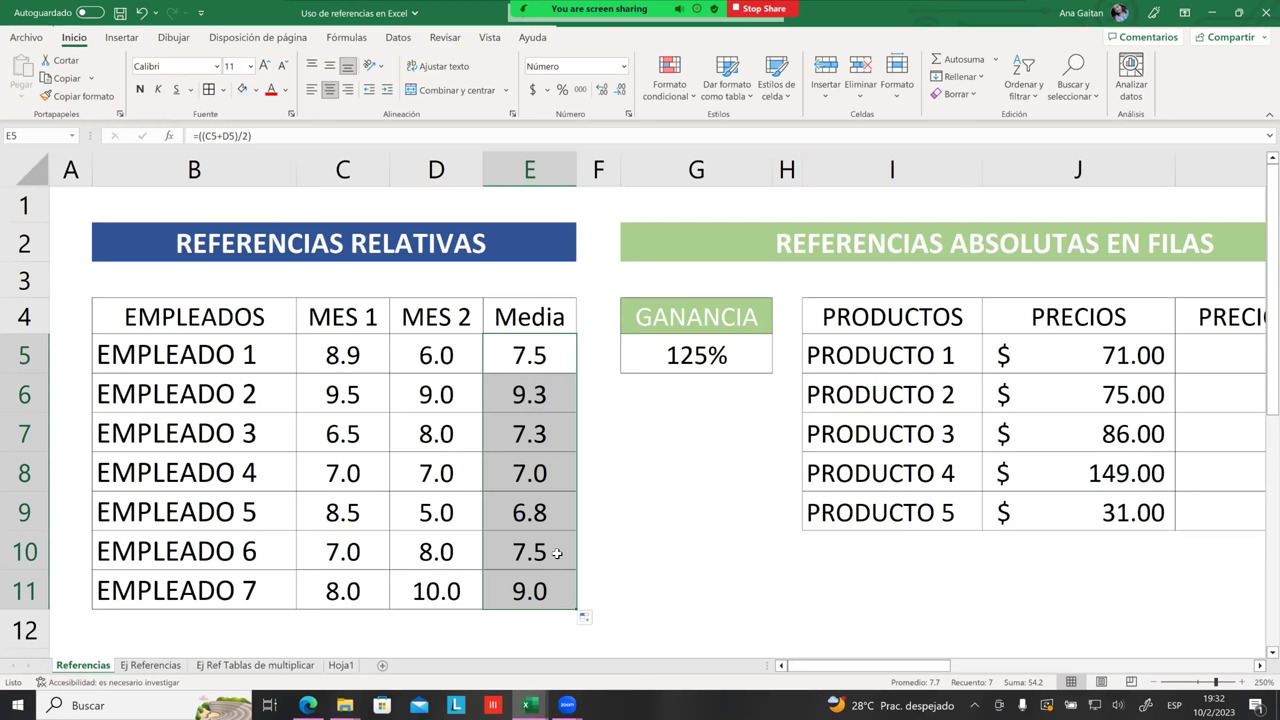
- Compare the copied formula in E6 with the original in E5, checking its source cells C6 and D6
left_click(520, 401)
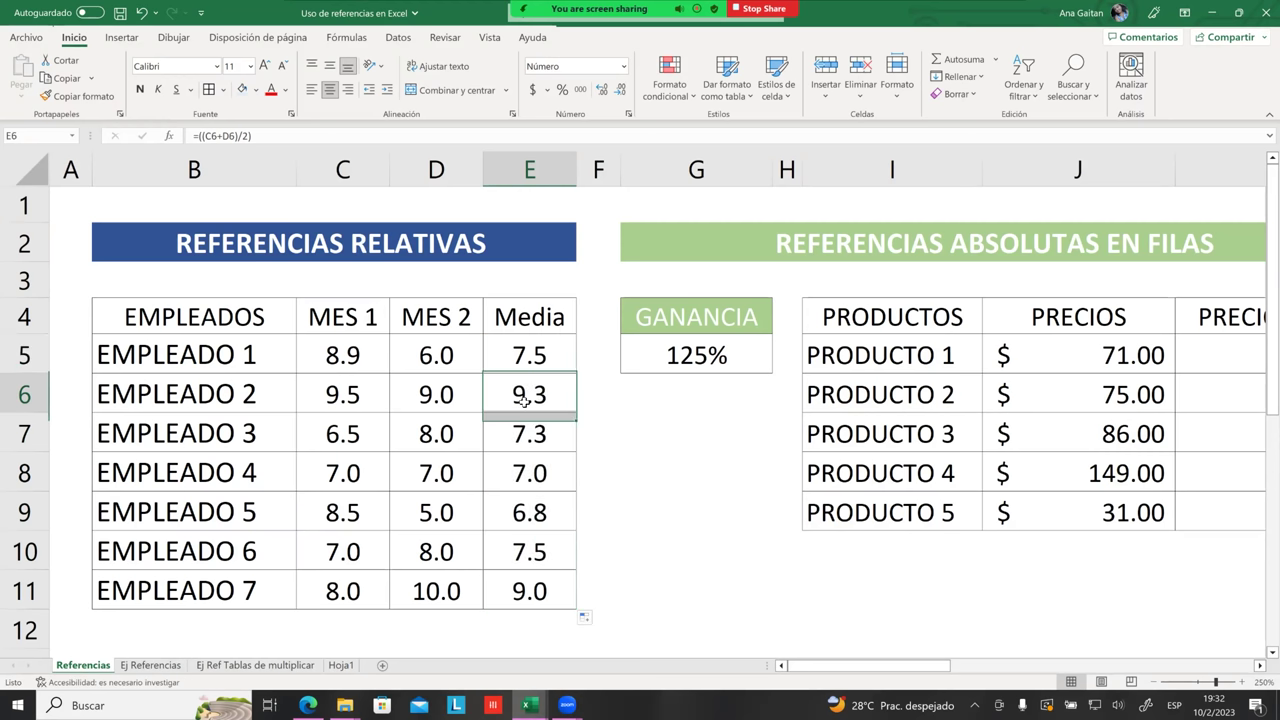
left_click(356, 399)
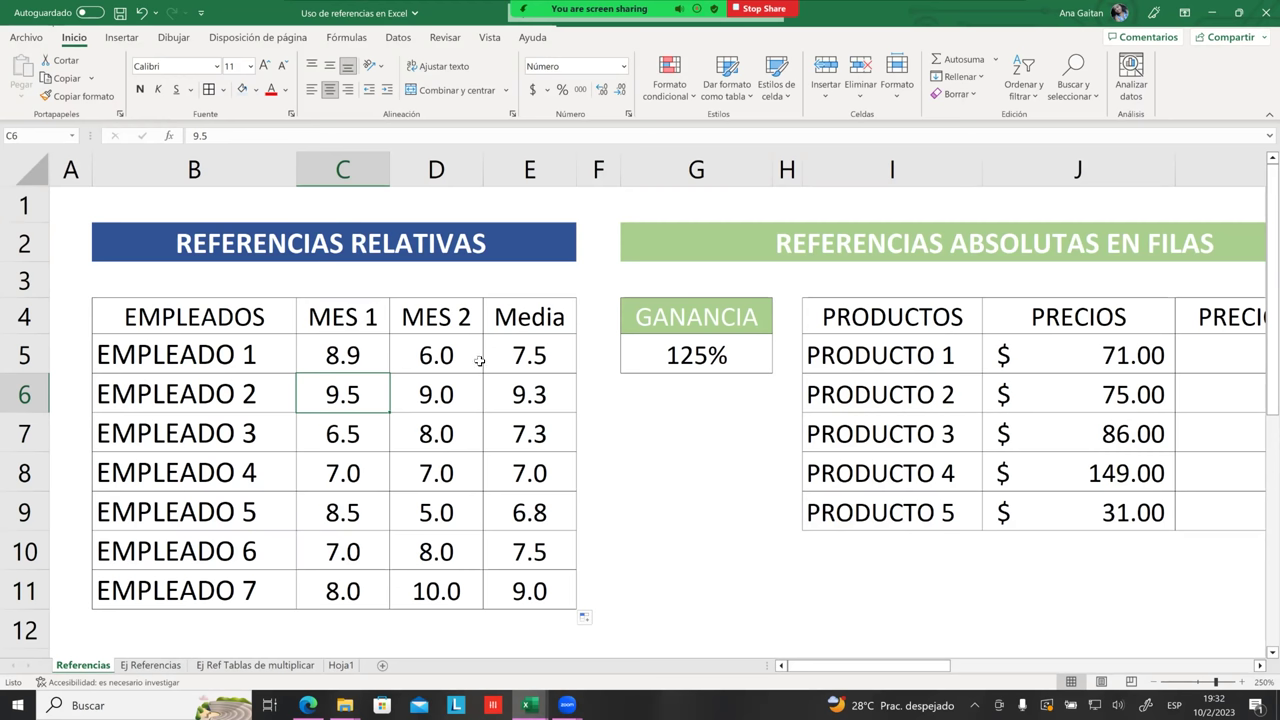
left_click(530, 360)
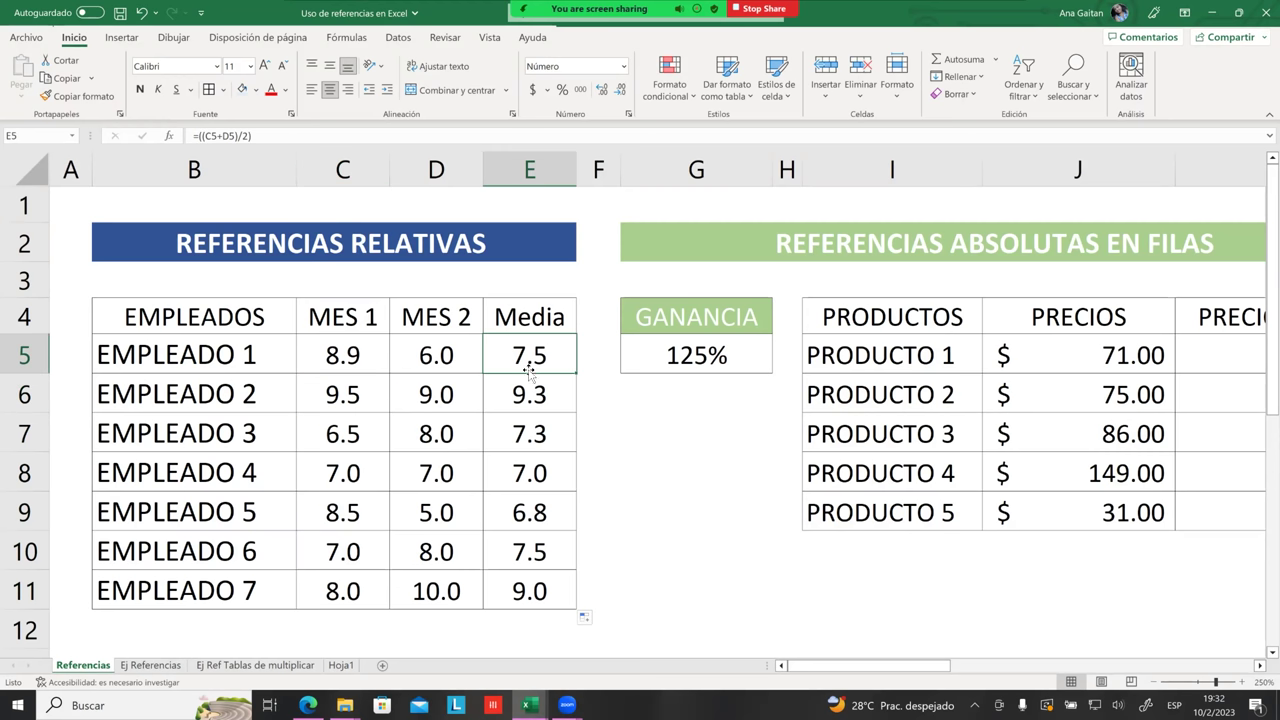
left_click(522, 398)
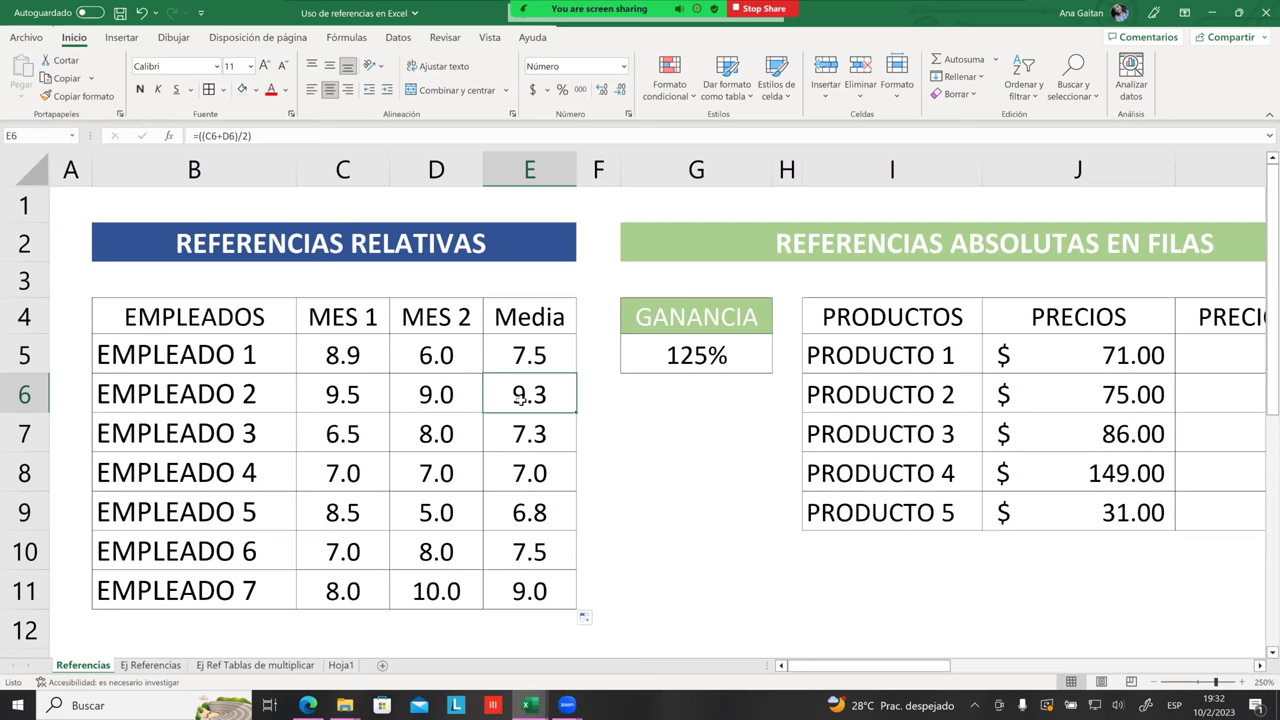
left_click(329, 396)
left_click(408, 397)
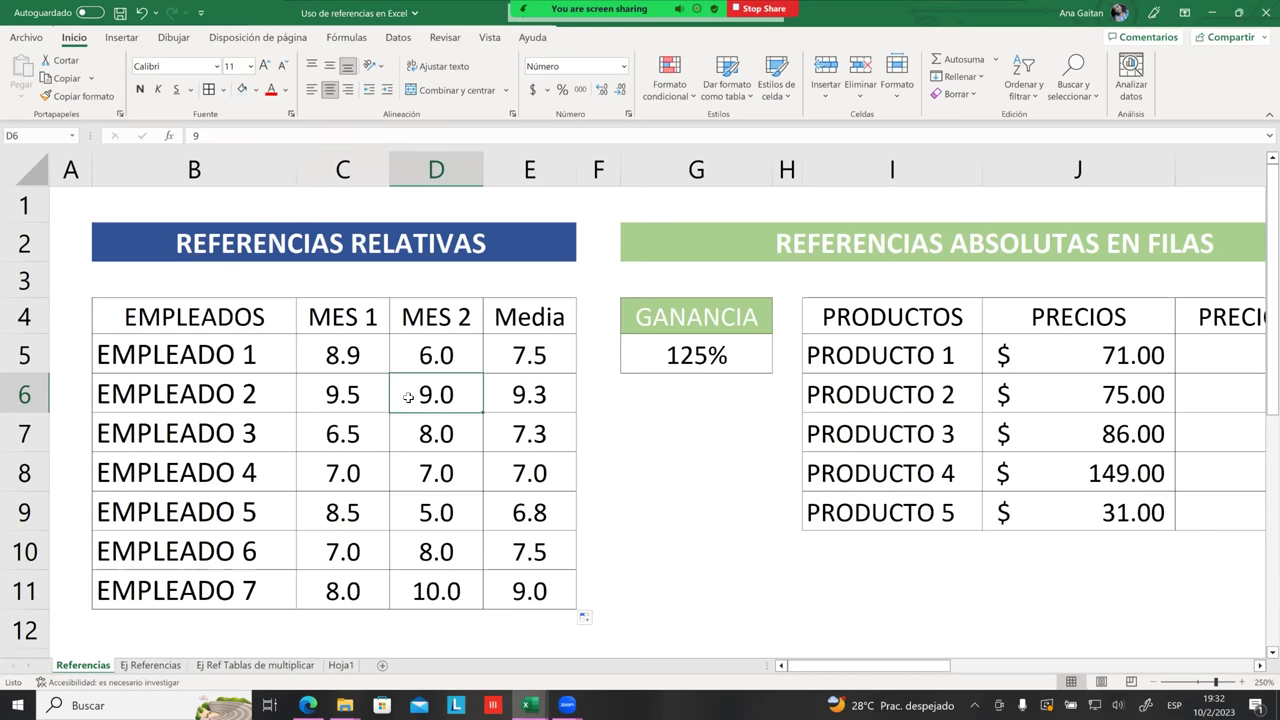
left_click(538, 397)
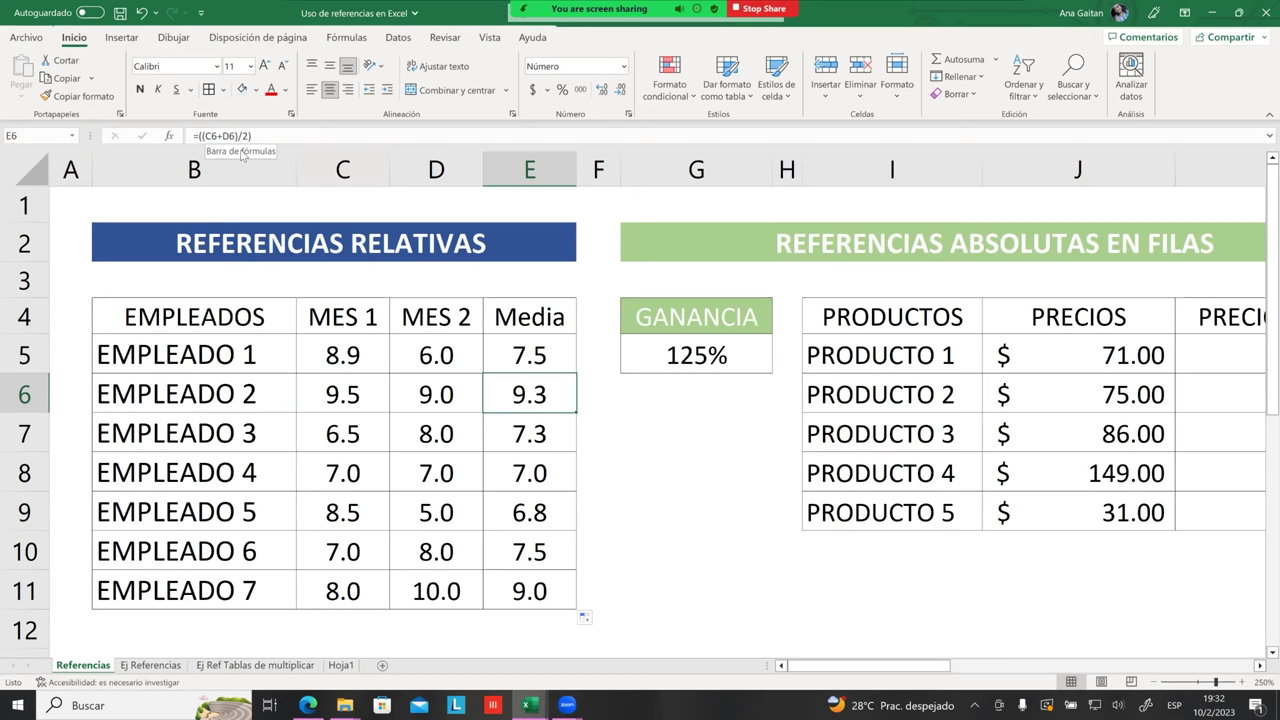
- Highlight the whole employee table B4:E11 to review the filled averages
left_click(691, 440)
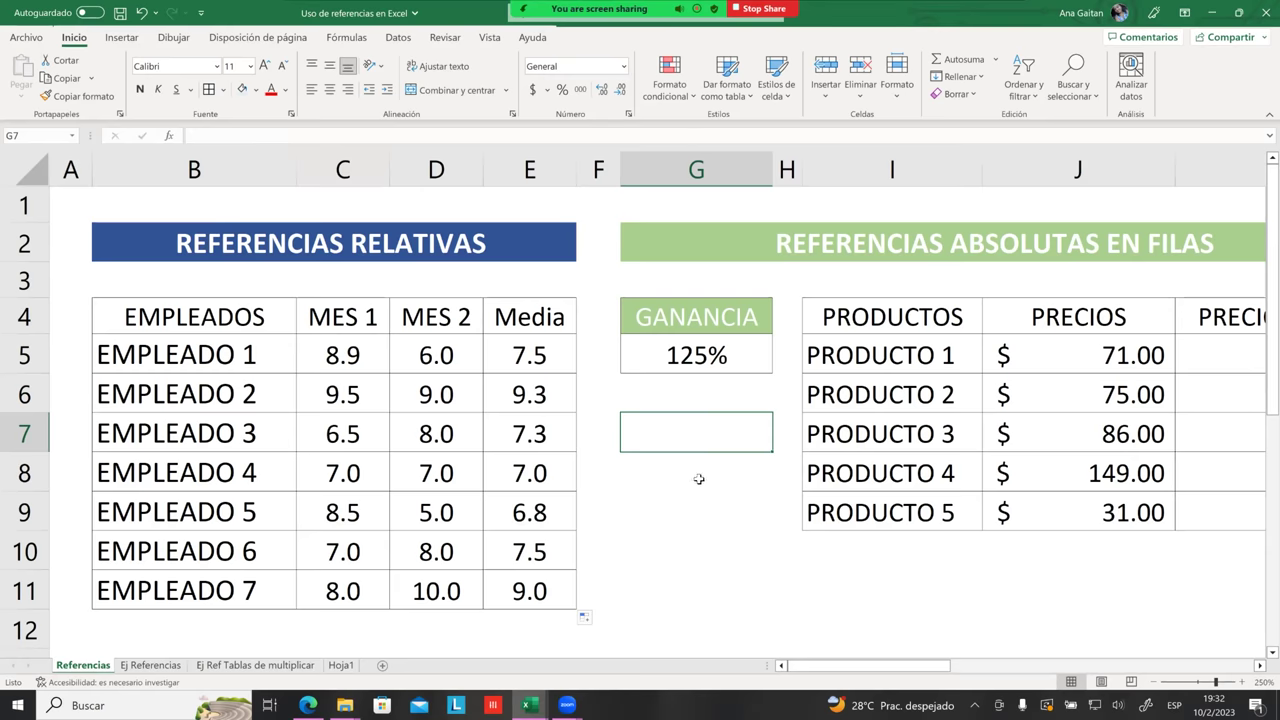
scroll(728, 489, "down", 1)
scroll(728, 489, "up", 1)
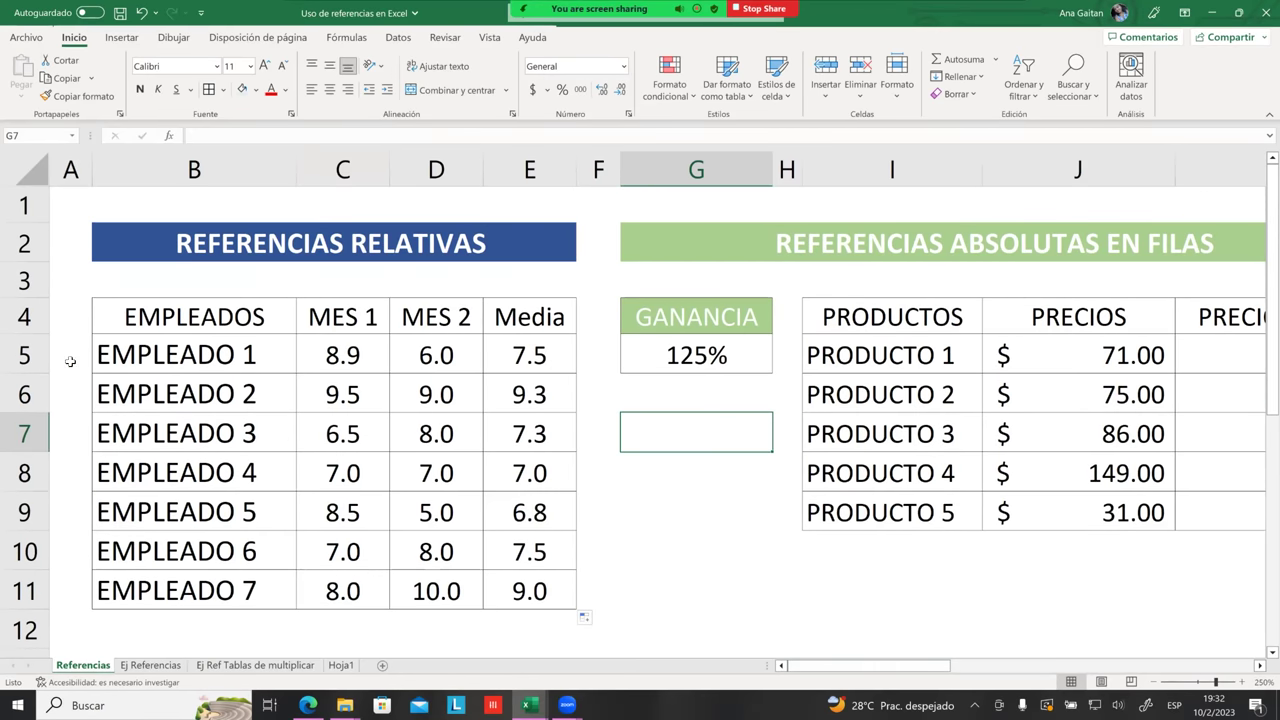
left_click(117, 317)
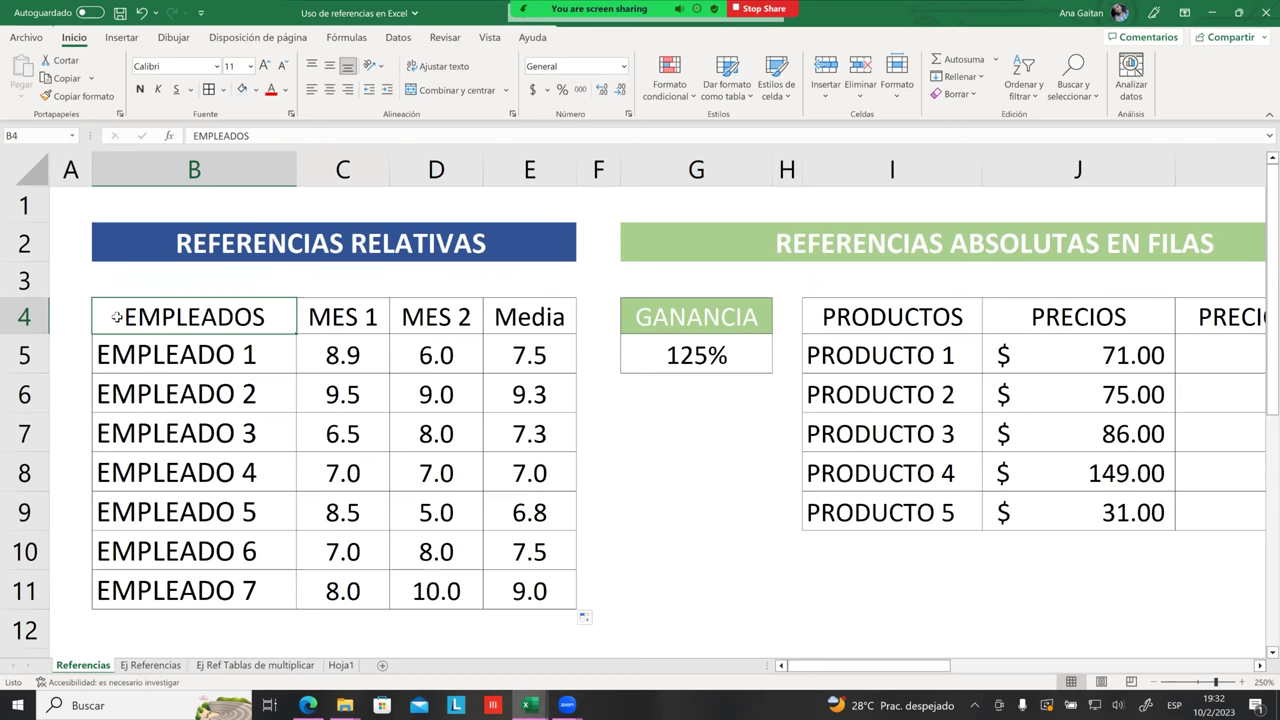
left_click_drag(117, 317, 550, 598)
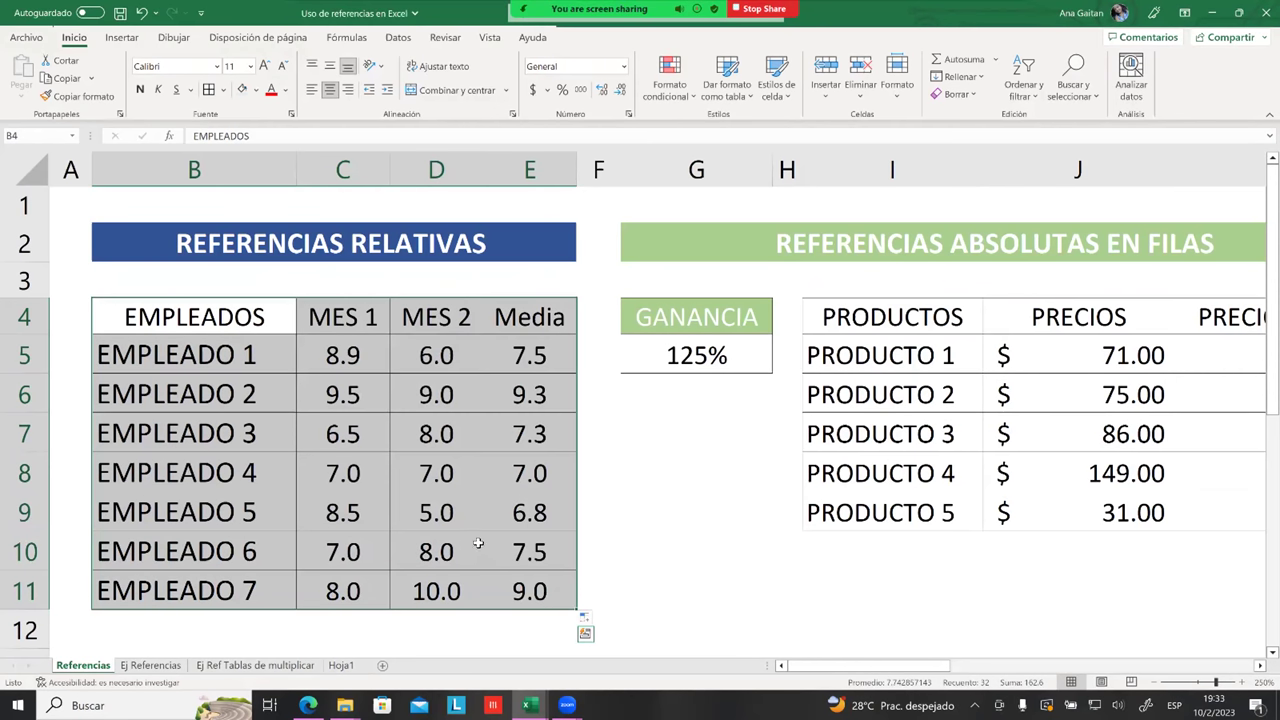
left_click(512, 514)
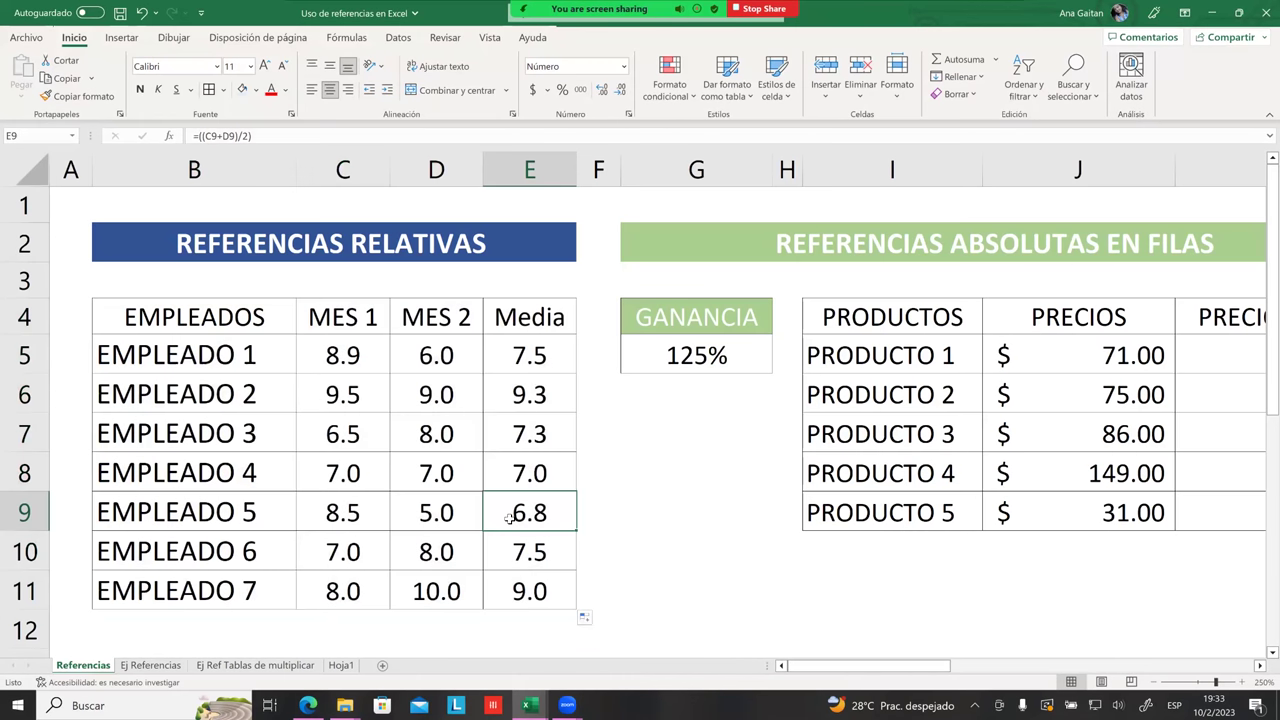
- Display the Media averages in E5:E11 with two decimal places
left_click(520, 356)
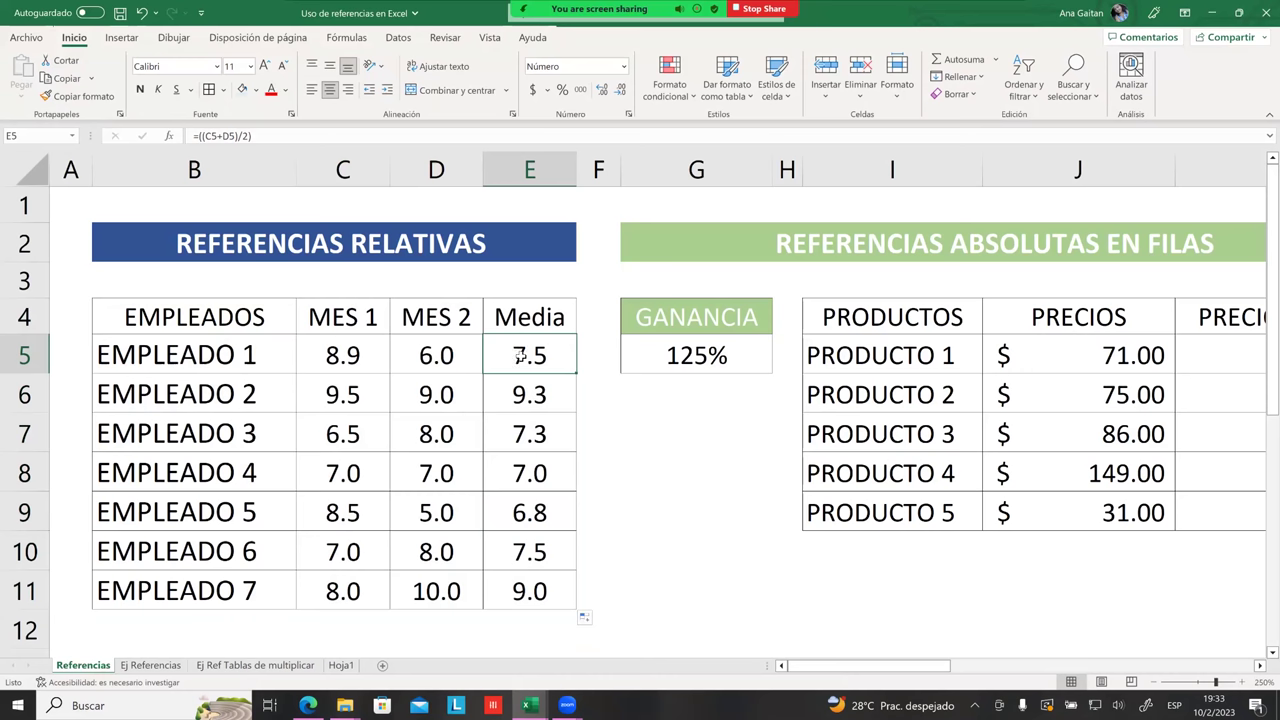
left_click_drag(520, 356, 522, 588)
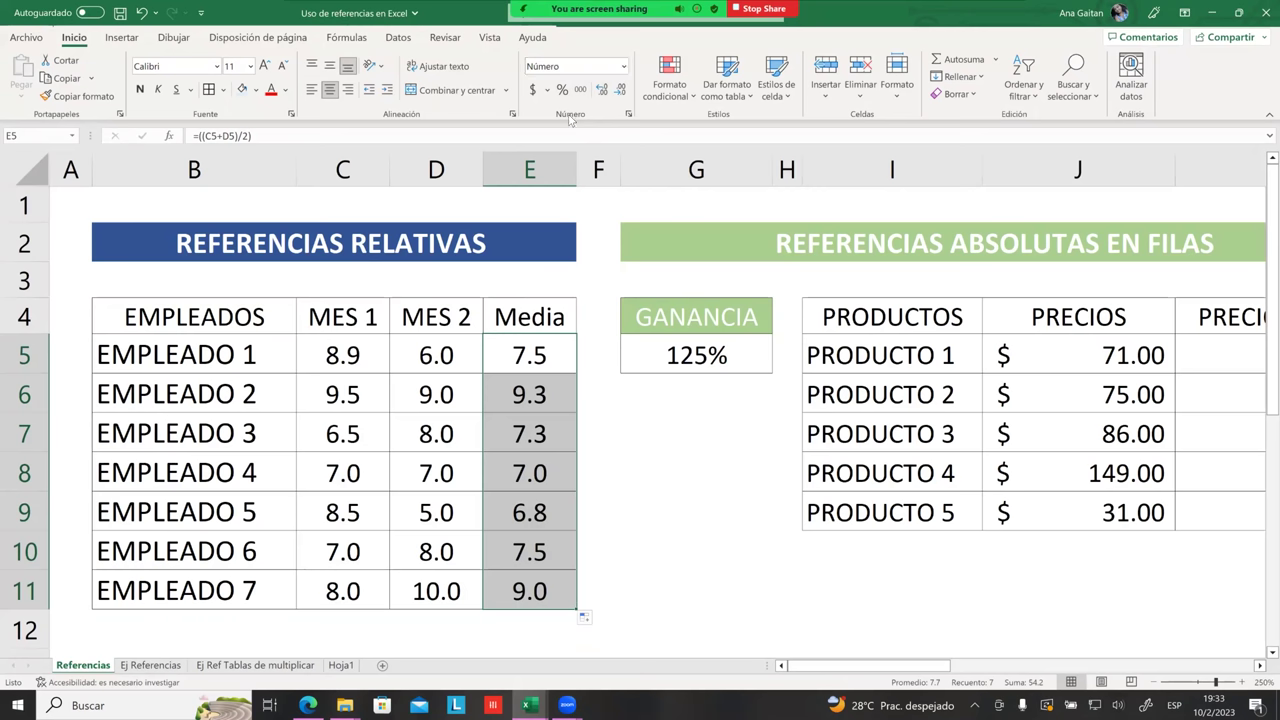
left_click(620, 90)
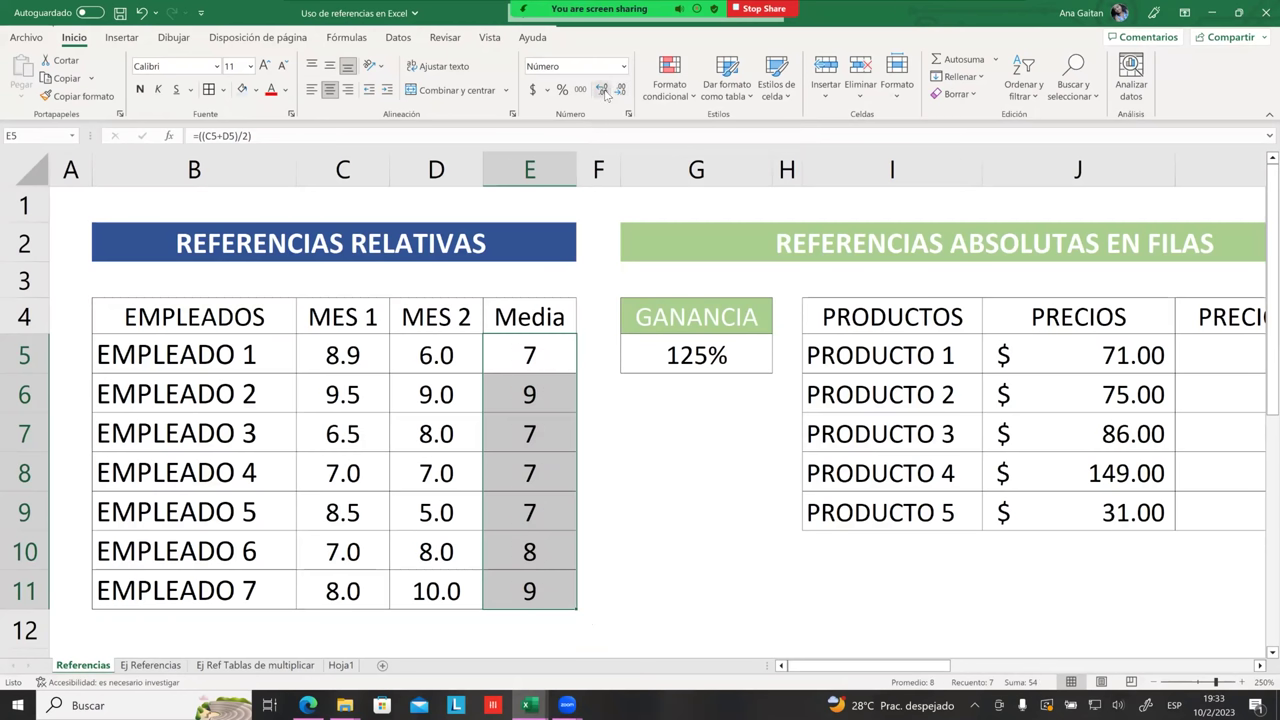
left_click(603, 91)
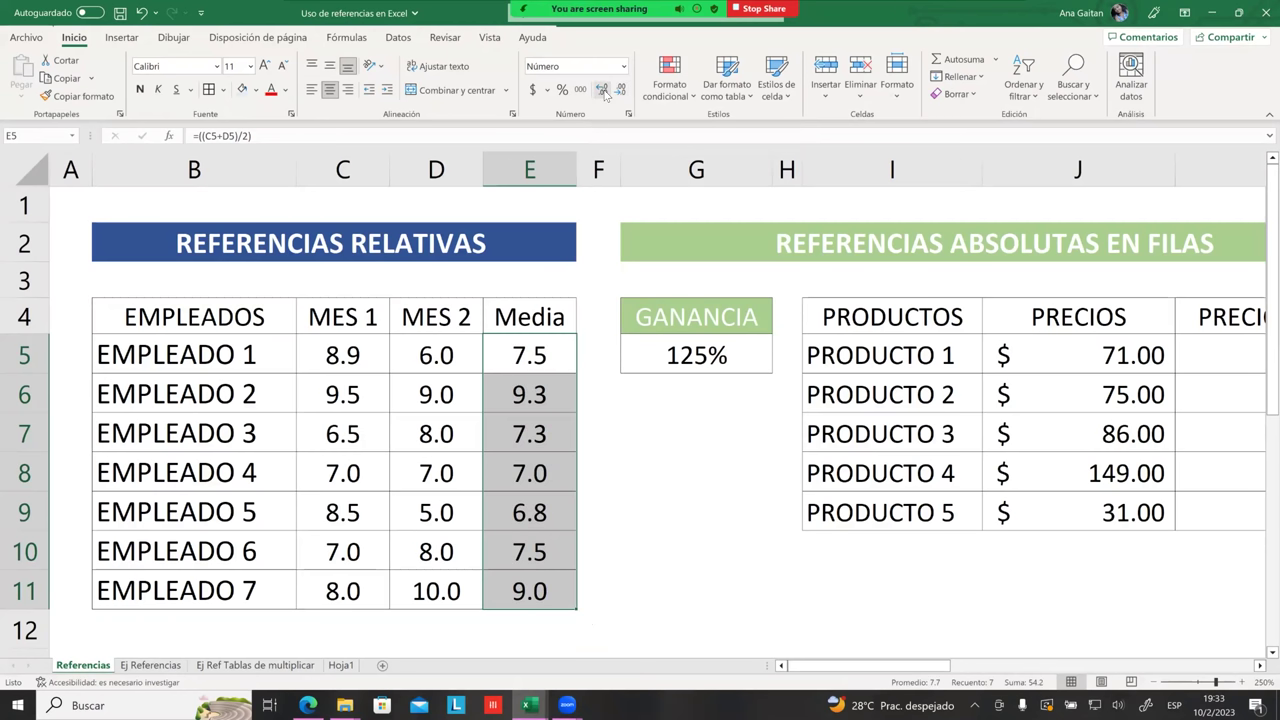
left_click(603, 91)
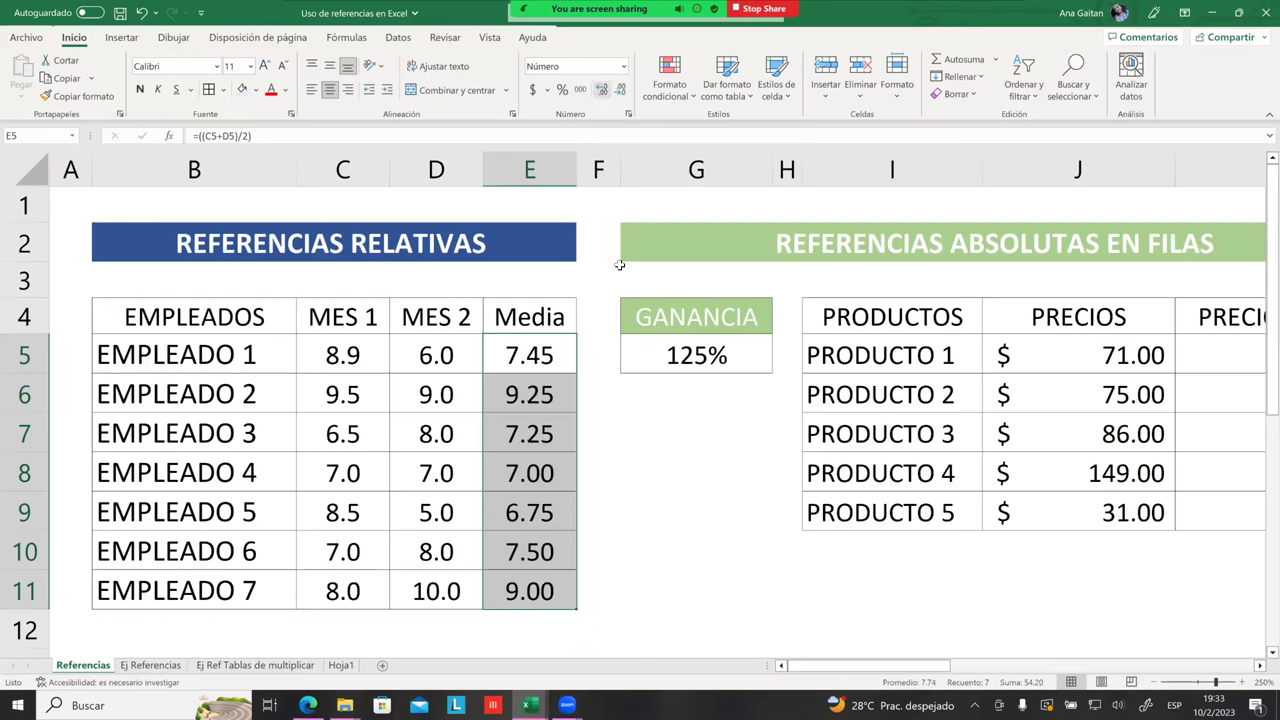
left_click(603, 432)
- Reduce the average of EMPLEADO 1 in E5 to no decimal places
left_click_drag(522, 348, 543, 352)
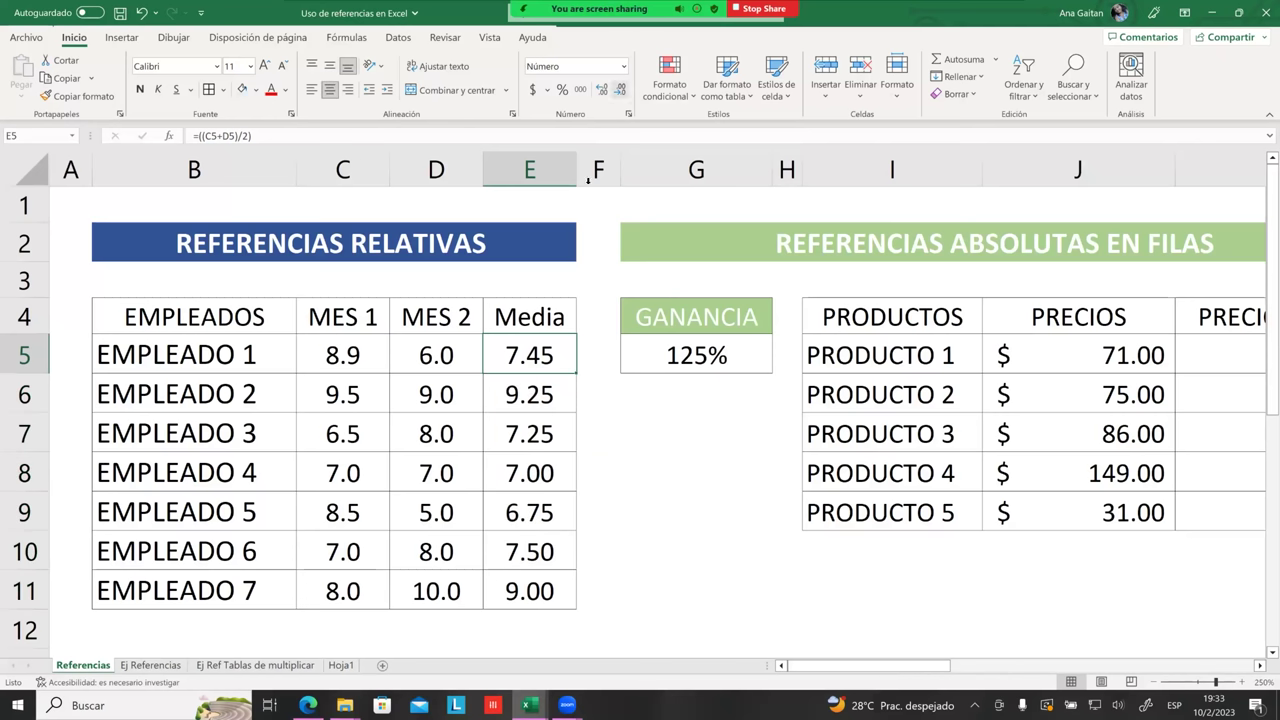
left_click(621, 90)
left_click(621, 90)
left_click(582, 368)
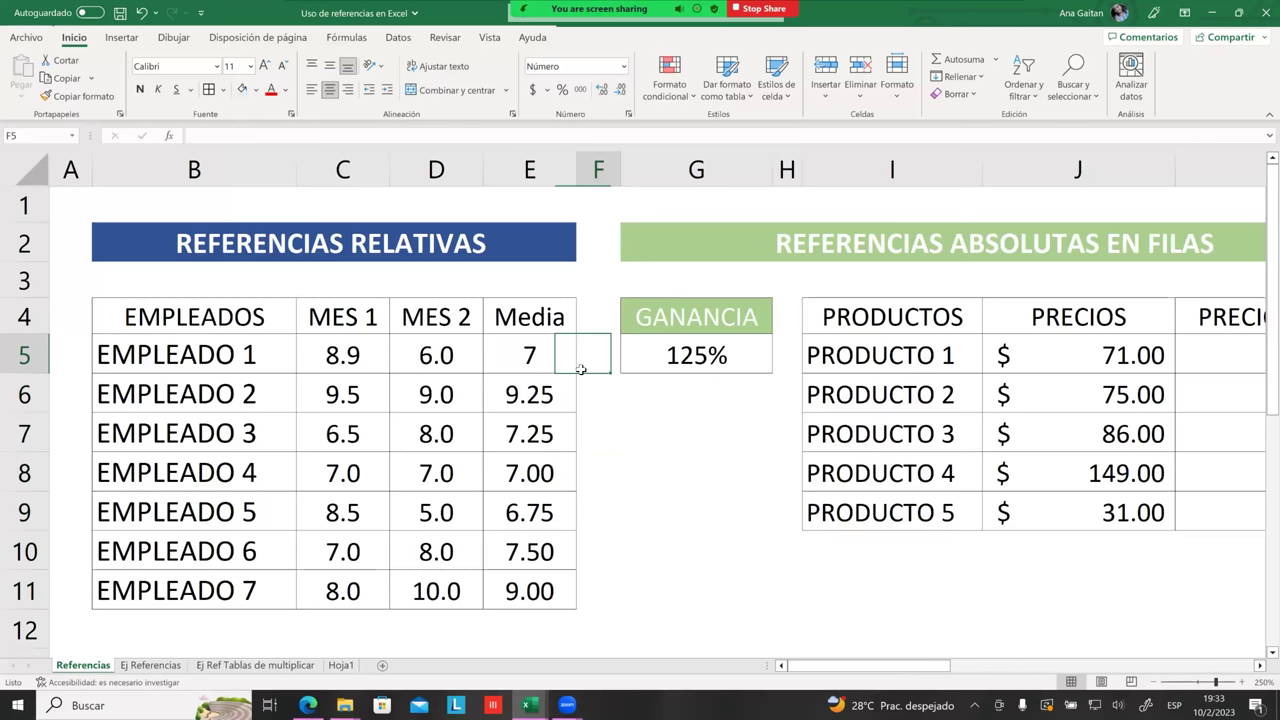
left_click(529, 352)
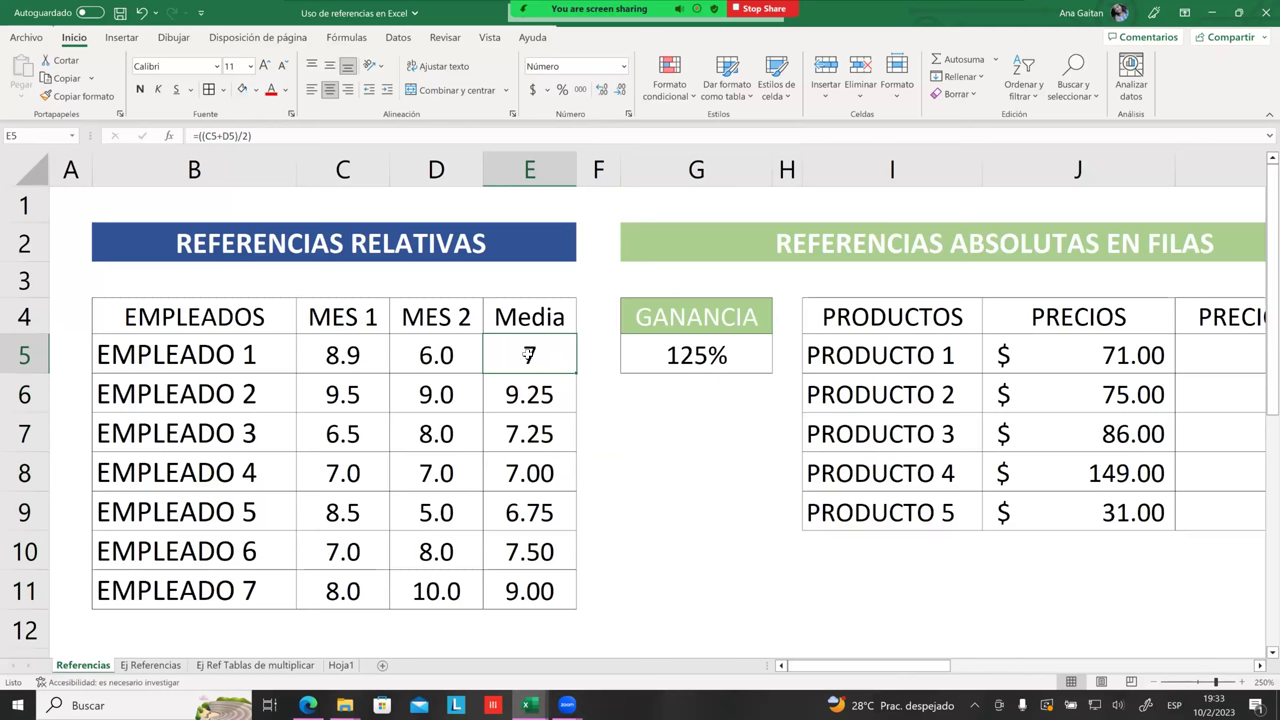
left_click(654, 394)
- Increase the decimals shown in E5 to five places and reduce them to one
left_click(540, 368)
left_click_drag(540, 370, 530, 590)
left_click(598, 551)
left_click(524, 346)
left_click(602, 89)
left_click(602, 89)
left_click(602, 89)
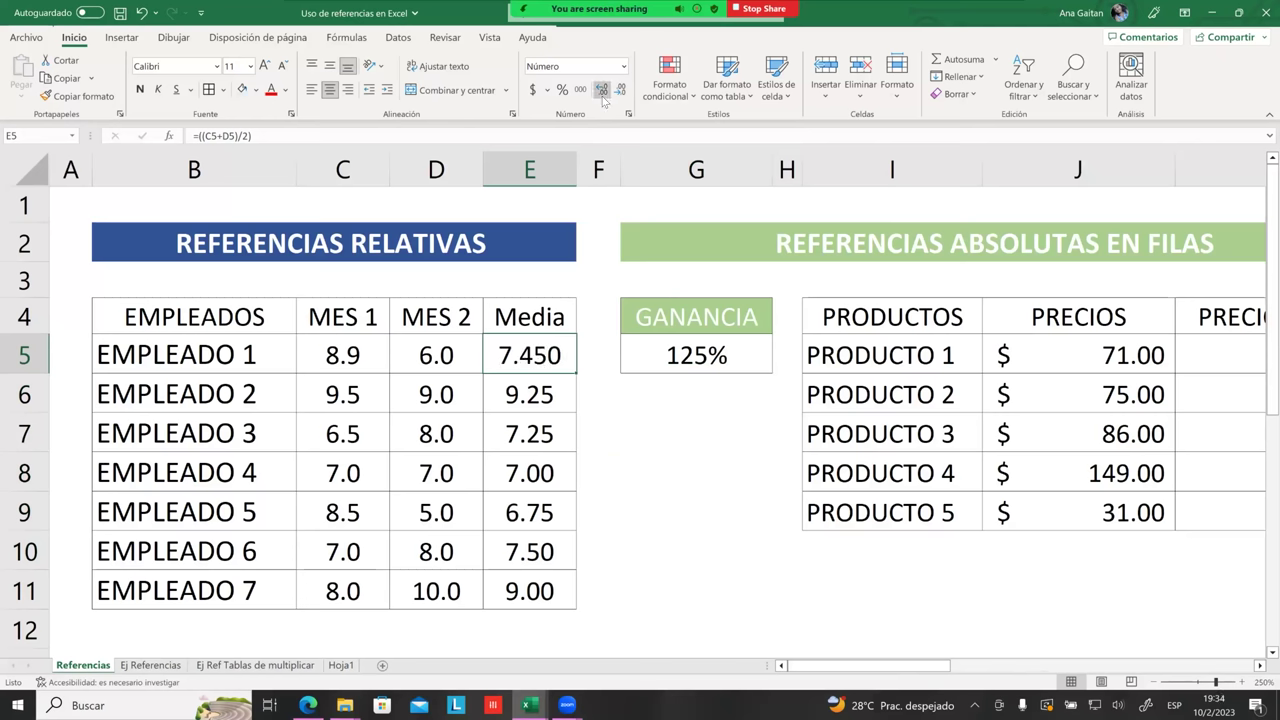
left_click(602, 89)
left_click(602, 89)
left_click(620, 89)
left_click(620, 89)
left_click(620, 89)
left_click(620, 89)
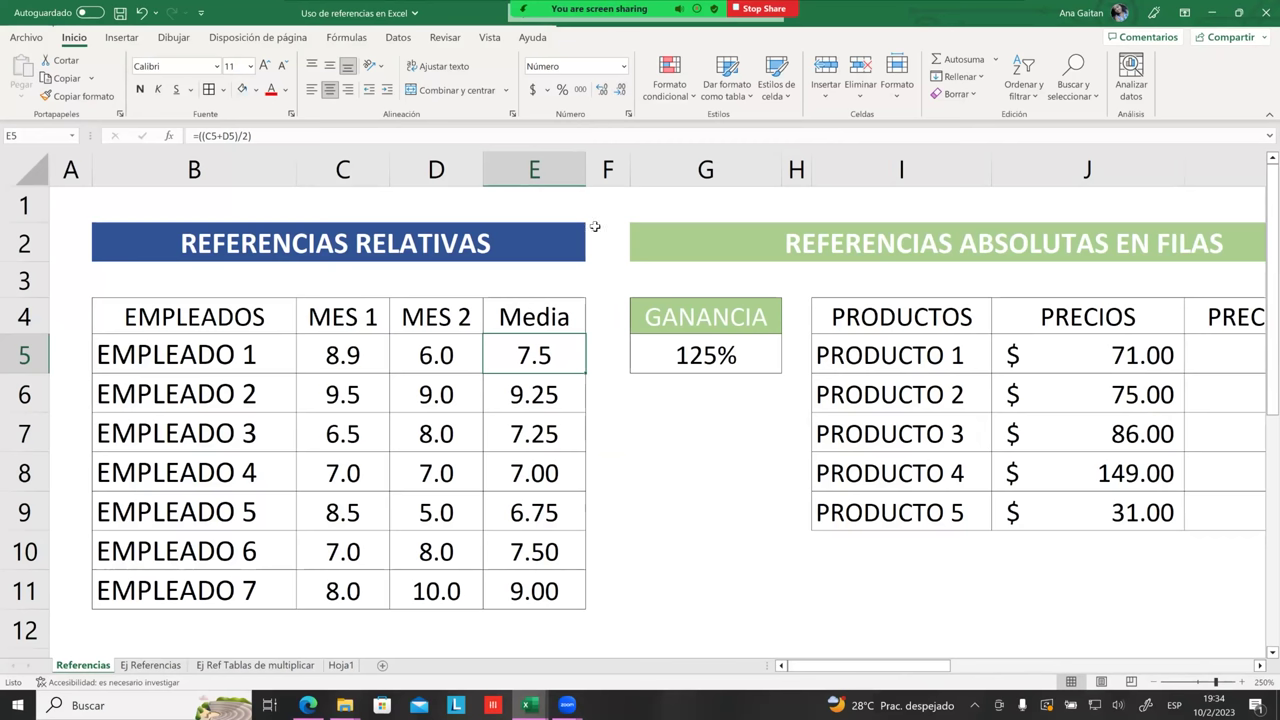
- Check the other Media averages and restore E5 to two decimal places like them
left_click(622, 401)
left_click(538, 430)
left_click(535, 470)
left_click(530, 550)
left_click(534, 433)
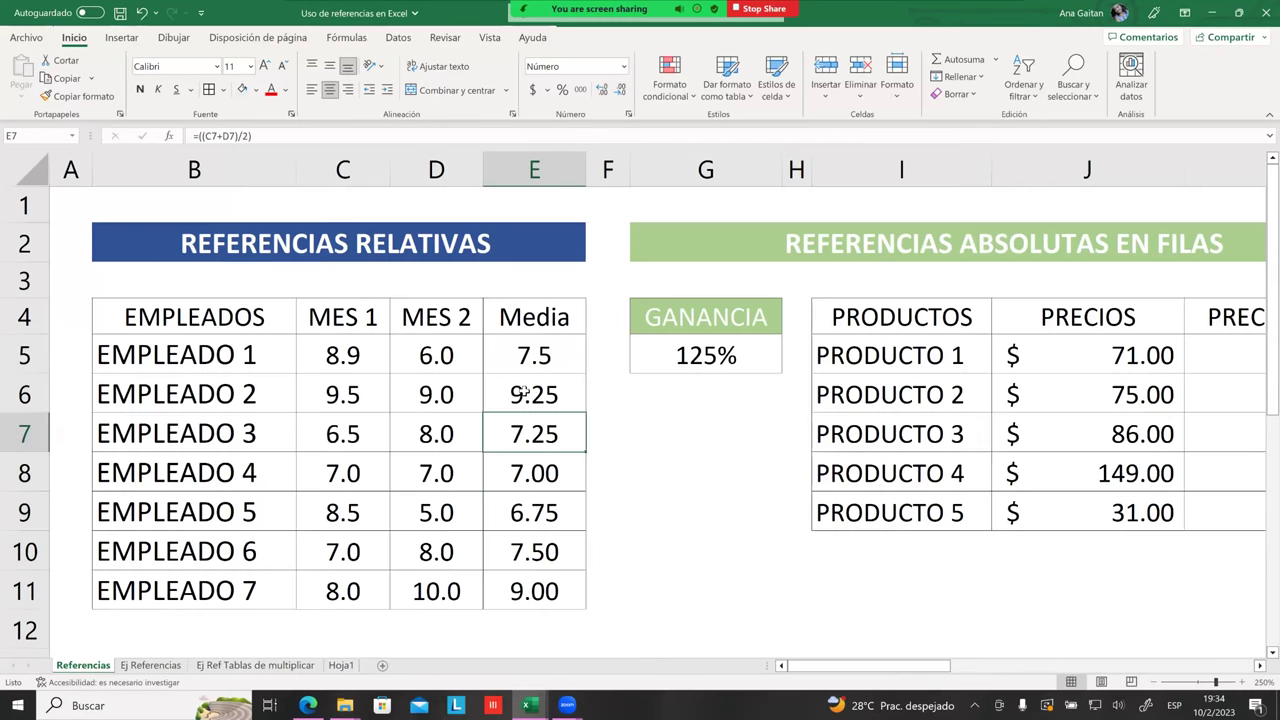
left_click(530, 394)
left_click(522, 355)
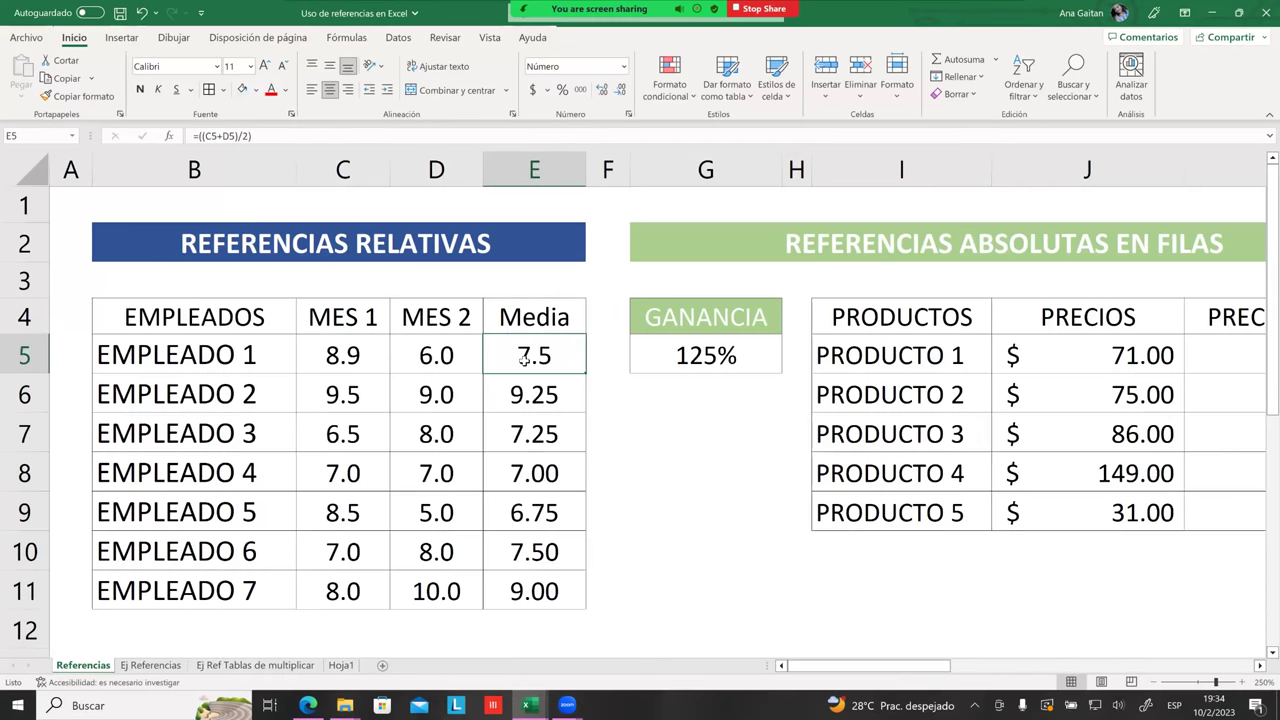
left_click(605, 90)
- Review the Media averages in E6:E9 and highlight the whole employee table B4:E11
left_click(537, 476)
left_click(535, 433)
left_click(533, 394)
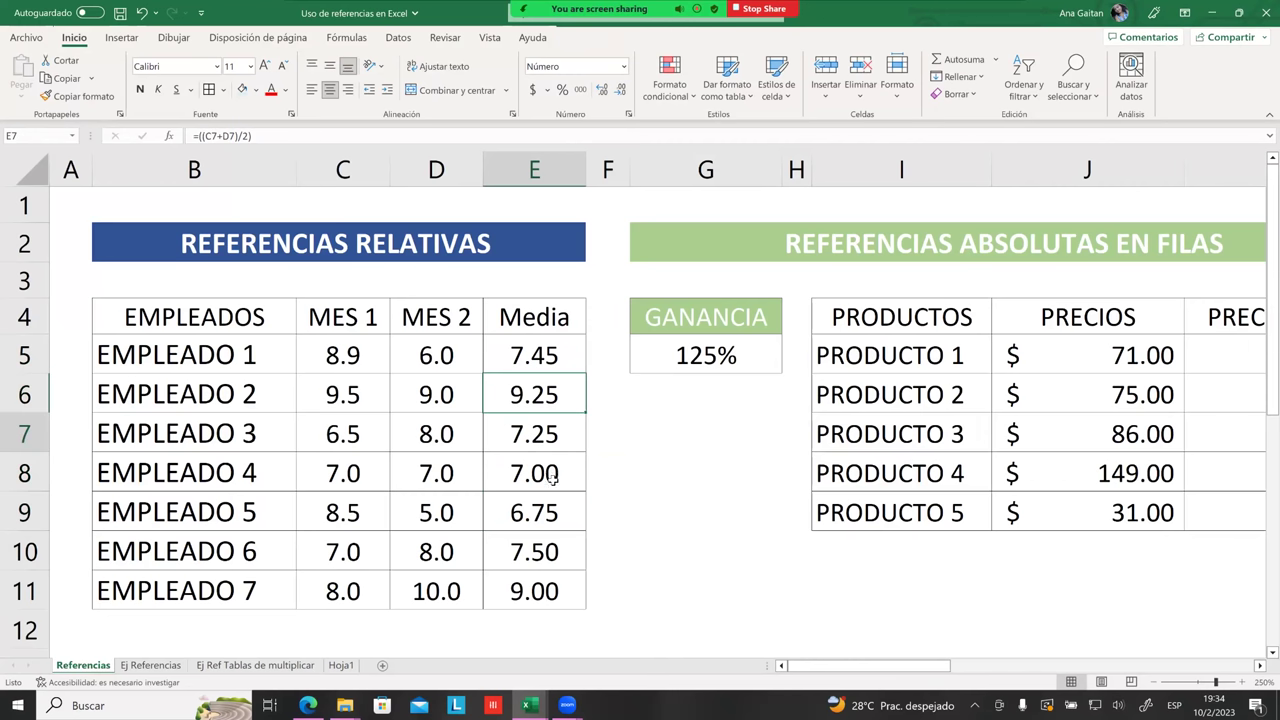
left_click(530, 472)
left_click(520, 515)
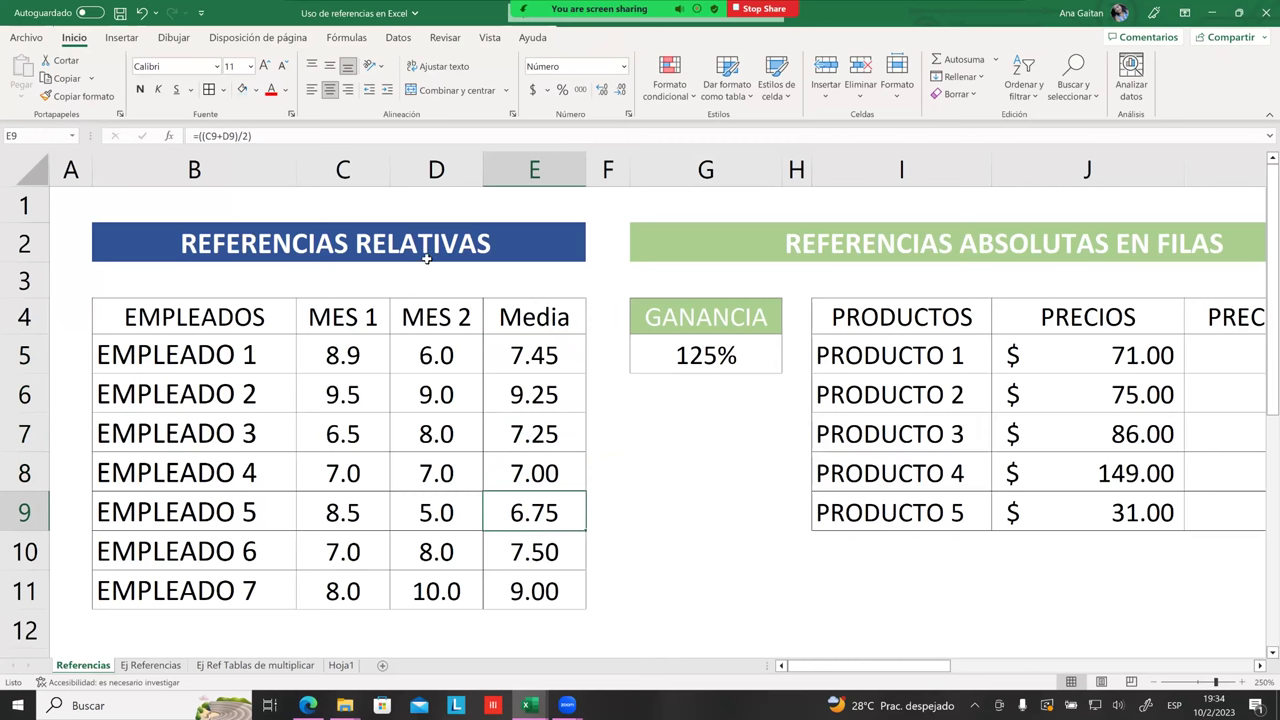
left_click(226, 318)
left_click_drag(226, 318, 538, 588)
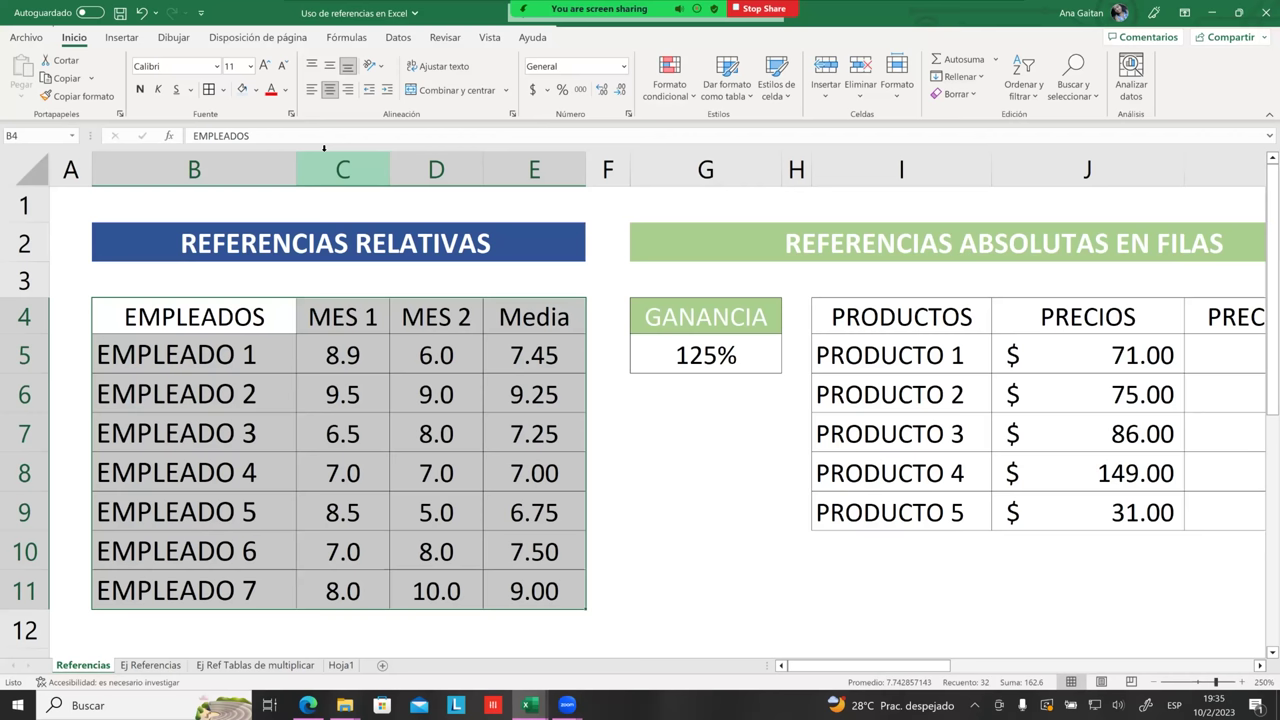
- Check how the row references change across the Media formulas in E5, E6 and E7, along with source cells C7 and D7
left_click(326, 420)
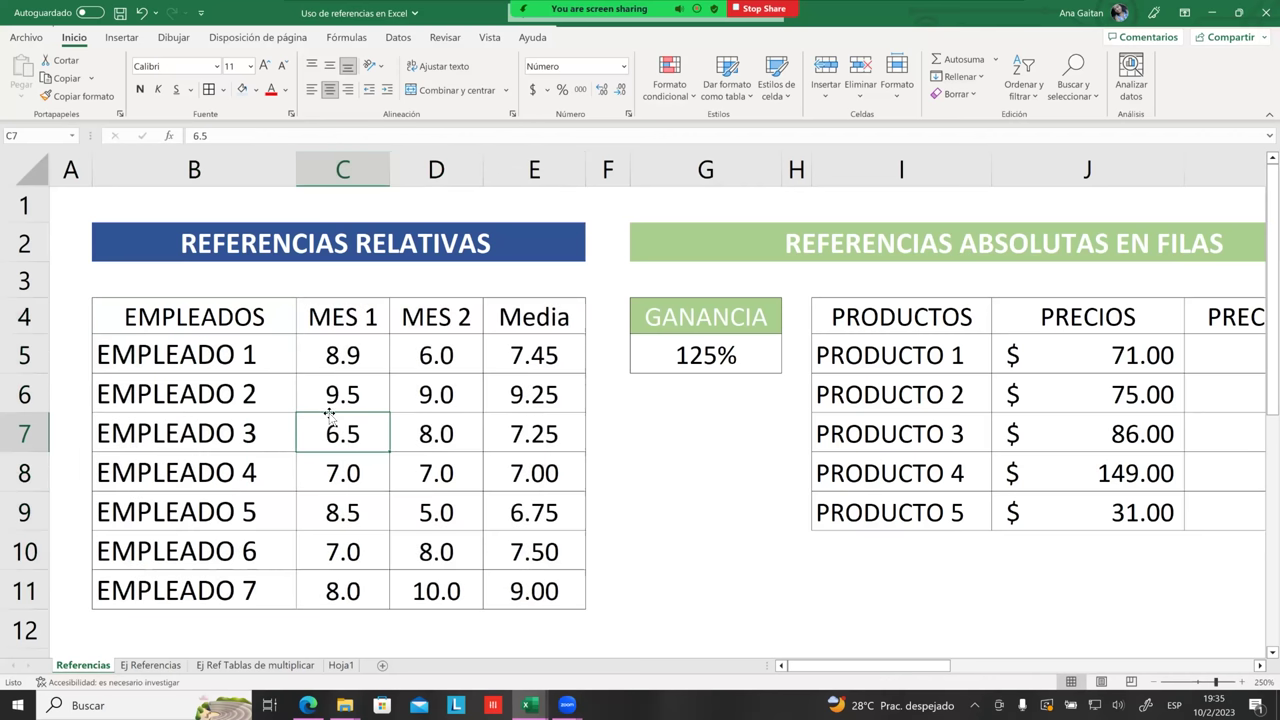
left_click(470, 423)
left_click(526, 395)
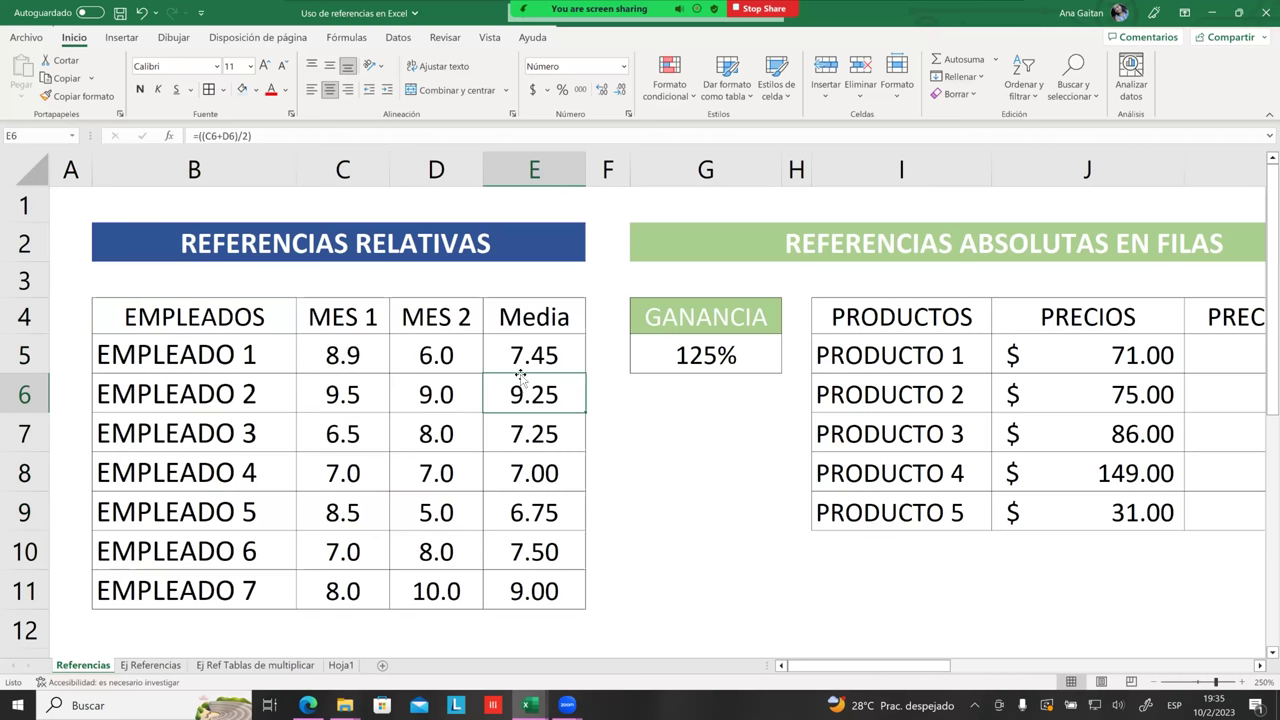
left_click(522, 358)
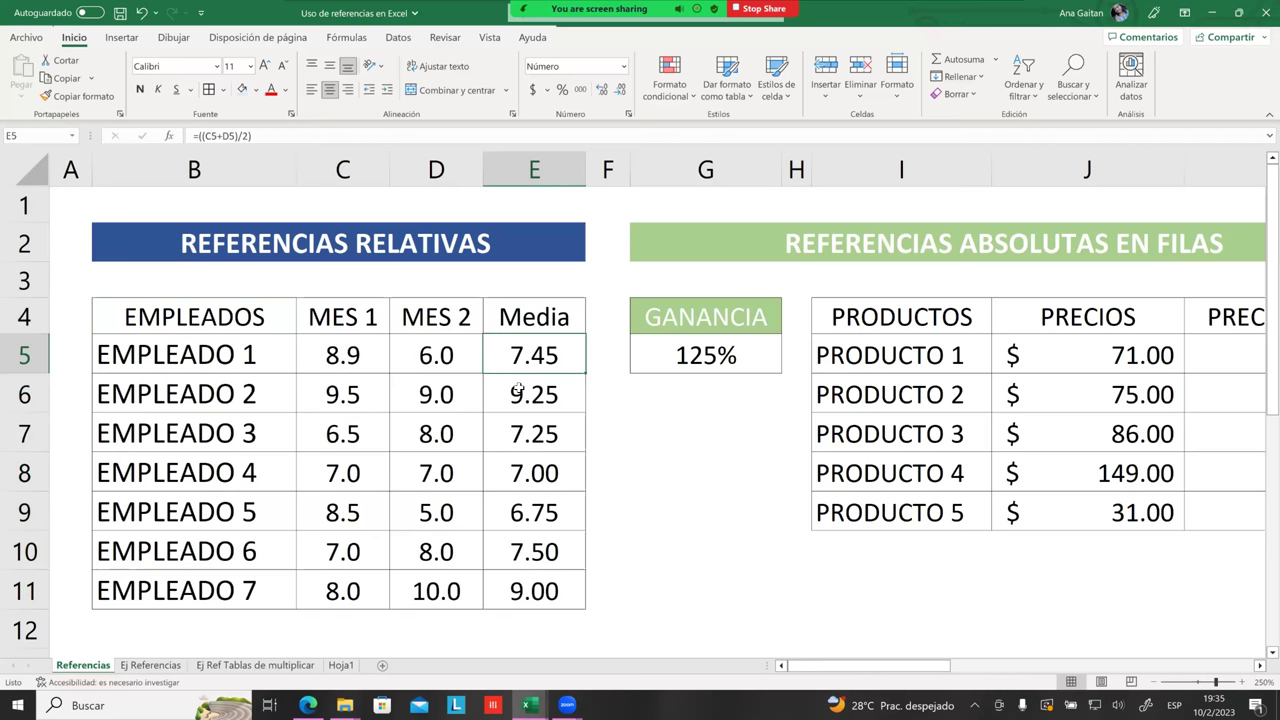
left_click(519, 386)
left_click(527, 420)
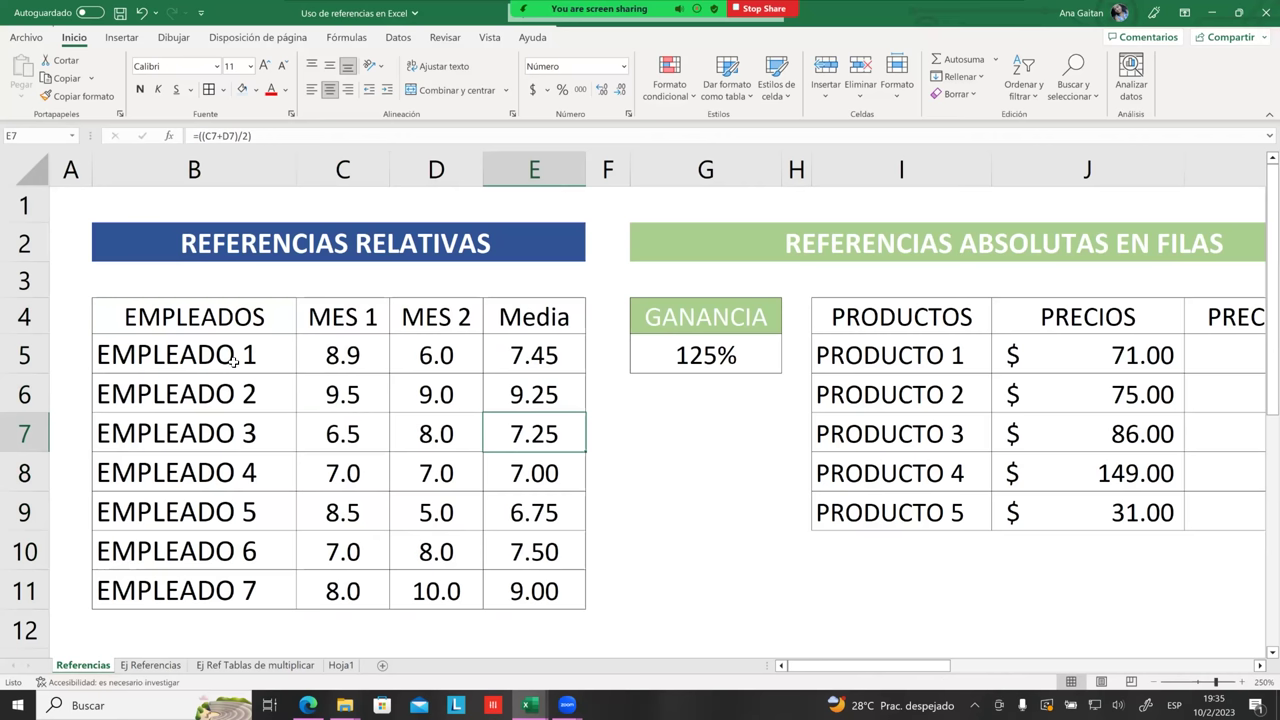
left_click(708, 467)
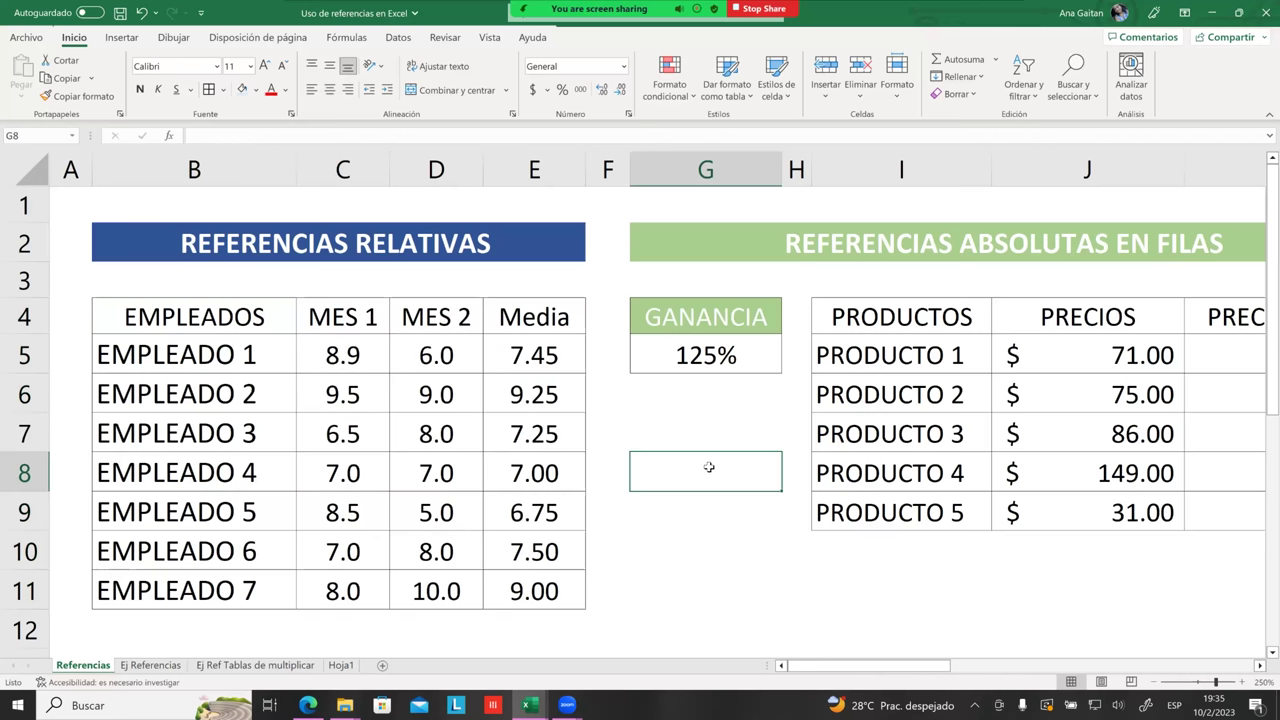
scroll(706, 465, "down", 1)
scroll(880, 540, "up", 1)
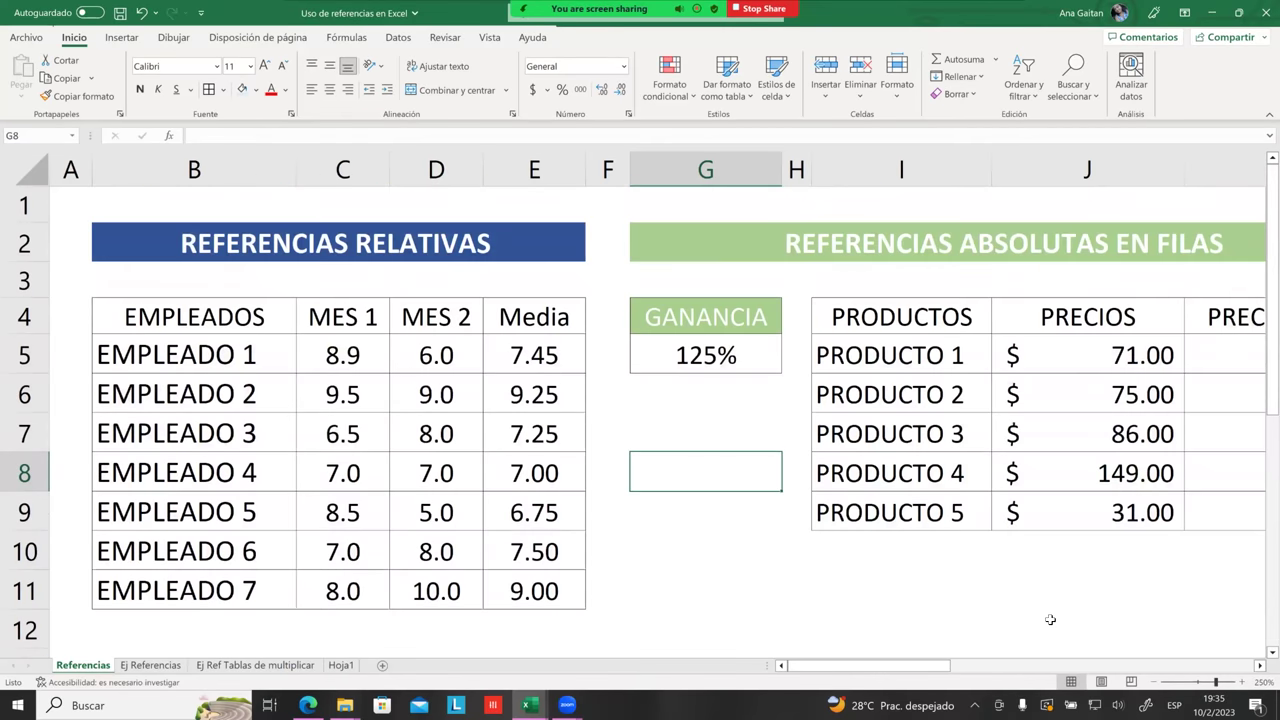
left_click(1151, 684)
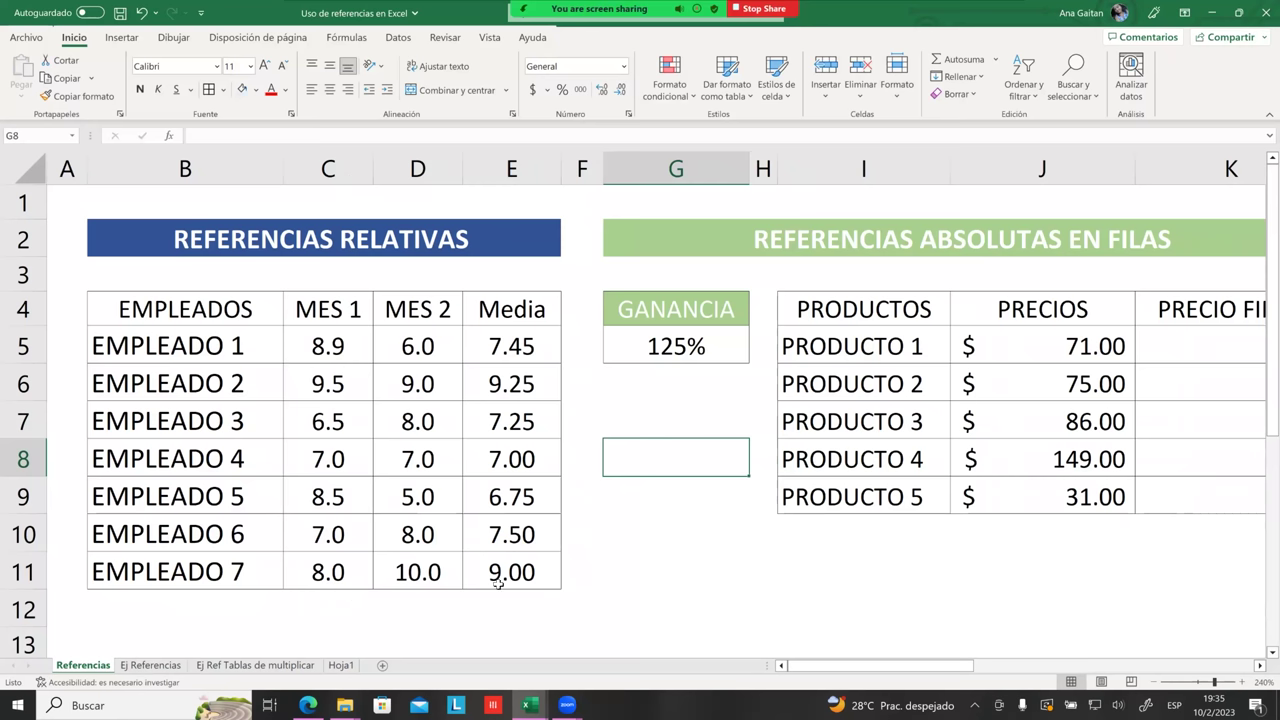
left_click(422, 611)
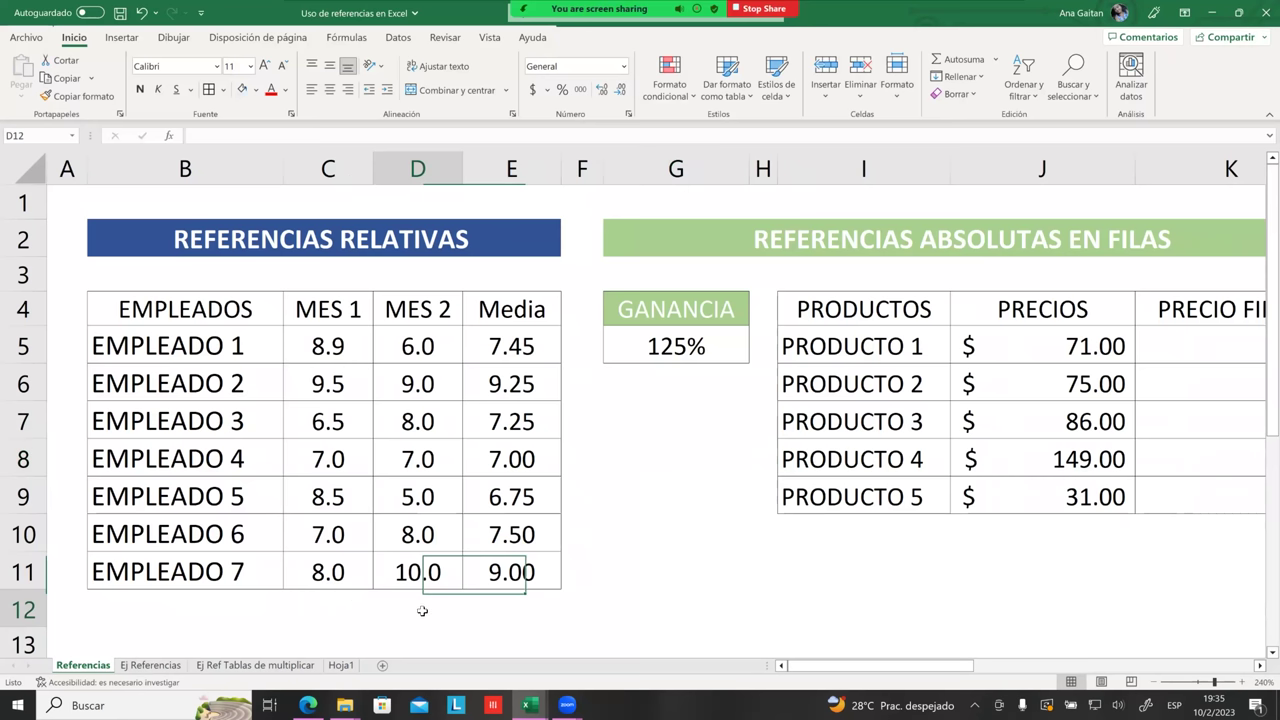
left_click(414, 333)
left_click(337, 310)
left_click(390, 311)
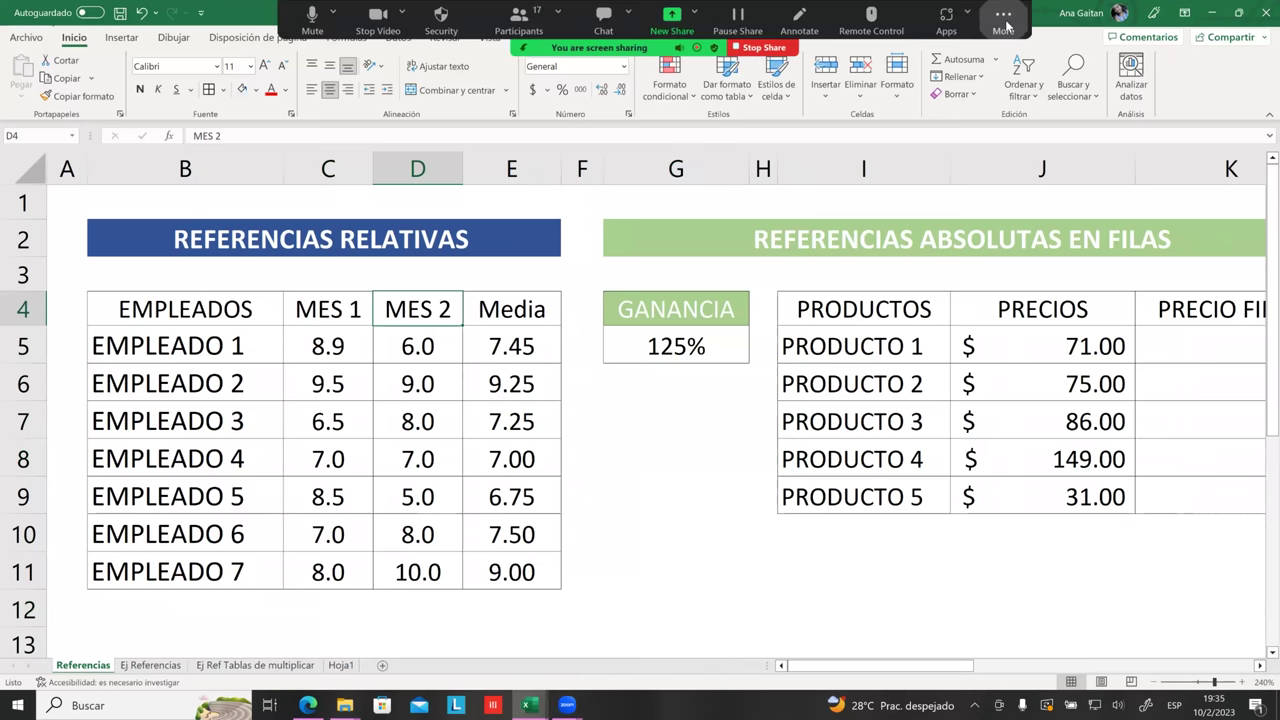
left_click(1006, 25)
left_click(1000, 25)
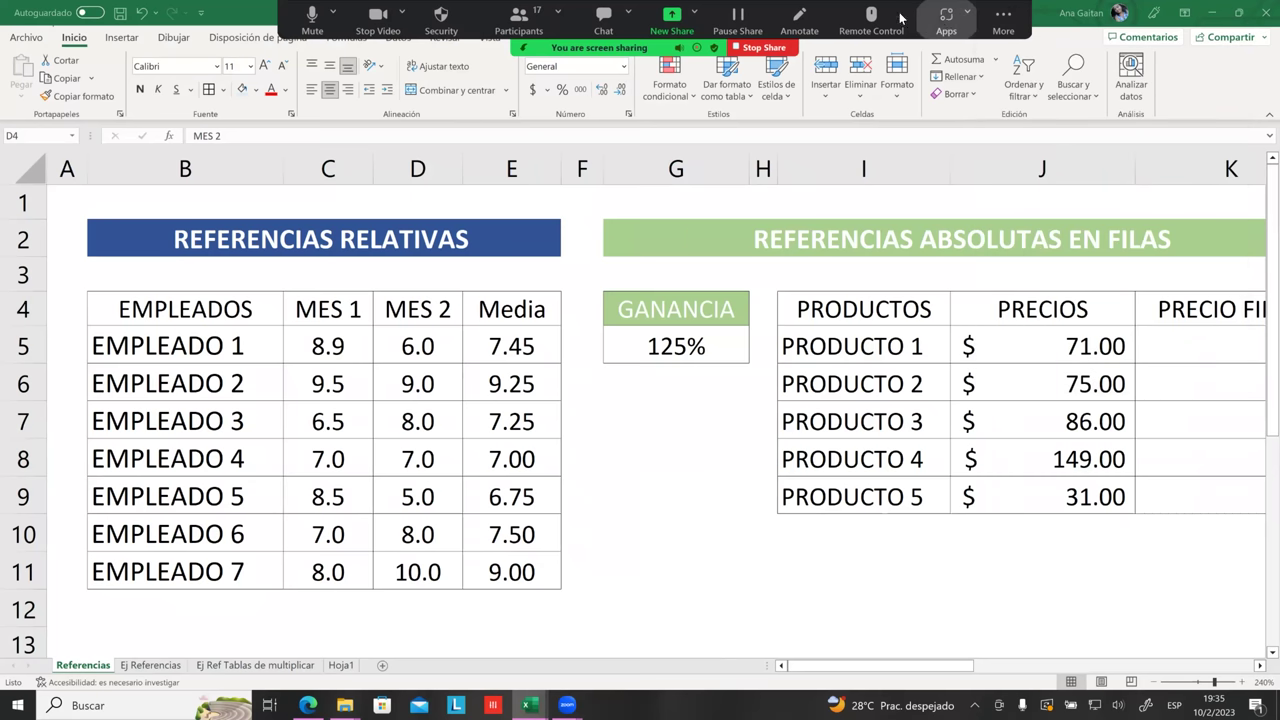
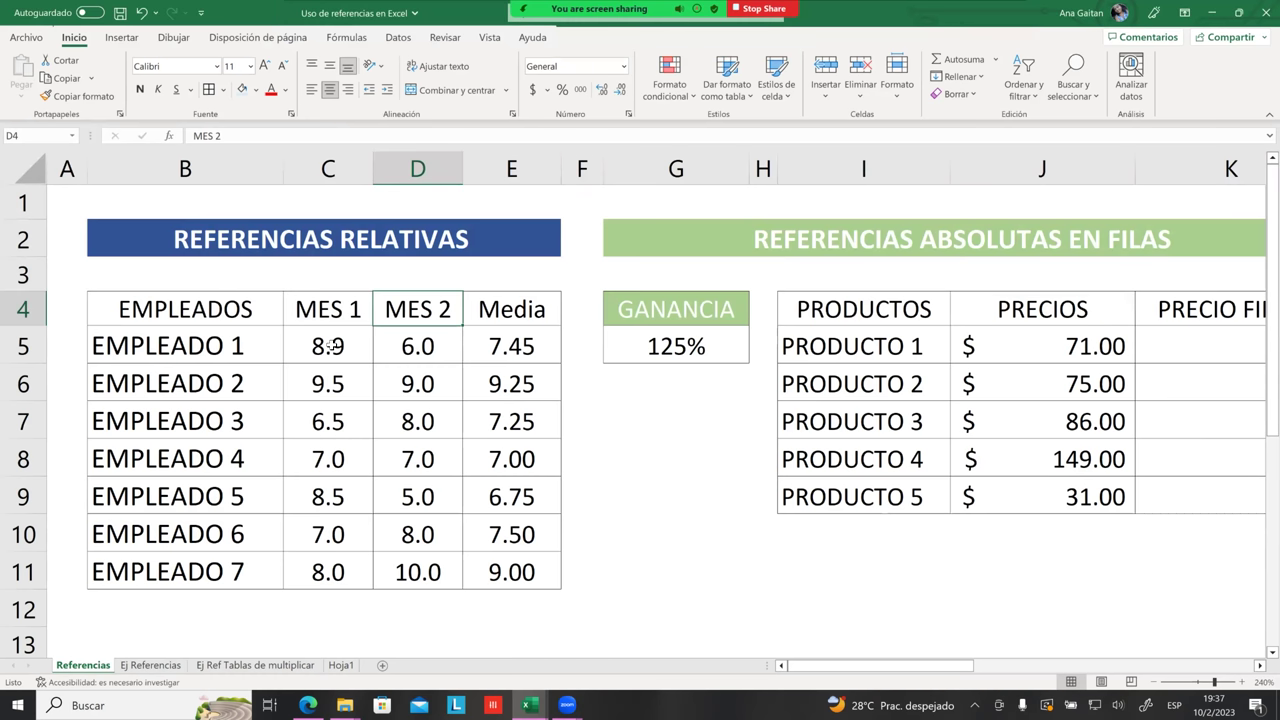
- Examine the employees' MES 1 and MES 2 source values in C5:D11 by highlighting them together
left_click_drag(331, 346, 427, 552)
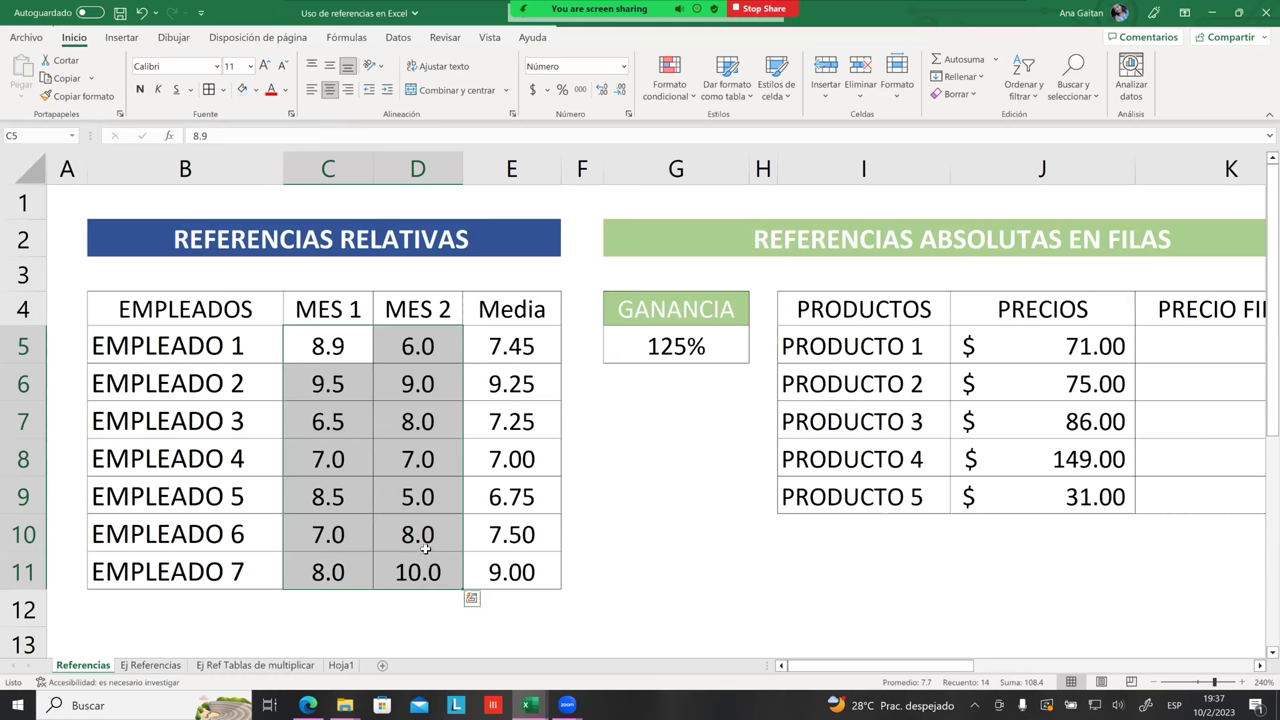
left_click(440, 346)
left_click(330, 346)
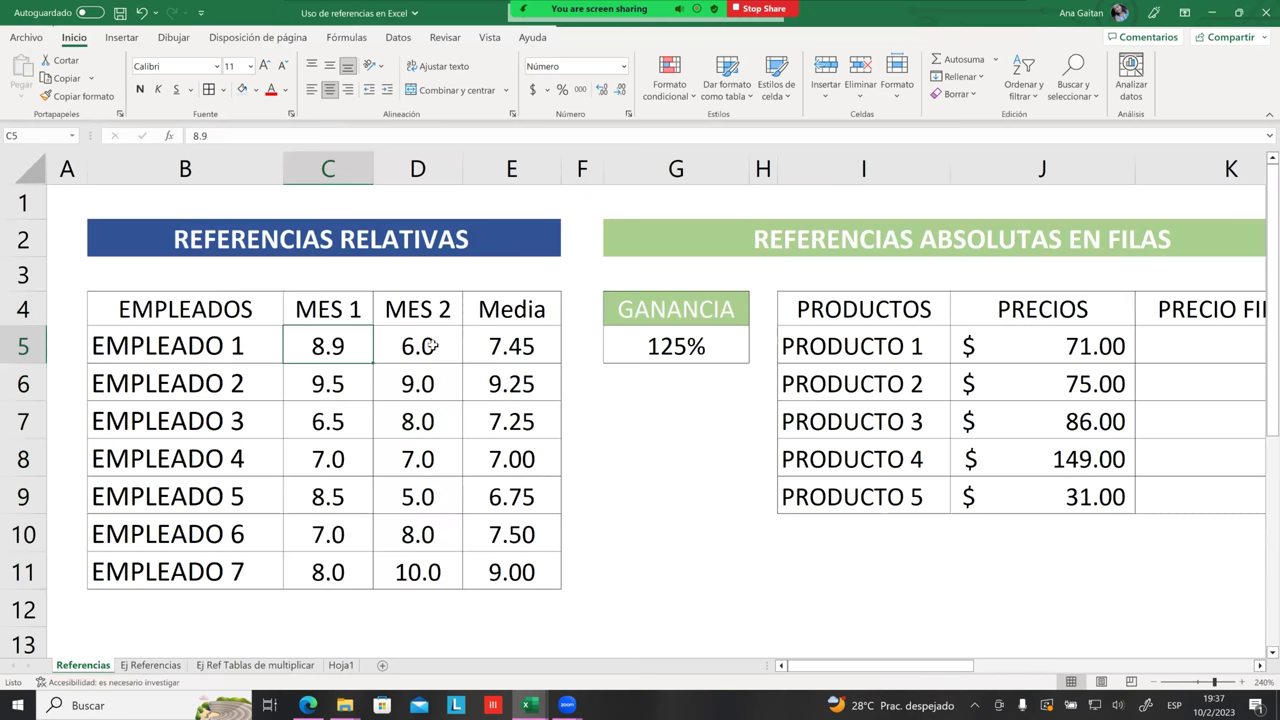
left_click_drag(420, 346, 370, 576)
left_click(388, 415)
left_click_drag(340, 353, 427, 568)
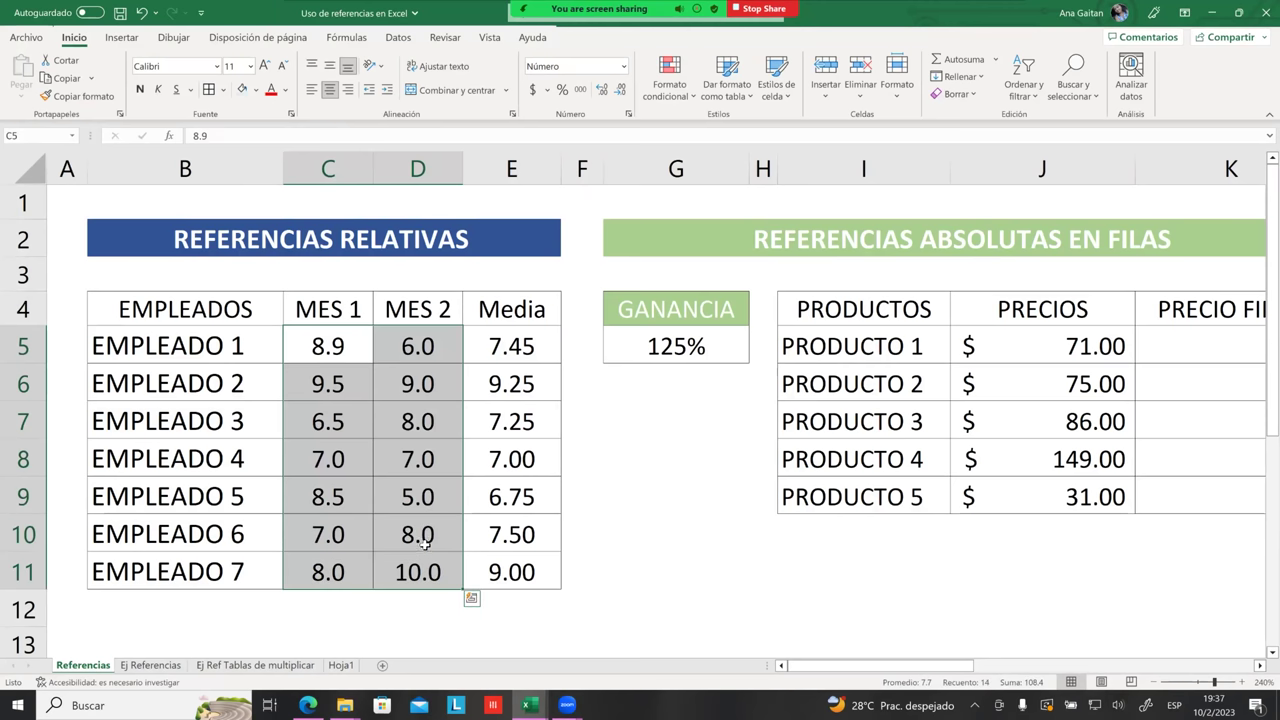
left_click(659, 559)
left_click_drag(335, 347, 412, 496)
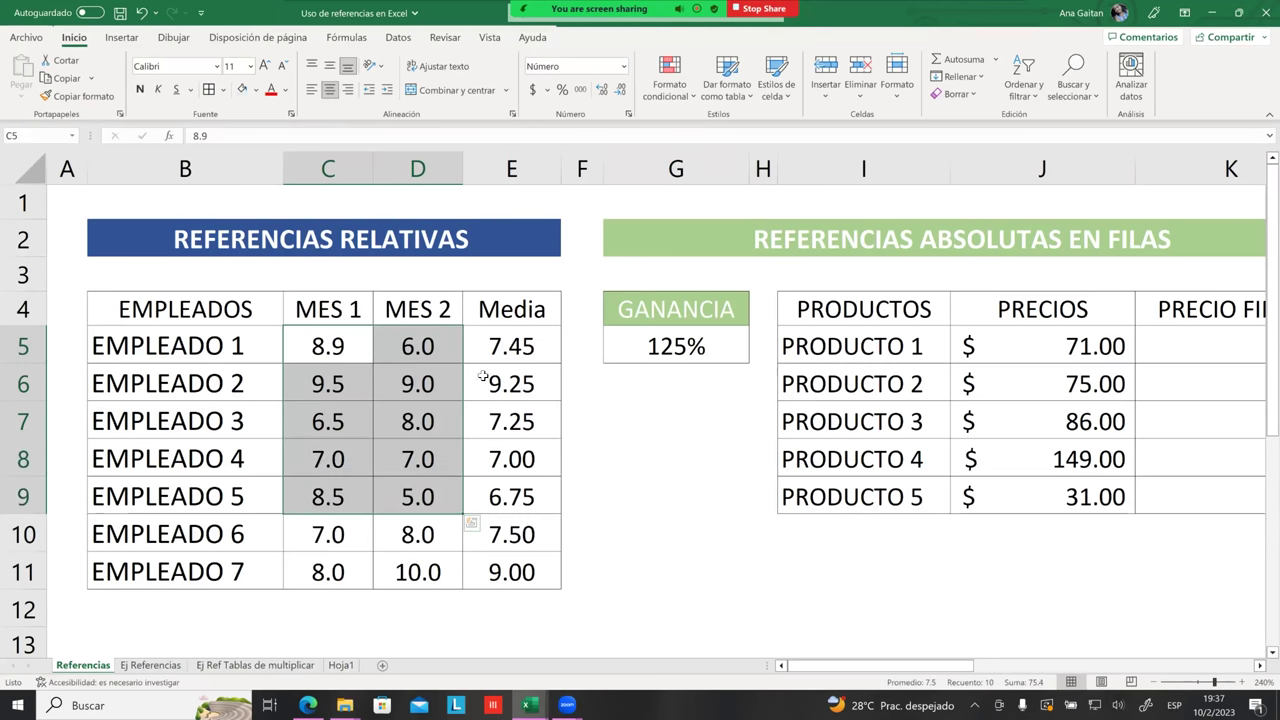
- Check the Media formula in E5 and highlight the whole range of averages E5:E11
left_click(574, 350)
left_click(521, 346)
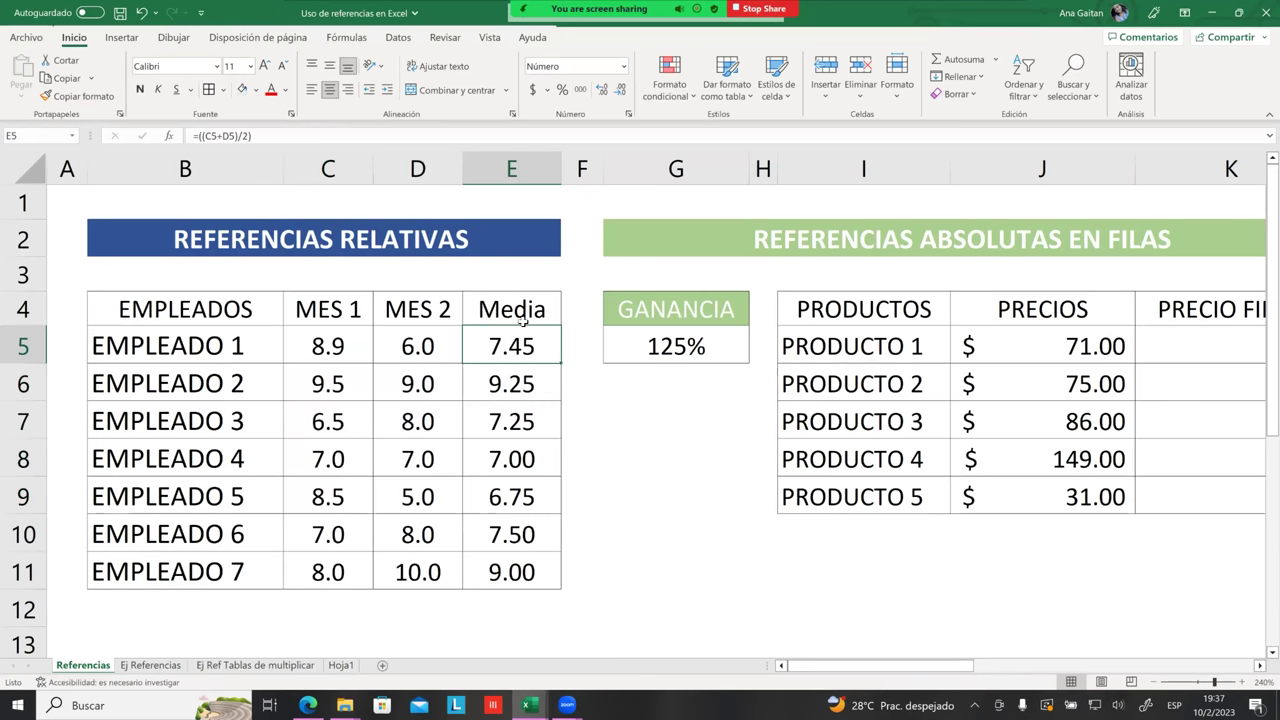
left_click(578, 357)
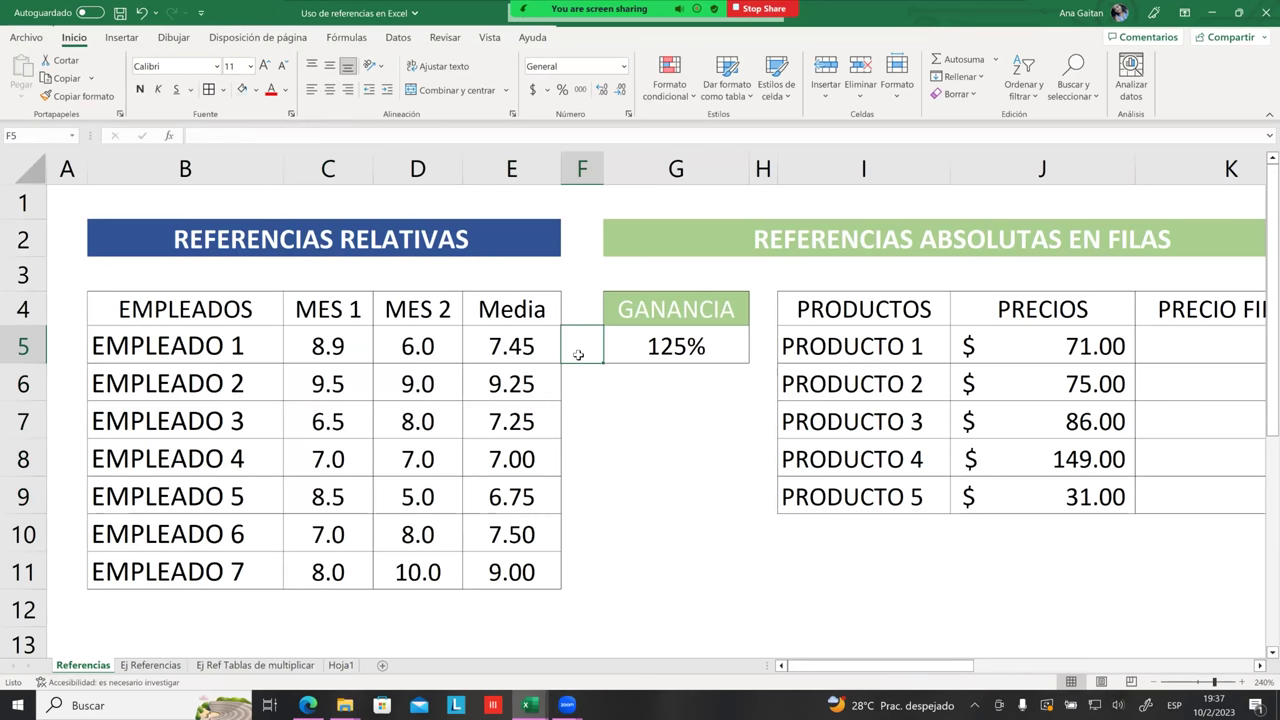
left_click_drag(506, 348, 507, 572)
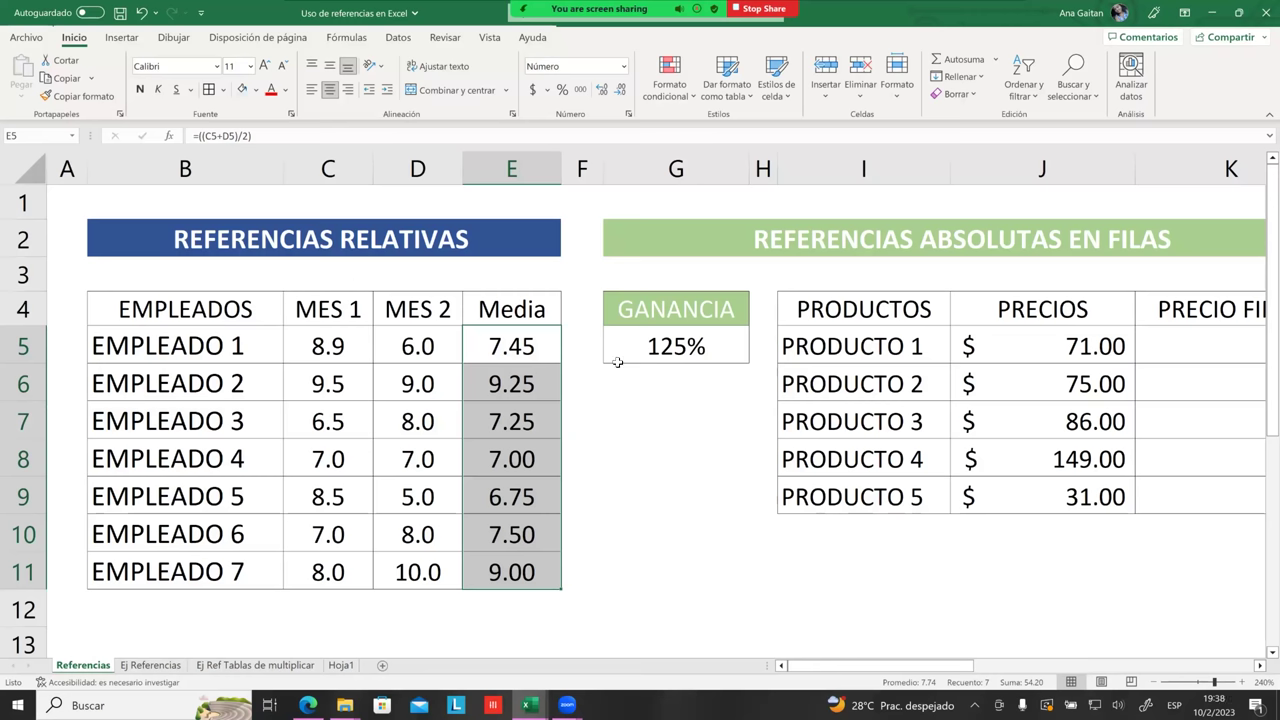
left_click(581, 331)
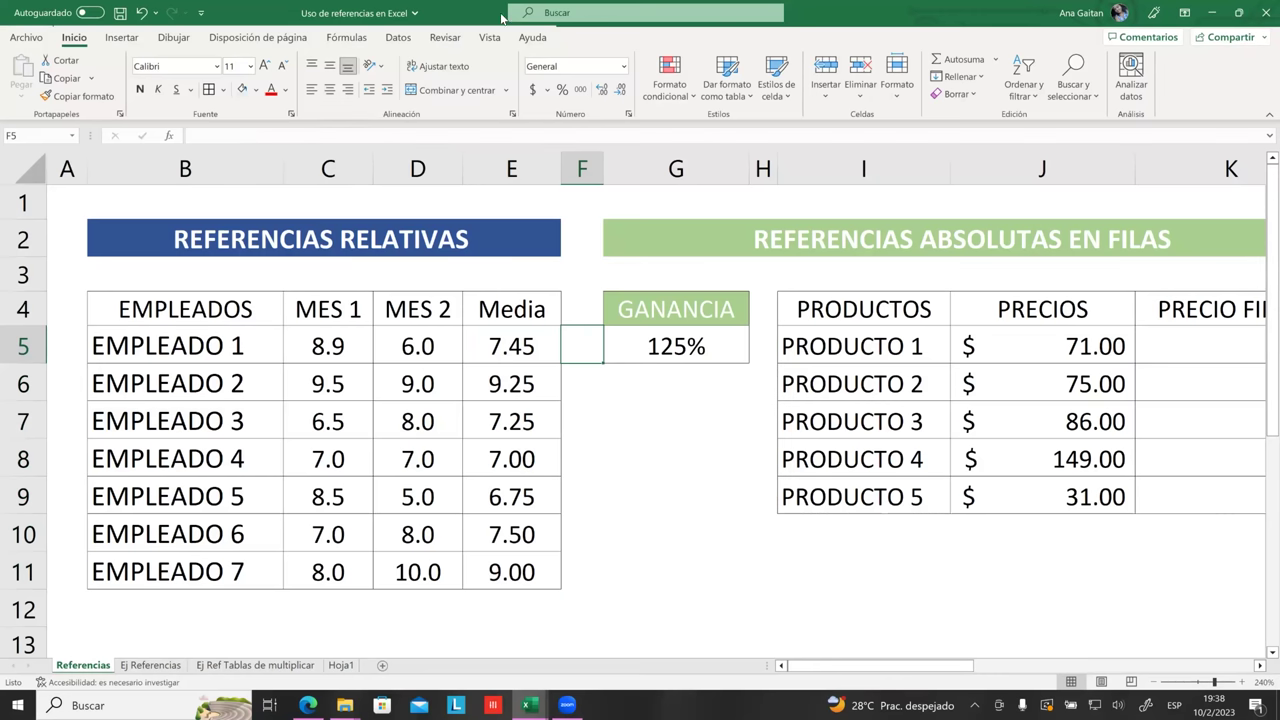
mouse_move(528, 30)
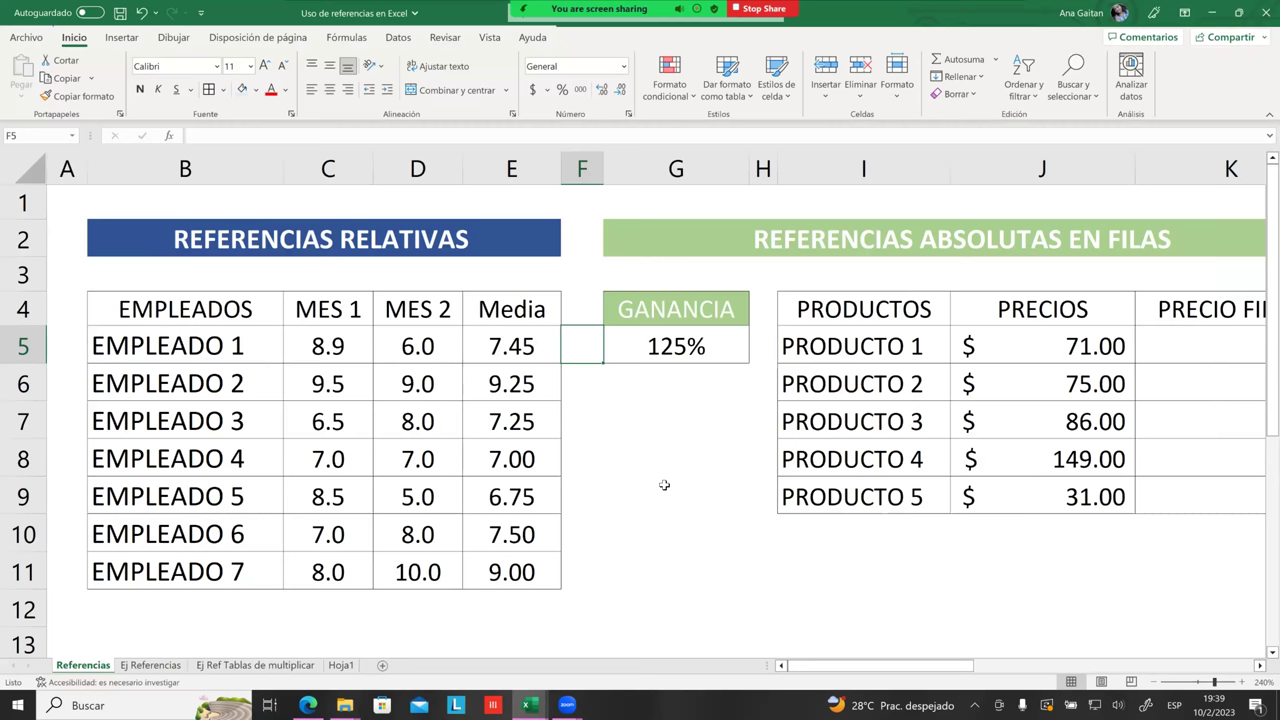
left_click(1264, 655)
left_click(1264, 655)
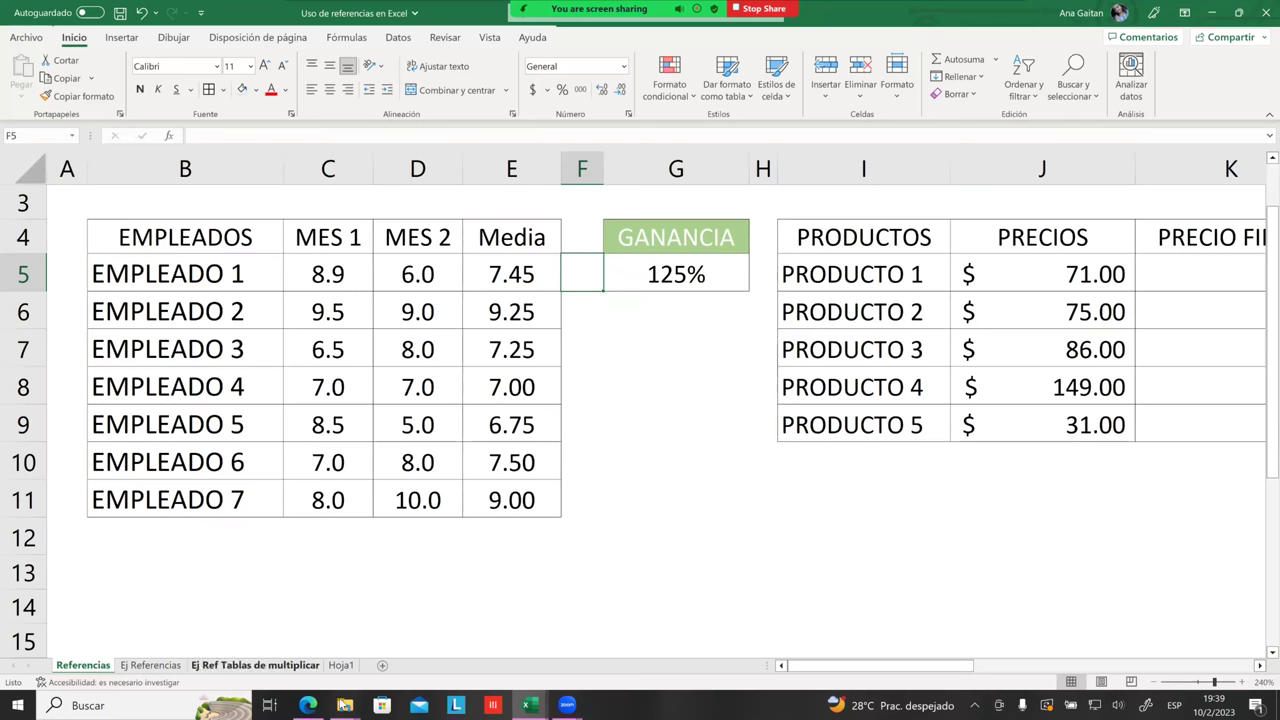
left_click(530, 705)
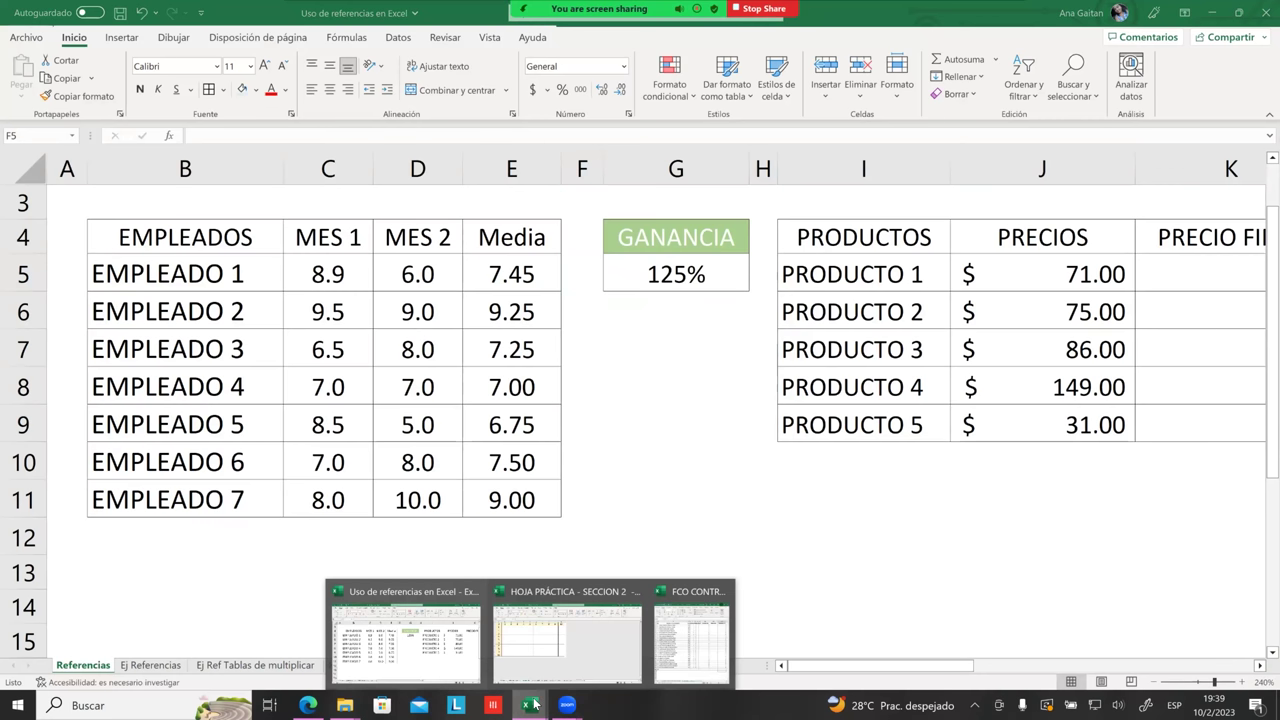
mouse_move(566, 705)
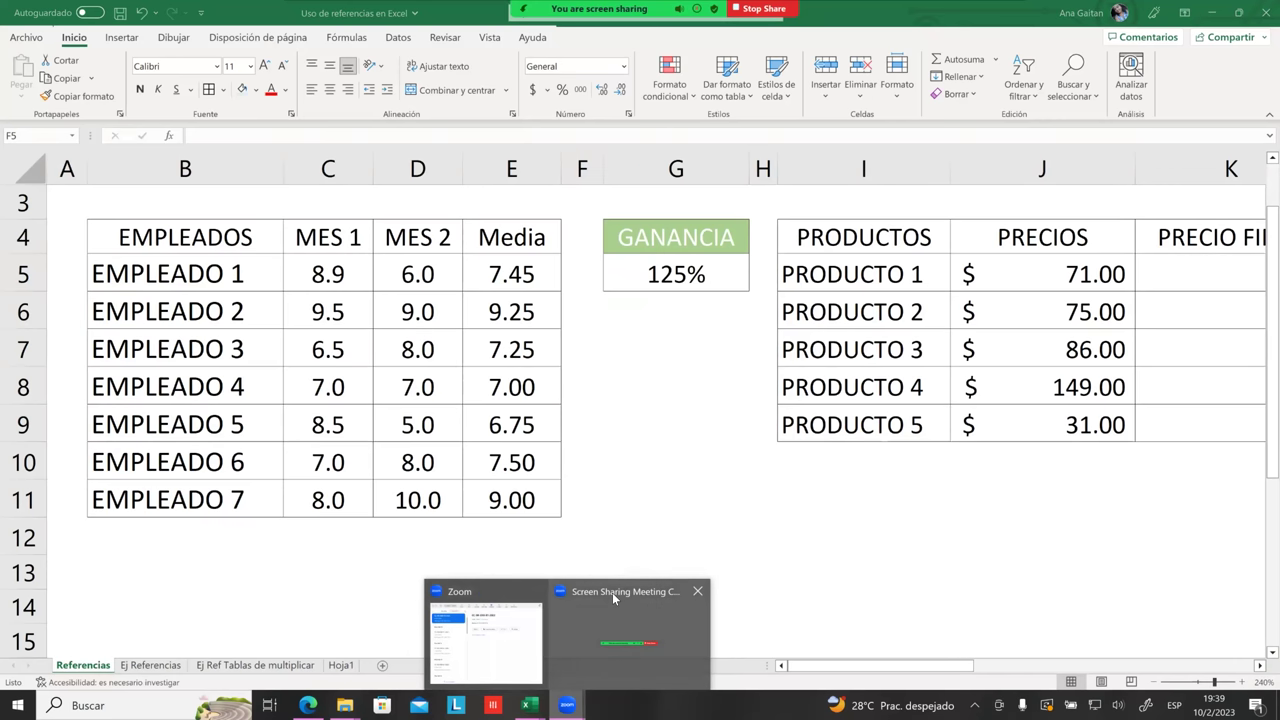
left_click(479, 597)
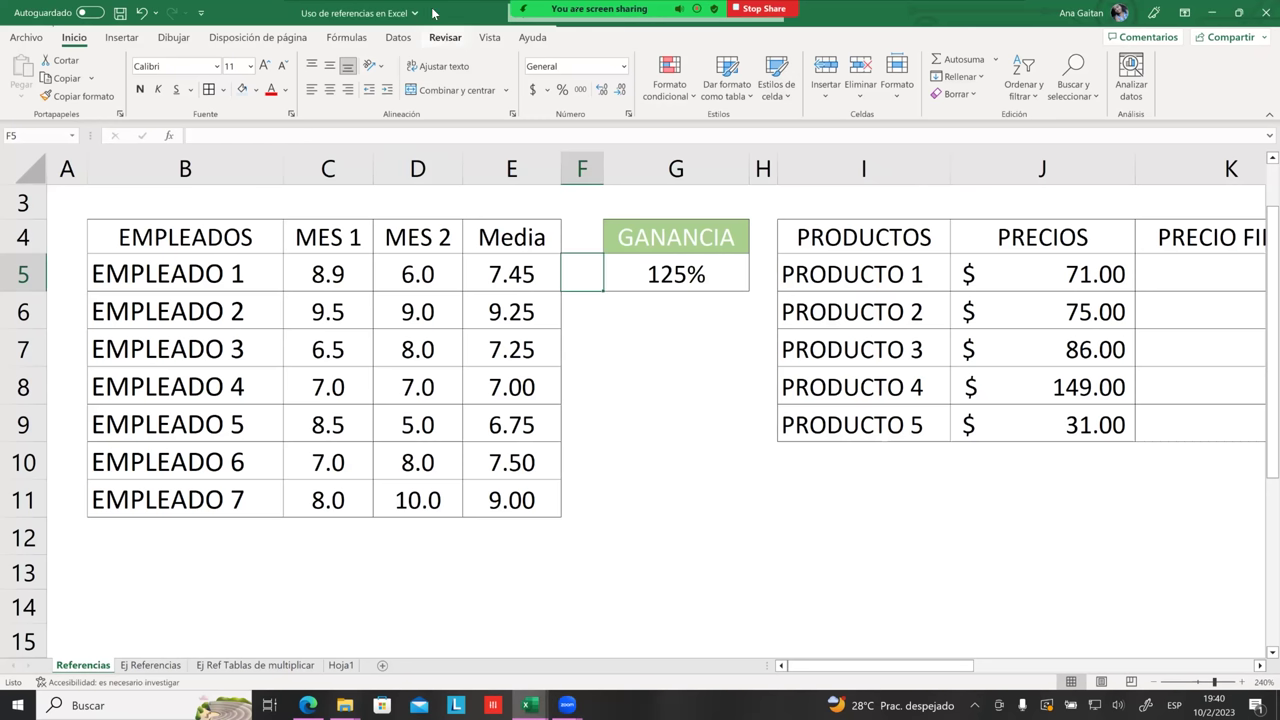
- Allow multiple participants to share their screens simultaneously in the Zoom meeting
mouse_move(433, 14)
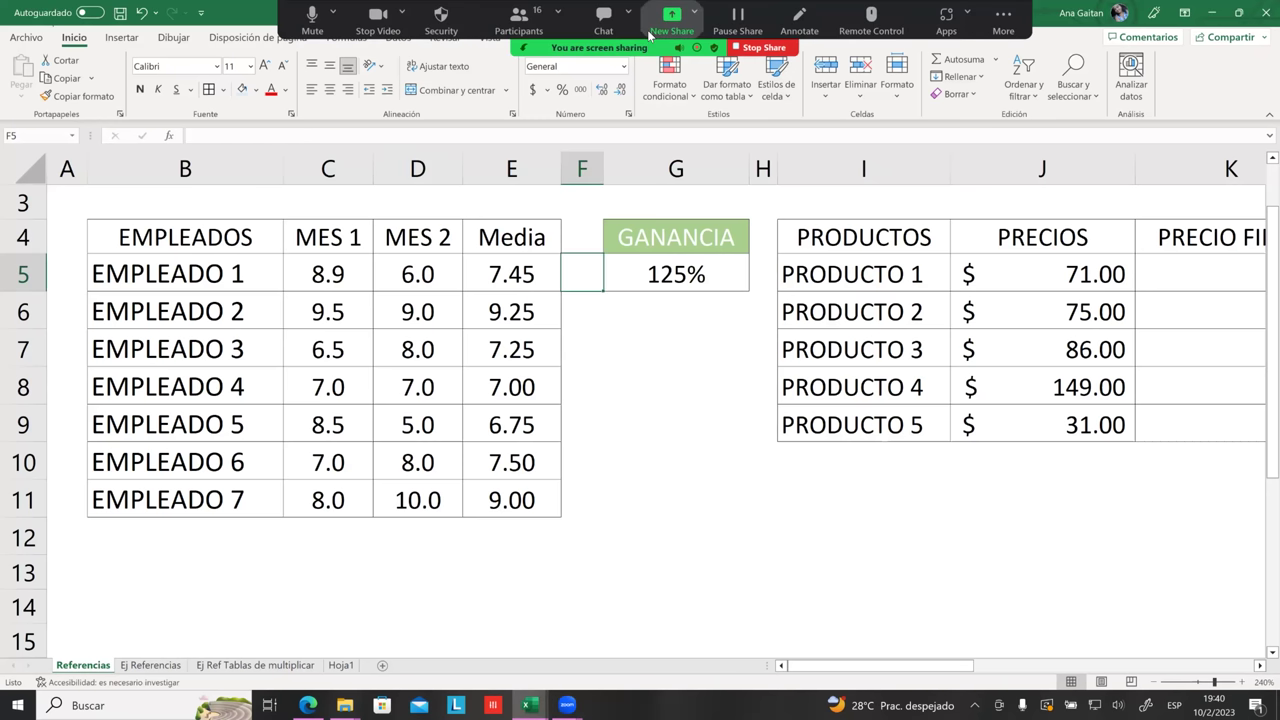
left_click(692, 18)
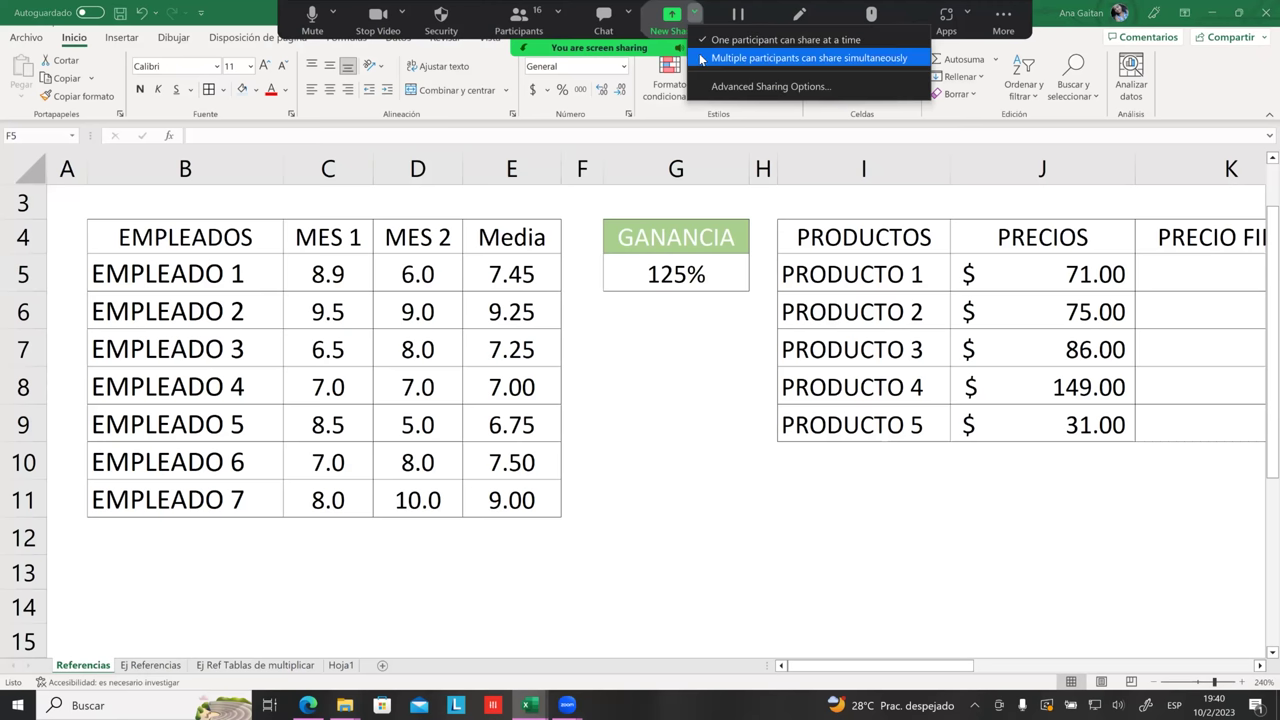
left_click(701, 58)
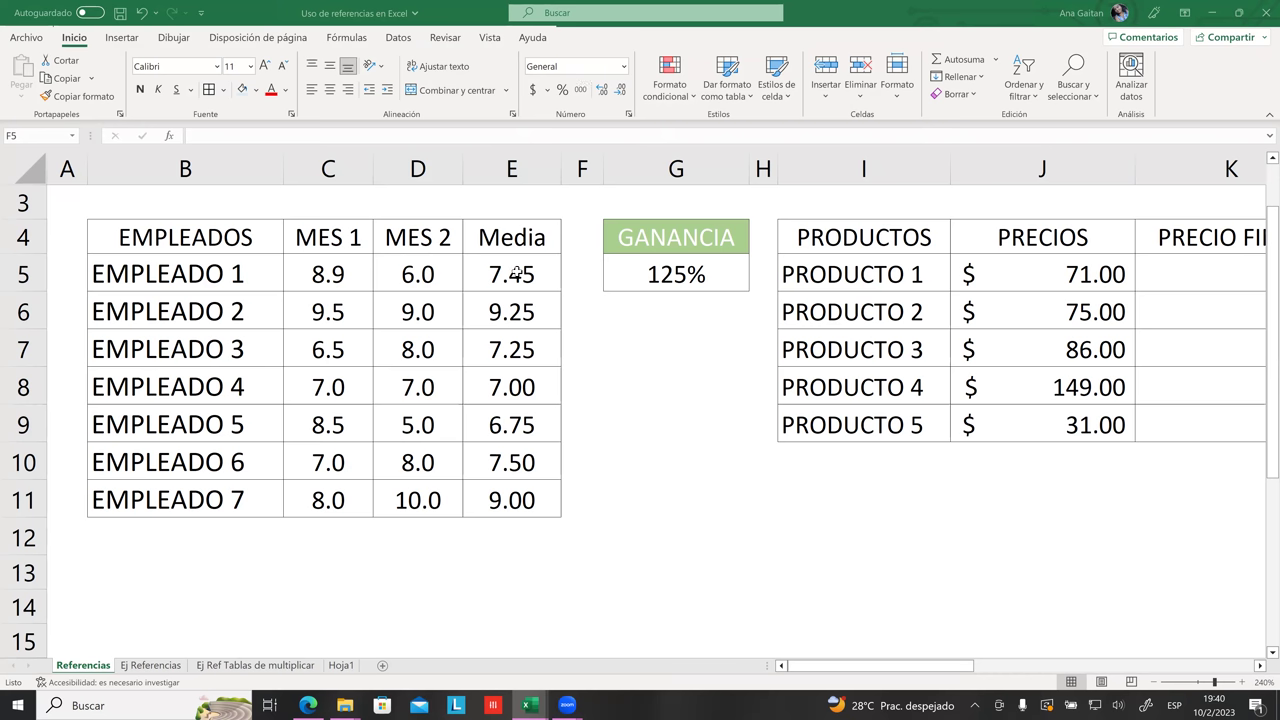
left_click(504, 208)
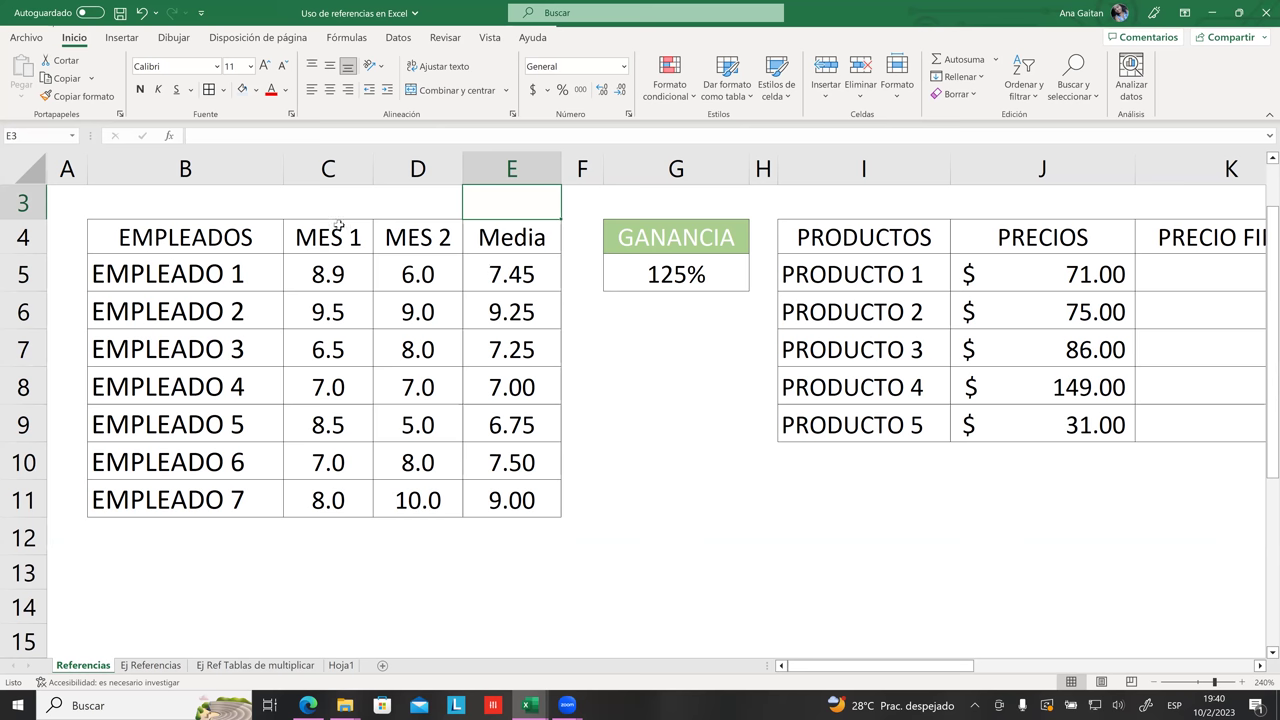
key("Down")
left_click(212, 222, "shift")
left_click(297, 274)
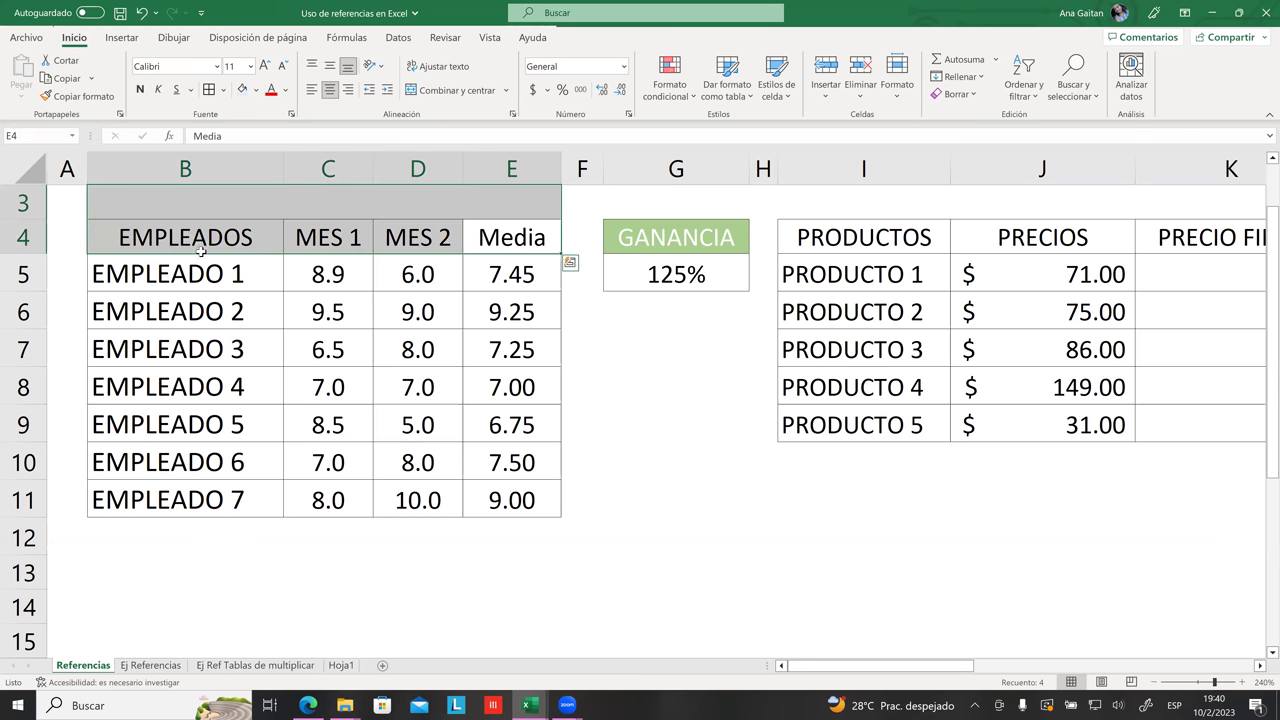
left_click(197, 242)
left_click(378, 233)
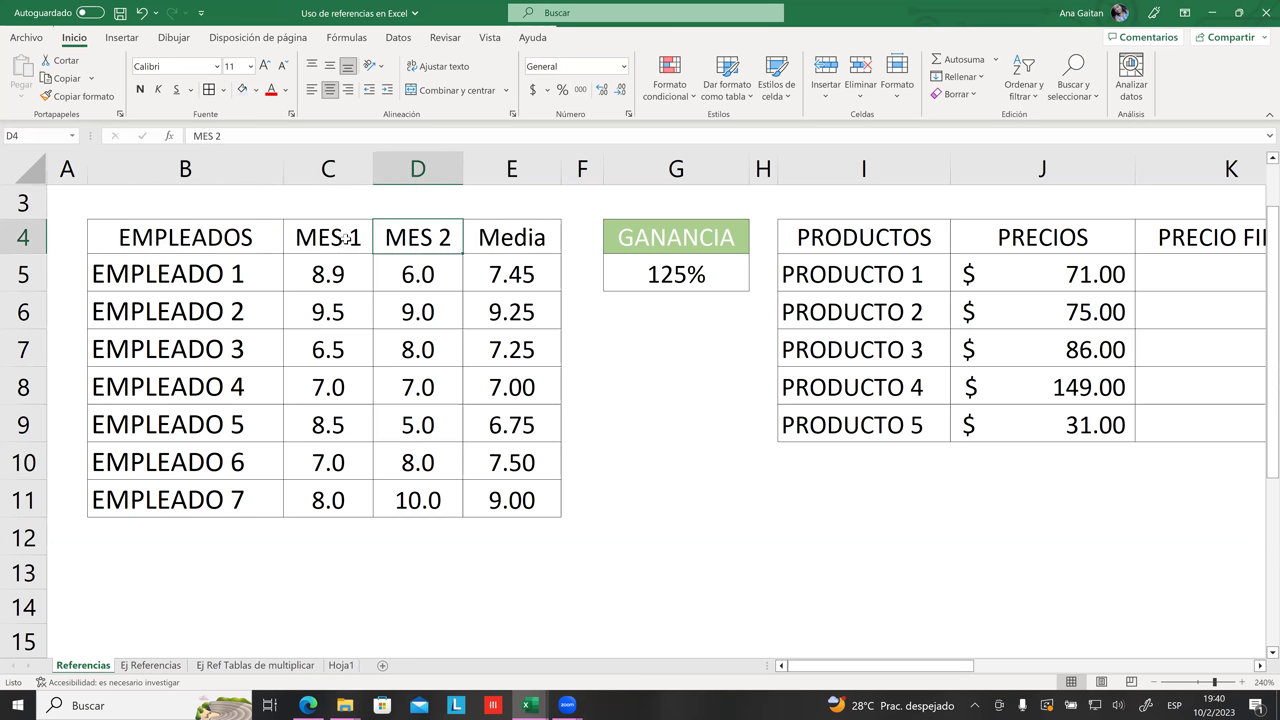
left_click(345, 237)
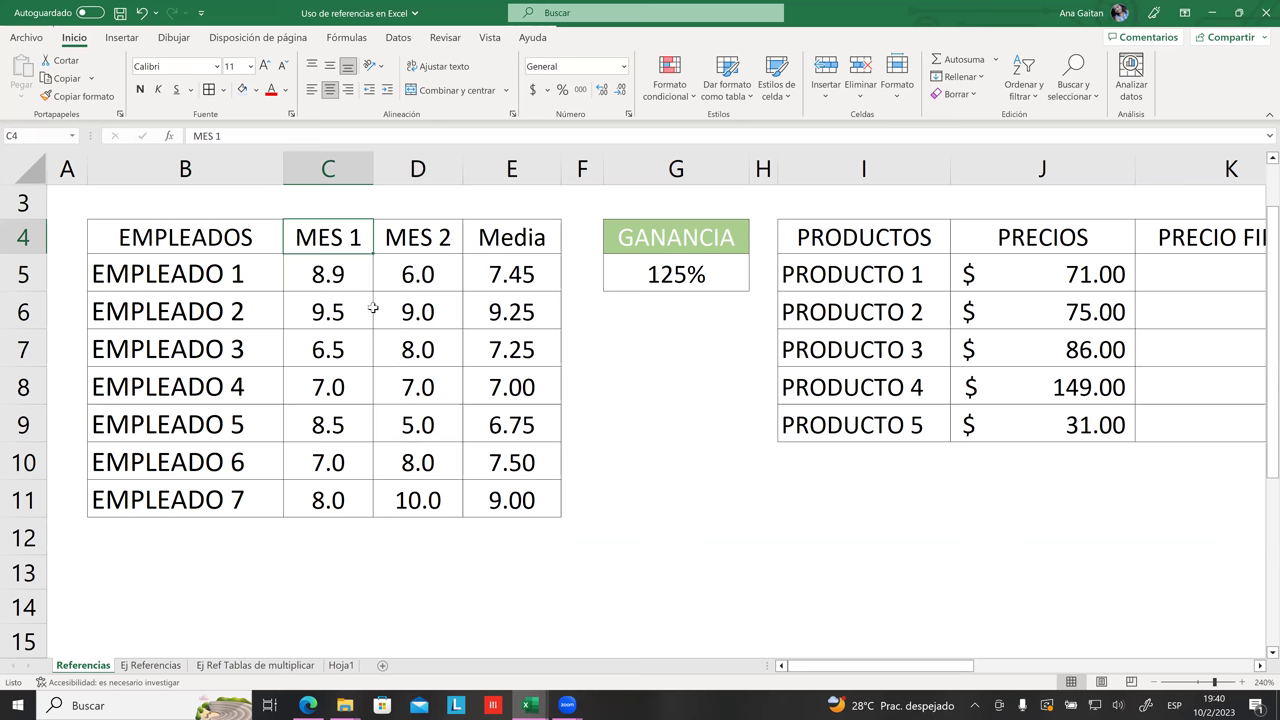
- Copy the EMPLEADOS header cell B4 on the Referencias sheet and insert a new blank sheet
left_click_drag(247, 249, 510, 492)
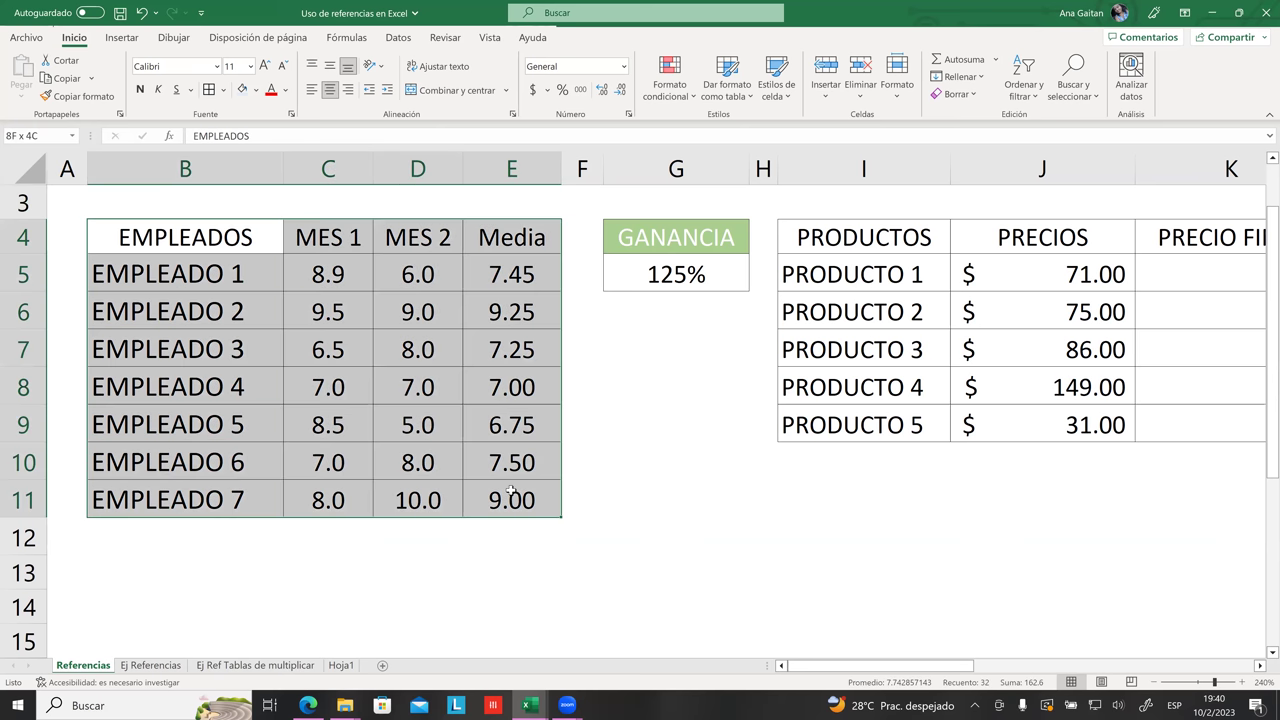
key("ctrl+c")
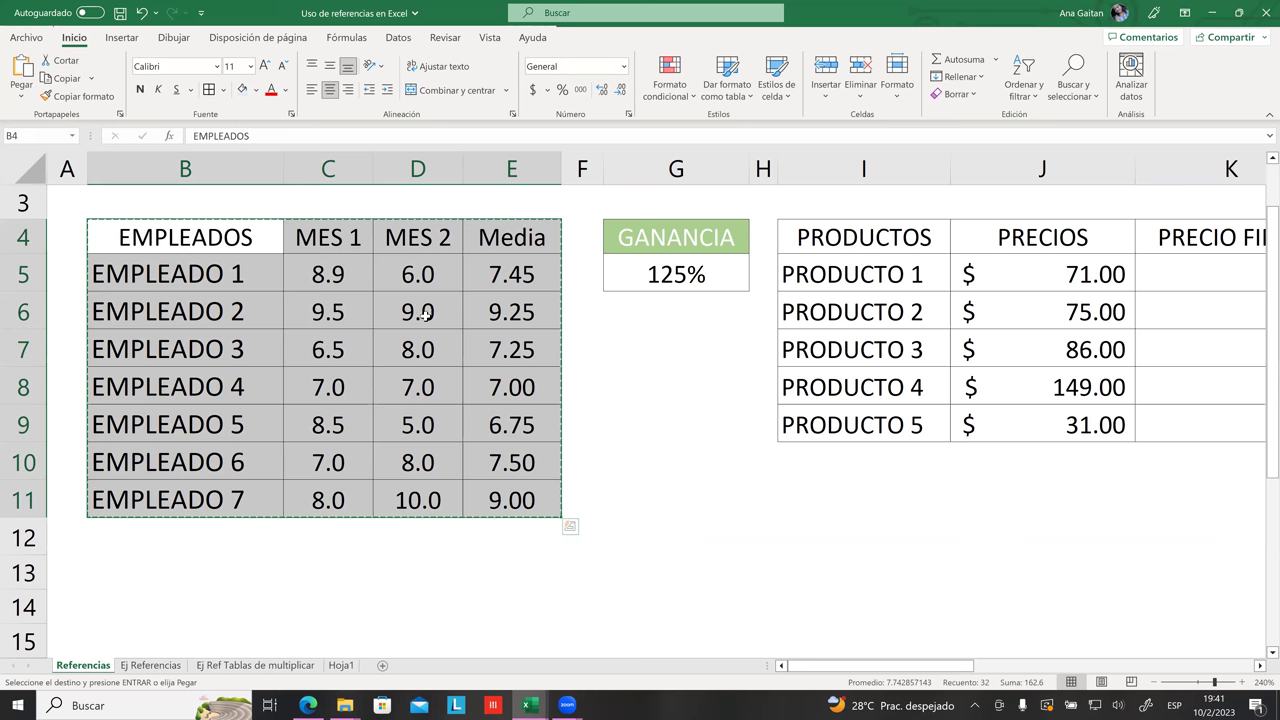
left_click(160, 236)
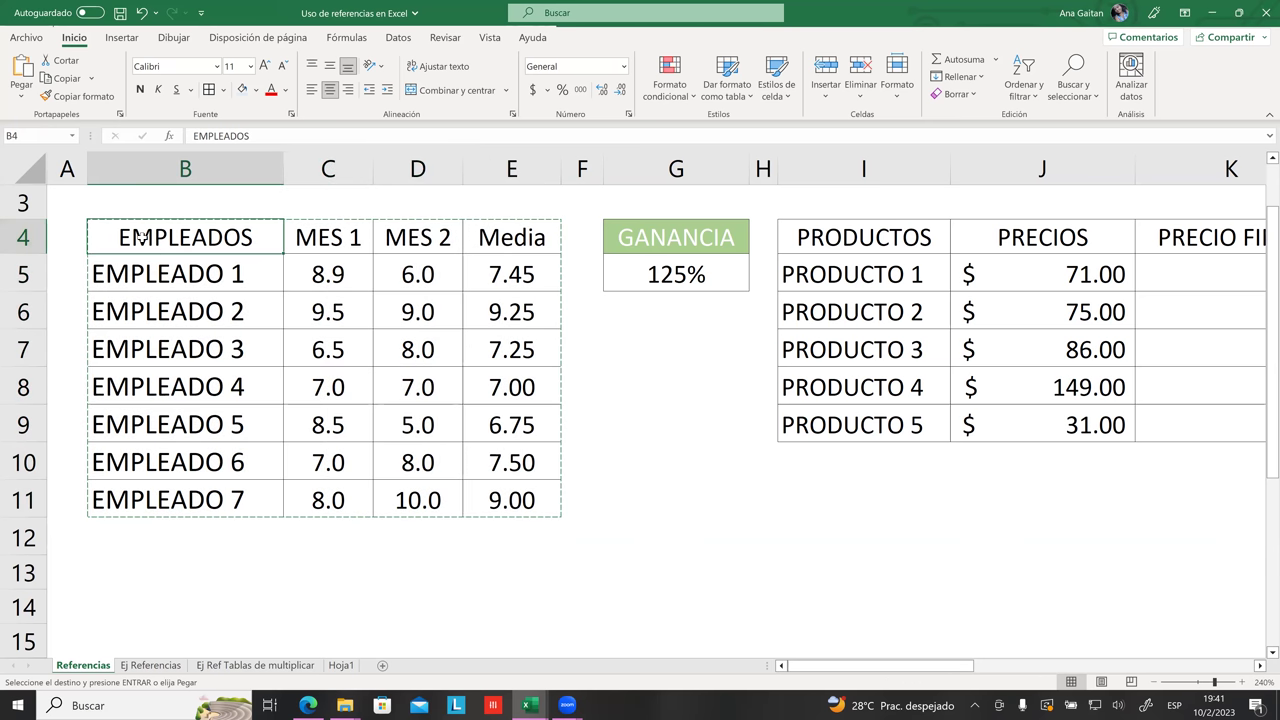
key("ctrl+c")
left_click(383, 666)
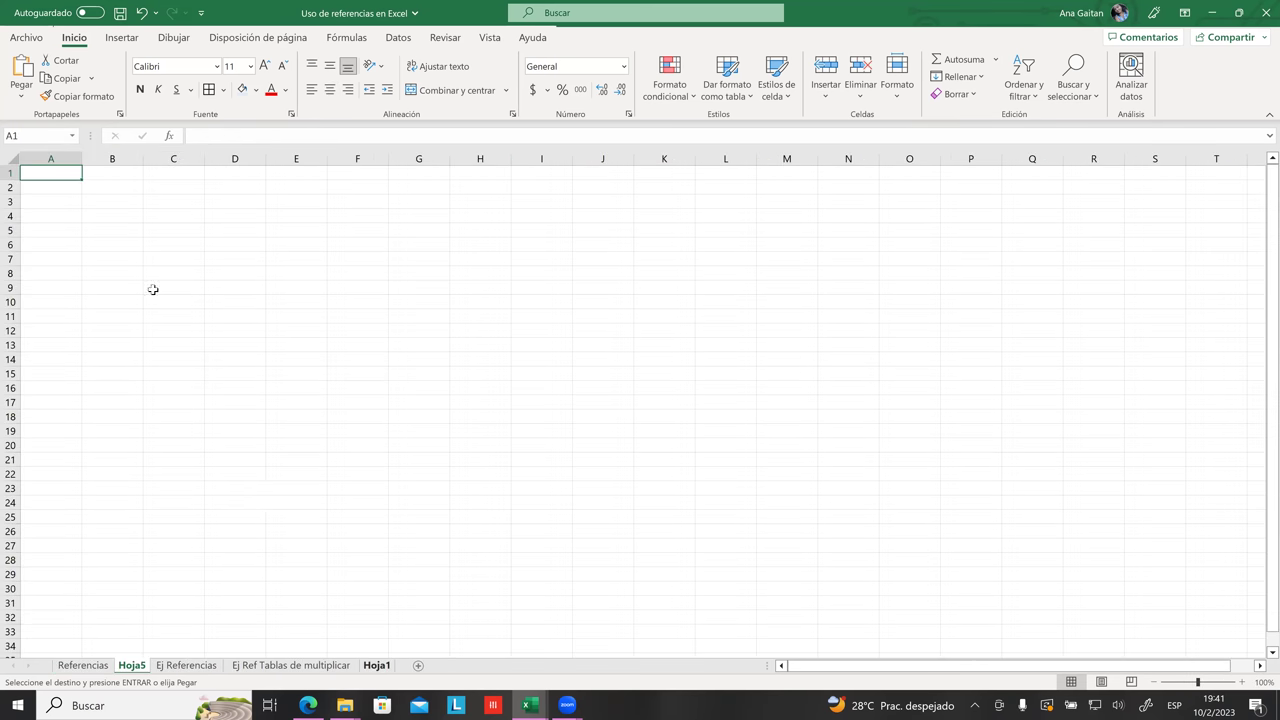
- Try pasting the copied EMPLEADOS header into cell B4 of the new sheet and return to Referencias
left_click(139, 216)
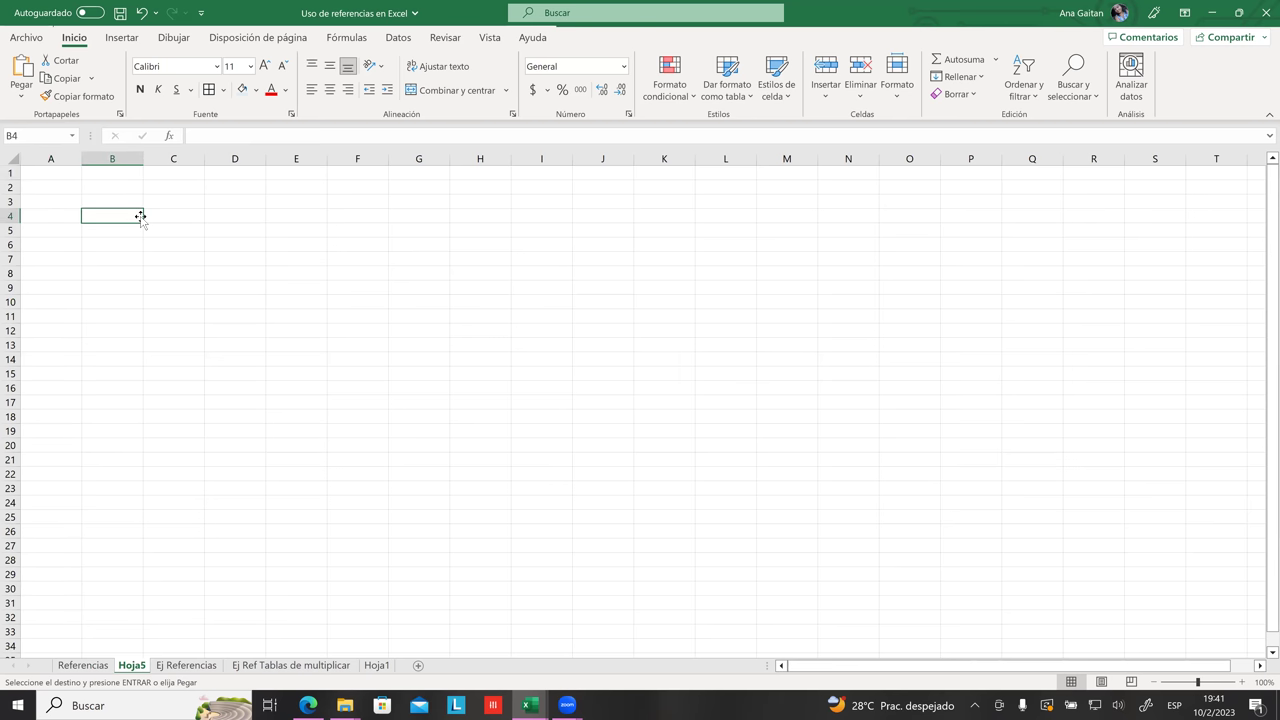
key("ctrl+v")
key("ctrl+z")
left_click(90, 666)
left_click(156, 262)
key("Escape")
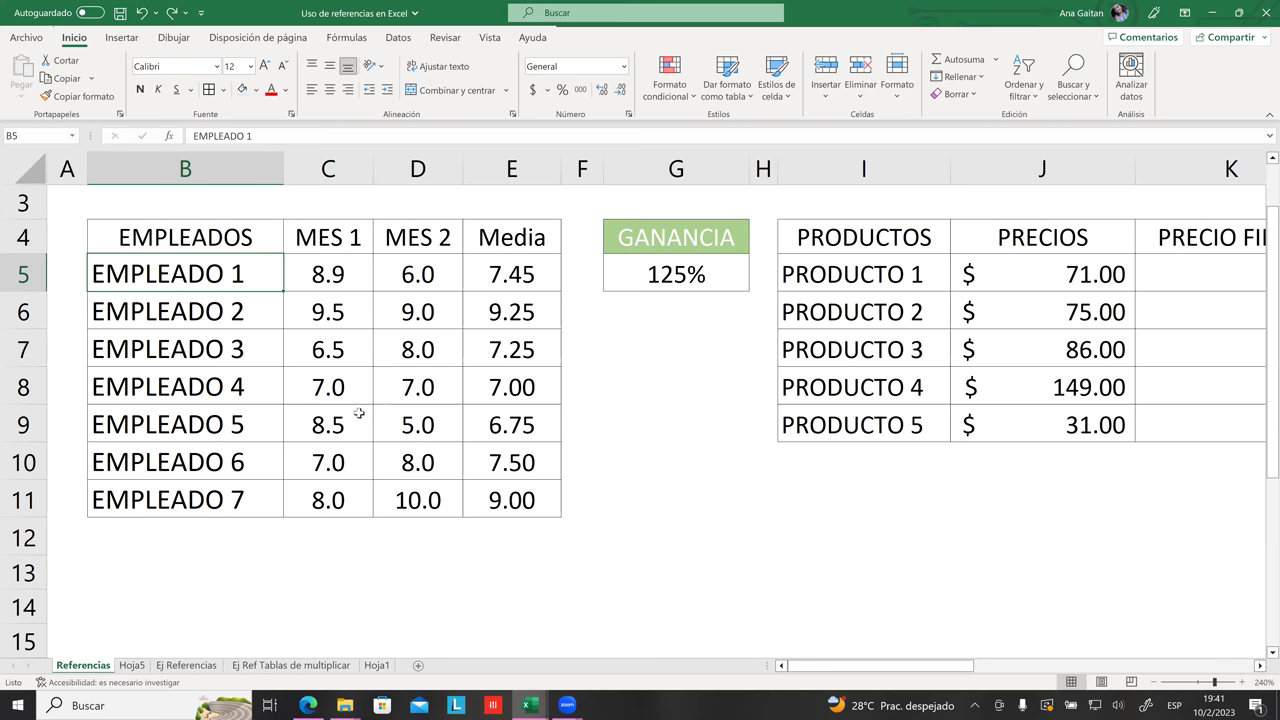
- Copy the whole employee table from Referencias and paste it starting at cell D3 of another new sheet
key("ctrl+a")
key("ctrl+c")
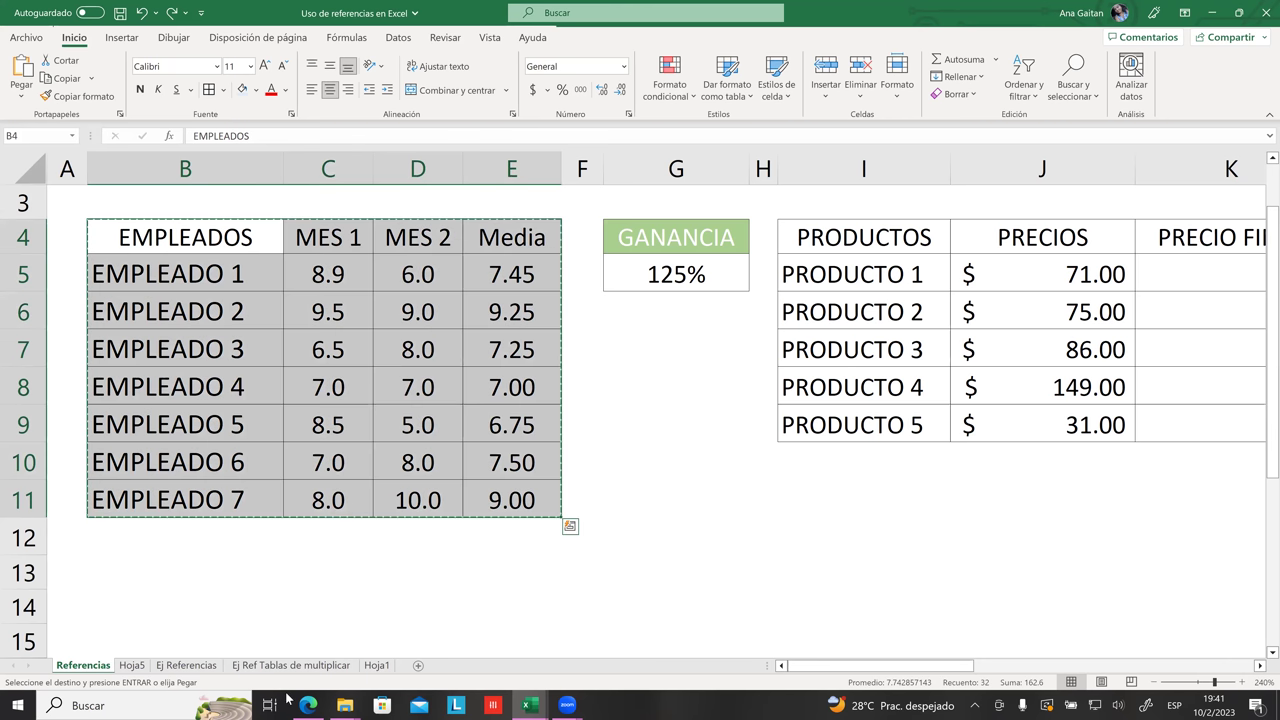
left_click(385, 667)
left_click(418, 666)
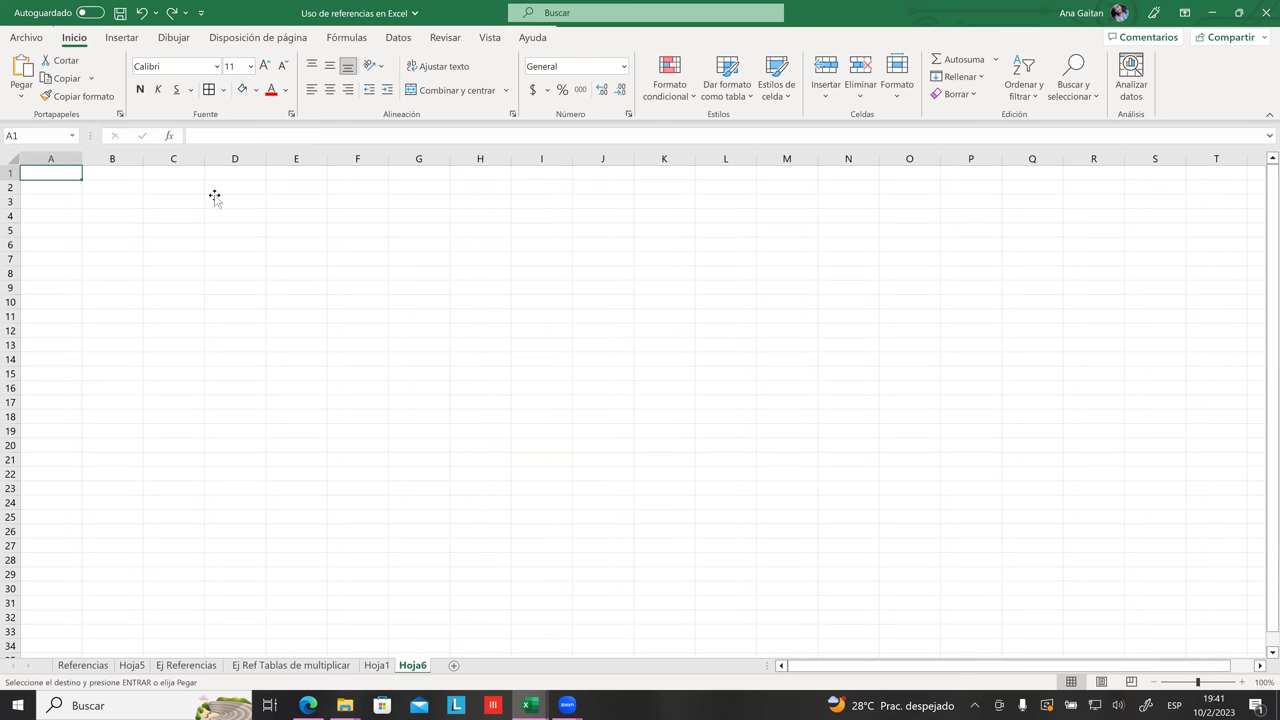
left_click(214, 197)
key("ctrl+v")
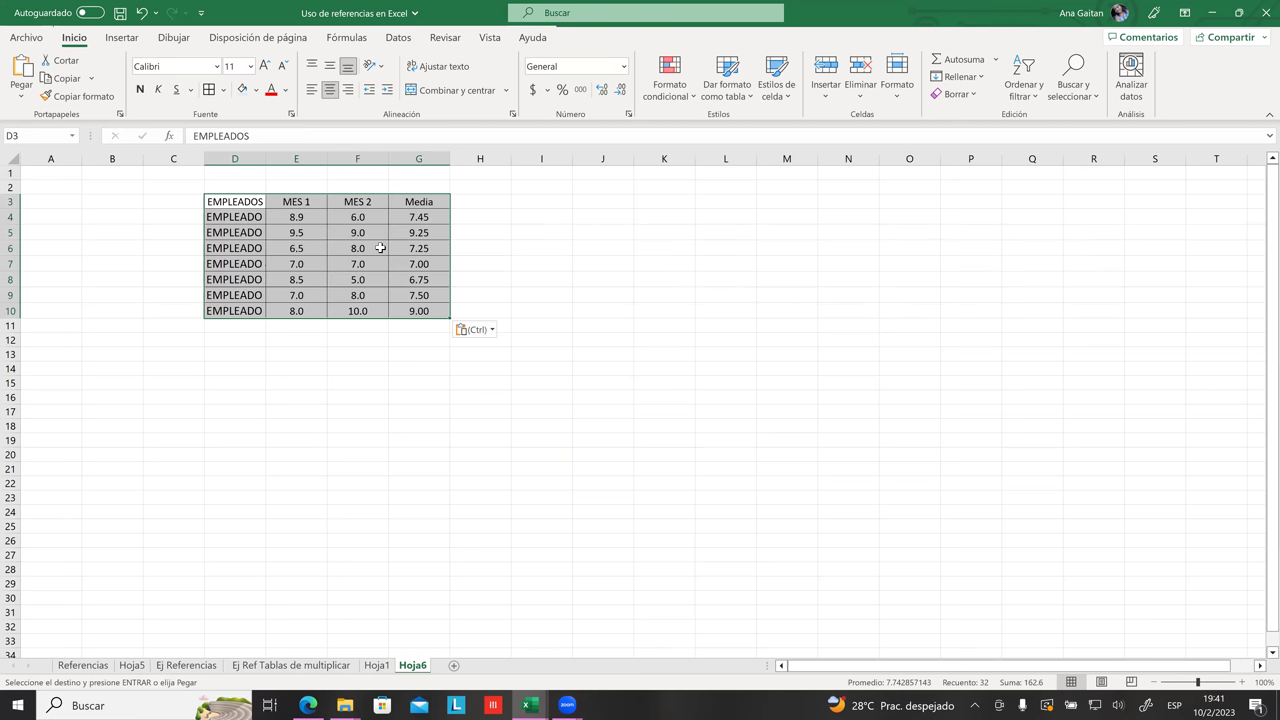
left_click(546, 279)
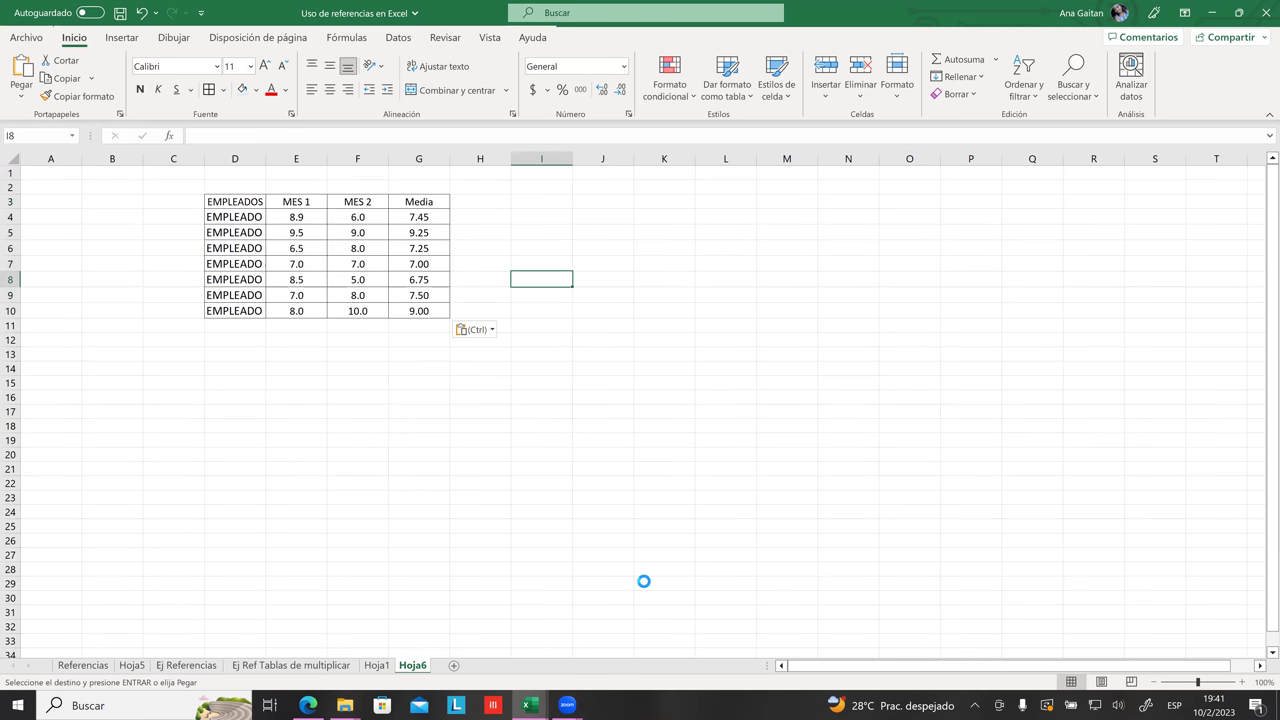
- Widen column D of the pasted table so the full employee labels fit
scroll(640, 580, "up", 5)
left_click_drag(465, 171, 529, 170)
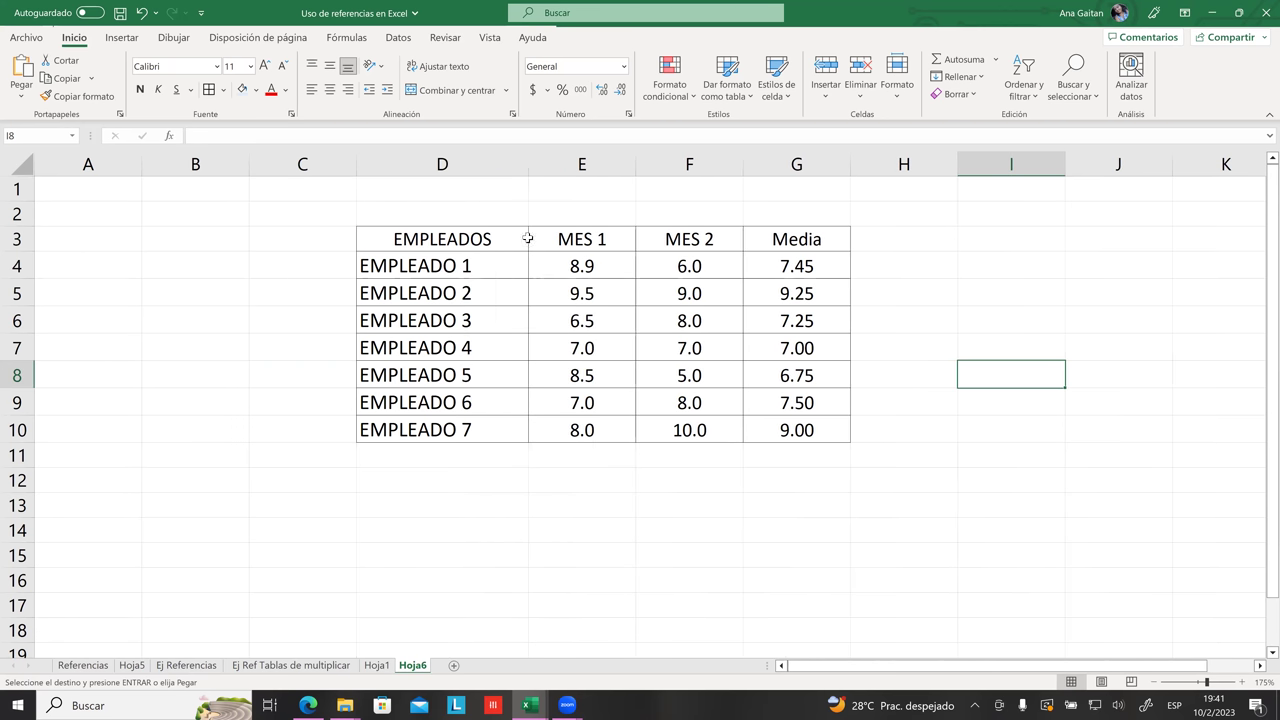
left_click(527, 238)
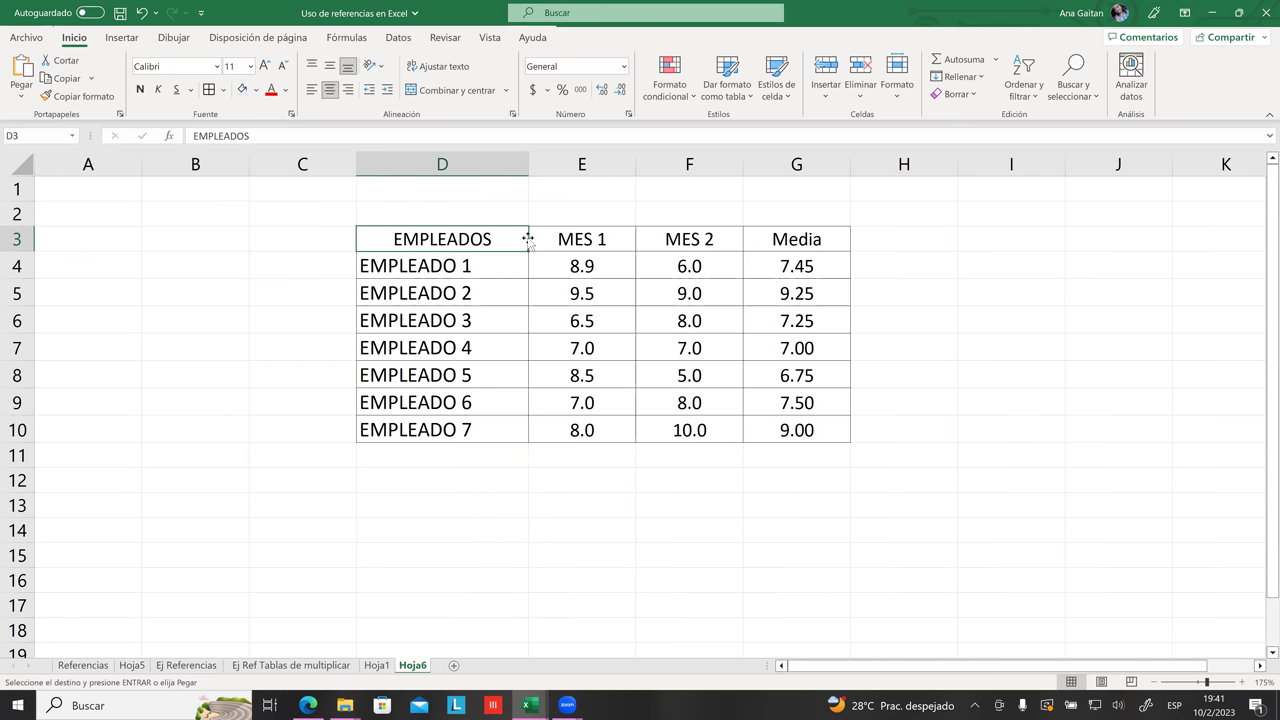
left_click(520, 312)
- Replace the table's first column header in cell D3 with ALUMNOS in capitals
left_click(472, 242)
key("BackSpace")
type("alumn")
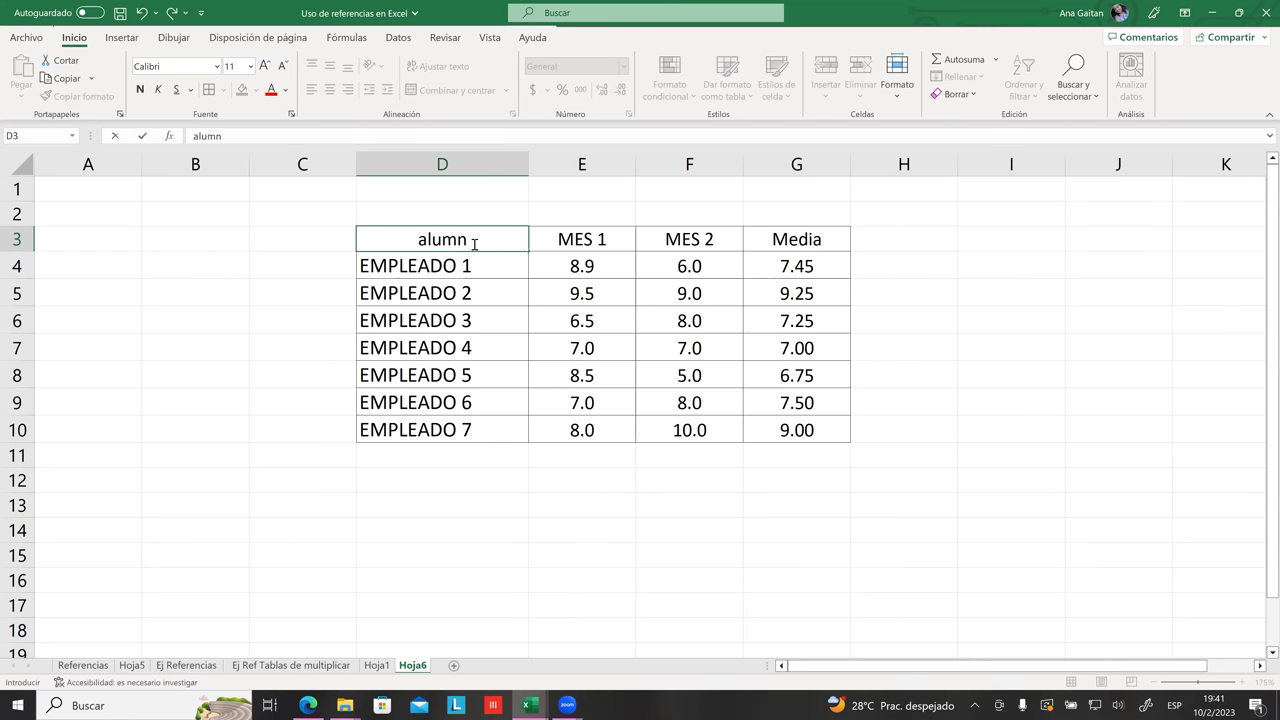
key("Caps_Lock")
key("BackSpace")
key("BackSpace")
key("BackSpace")
key("BackSpace")
key("BackSpace")
type("ALUMNOS")
left_click(465, 312)
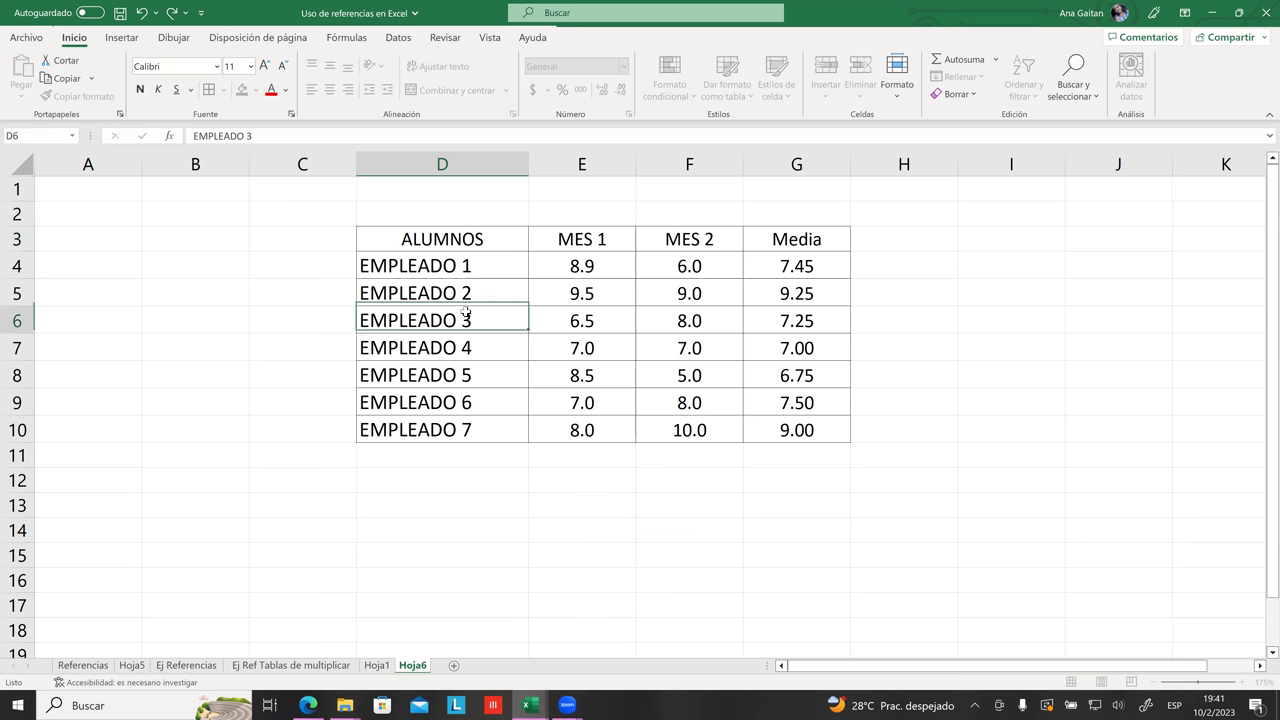
- Replace the first row label in cell D4 with "Alumno 1"
left_click(470, 268)
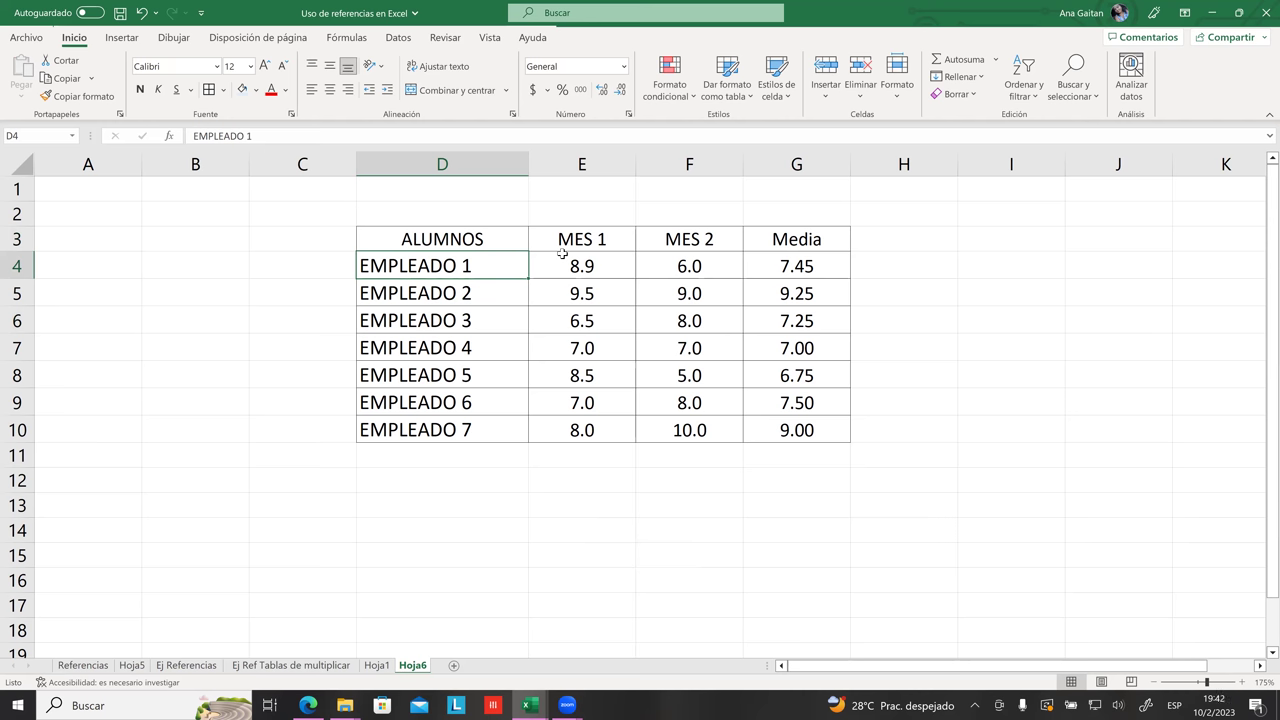
key("BackSpace")
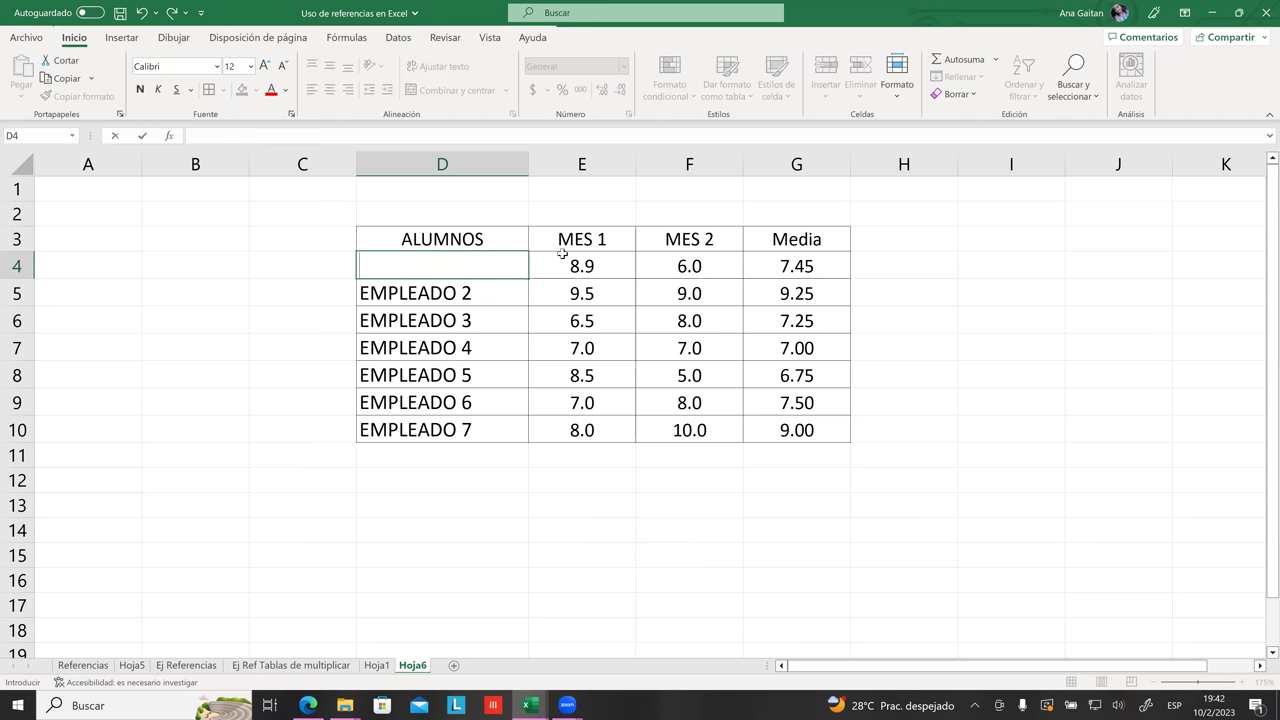
key("Caps_Lock")
type("a")
key("Caps_Lock")
type("a")
key("BackSpace")
key("BackSpace")
type("a")
key("BackSpace")
type("A")
key("Caps_Lock")
type("lumno 1")
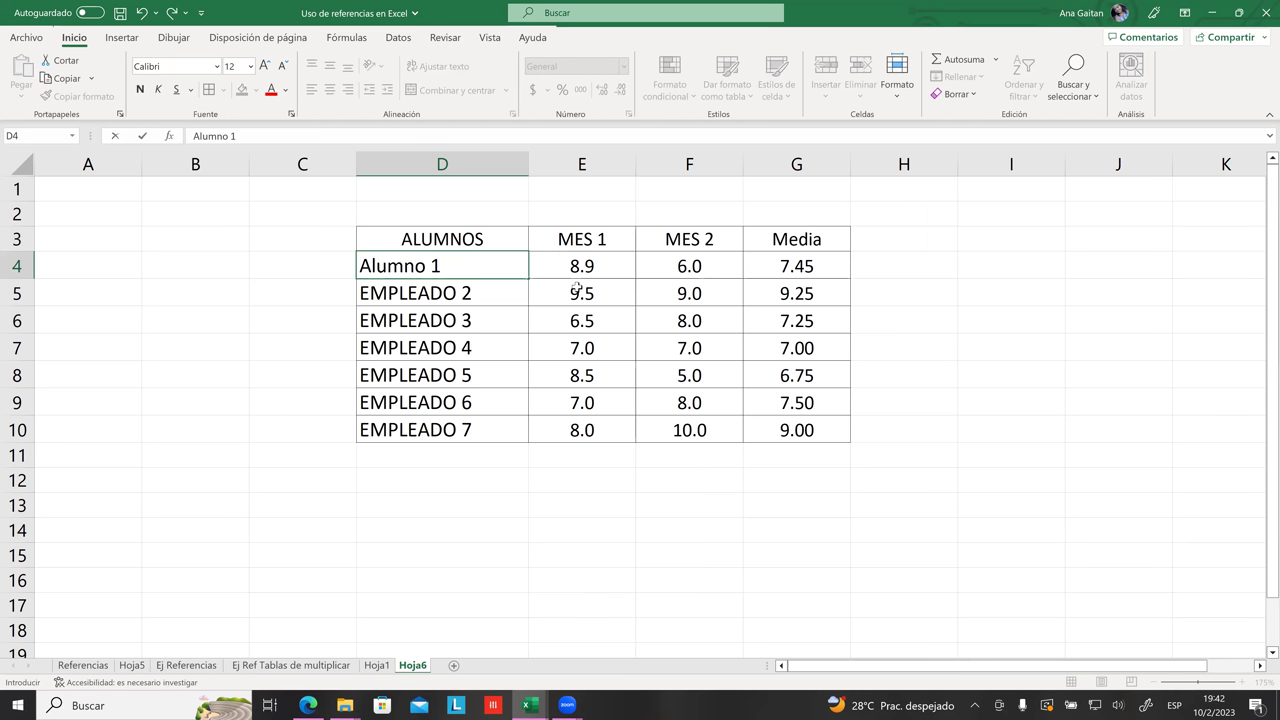
left_click(578, 288)
left_click(482, 288)
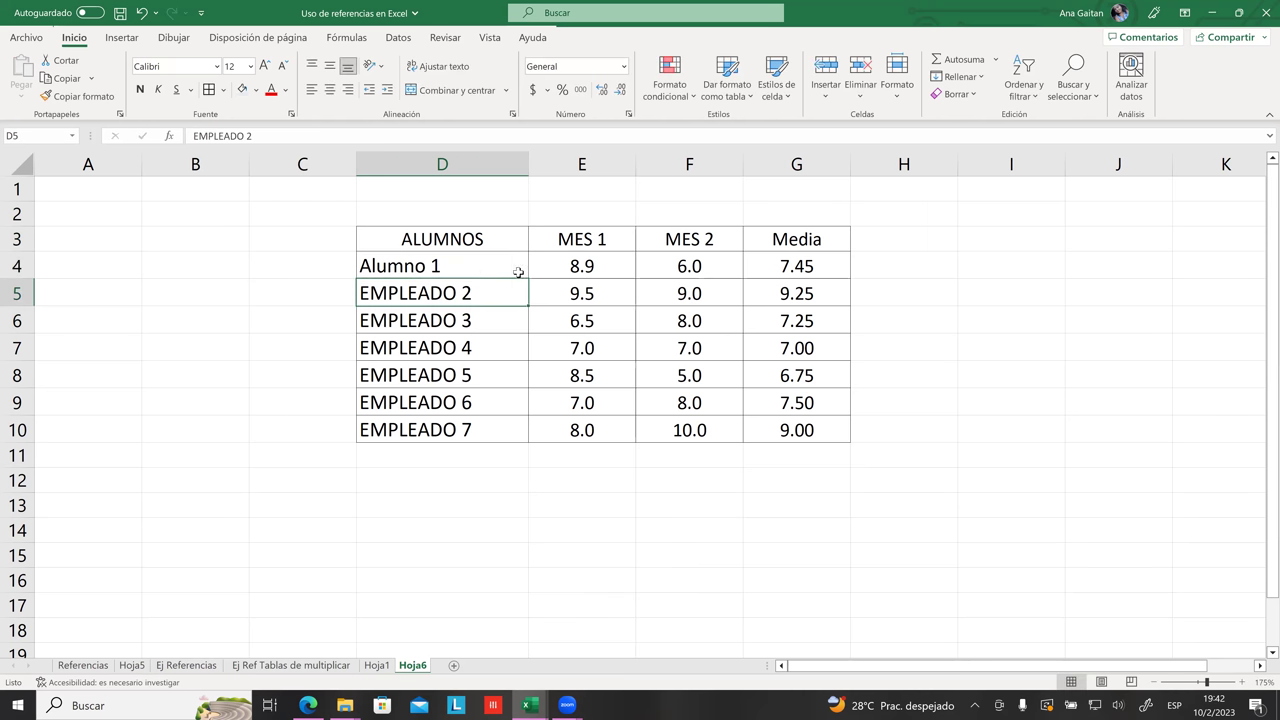
- Autofill the Alumno 1 label from D4 down to D10 as a numbered series
left_click(518, 272)
left_click_drag(528, 279, 523, 440)
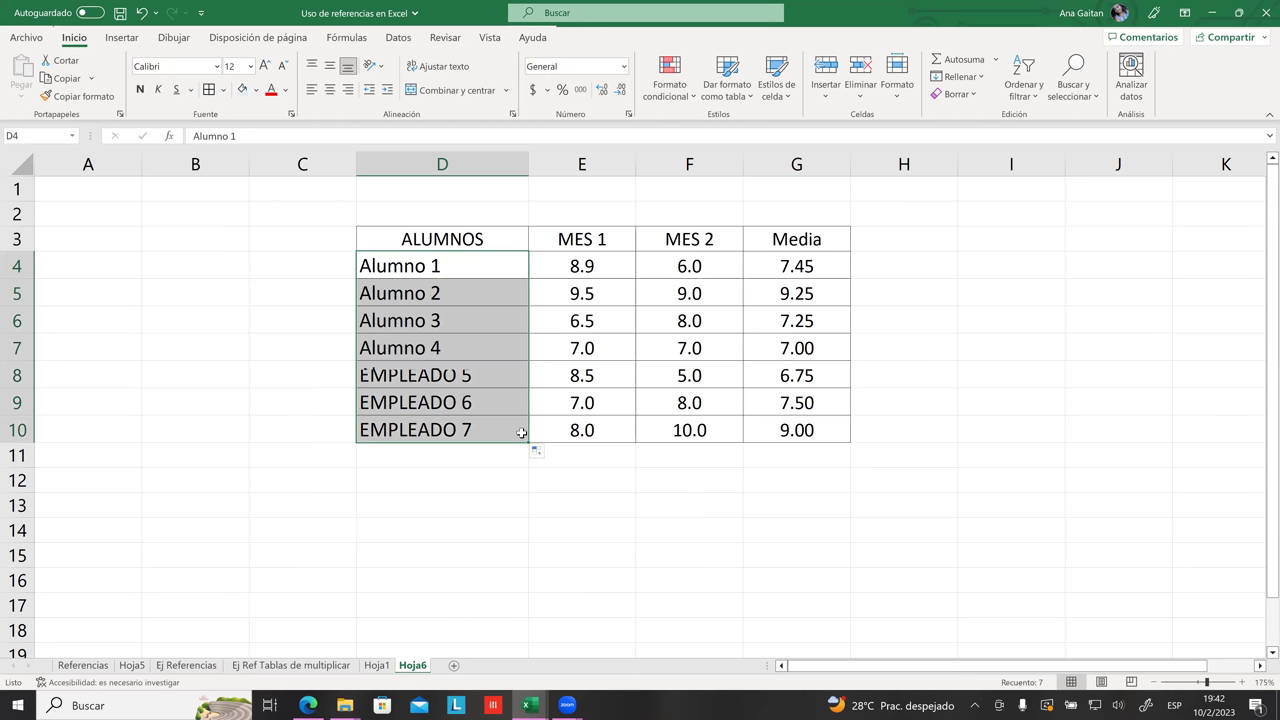
left_click(543, 473)
left_click(620, 346)
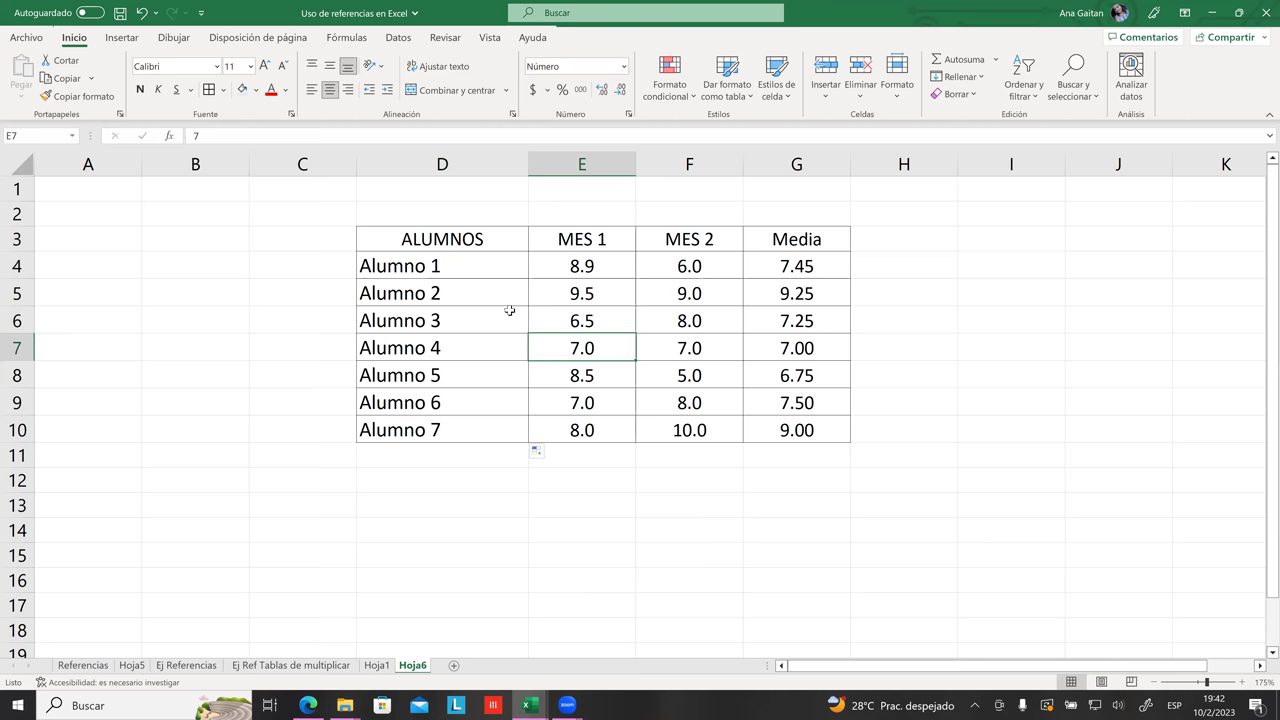
- Repeat the autofill of the student labels from D4 through D10 with the sheet enlarged
scroll(508, 314, "up", 1, "ctrl")
scroll(508, 314, "up", 3, "ctrl")
left_click(545, 306)
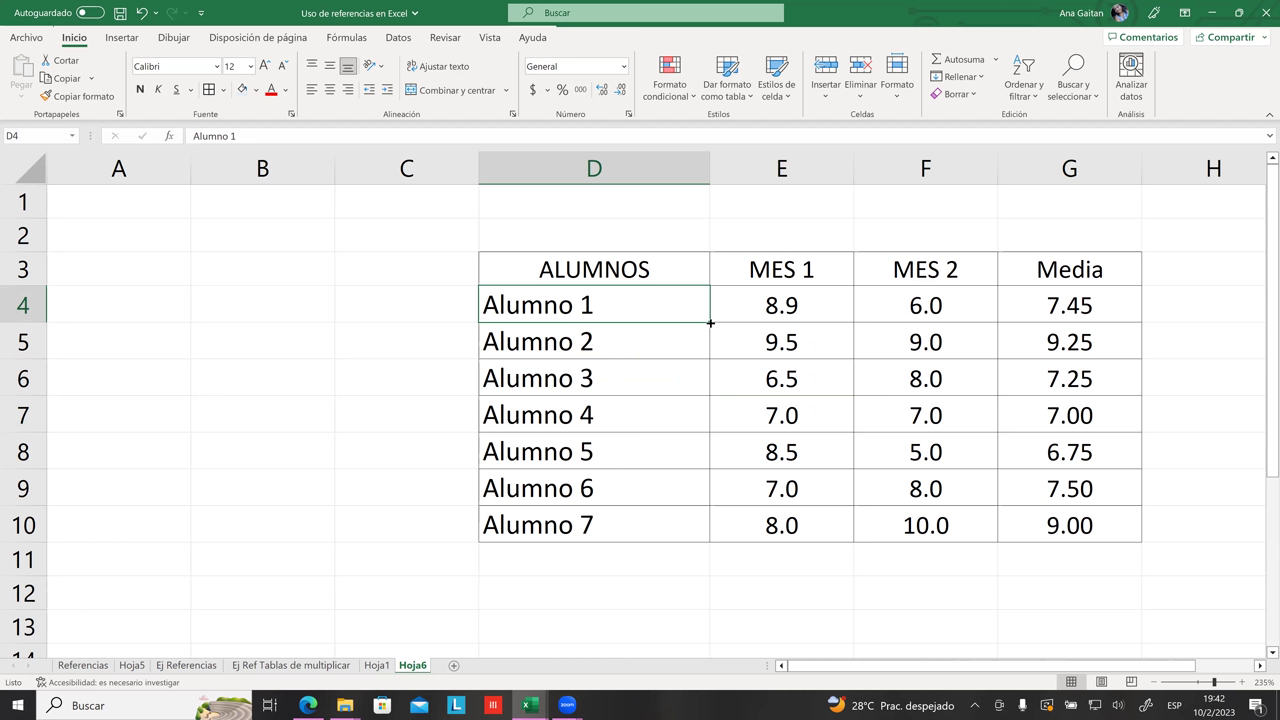
left_click_drag(709, 331, 662, 526)
left_click(777, 488)
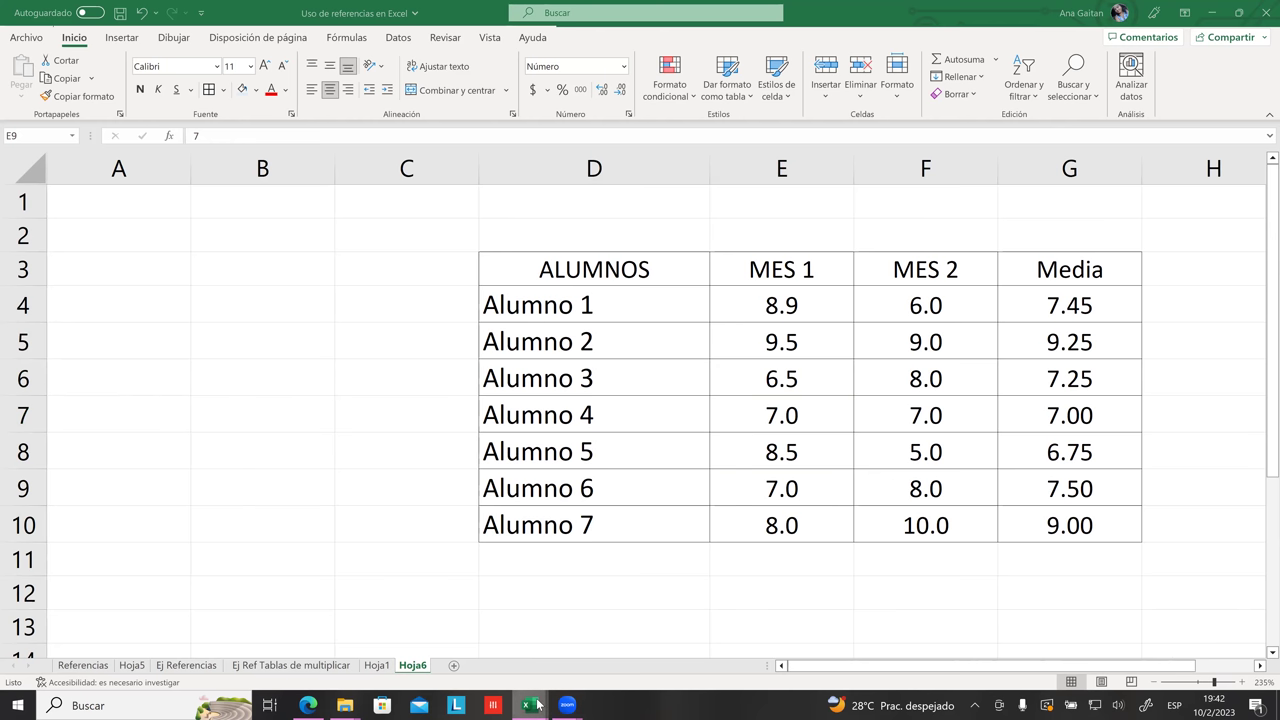
- Switch to the FCO CONTROL attendance workbook
mouse_move(530, 705)
left_click(690, 645)
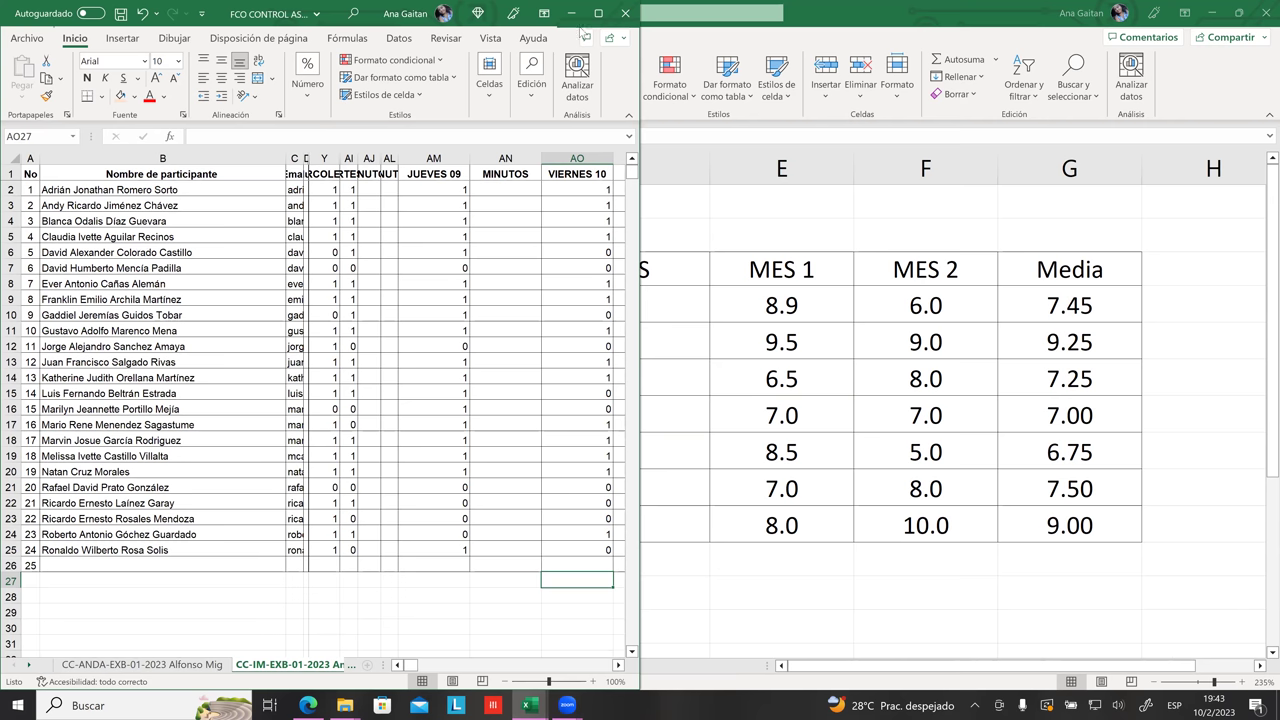
- Return to the Uso de referencias en Excel workbook and bring the whole student grades table on Hoja6 into view
left_click(688, 681)
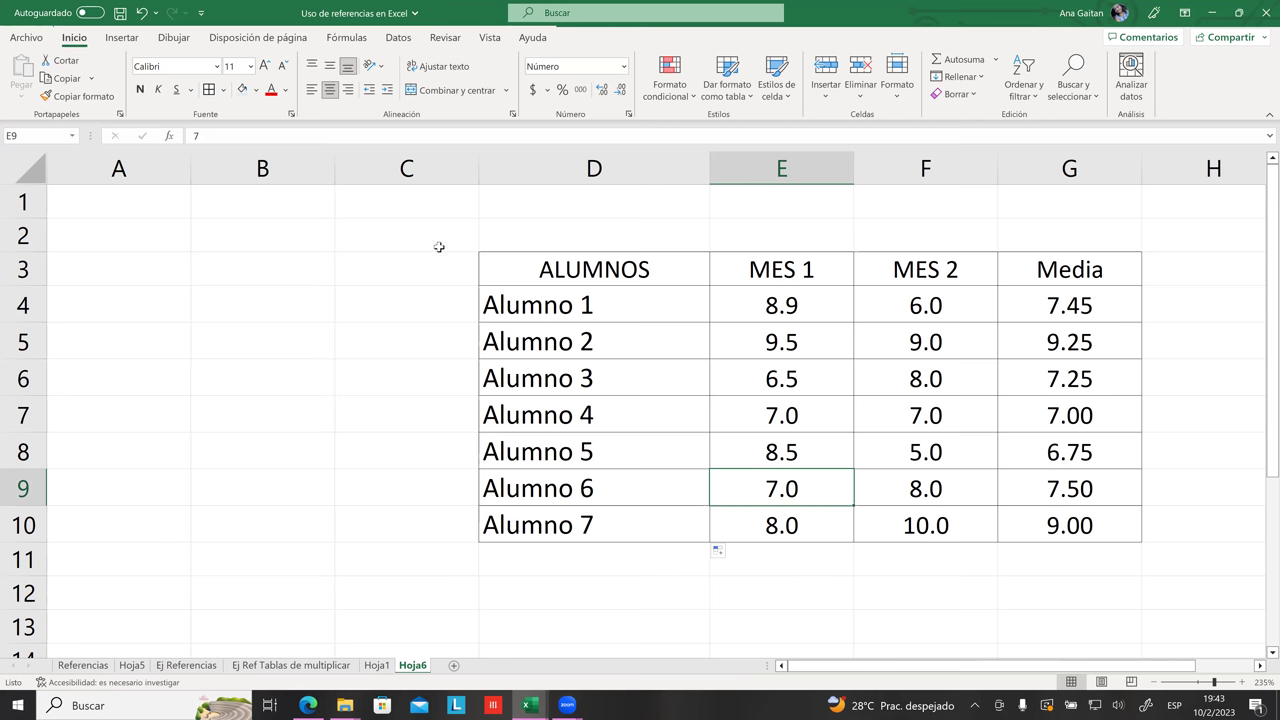
left_click_drag(500, 269, 1046, 530)
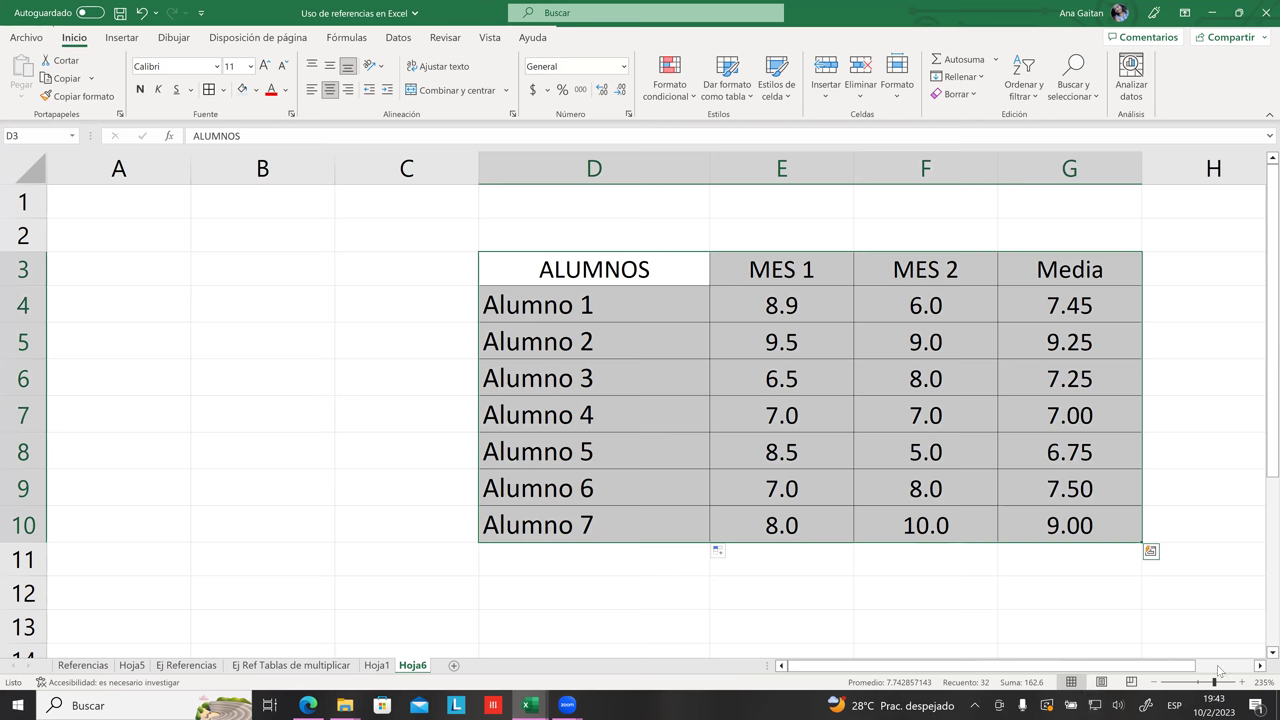
left_click(1260, 666)
left_click(1260, 666)
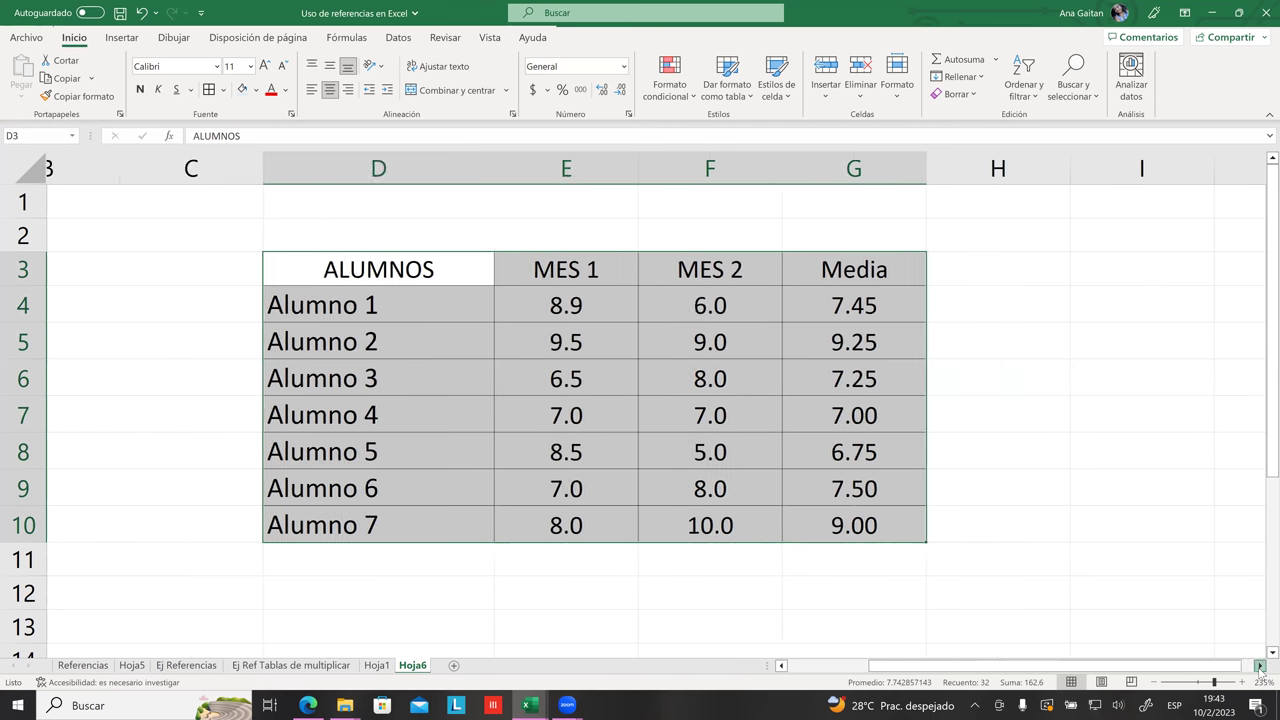
left_click(1174, 586)
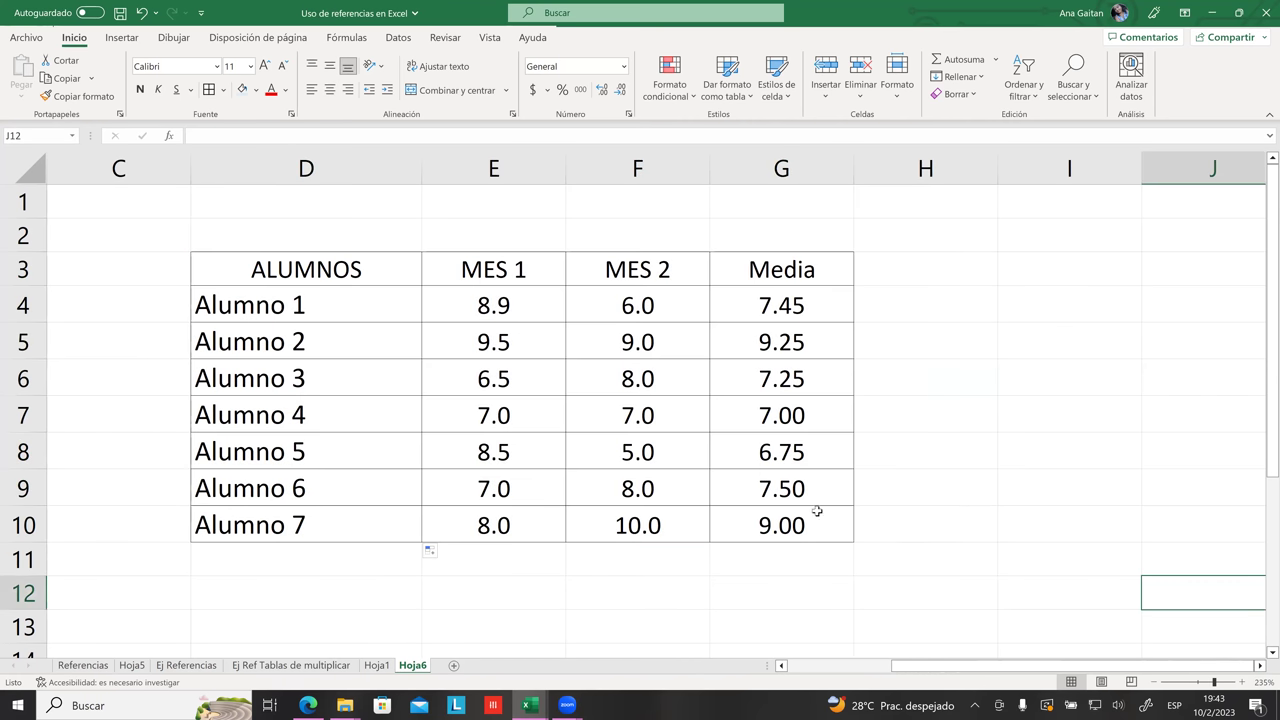
scroll(634, 477, "down", 1)
scroll(625, 472, "up", 1)
- Rename the column headers in E3, F3 and G3 as "Nota 1", "Nota 2" and "Nota 3"
left_click(514, 275)
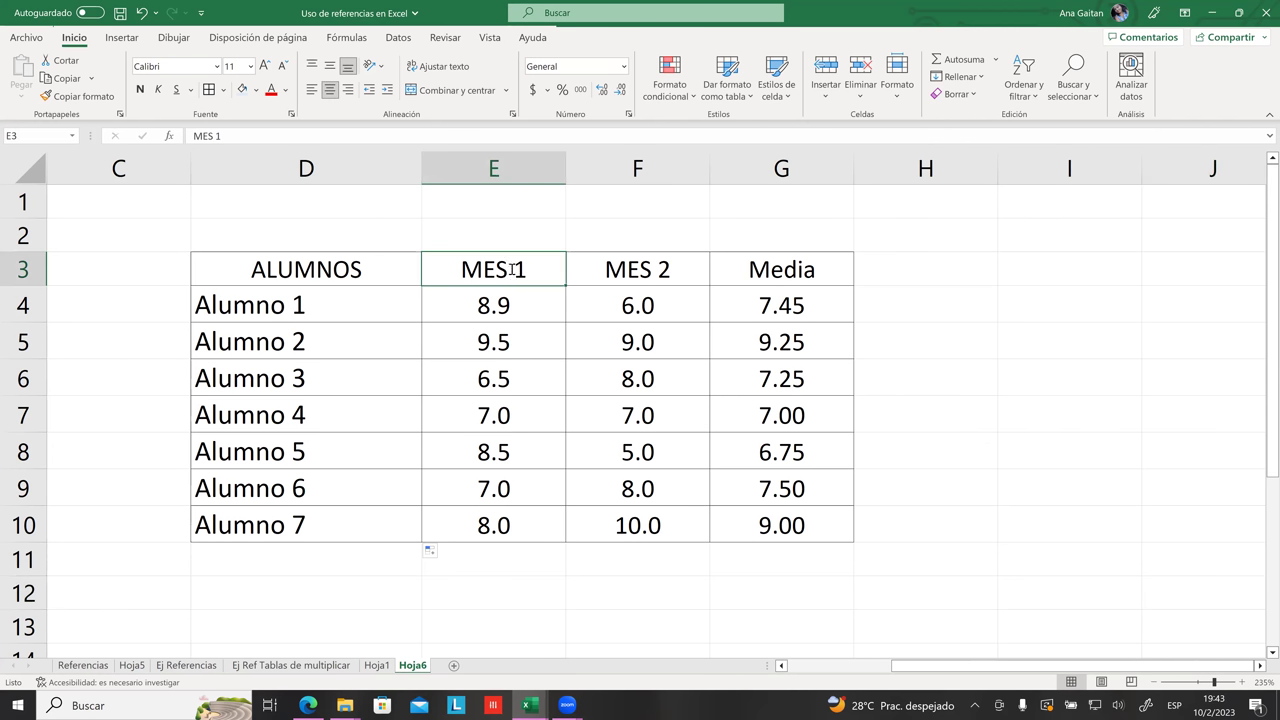
type("Nota 1")
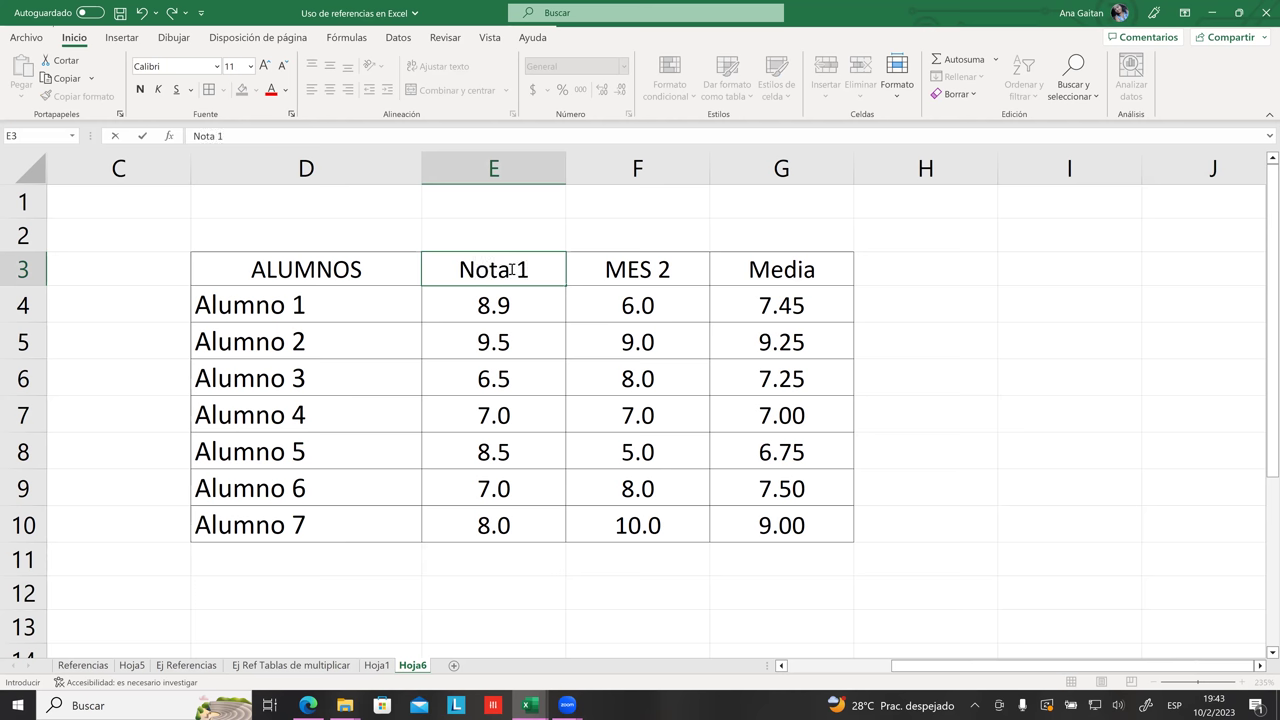
left_click(604, 268)
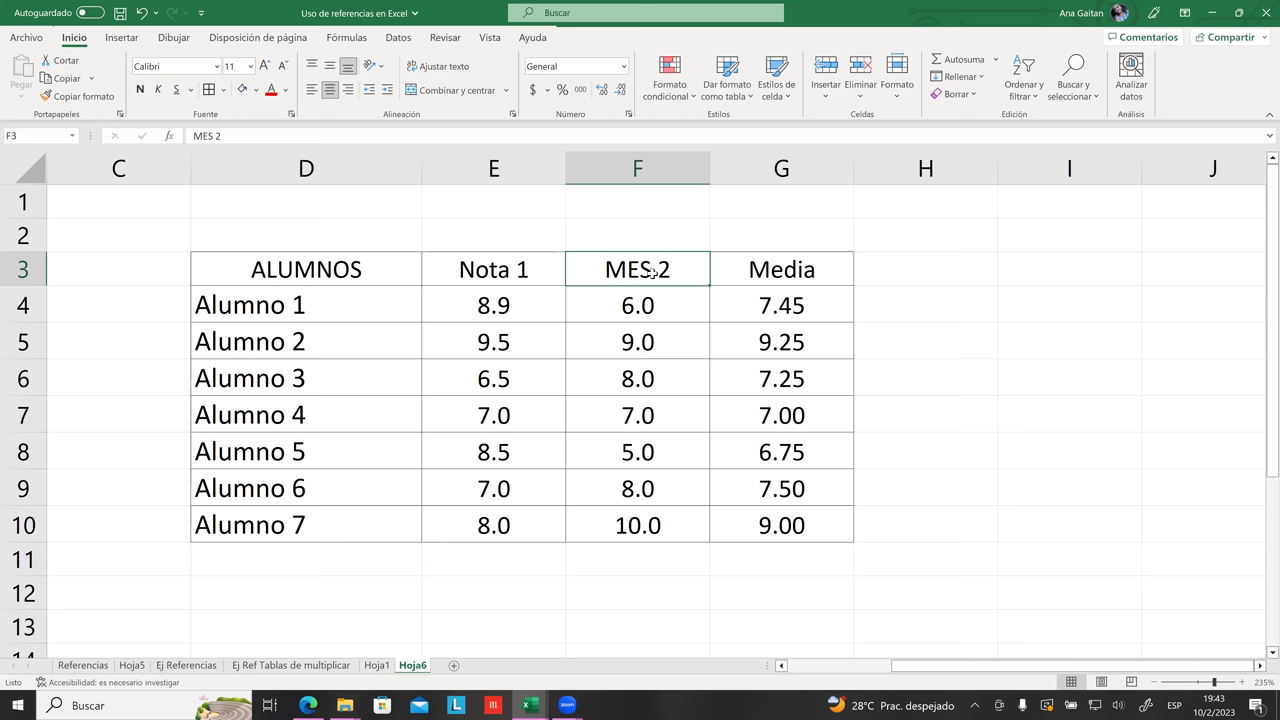
type("Nota 2")
key("Tab")
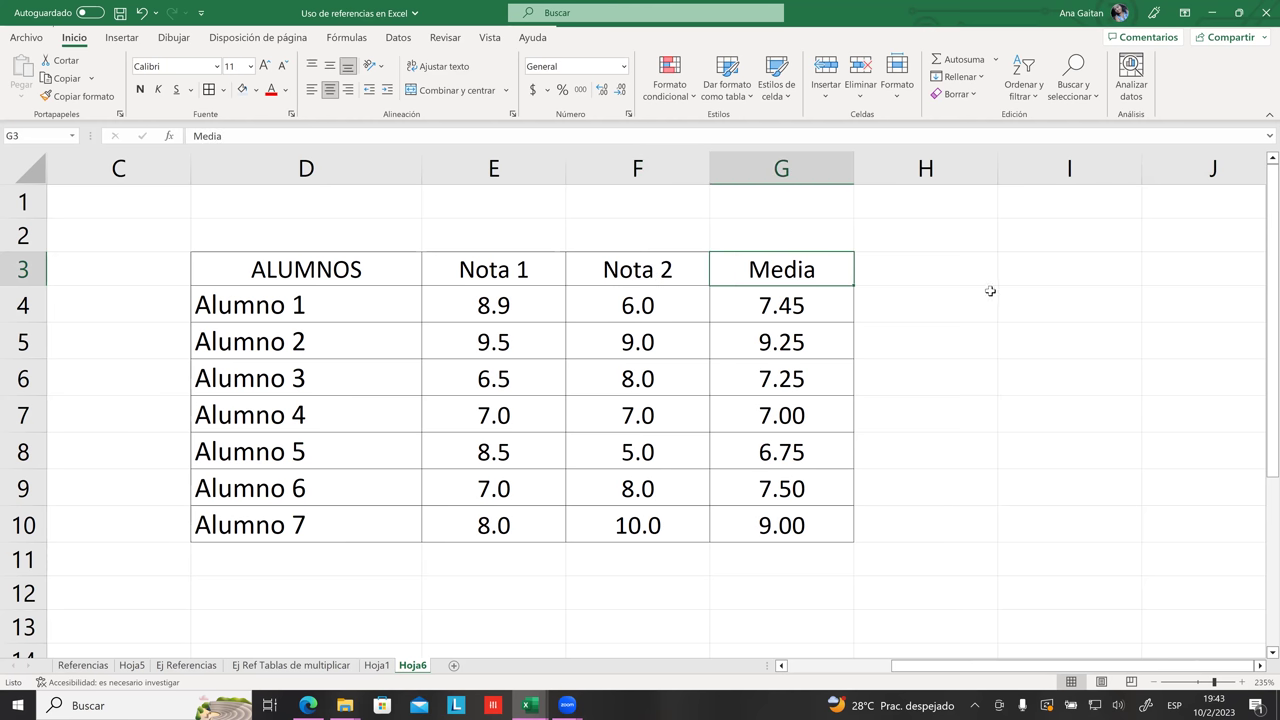
type("Nota 3")
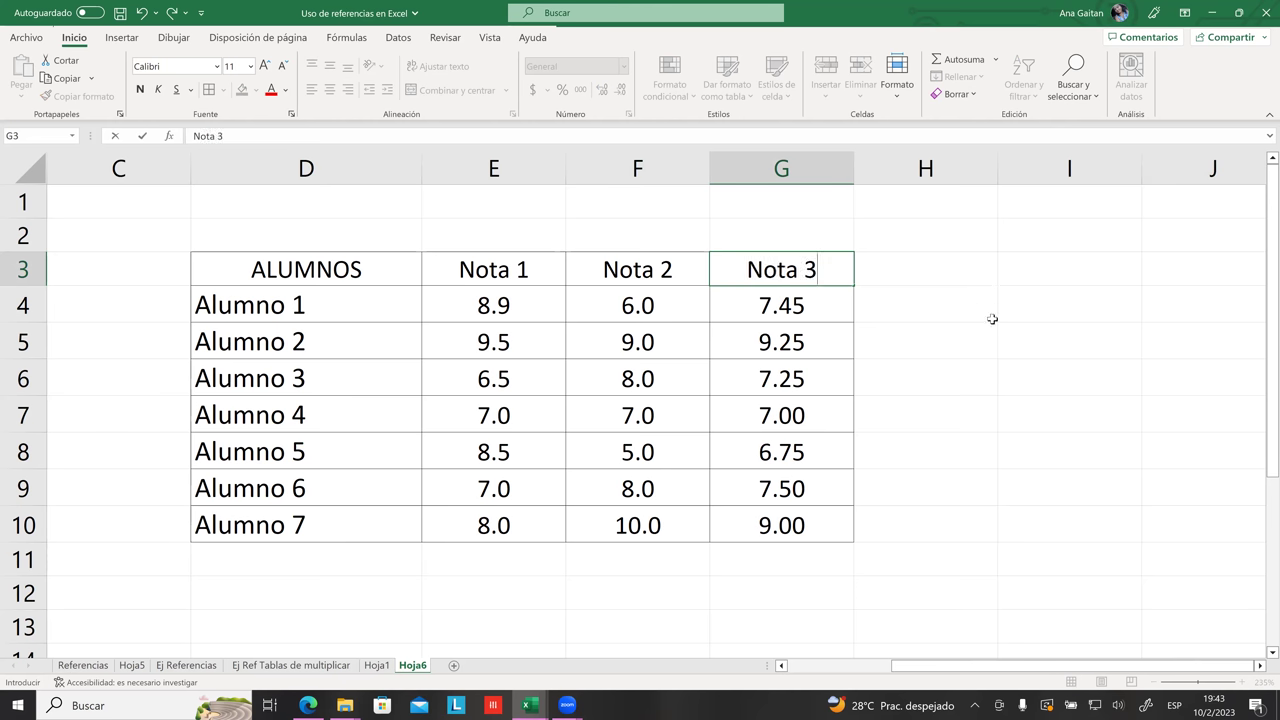
left_click(1020, 378)
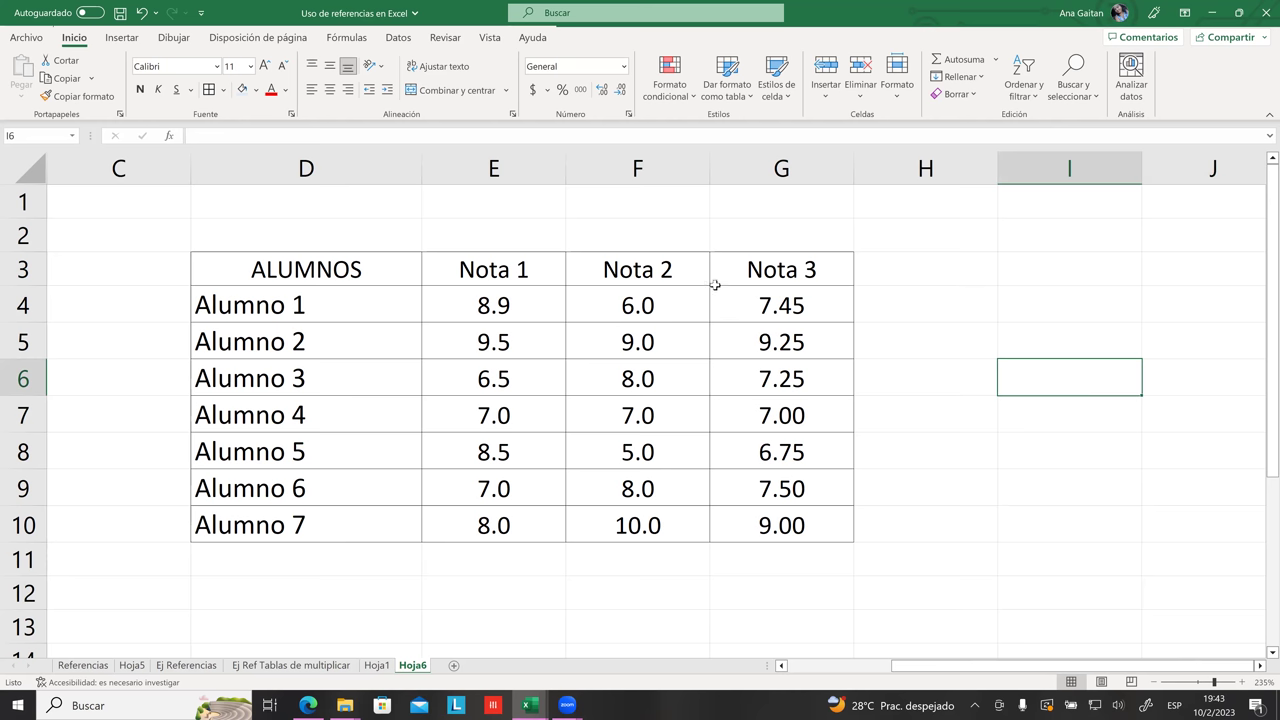
- Examine the grades in E4:G10, checking which cells hold plain numbers and which hold formulas
left_click(680, 270)
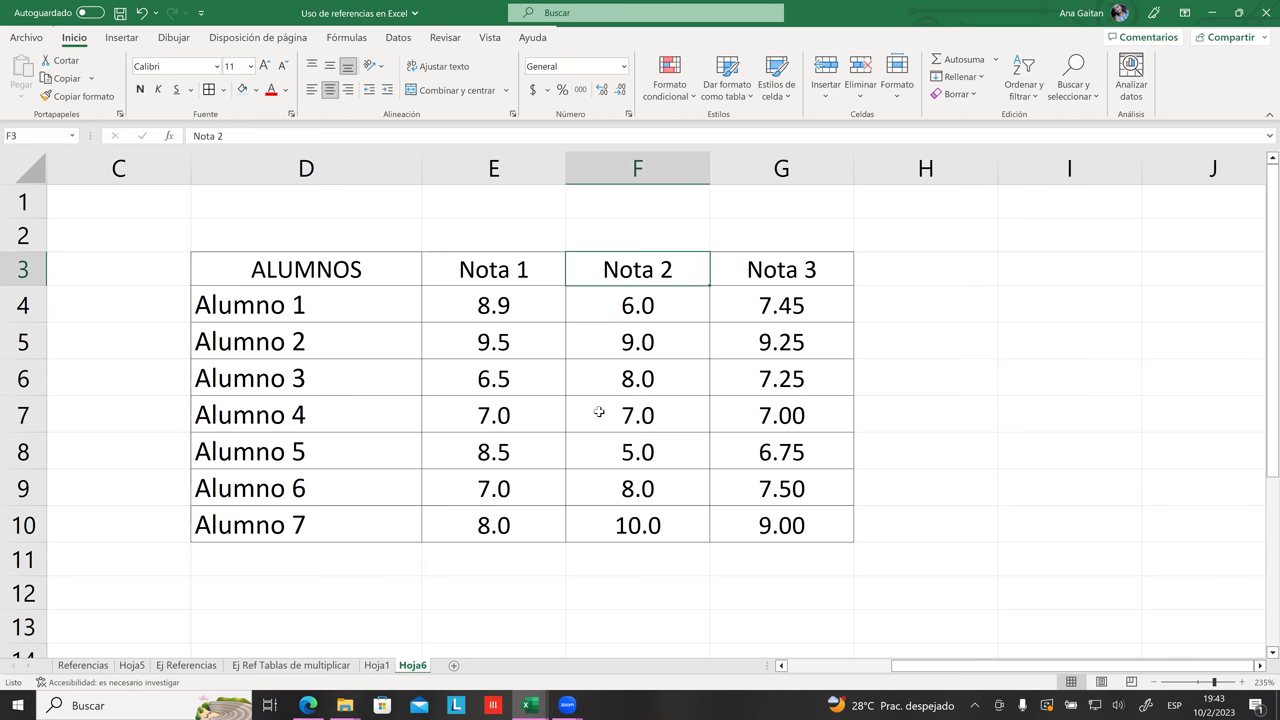
left_click_drag(493, 305, 820, 525)
left_click(894, 500)
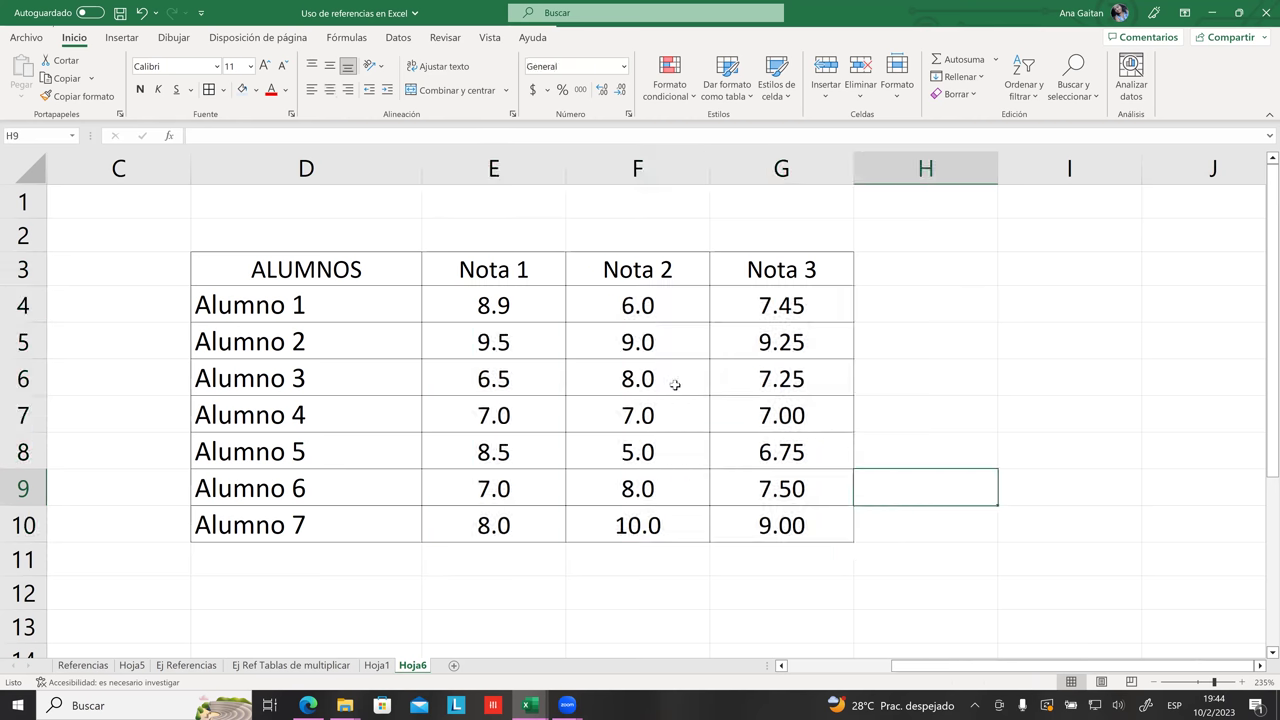
left_click(533, 345)
left_click(662, 383)
left_click(659, 343)
left_click(660, 414)
left_click(666, 490)
left_click(625, 455)
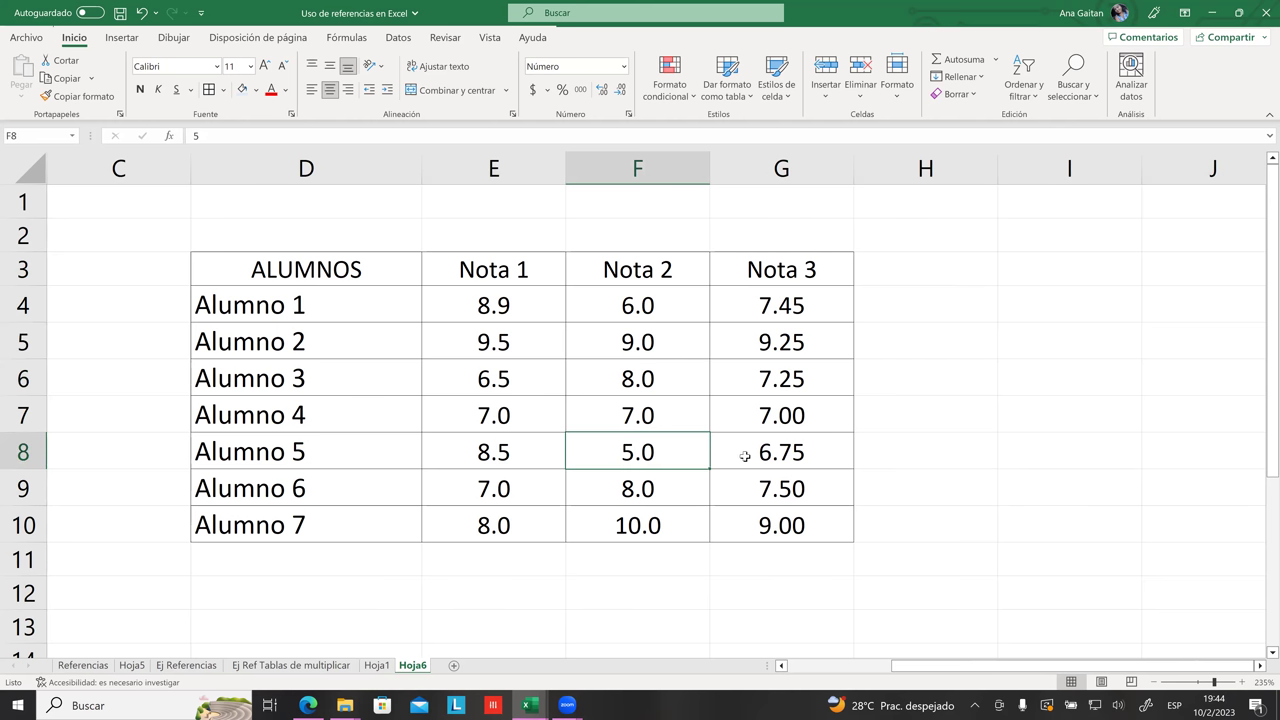
left_click(778, 426)
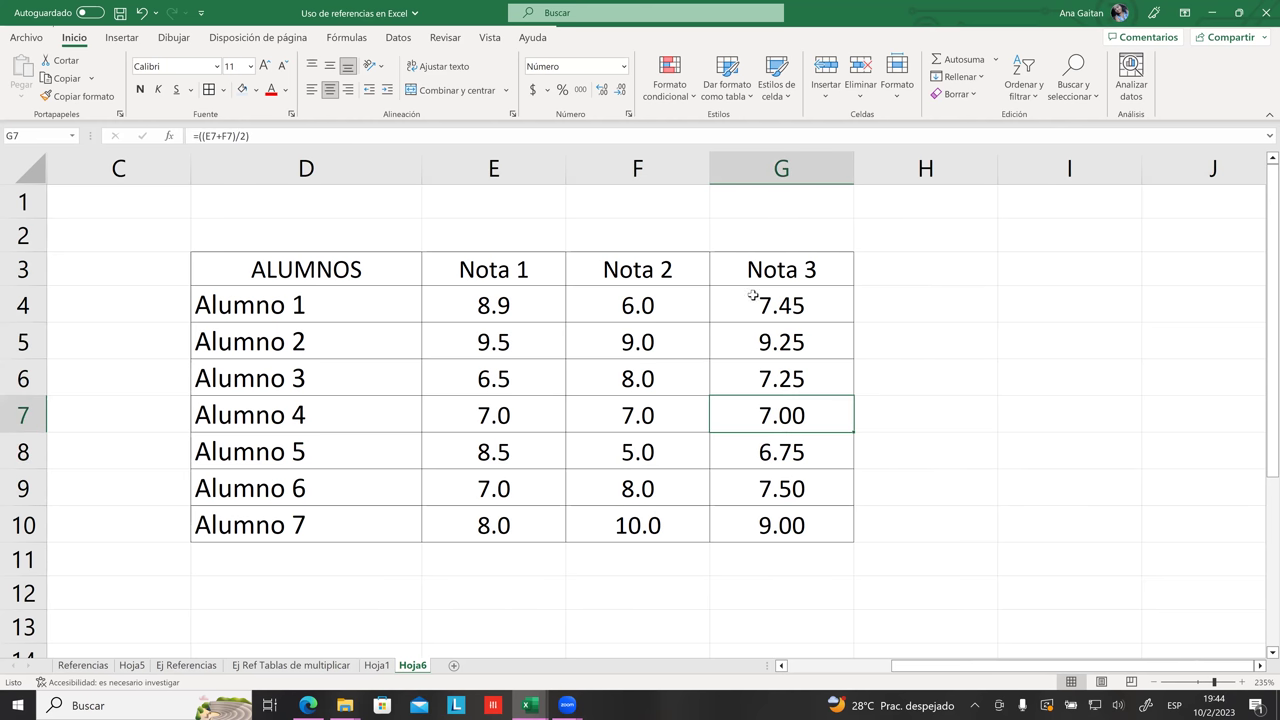
- Clear the average formulas from G4:G10 under the Nota 3 header
left_click_drag(742, 305, 782, 524)
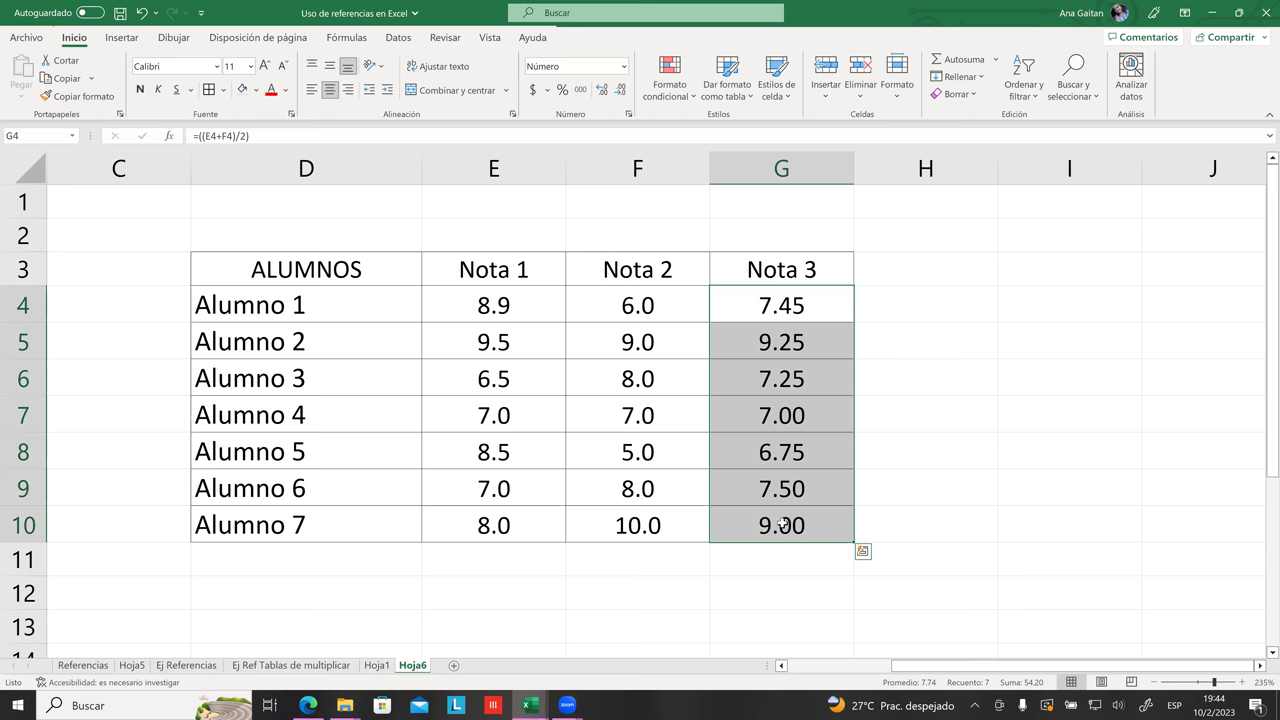
key("Delete")
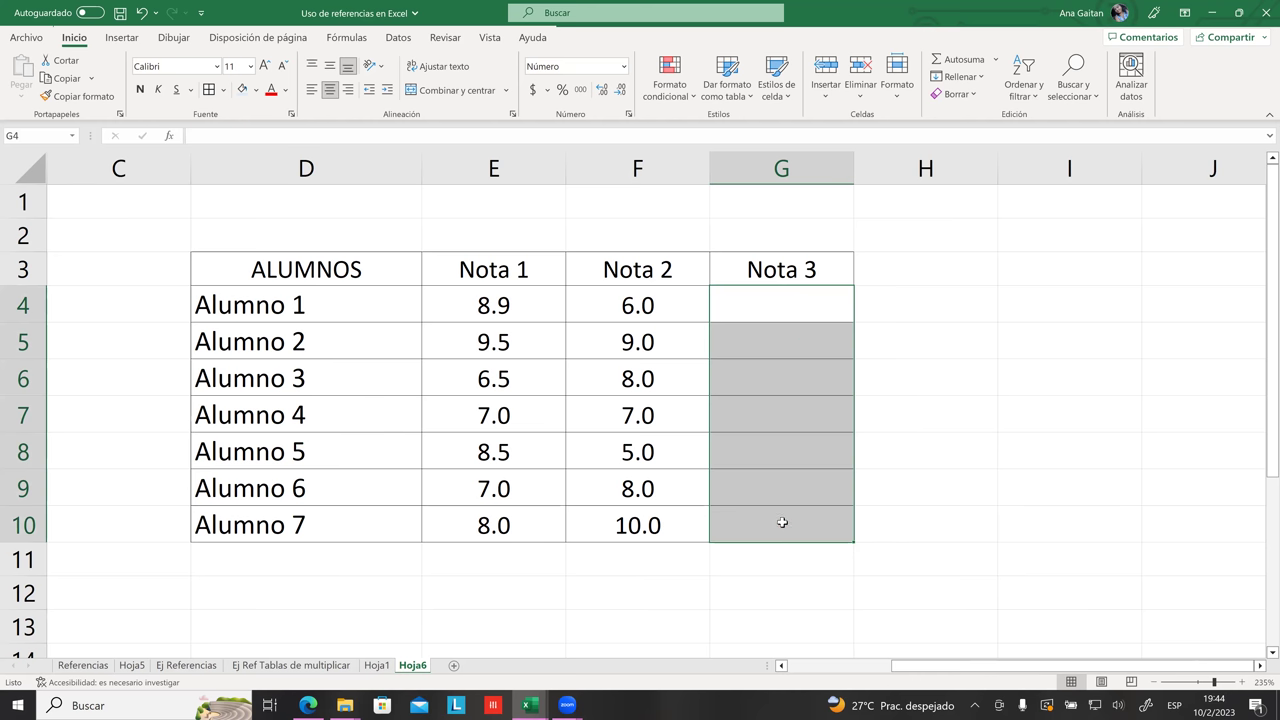
left_click(927, 467)
- Fill the Nota 3 column from G4 down with a copy of the Nota 1 grades in E4:E10
left_click_drag(508, 317, 528, 527)
key("ctrl+c")
left_click(778, 316)
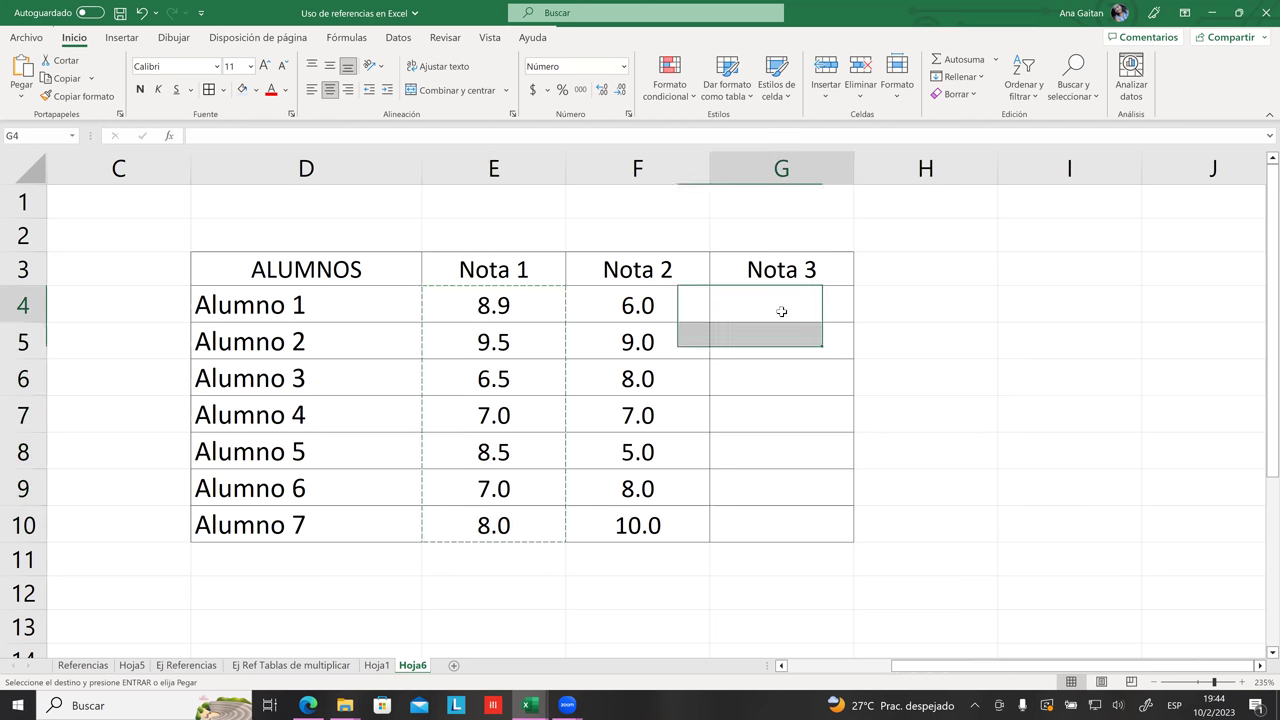
key("ctrl+v")
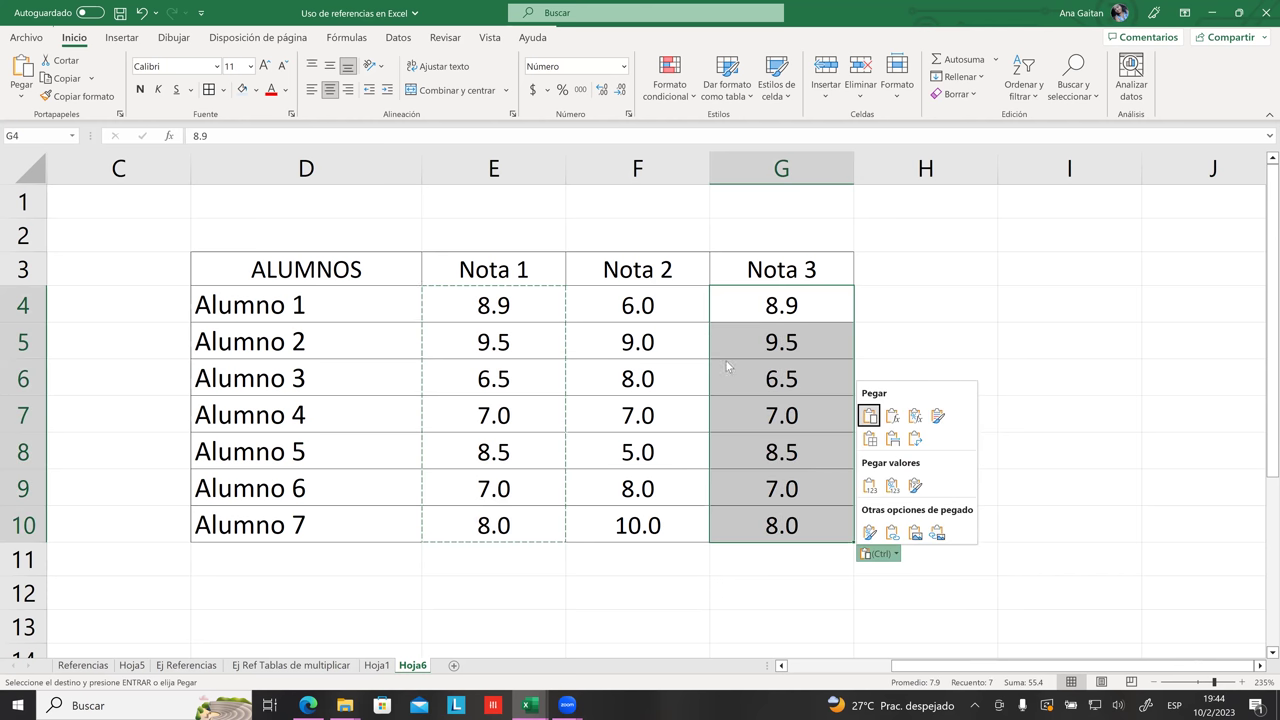
key("Escape")
left_click(650, 320)
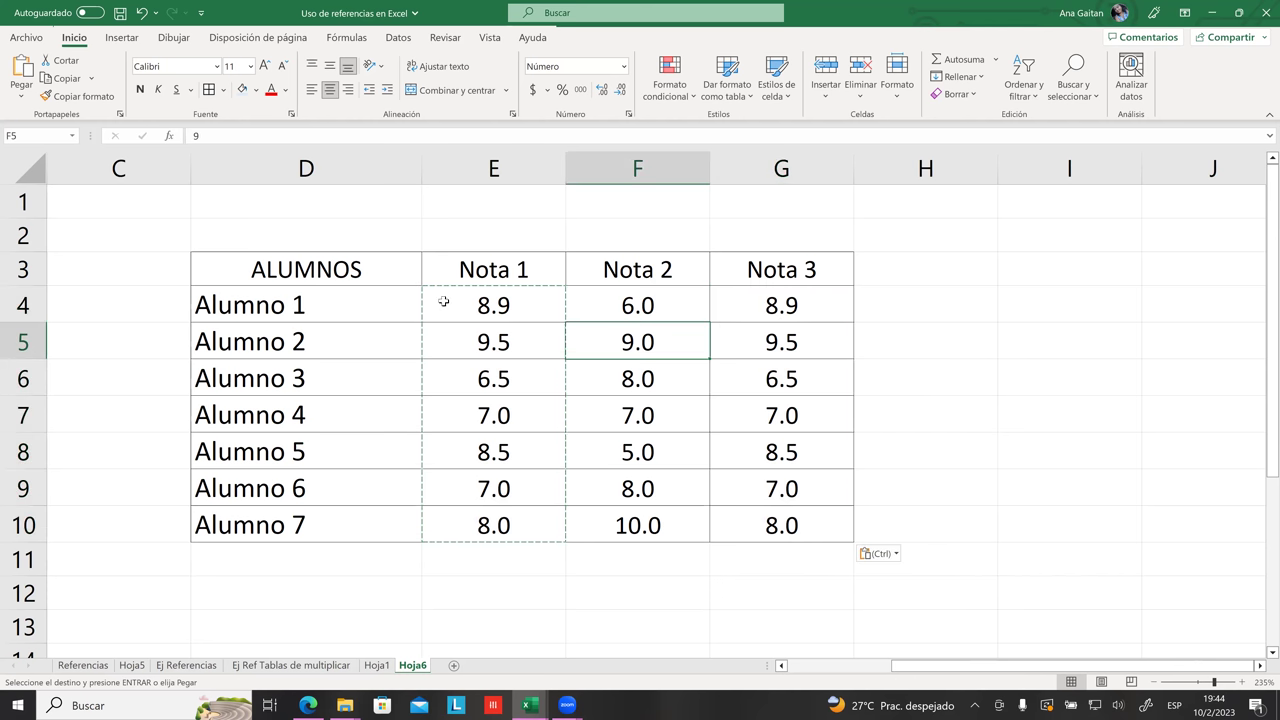
key("Escape")
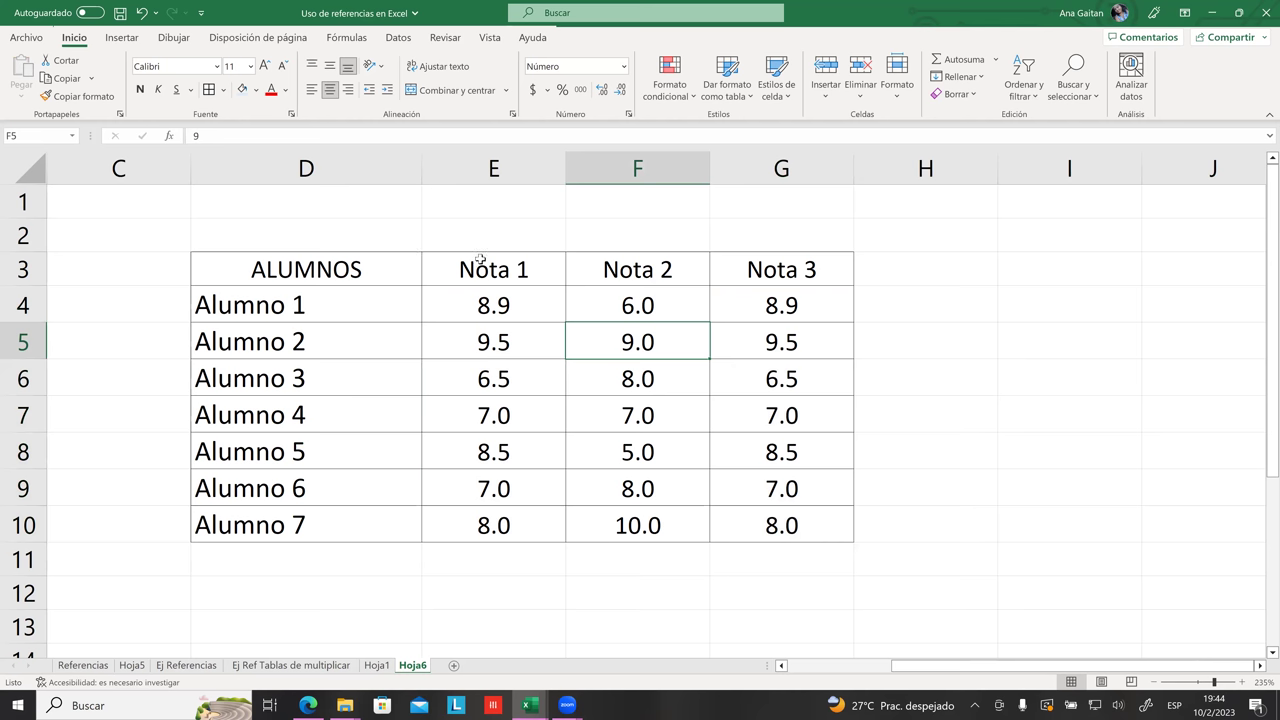
left_click(528, 244)
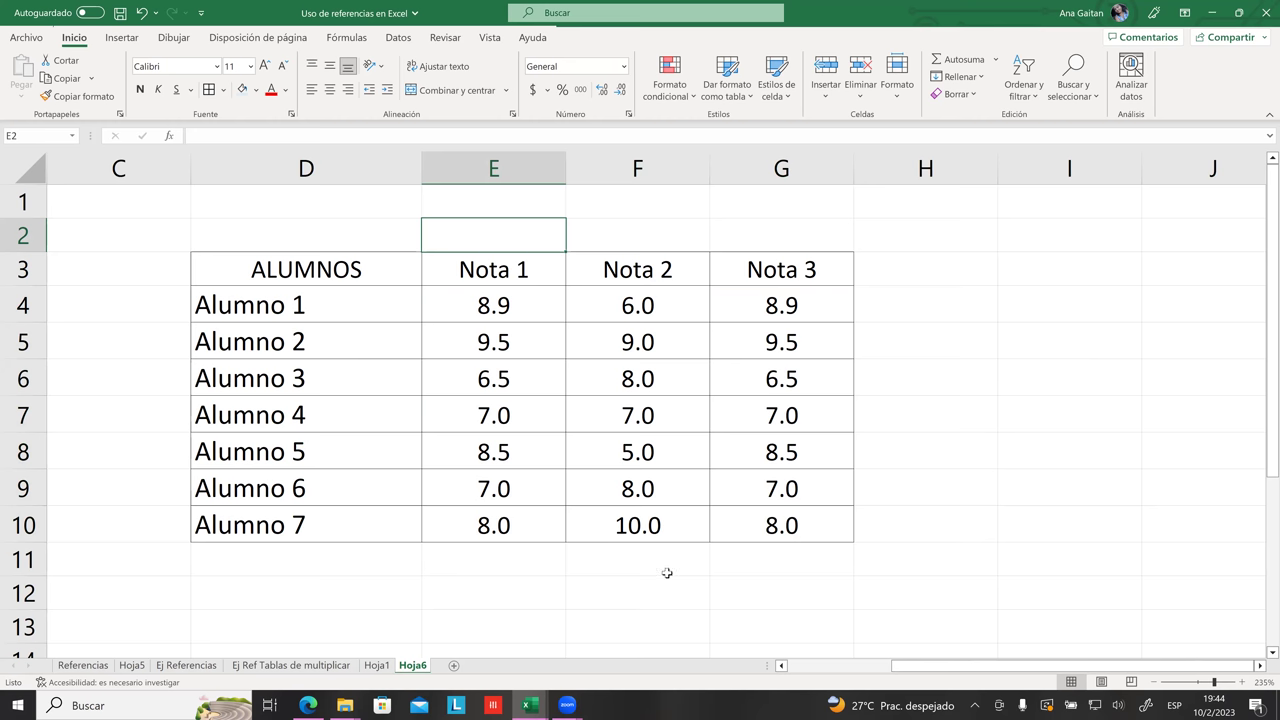
left_click(594, 163)
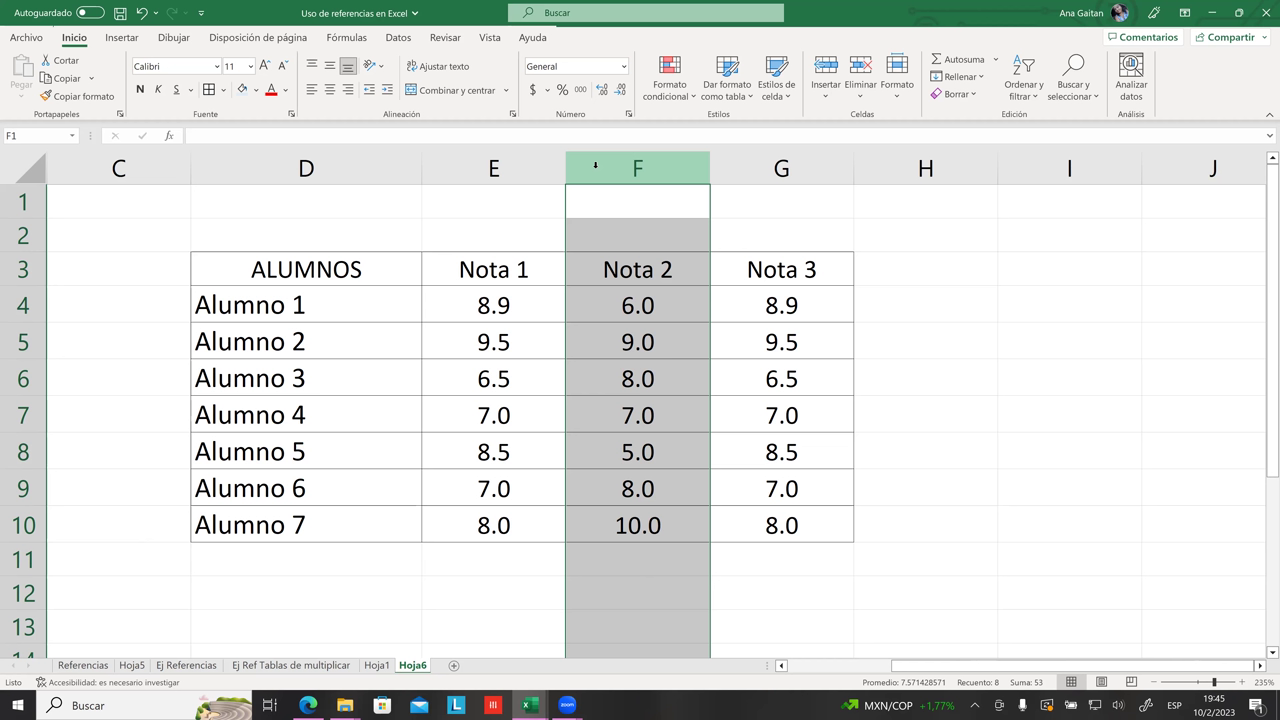
left_click(962, 236)
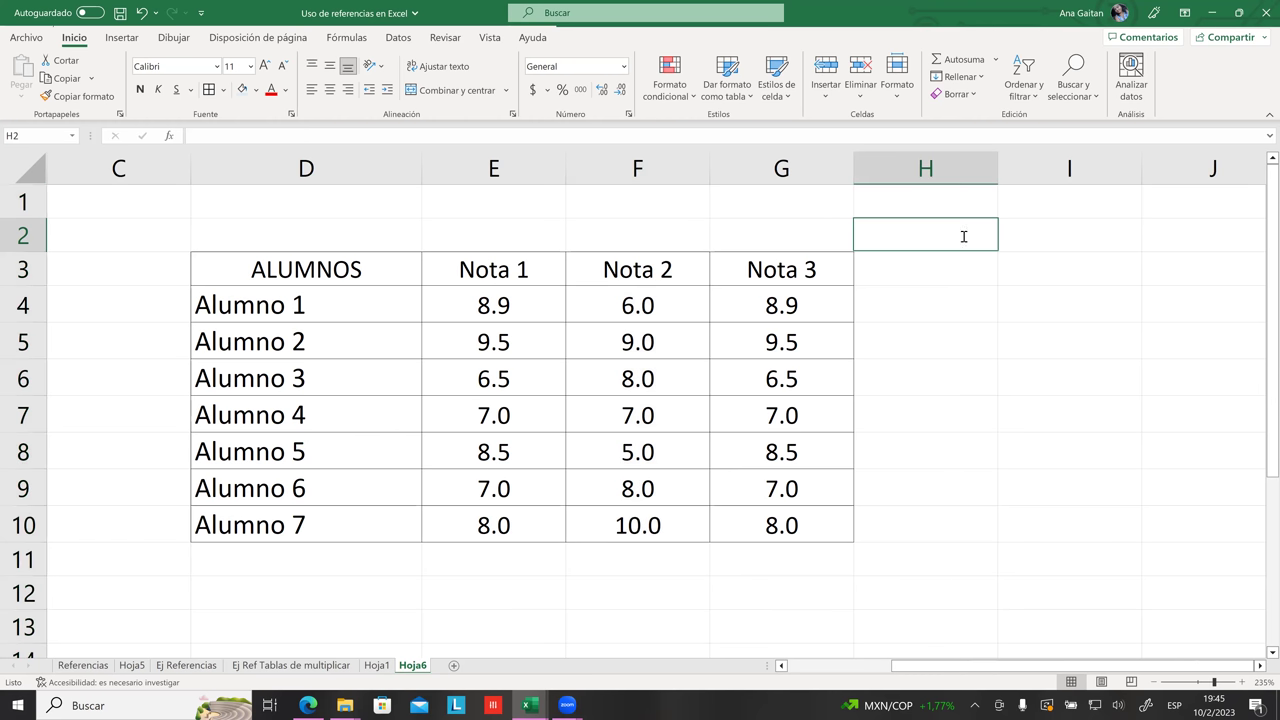
type("=suma")
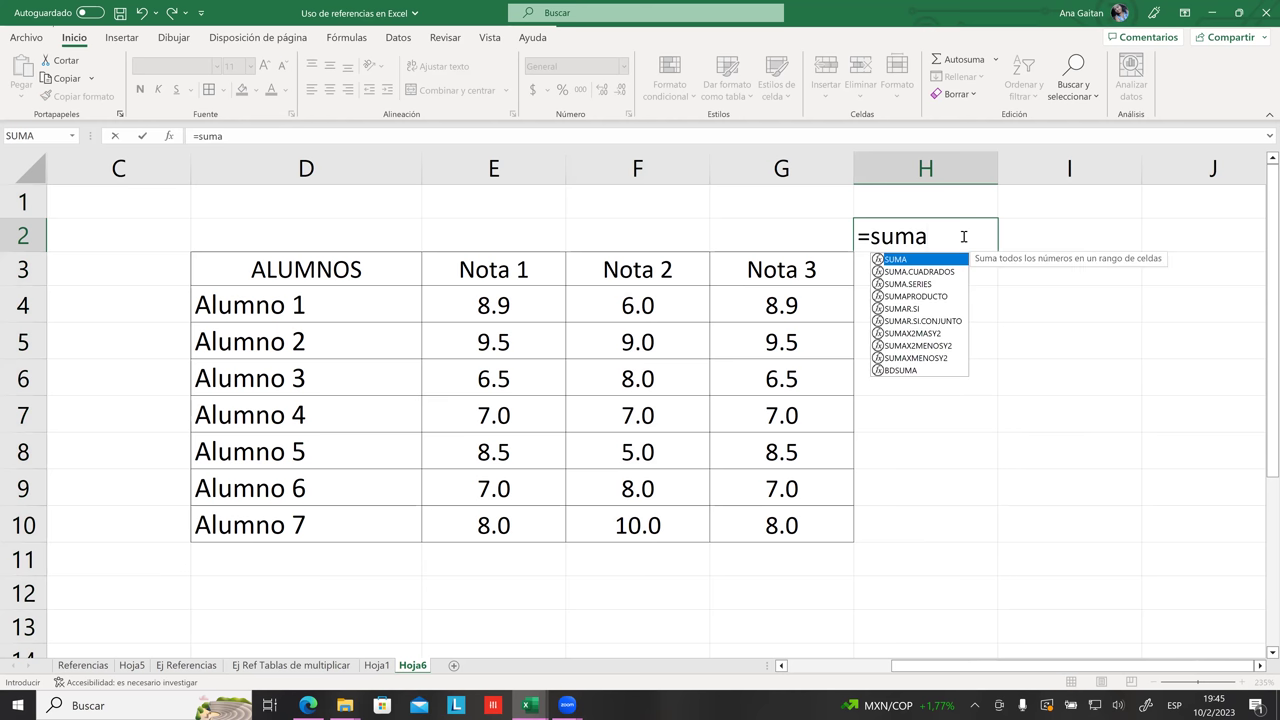
double_click(915, 264)
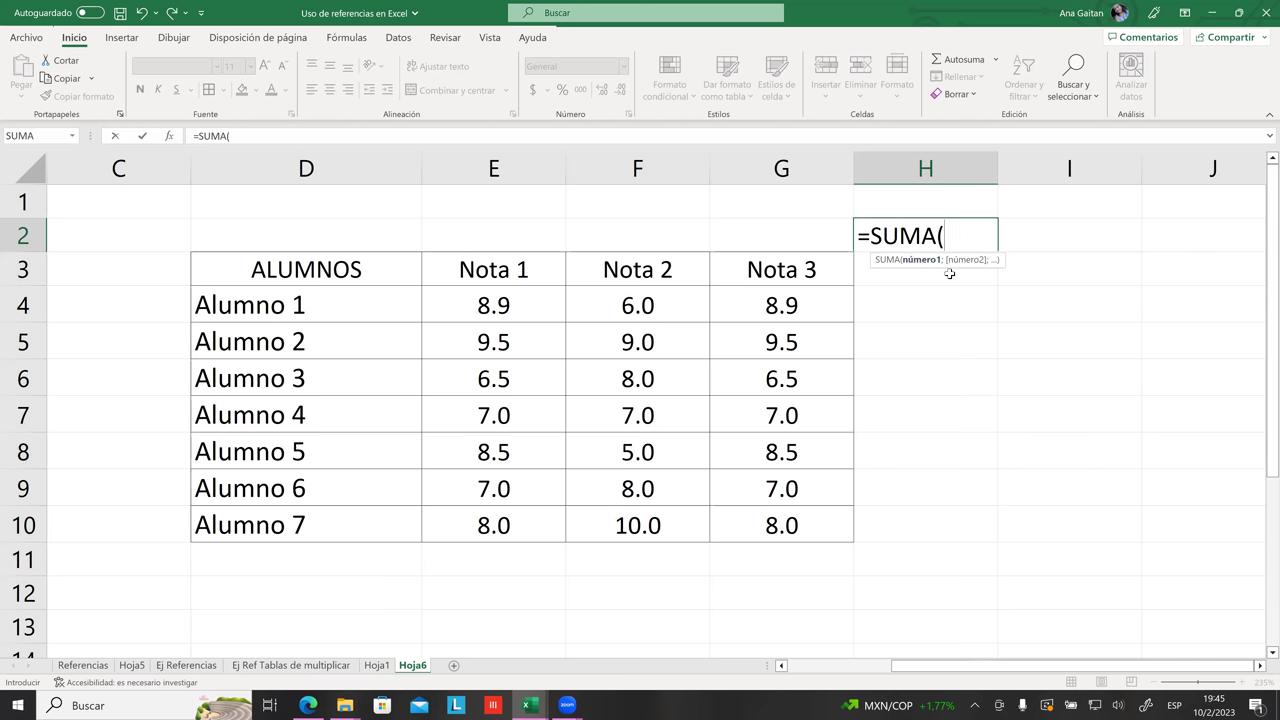
key("BackSpace")
key("BackSpace")
key("BackSpace")
key("BackSpace")
key("BackSpace")
left_click(1034, 336)
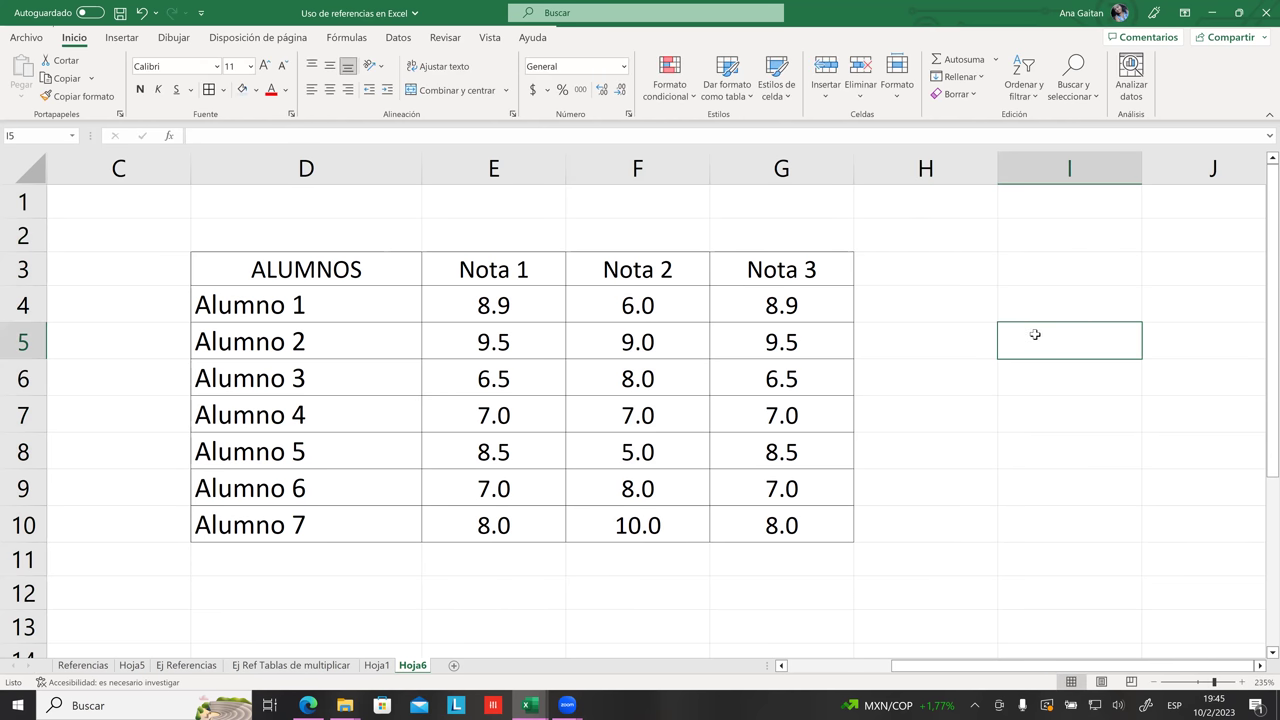
left_click(776, 310)
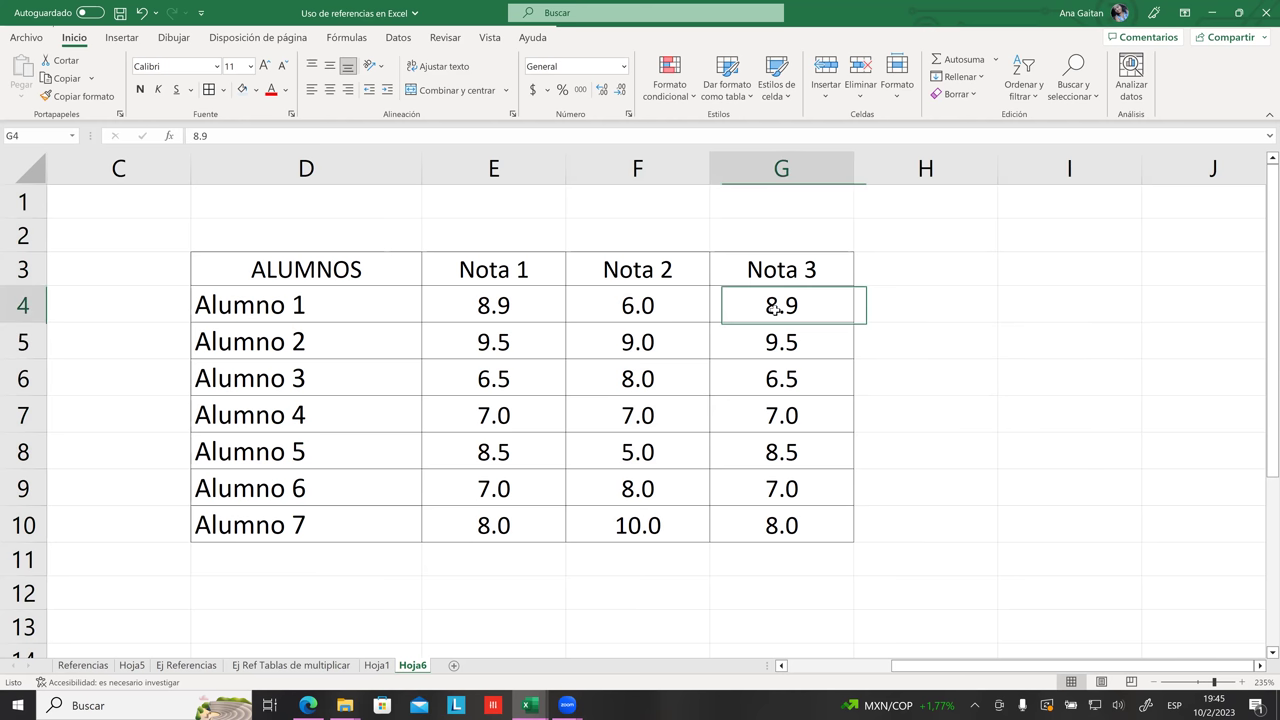
left_click(768, 390)
left_click(778, 316)
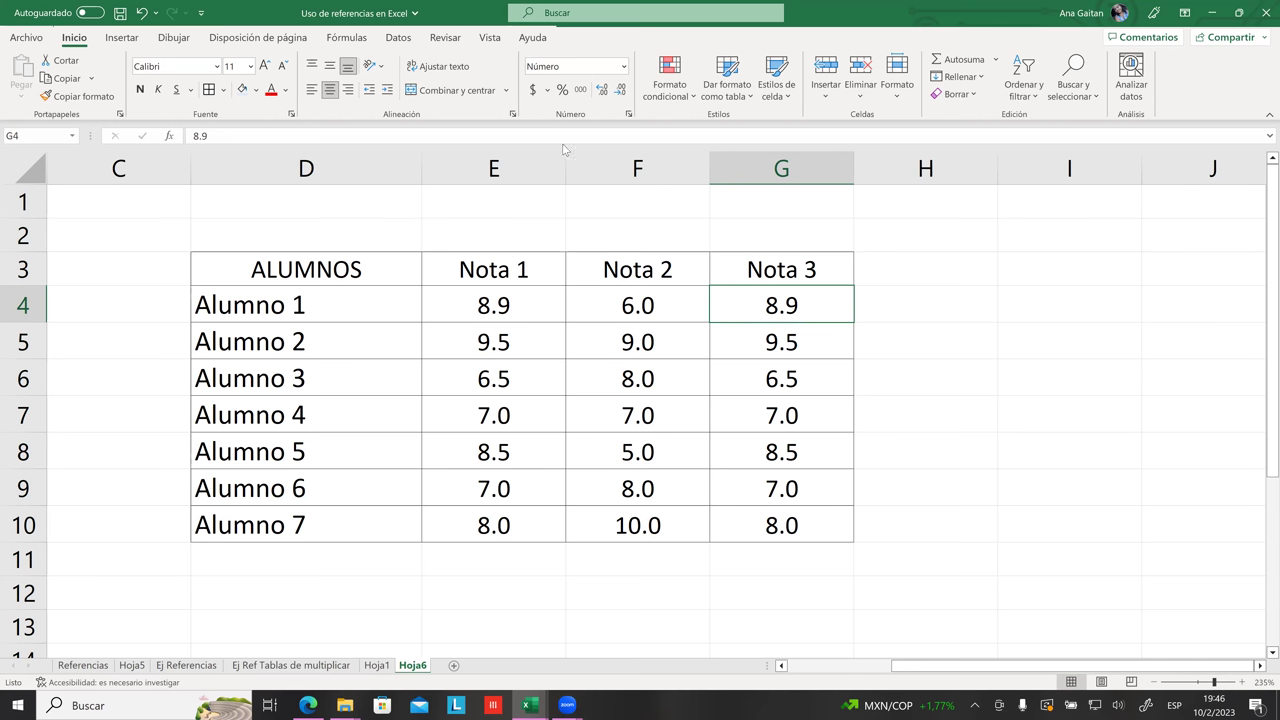
- Insert one blank column between Nota 1 and Nota 2 and another between Nota 2 and Nota 3
left_click(649, 167)
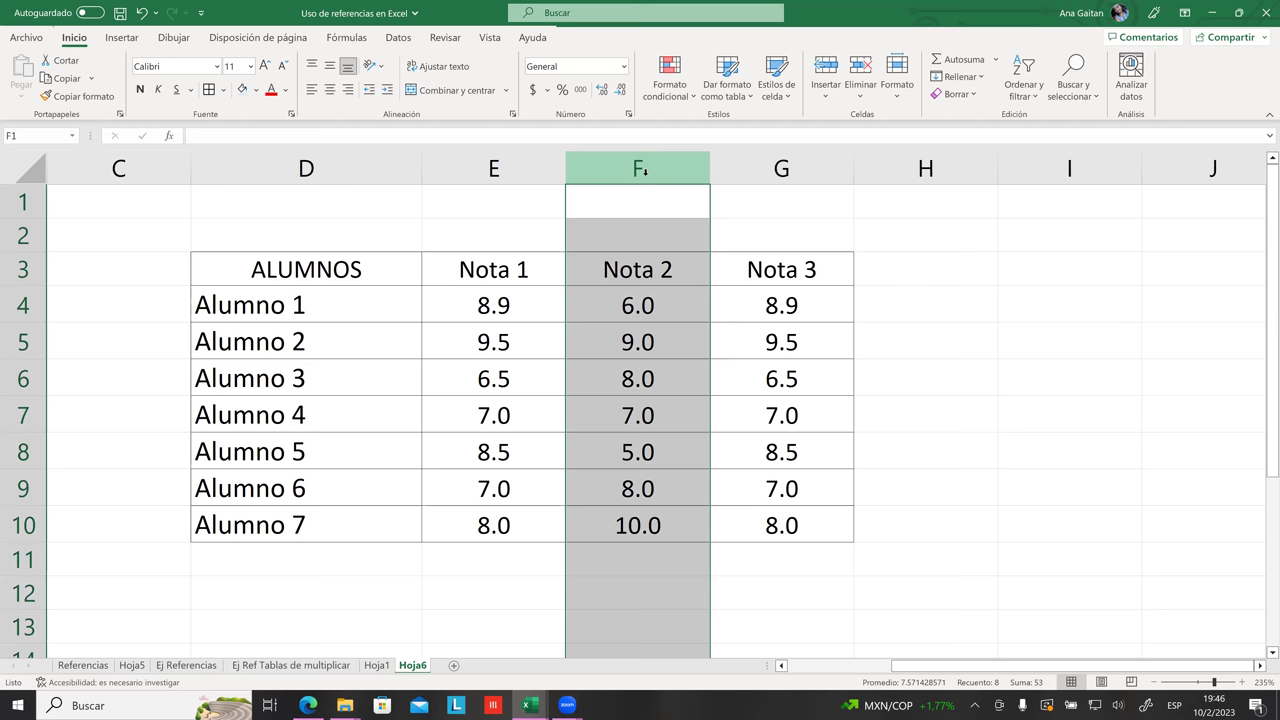
left_click(826, 68)
key("ctrl+z")
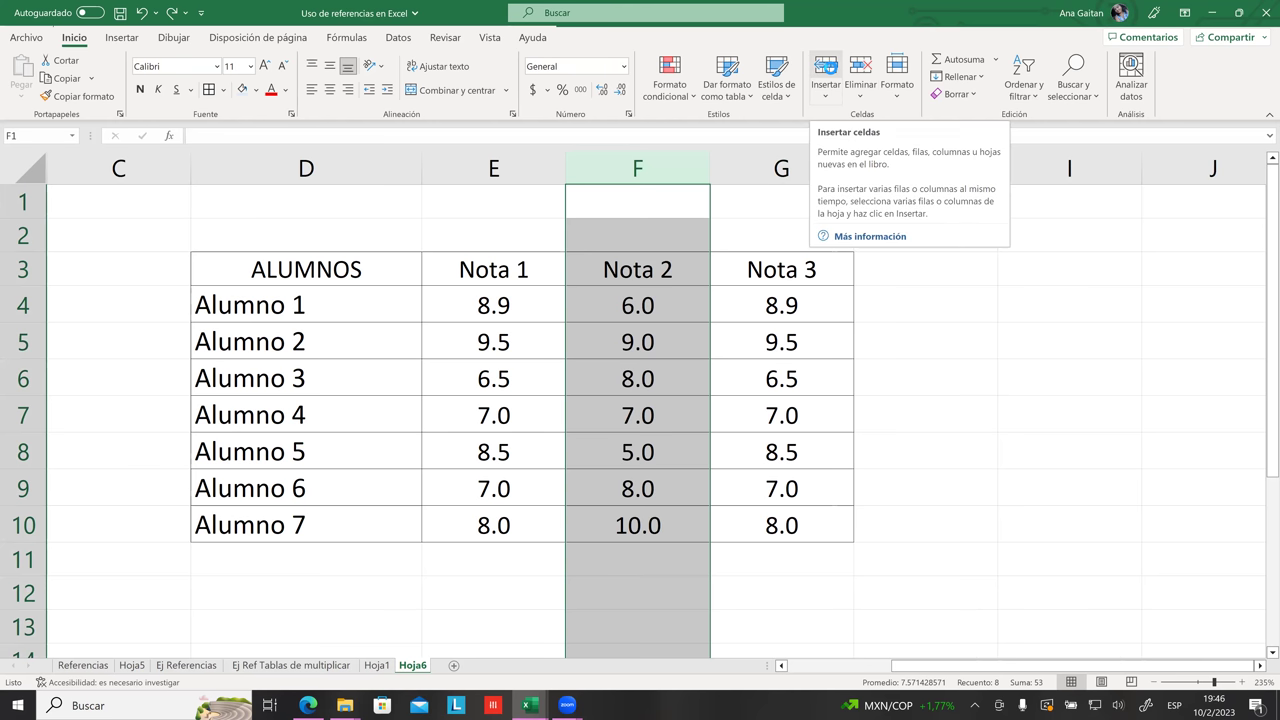
left_click(831, 73)
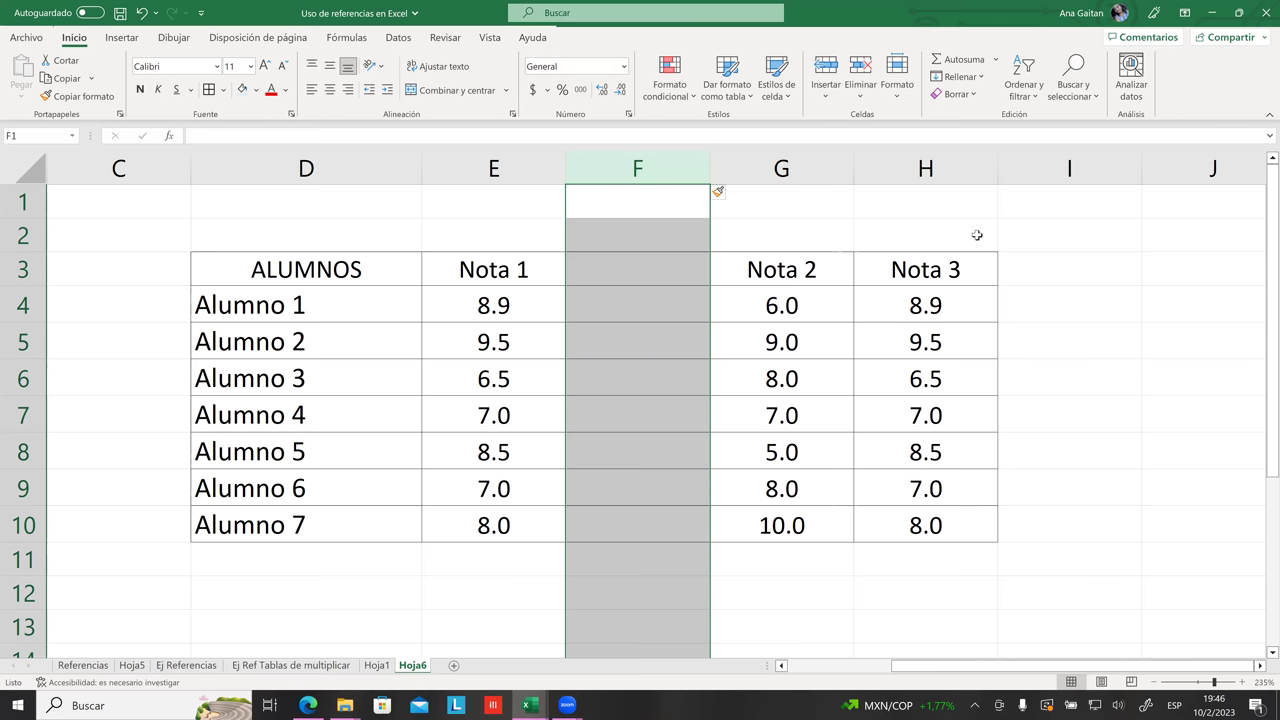
left_click(926, 168)
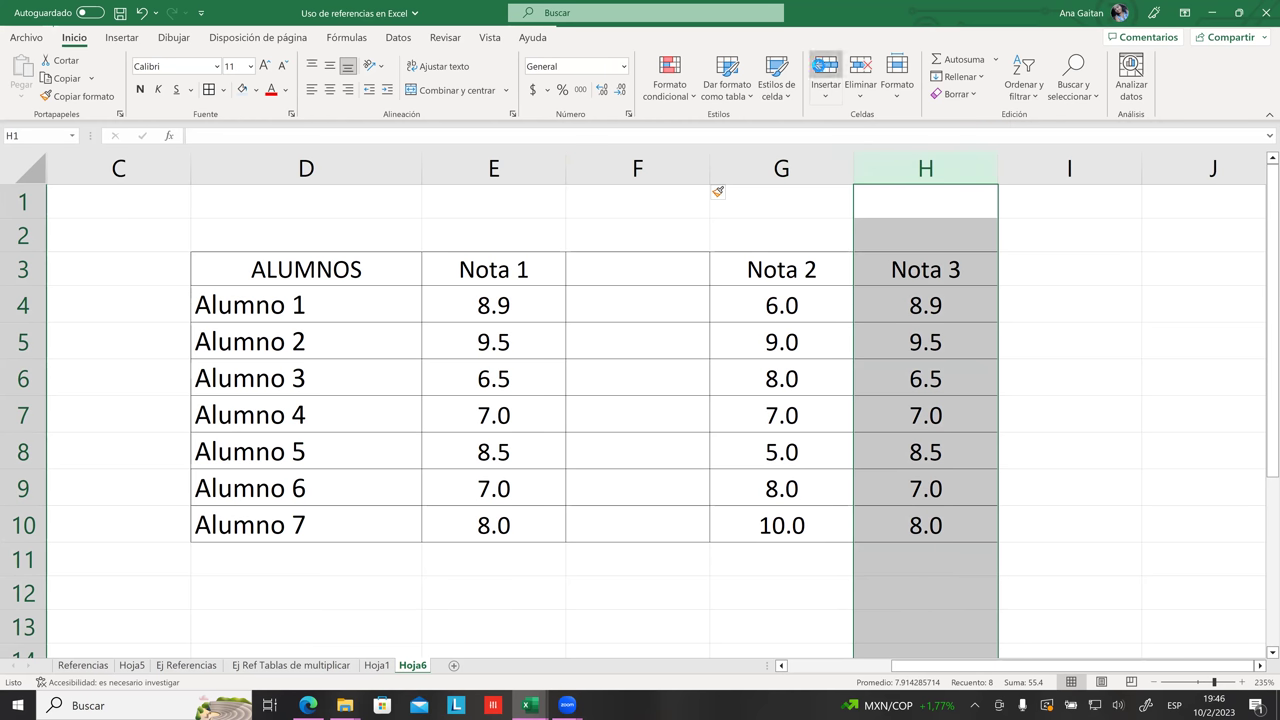
left_click(820, 68)
left_click(1003, 270)
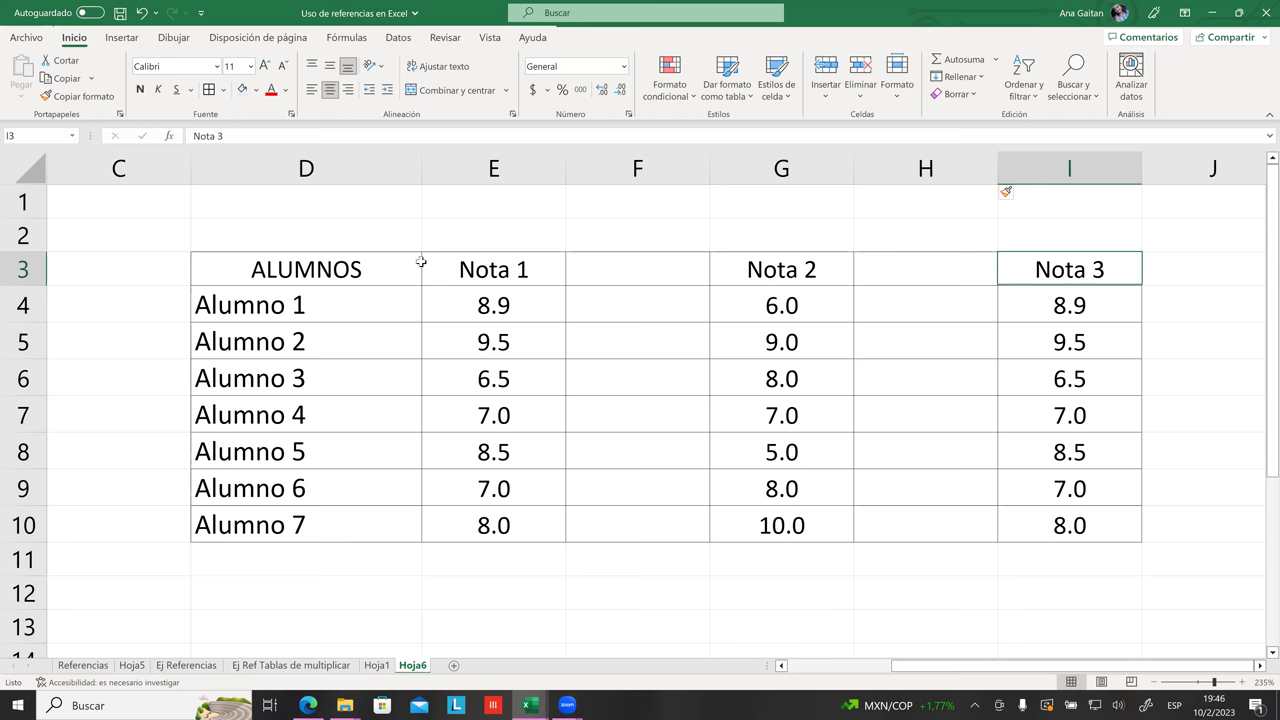
left_click(626, 264)
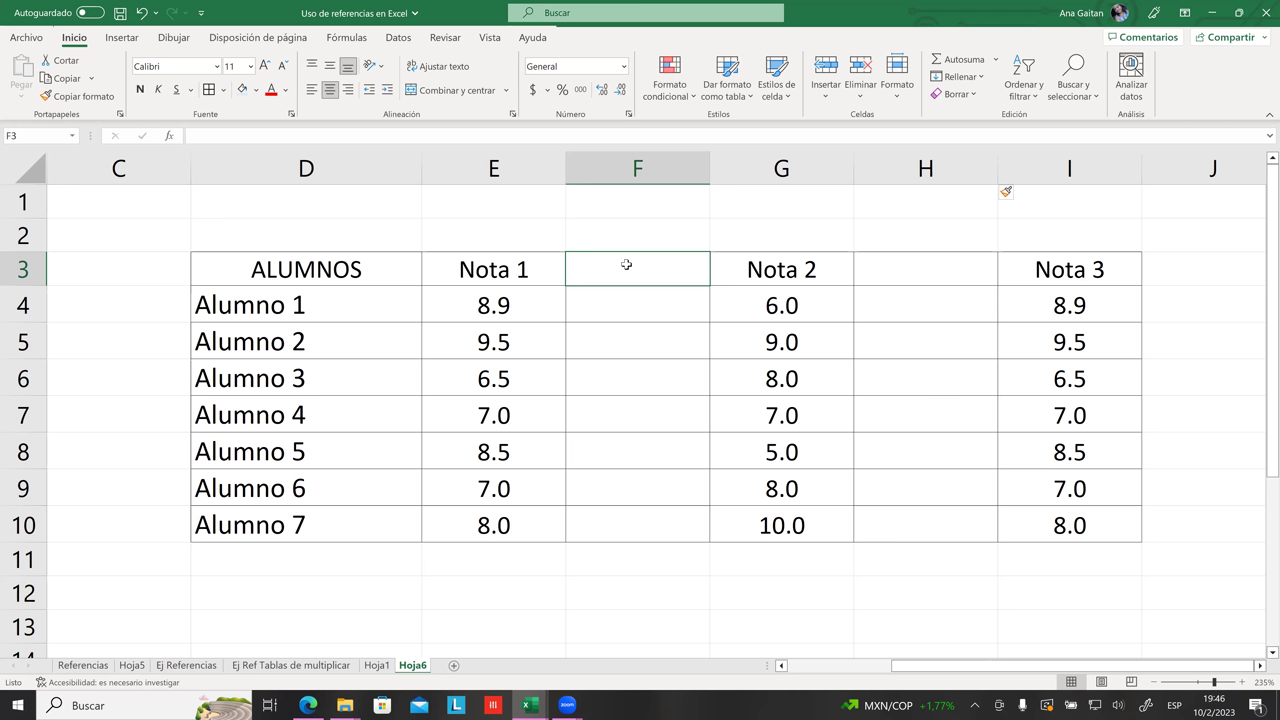
left_click(620, 300)
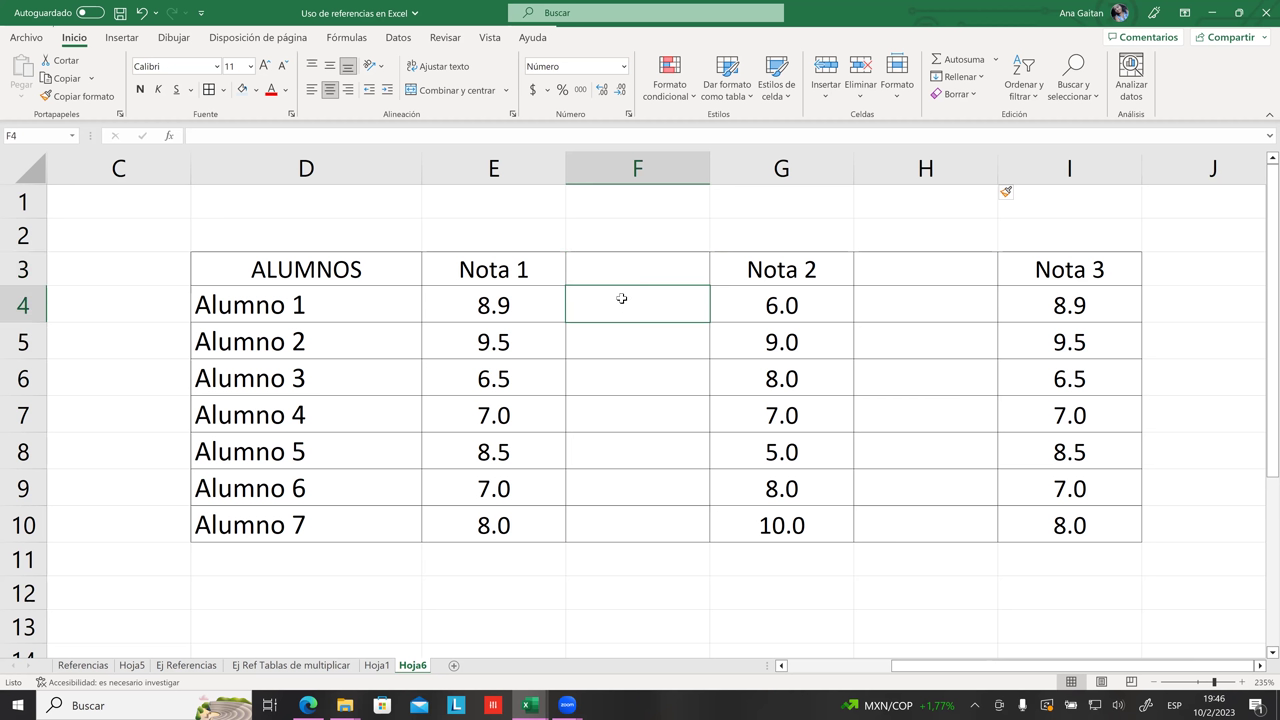
- Enter 25% as the header in F3 after Nota 1 and in H3 after Nota 2
left_click(624, 271)
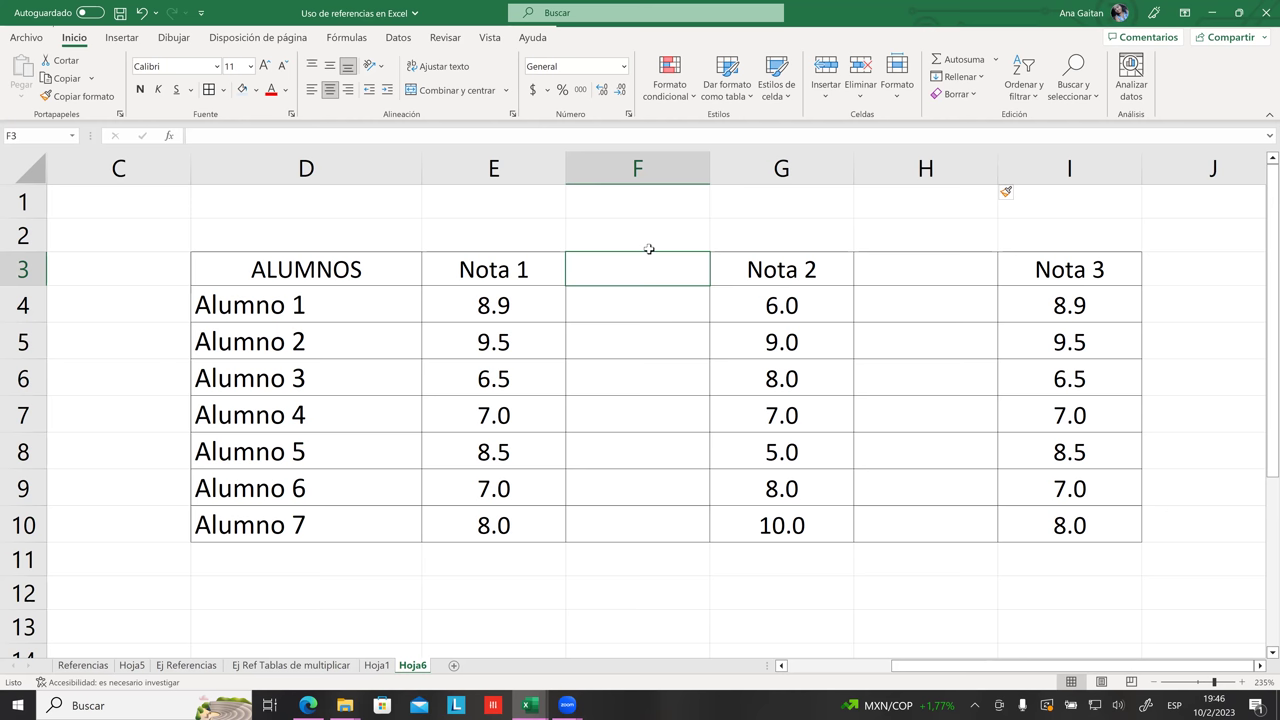
left_click(541, 269)
left_click(612, 269)
type("25")
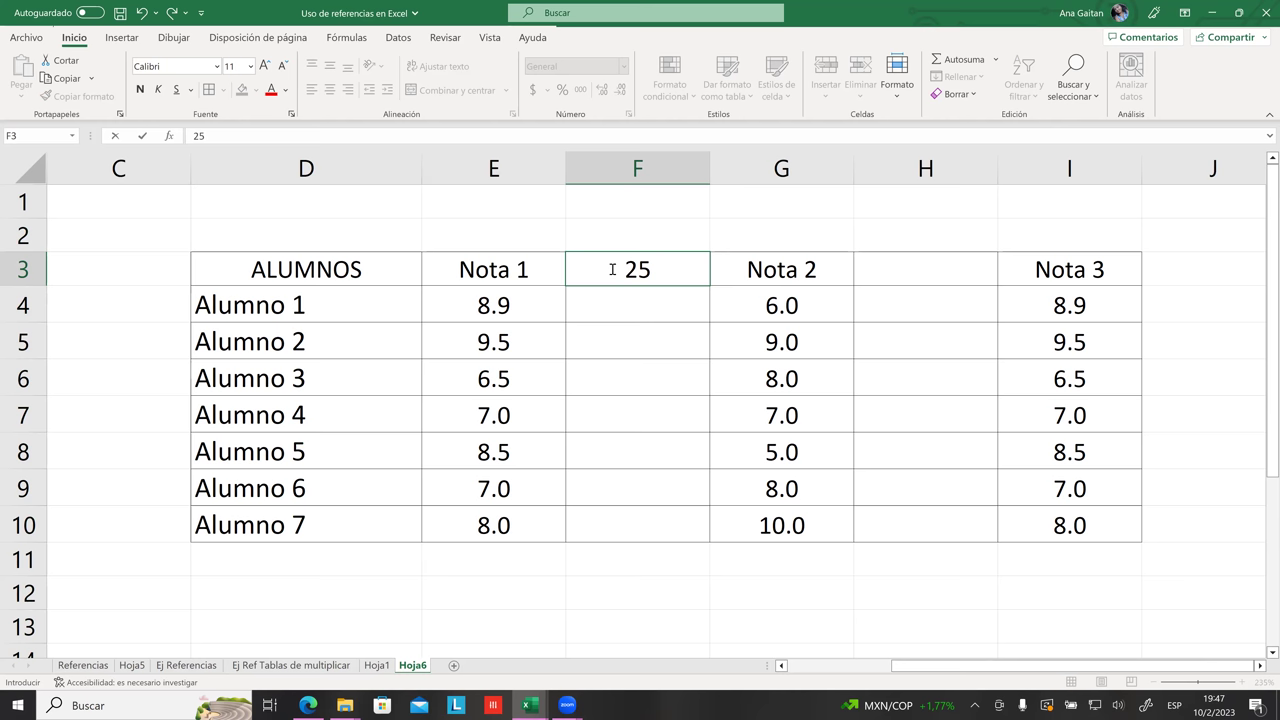
type("%")
left_click(942, 268)
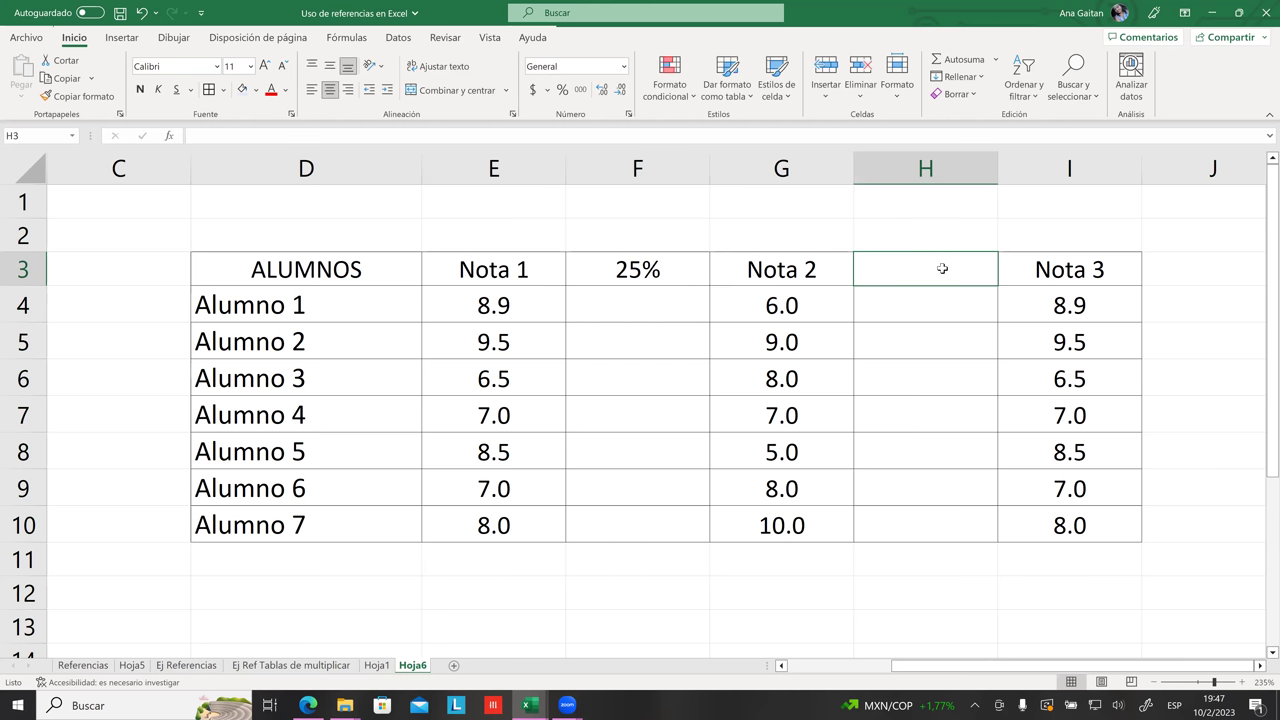
type("3")
key("BackSpace")
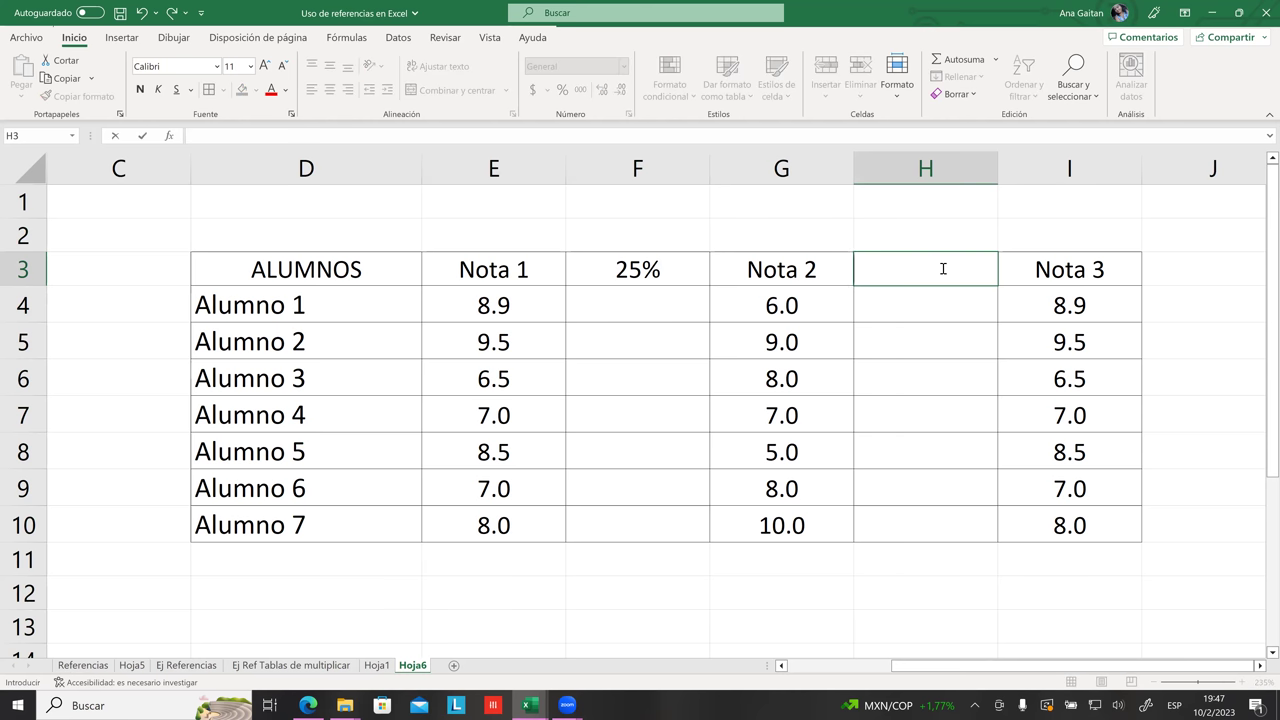
type("25%")
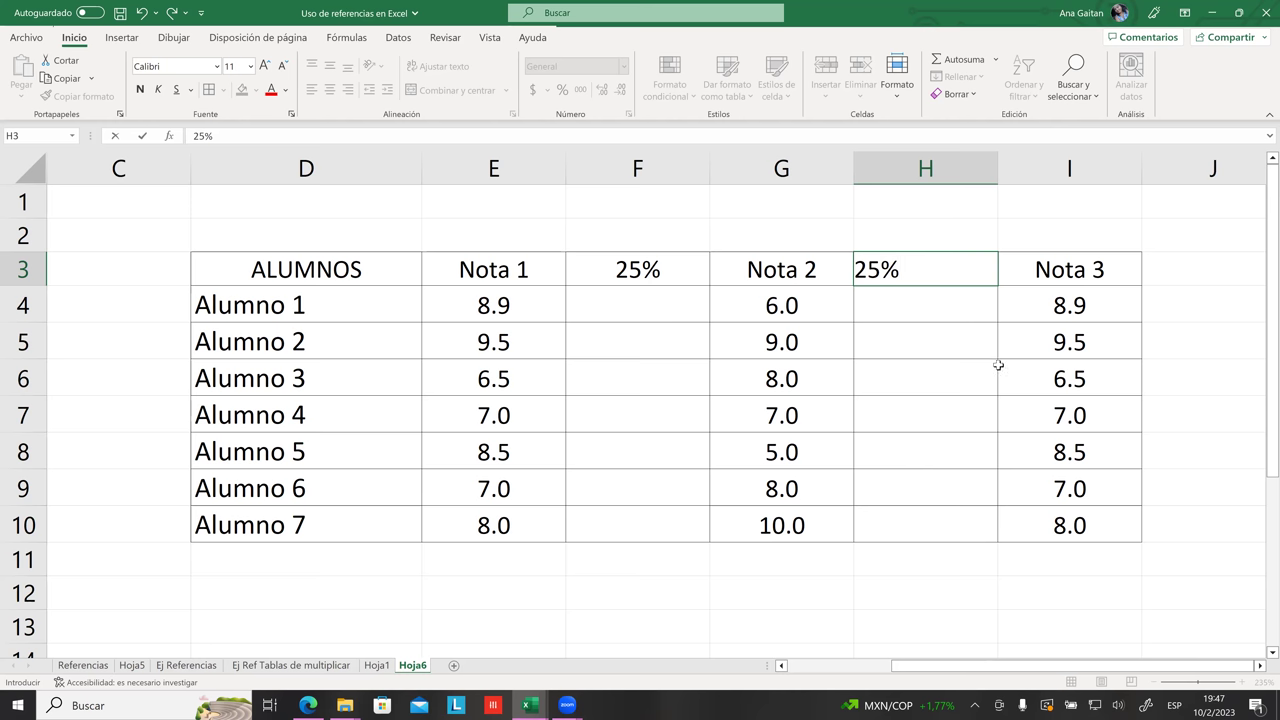
left_click(1220, 298)
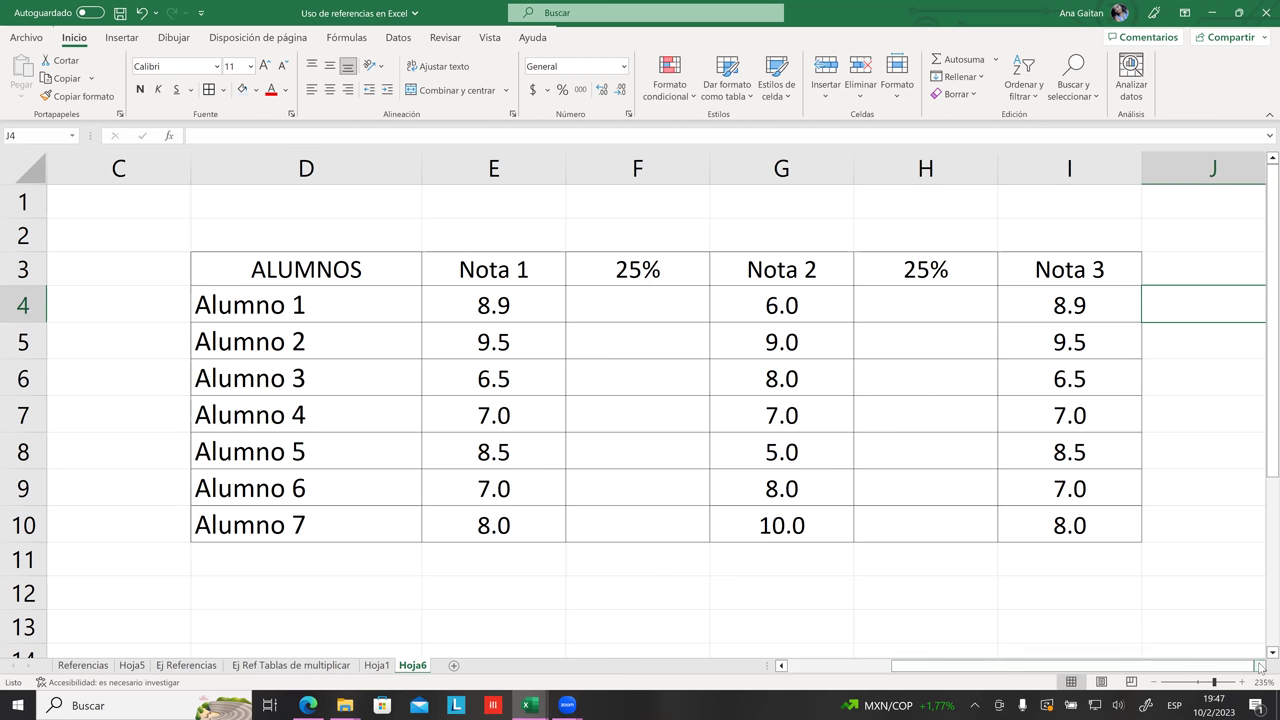
- Enter 50% as the header in J3 after Nota 3 and apply borders to J3:J10
left_click(1260, 665)
left_click(1041, 279)
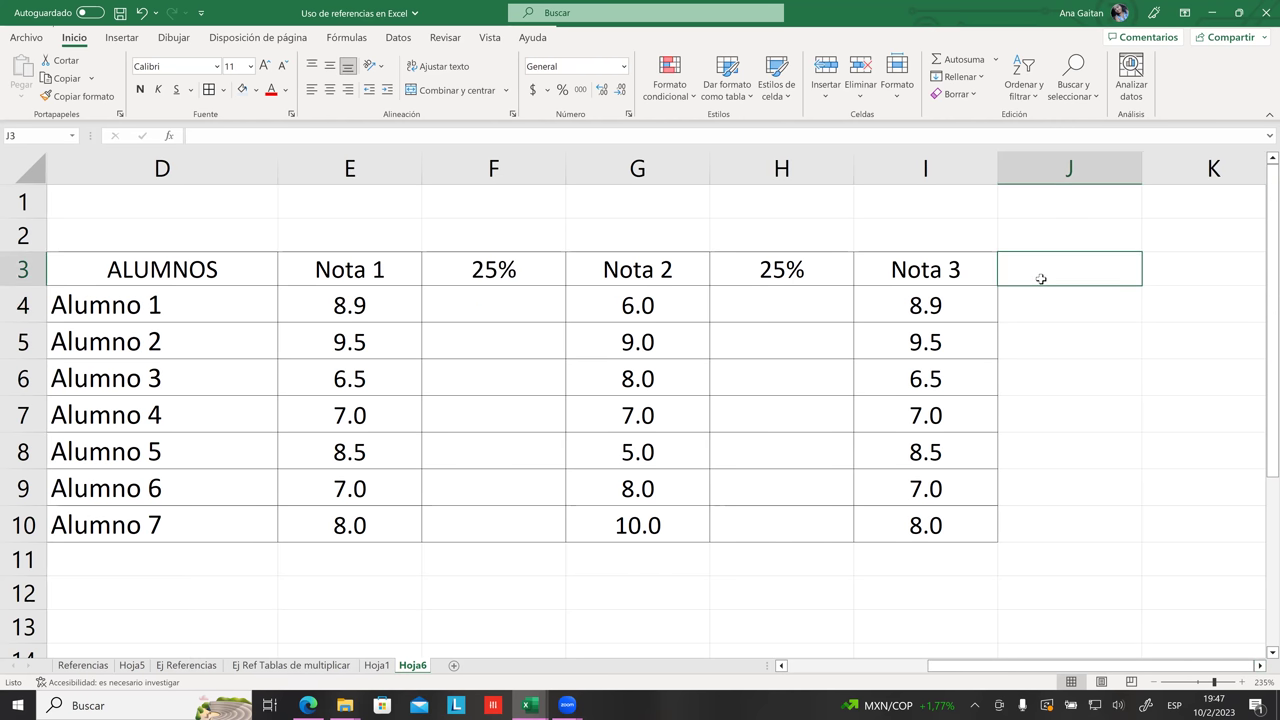
type("50")
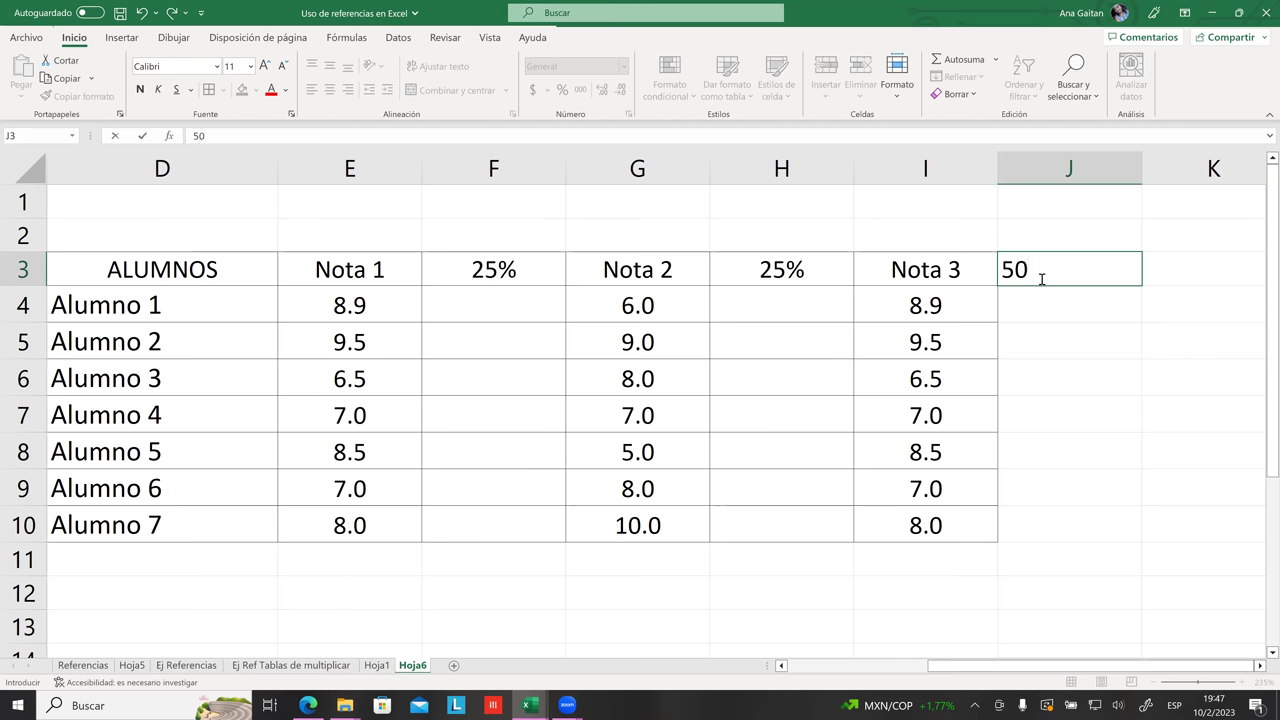
type("%")
left_click(1006, 350)
left_click_drag(1043, 268, 1040, 530)
left_click(209, 90)
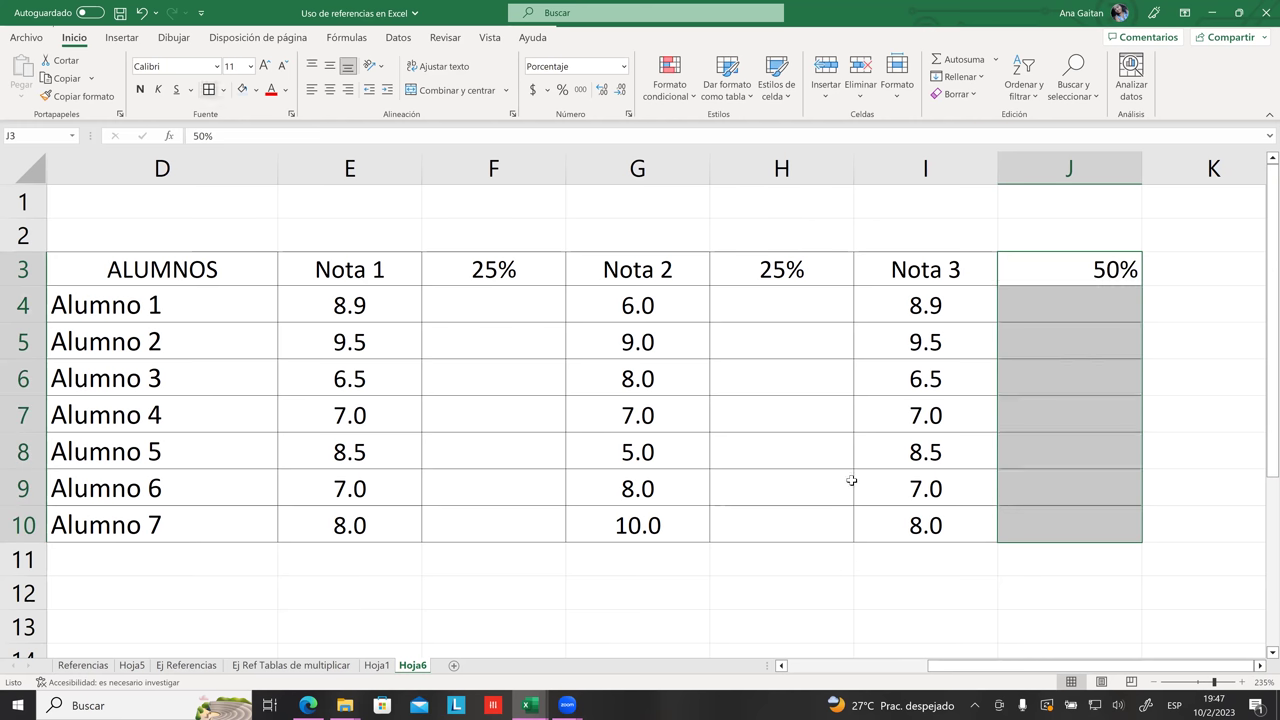
left_click(835, 486)
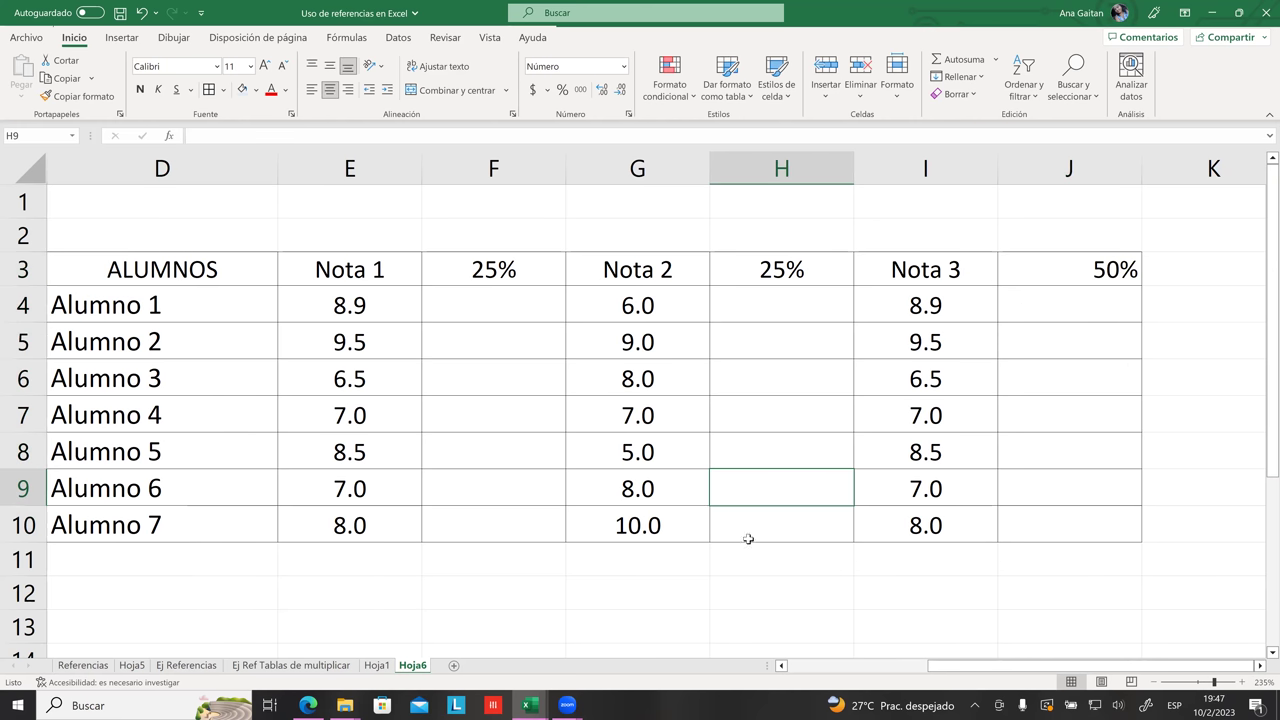
- Fill the header row D3:J3 with light blue
left_click(781, 666)
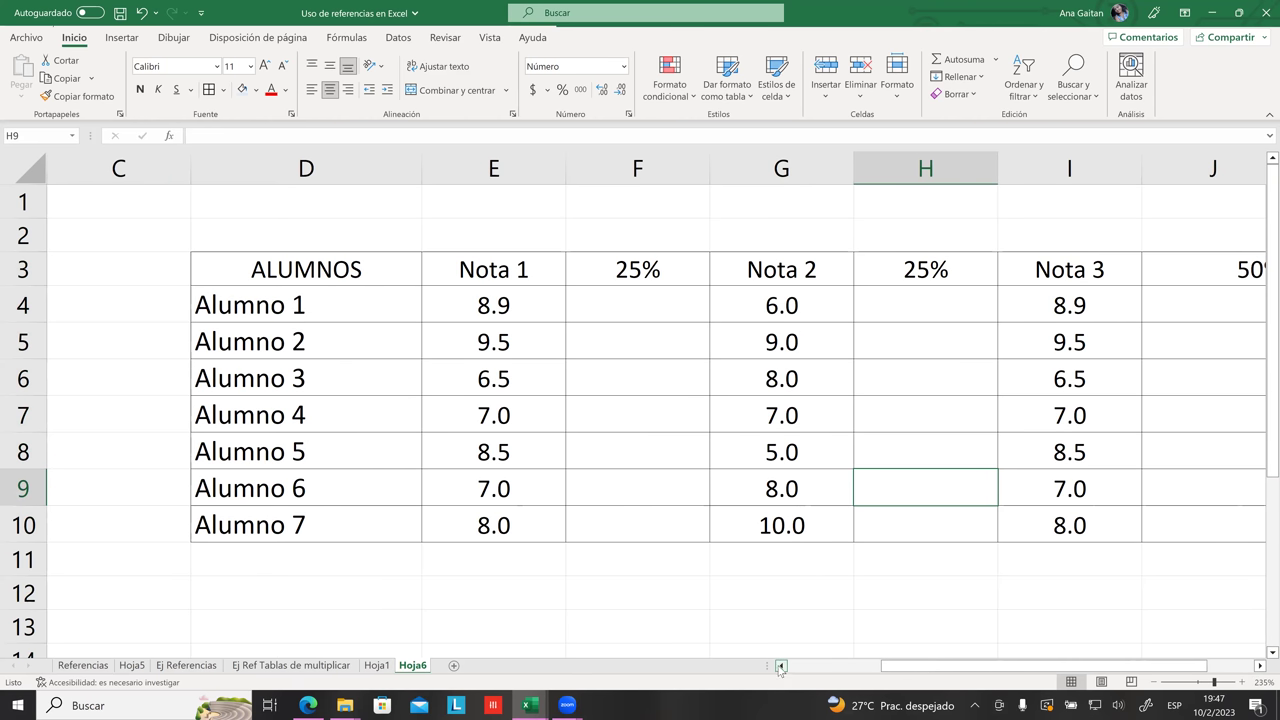
left_click(602, 316)
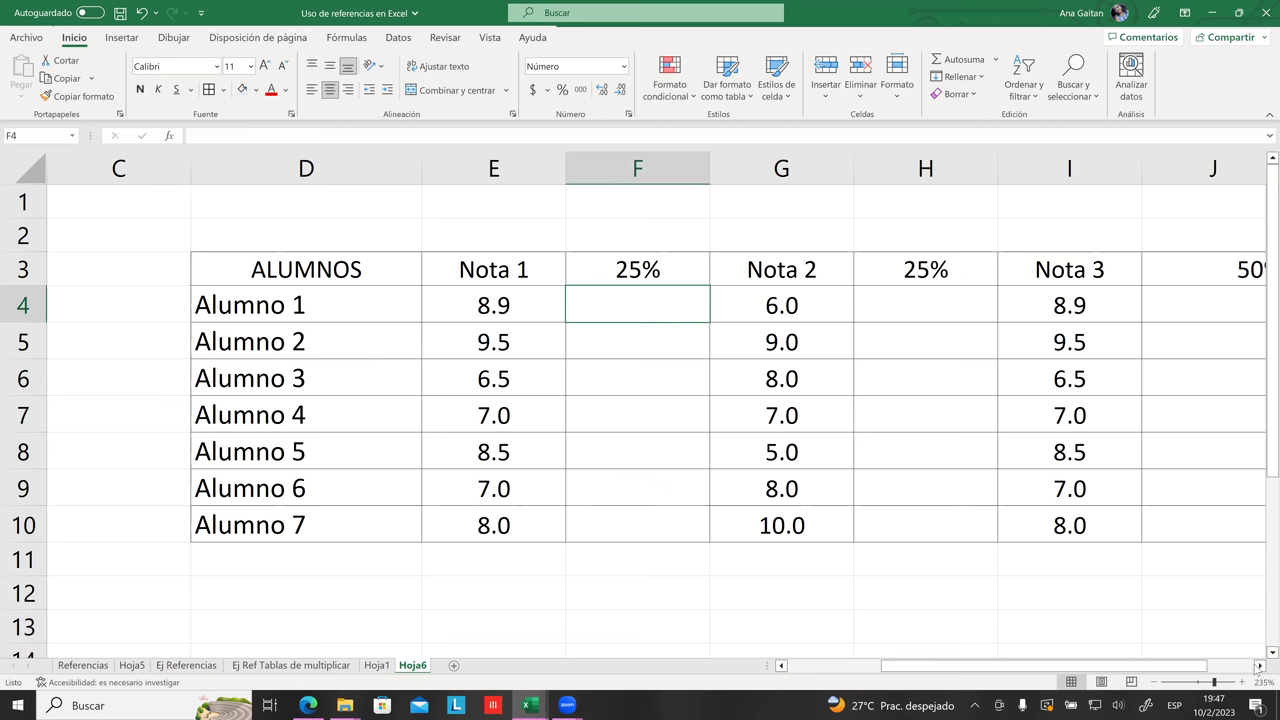
left_click(1258, 667)
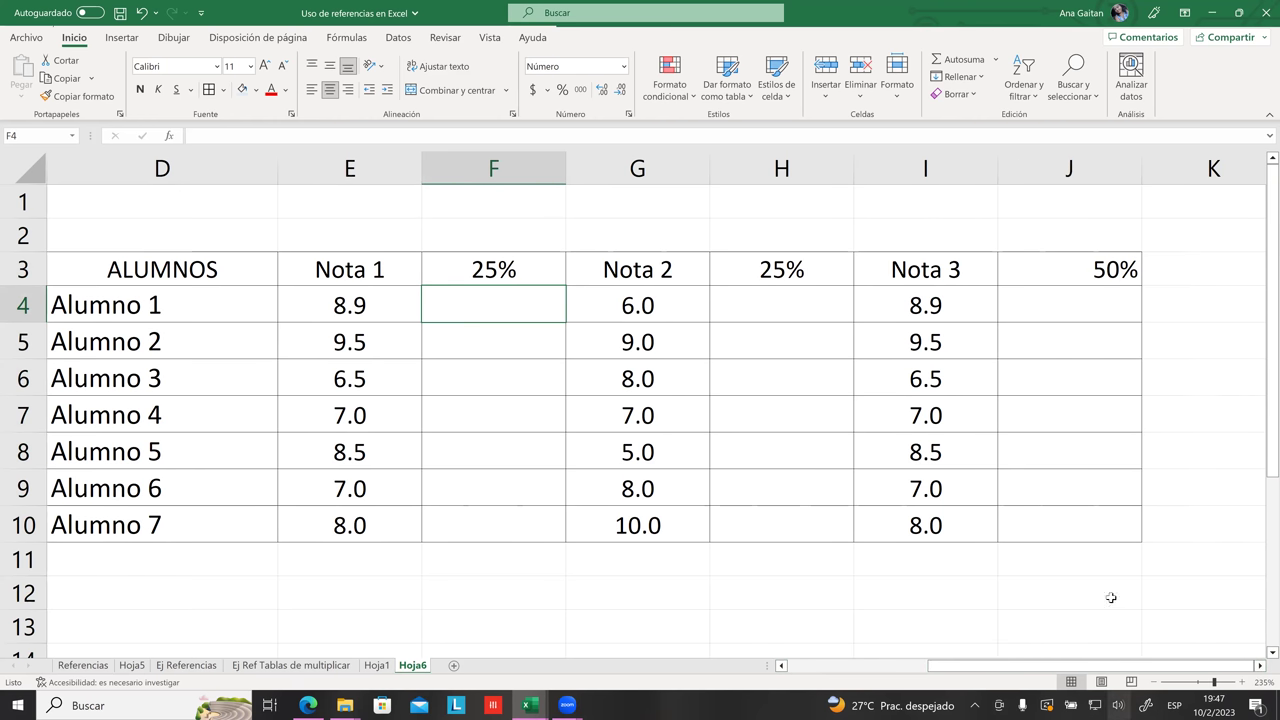
mouse_move(1092, 272)
left_mouse_down()
mouse_move(737, 269)
mouse_move(284, 233)
mouse_move(165, 262)
left_mouse_up()
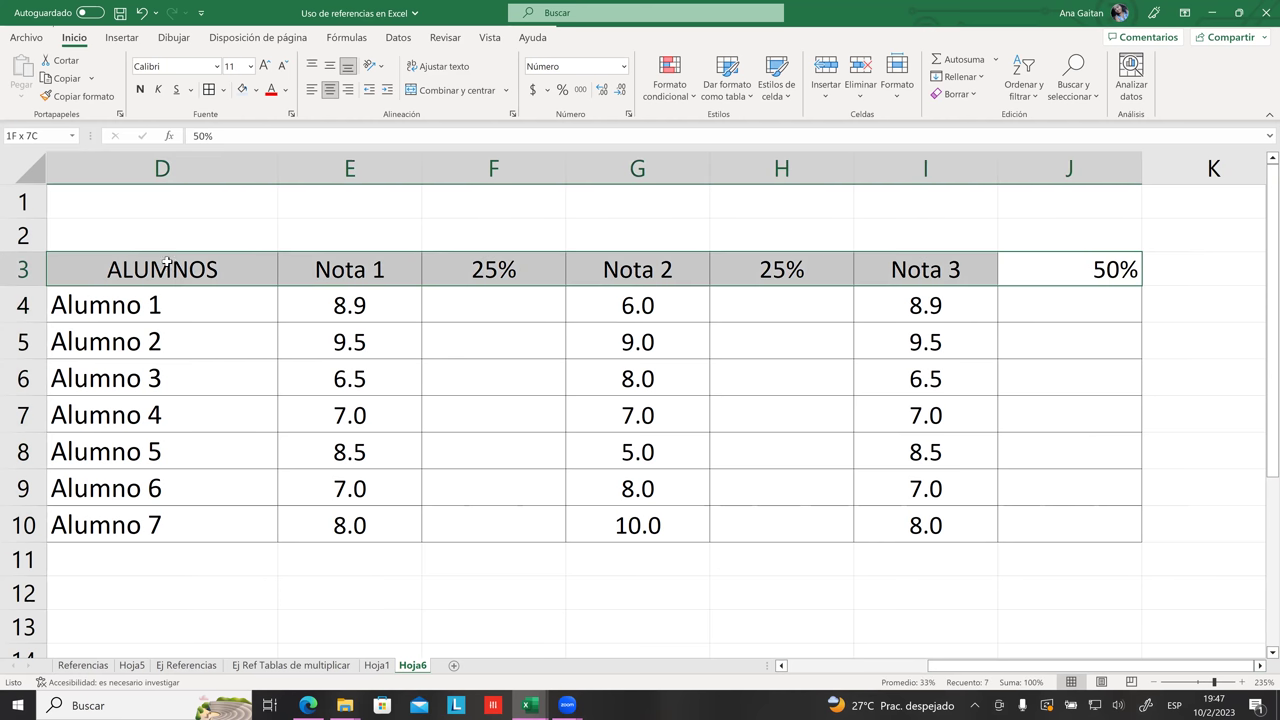
left_click(242, 90)
left_click(252, 342)
left_click(263, 374)
left_click(952, 476)
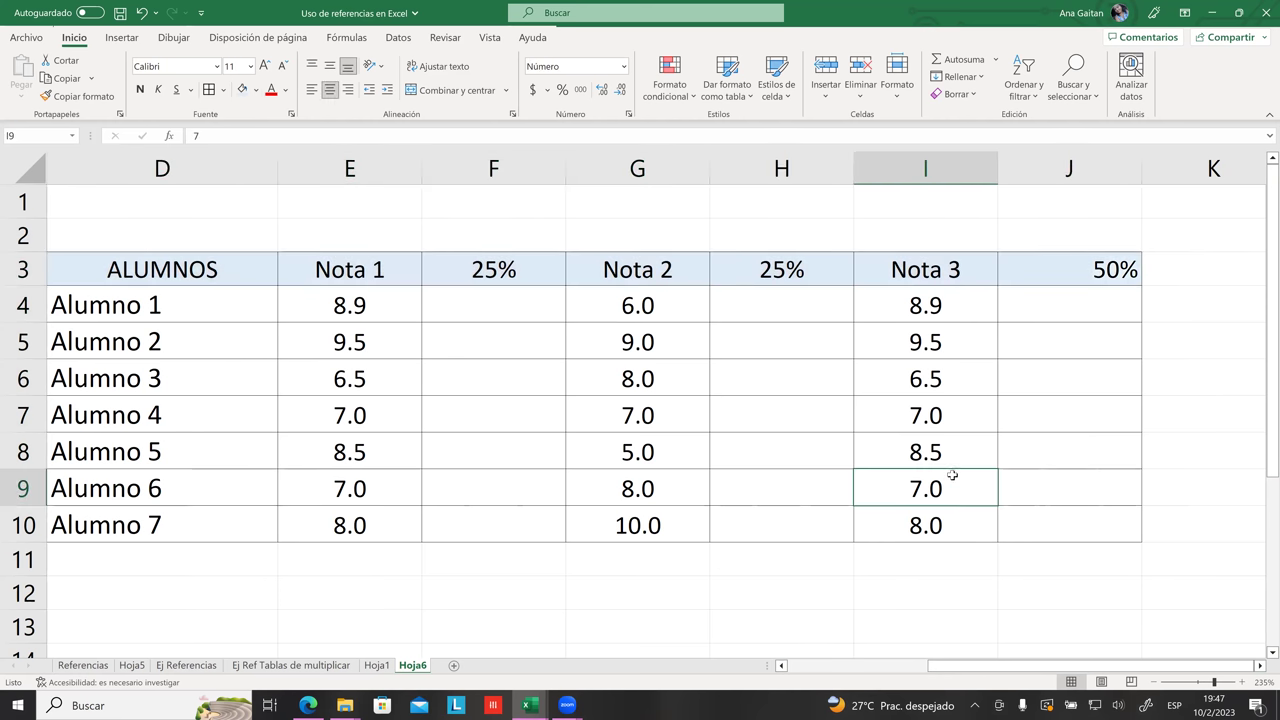
- Fill the cells F4:F10 under the first 25% header with light green
left_click_drag(517, 316, 501, 514)
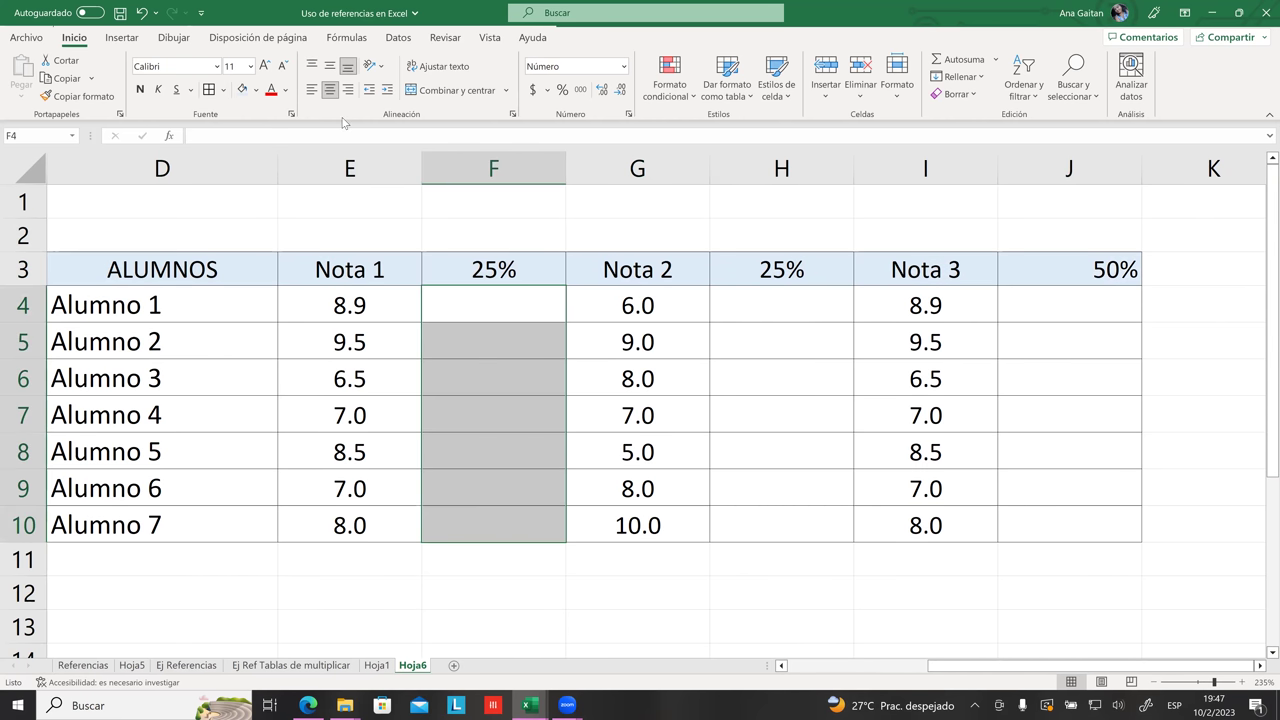
left_click(257, 90)
left_click(344, 148)
left_click(720, 342)
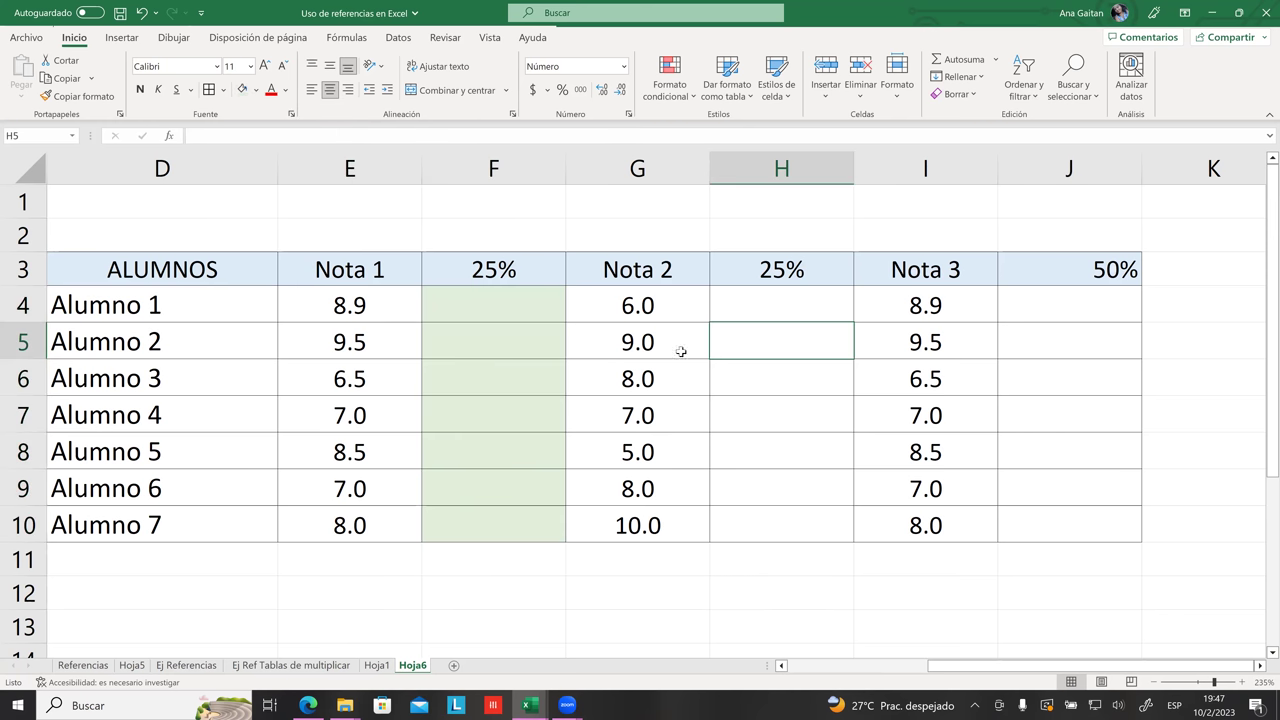
left_click_drag(515, 357, 526, 517)
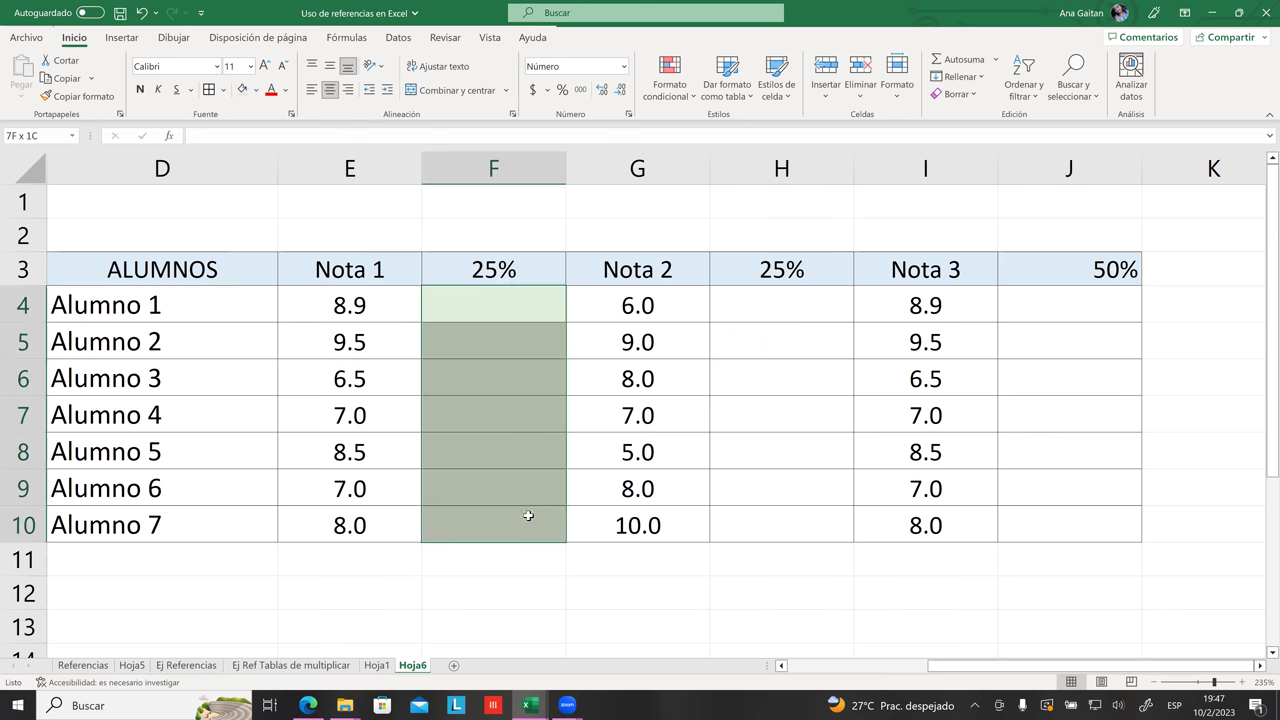
left_click(503, 445)
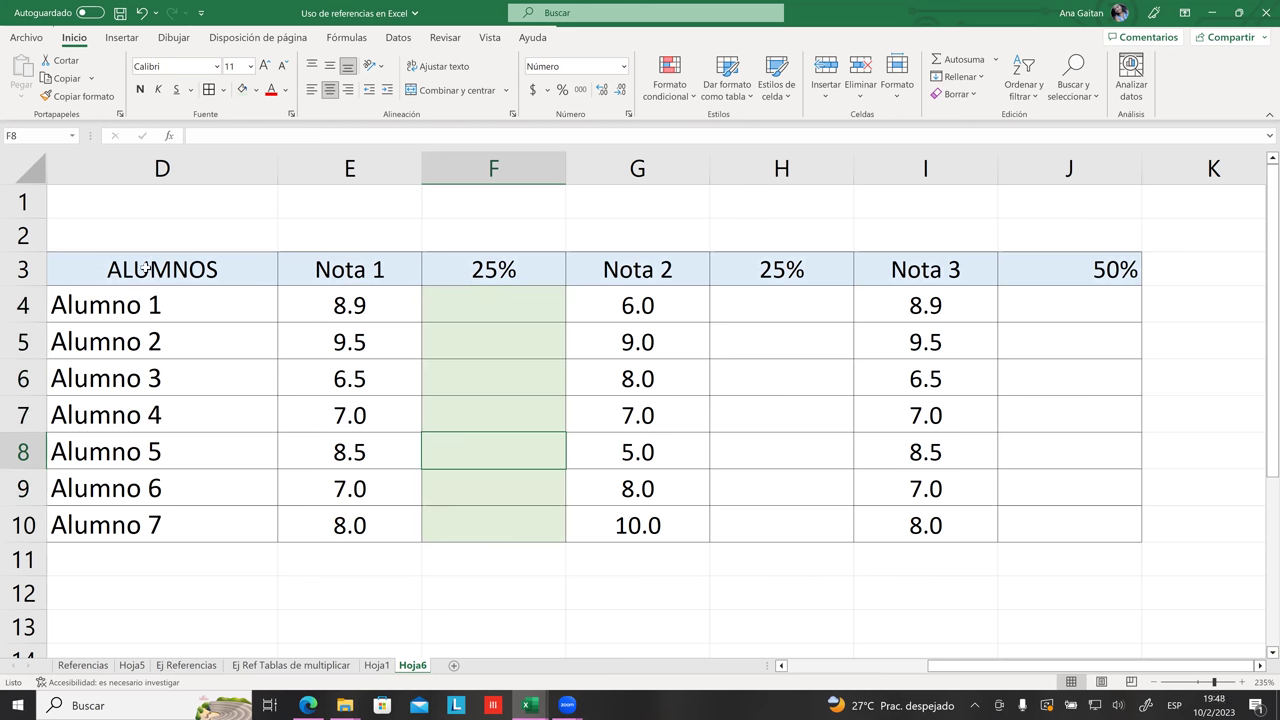
left_click_drag(148, 265, 1043, 286)
left_click_drag(494, 303, 477, 515)
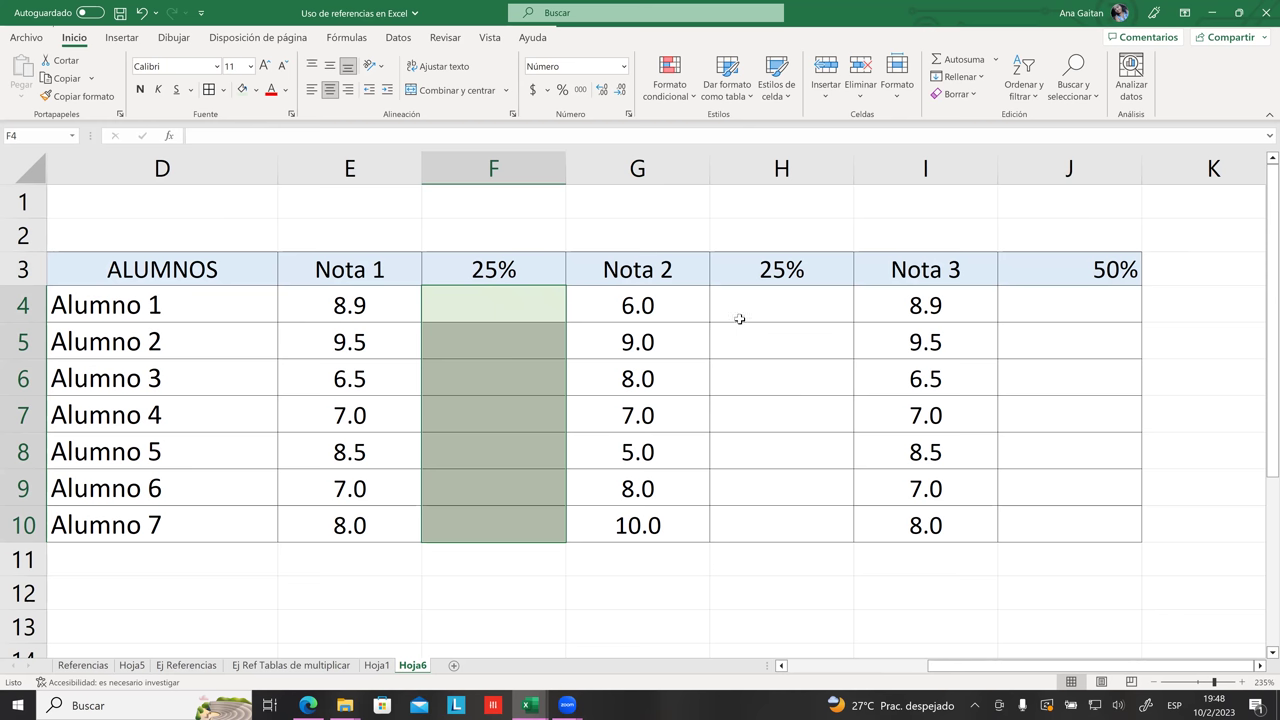
key("Return")
- Enter the formula =E4*F3 in F4 to compute 25% of Alumno 1's Nota 1
left_click(514, 309)
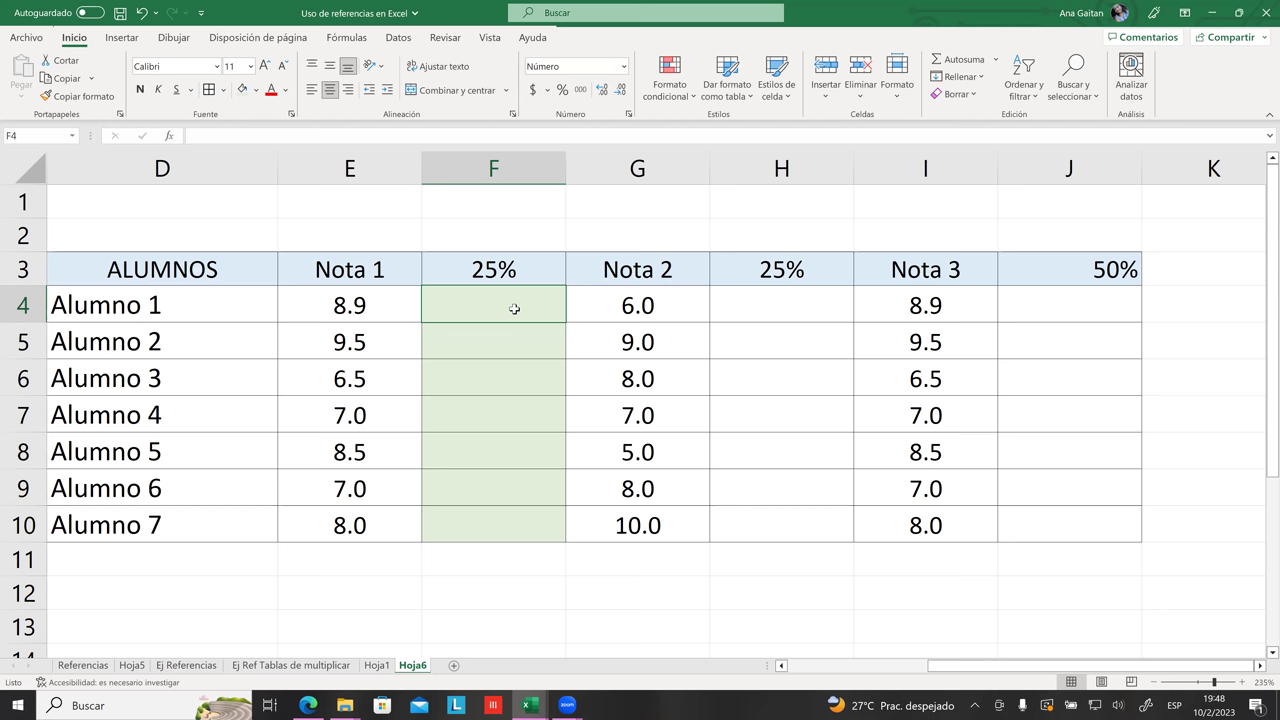
type("?")
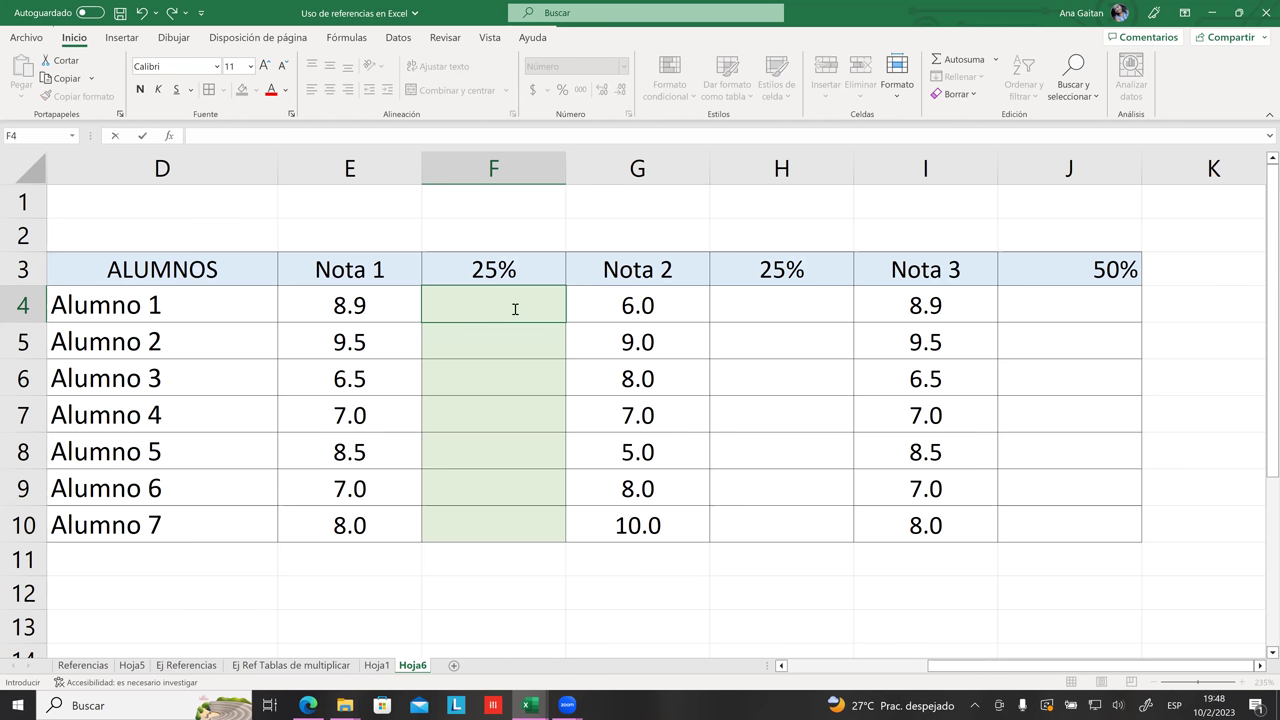
type("=")
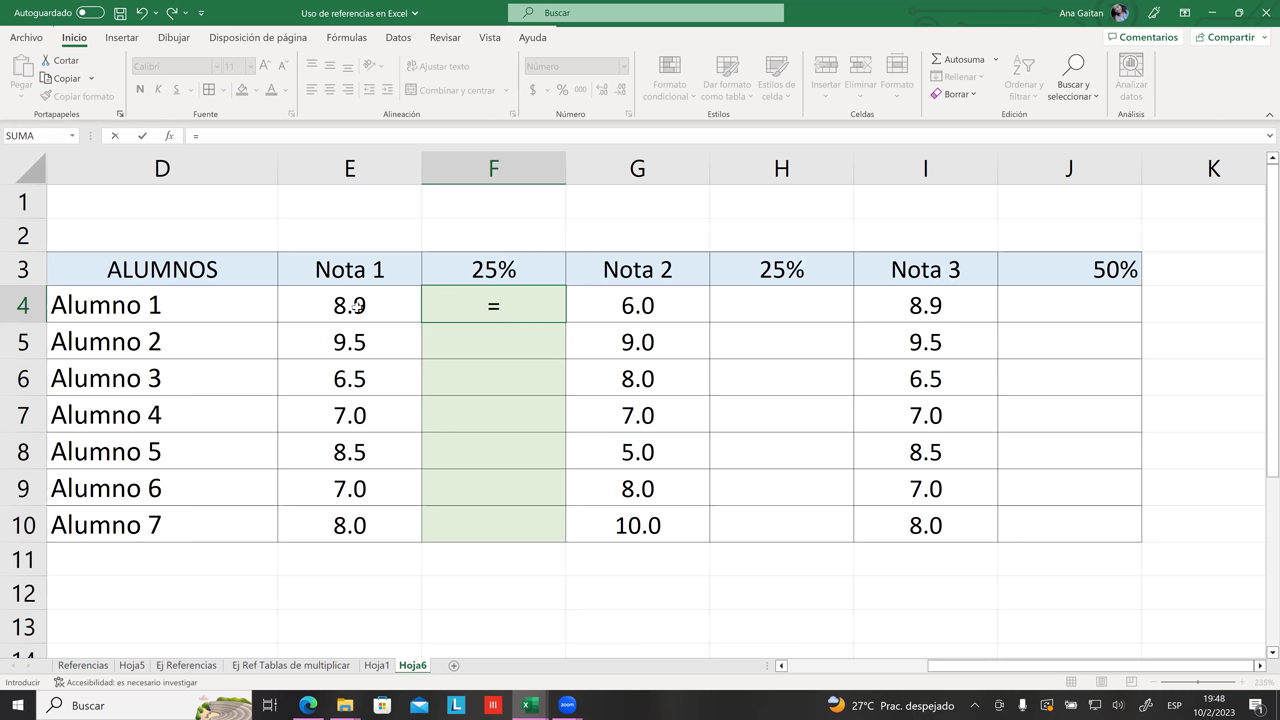
left_click(343, 312)
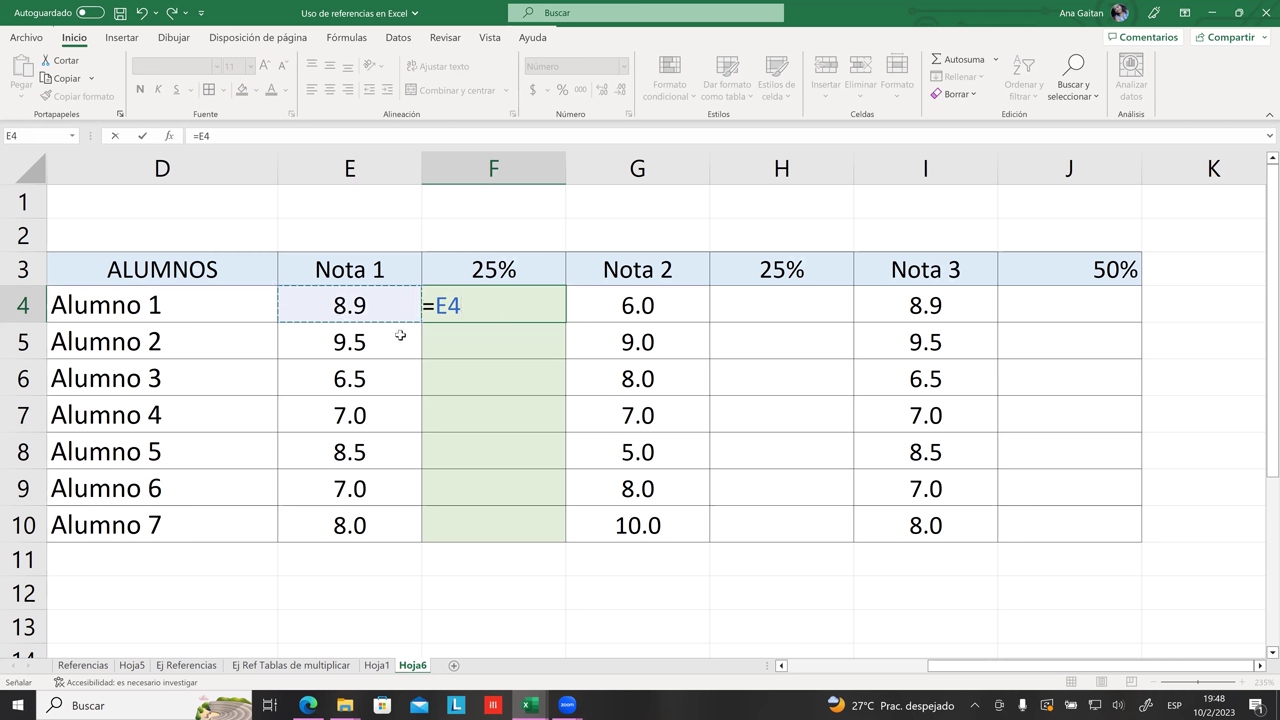
type("*")
left_click(507, 272)
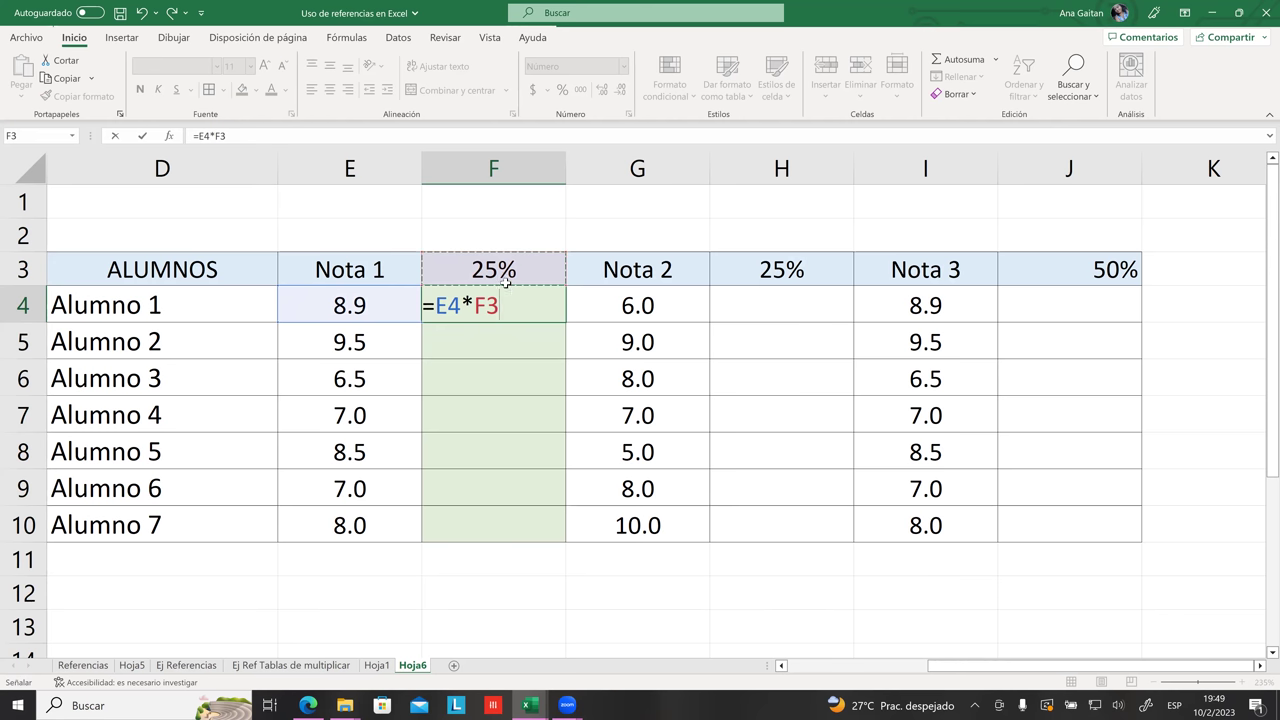
key("Return")
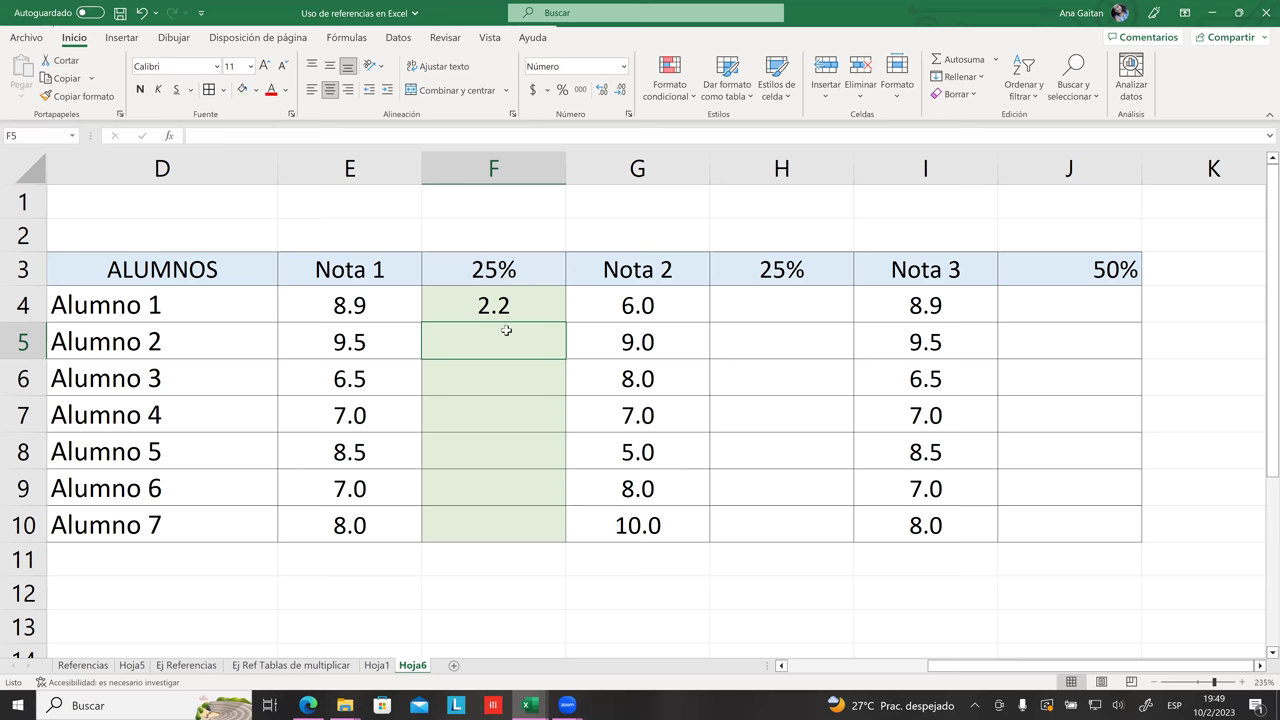
- Copy the relative formula in F4 down through F10
left_click(535, 316)
left_click_drag(568, 322, 569, 530)
left_click(617, 563)
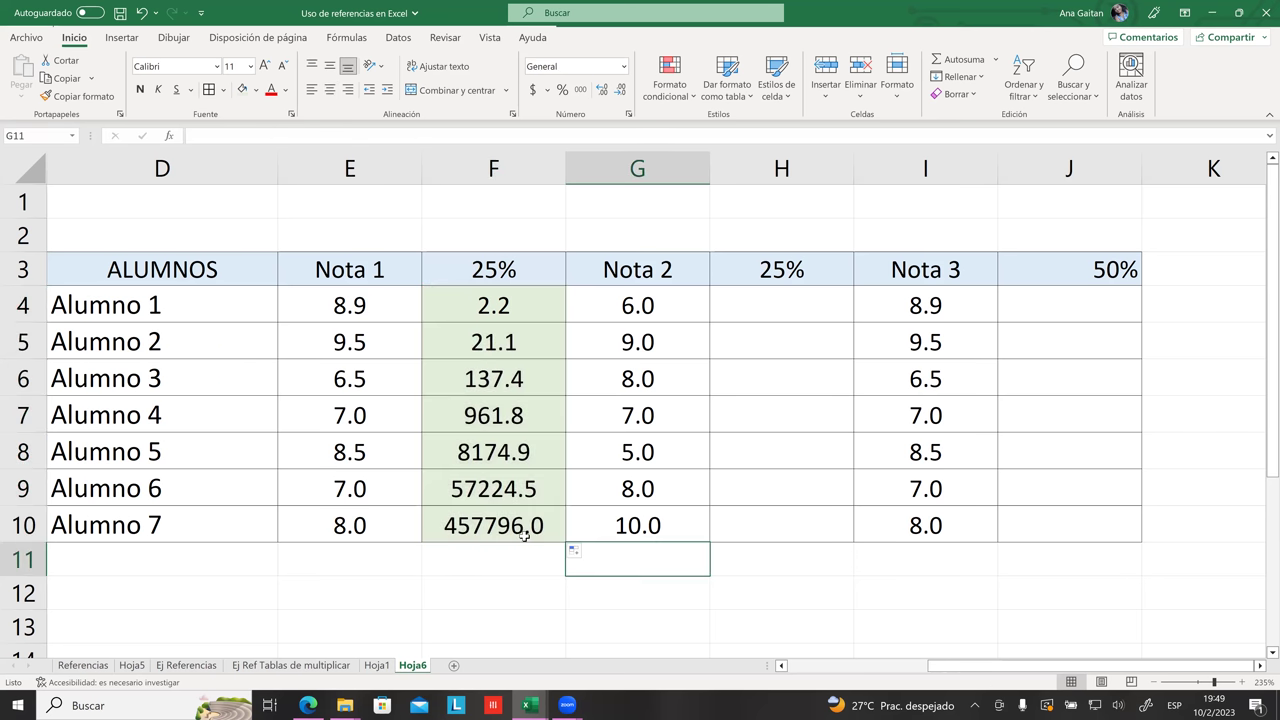
- Examine the copied formulas in F5:F10 to see which cells each one multiplies
left_click(500, 415)
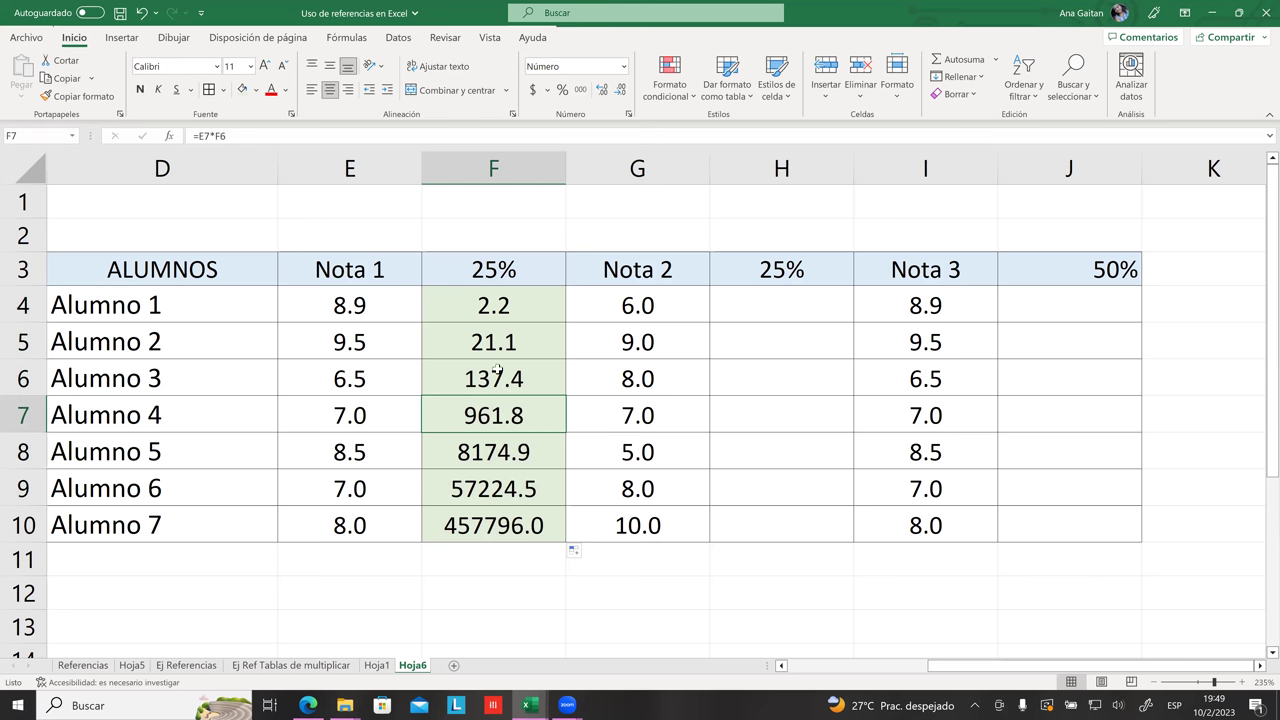
key("Up")
key("Up")
left_click(495, 527)
left_click(498, 490)
left_click(480, 440)
left_click(477, 402)
- Clear the copied formulas from F5:F10, keeping only the one in F4
double_click(492, 340)
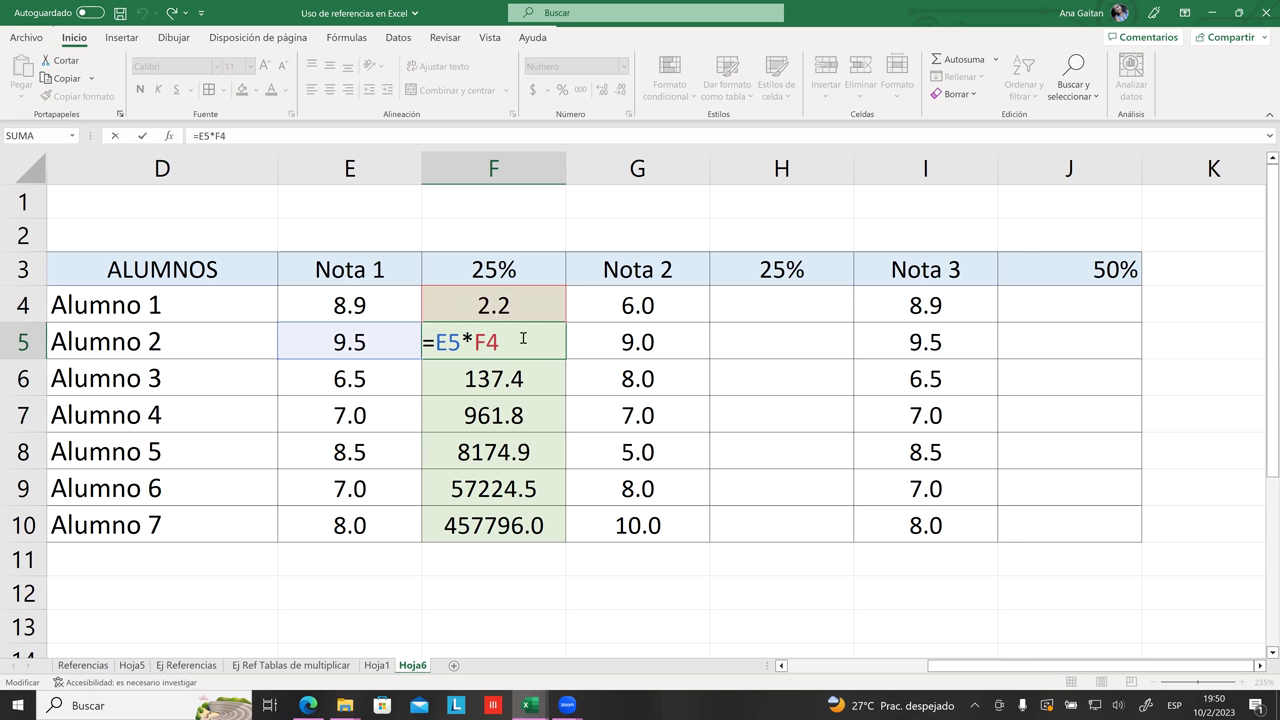
key("BackSpace")
key("BackSpace")
key("BackSpace")
key("BackSpace")
key("BackSpace")
key("BackSpace")
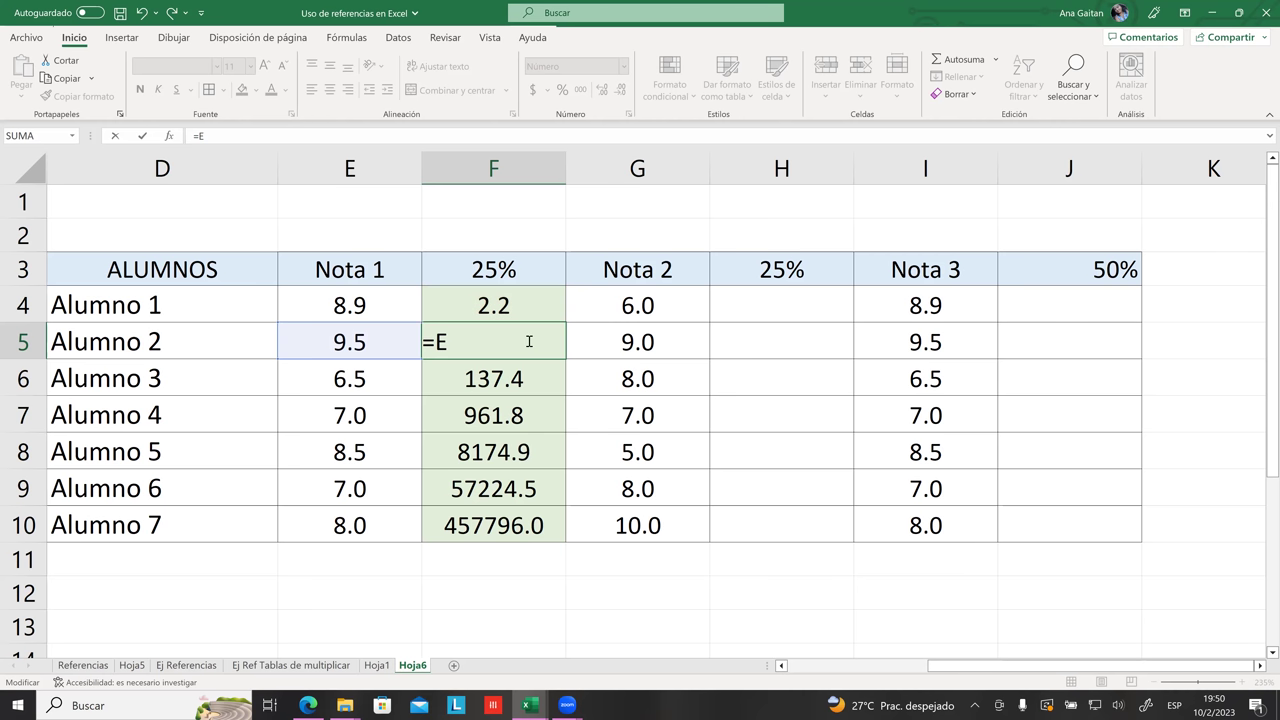
left_click_drag(503, 349, 497, 523)
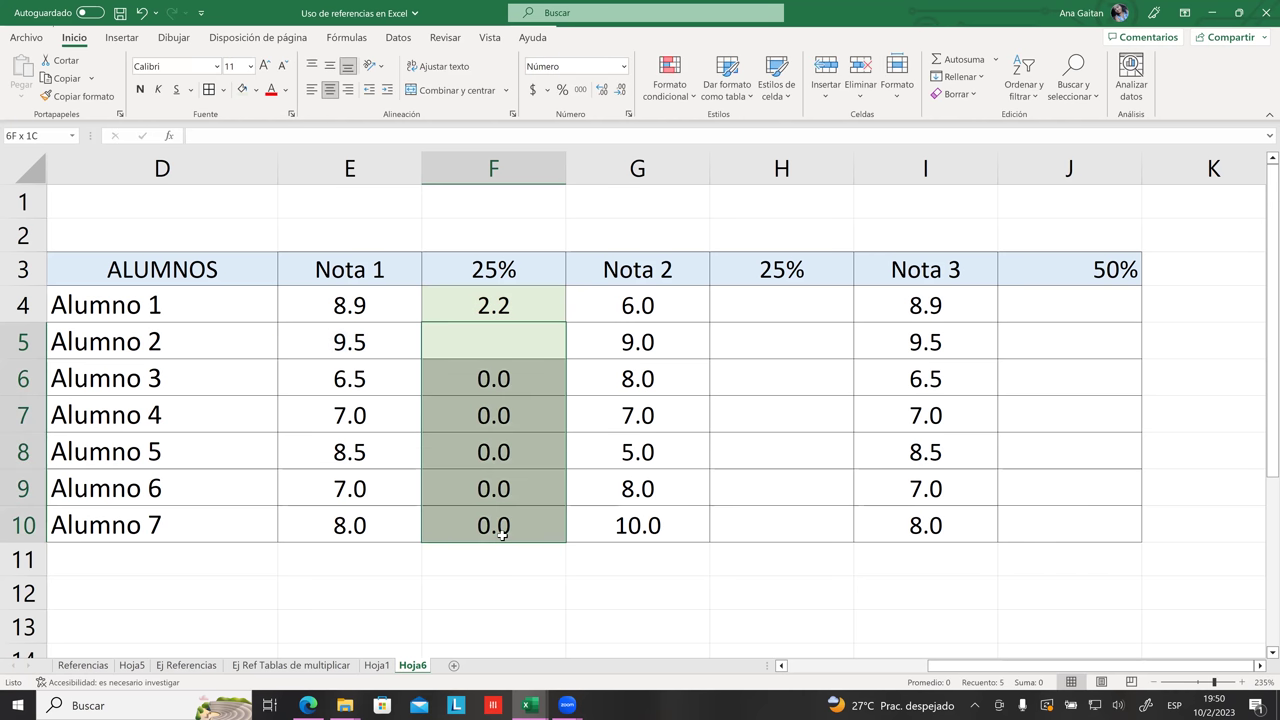
key("BackSpace")
left_click(594, 510)
left_click_drag(497, 337, 506, 556)
key("Delete")
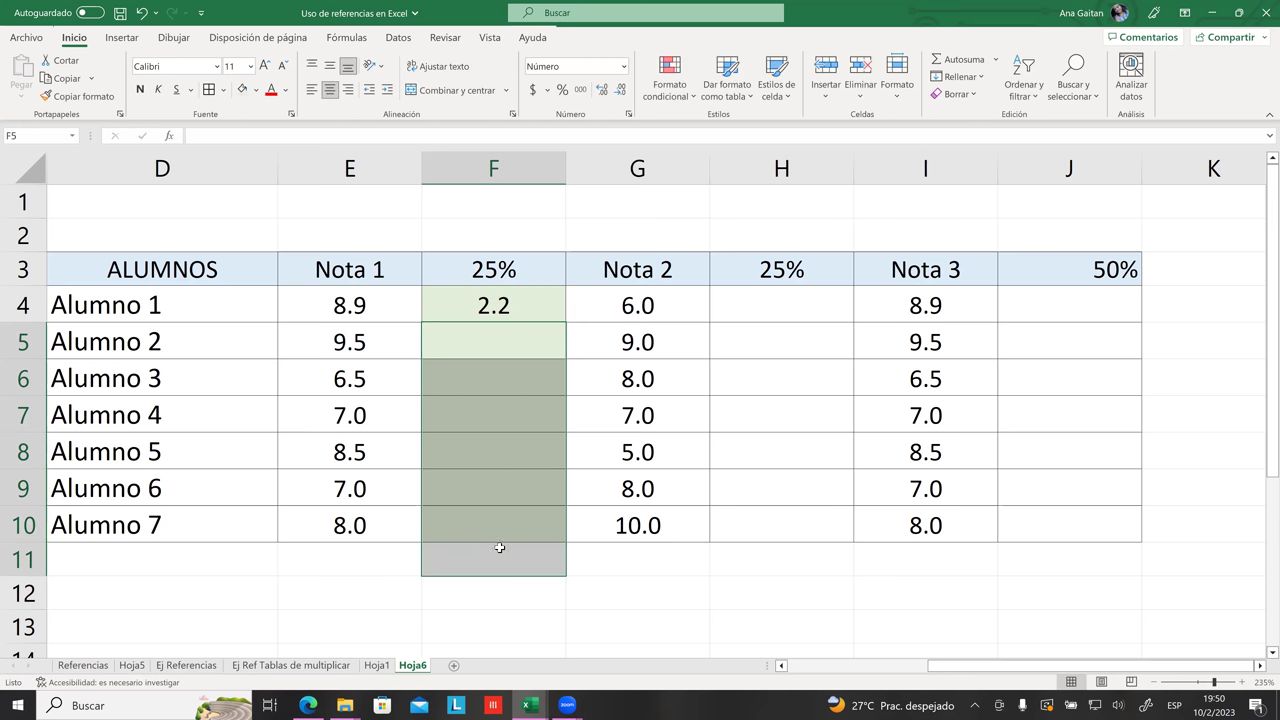
left_click(500, 525)
- Make the F3 reference in F4's formula absolute so it reads =E4*$F$3
left_click(515, 313)
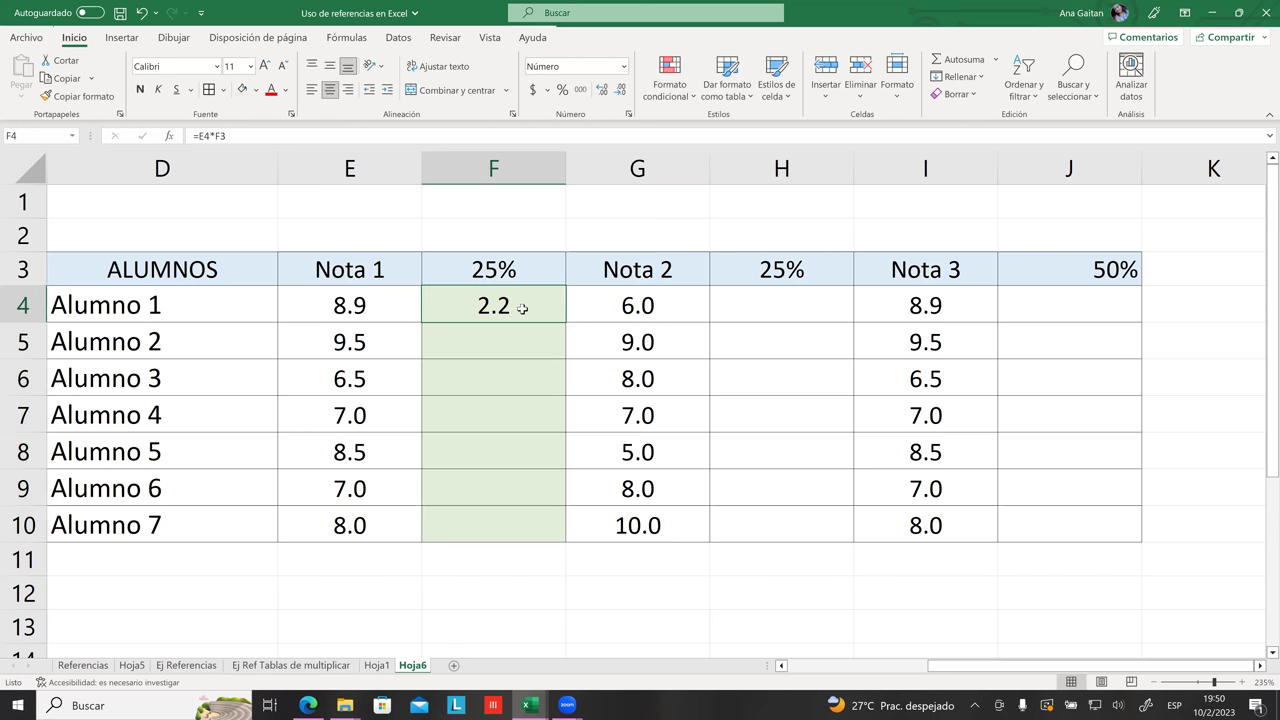
double_click(522, 309)
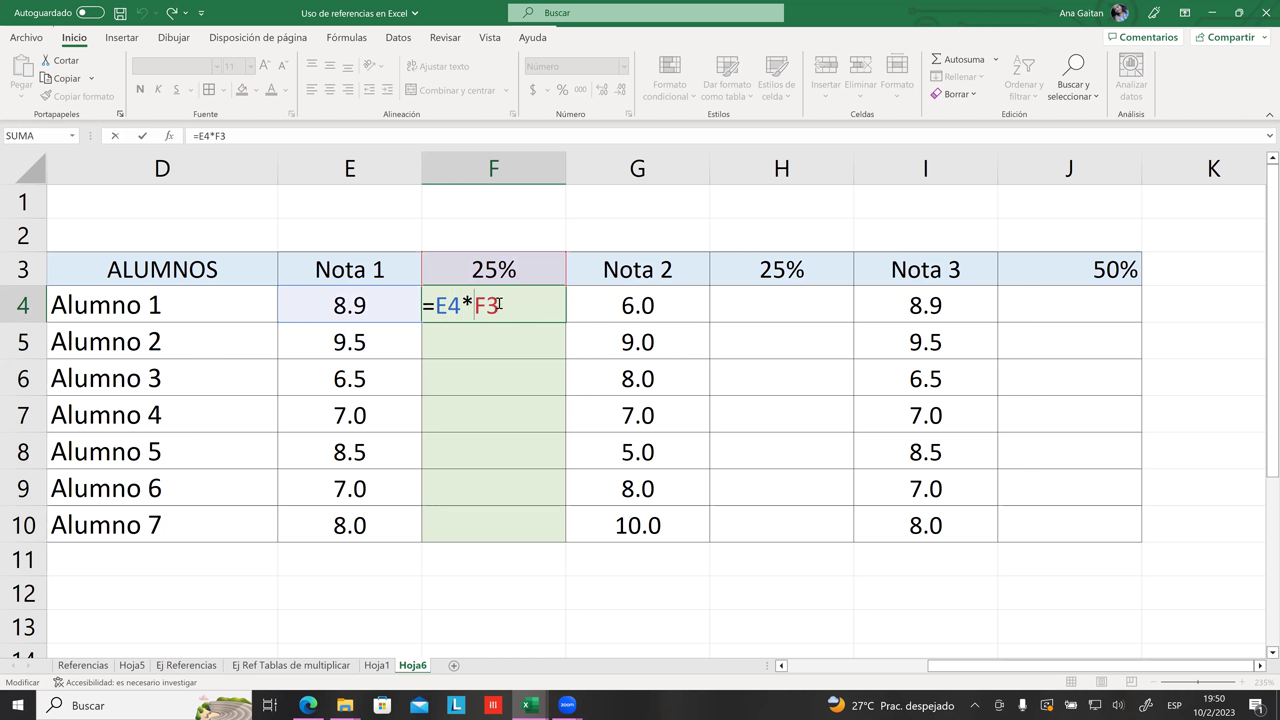
key("F4")
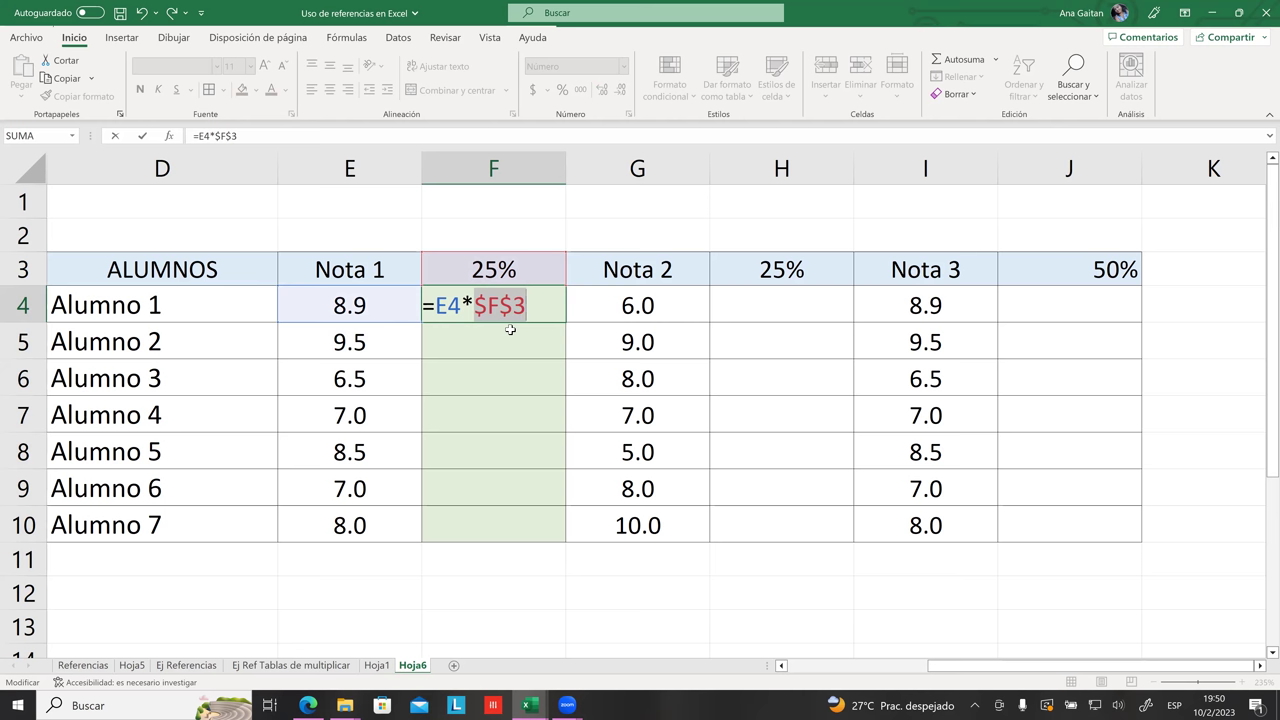
key("Return")
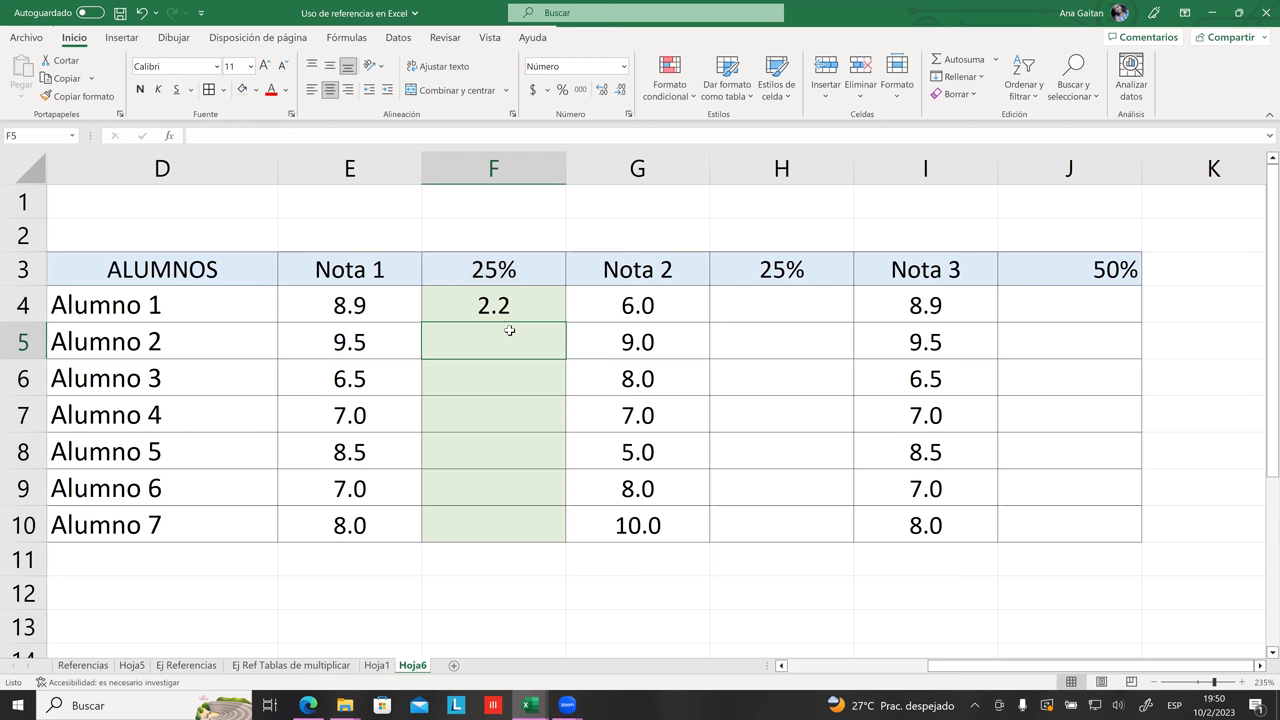
- Copy the absolute-reference formula in F4 down through F10
left_click(510, 302)
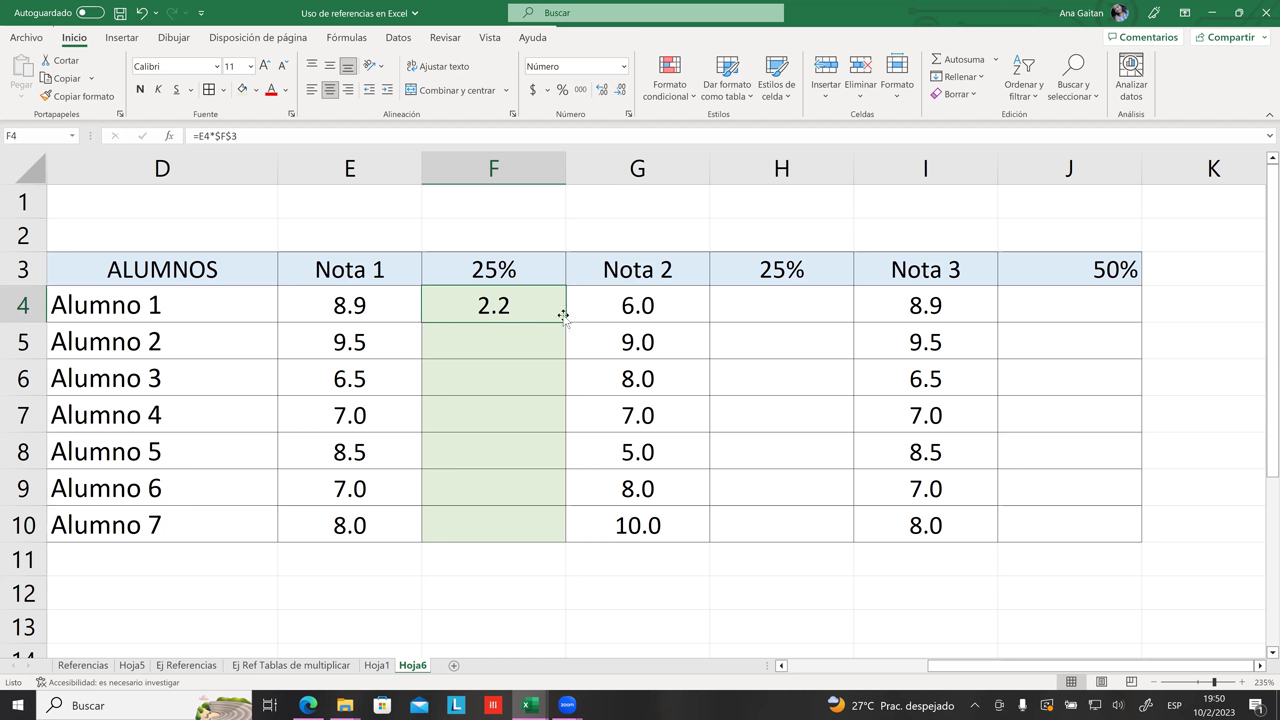
left_click_drag(567, 321, 560, 527)
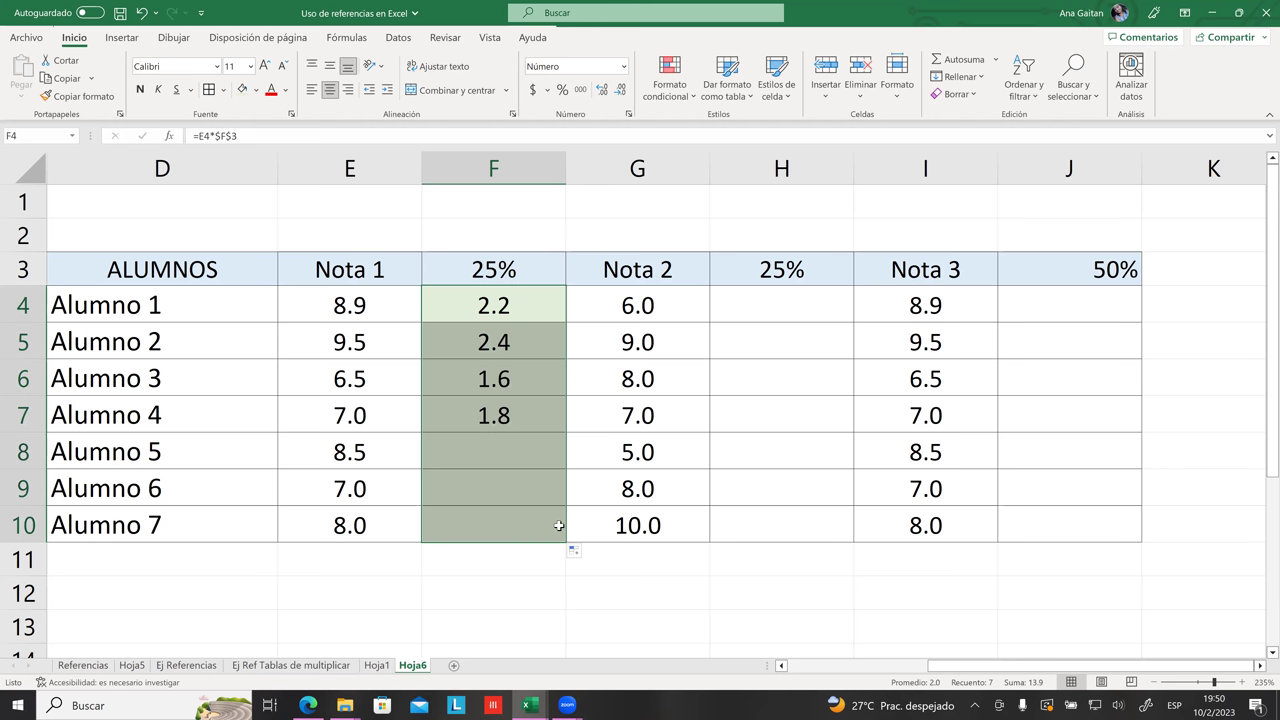
left_click(645, 580)
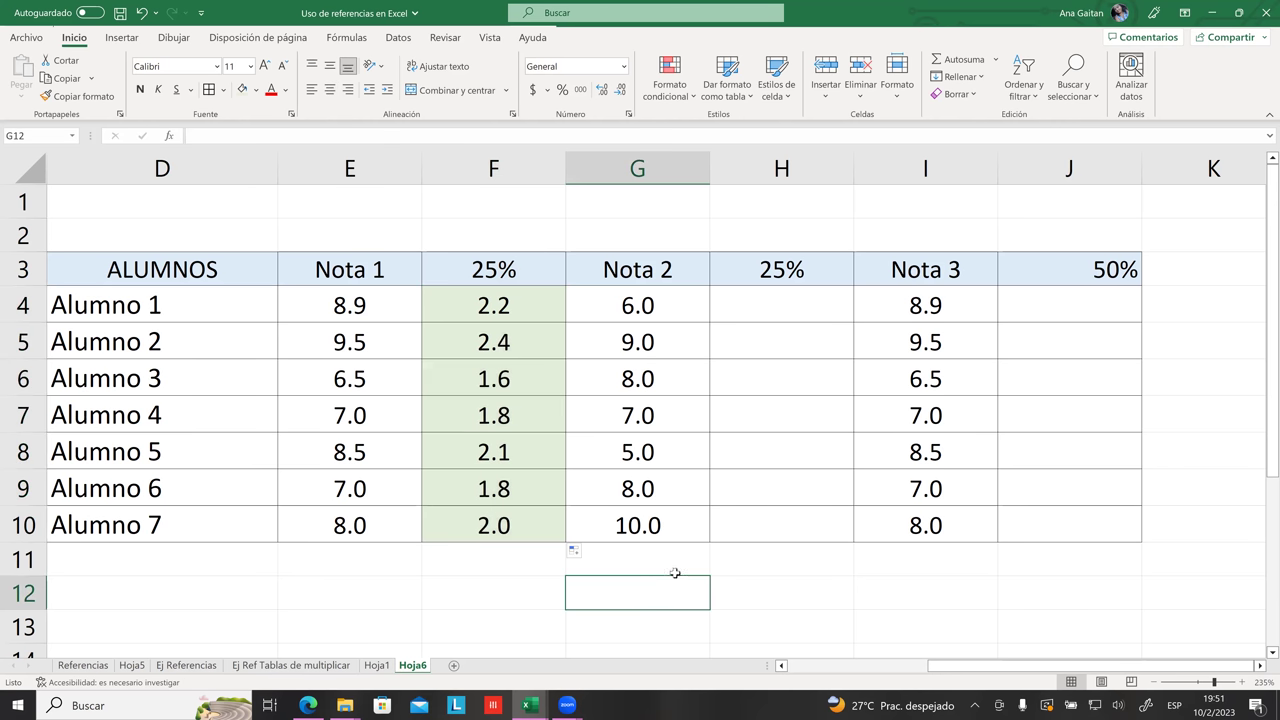
- Examine the formulas in F10, F4, F5 and F6 to see which grade and percentage cells each one multiplies
left_click(504, 530)
double_click(504, 530)
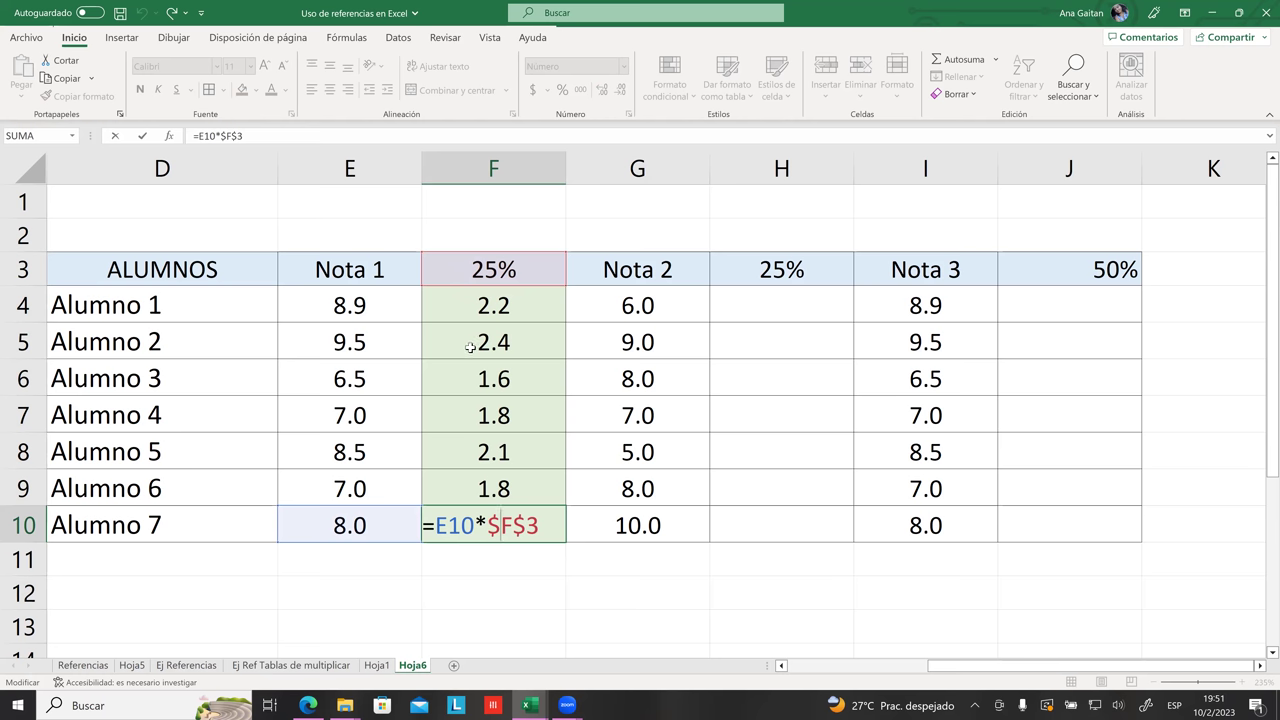
key("Return")
double_click(528, 305)
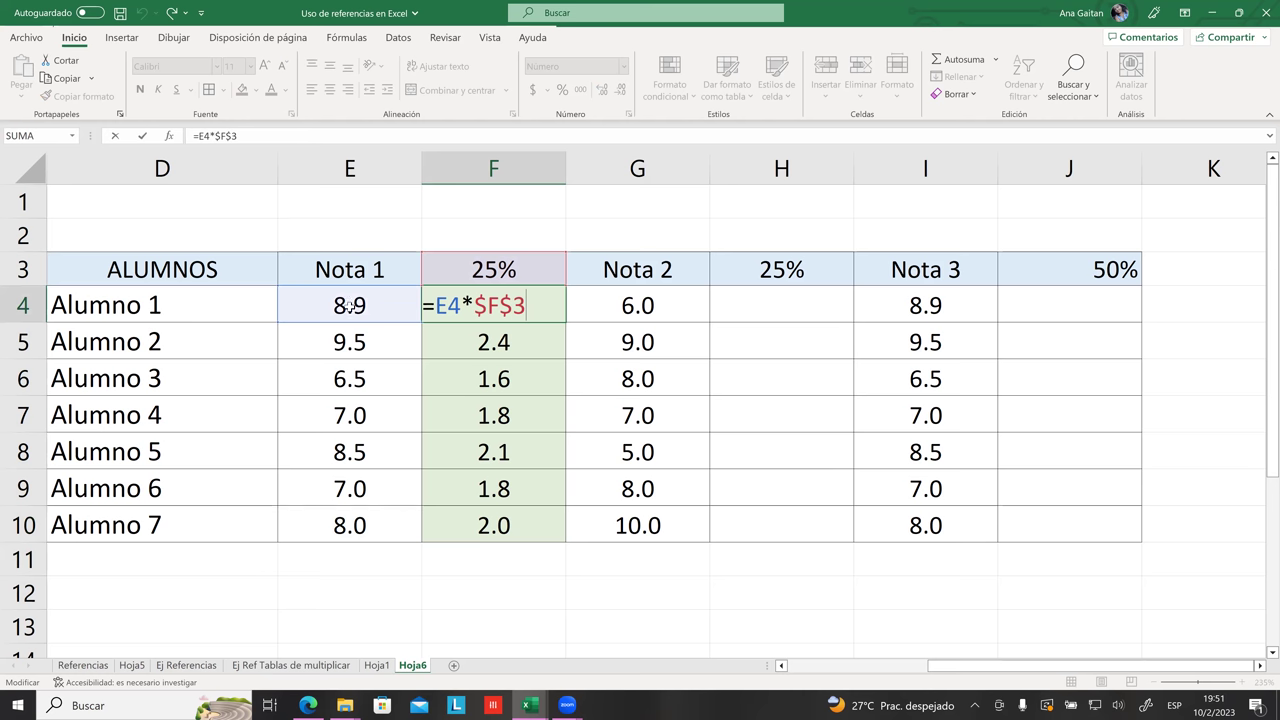
key("Return")
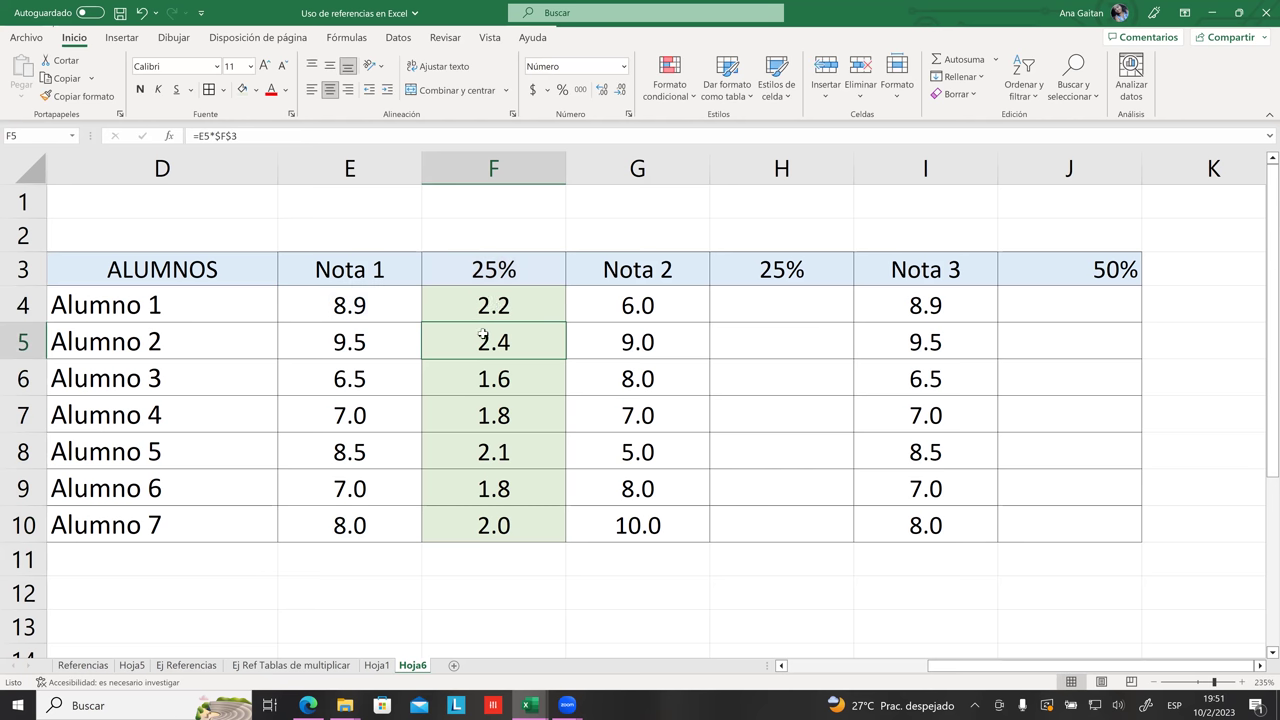
double_click(483, 336)
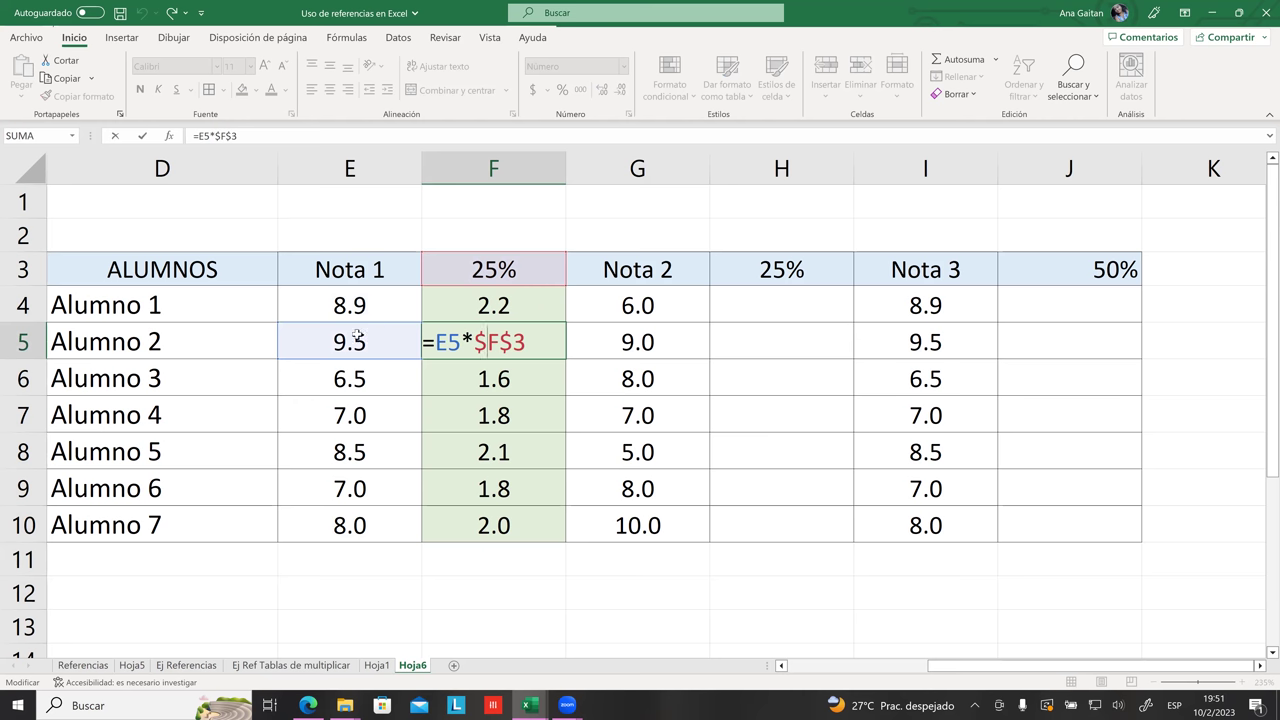
key("Return")
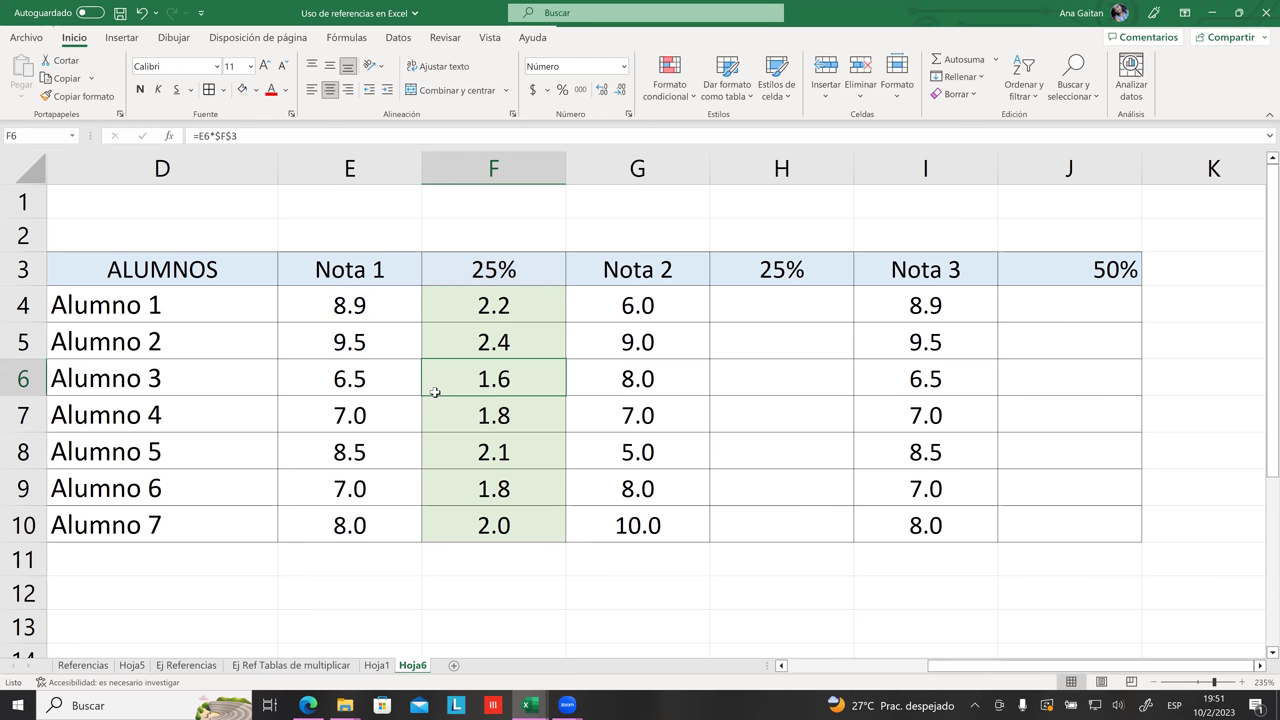
double_click(435, 392)
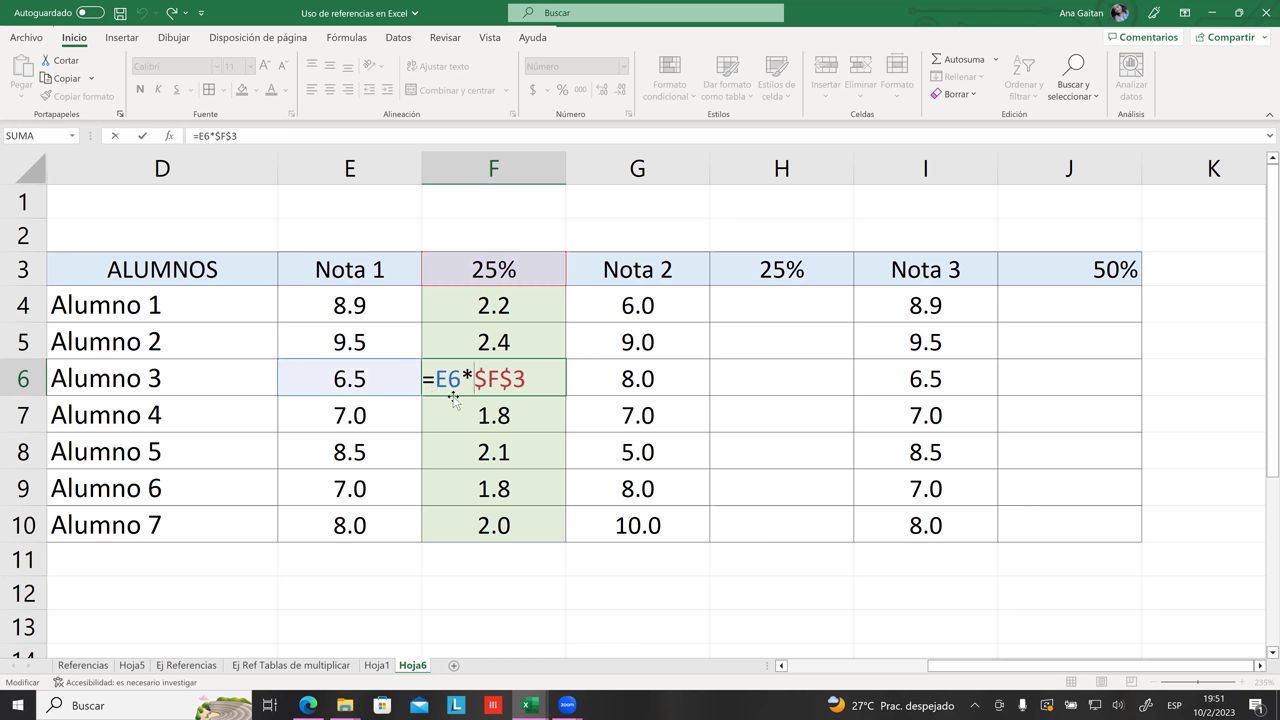
key("Return")
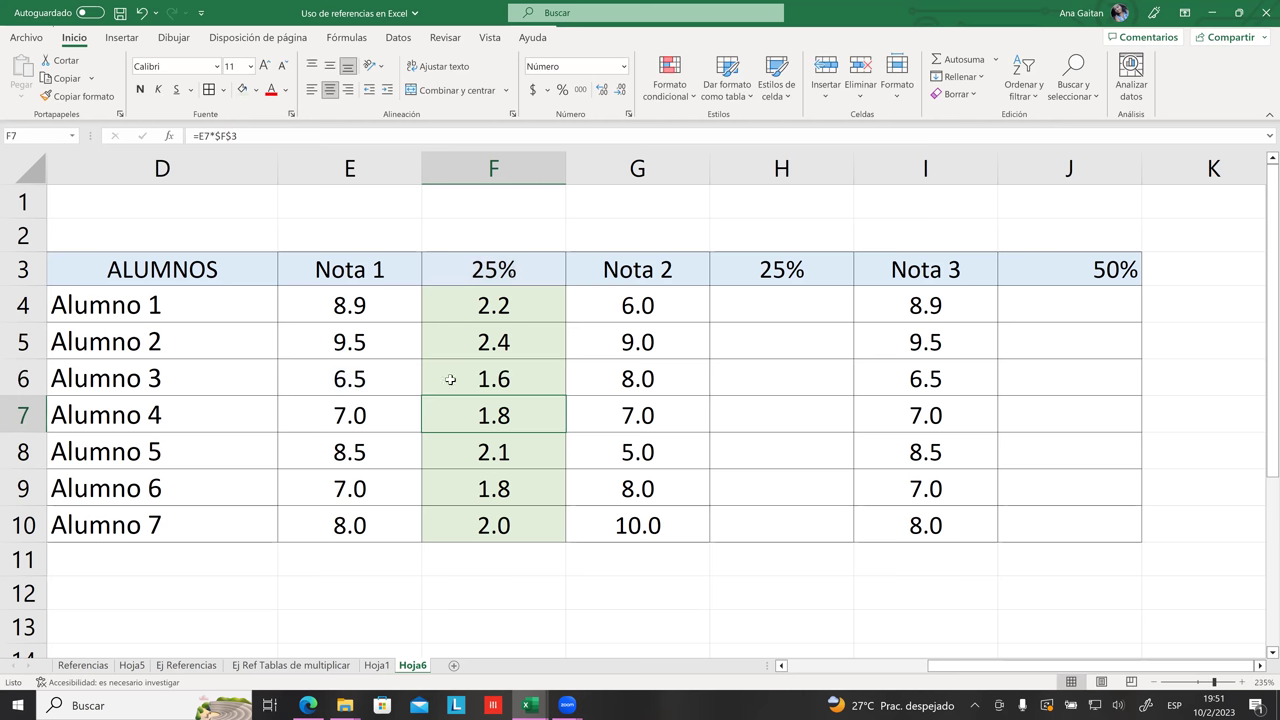
left_click(515, 274)
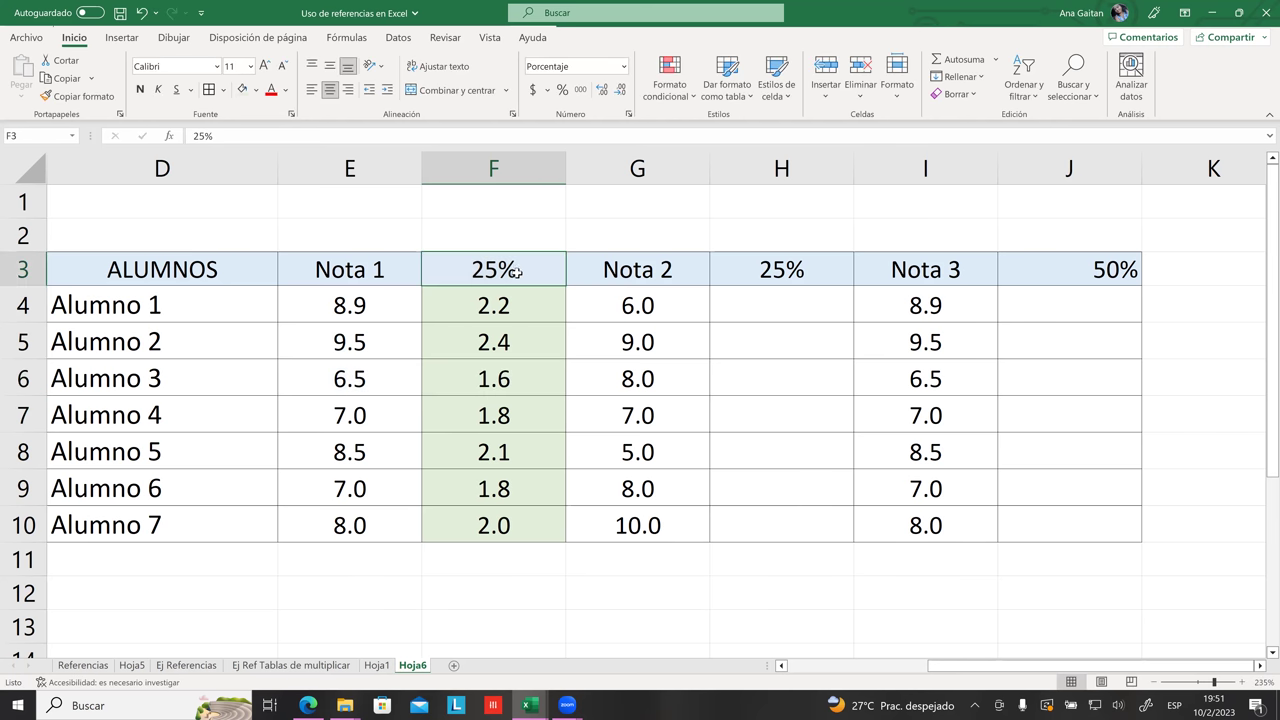
left_click_drag(790, 304, 799, 528)
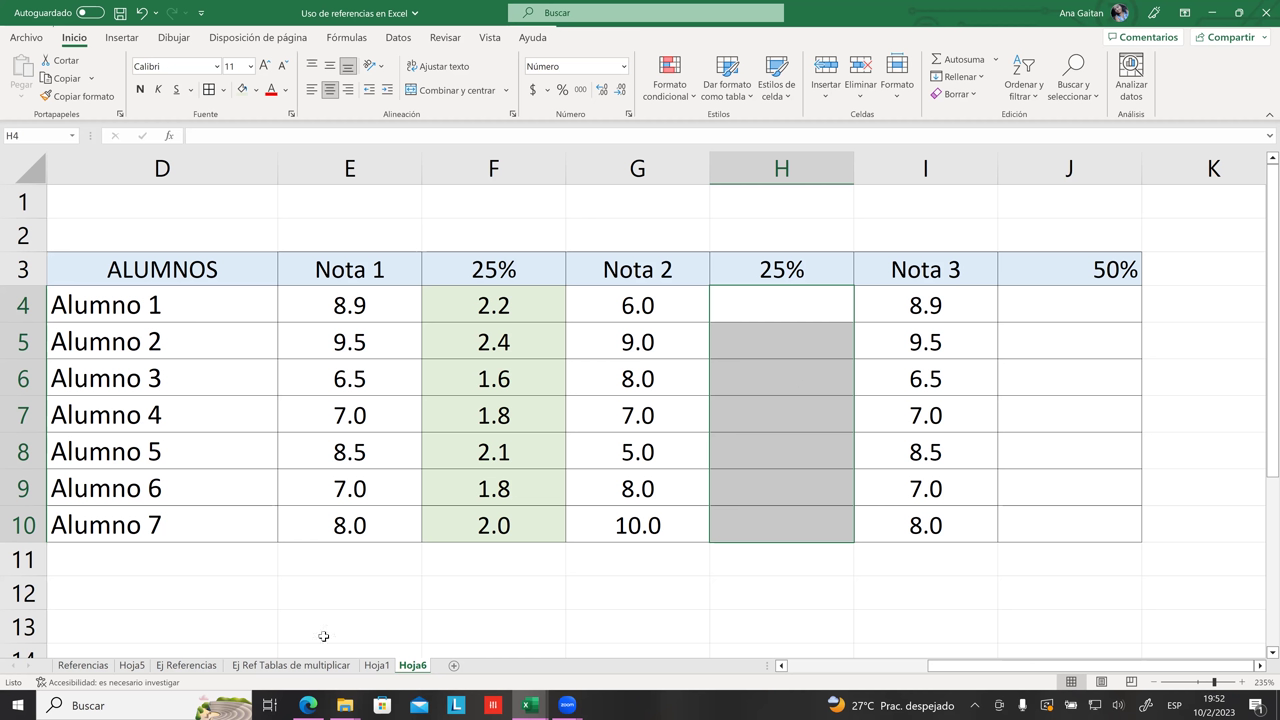
- Open the Windows on-screen keyboard (Teclado en pantalla) and move it clear of column F
left_click(185, 704)
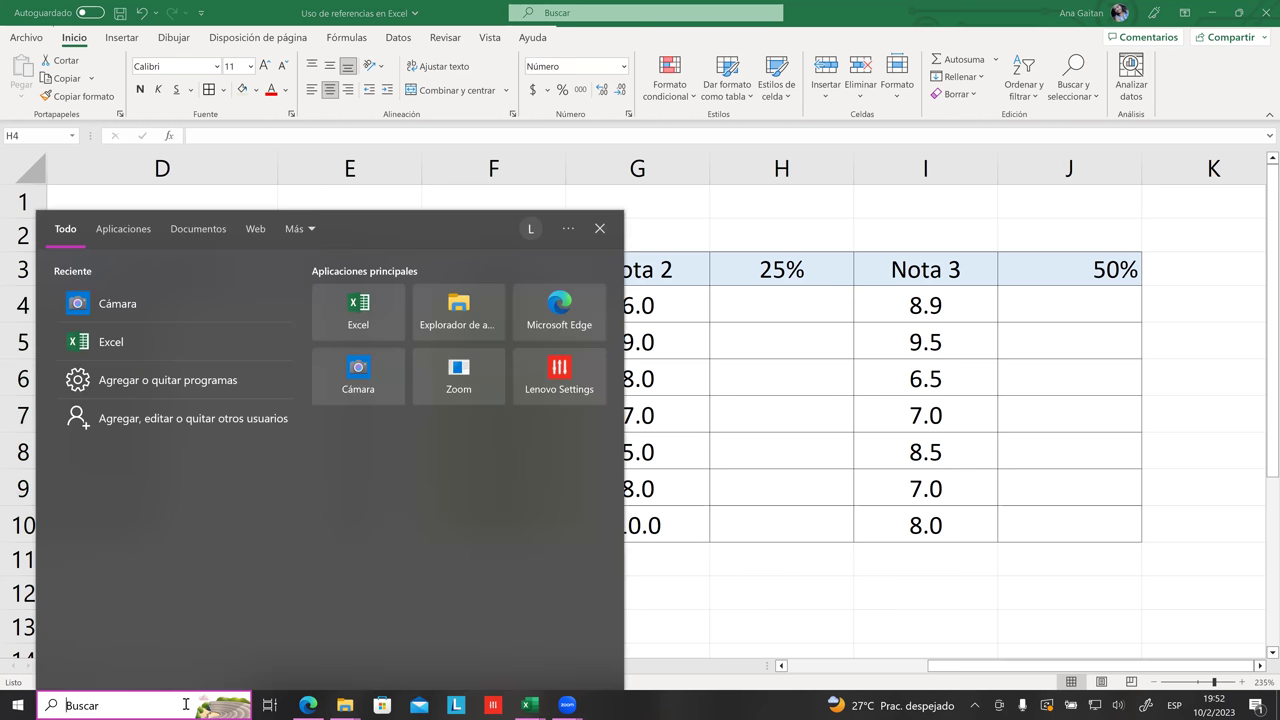
type("tecl")
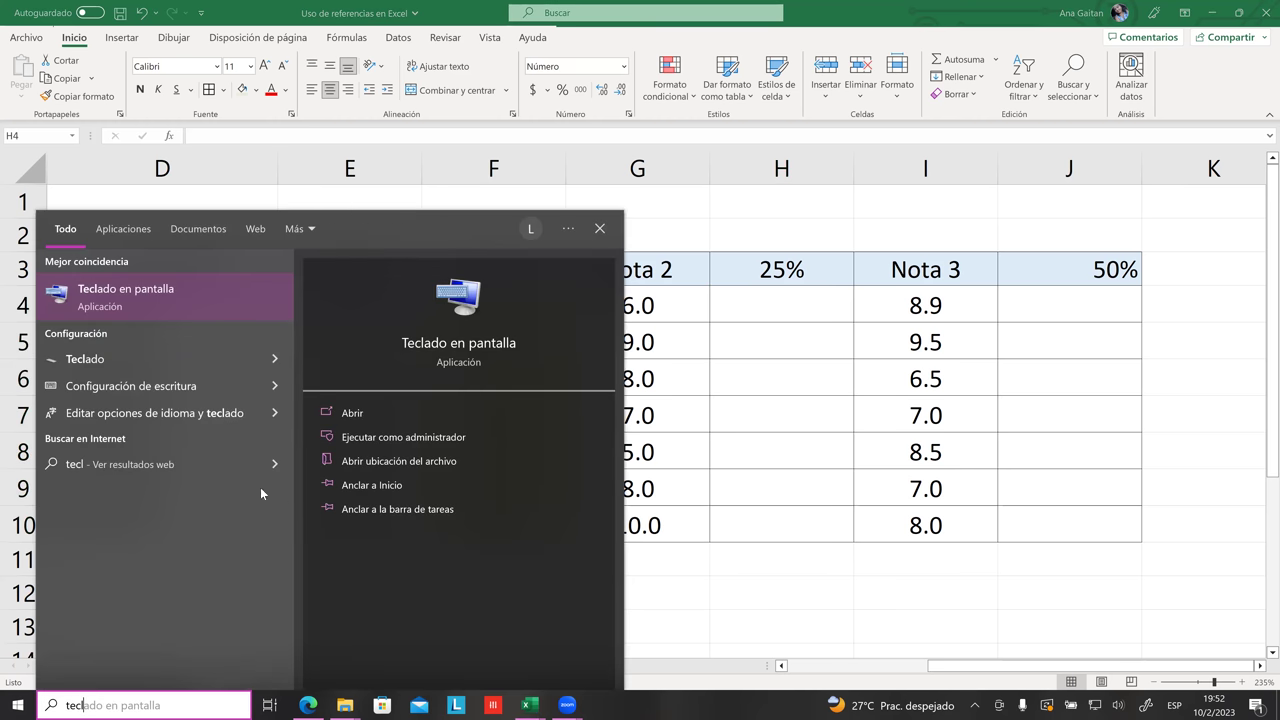
left_click(98, 316)
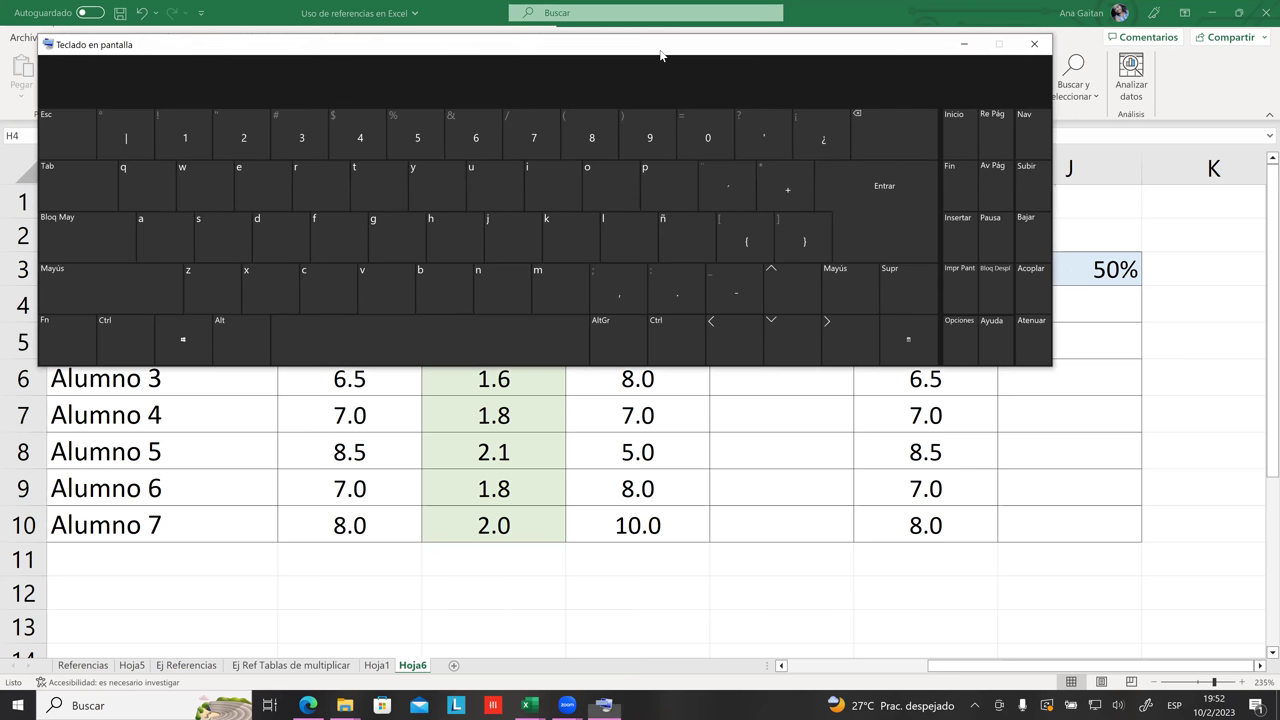
left_click_drag(660, 57, 1234, 242)
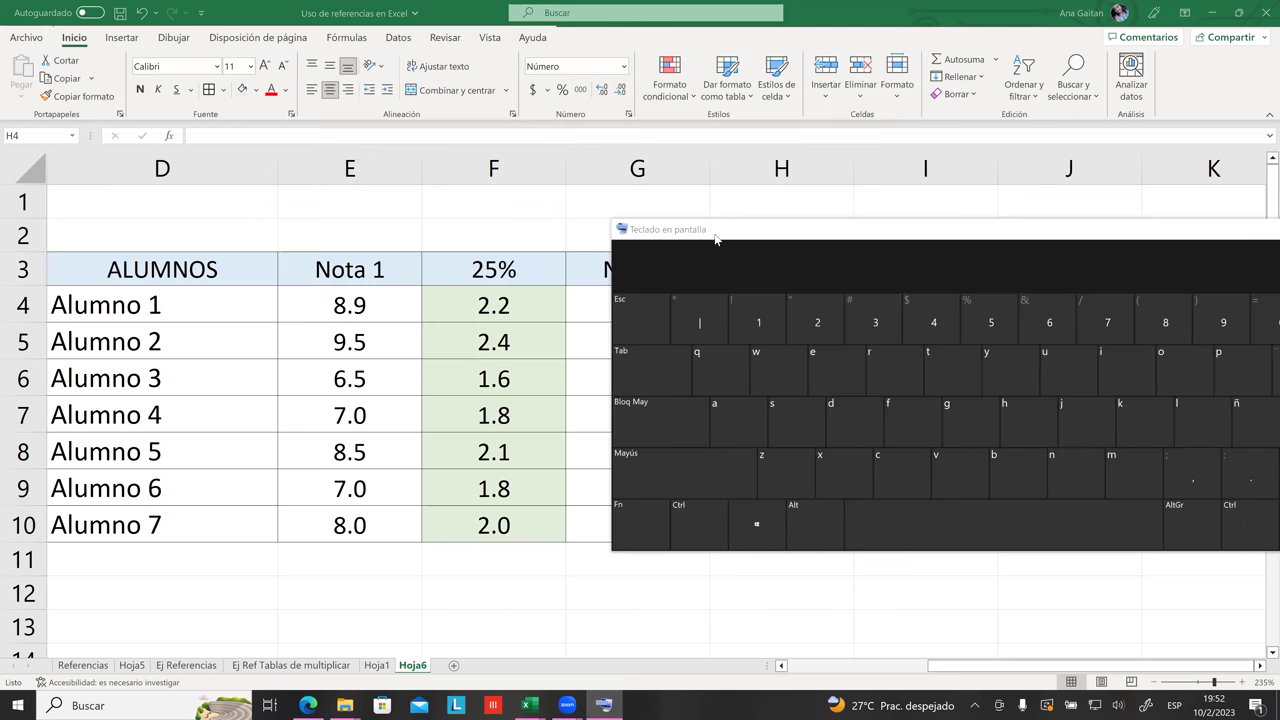
- Remove both dollar signs from the percentage reference in F4's formula, leaving =E4*F3
double_click(493, 309)
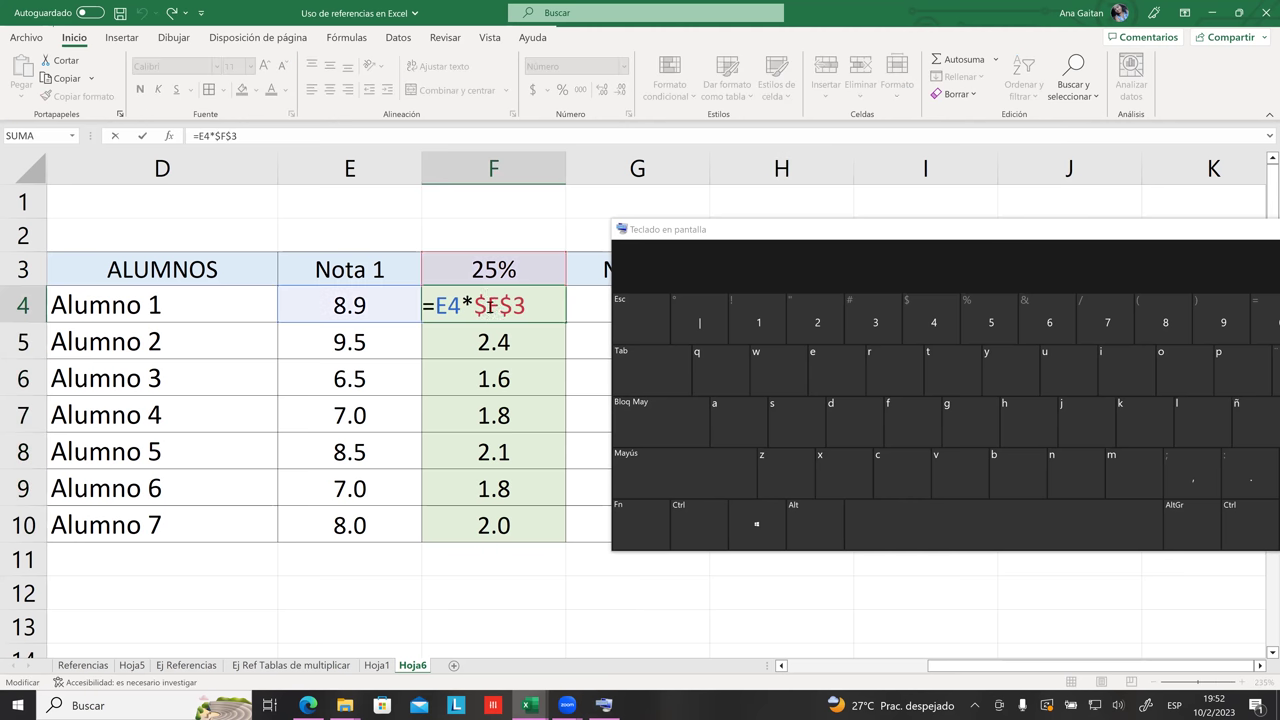
key("BackSpace")
key("Right")
key("Delete")
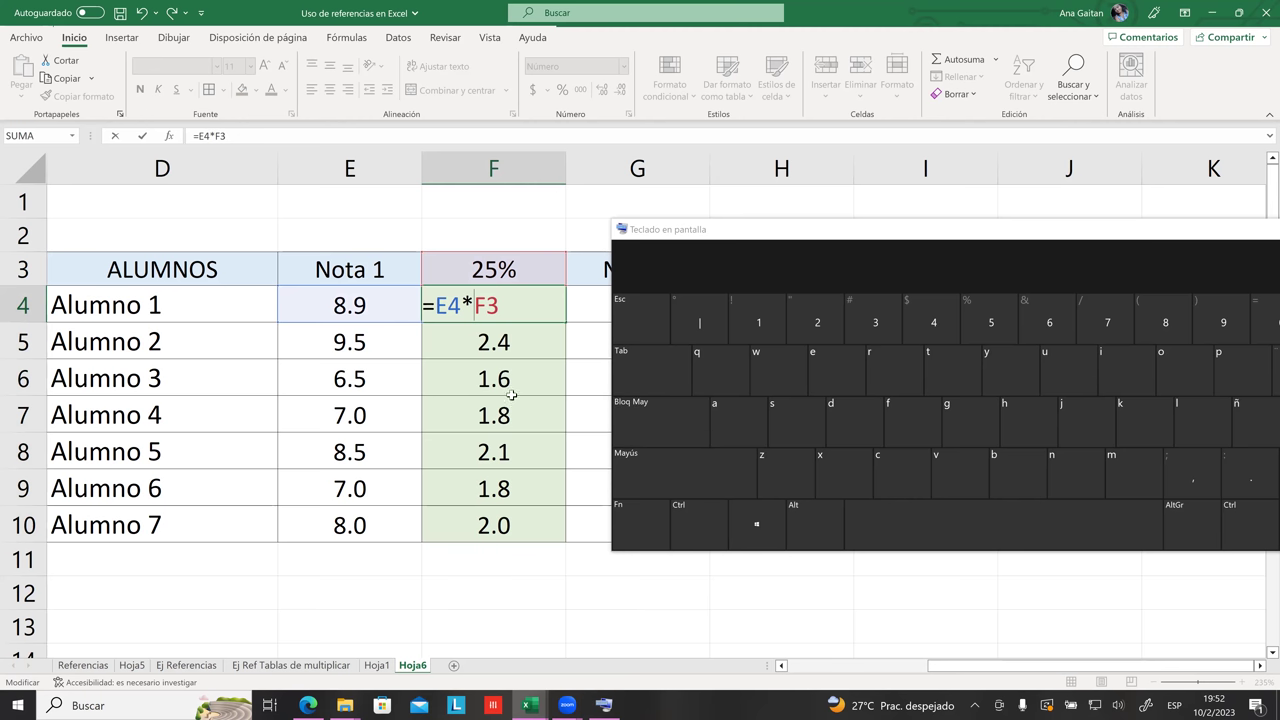
- Bring the whole on-screen keyboard into view to show its keys, and close it
left_click(626, 528)
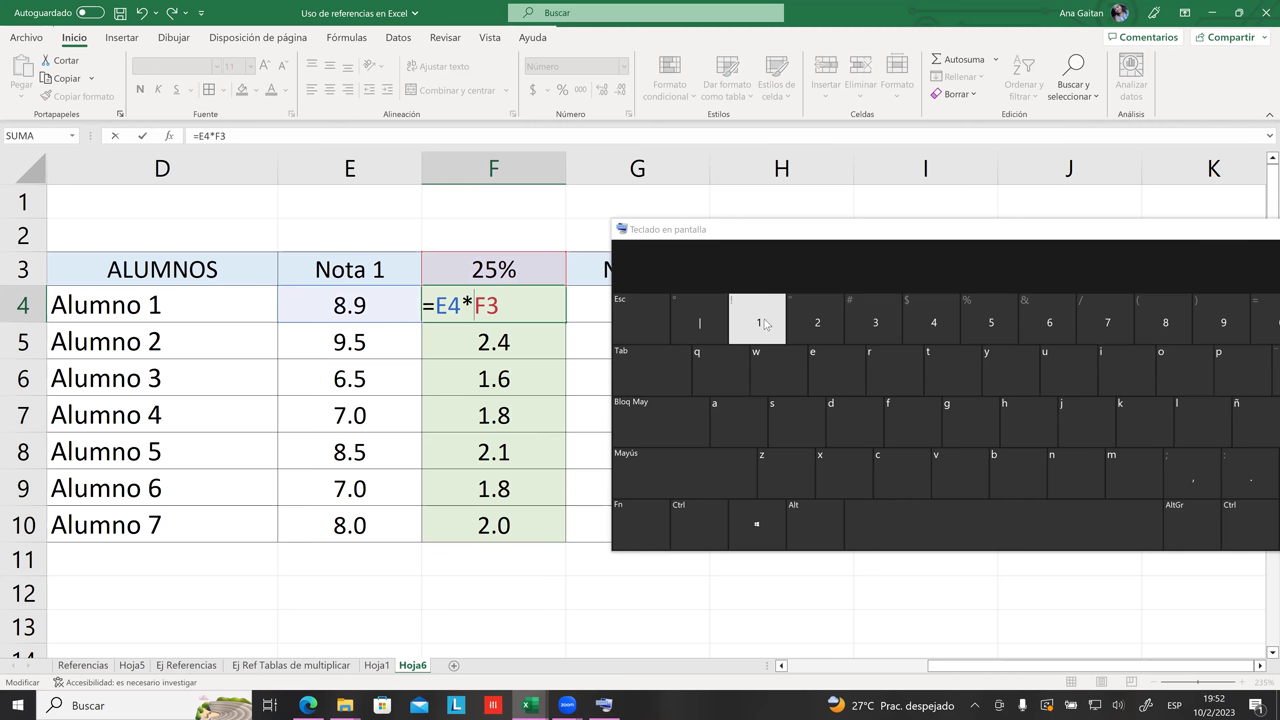
left_click(843, 238)
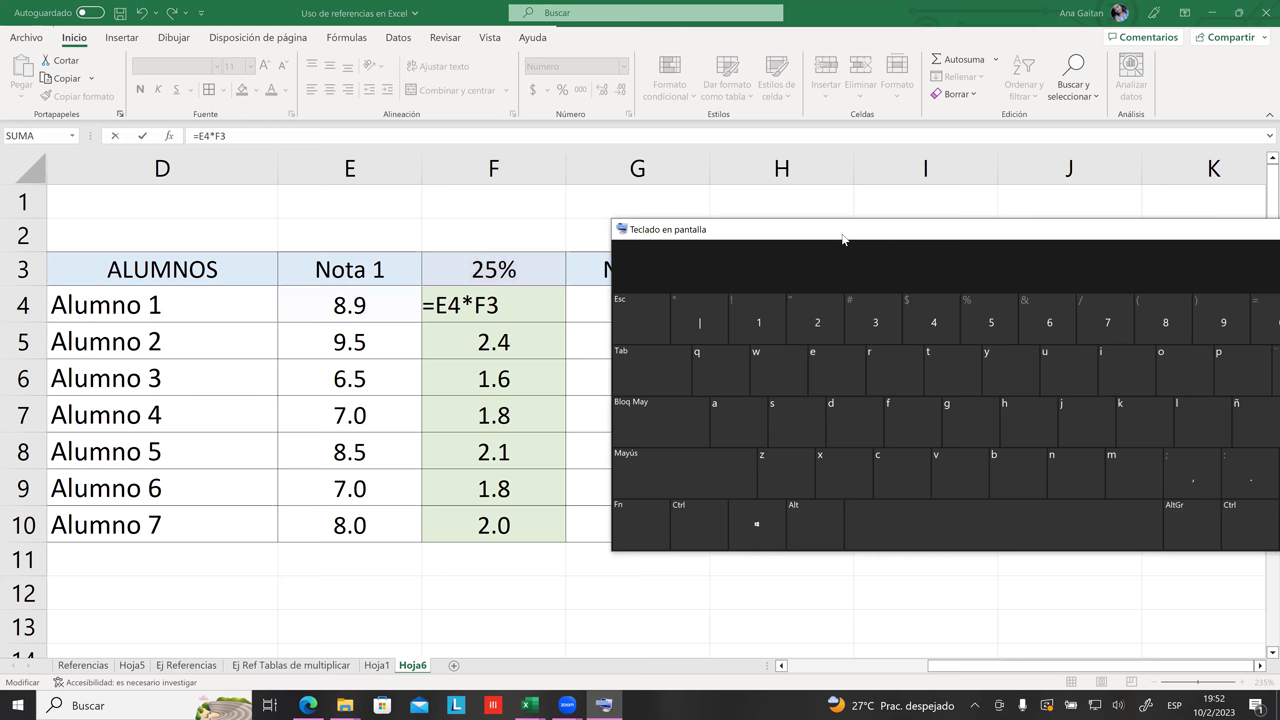
left_click_drag(843, 238, 270, 170)
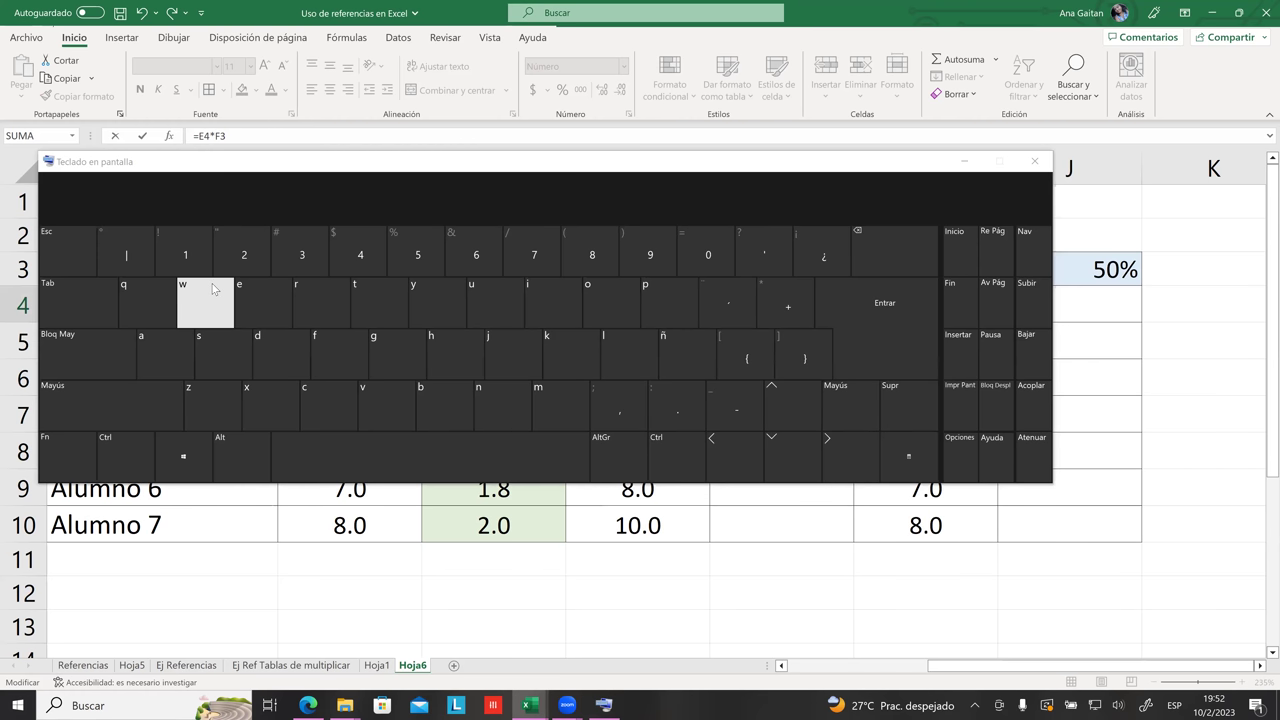
left_click(1035, 161)
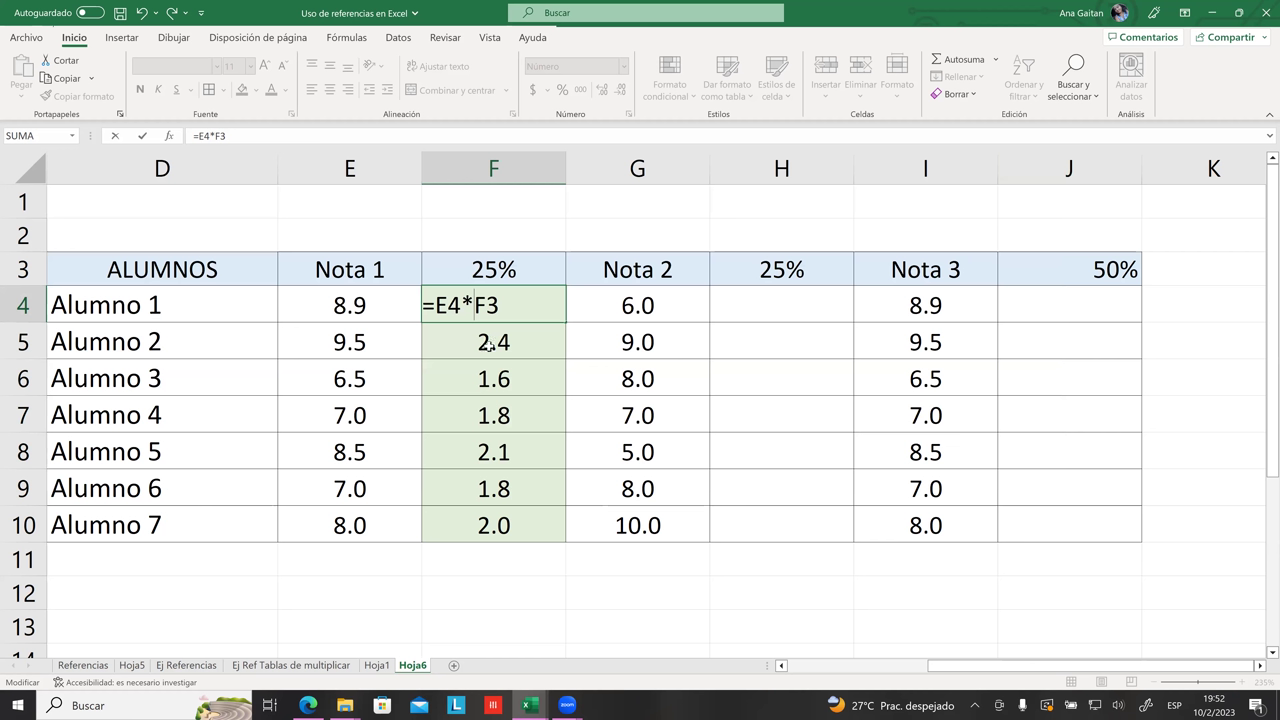
- Insert dollar signs before the column letter and row number of F3 in F4's formula, making it =E4*$F$3
type("$")
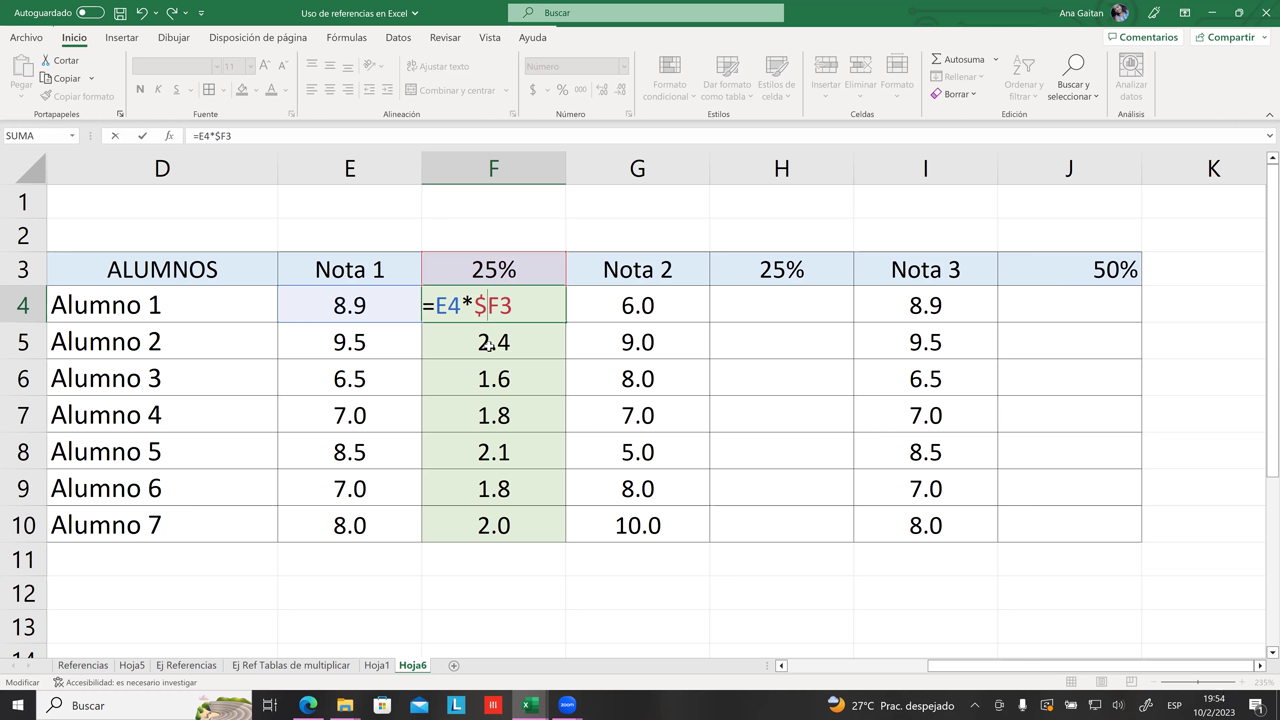
key("BackSpace")
type("$")
key("Right")
key("Right")
type("$")
key("Return")
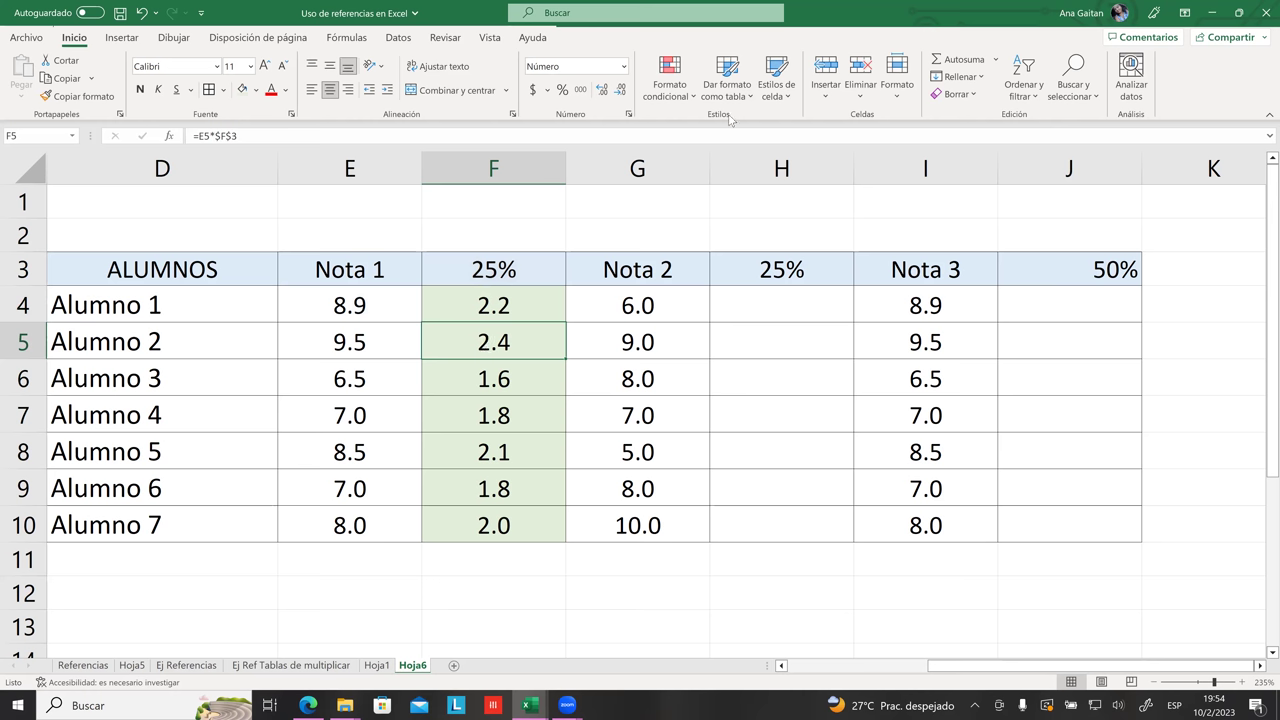
mouse_move(765, 300)
left_mouse_down()
mouse_move(760, 545)
mouse_move(760, 531)
left_mouse_up()
left_click_drag(782, 303, 775, 513)
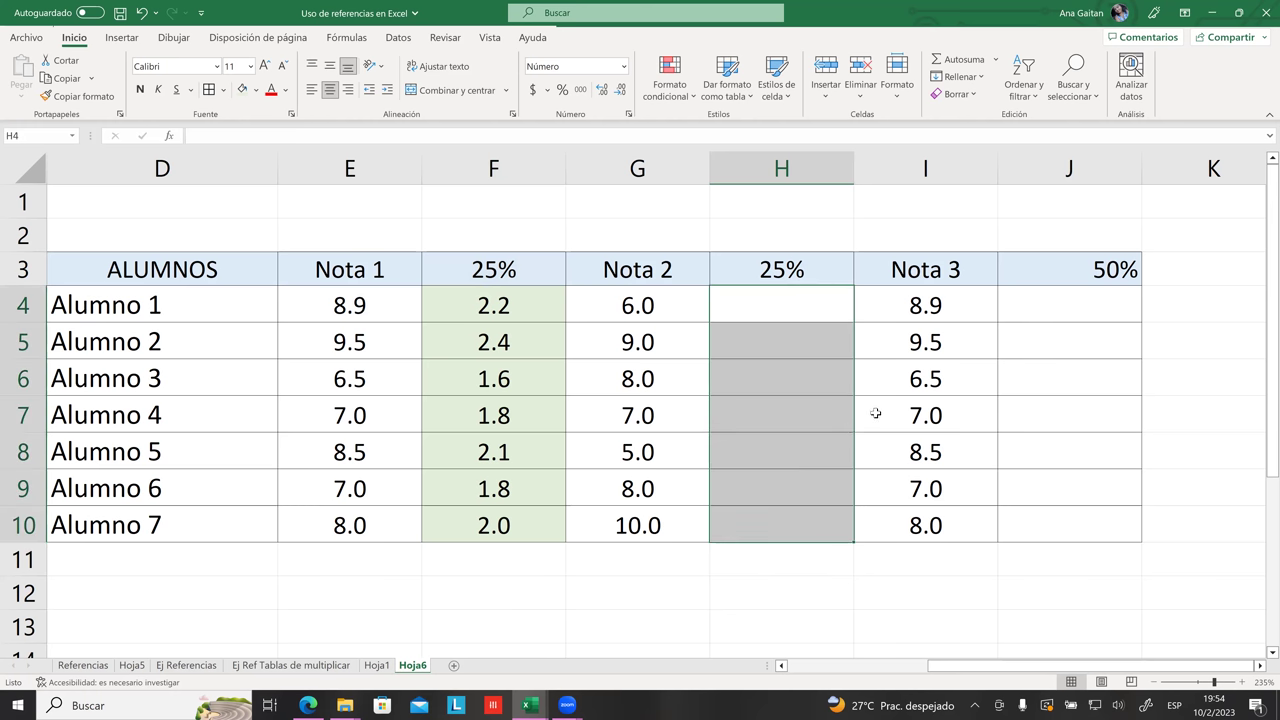
left_click(877, 414)
left_click_drag(803, 311, 792, 514)
left_click(660, 268)
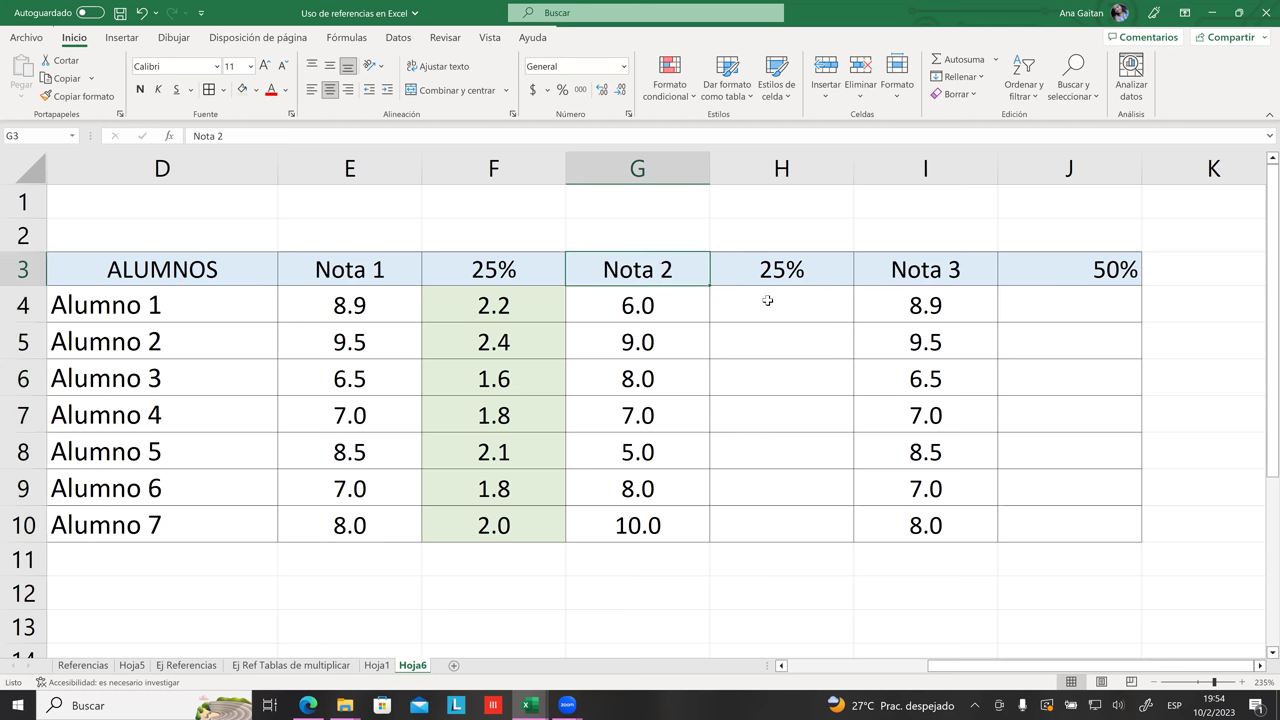
- Enter =G4*0.25 in H4 for 25% of Alumno 1's Nota 2 and copy it down through H10
left_click(788, 303)
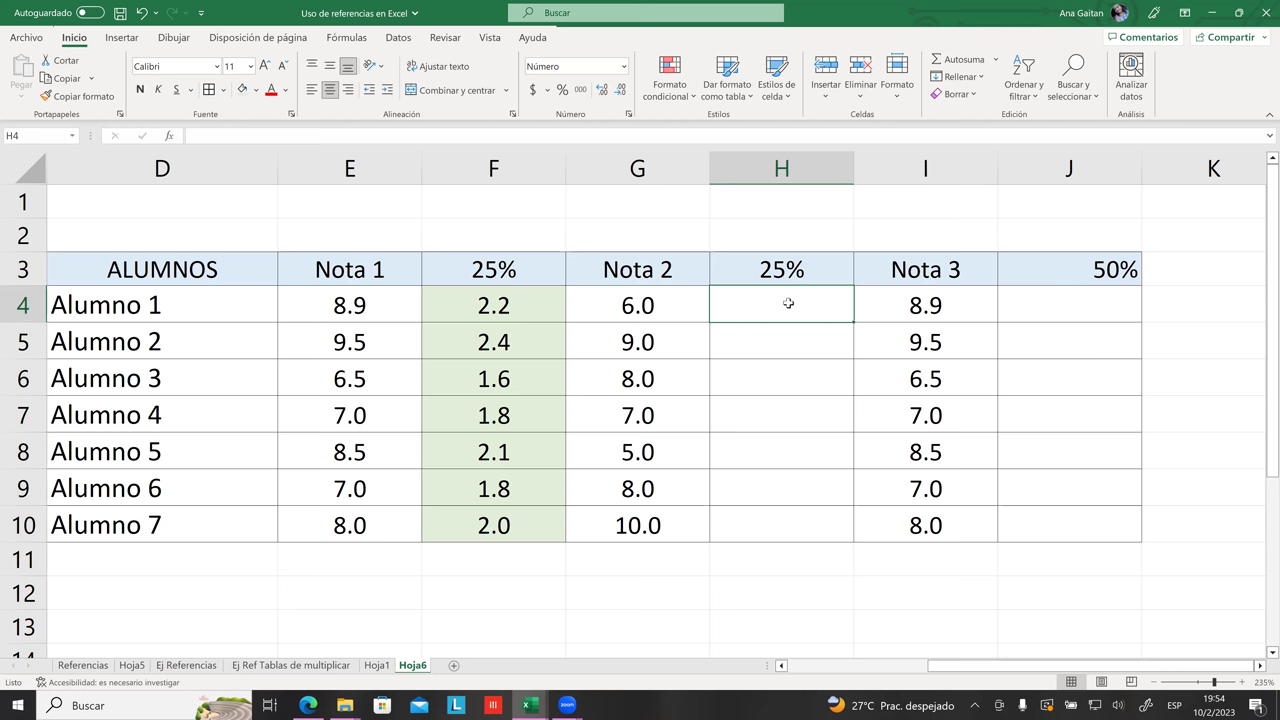
type("=")
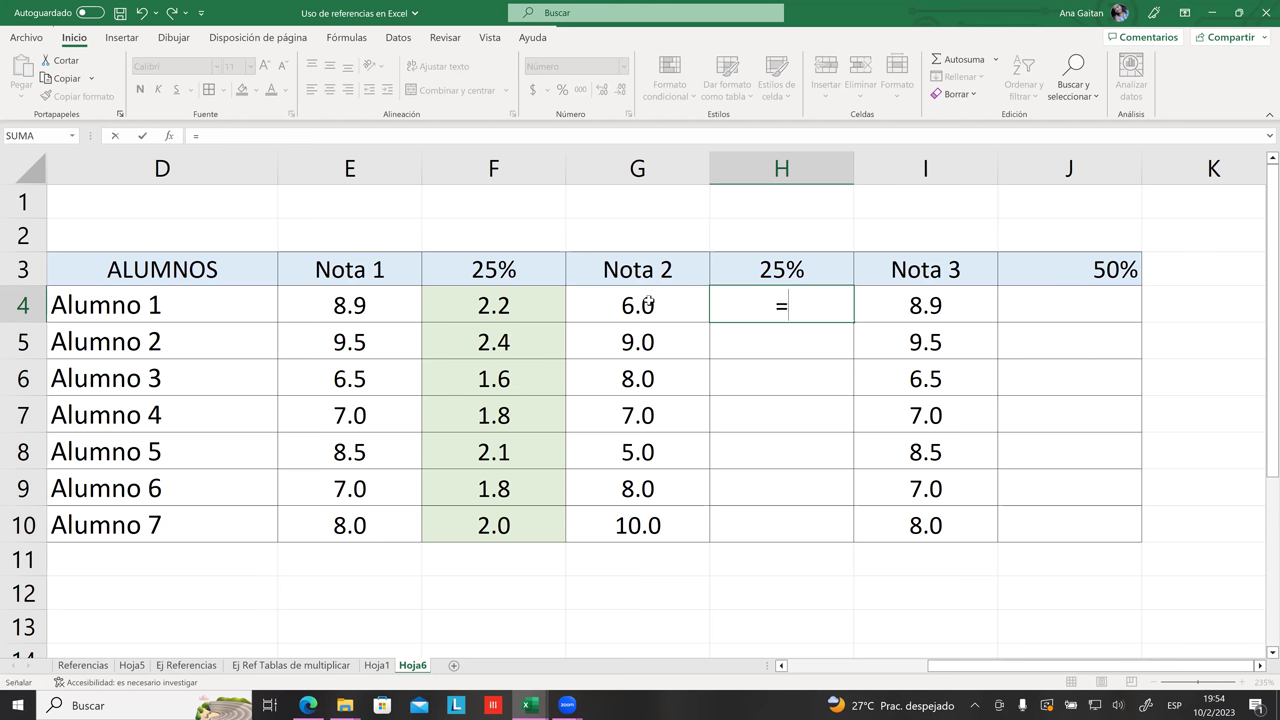
left_click(649, 302)
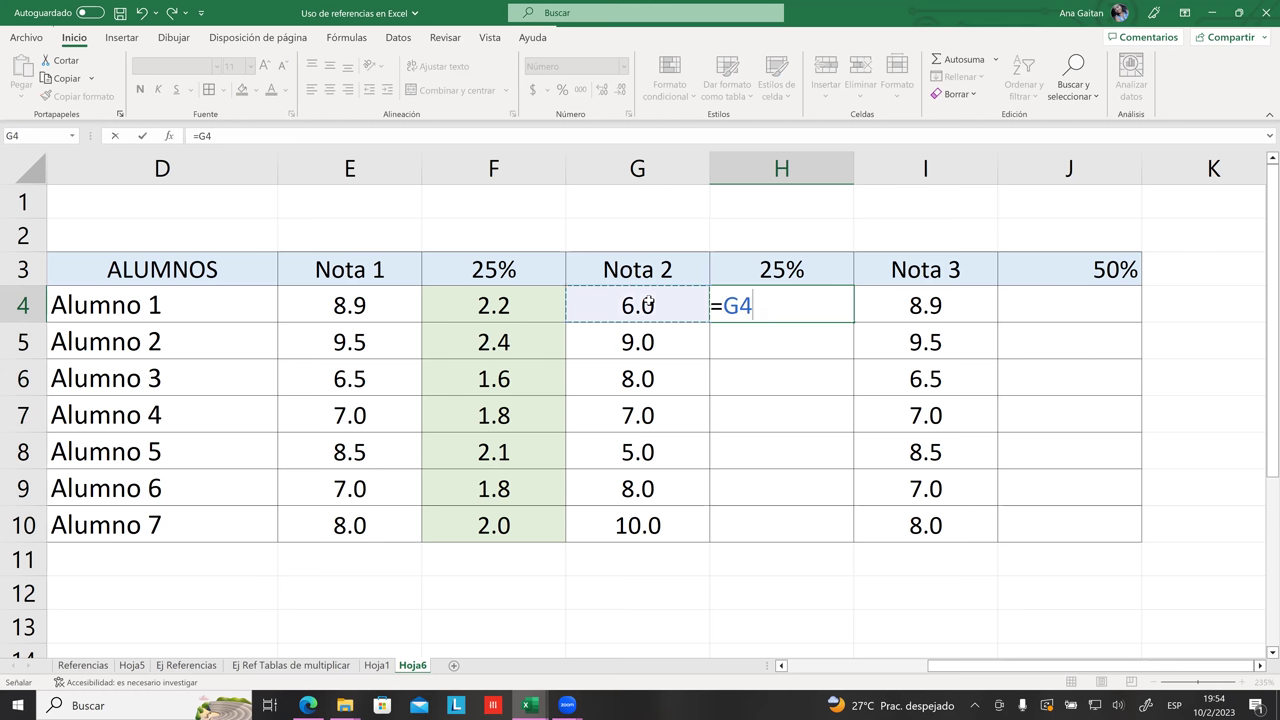
type("*0.25")
key("Return")
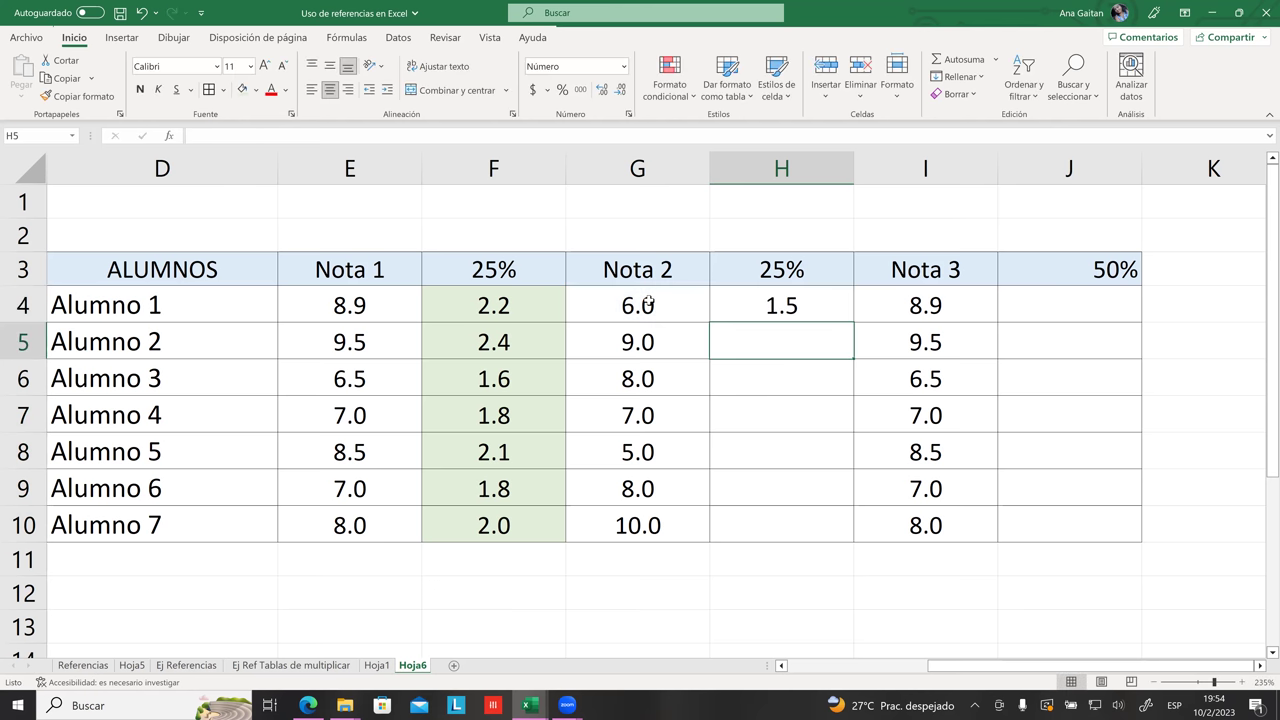
left_click(836, 306)
left_click_drag(852, 323, 843, 530)
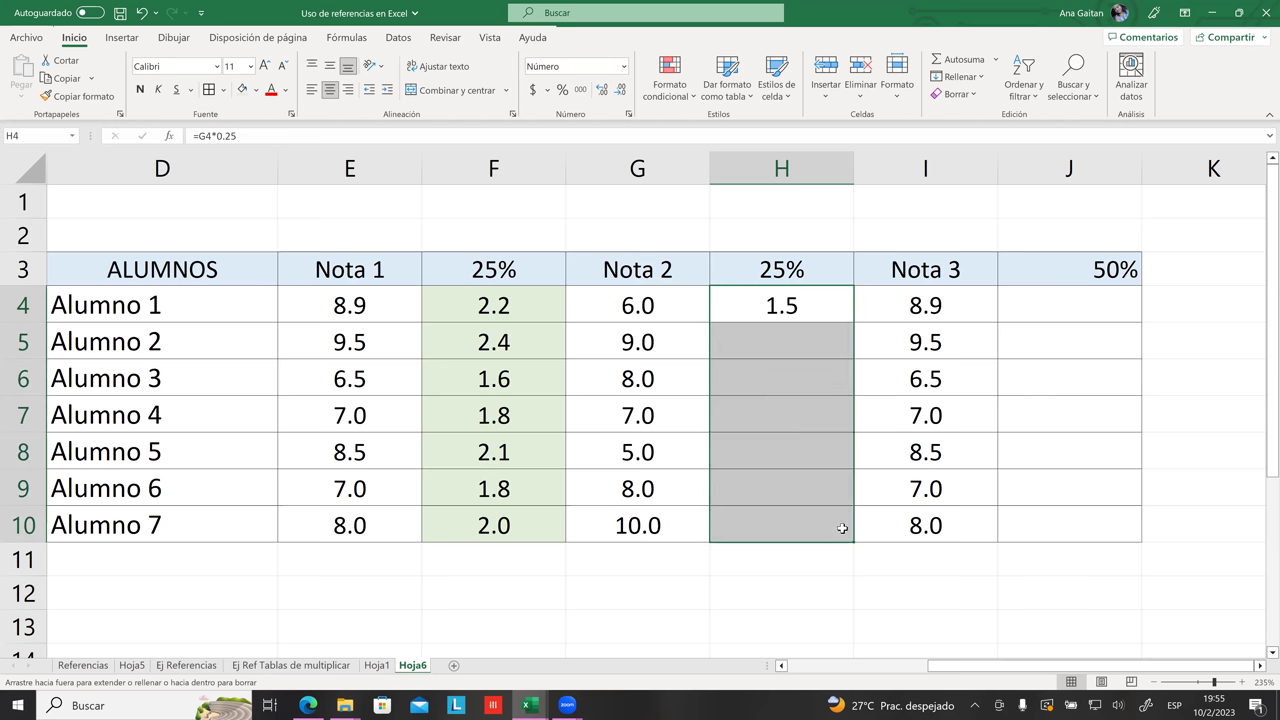
- Check the copied formulas in H5 through H10, opening H6's to examine its cell reference and typed constant
left_click(817, 460)
left_click(806, 352)
left_click(803, 380)
left_click(800, 412)
left_click(789, 487)
left_click(788, 527)
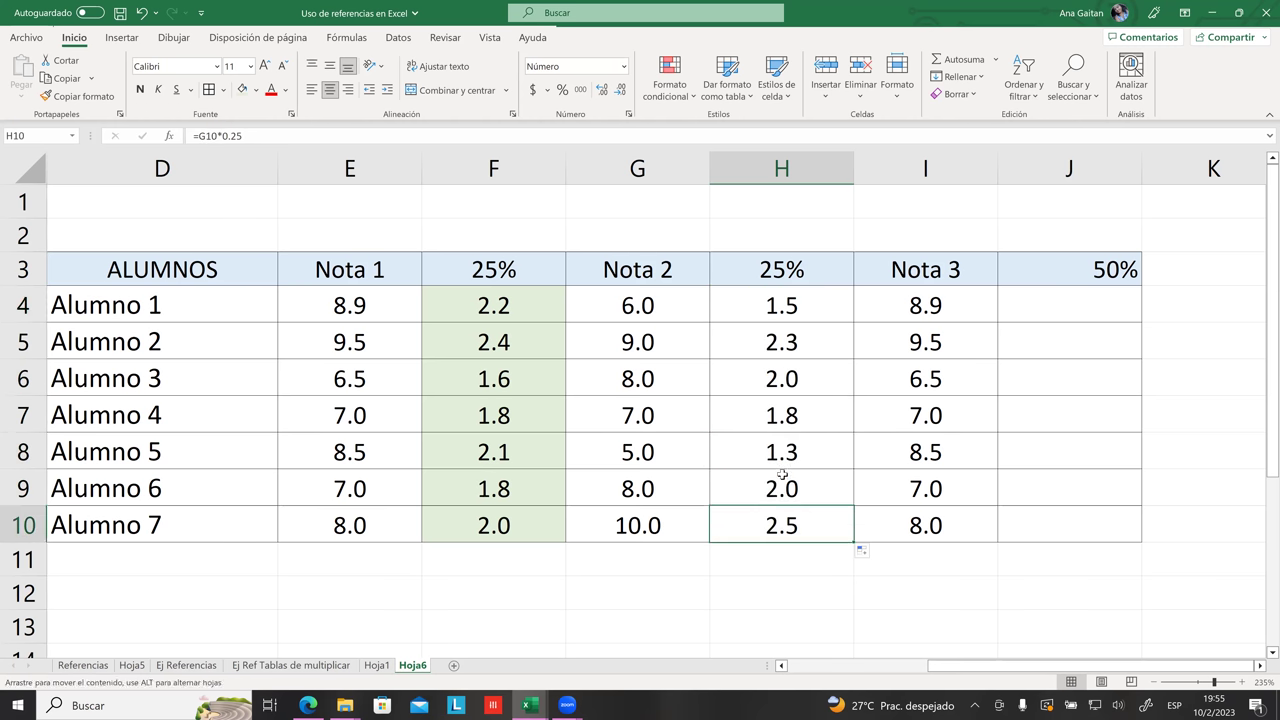
left_click(786, 490)
left_click(782, 452)
left_click(781, 415)
left_click(780, 383)
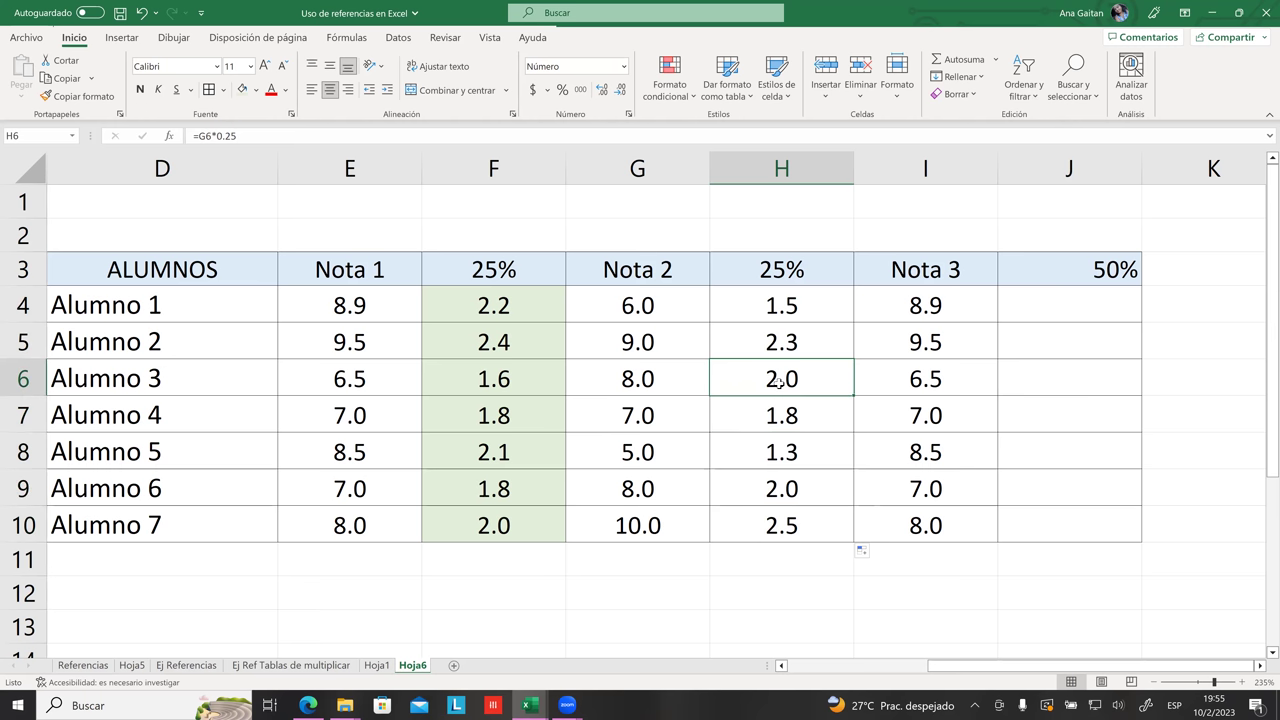
double_click(780, 383)
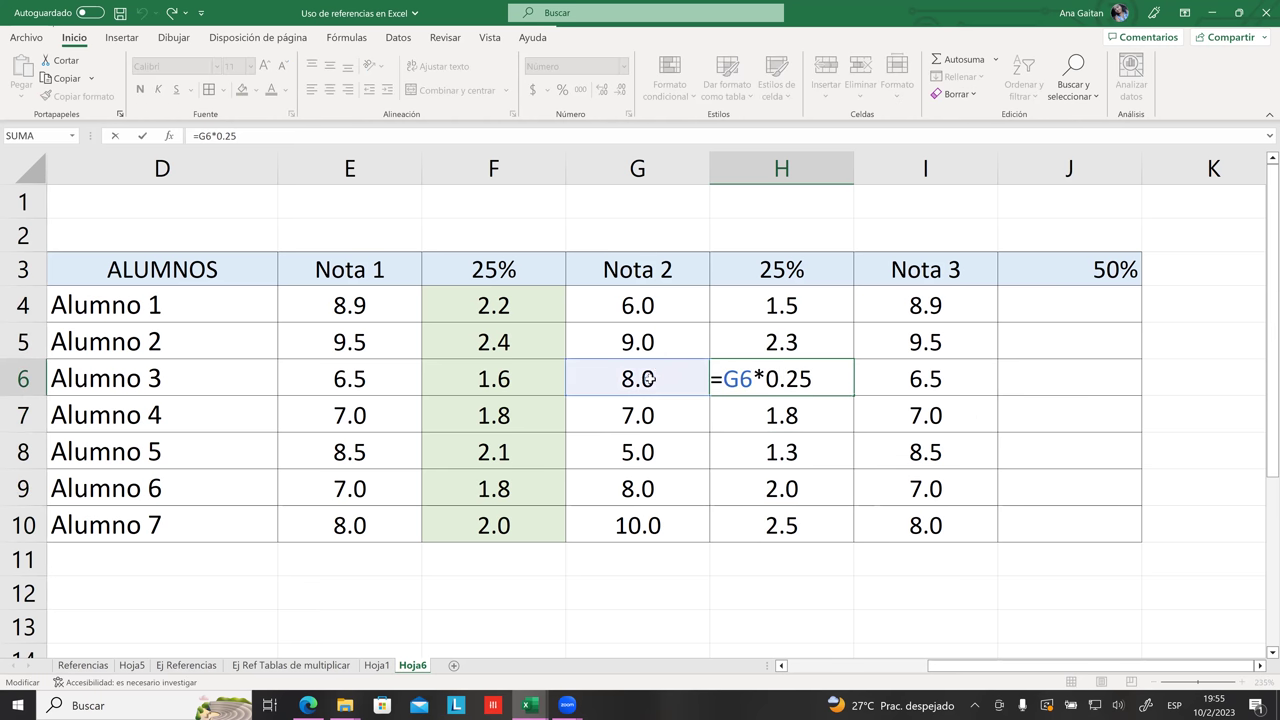
key("Return")
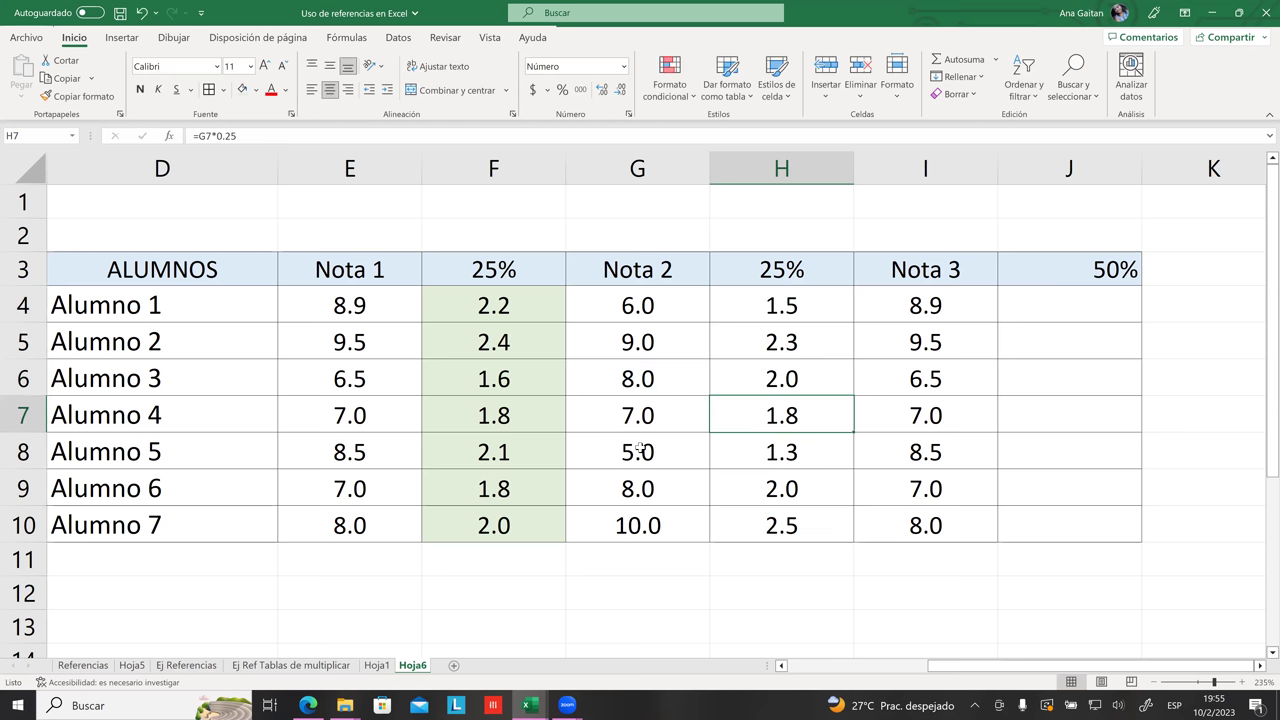
- Go through the Nota 2 formulas from H4 to H10 again and compare them with the percentage header in H3
left_click(770, 310)
left_click(777, 342)
left_click(775, 381)
left_click(779, 416)
left_click(780, 450)
left_click(792, 490)
left_click(806, 530)
left_click(789, 488)
left_click(790, 452)
left_click(789, 420)
left_click(779, 368)
left_click(775, 342)
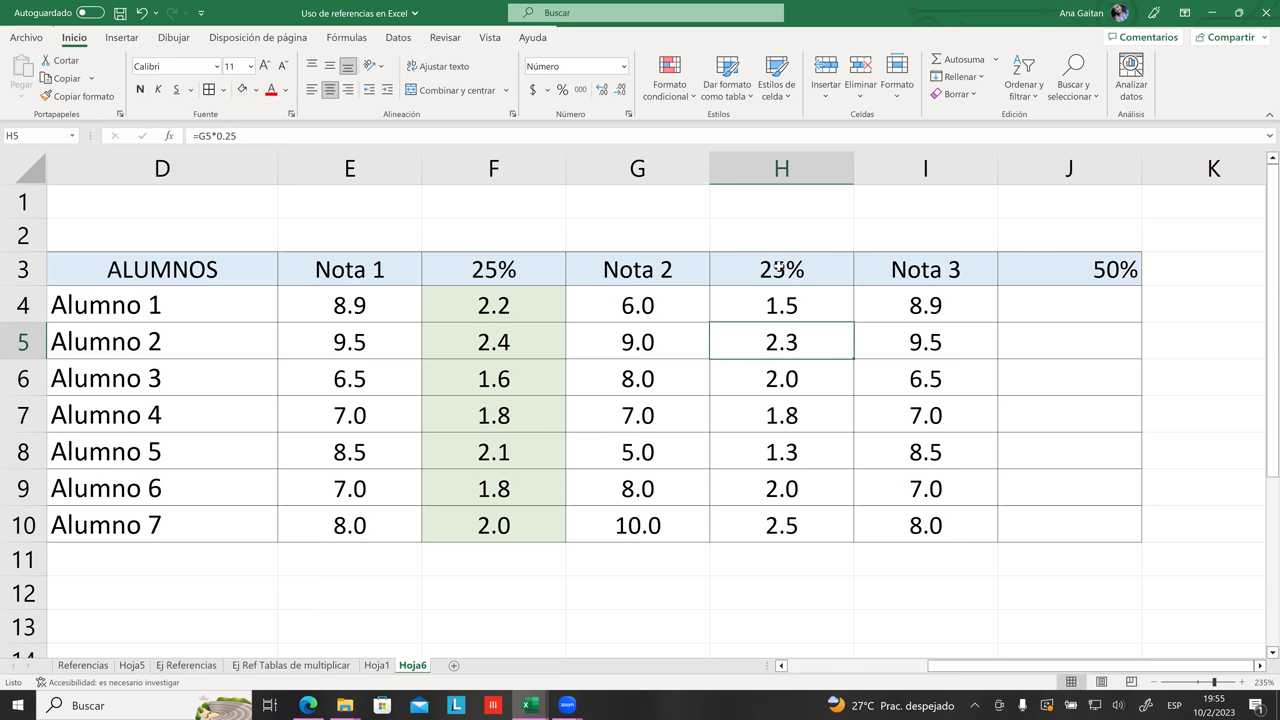
left_click(780, 268)
left_click(770, 313)
left_click(776, 487)
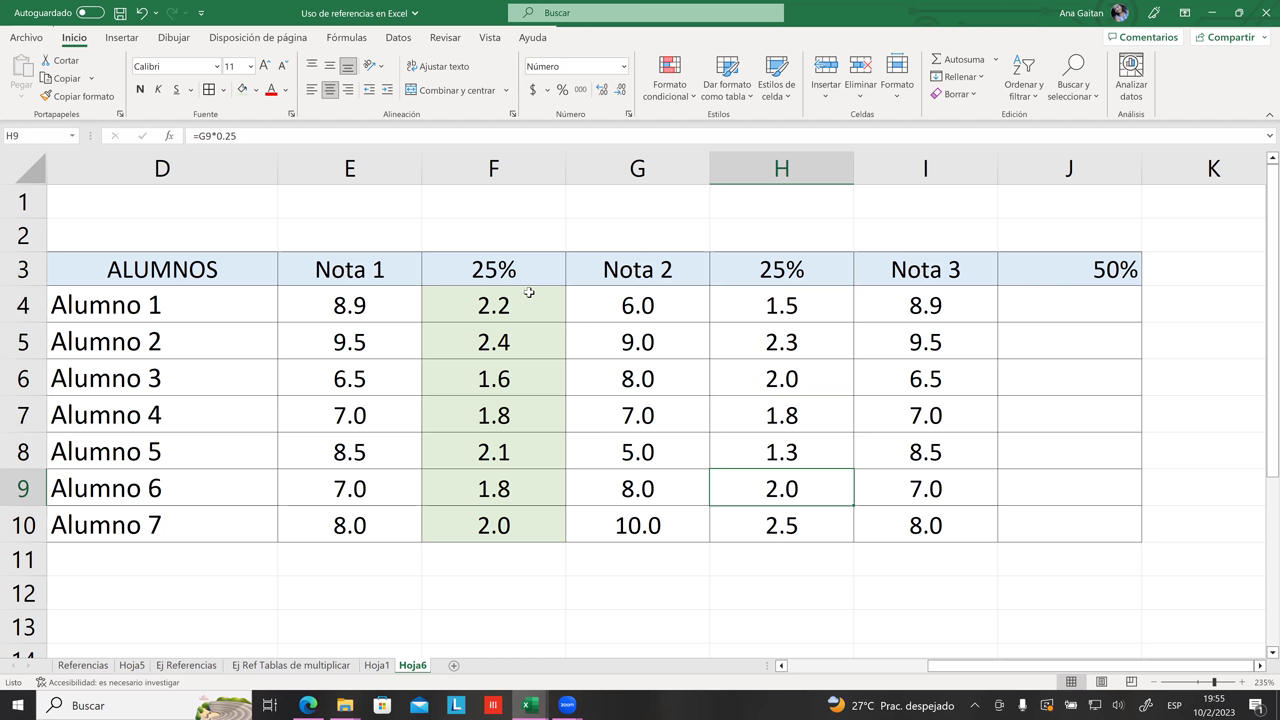
- Compare the weighted-grade columns F and H as whole columns
left_click(513, 163)
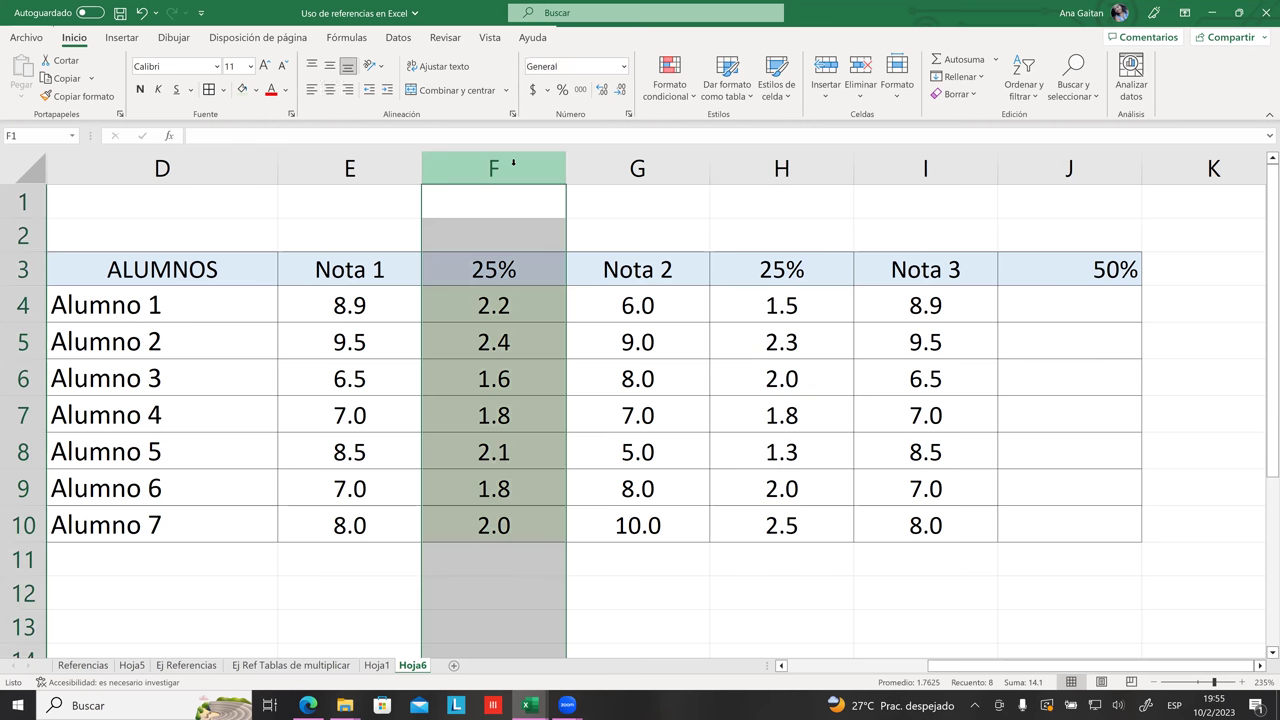
left_click(801, 170)
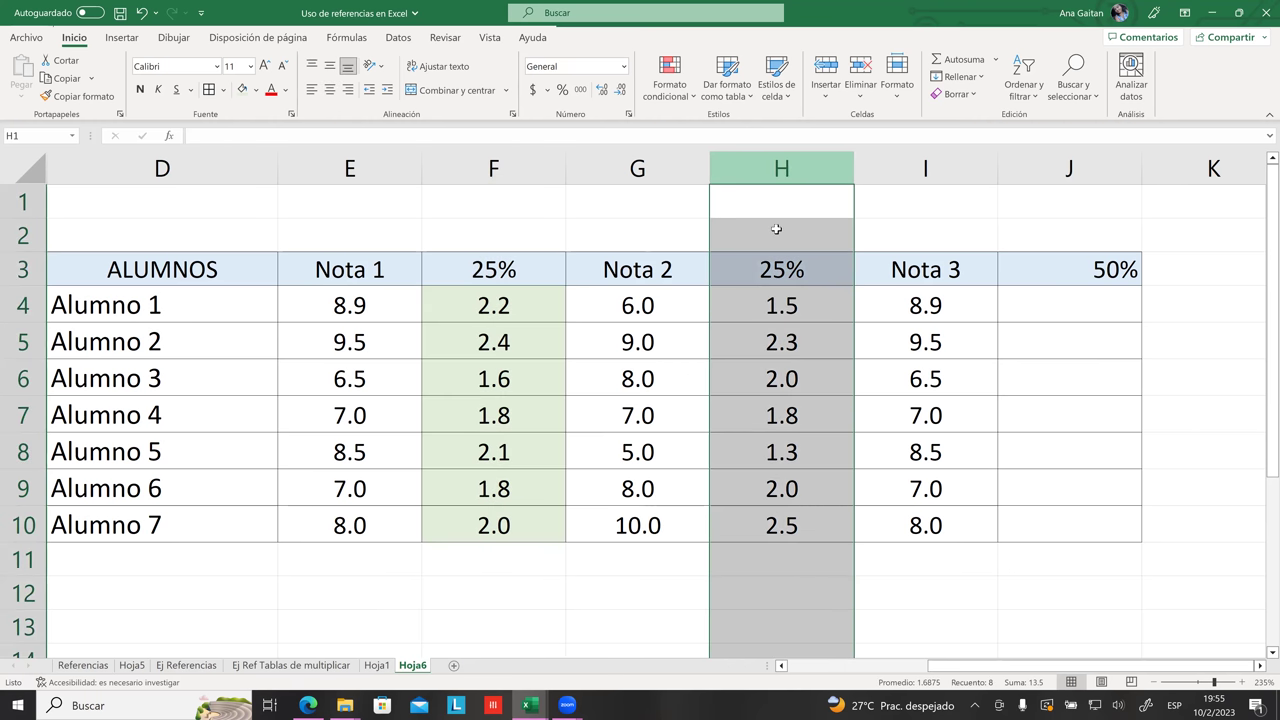
left_click(474, 170)
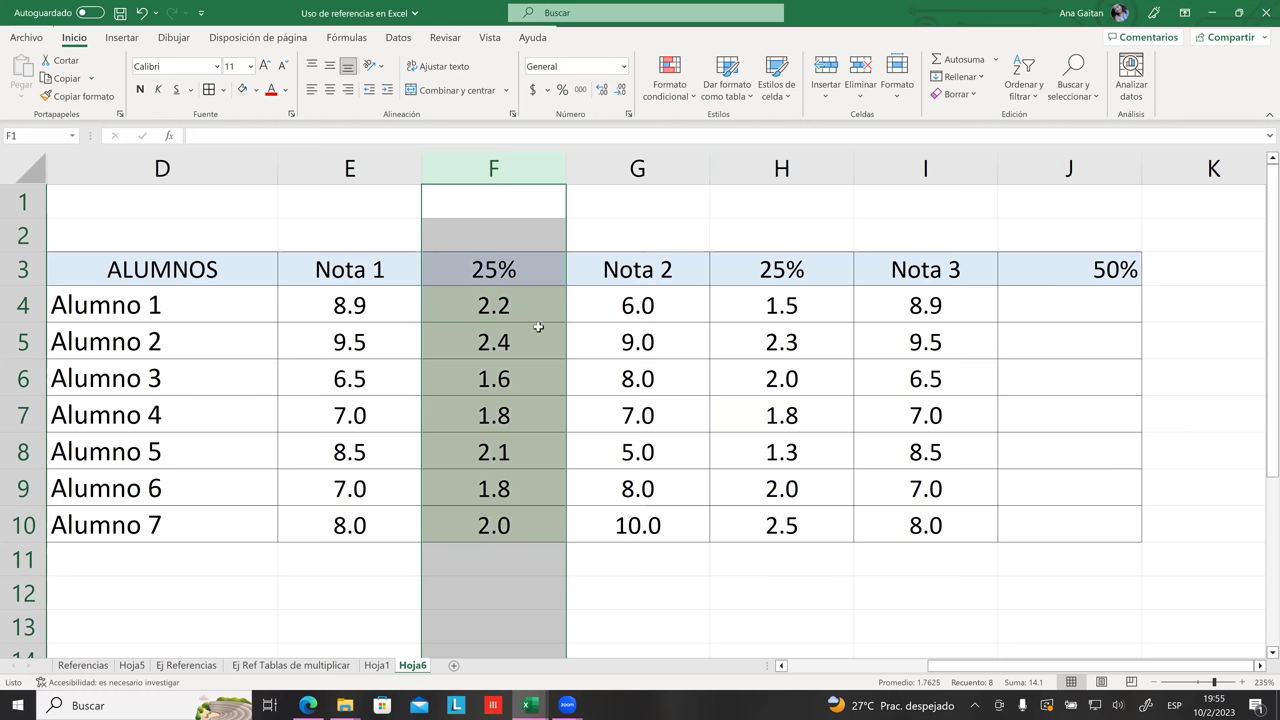
left_click(605, 345)
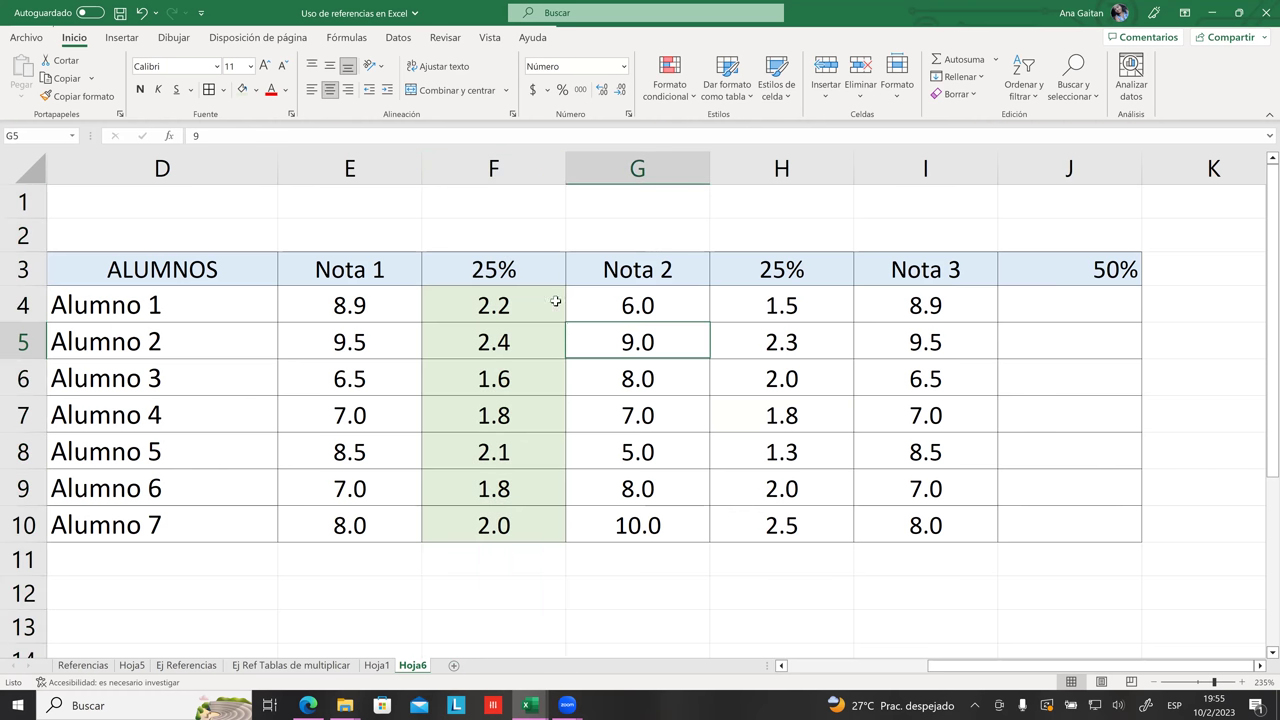
- Set the Nota 1 percentage header in F3 to 50%
left_click(507, 274)
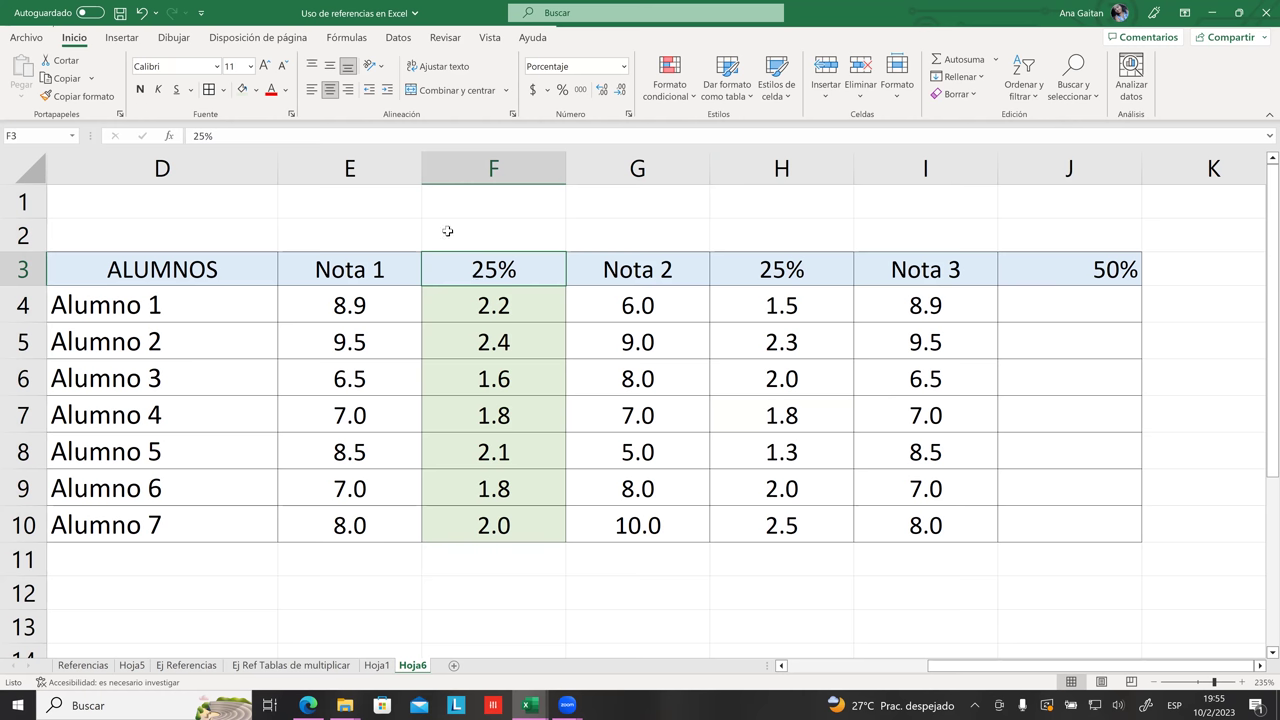
left_click(637, 298)
key("shift+Up")
left_click(510, 270)
type("50")
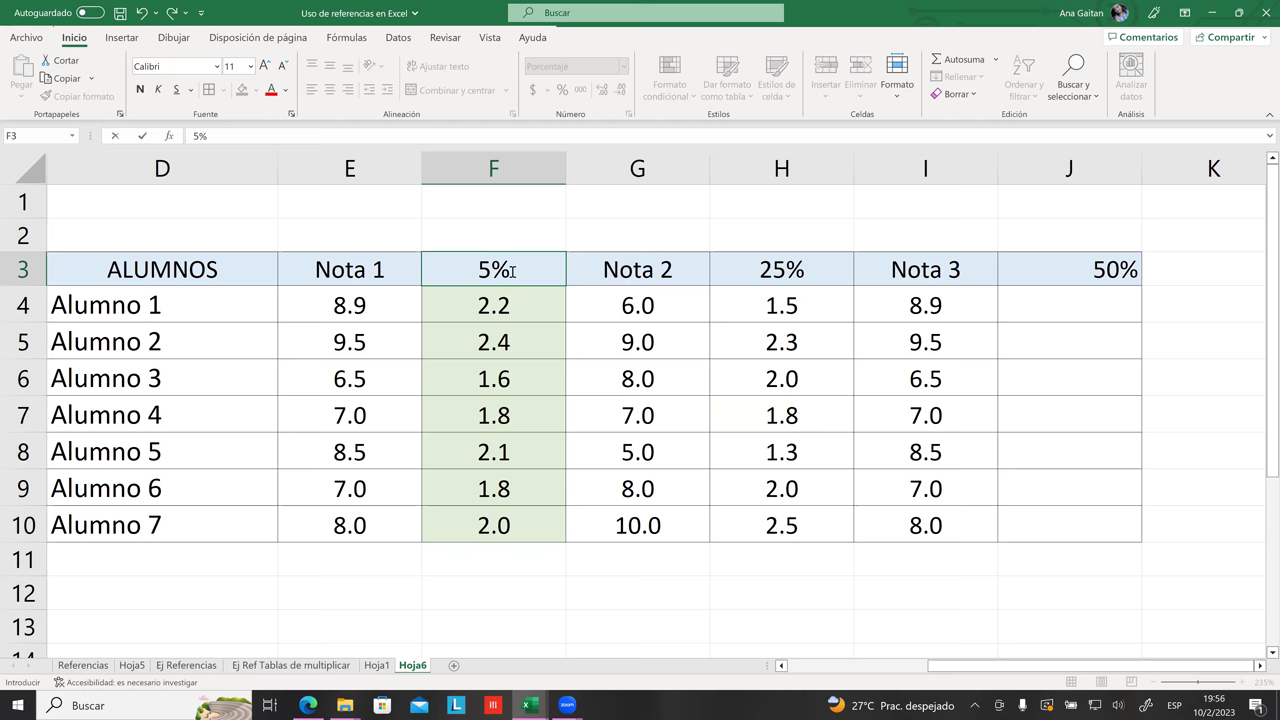
key("Return")
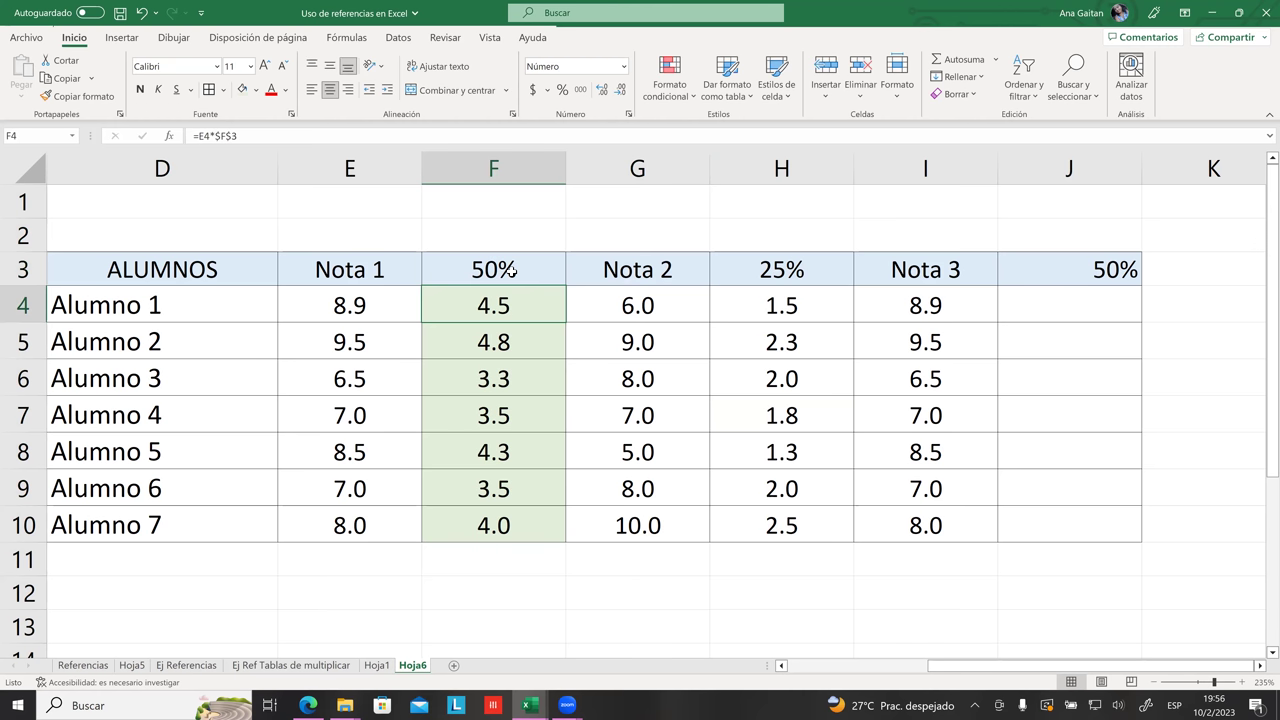
- Examine the references in F4's formula and compare them with the typed constant in H4's formula
left_click(638, 399)
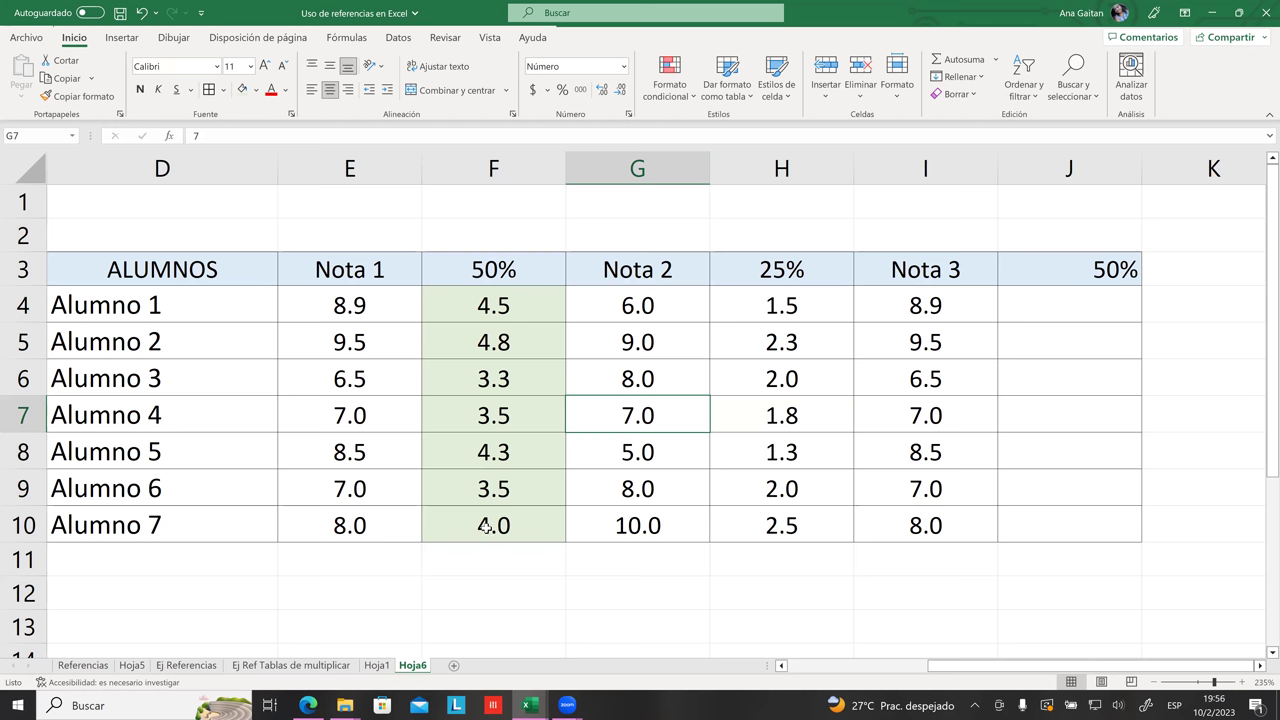
left_click(490, 304)
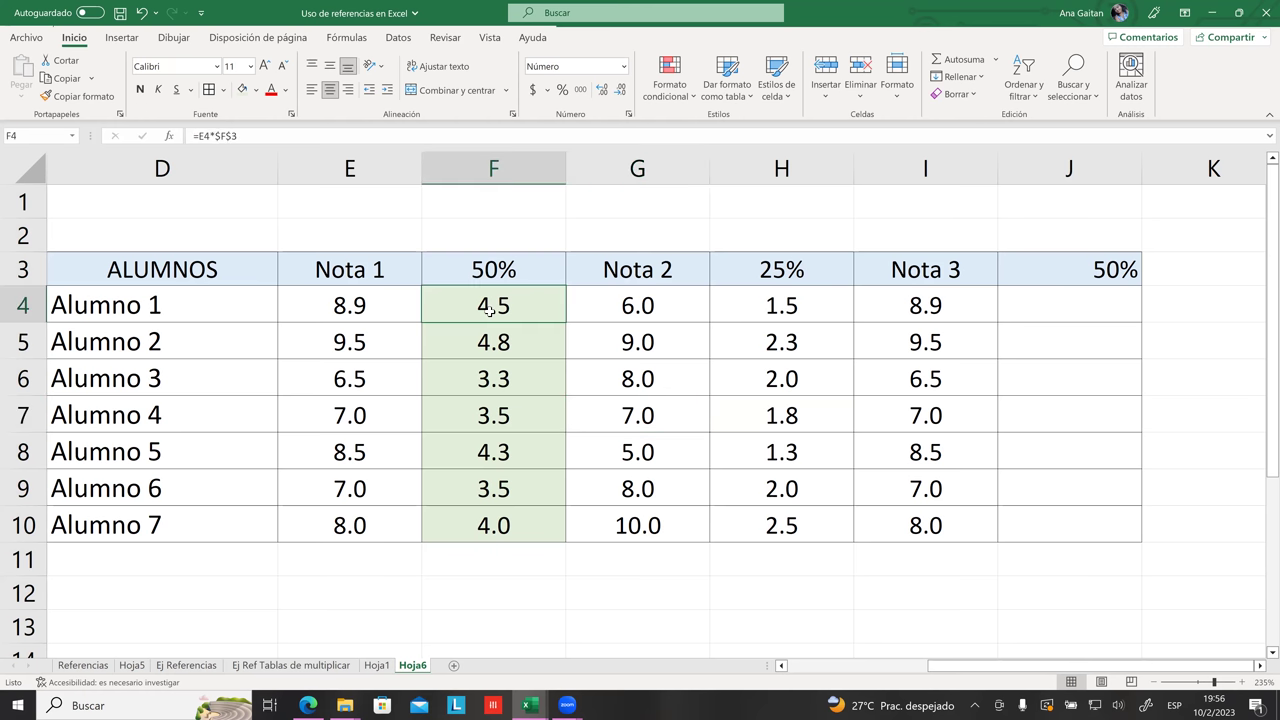
double_click(493, 306)
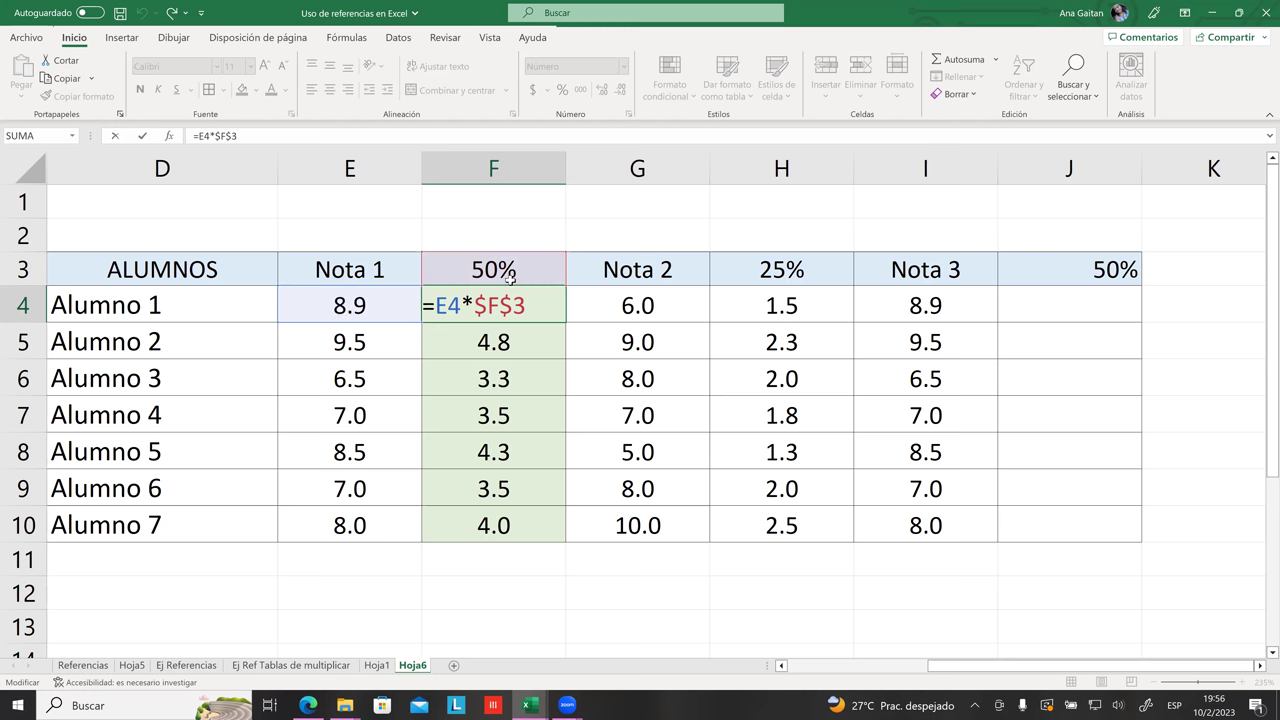
key("Return")
left_click(799, 303)
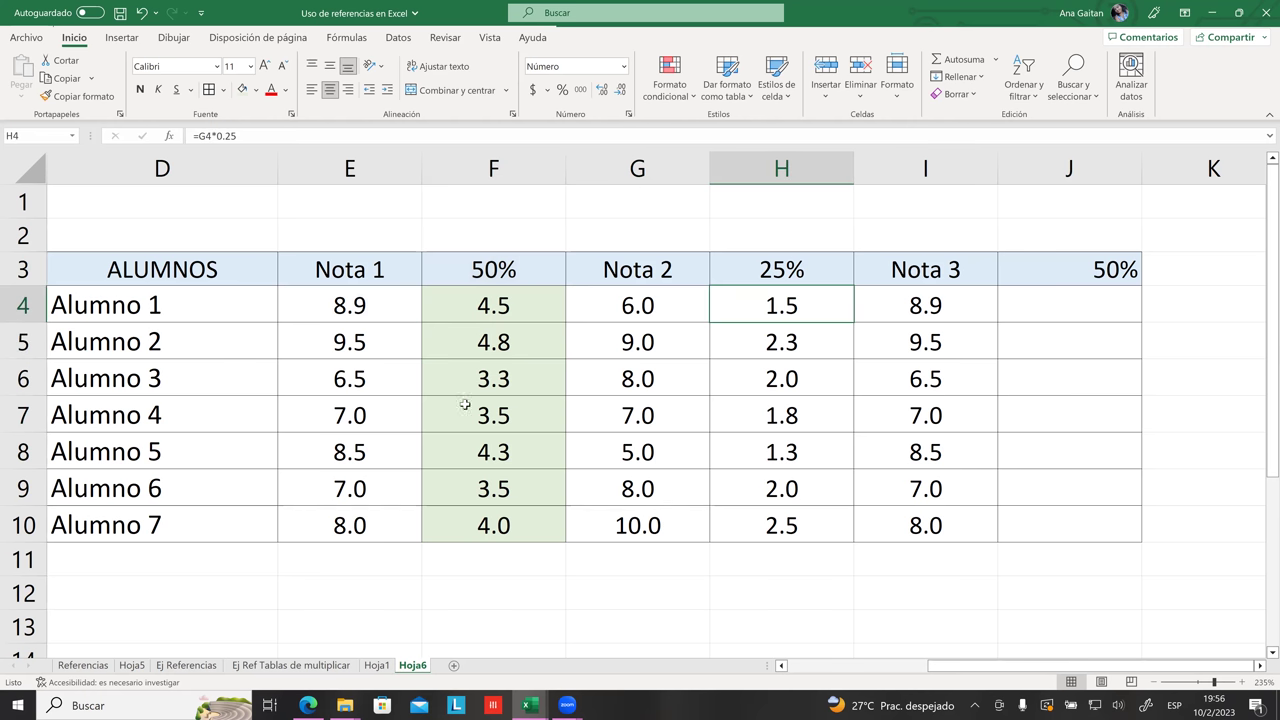
- Set the Nota 2 percentage header in H3 to 50%
left_click(770, 270)
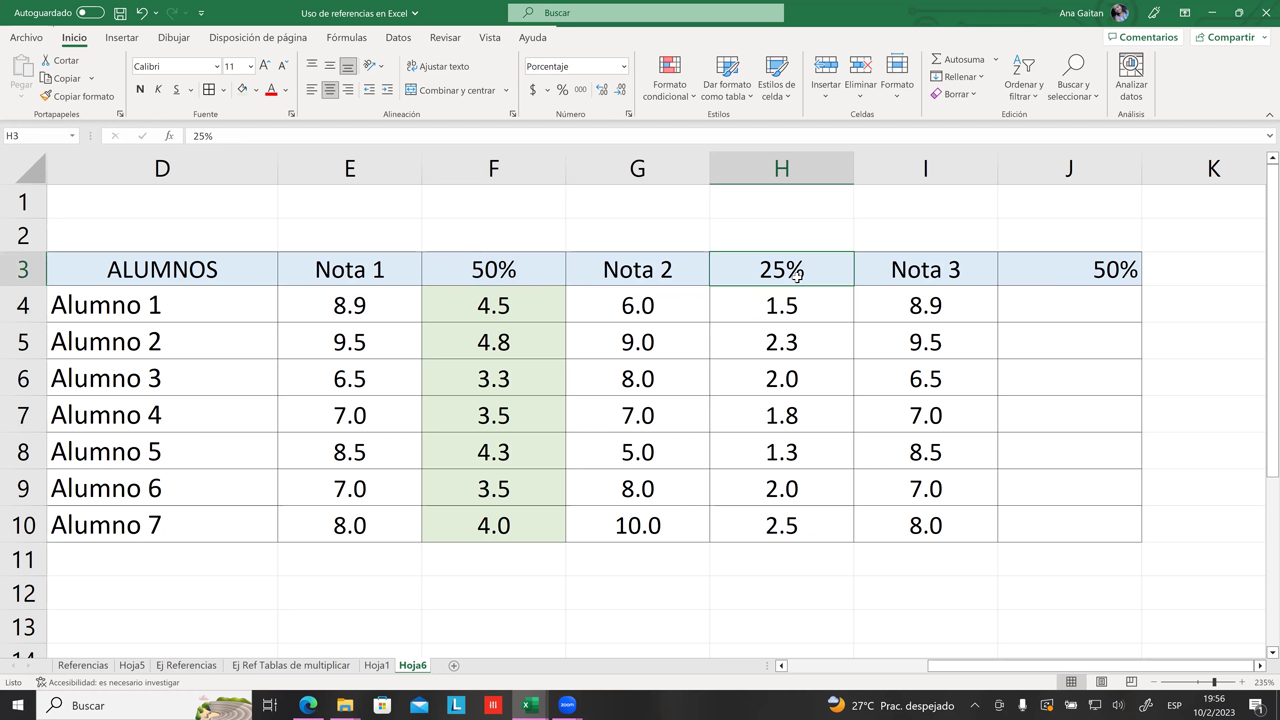
key("BackSpace")
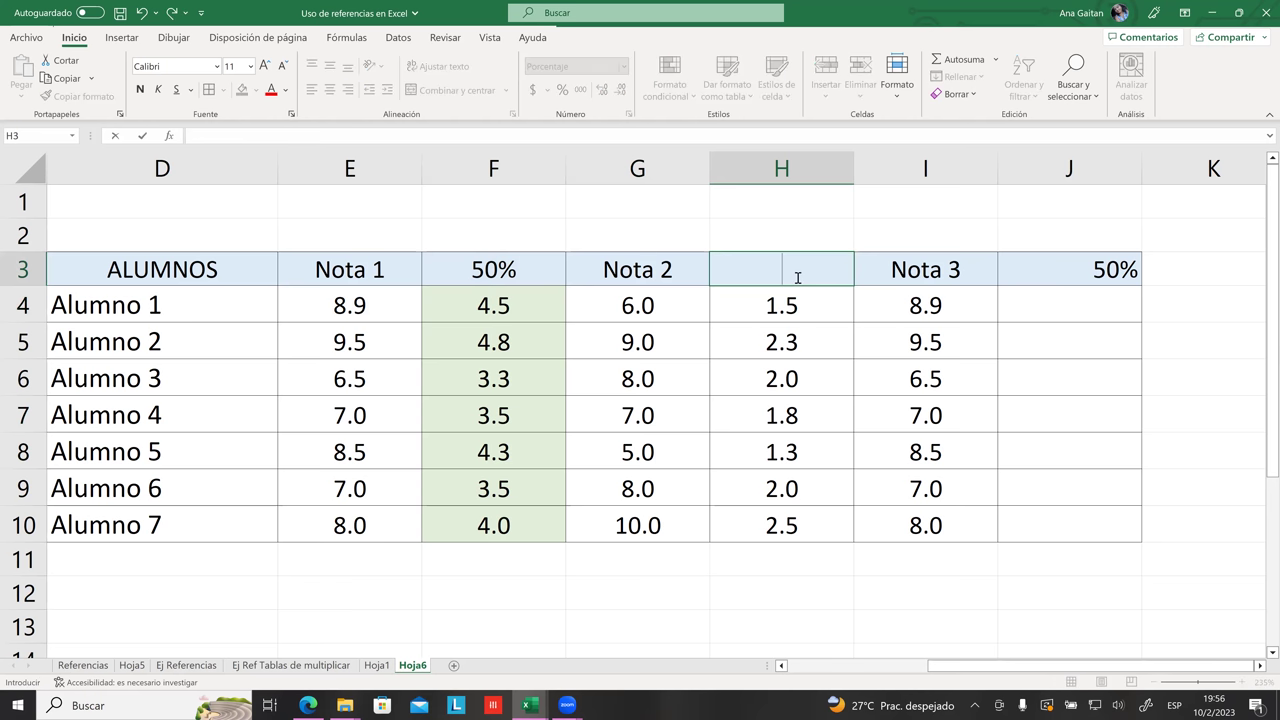
type("50%")
key("Return")
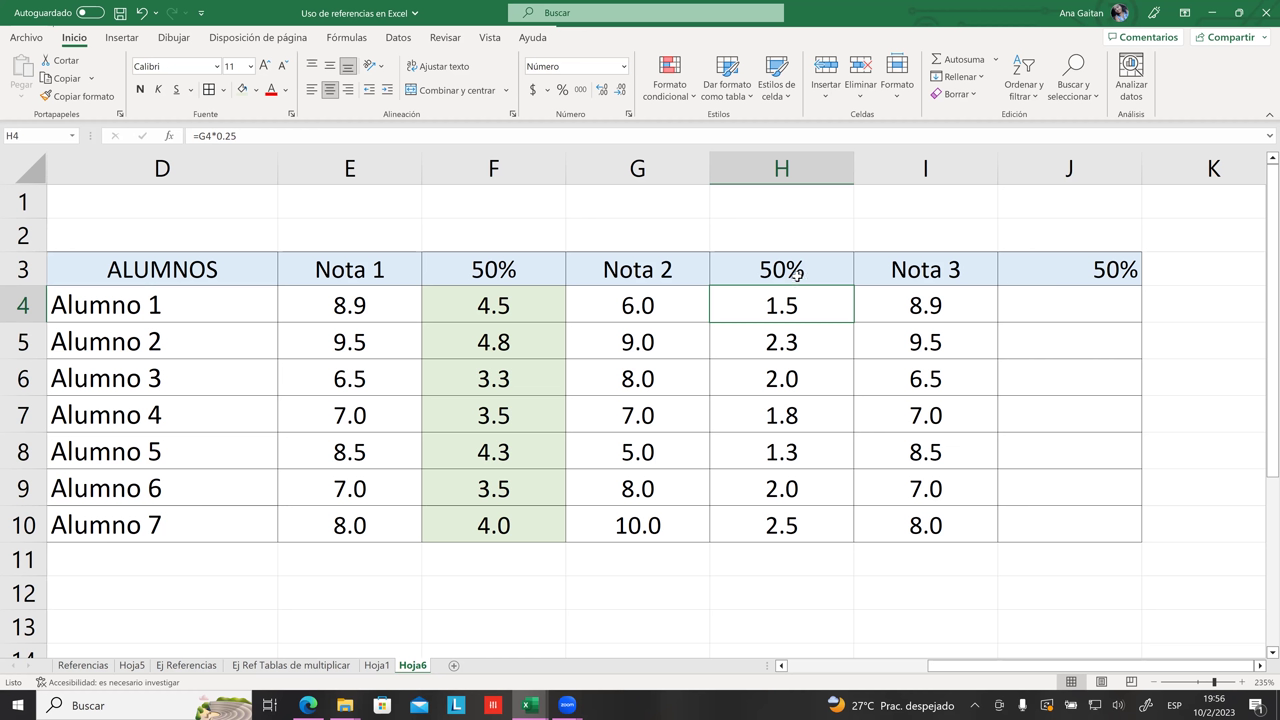
- Replace the formula in H4 with =G4*H3, multiplying Alumno 1's Nota 2 by the percentage header
left_click(796, 273)
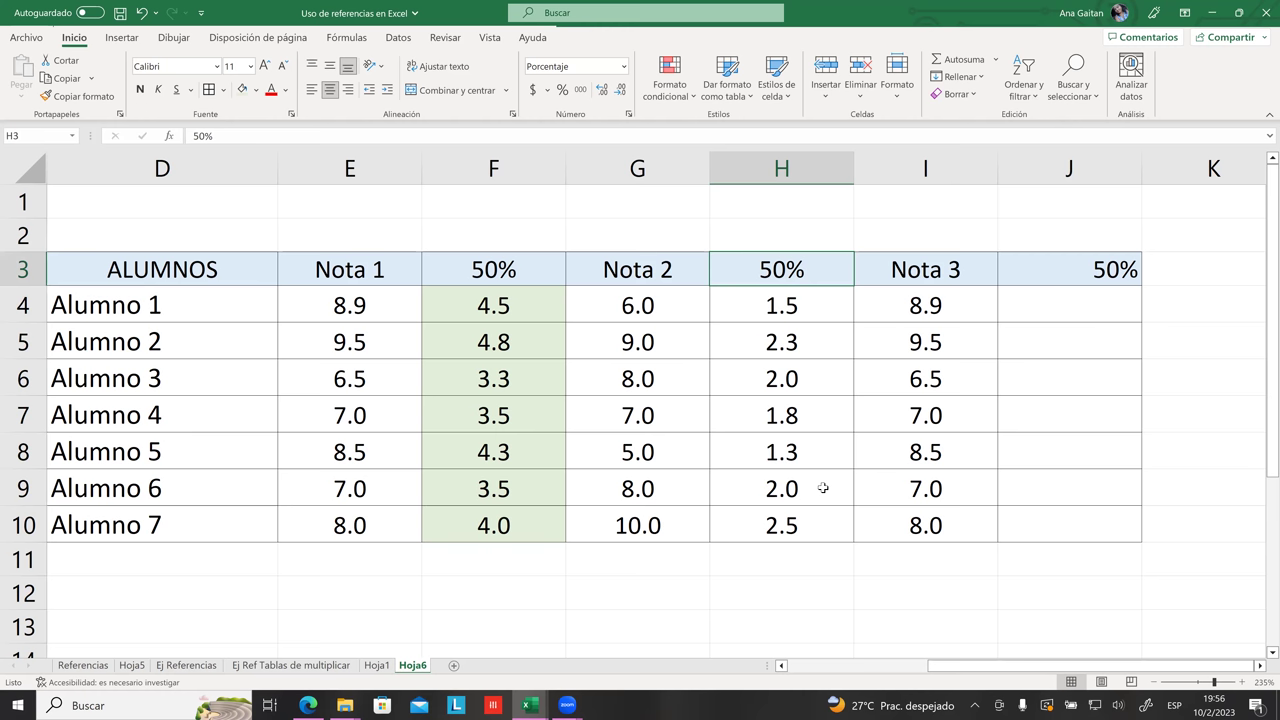
left_click(787, 302)
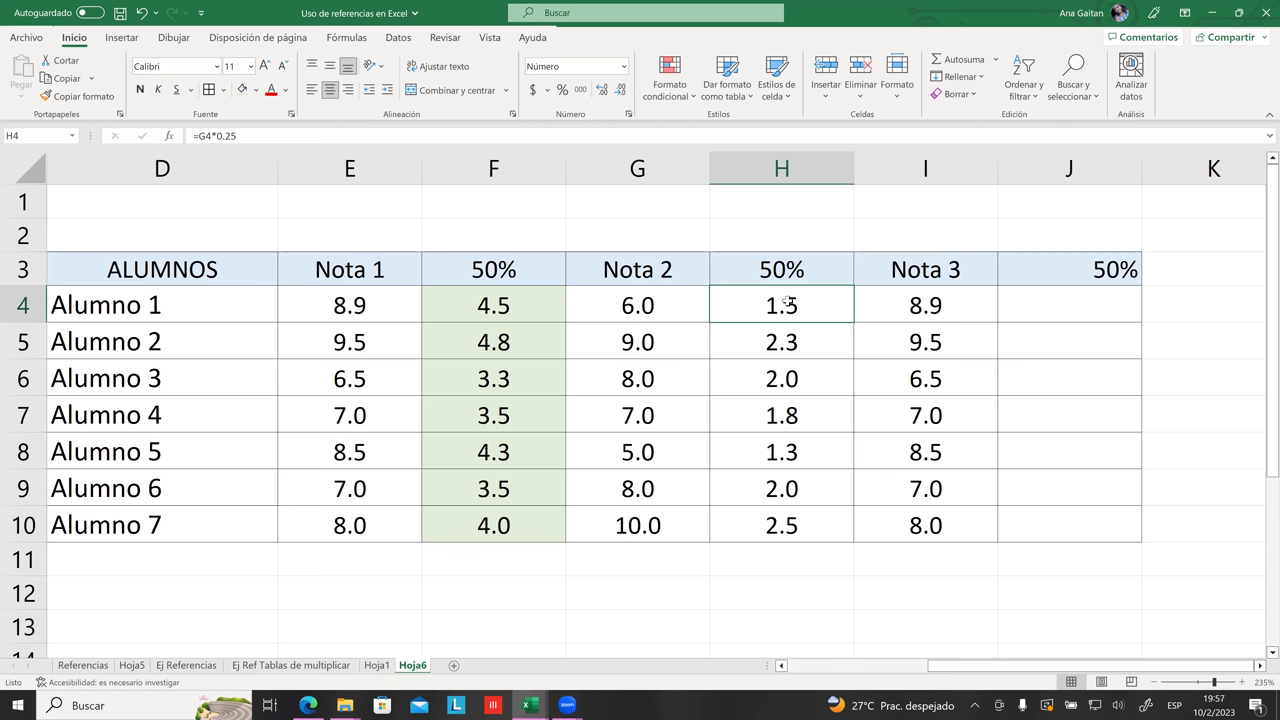
type("=")
left_click(636, 308)
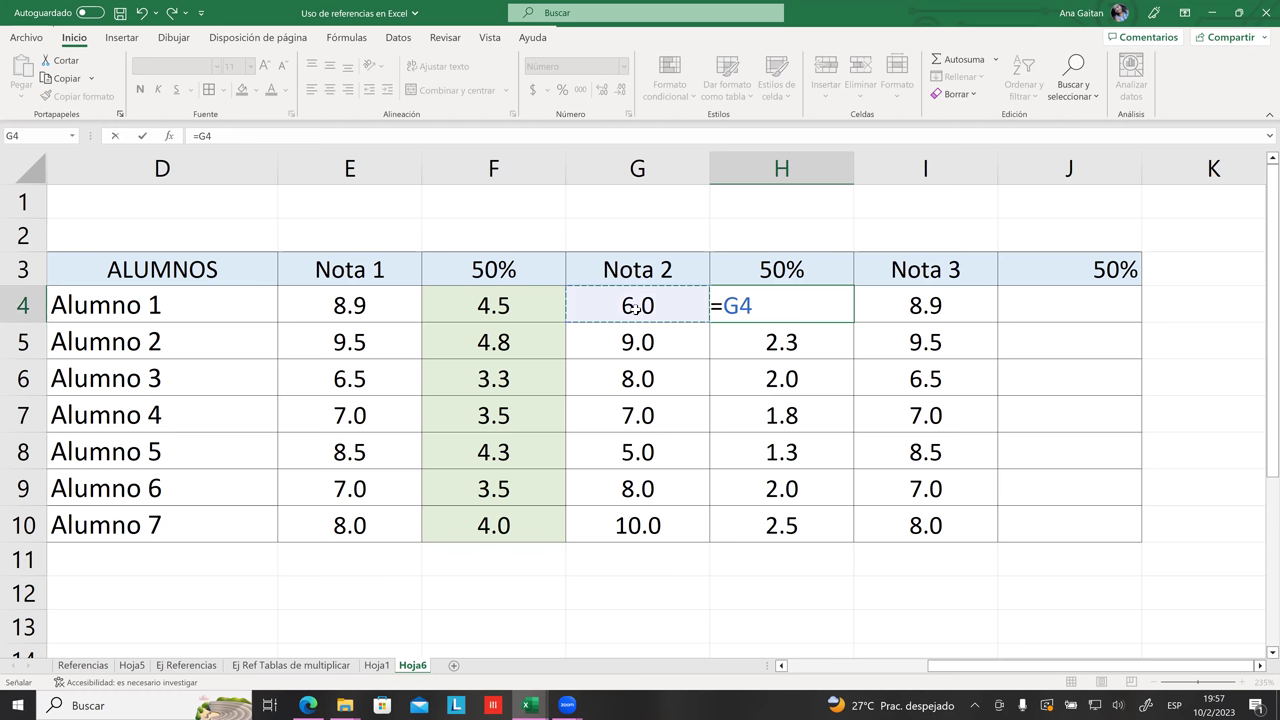
type("*")
left_click(781, 268)
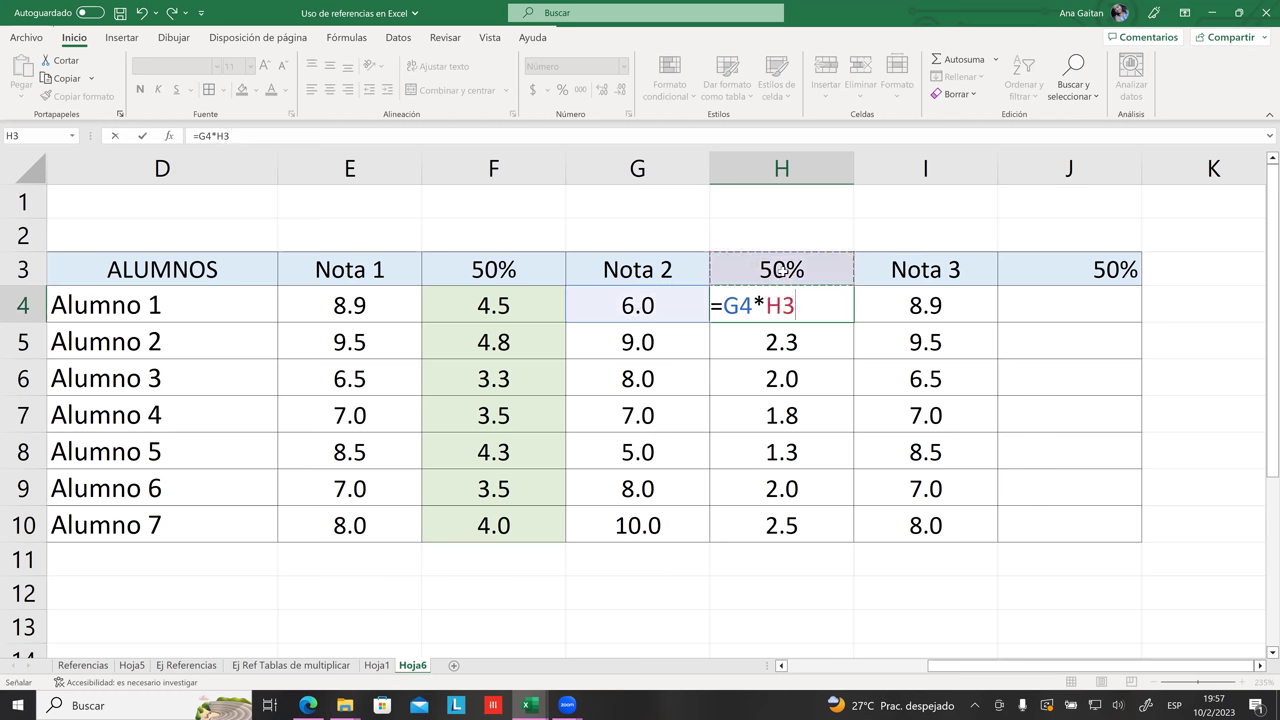
key("Return")
- Copy H4's relative-reference formula down through H10 and examine the references in H5's copy
left_click(805, 300)
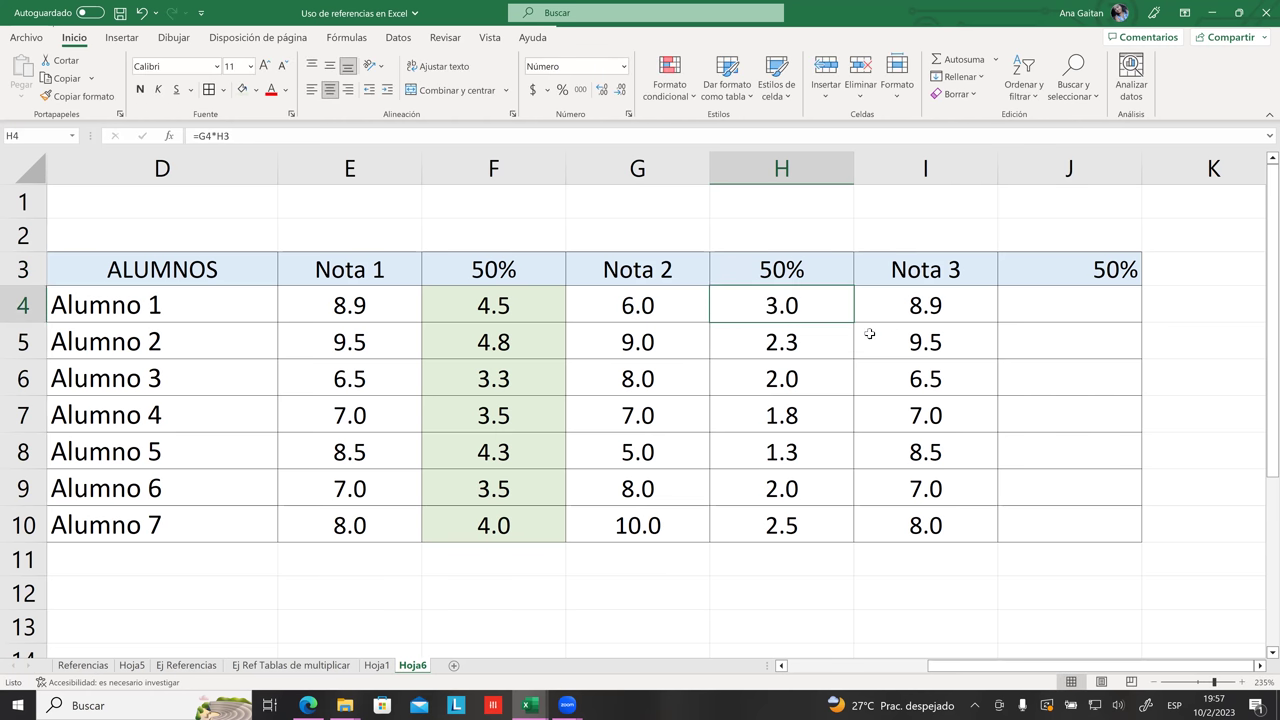
left_click_drag(848, 320, 834, 523)
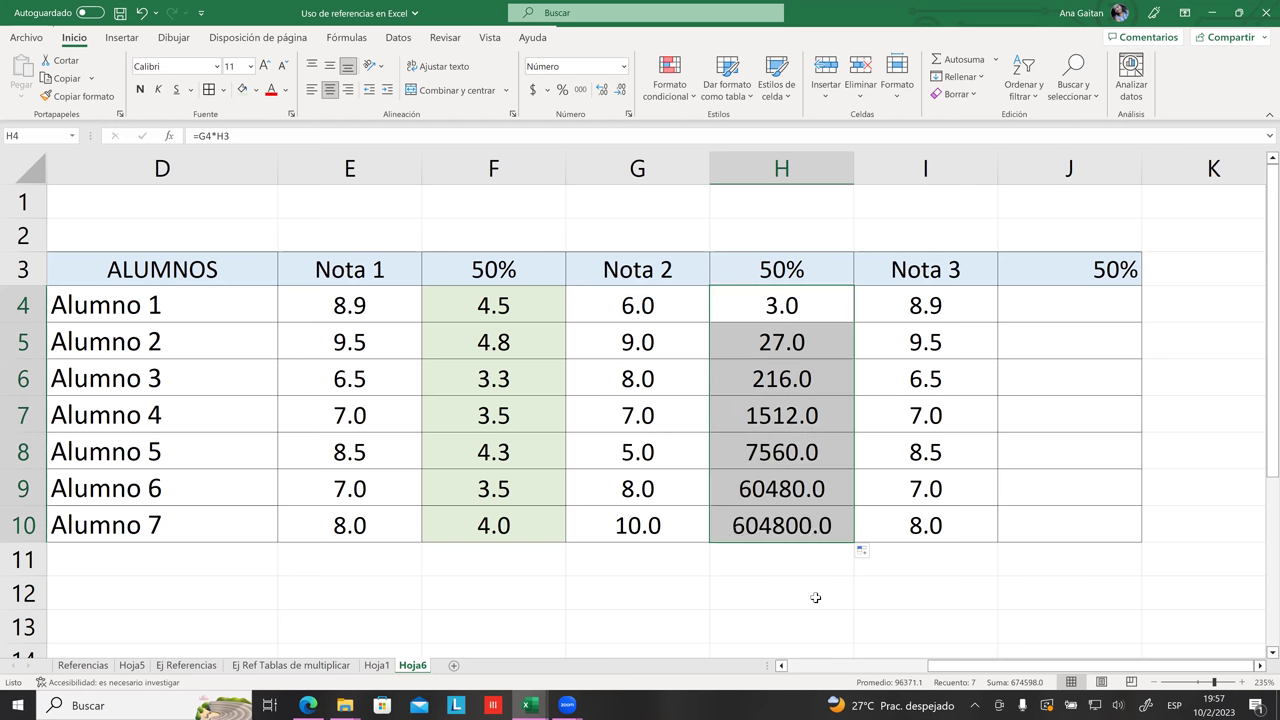
left_click(780, 581)
left_click(781, 525)
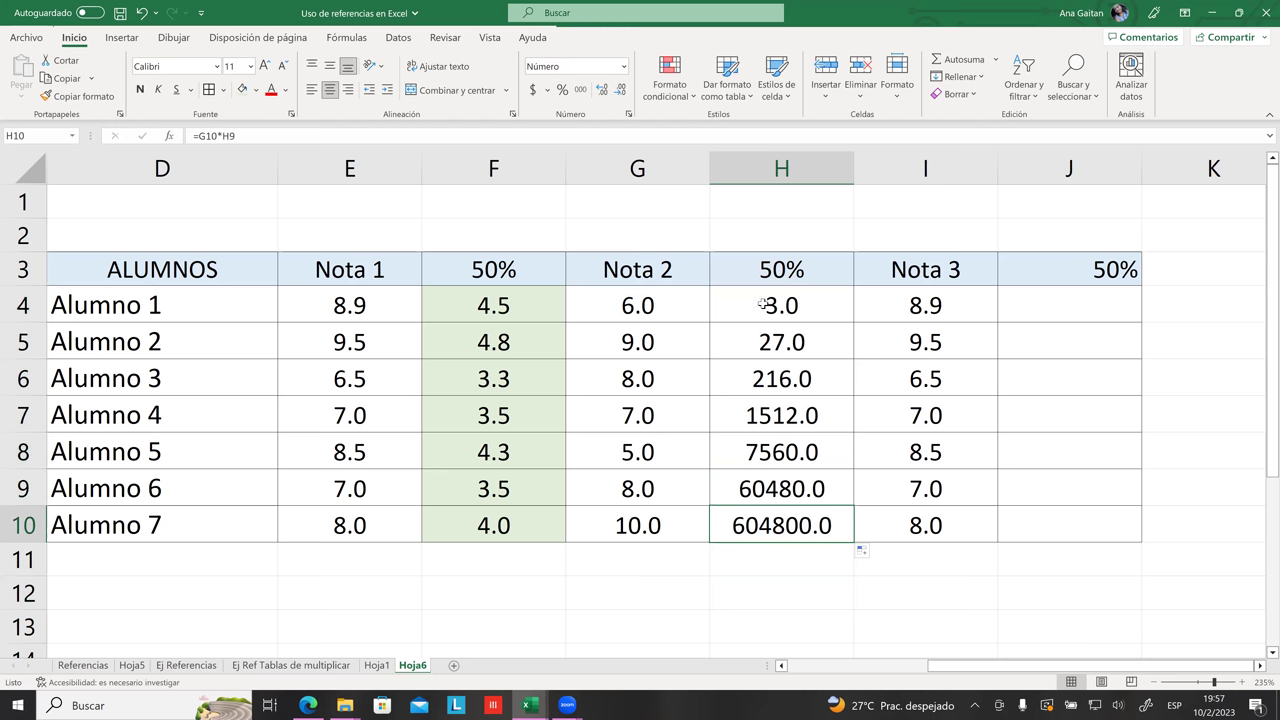
double_click(768, 336)
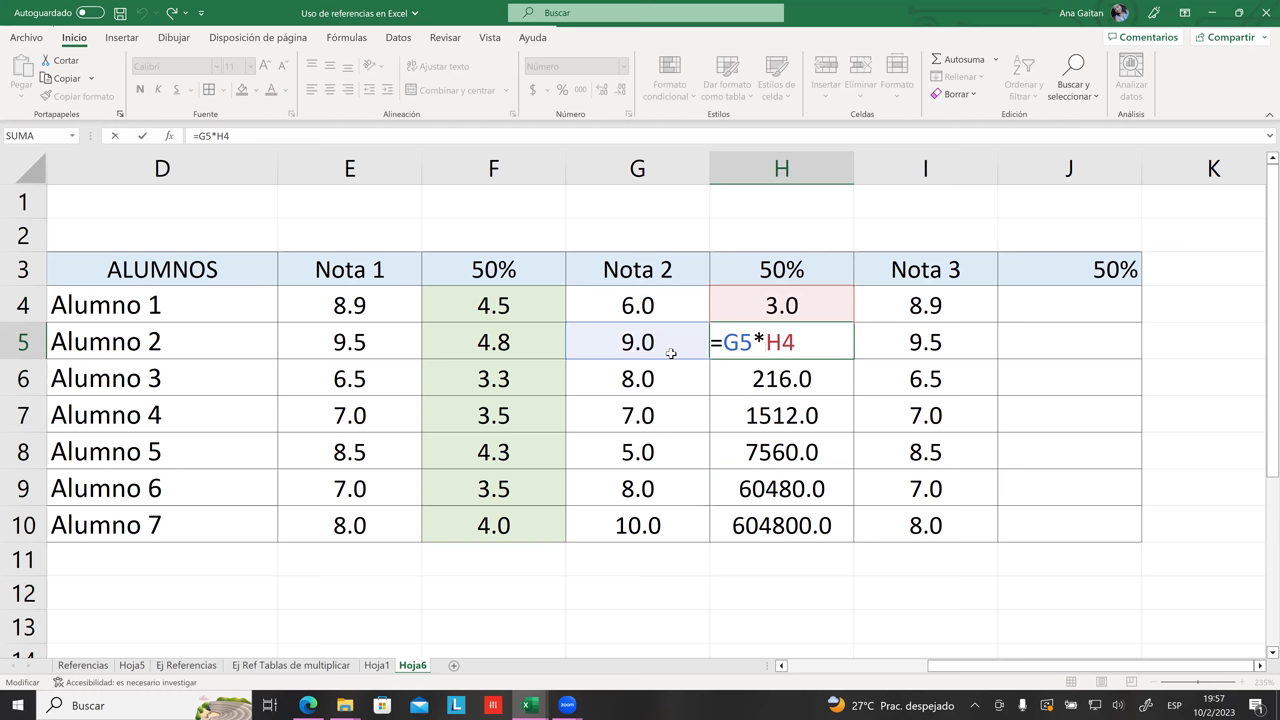
key("Return")
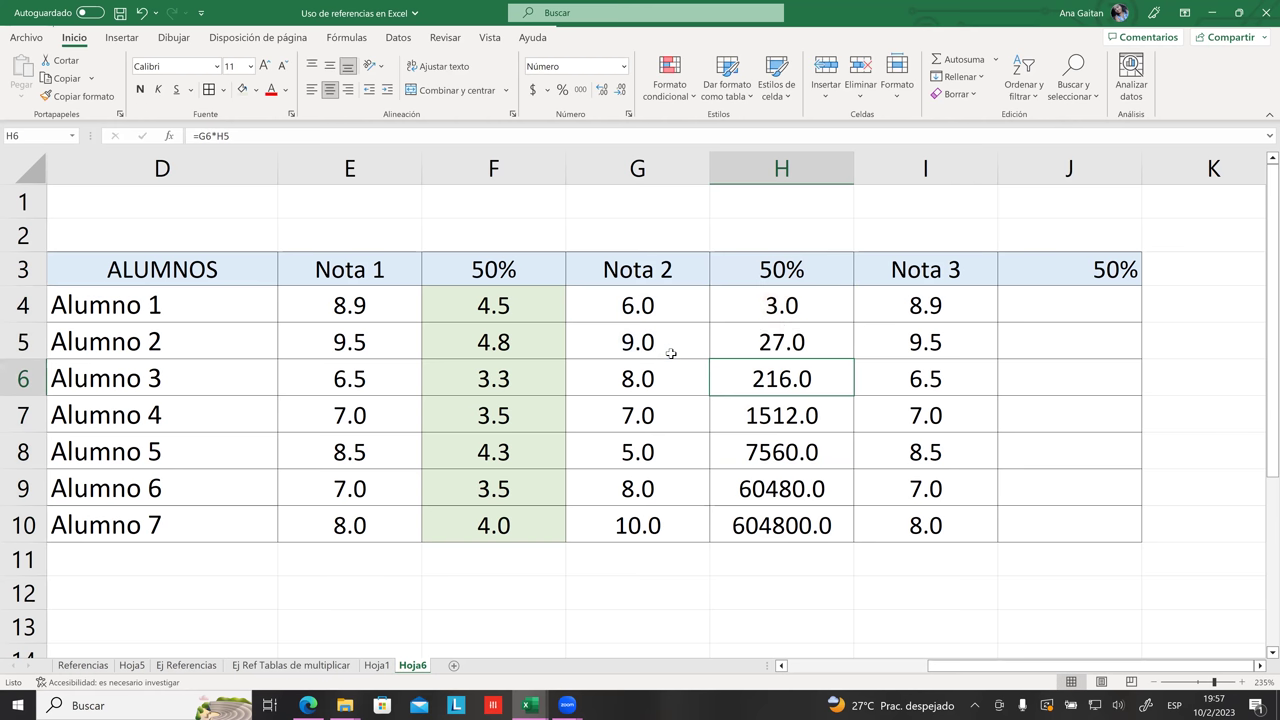
- Undo the last fill and clear the formulas from H4 through H10
key("ctrl+z")
key("ctrl+z")
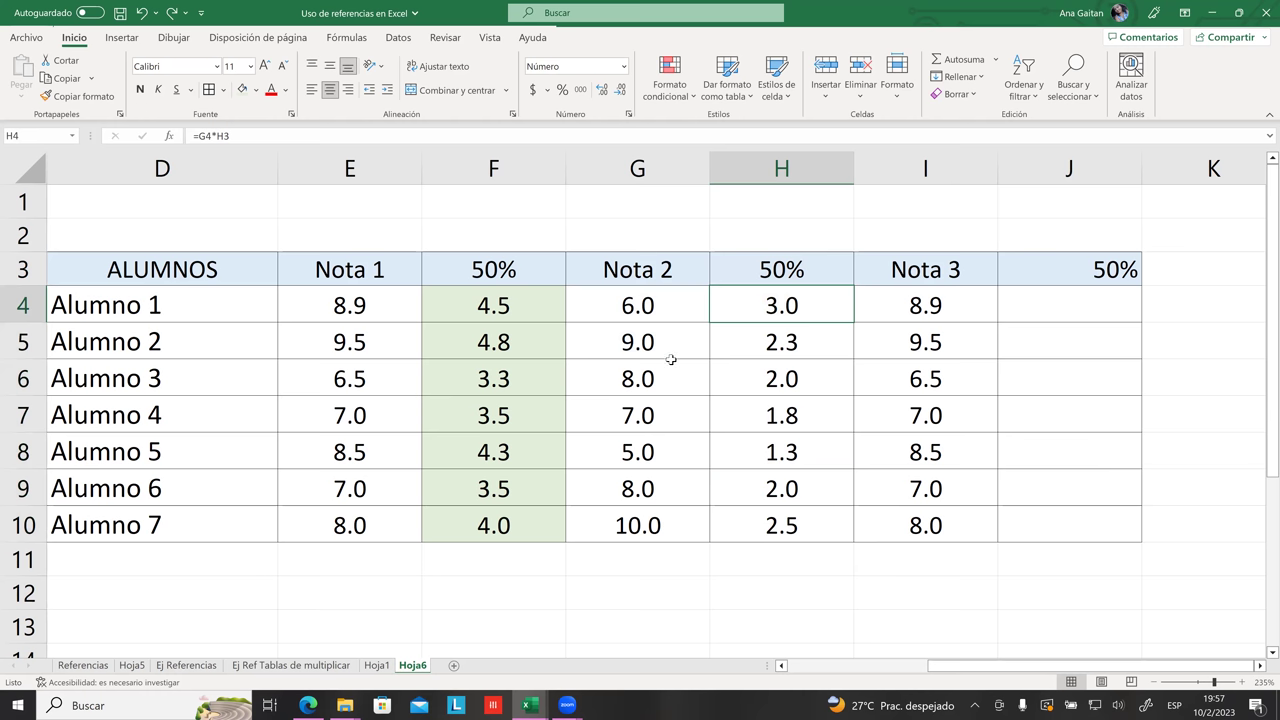
left_click(818, 330)
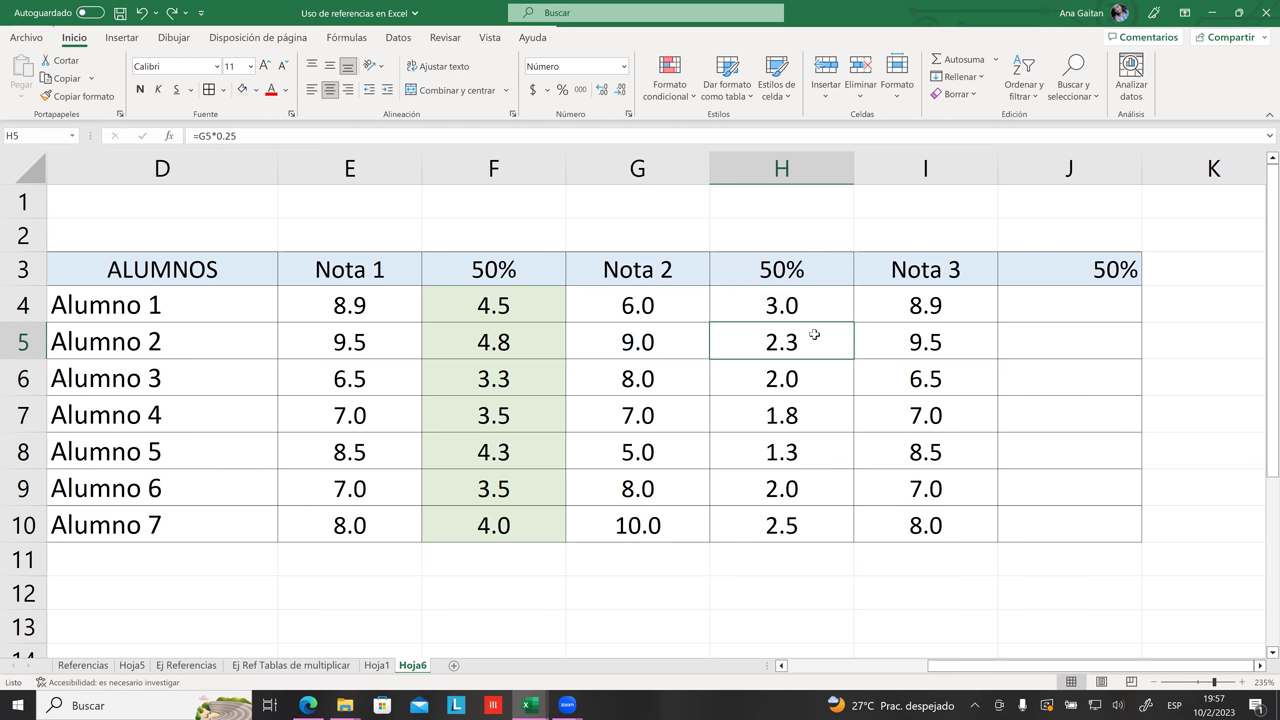
left_click(800, 296)
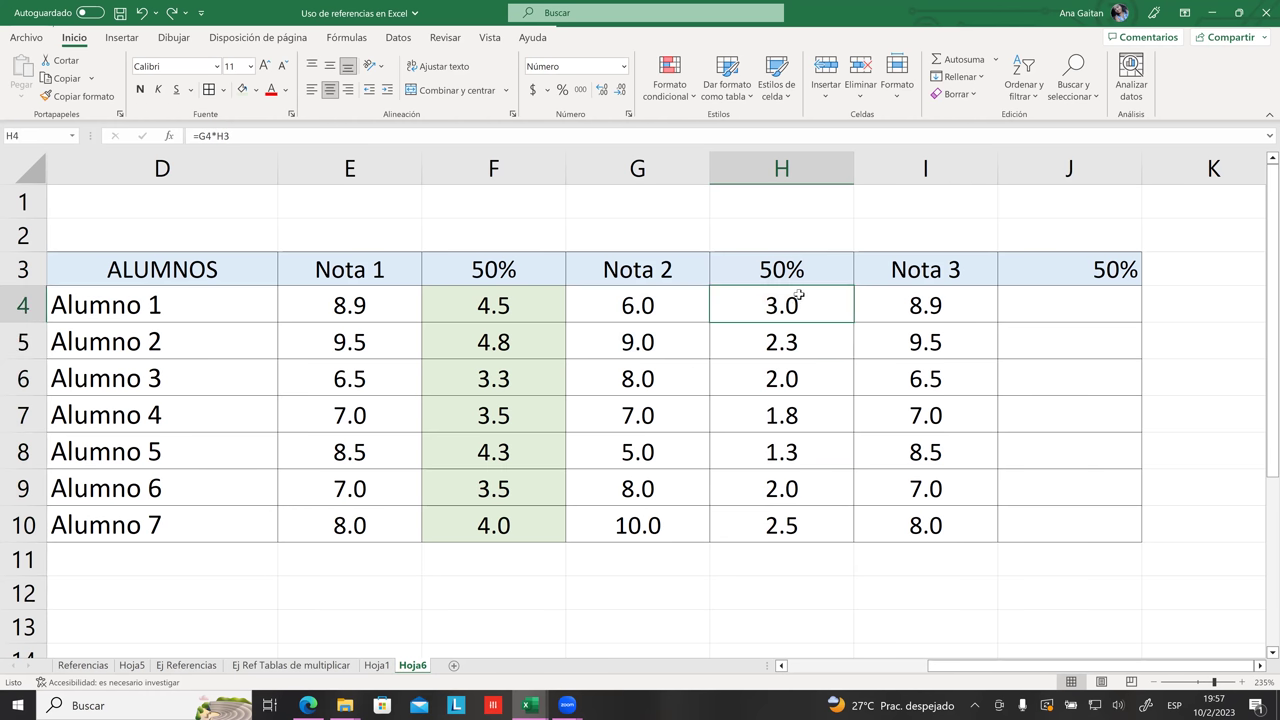
left_click_drag(800, 300, 797, 525)
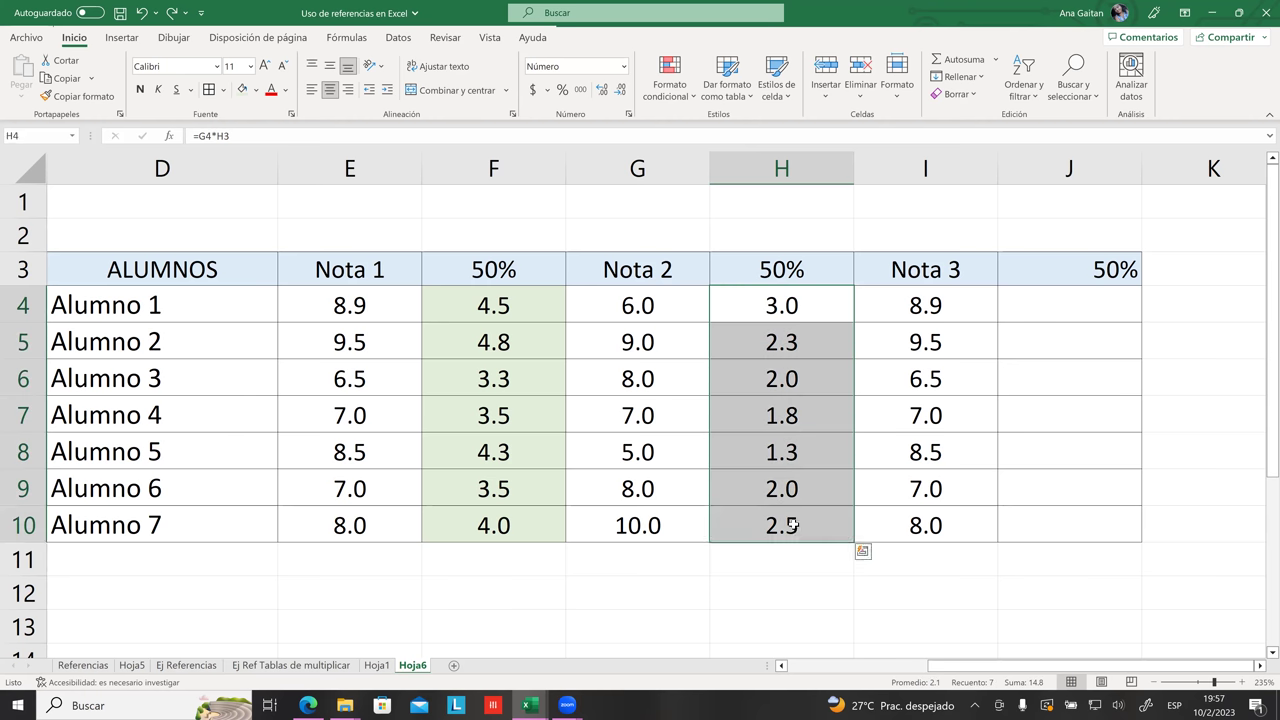
key("Delete")
left_click(805, 588)
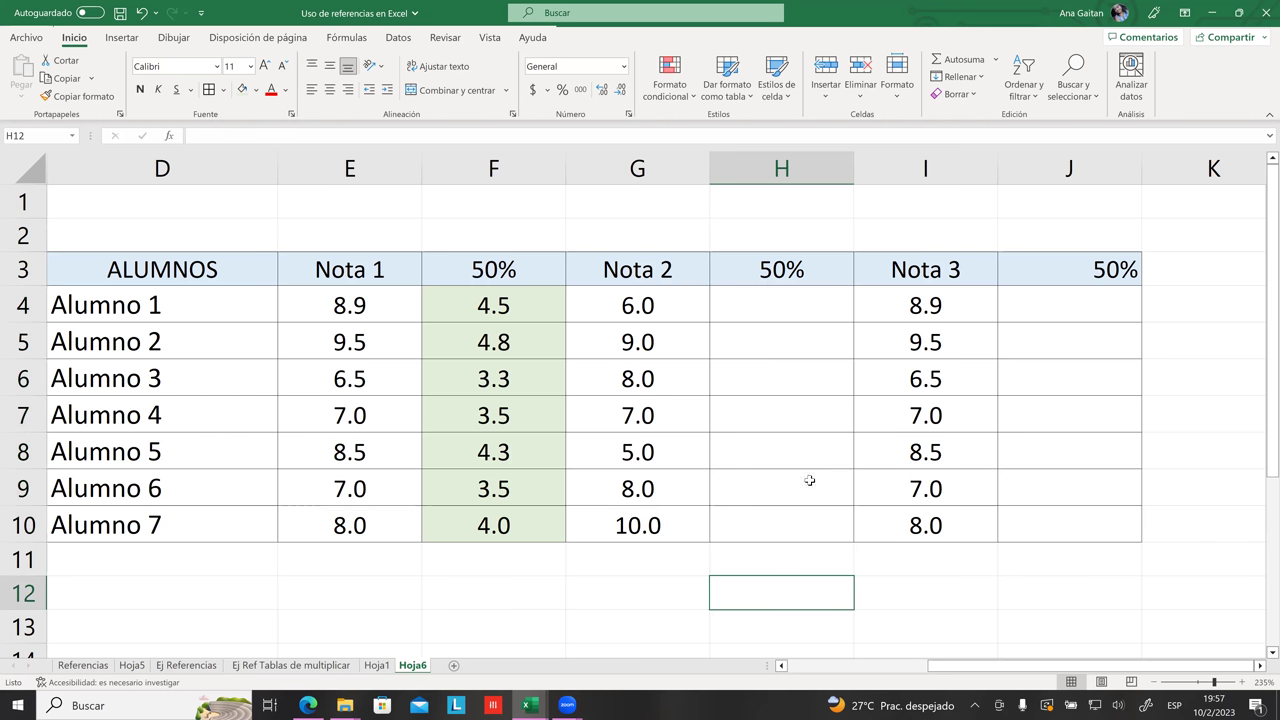
left_click(779, 313)
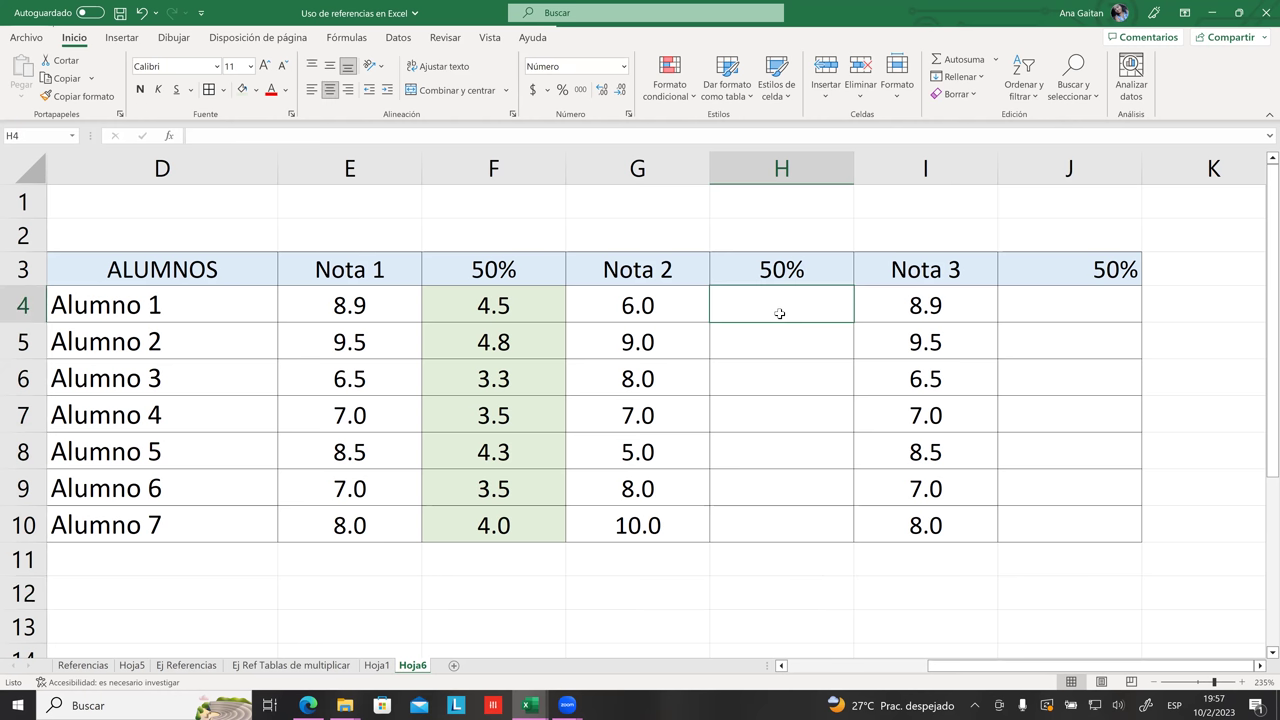
- Enter =G4*$H$3 in H4, multiplying Alumno 1's Nota 2 by the absolutely referenced percentage header
type("=")
left_click(632, 302)
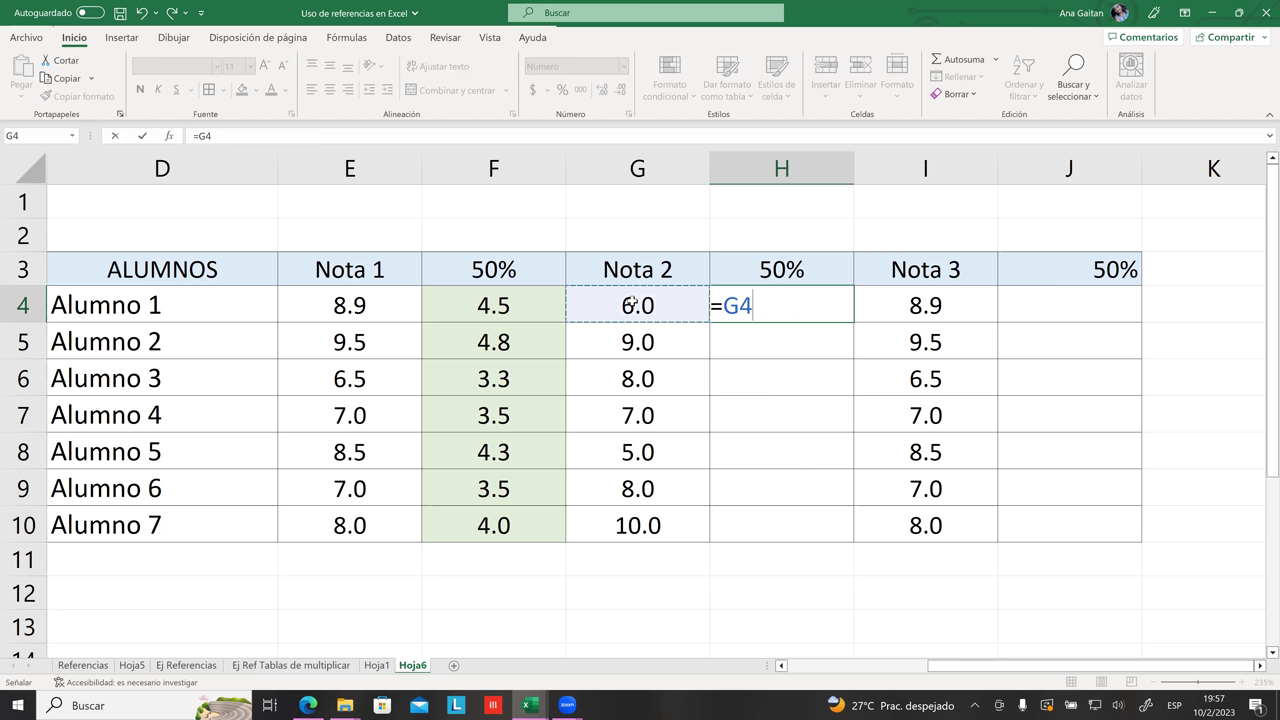
type("*$3")
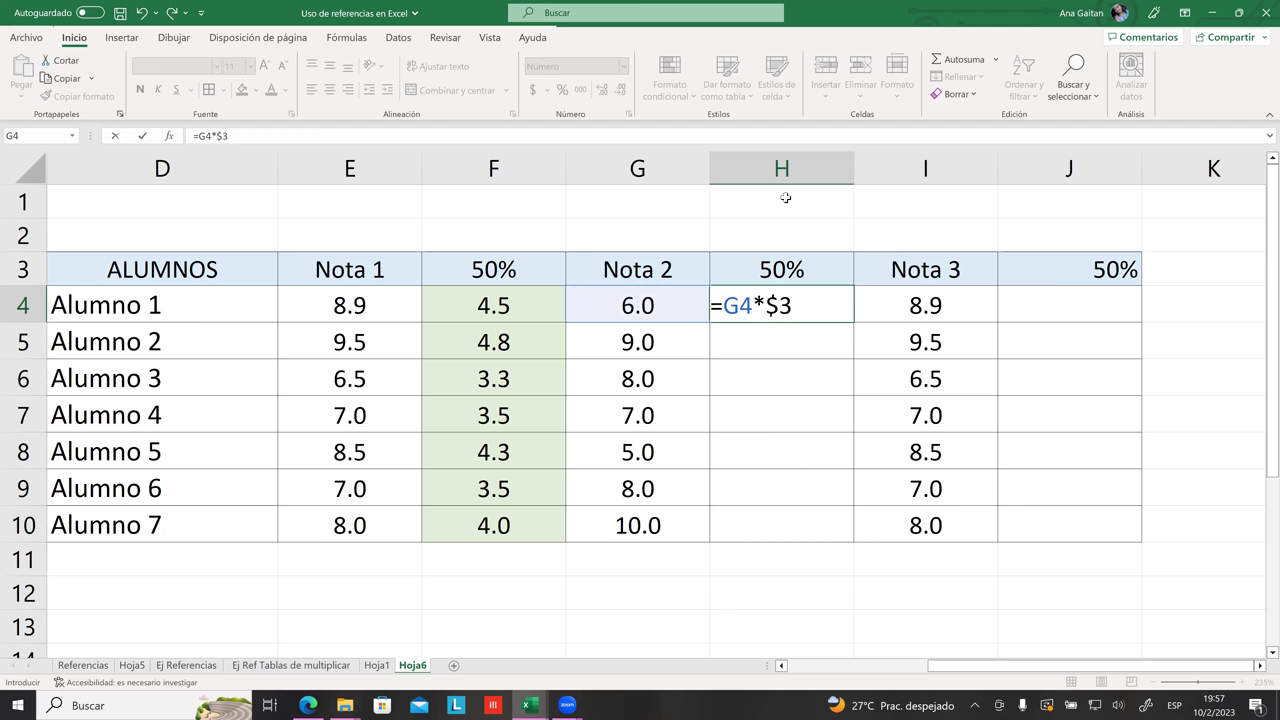
type("$")
key("BackSpace")
key("BackSpace")
key("BackSpace")
type("$h$3")
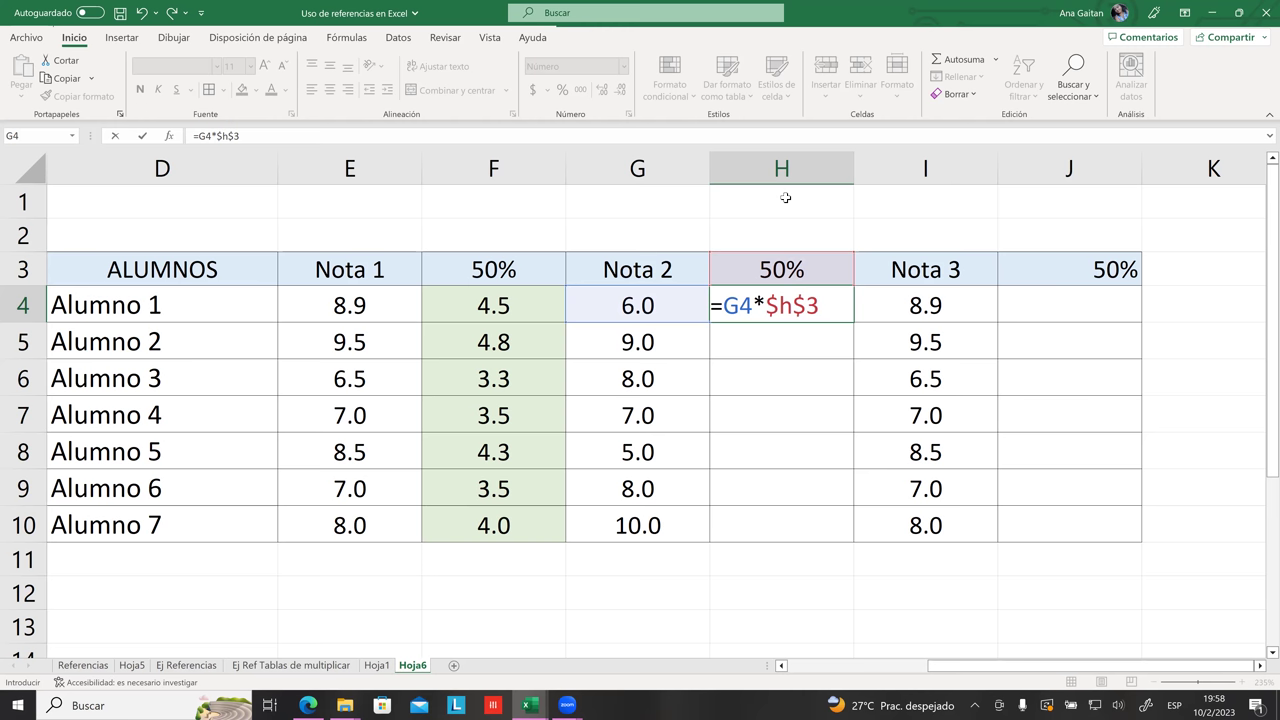
key("Return")
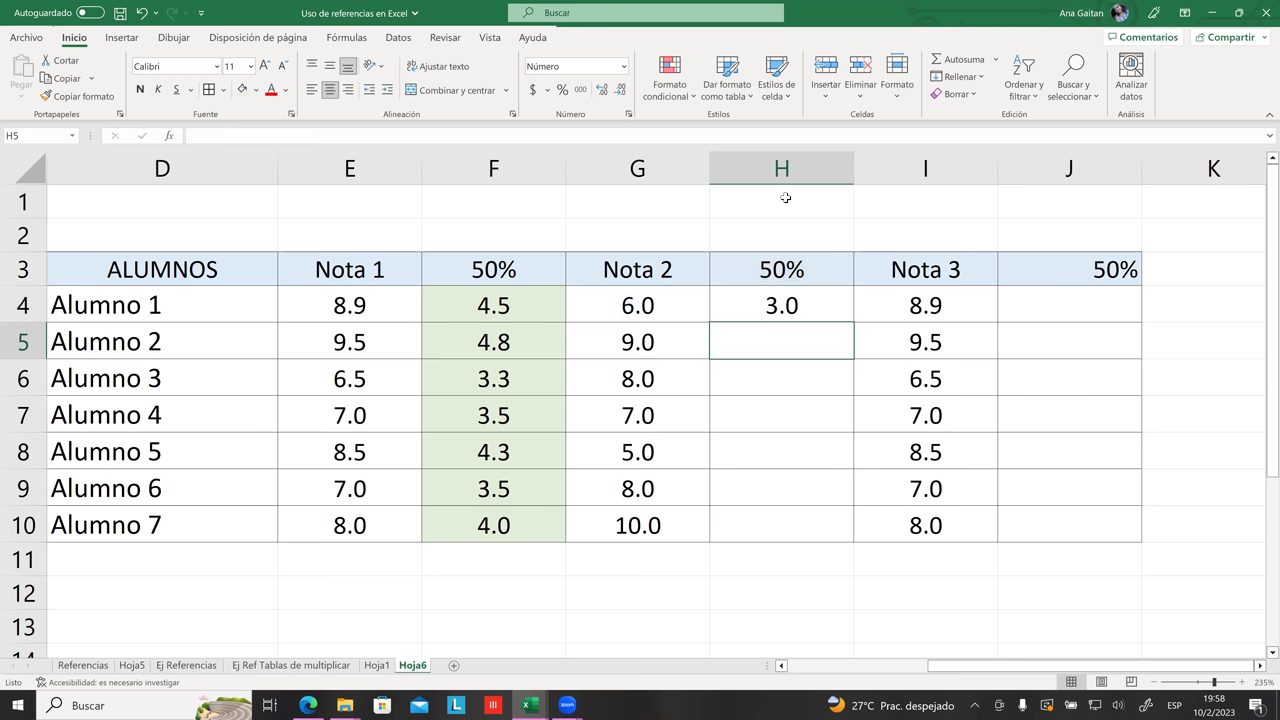
- Copy H4's absolute-reference formula down through H10 for the remaining students
left_click(786, 300)
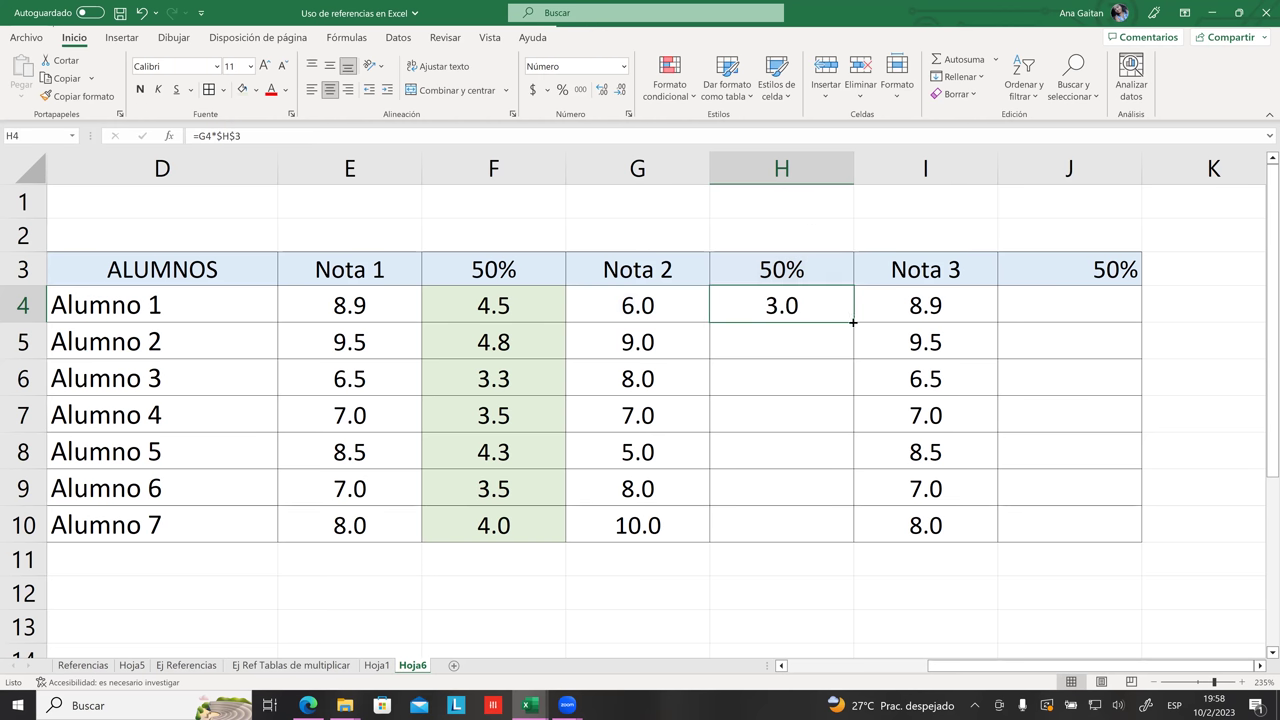
left_click_drag(854, 322, 857, 527)
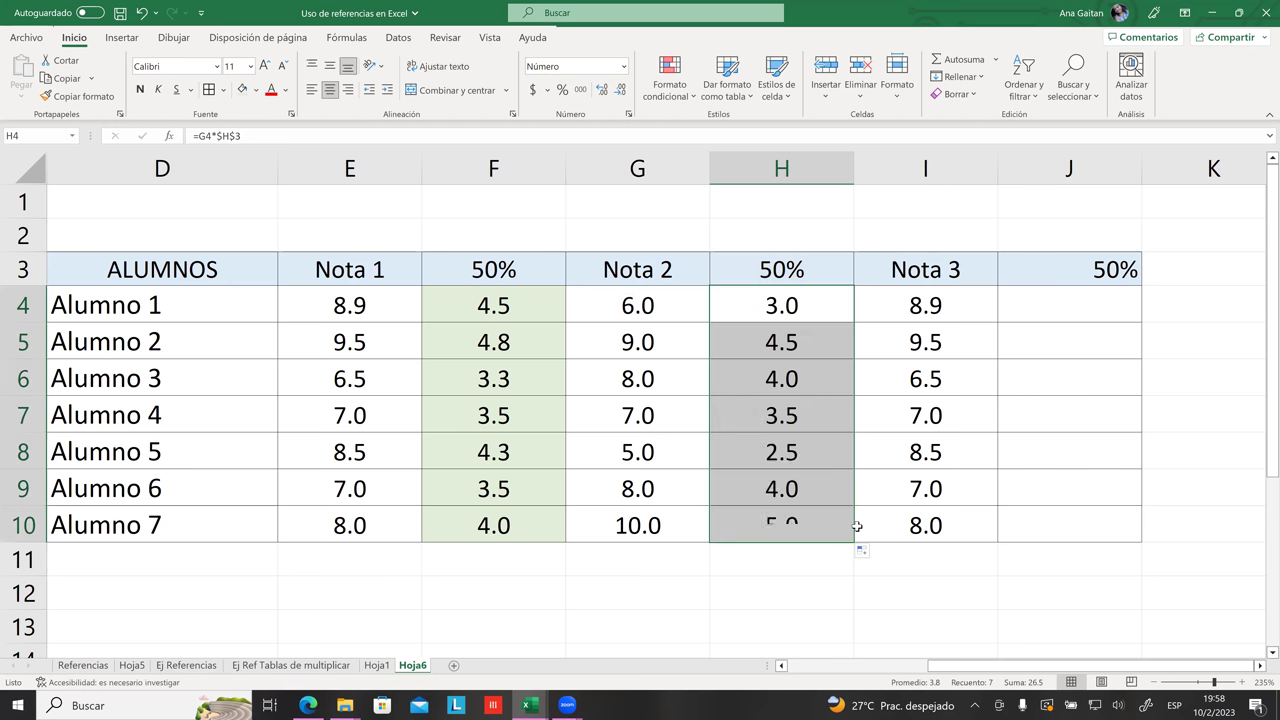
left_click(938, 462)
left_click(1052, 490)
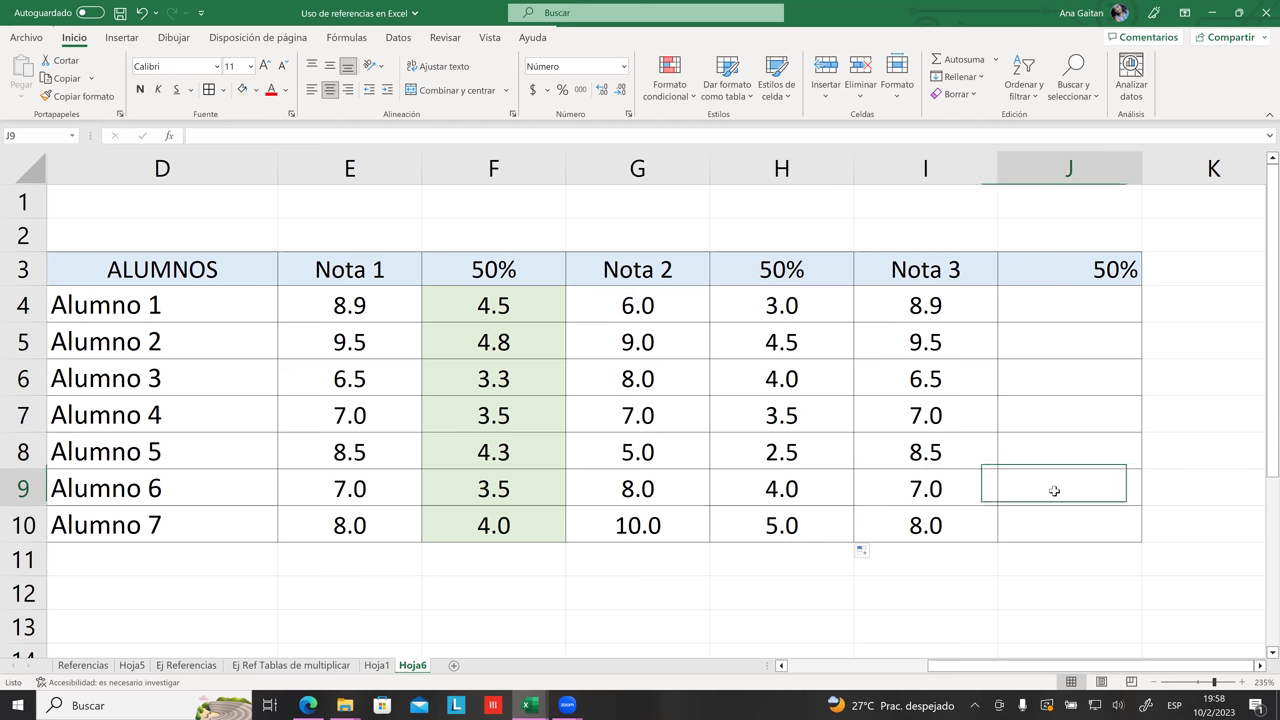
left_click(969, 491)
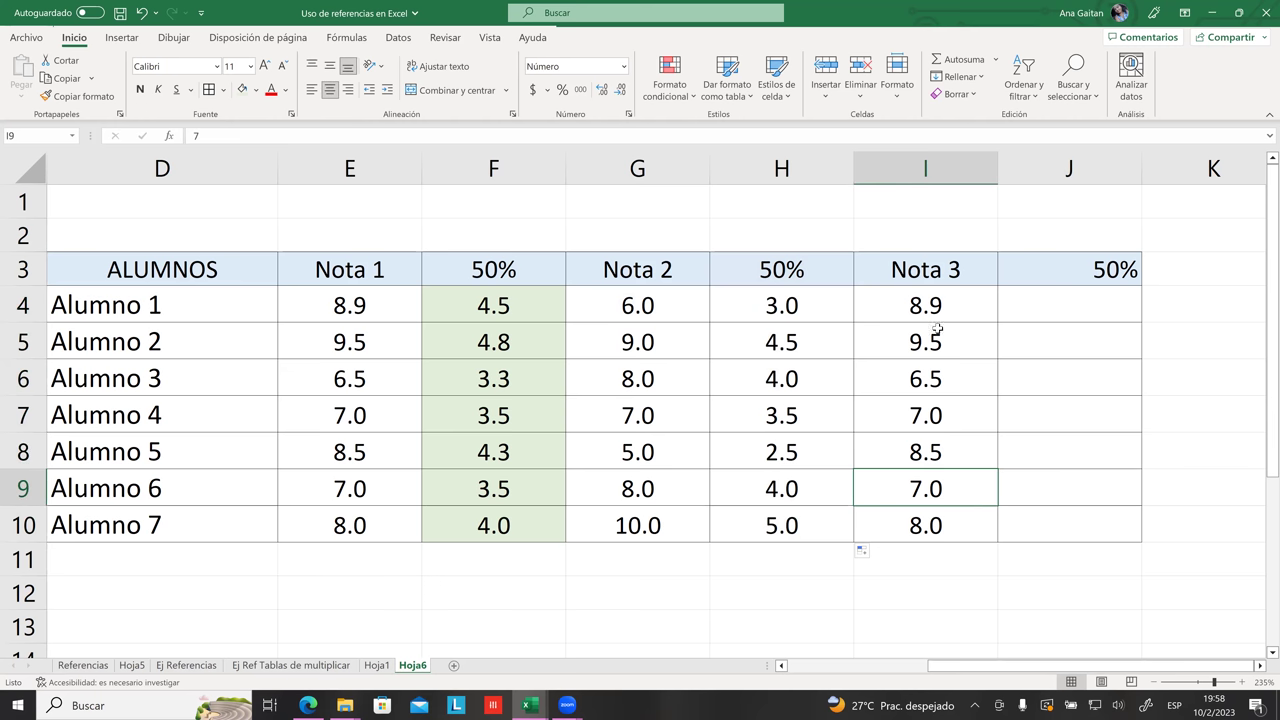
left_click(1068, 275)
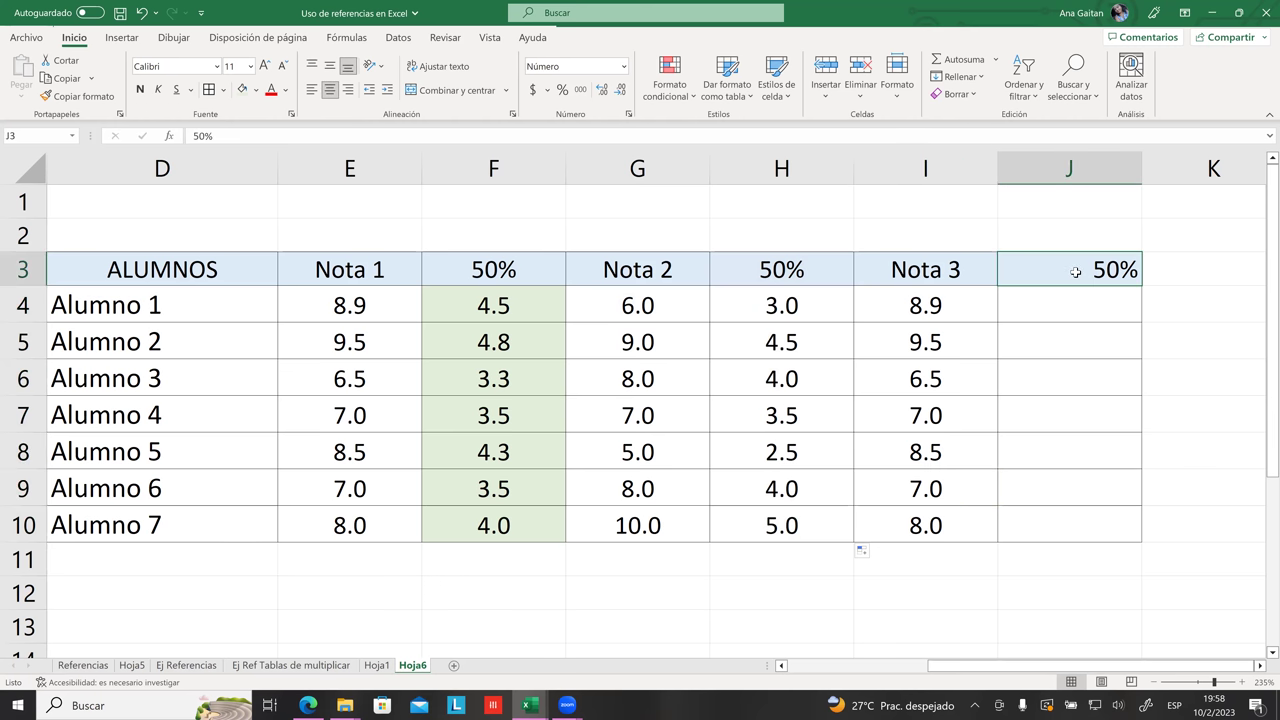
left_click(1083, 309)
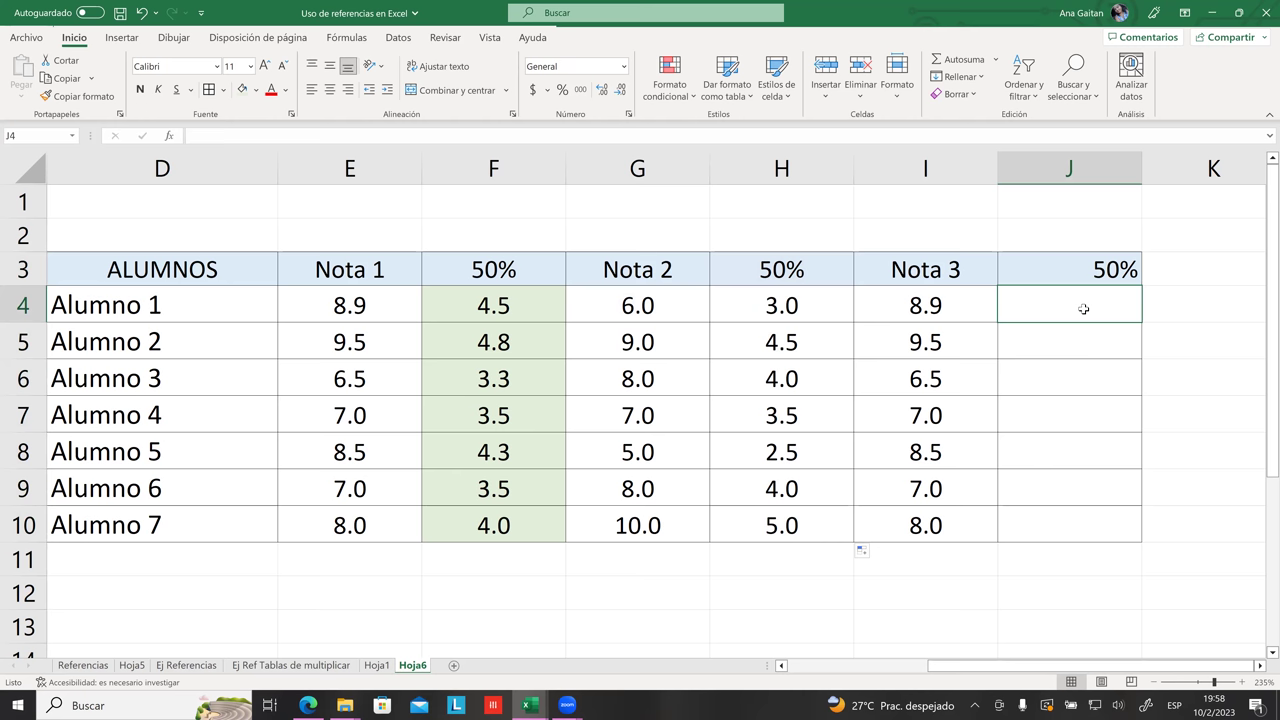
left_click(1087, 363)
left_click(1086, 385)
left_click(1084, 415)
left_click(1085, 450)
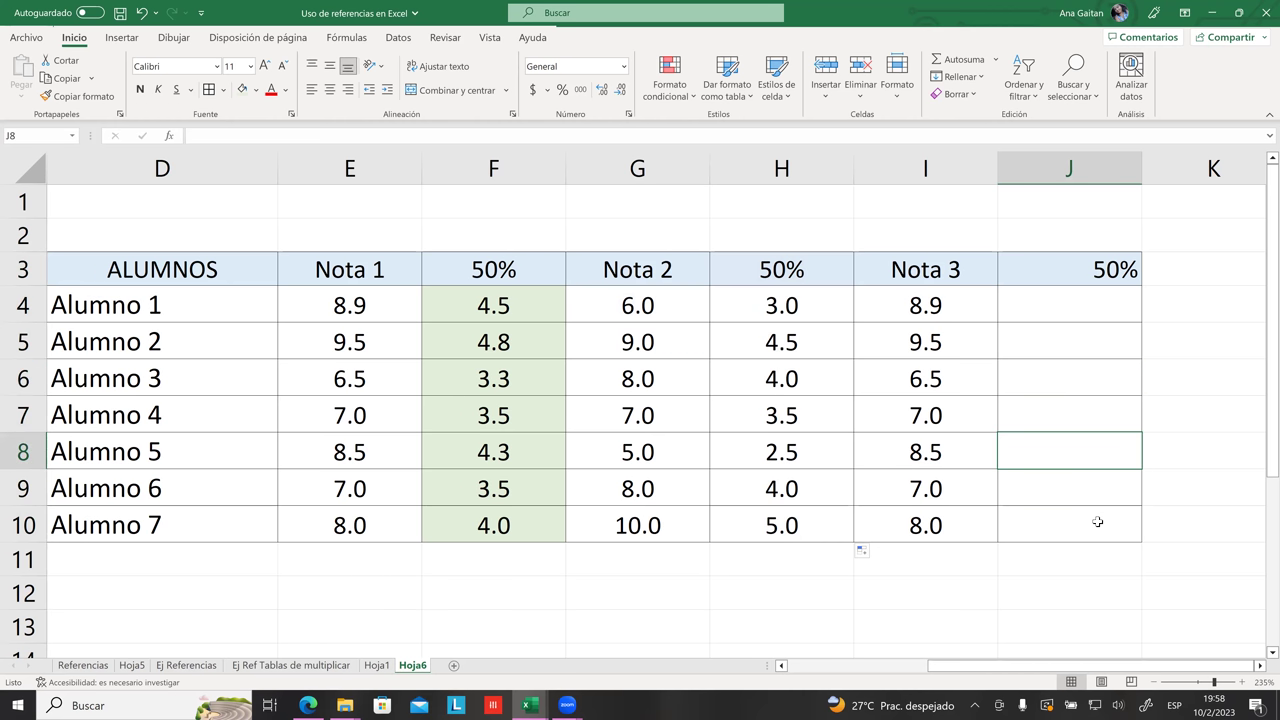
left_click(1097, 522)
left_click(1097, 495)
left_click(1095, 460)
left_click(1092, 424)
left_click(1071, 377)
left_click(1068, 345)
left_click(1066, 316)
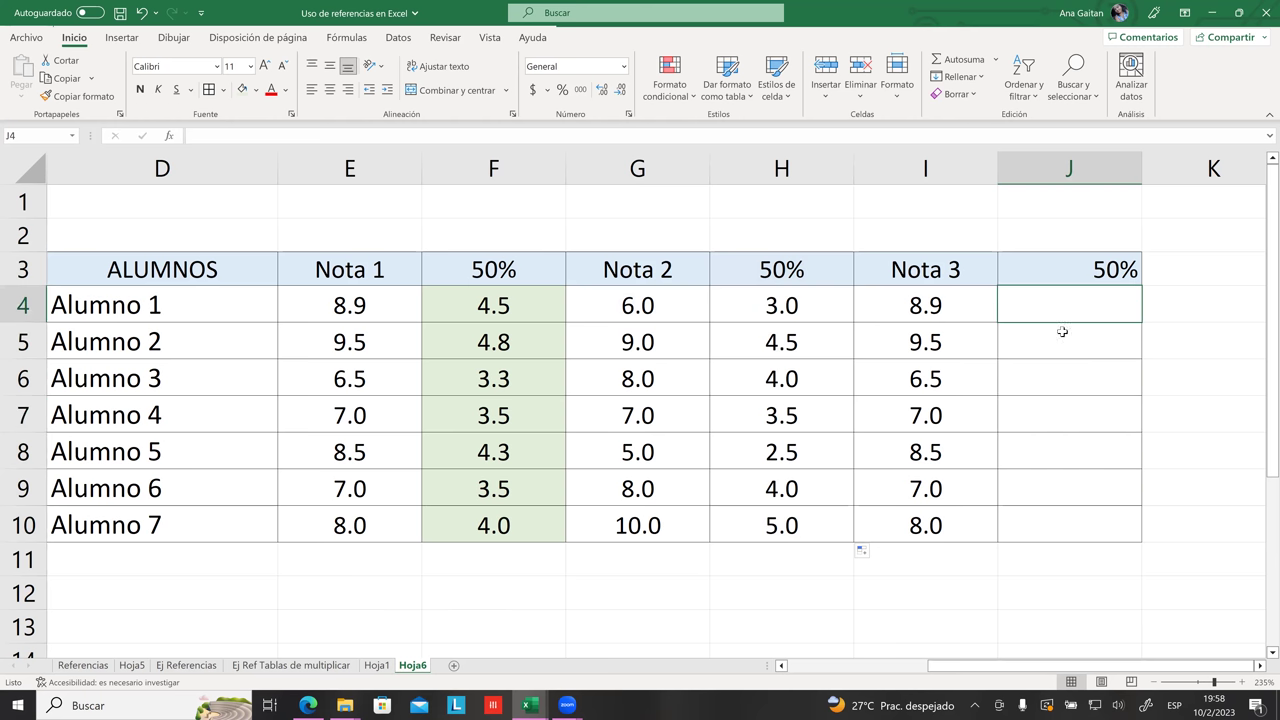
left_click(1064, 340)
left_click(1071, 372)
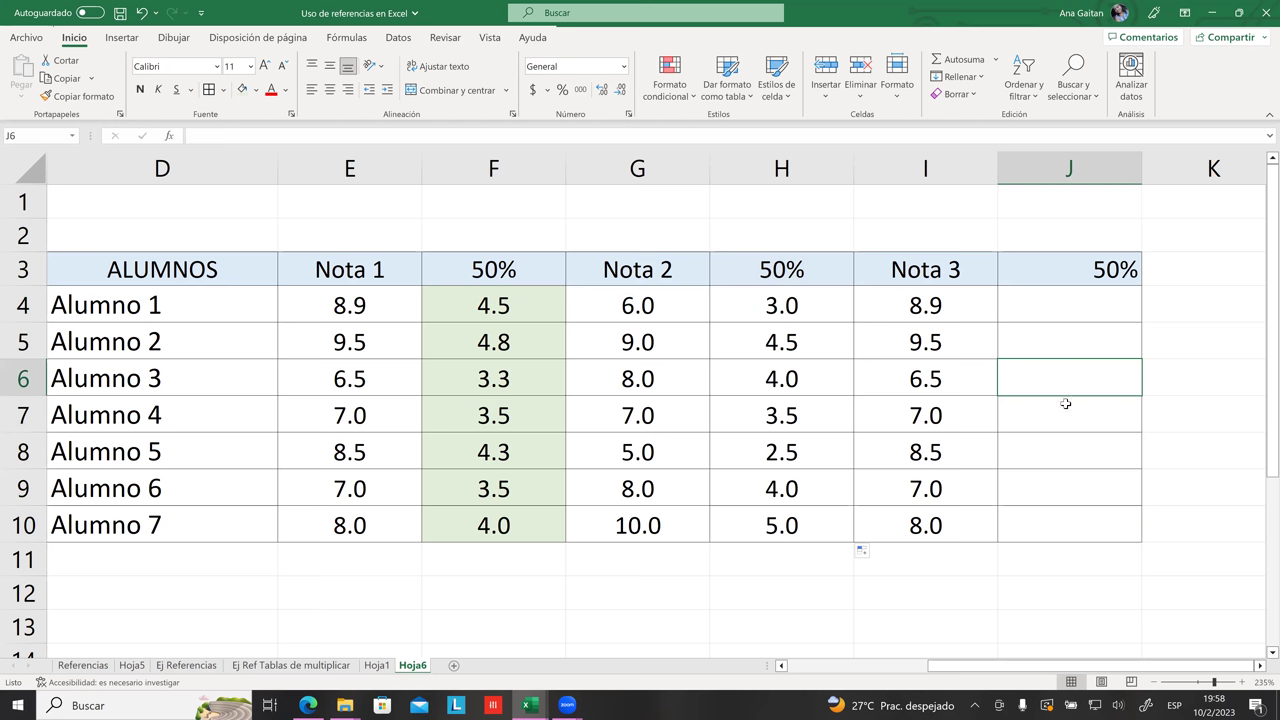
left_click(1068, 420)
left_click(1076, 455)
left_click(1073, 496)
left_click(1083, 525)
left_click(1080, 491)
left_click(1078, 447)
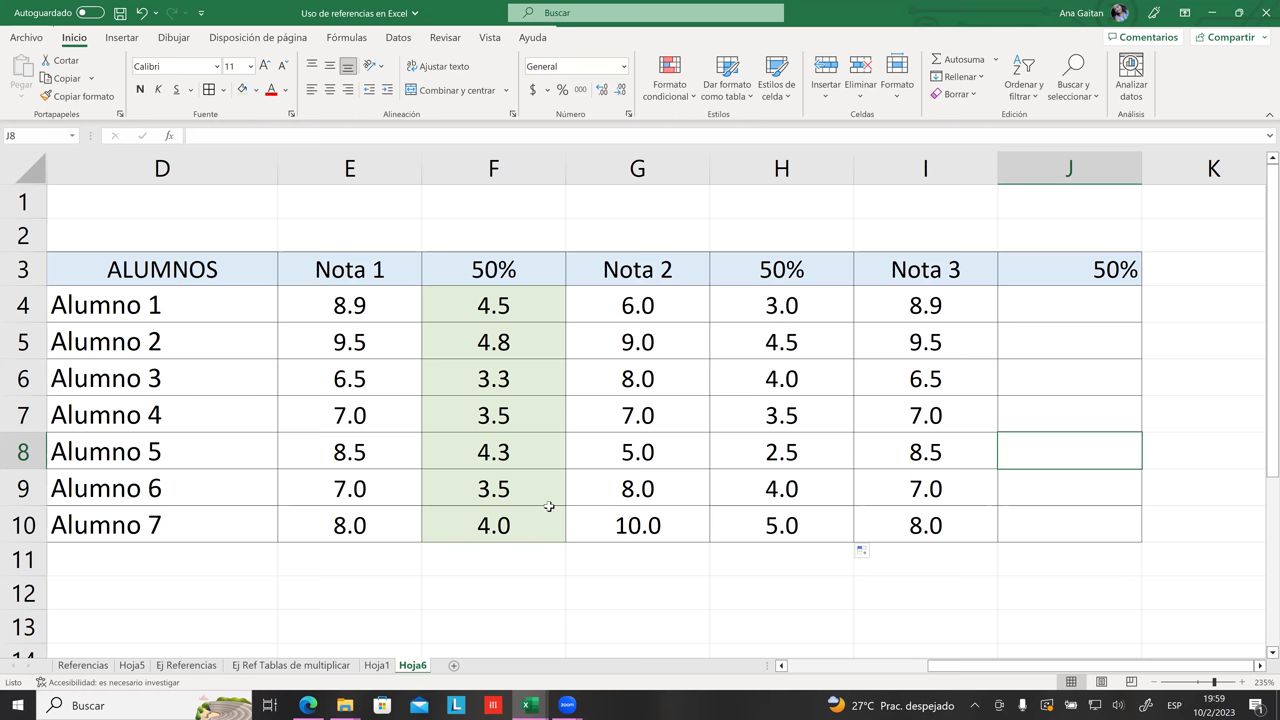
- Switch to the Referencias sheet and bring the PRODUCTOS price table into view
left_click(127, 667)
left_click(83, 665)
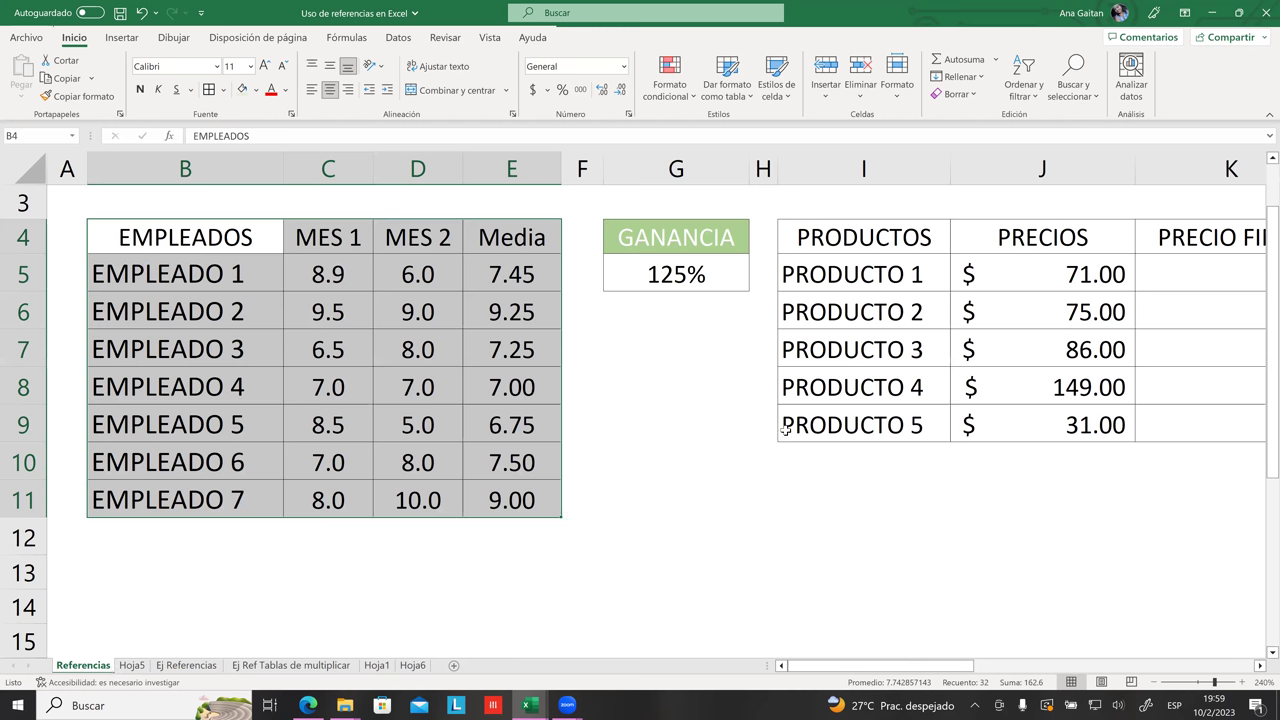
left_click(808, 497)
left_click(1260, 666)
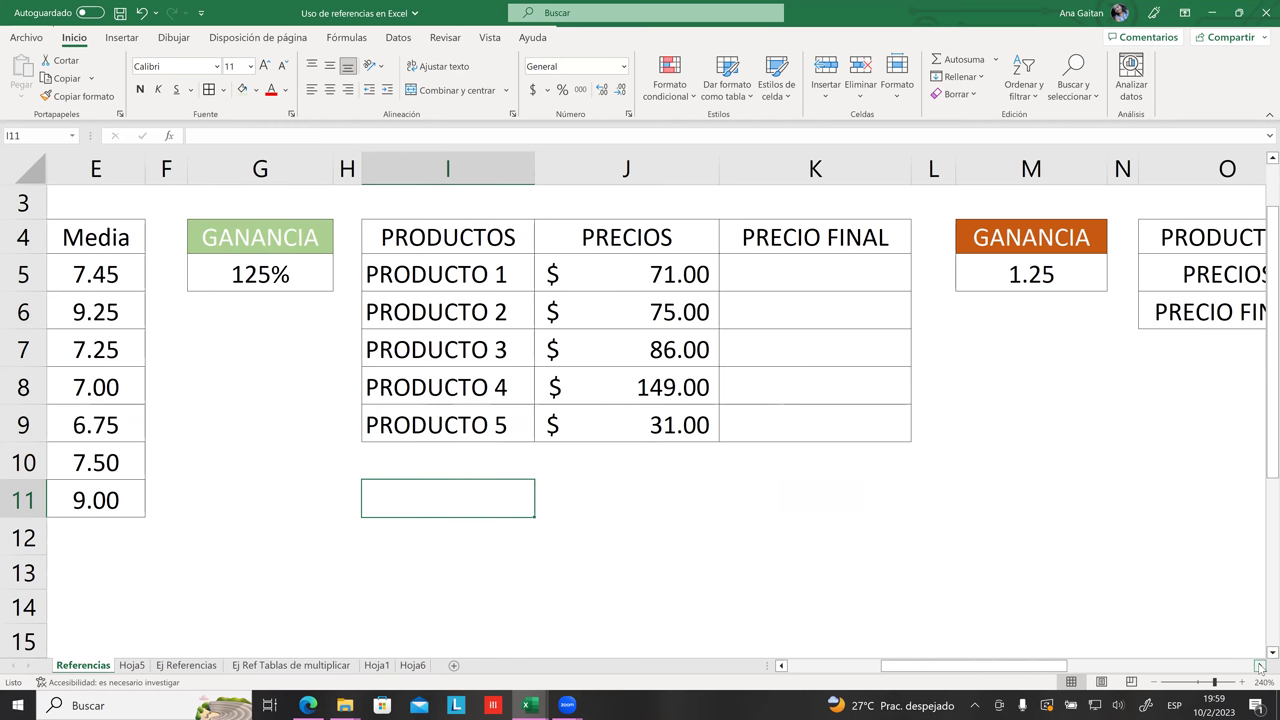
left_click(1260, 666)
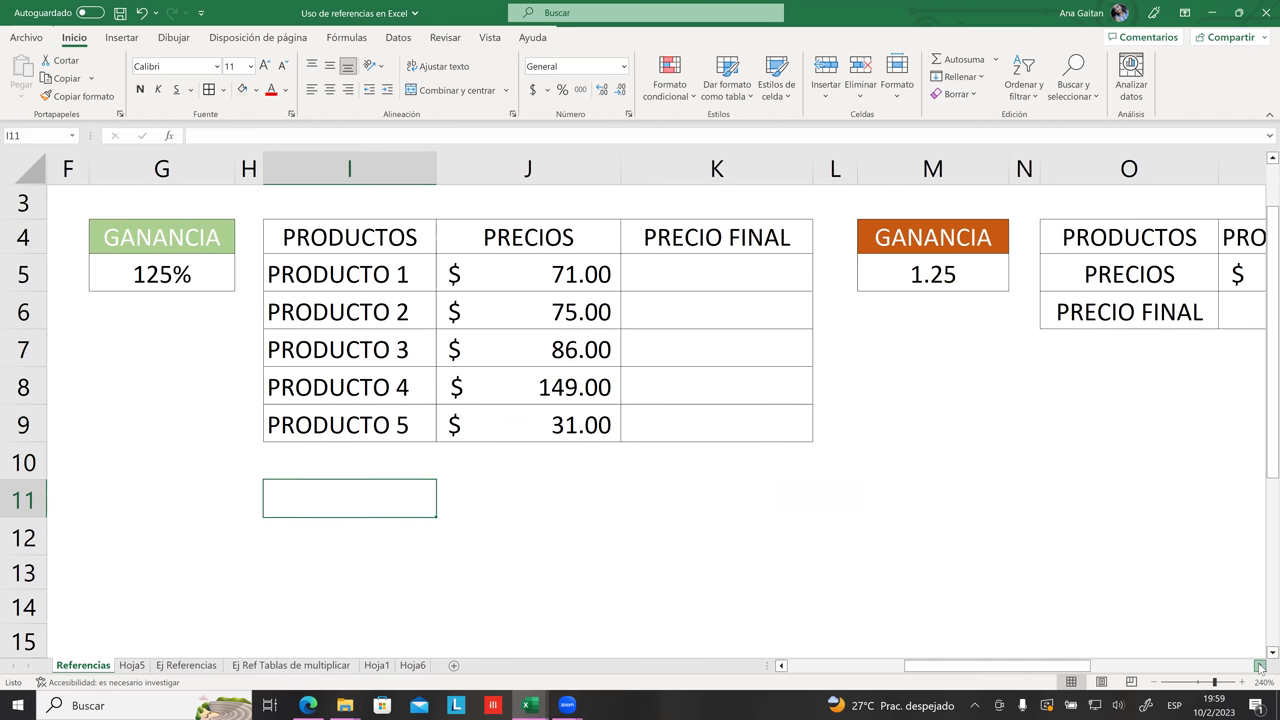
- Examine the product table's PRECIOS and PRECIO FINAL columns and the GANANCIA percentage in G5
left_click(334, 248)
key("Right")
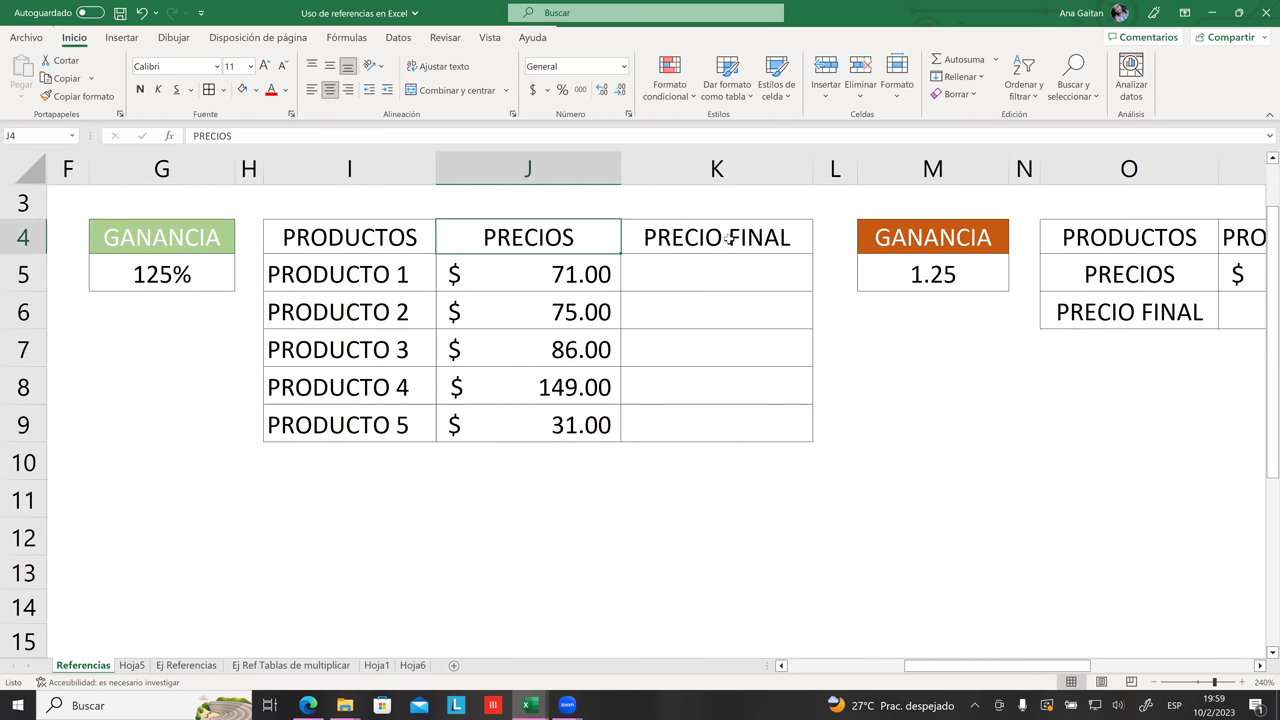
left_click(728, 238)
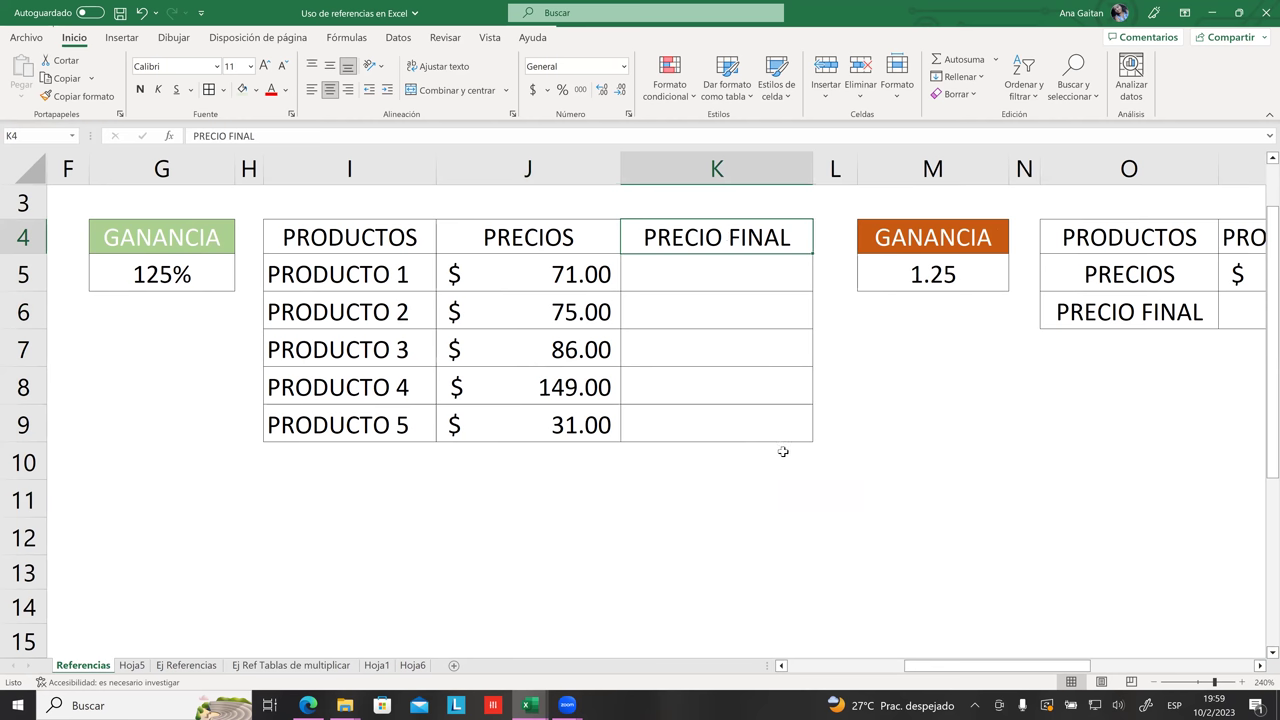
left_click(735, 278)
key("Down")
left_click(716, 272)
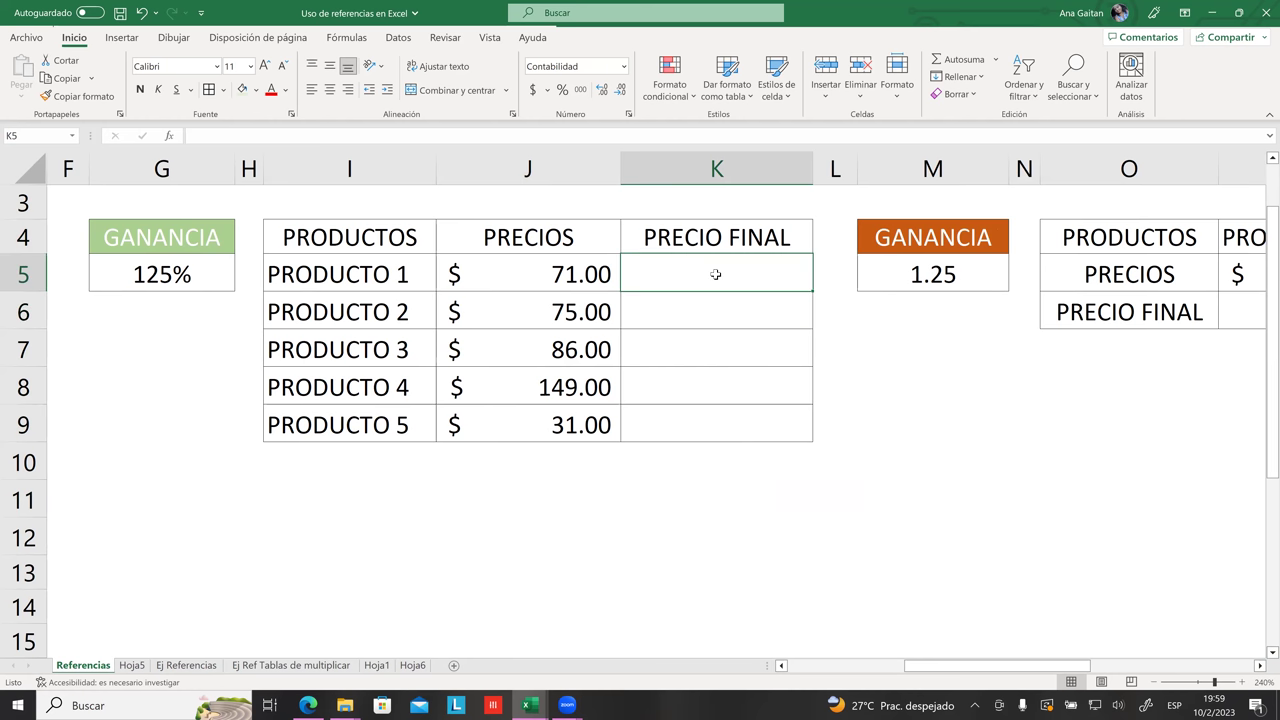
left_click(575, 276)
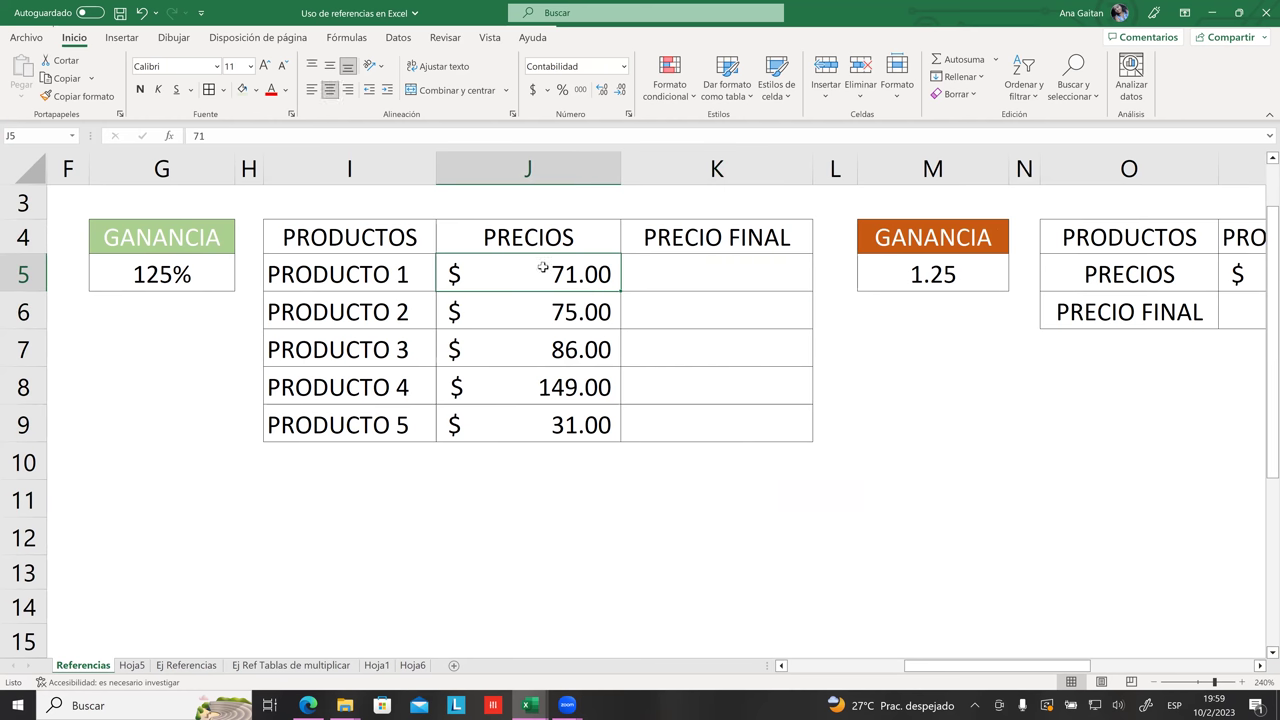
left_click(175, 246)
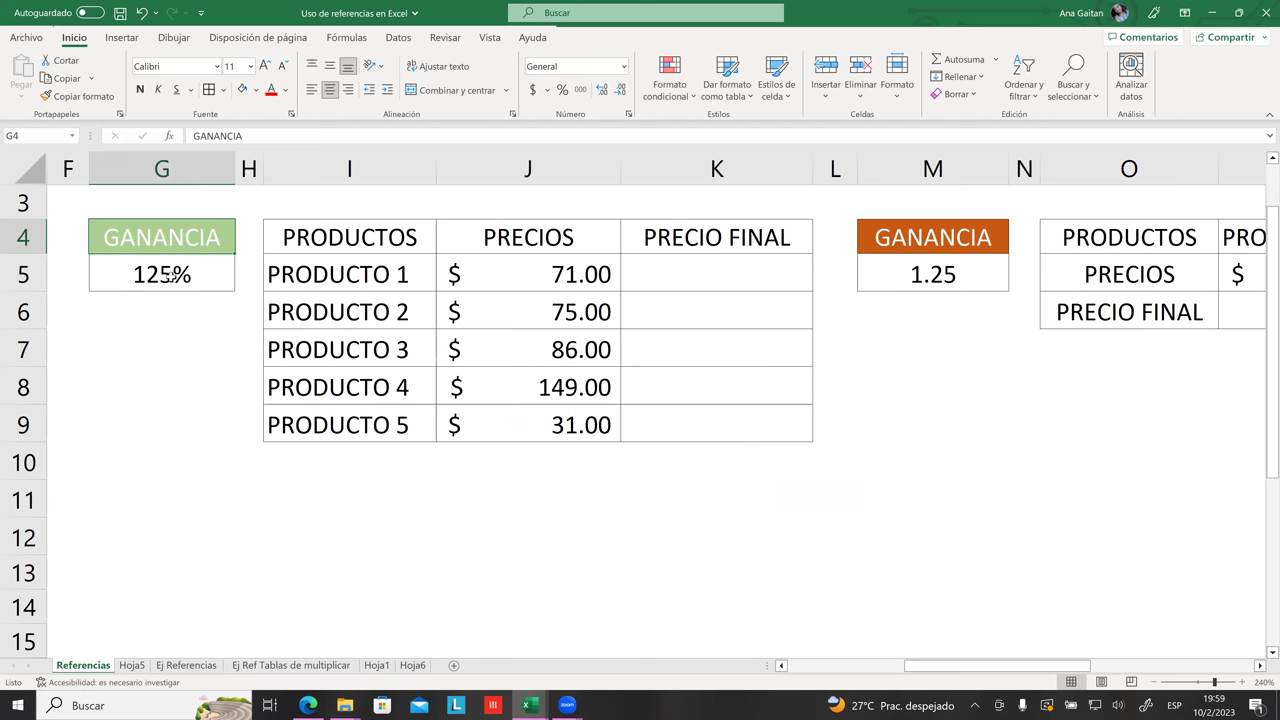
left_click(179, 273)
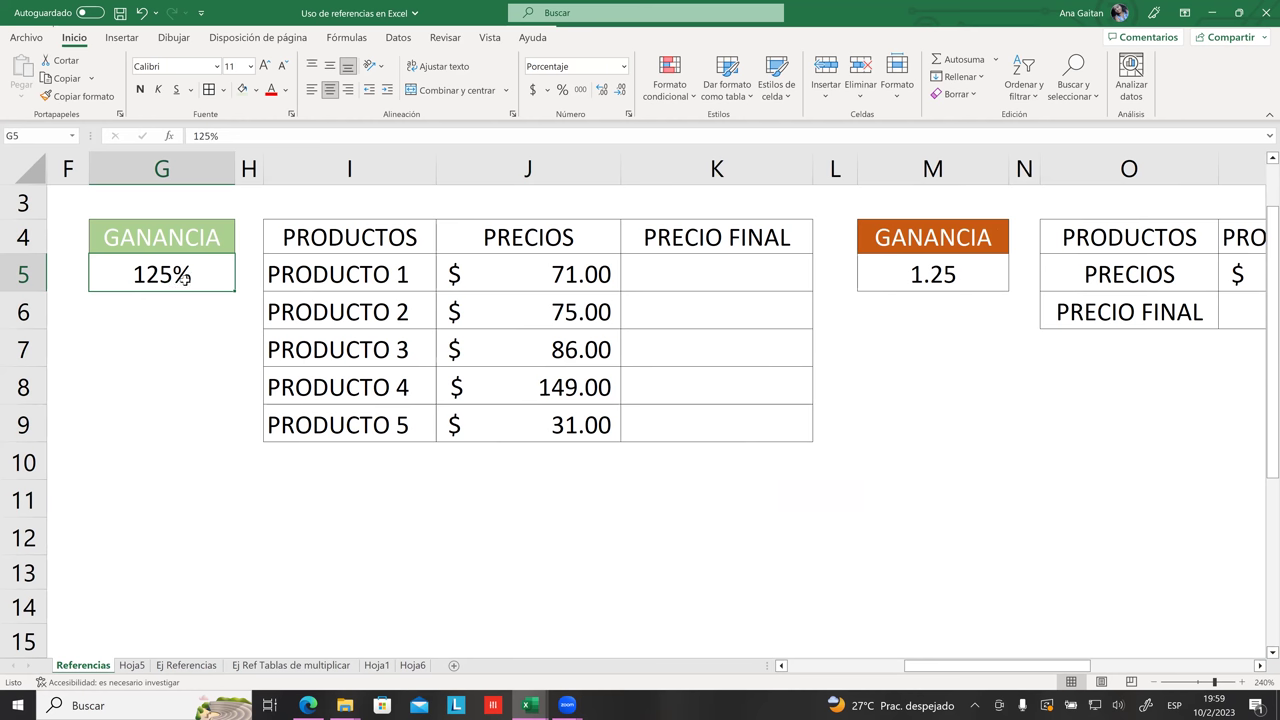
left_click(718, 280)
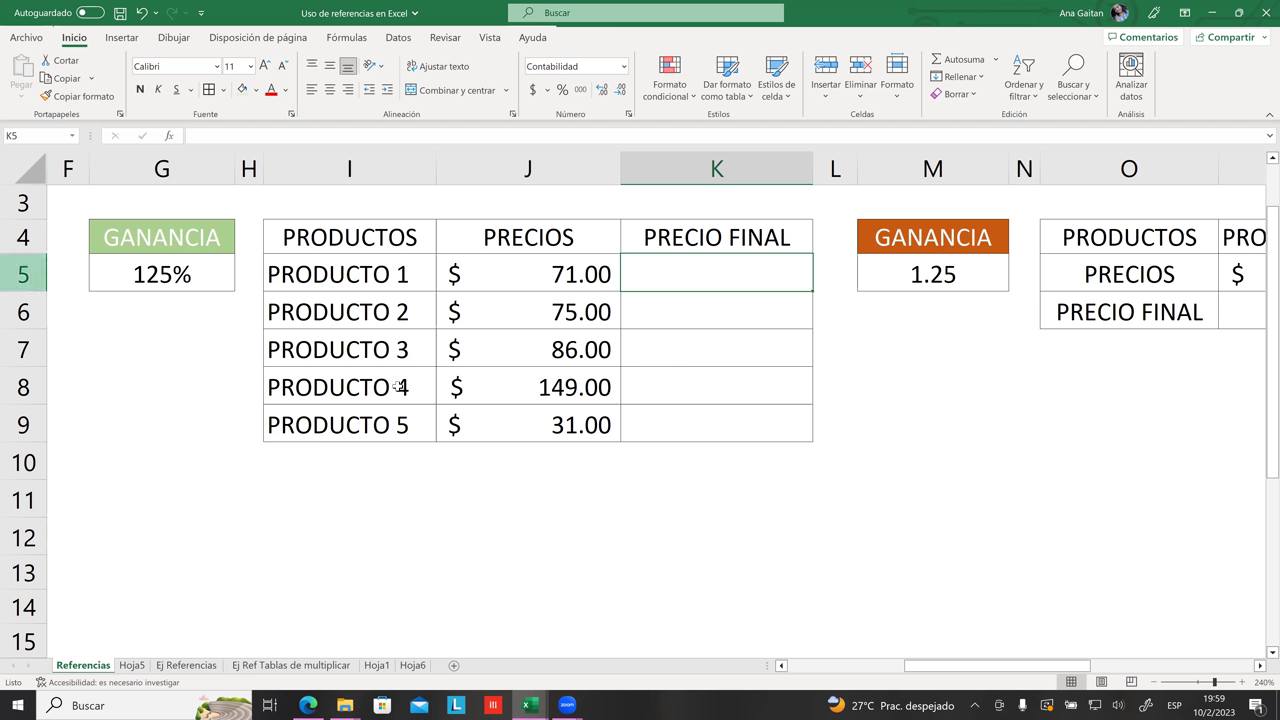
left_click(720, 330)
- Enter =J5*$G$5 in K5, multiplying PRODUCTO 1's price by the absolutely referenced GANANCIA percentage
left_click(729, 266)
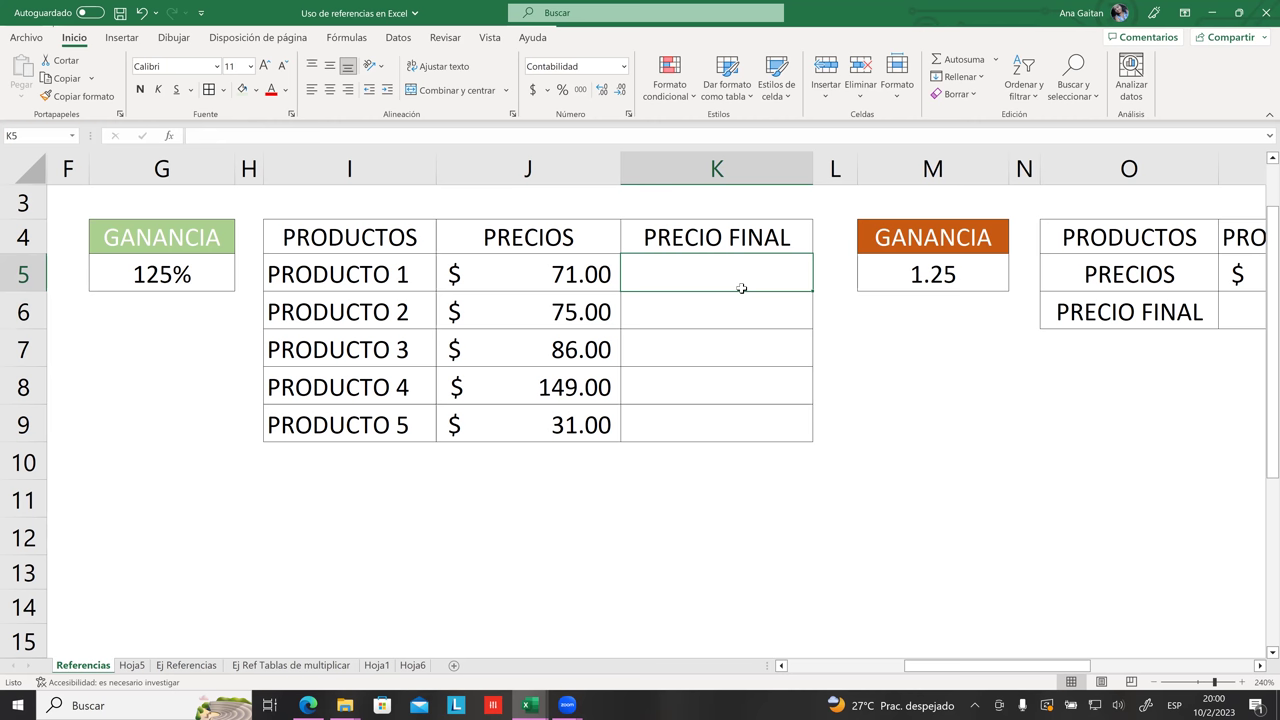
type("=")
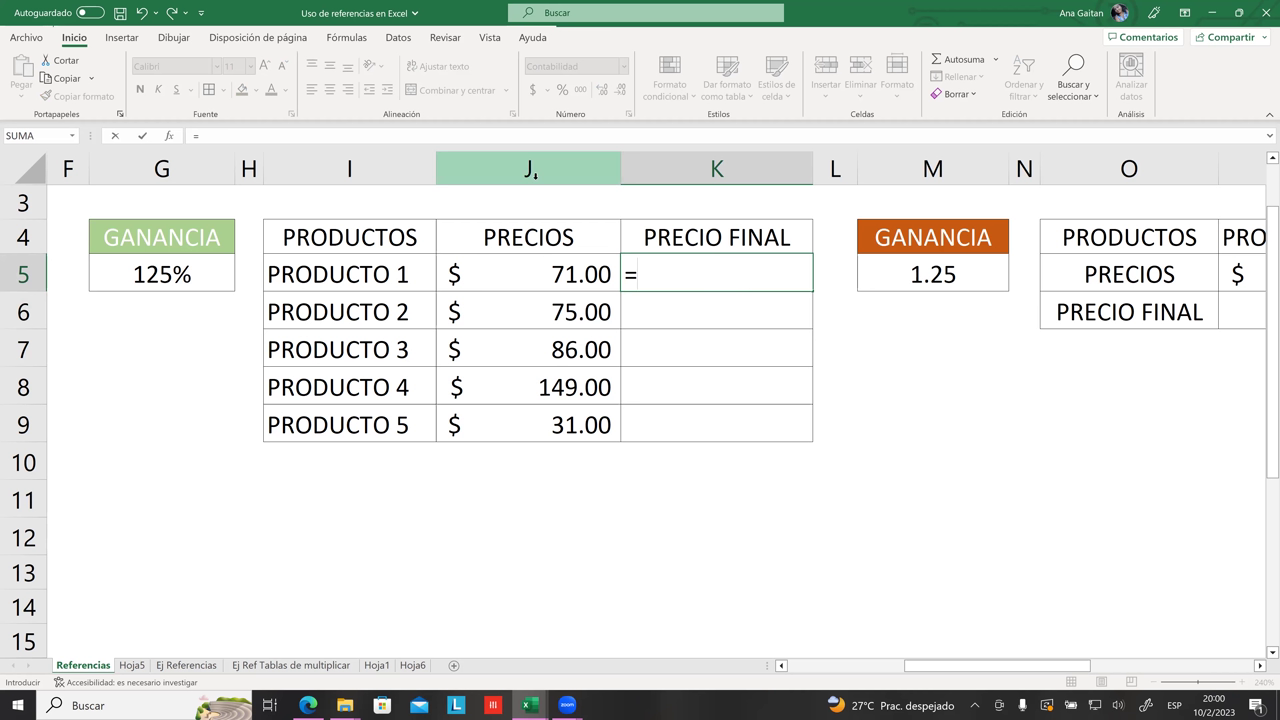
left_click(556, 273)
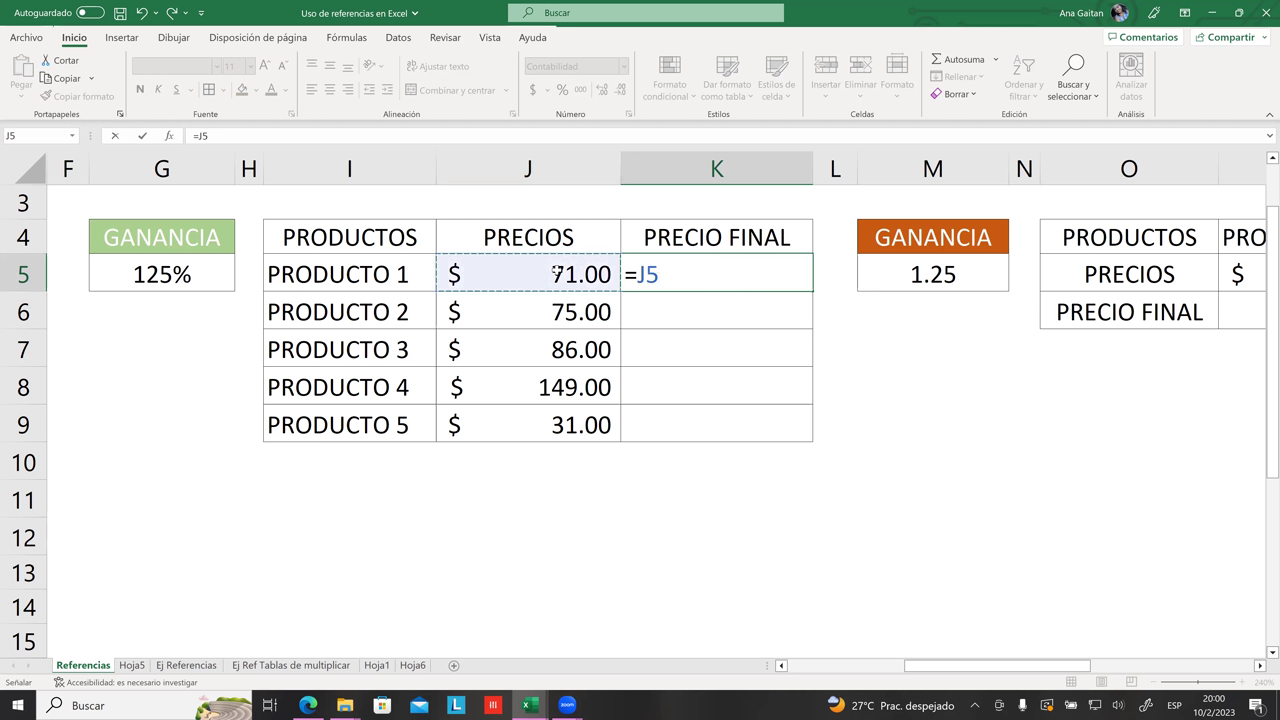
type("*")
left_click(195, 277)
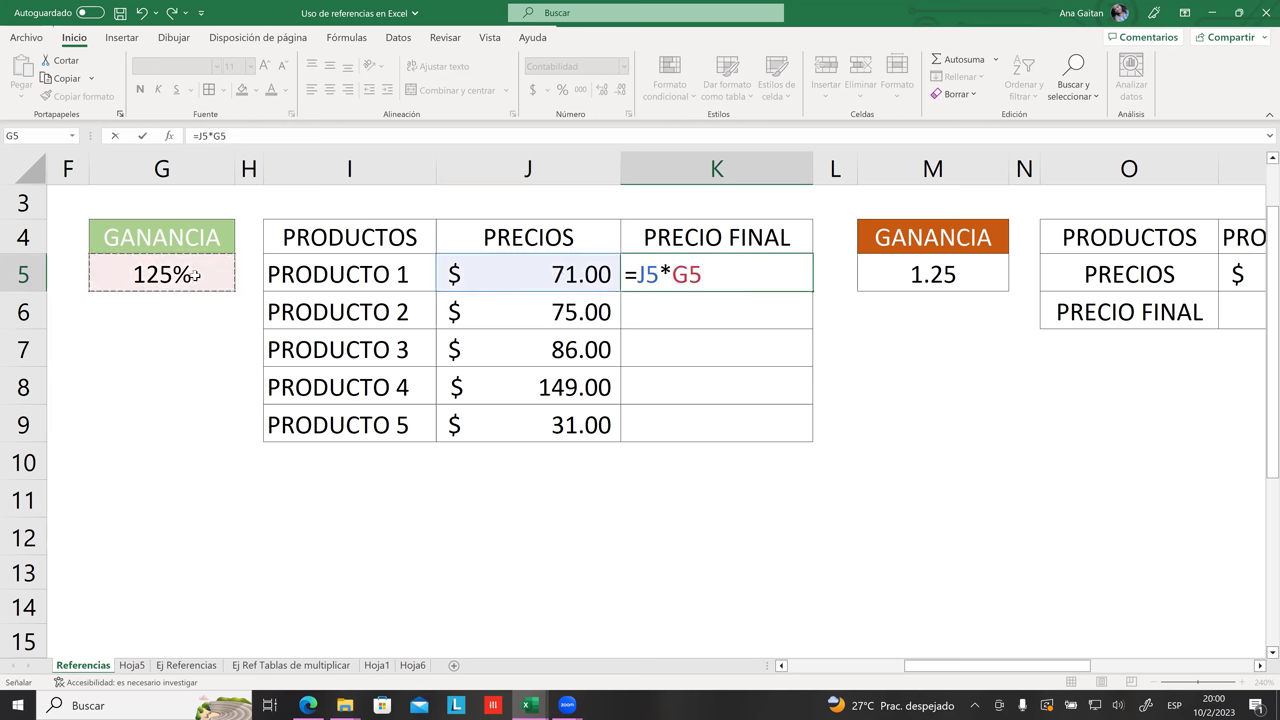
left_click(217, 136)
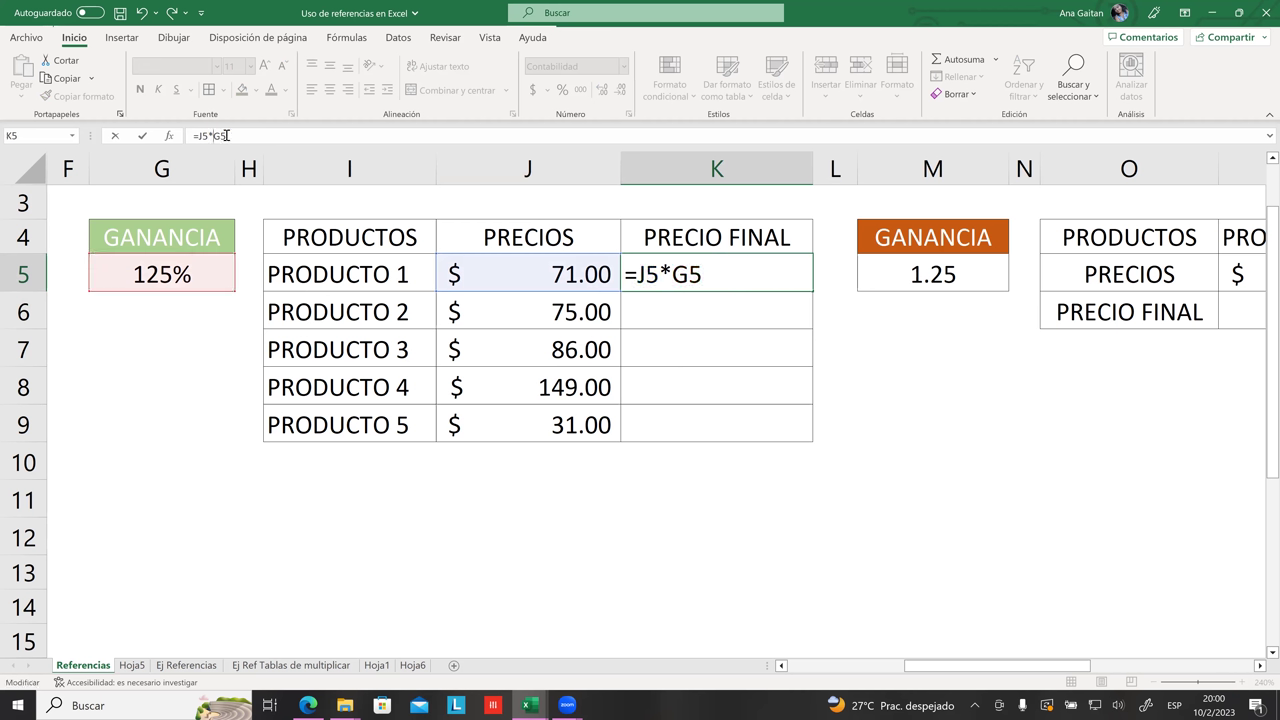
type("$G$")
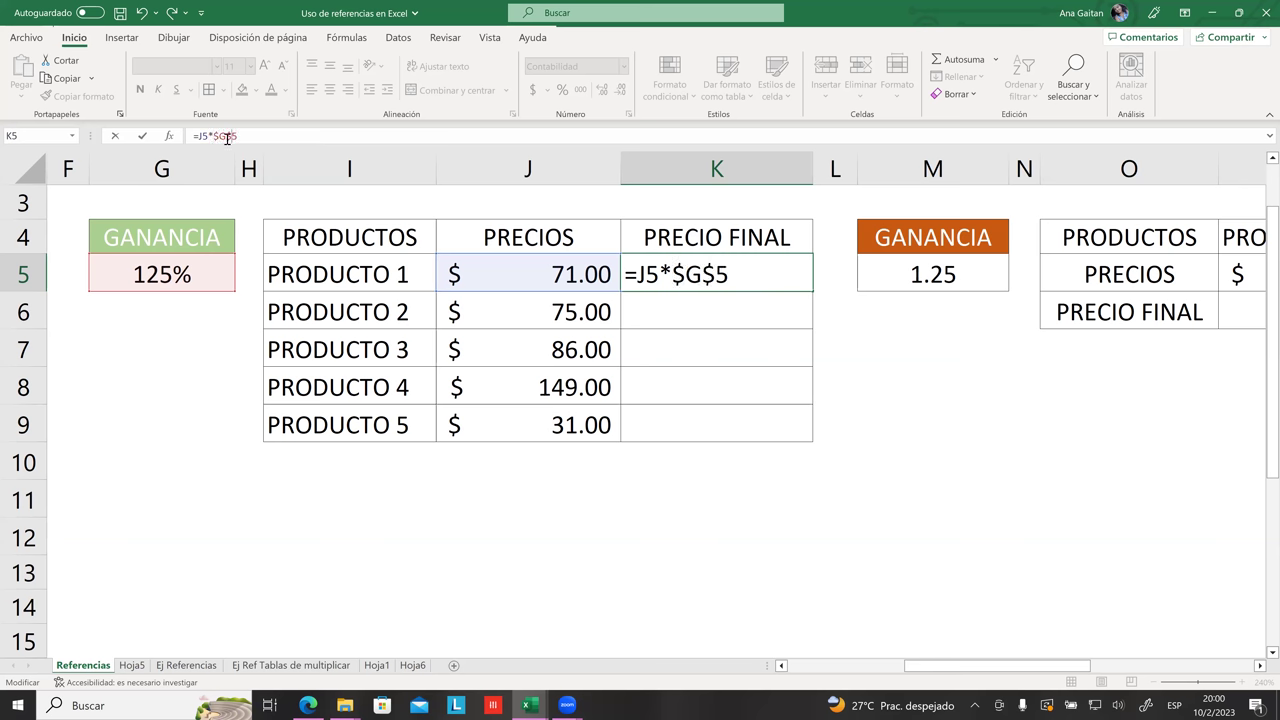
key("Return")
- Copy K5's final-price formula down through K9 and examine the references in K6's copy
left_click(690, 265)
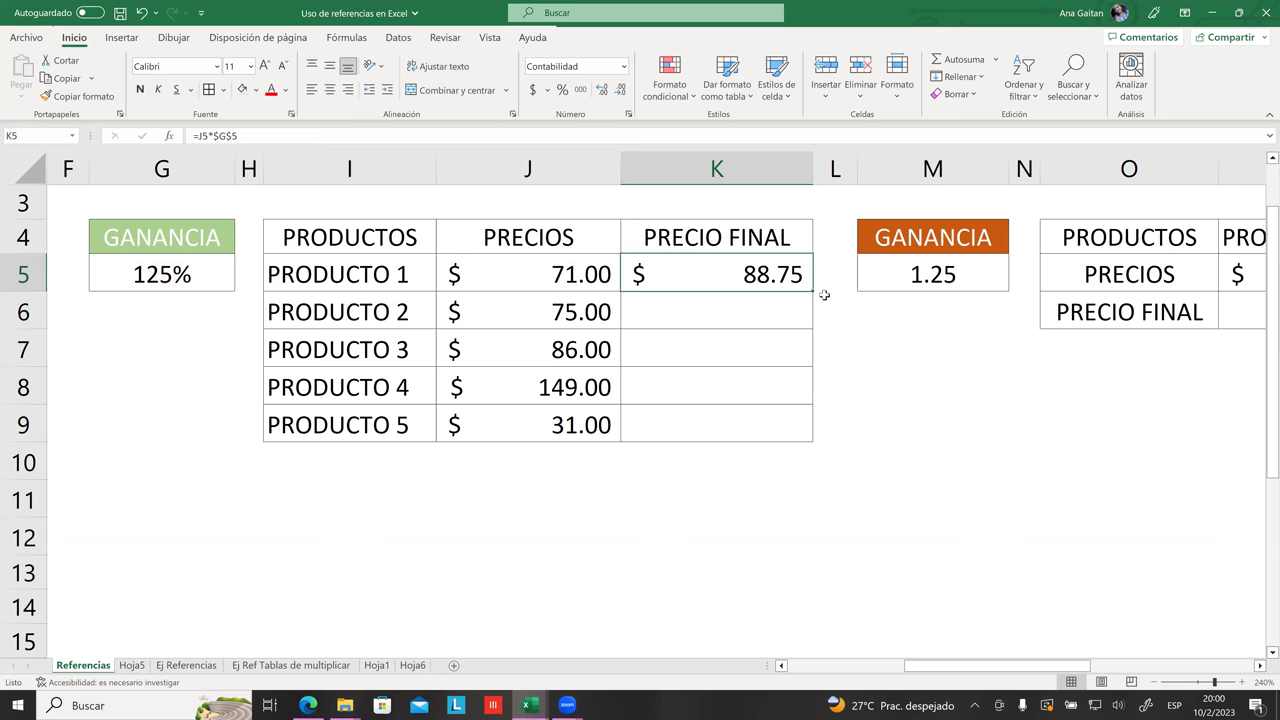
left_click_drag(812, 290, 814, 430)
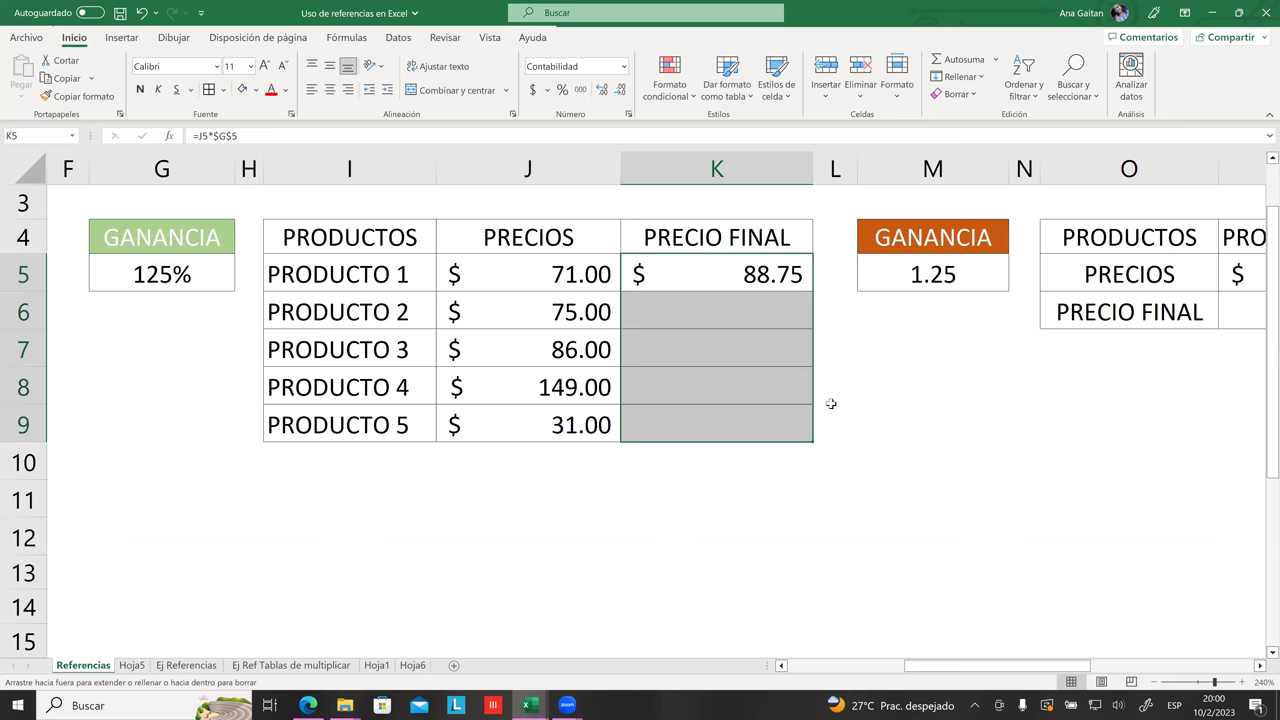
left_click(877, 400)
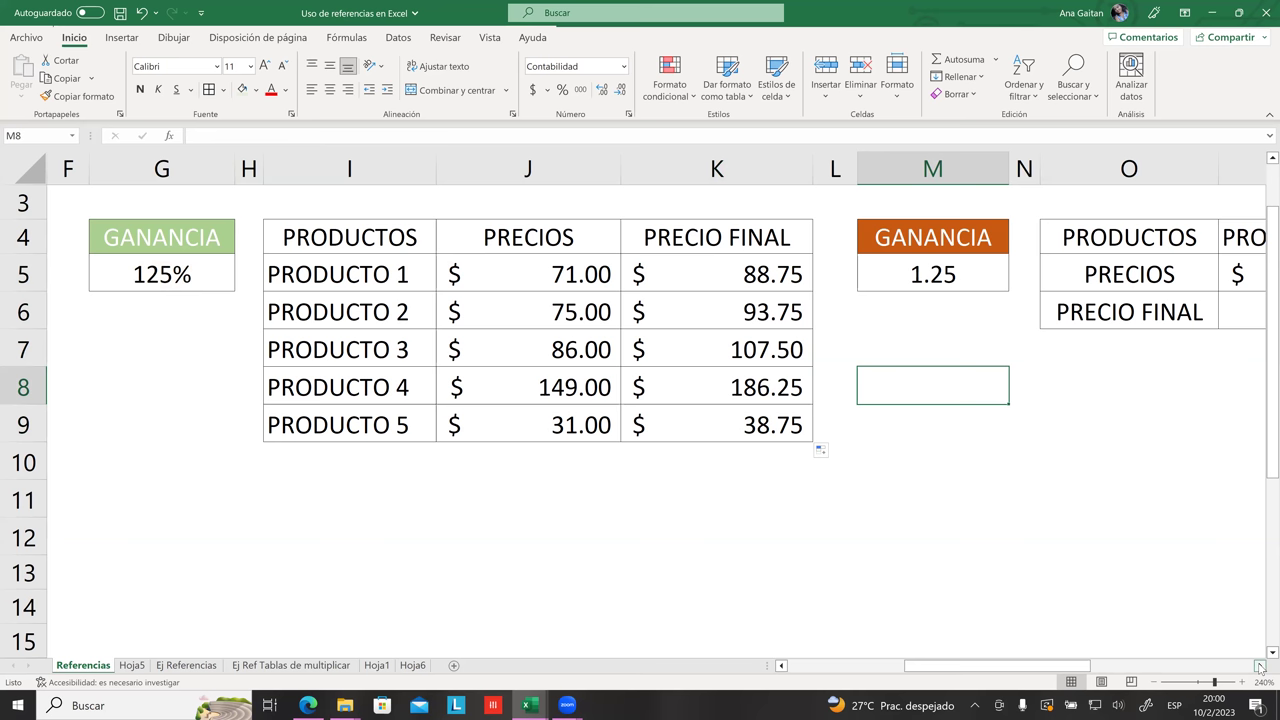
double_click(776, 310)
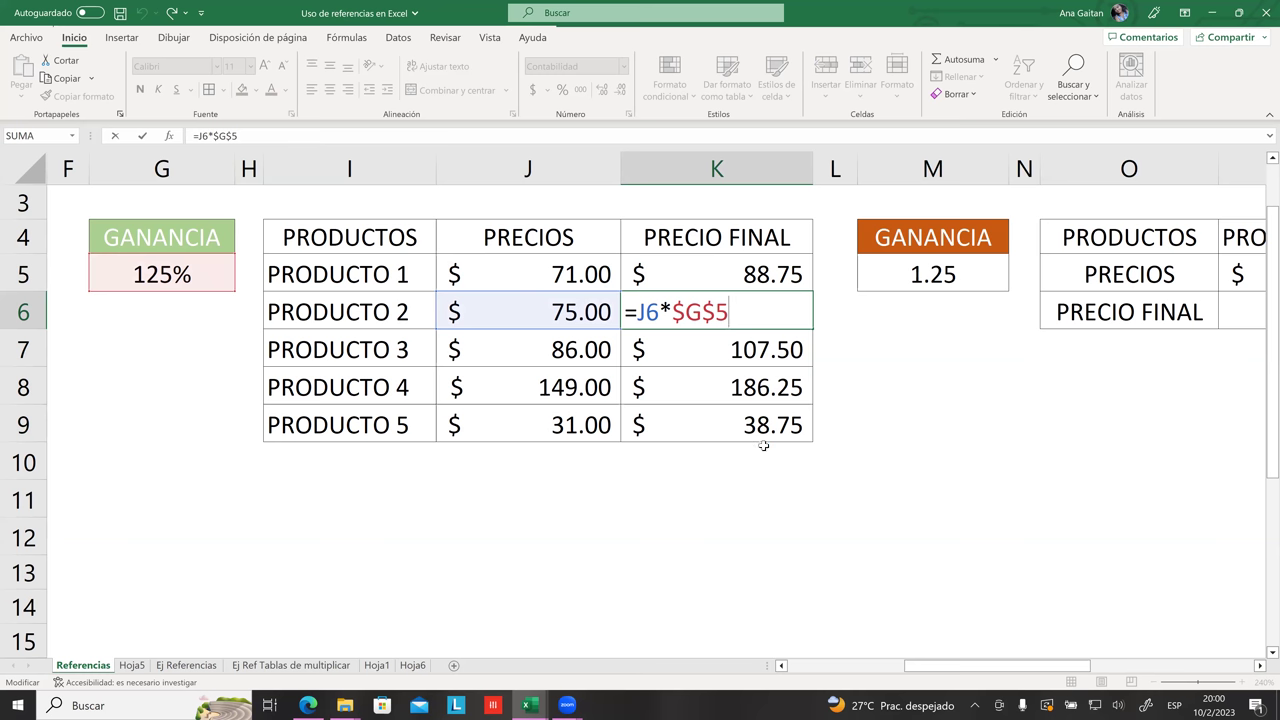
key("Return")
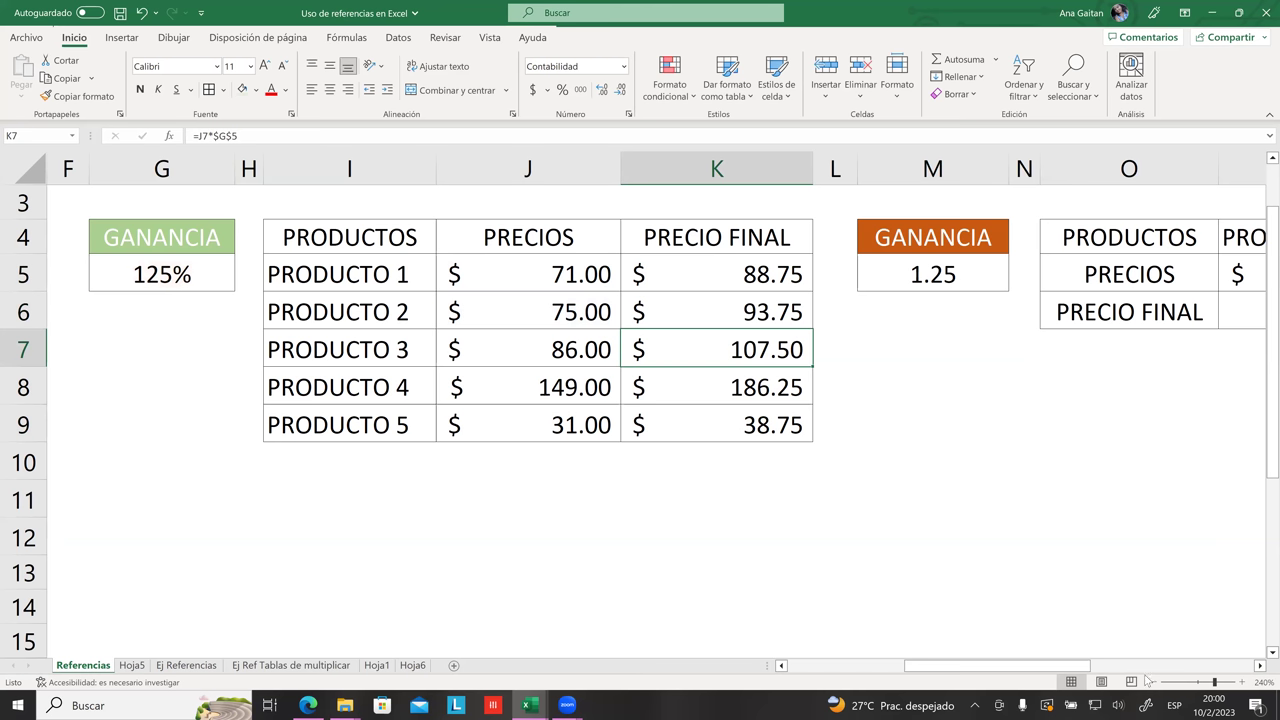
- Review the vertical product table's GANANCIA cell G5, PRODUCTO 1's price and the final-price formula in K5
left_click(1260, 666)
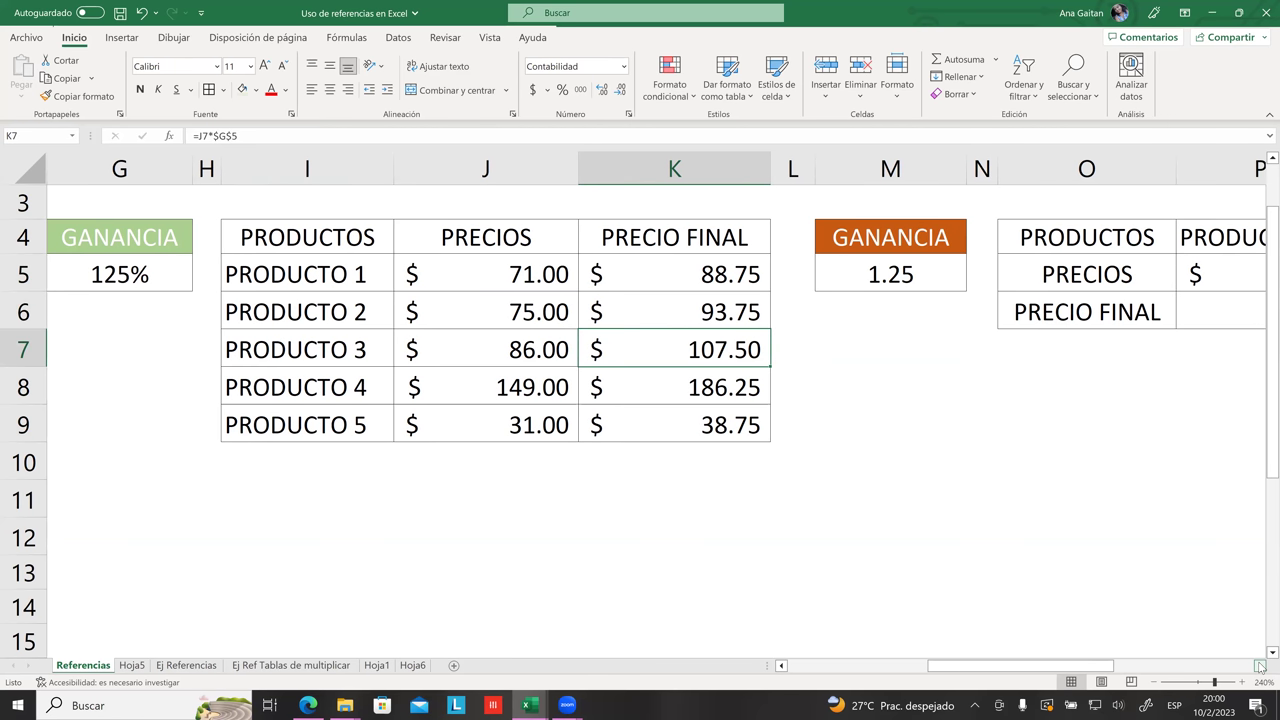
left_click(1260, 666)
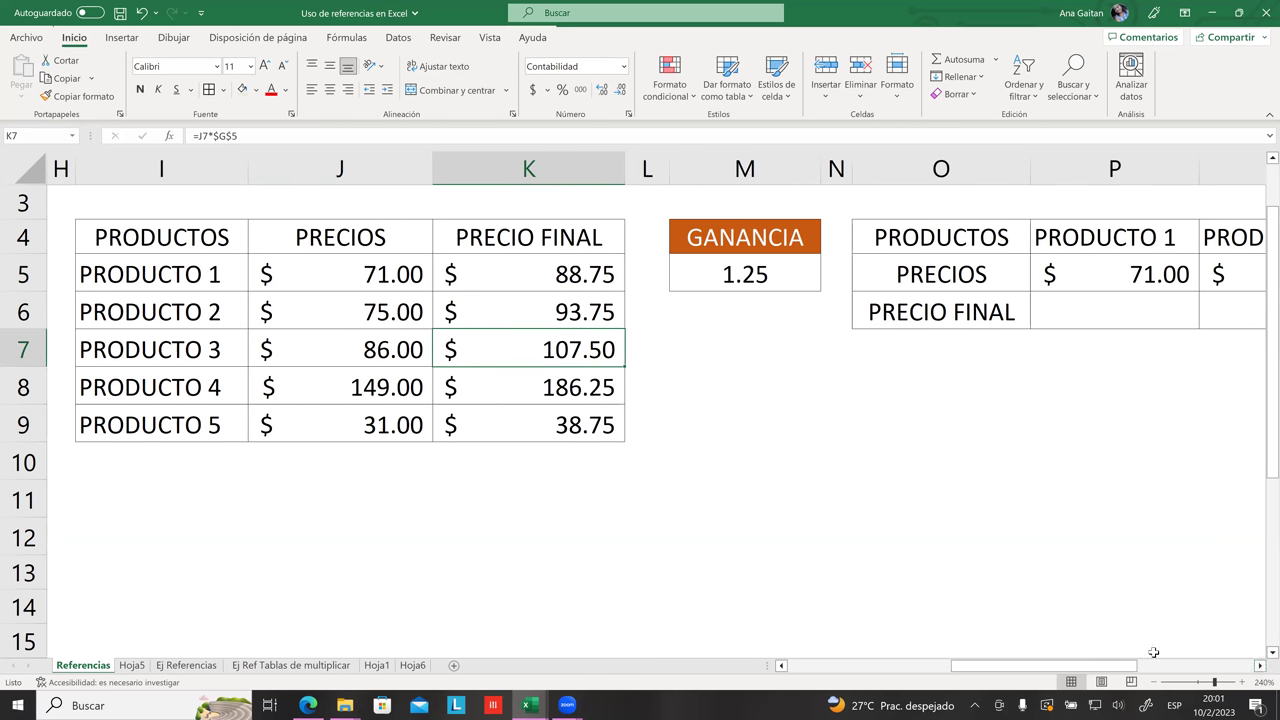
left_click_drag(1132, 666, 1000, 597)
left_click(229, 429)
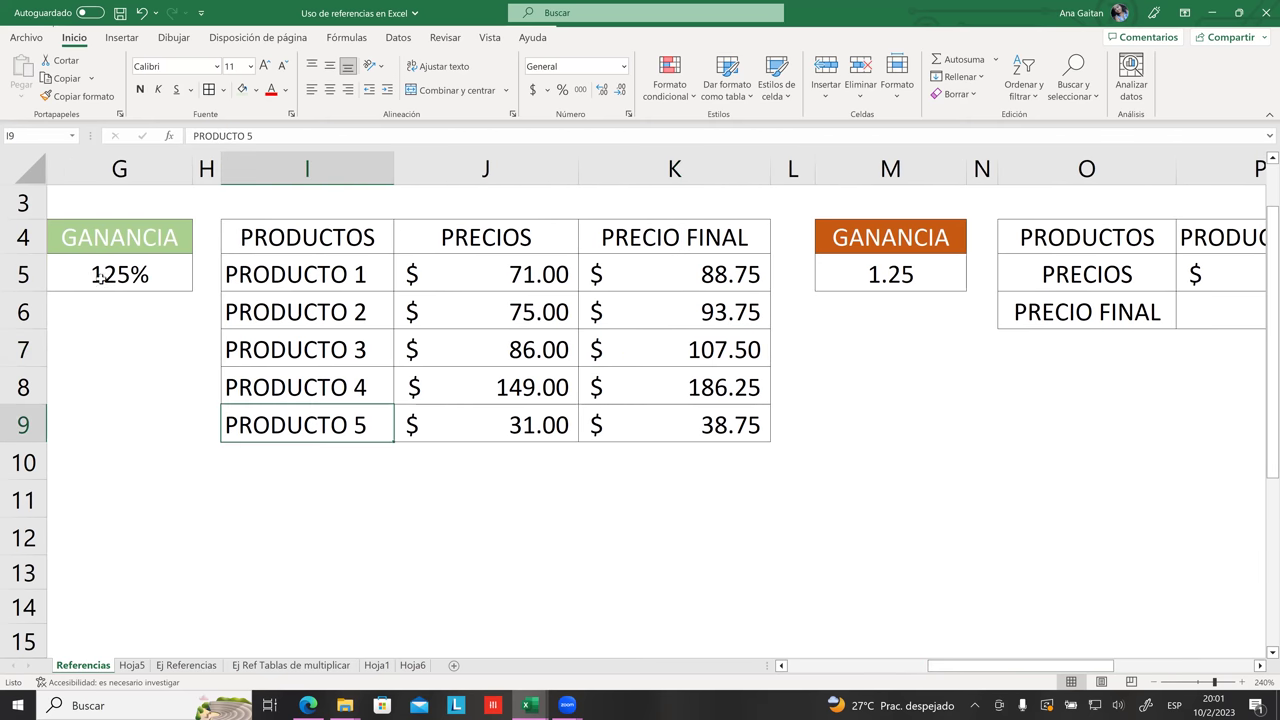
left_click(102, 278)
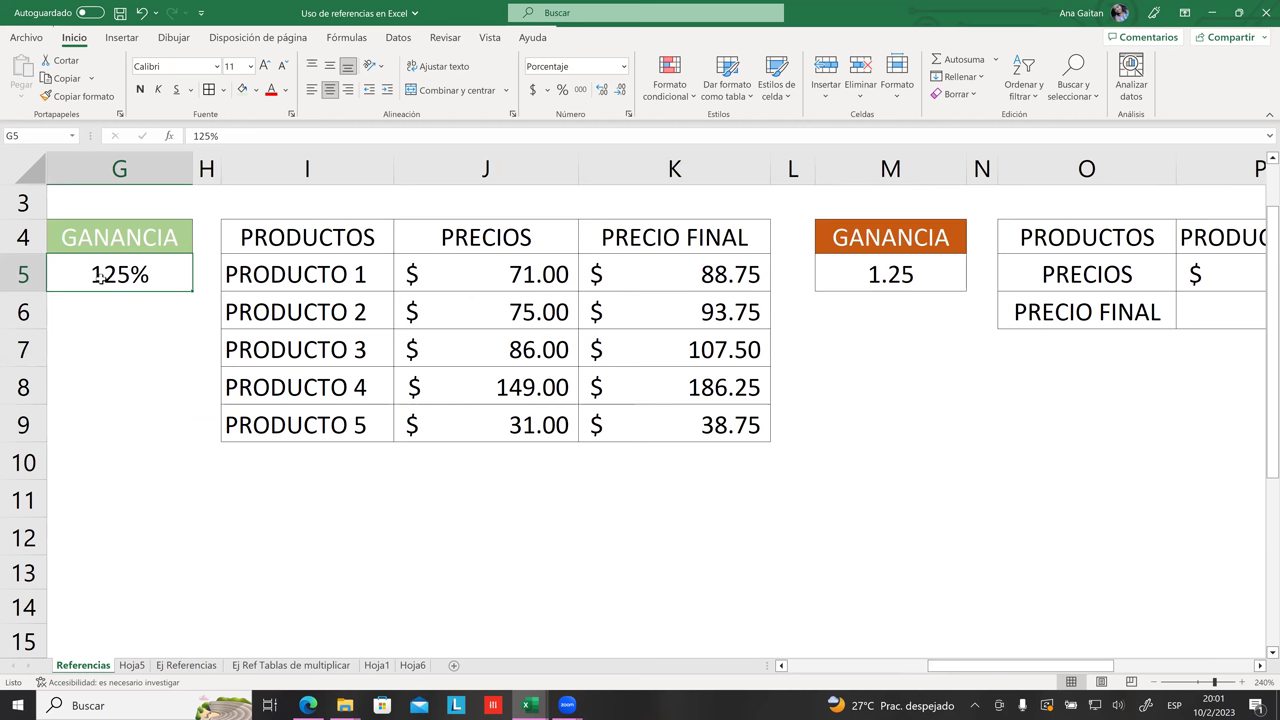
left_click(243, 344)
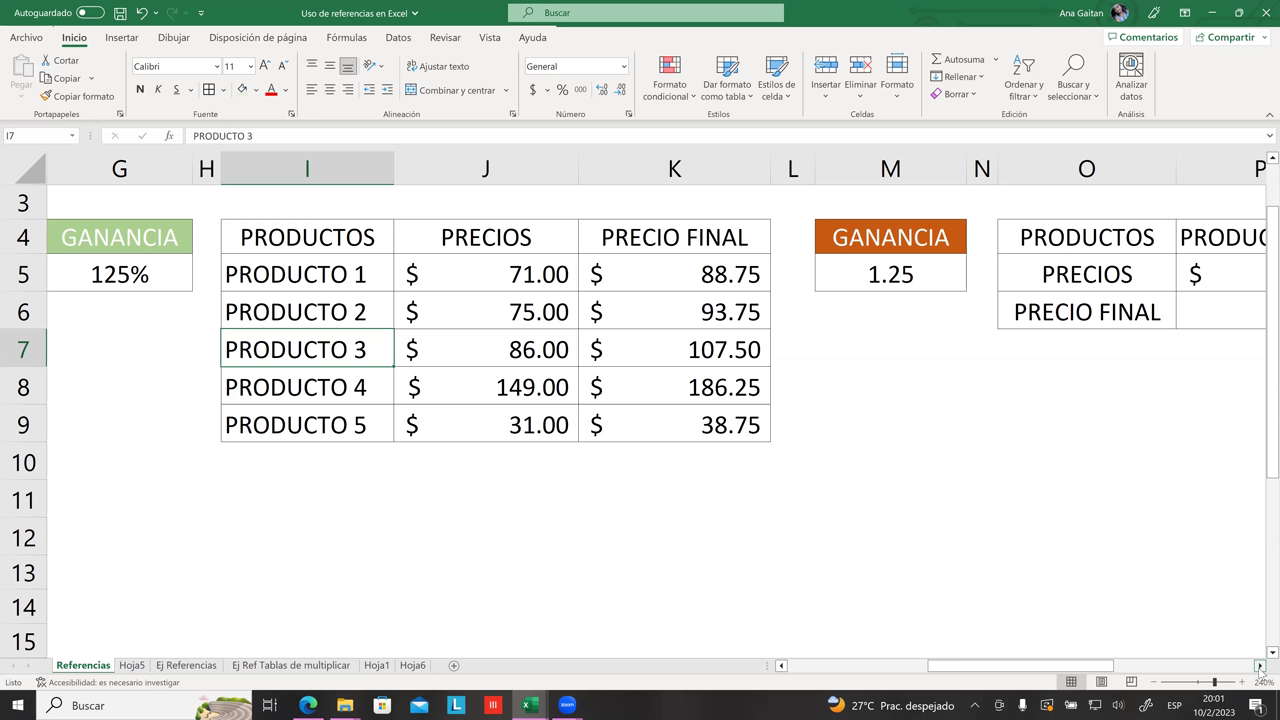
left_click(1260, 666)
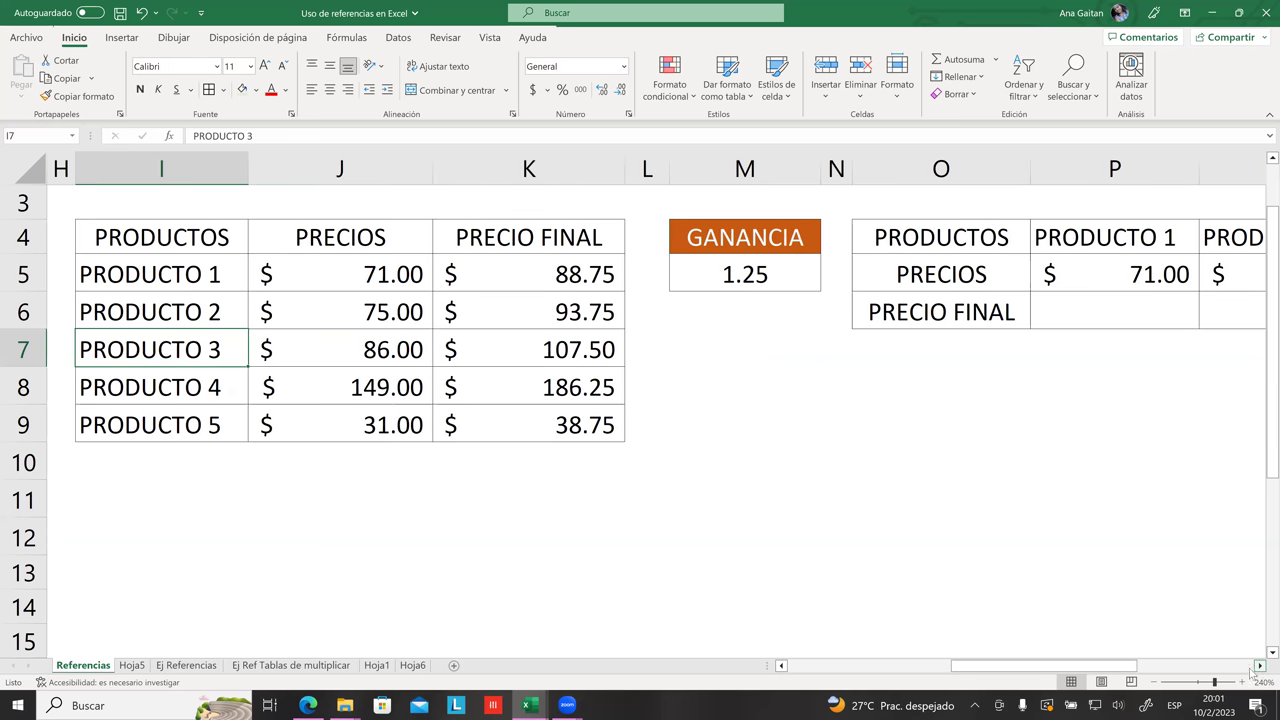
left_click(781, 665)
left_click(781, 665)
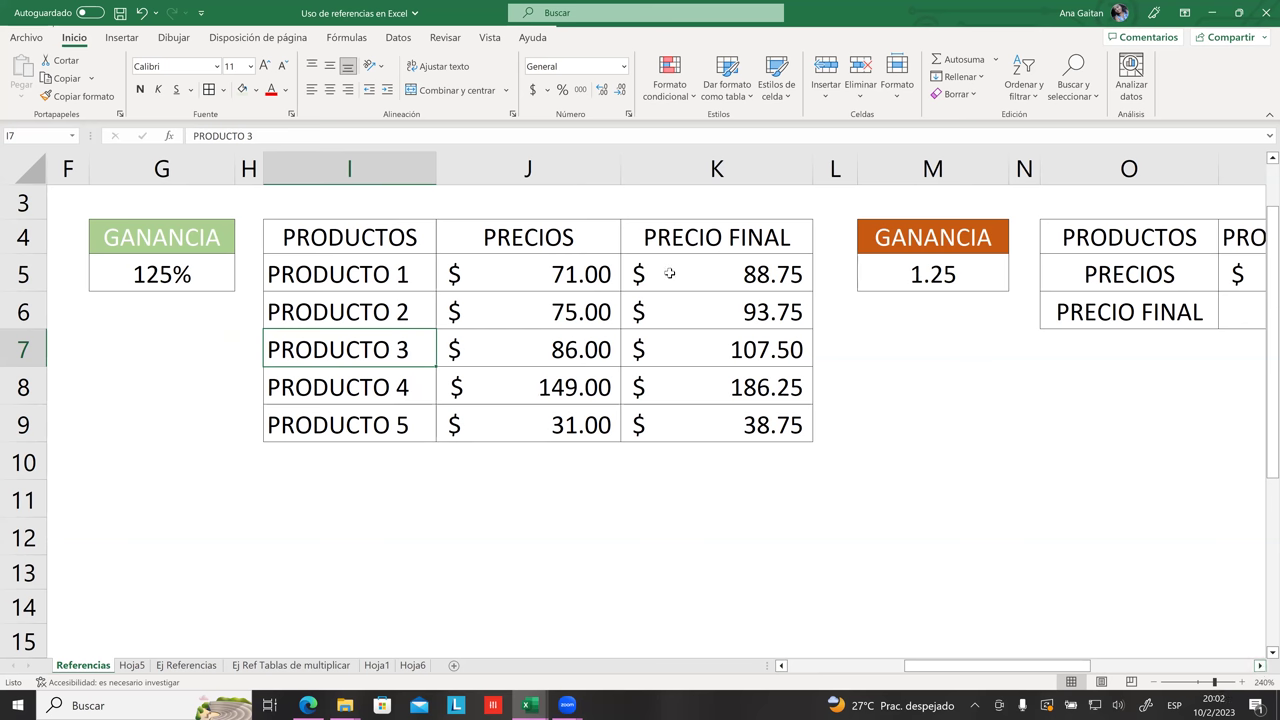
left_click(563, 268)
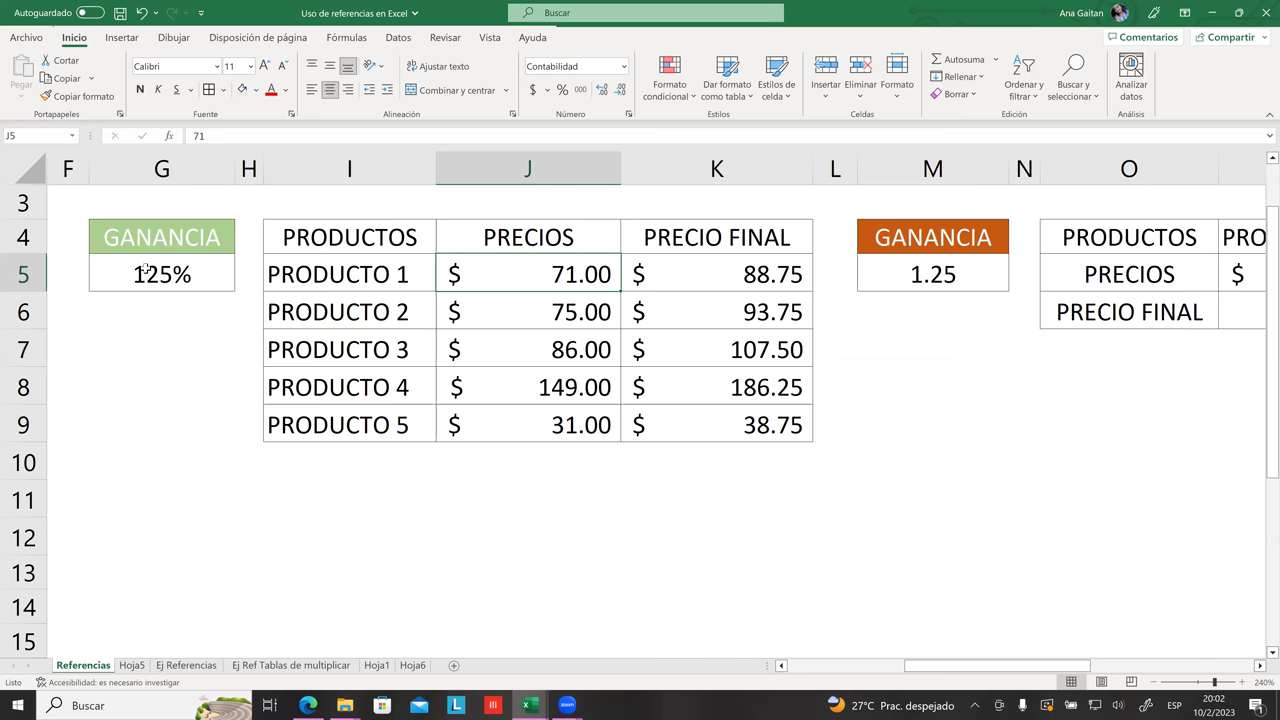
left_click(735, 272)
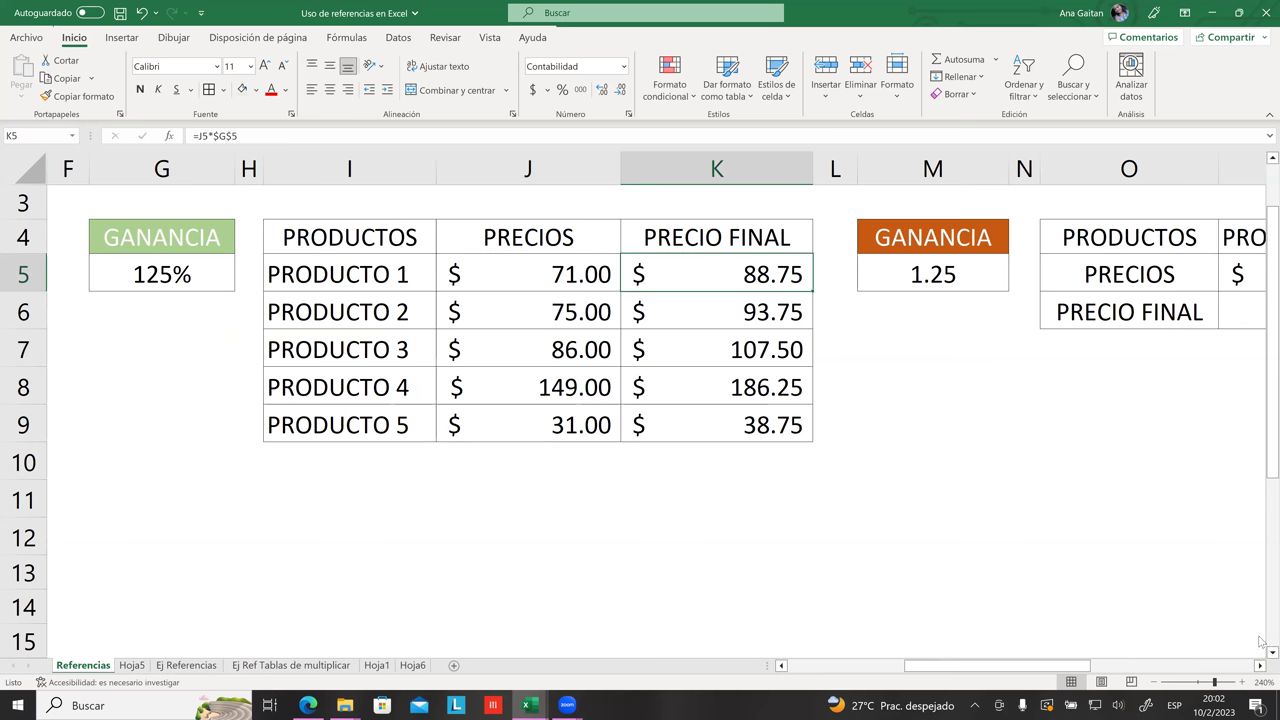
- Bring the horizontal PRODUCTOS table into view and examine the GANANCIA factor in M5
left_click(1260, 666)
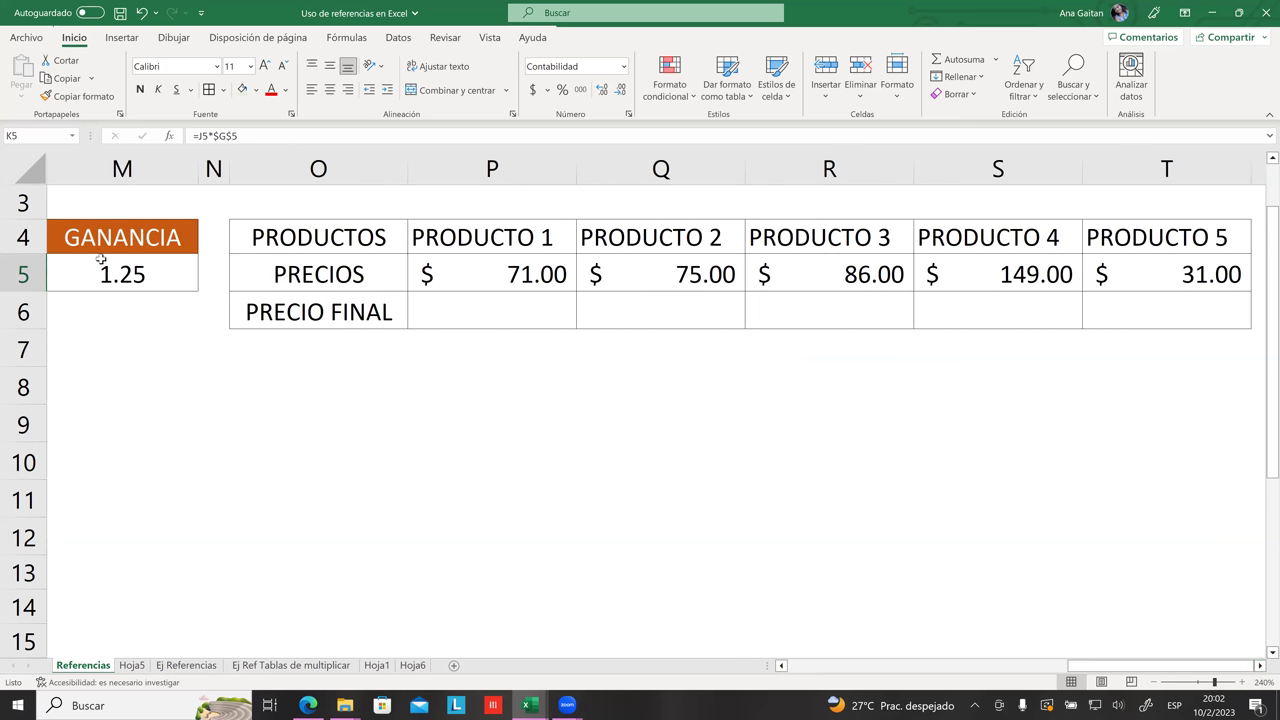
left_click(121, 279)
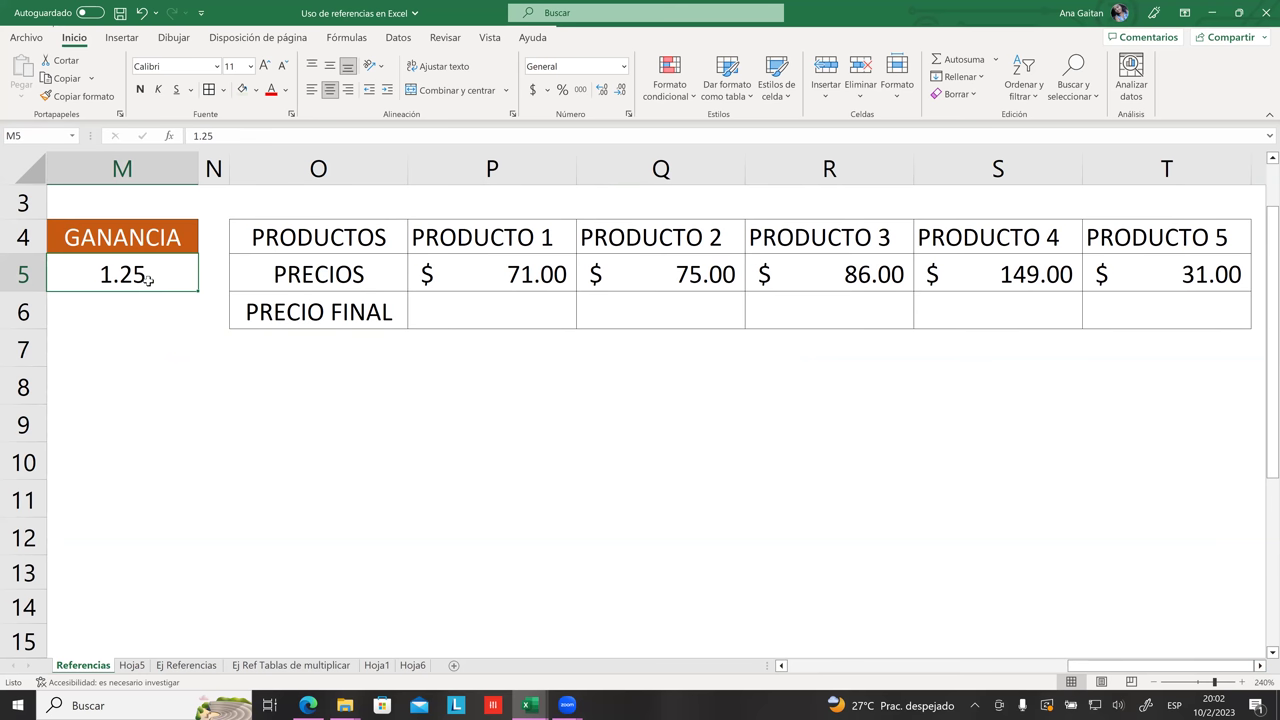
left_click(753, 368)
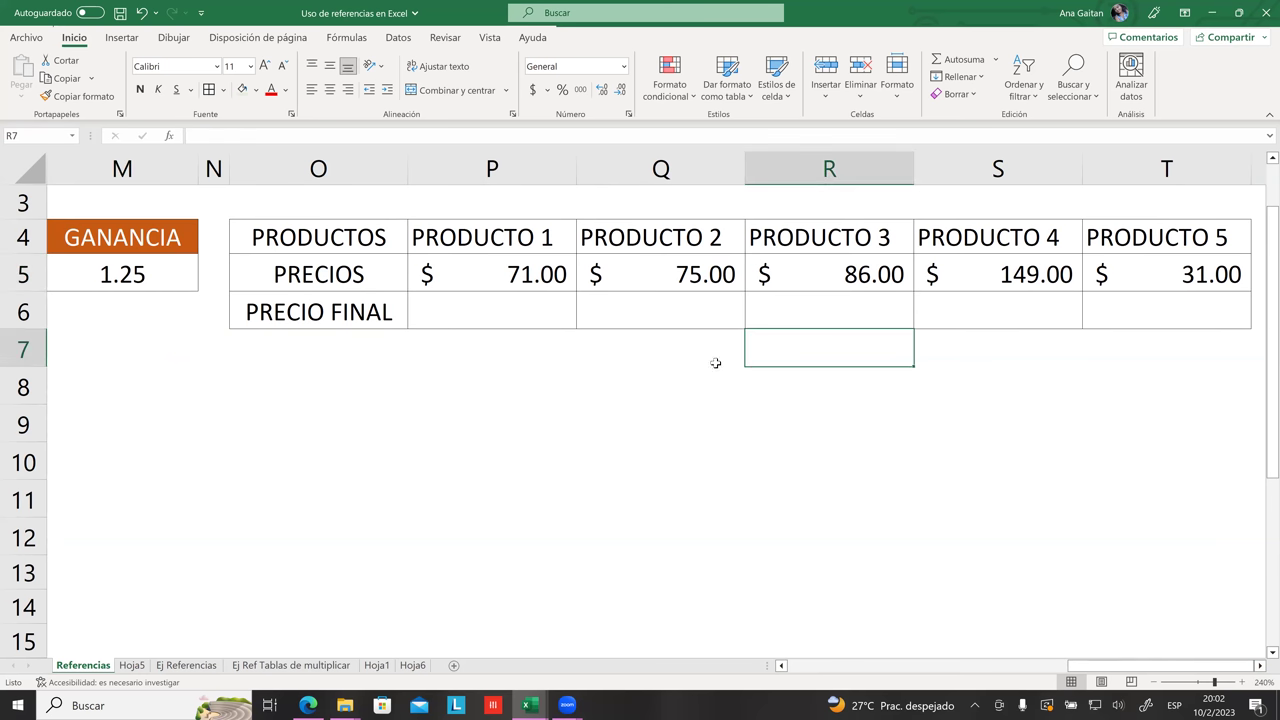
- Enter =P5*$M$5 in P6, multiplying PRODUCTO 1's price by the absolutely referenced GANANCIA factor
left_click(508, 308)
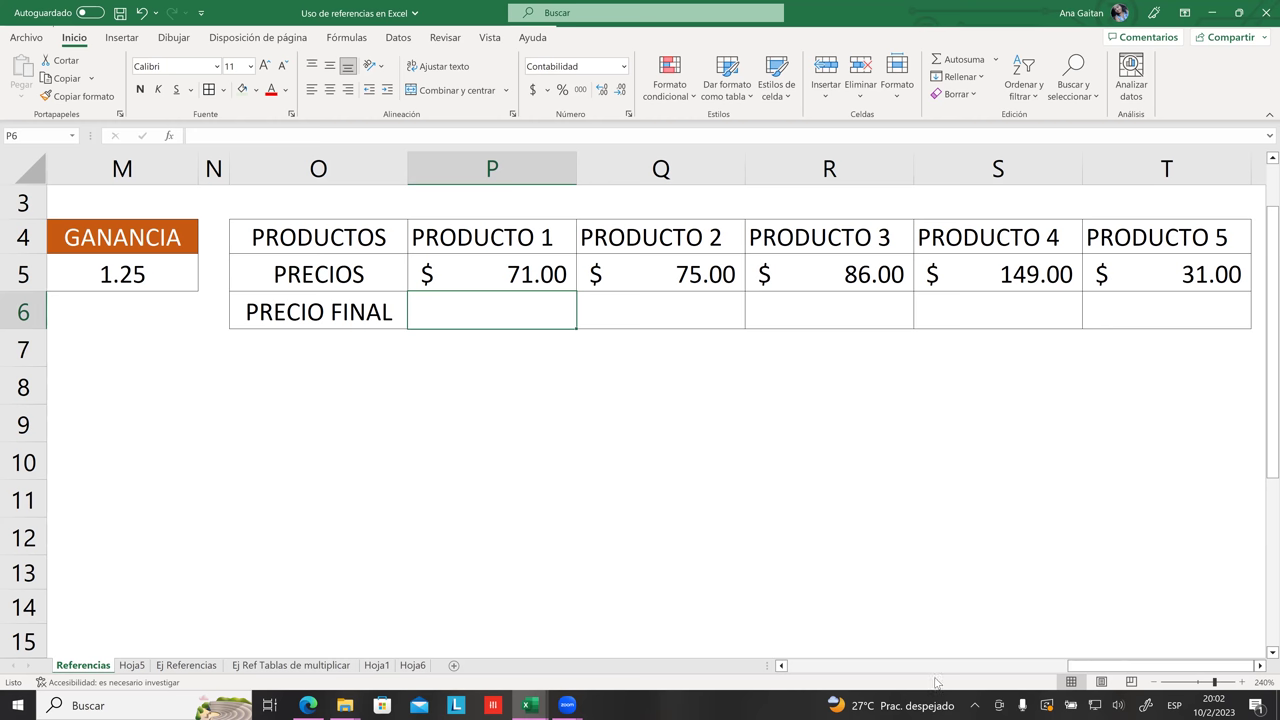
left_click_drag(1078, 666, 1077, 655)
scroll(1096, 650, "right", 1)
type("=")
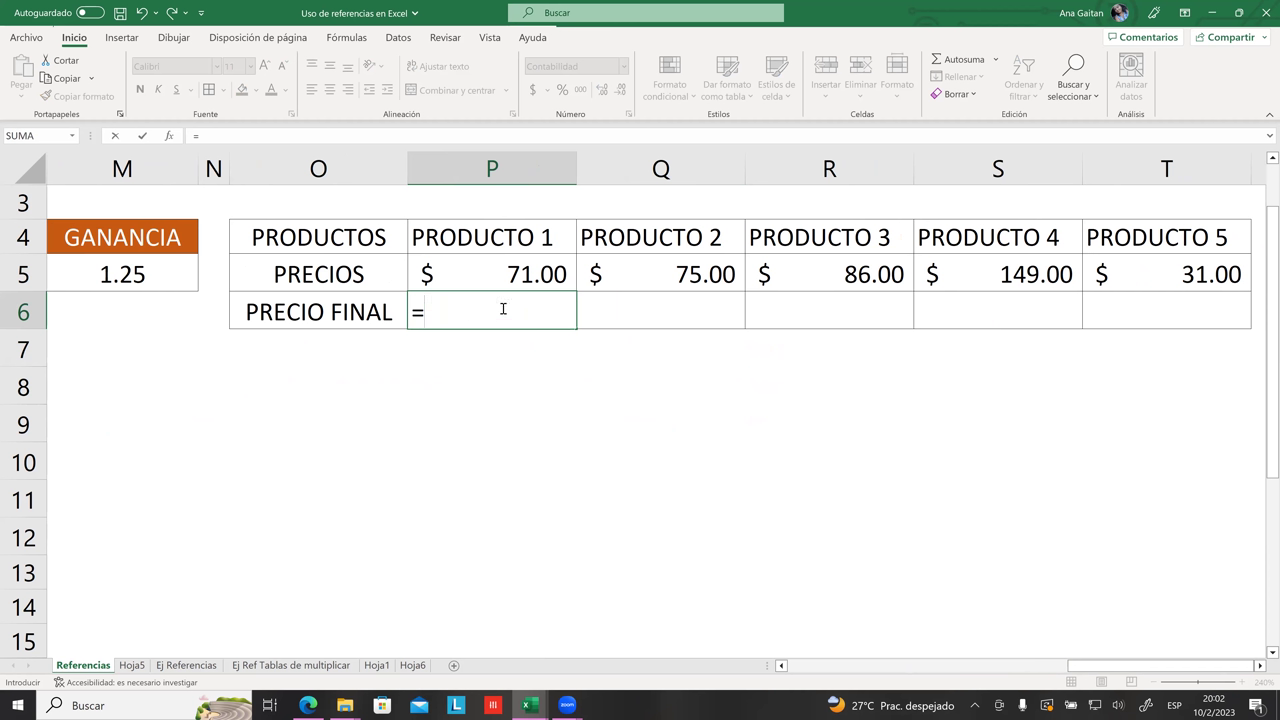
left_click(499, 279)
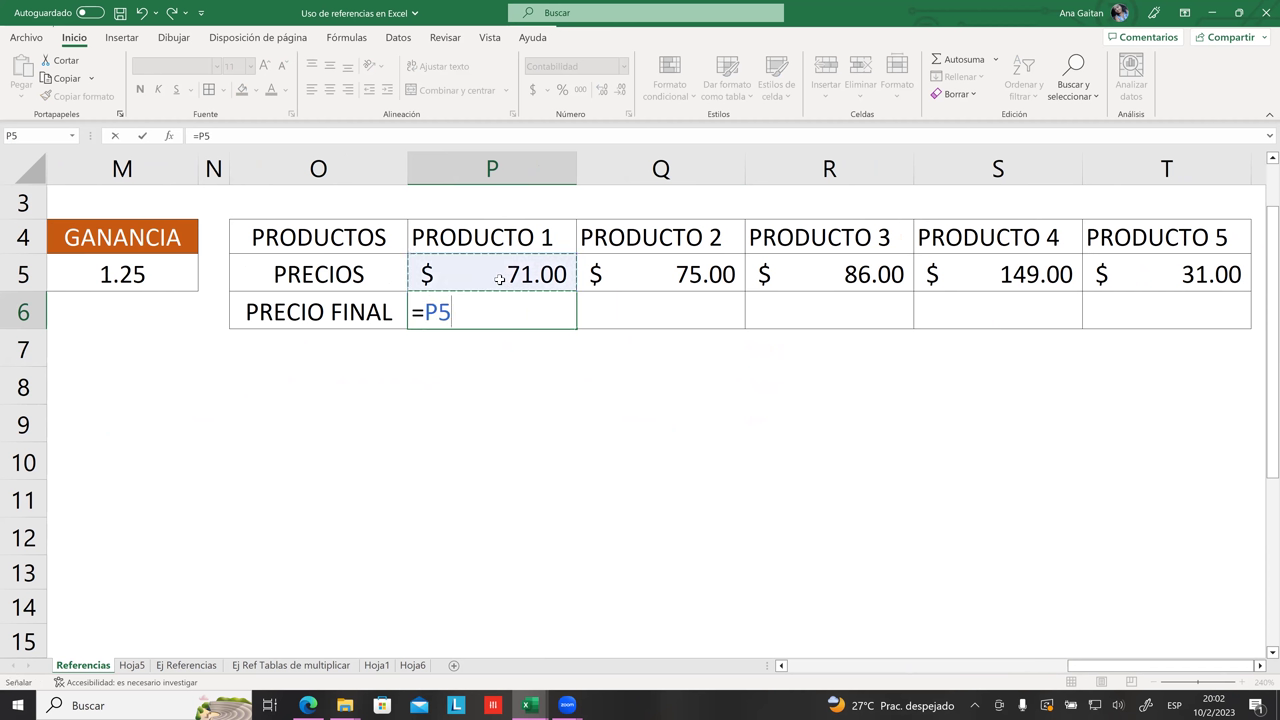
type("*")
left_click(169, 272)
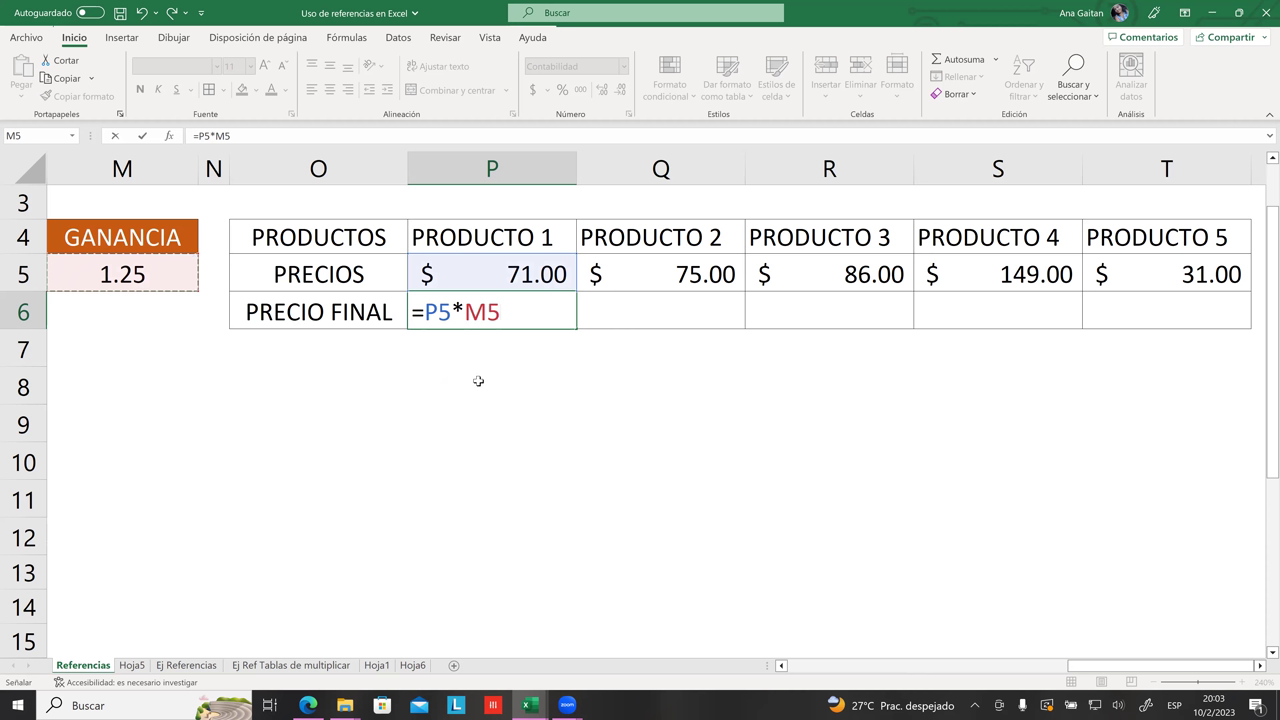
left_click(466, 312)
type("$")
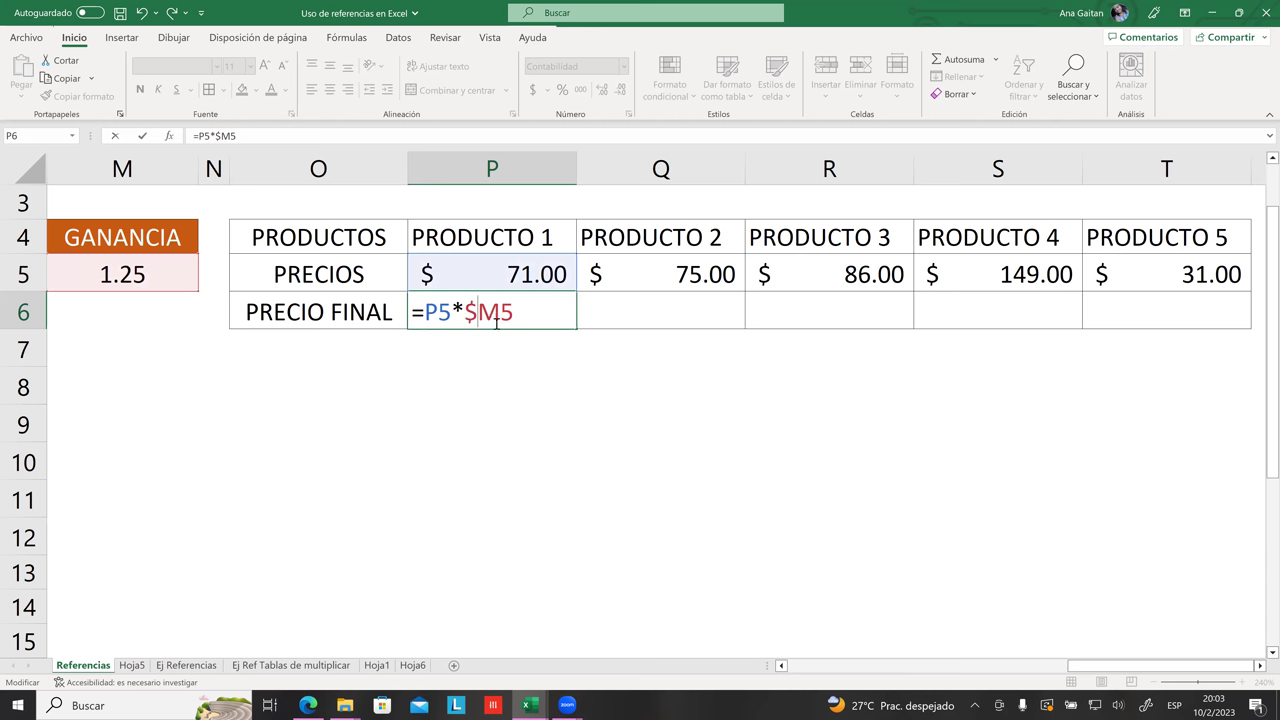
left_click(502, 313)
type("$")
key("Return")
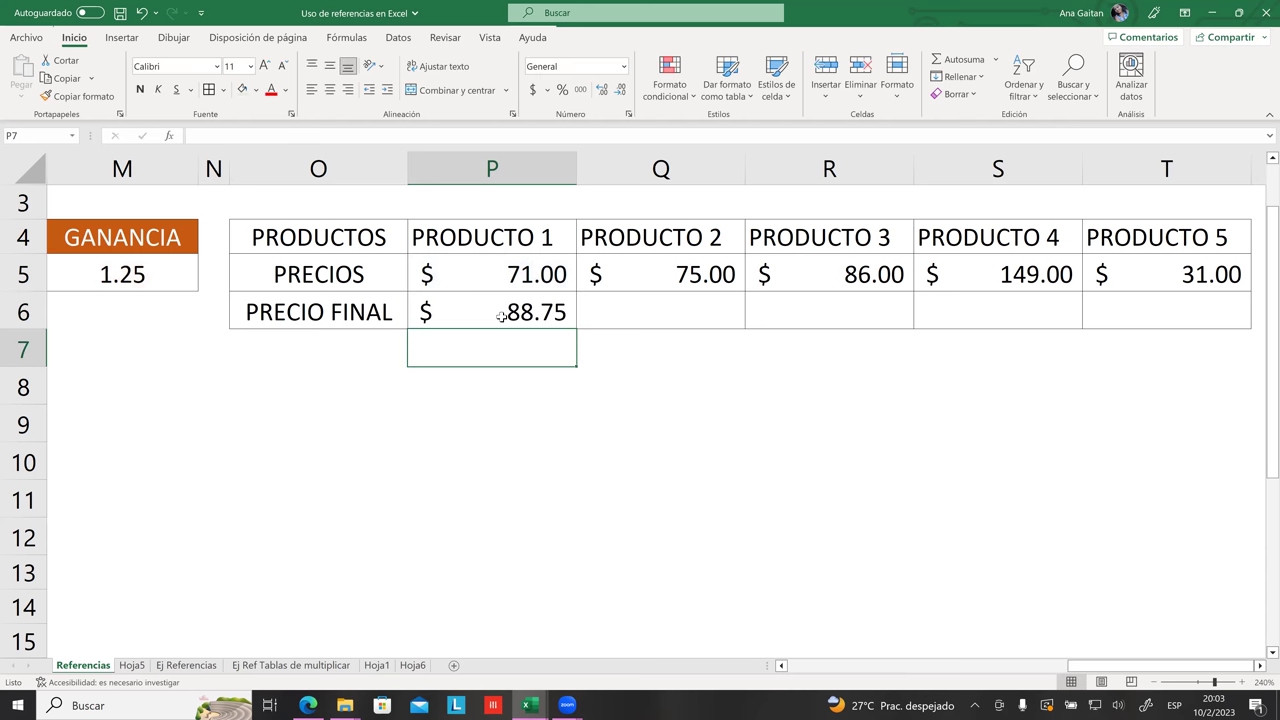
- Copy P6's final-price formula across the PRECIO FINAL row through T6
left_click(502, 314)
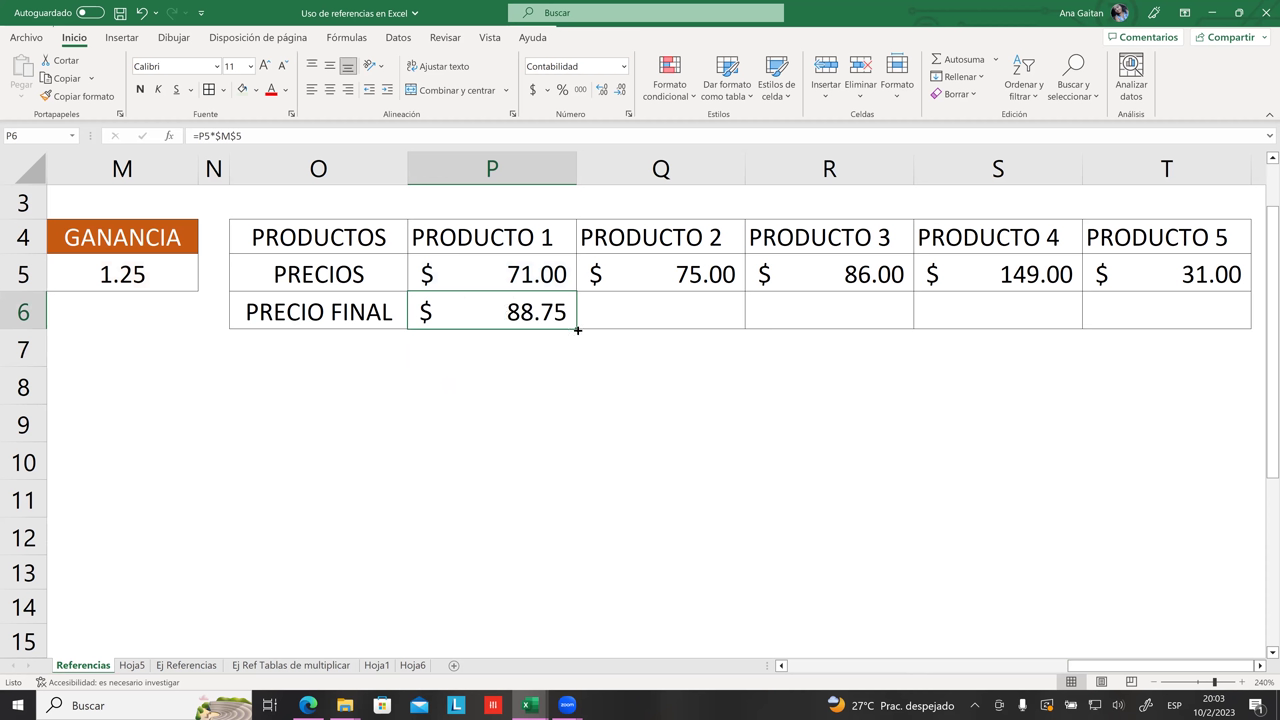
left_click_drag(577, 330, 1216, 332)
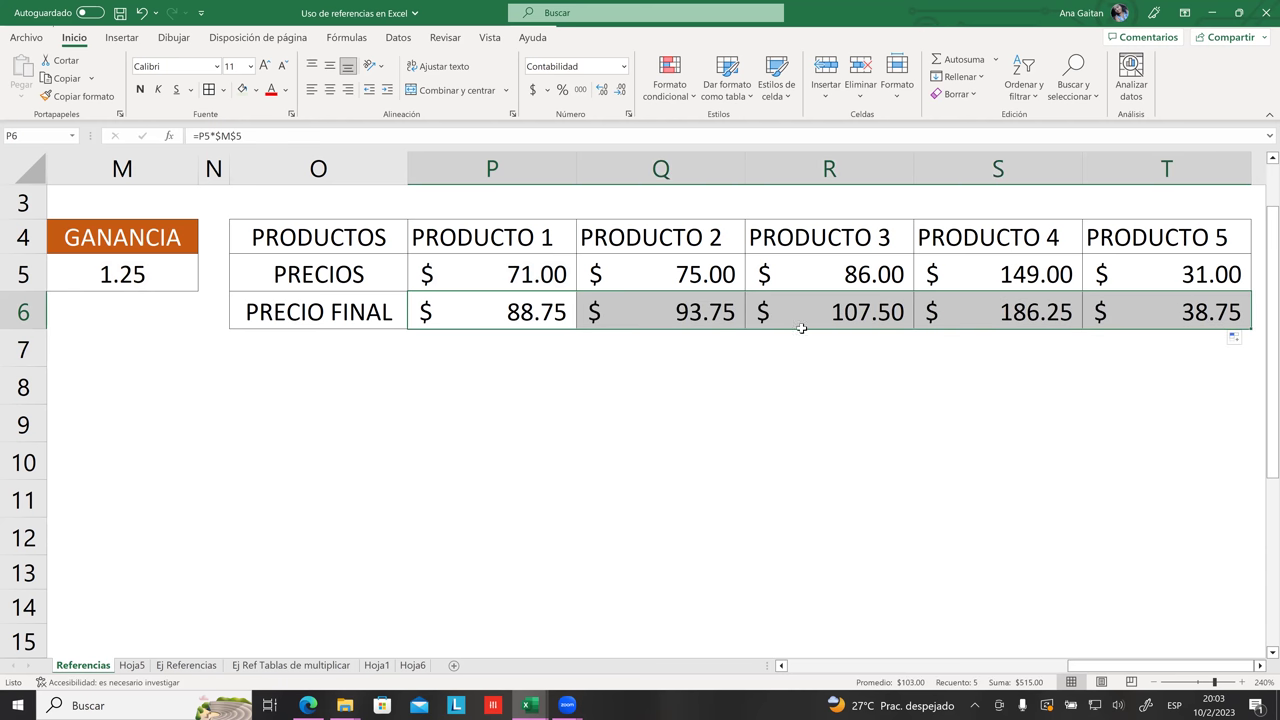
left_click(1047, 364)
- Examine the relative and absolute references in the copied PRECIO FINAL formulas from Q6 through T6
double_click(714, 311)
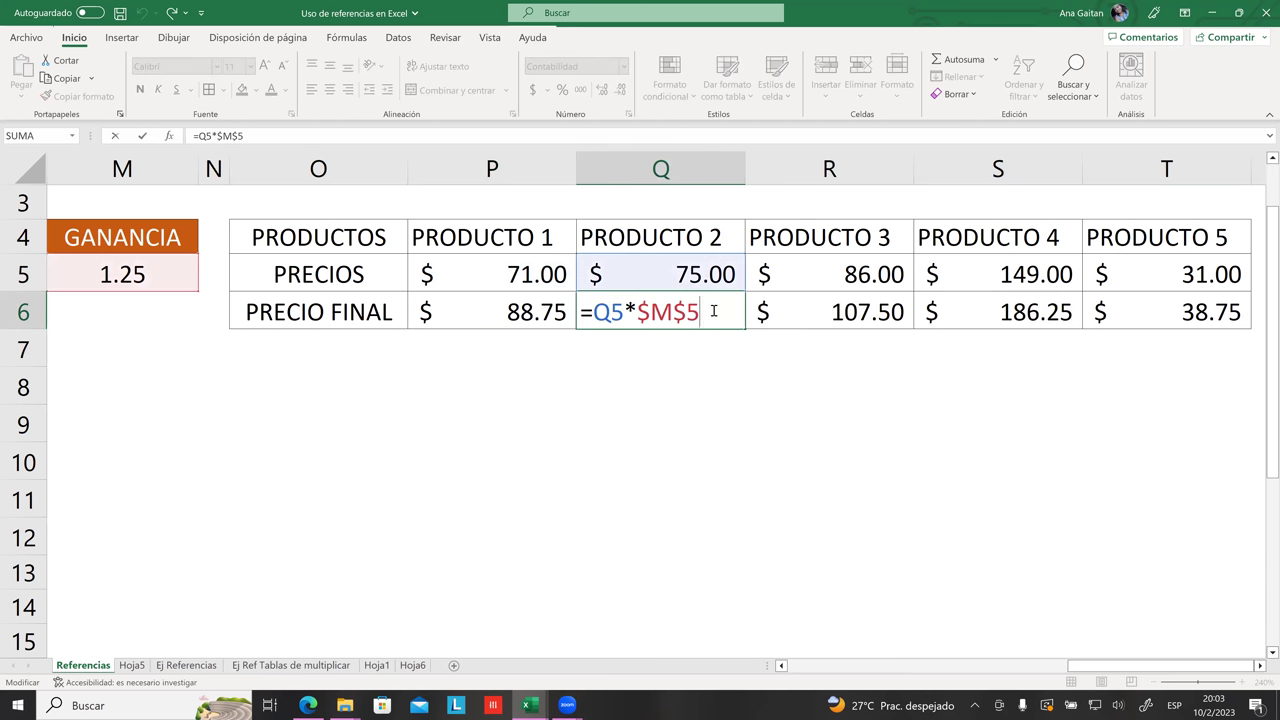
key("Return")
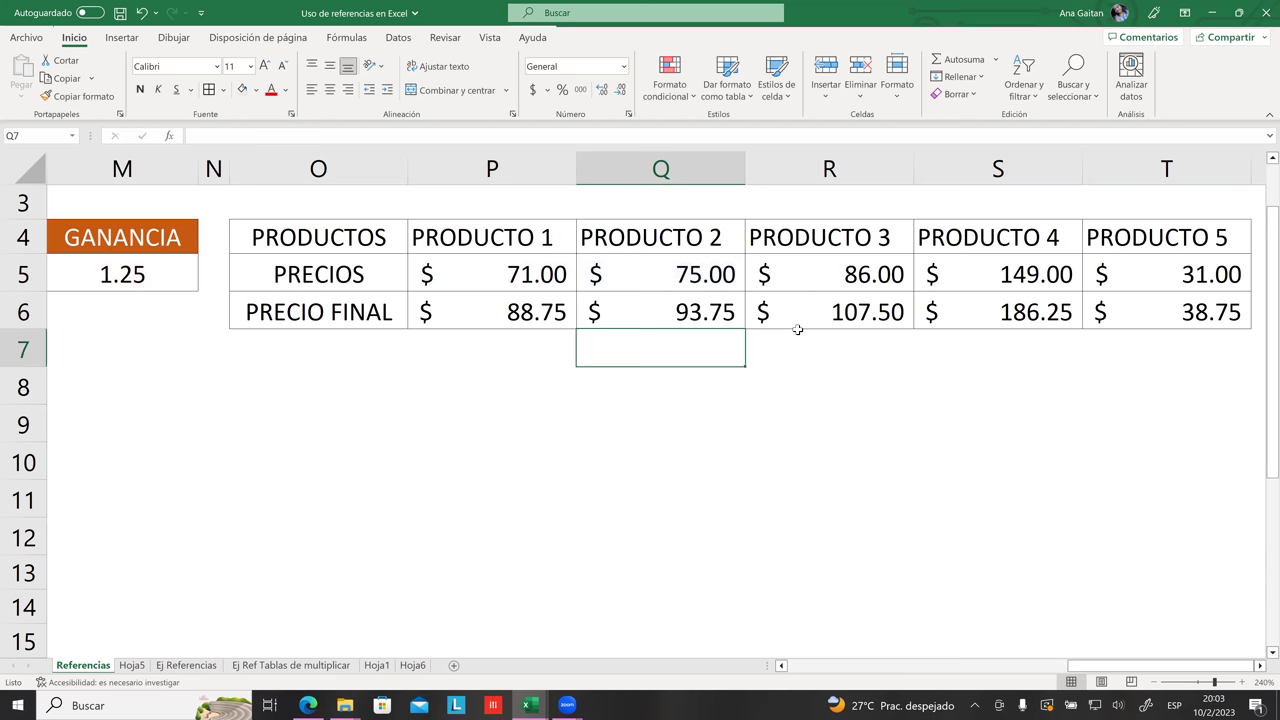
double_click(880, 312)
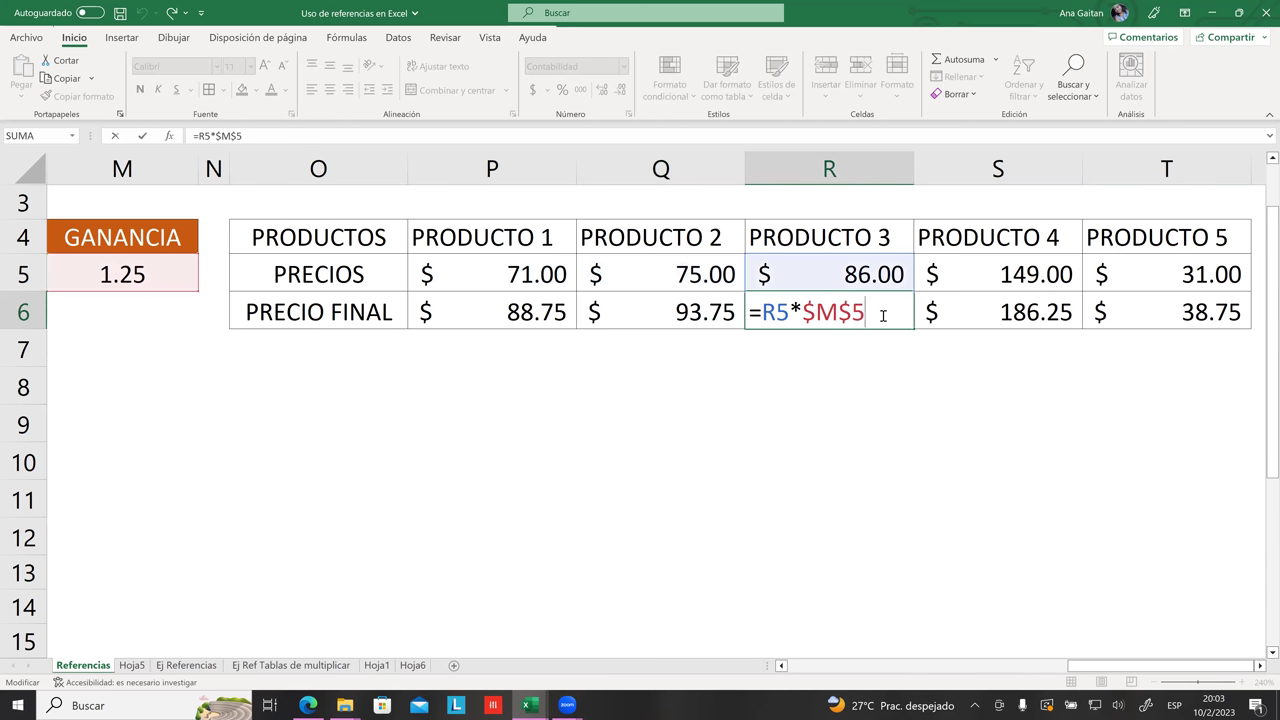
key("Return")
double_click(977, 298)
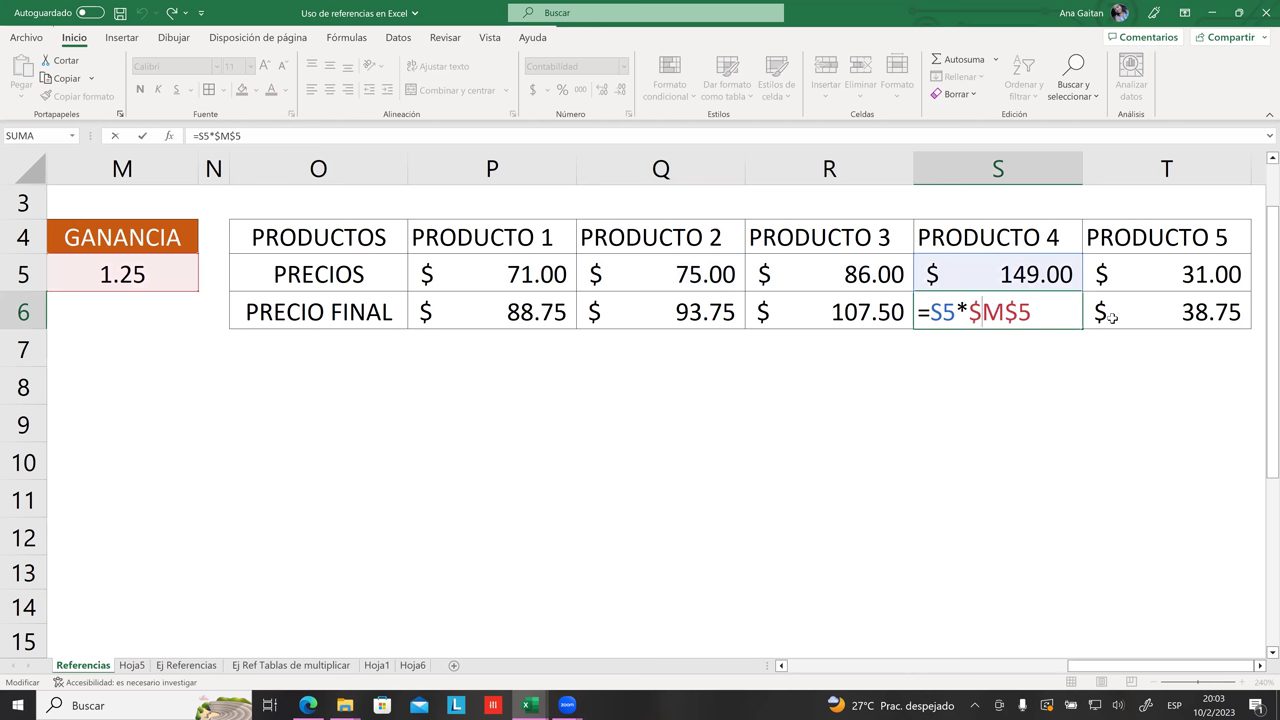
key("Return")
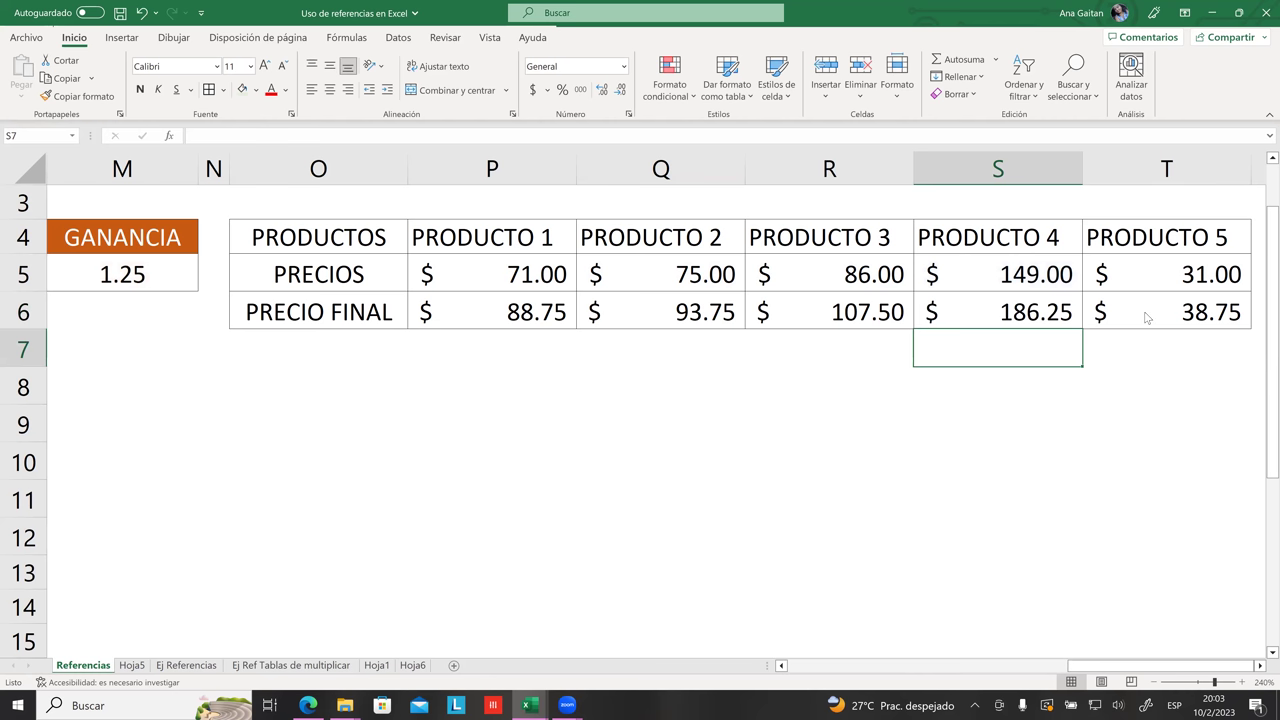
double_click(1100, 316)
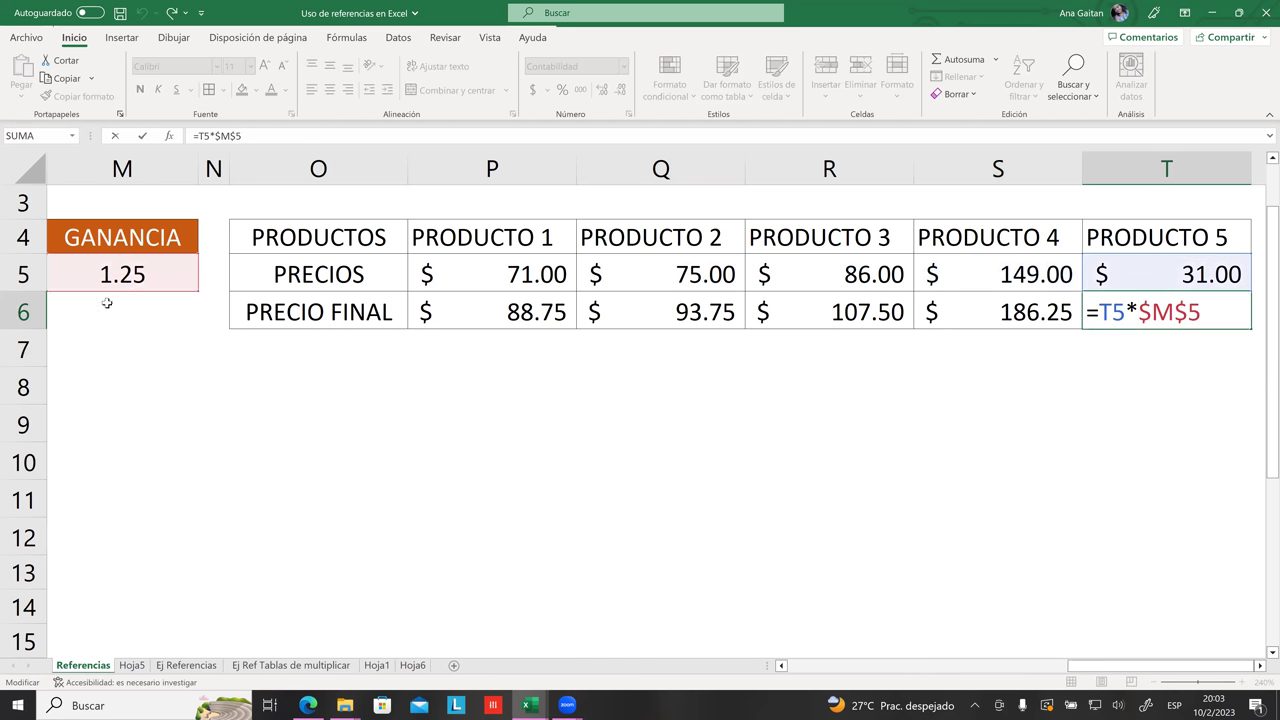
key("Return")
- Compare the references in P6's original formula with those in the copies in Q6 and R6
left_click(463, 314)
double_click(466, 314)
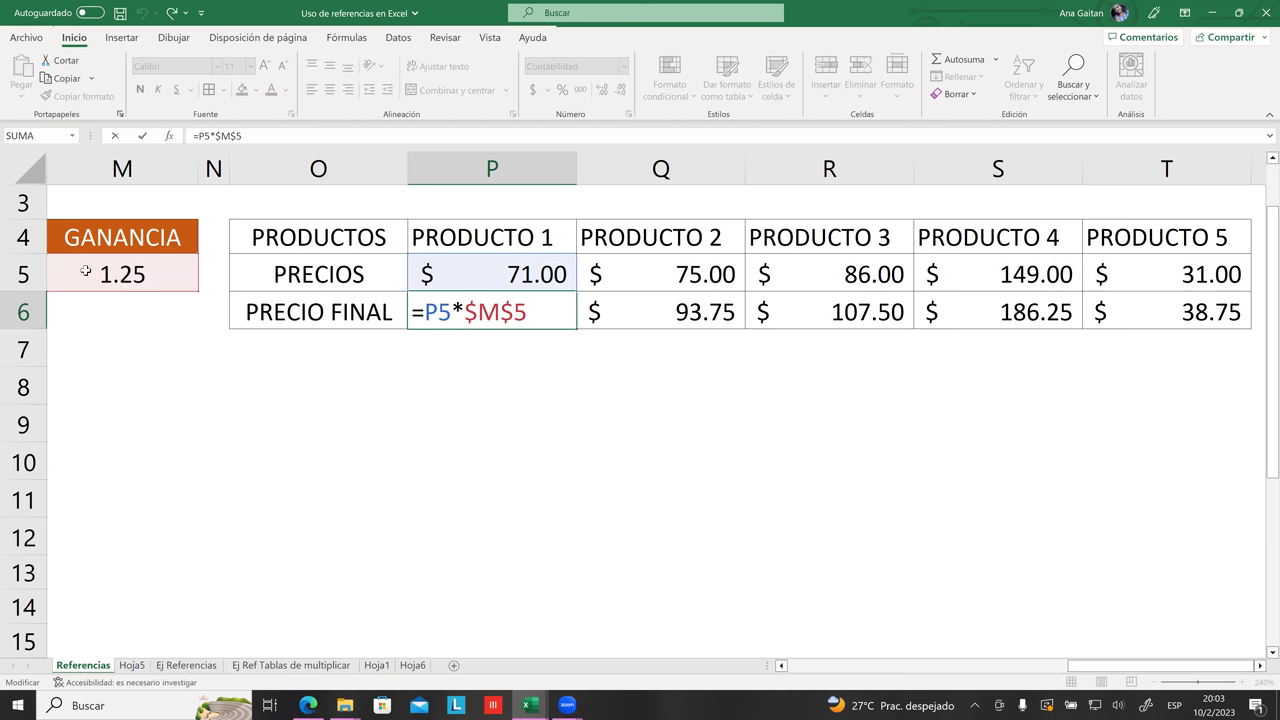
key("Return")
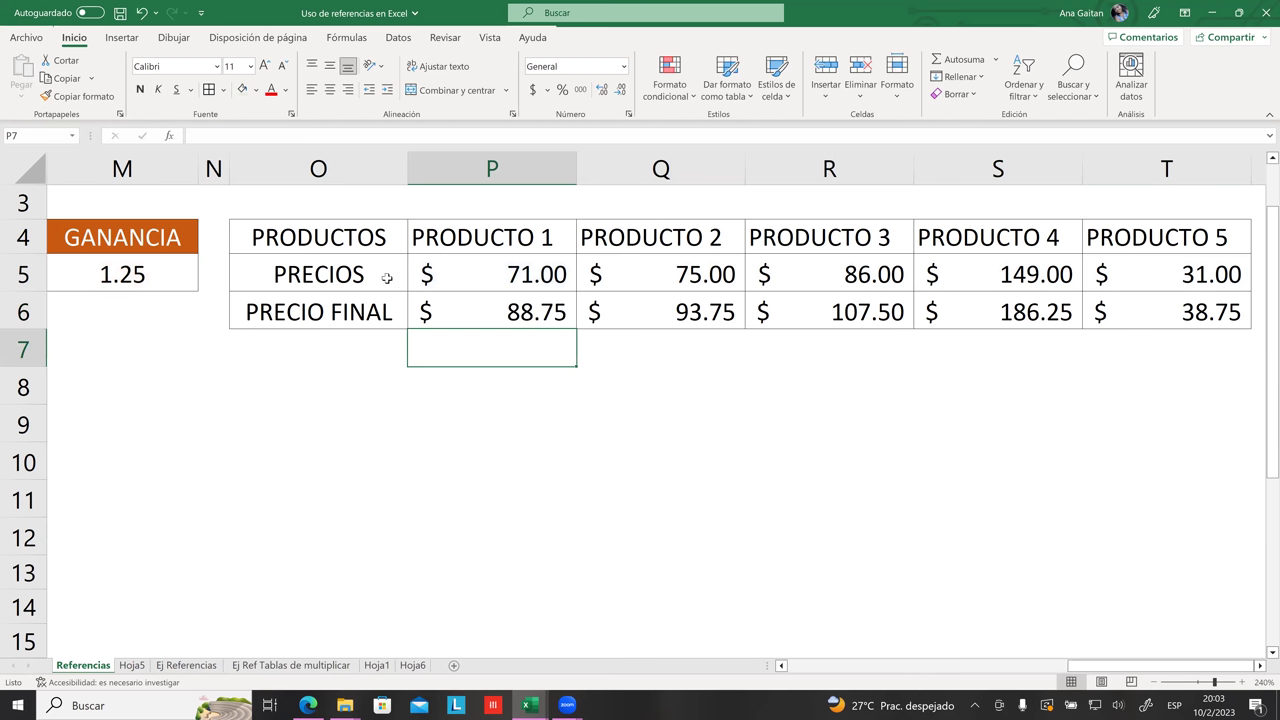
left_click(618, 315)
double_click(633, 311)
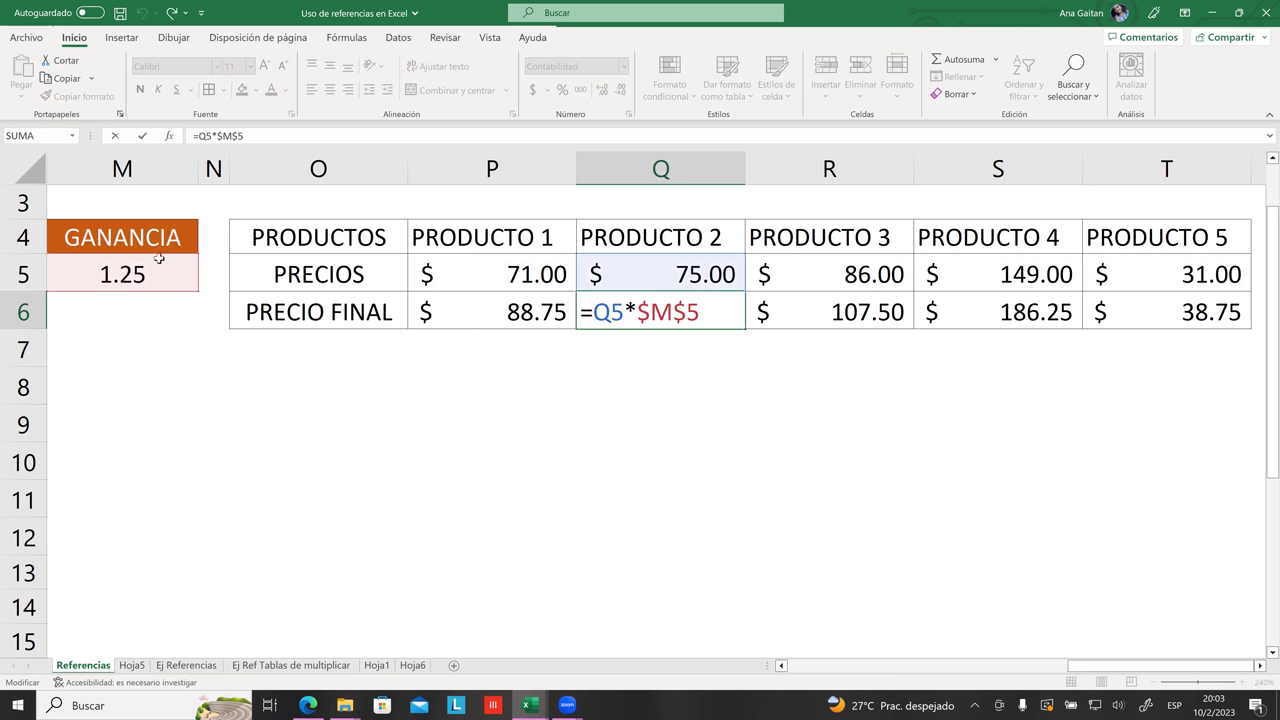
key("Right")
left_click(858, 309)
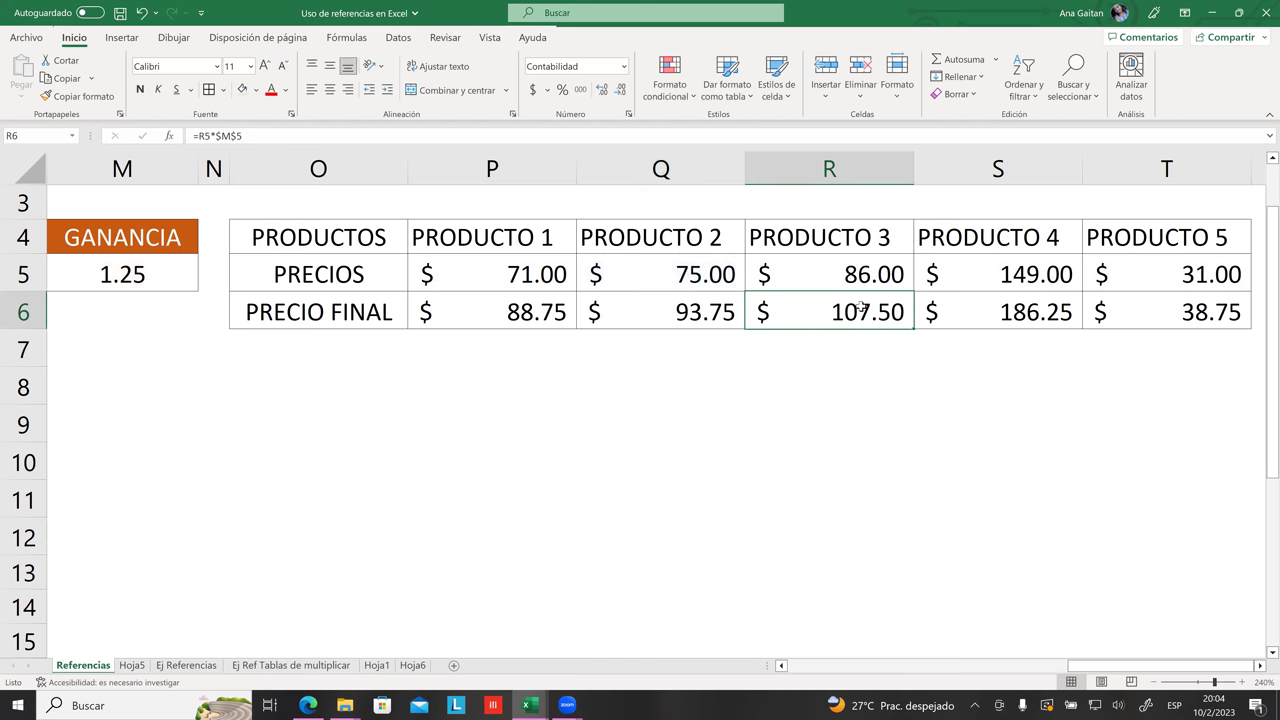
double_click(860, 309)
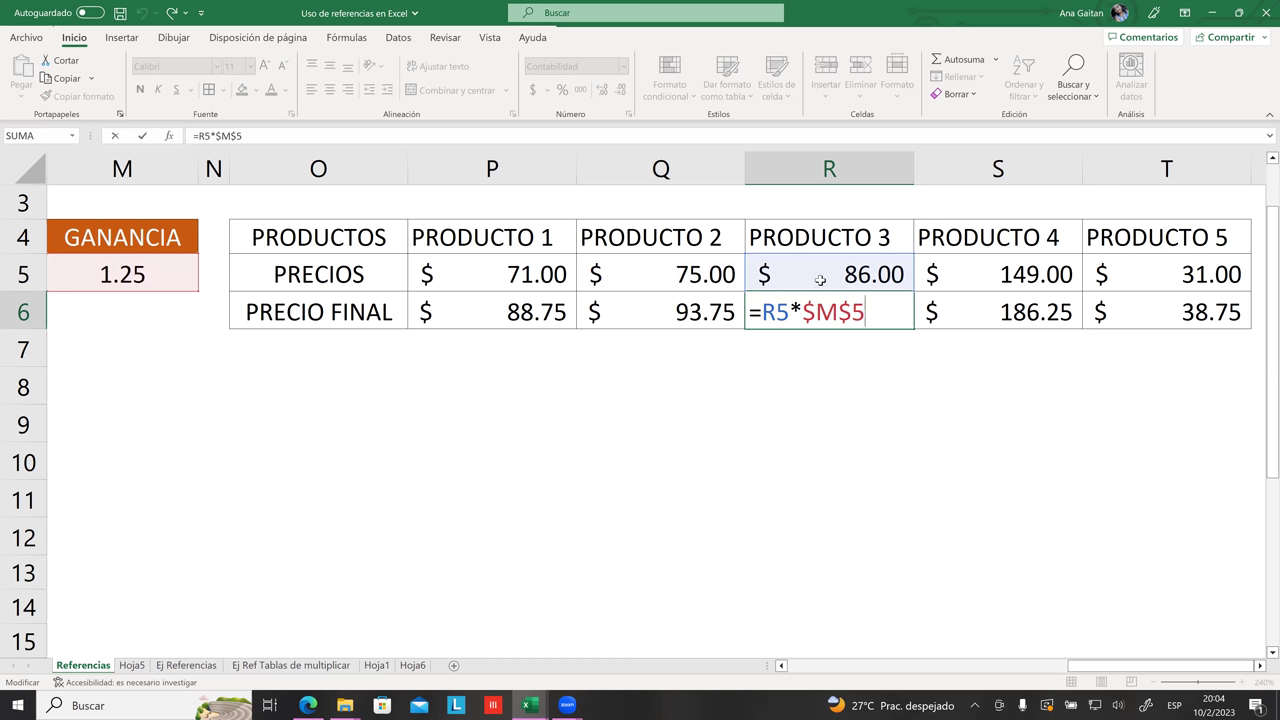
key("Return")
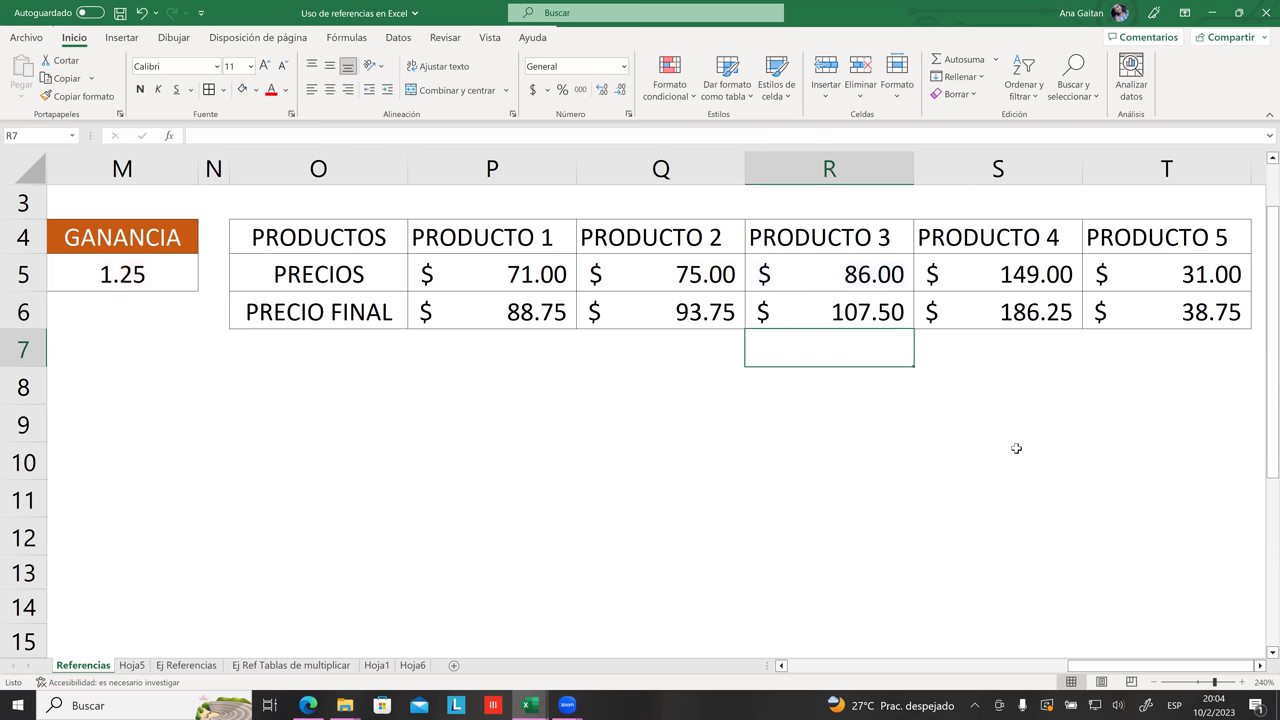
- Leave the horizontal product table and switch to the Hoja5 sheet
left_click(1013, 449)
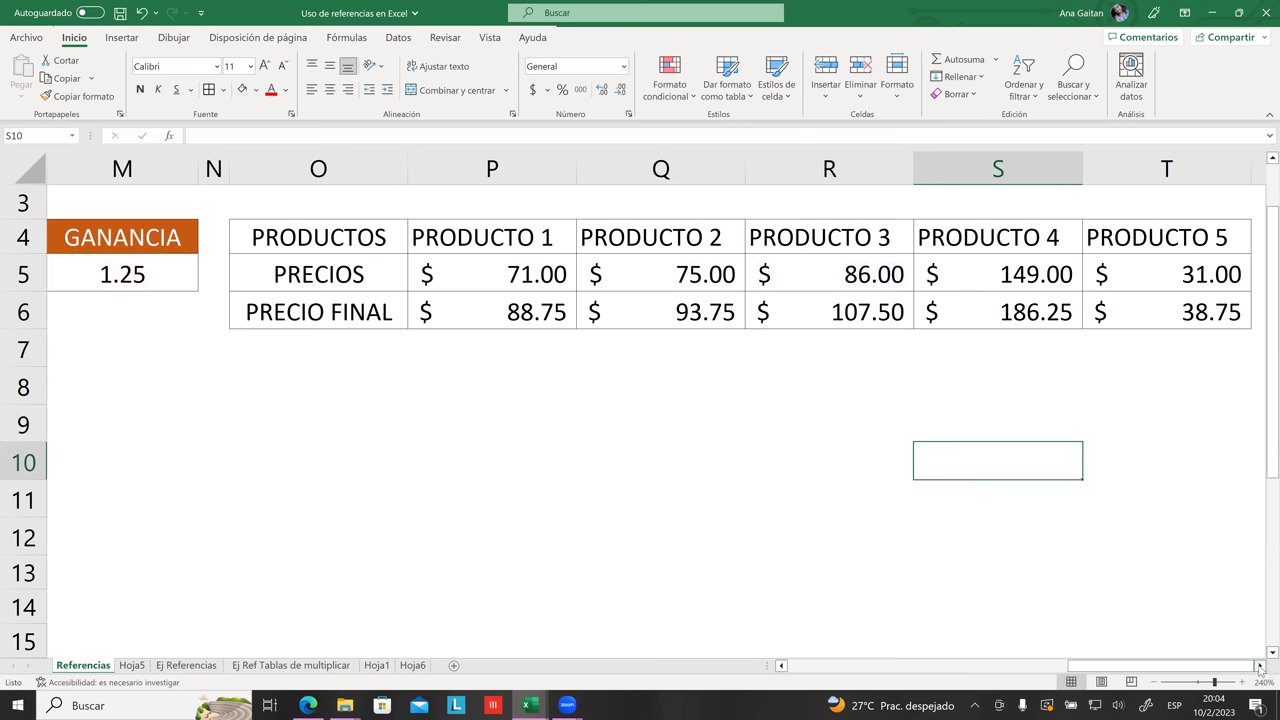
left_click(1260, 666)
left_click(1260, 666)
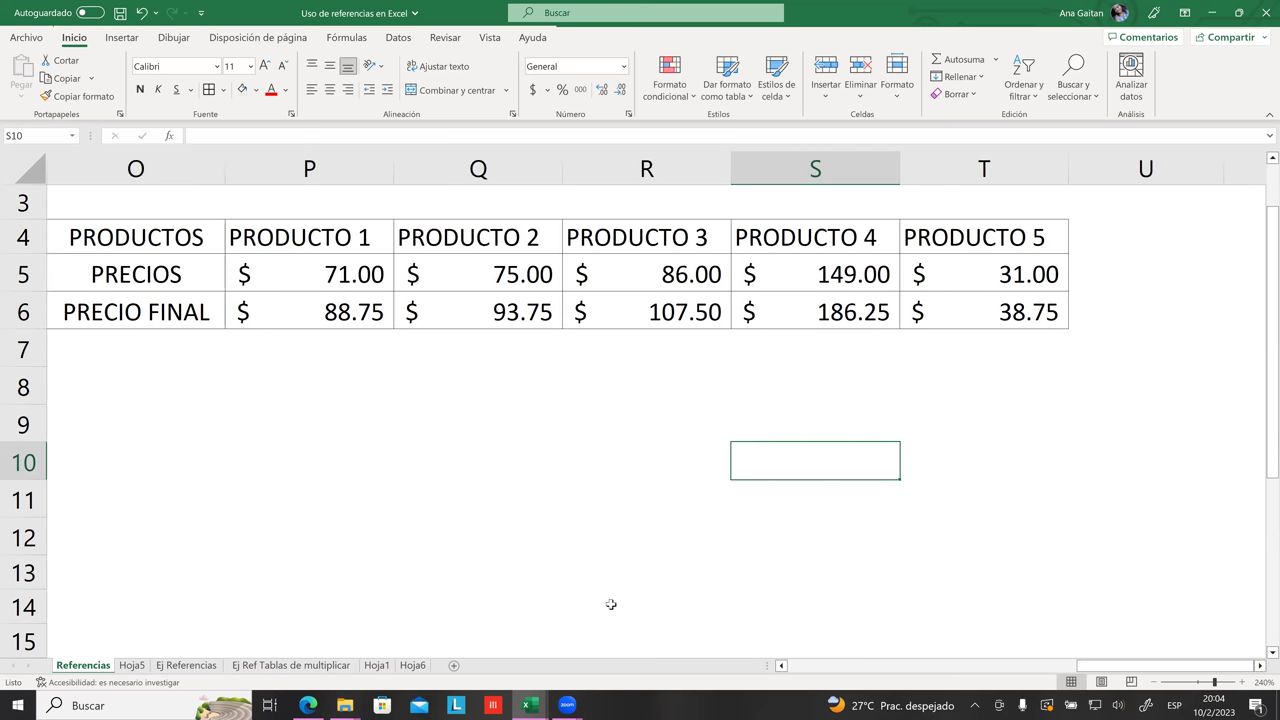
left_click(136, 667)
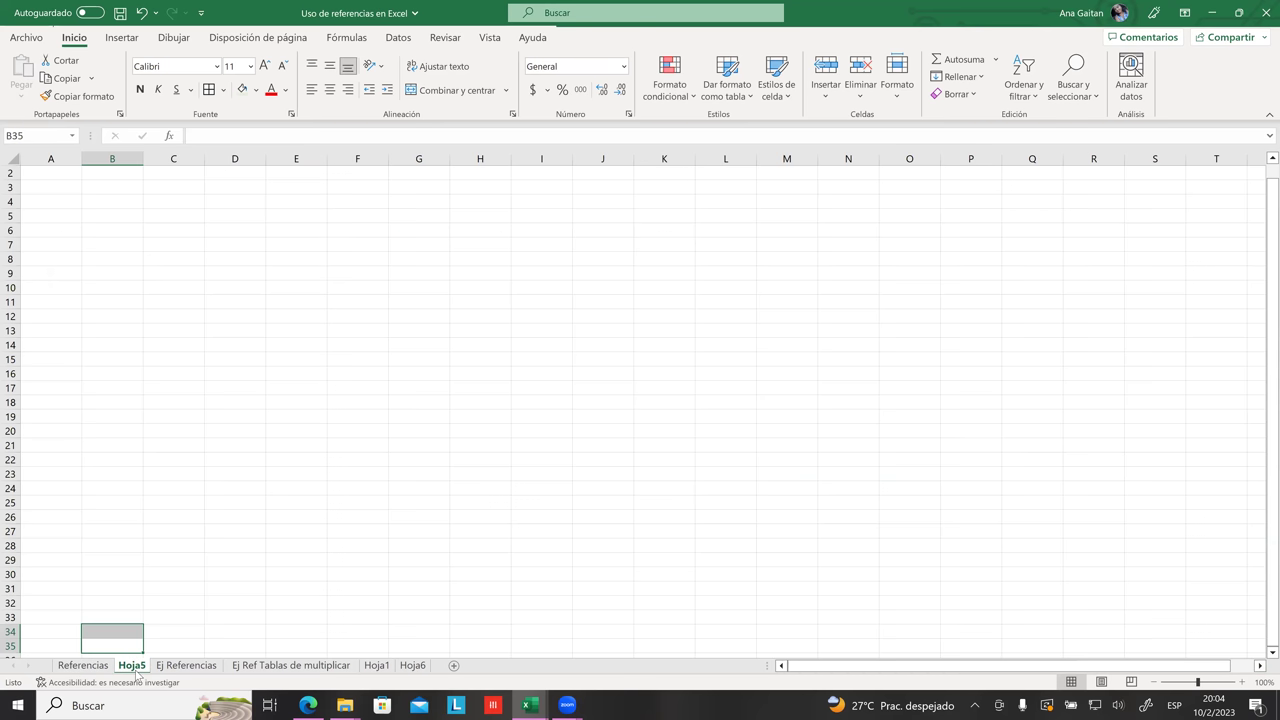
- Switch to the Ej Referencias sheet and examine the PLANILLA table's employees, Sueldo base values and first deduction column
left_click(172, 667)
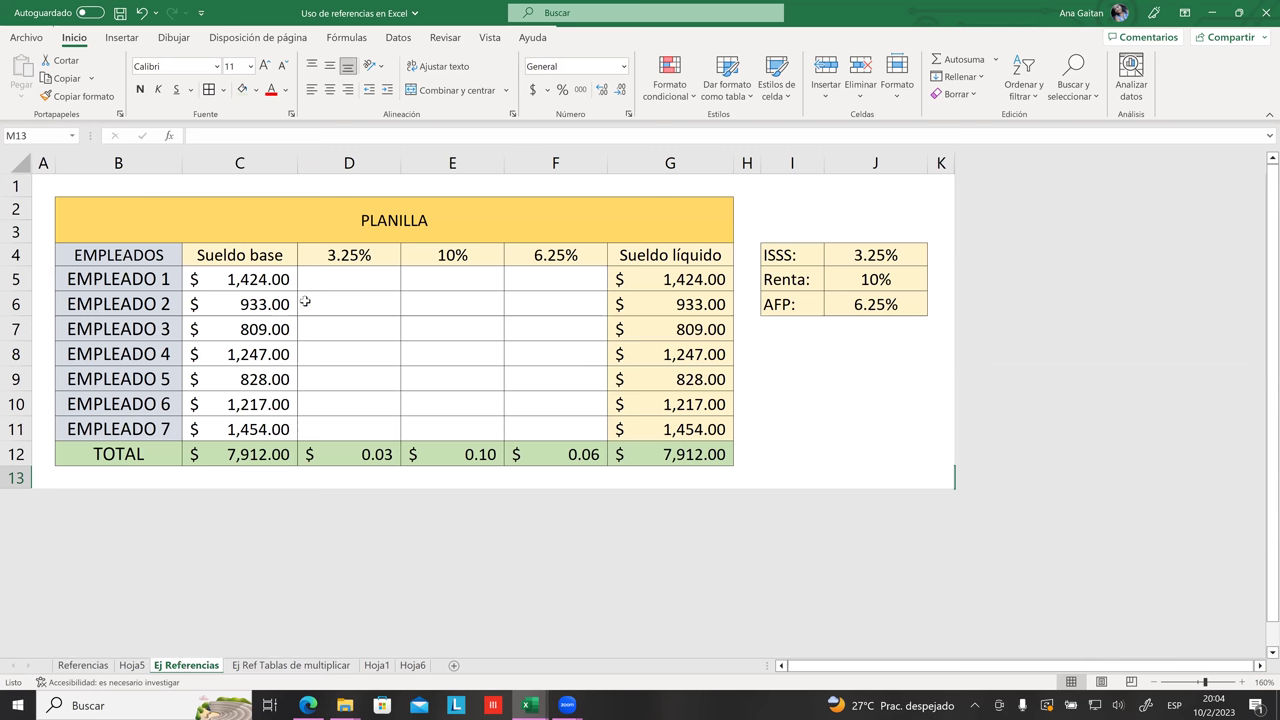
left_click_drag(157, 220, 362, 465)
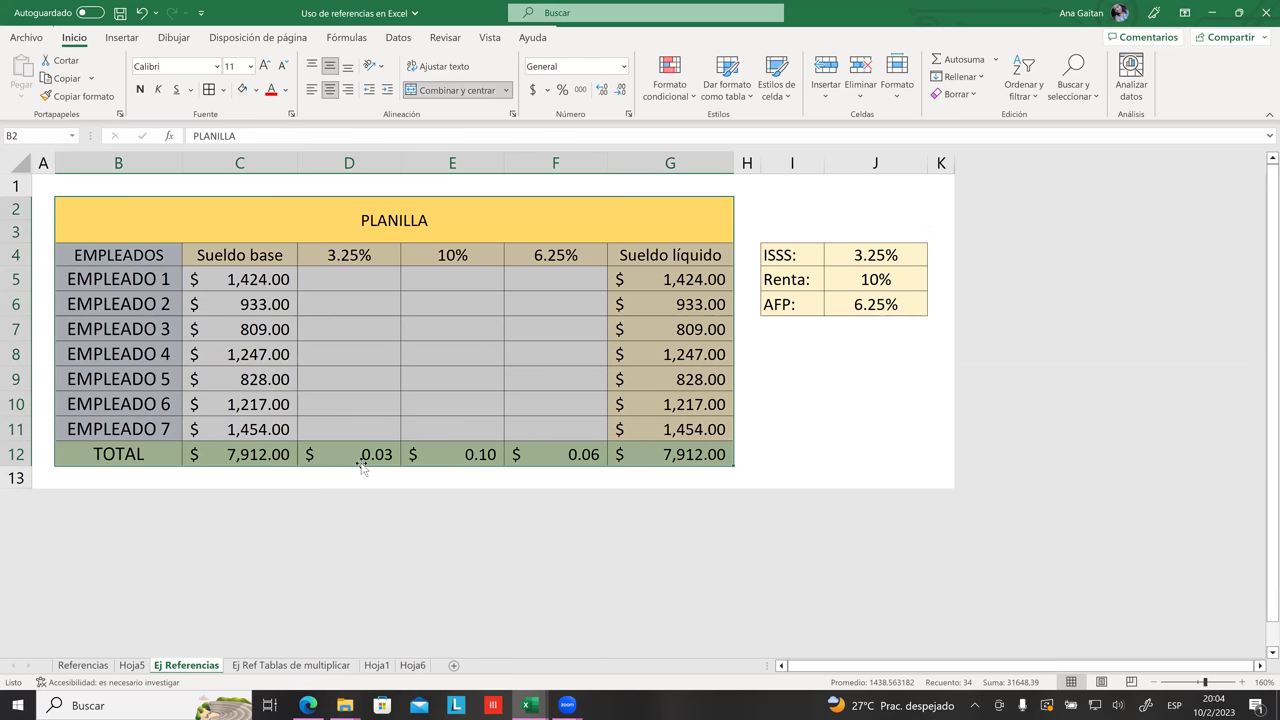
left_click(366, 399)
left_click(148, 289)
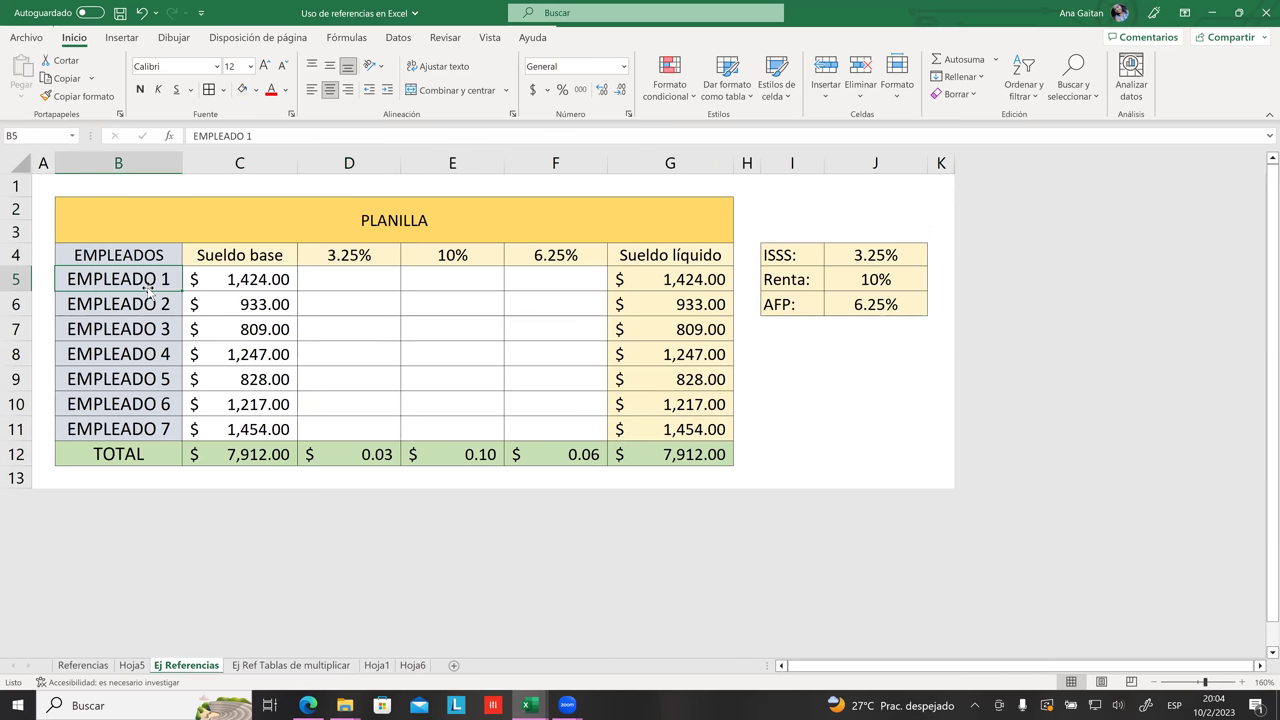
left_click(227, 281)
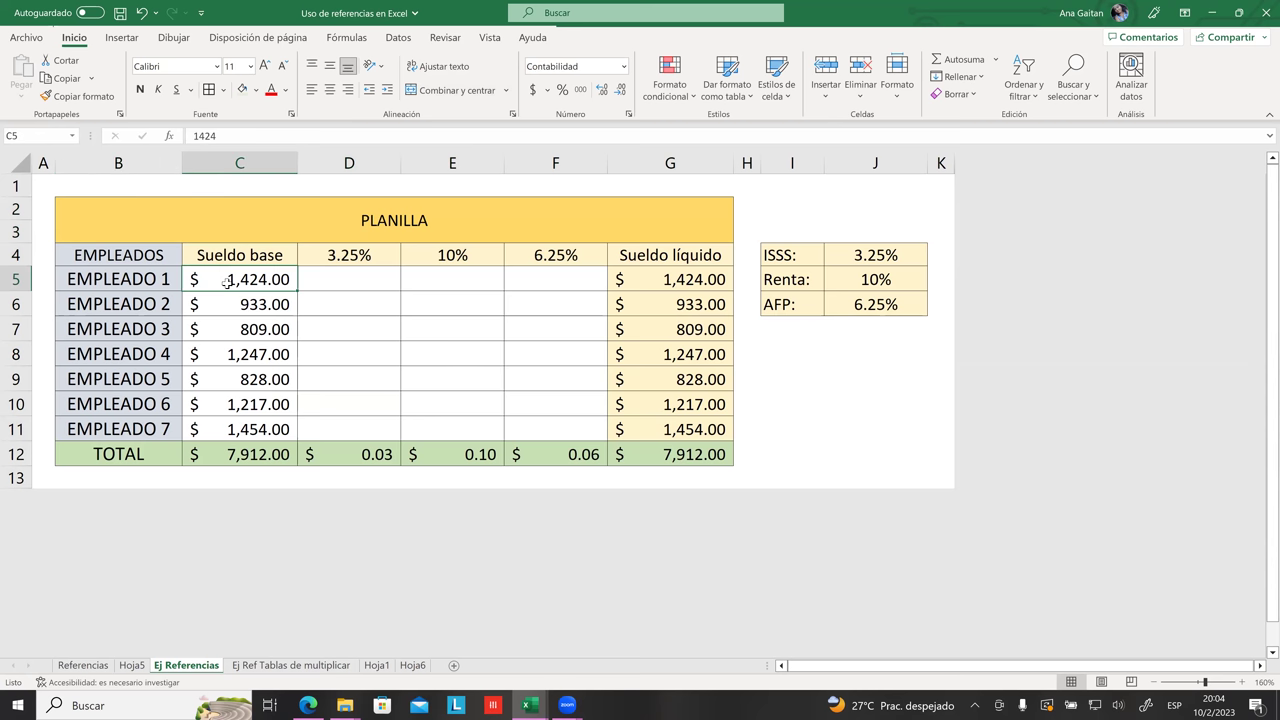
left_click(354, 256)
left_click(346, 277)
left_click(349, 253)
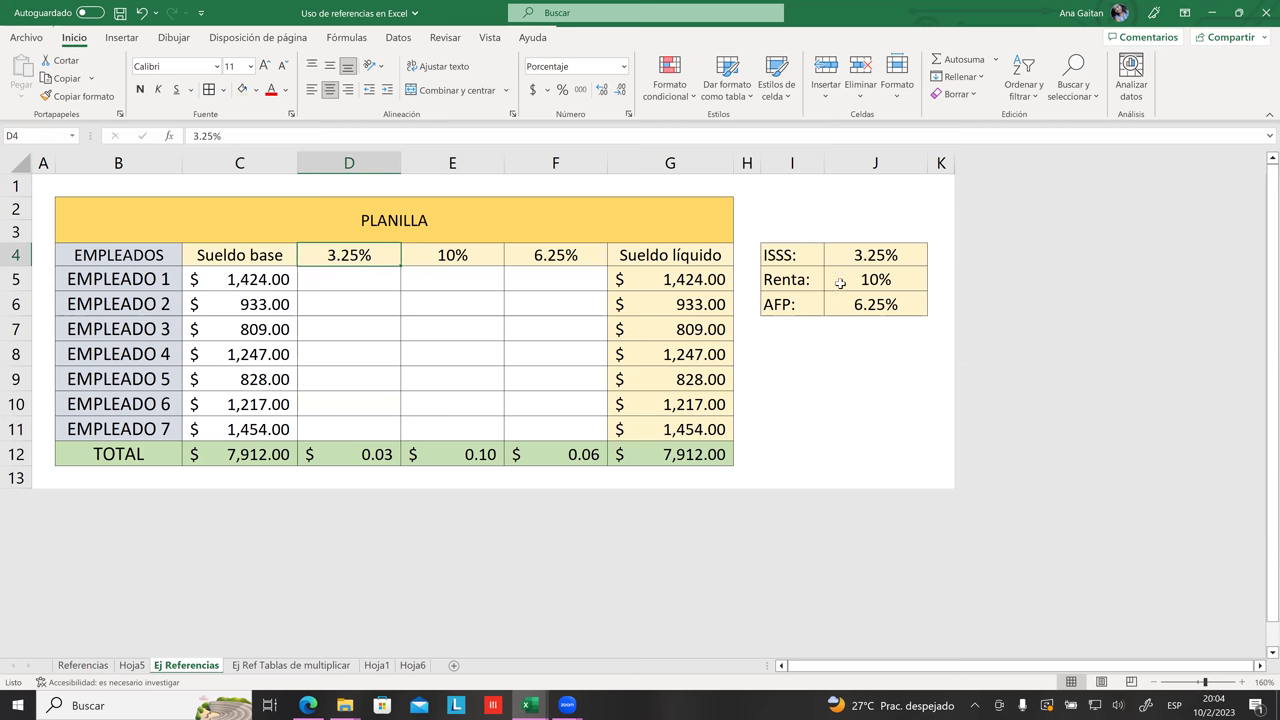
- Review the ISSS, Renta and AFP rates in the small reference table beside the PLANILLA table
left_click_drag(796, 262, 874, 312)
left_click(897, 258)
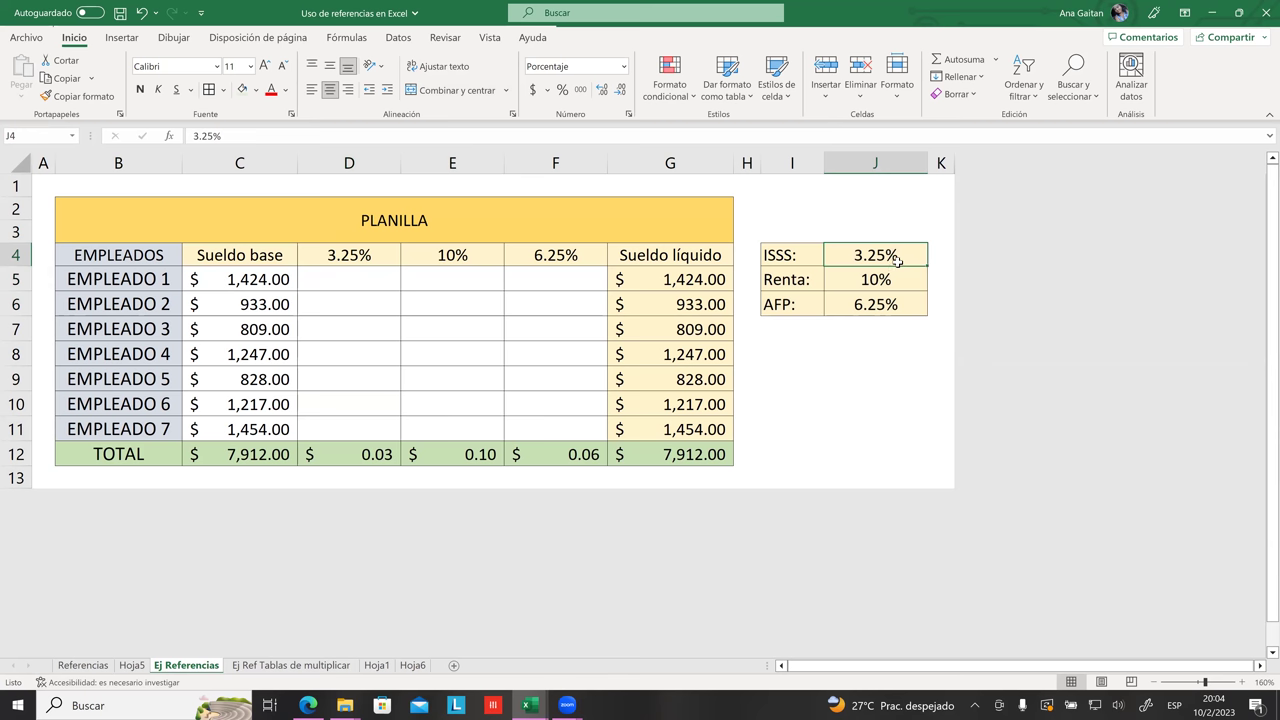
left_click(801, 282)
left_click(874, 283)
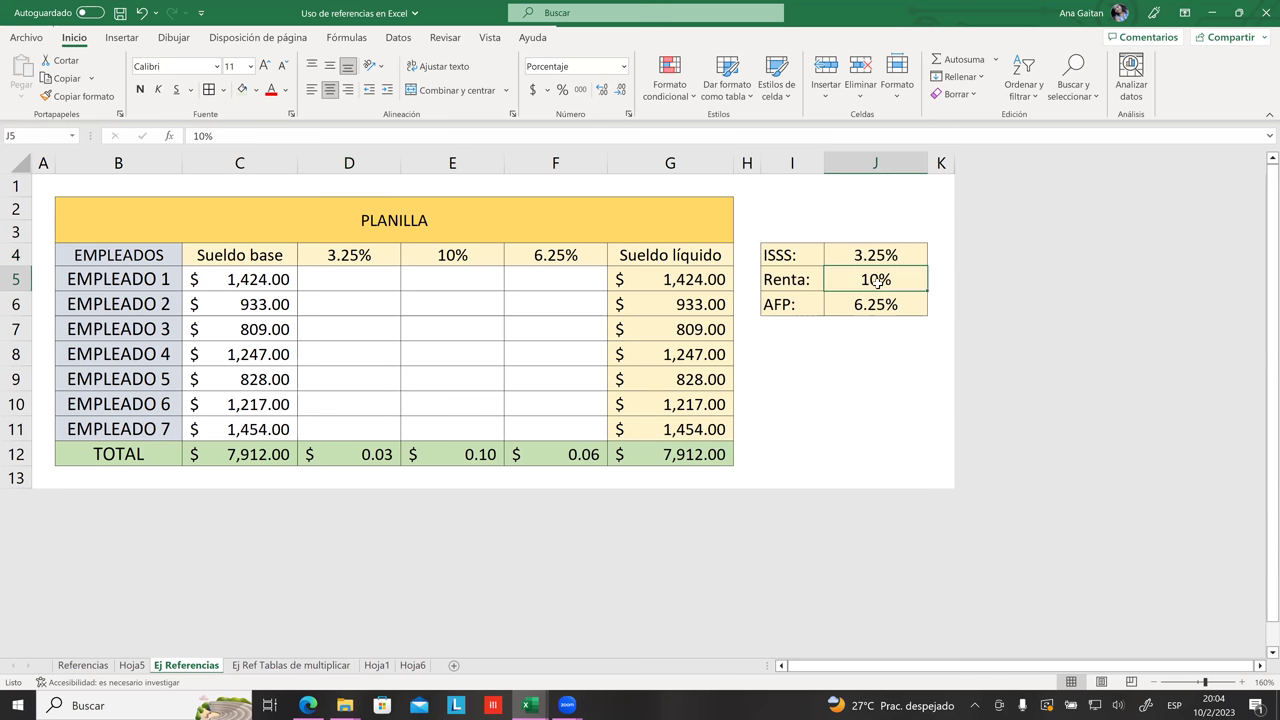
left_click(796, 312)
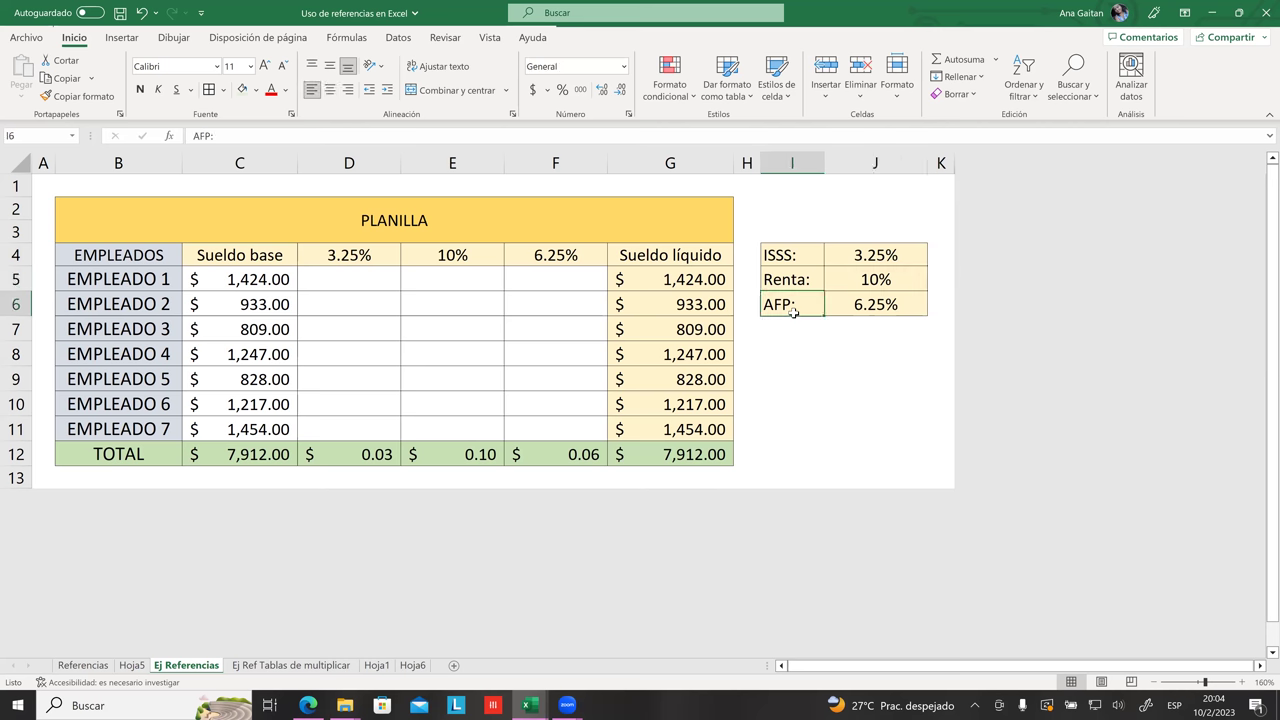
left_click(883, 305)
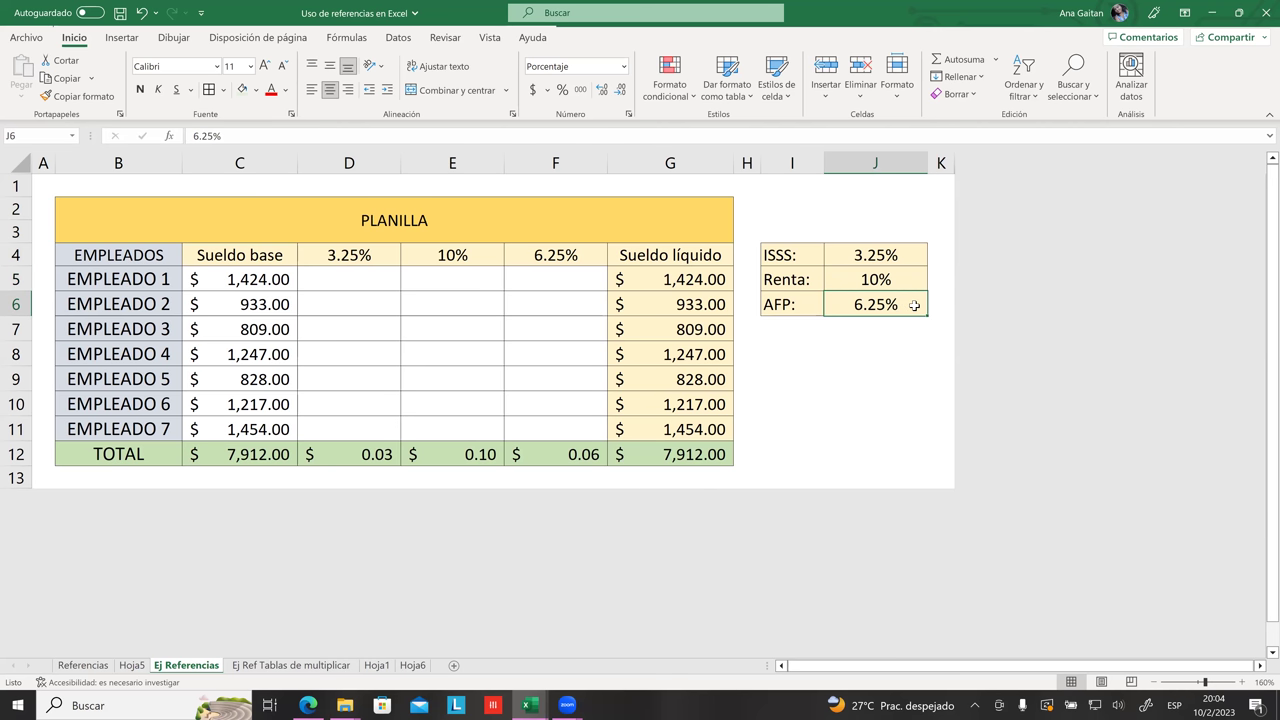
left_click(870, 354)
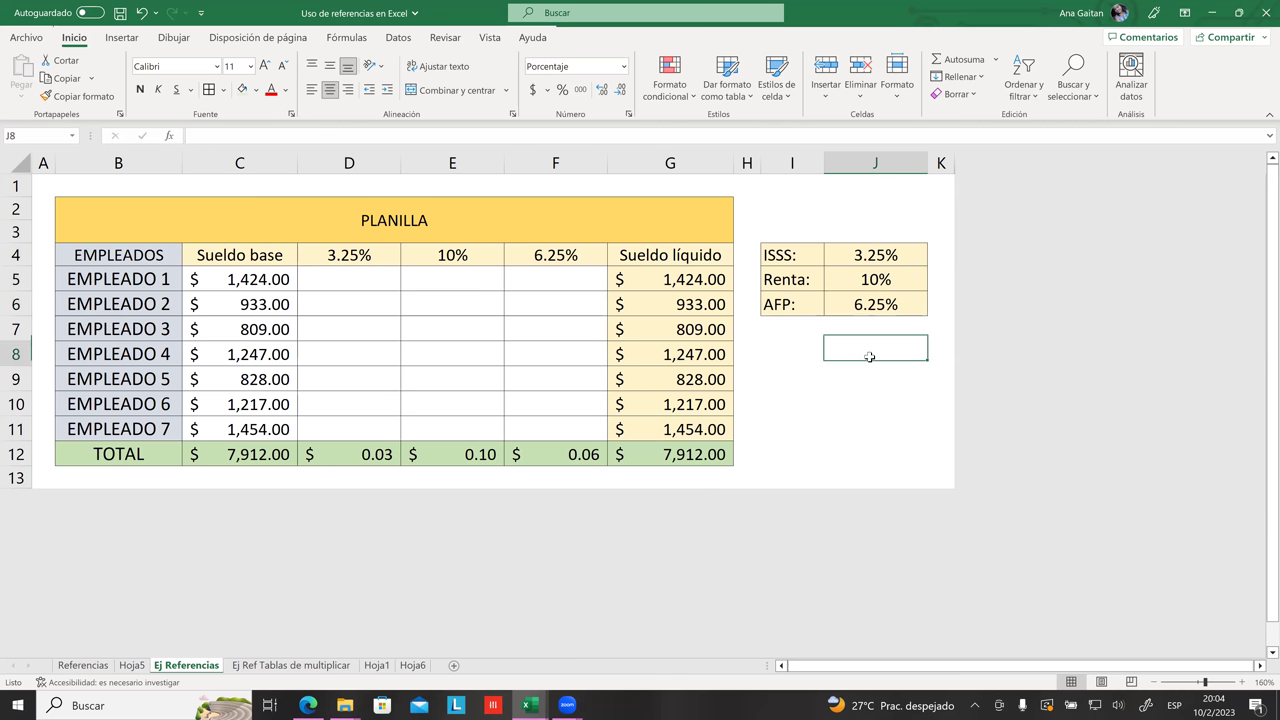
- Examine the Sueldo líquido formulas and the empty deduction cells they depend on in the PLANILLA table
left_click(656, 281)
key("Down")
key("Down")
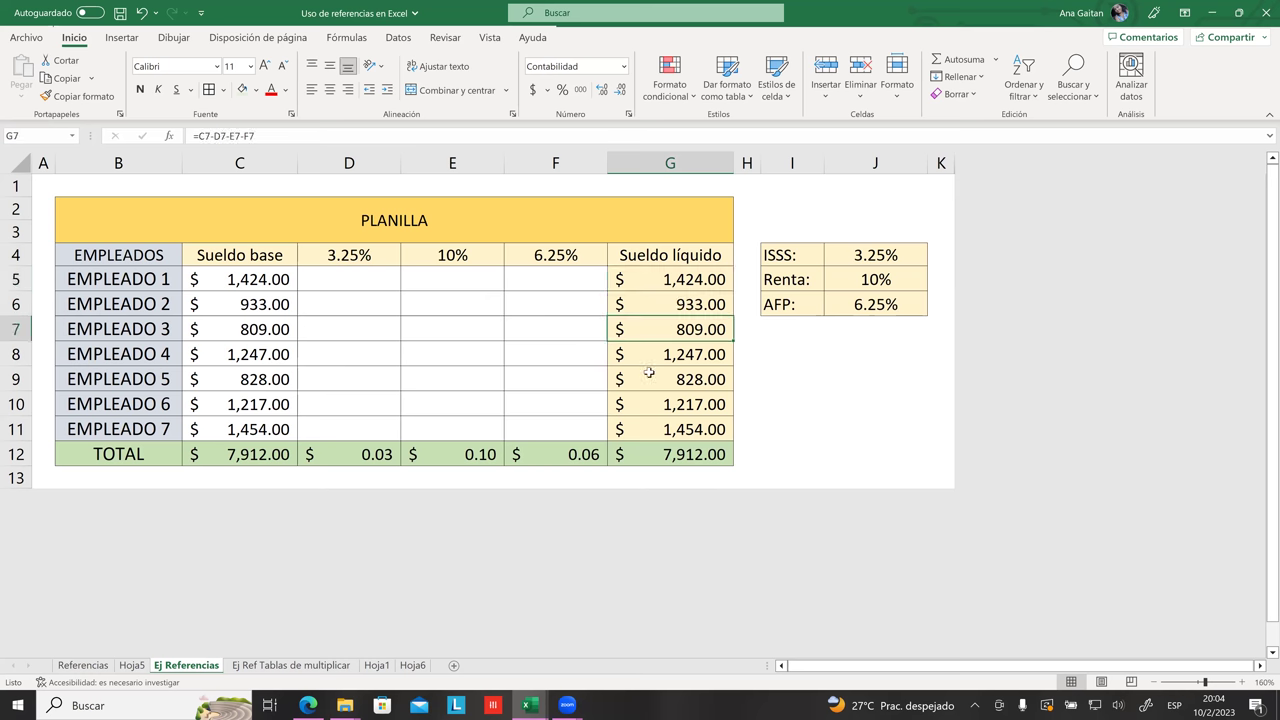
left_click(462, 328)
left_click(349, 305)
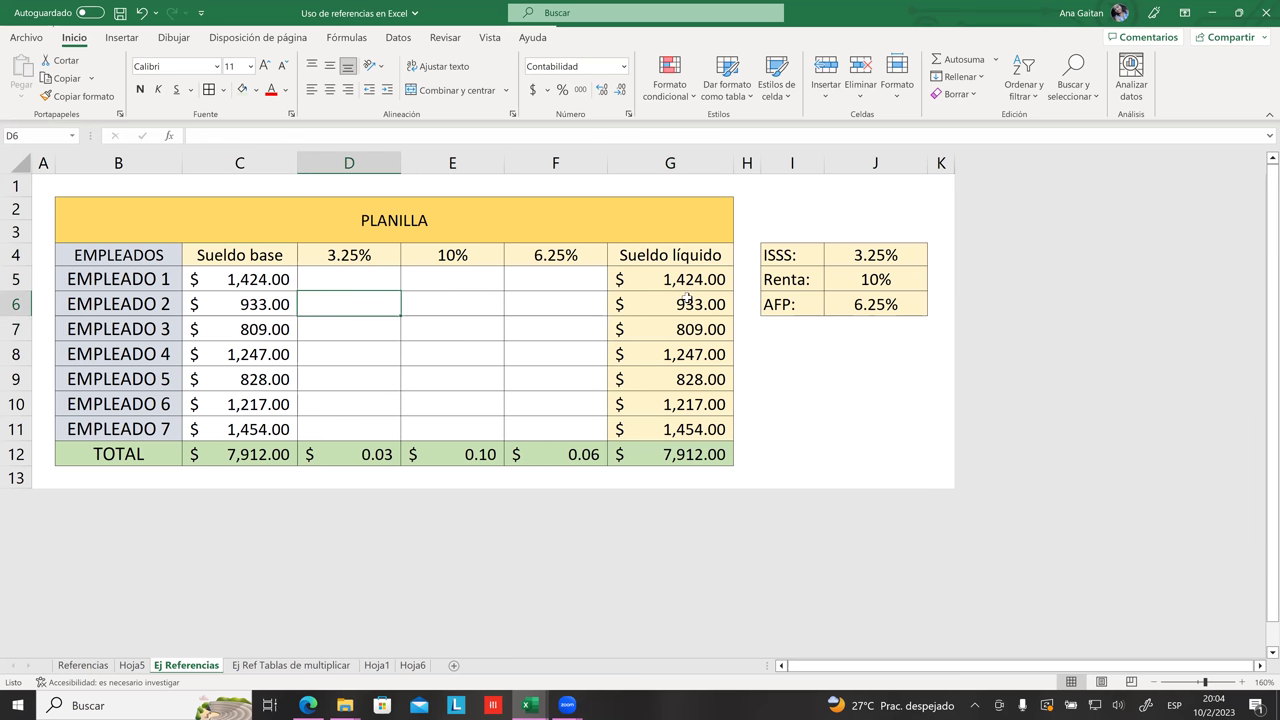
left_click_drag(343, 270, 529, 280)
left_click(500, 324)
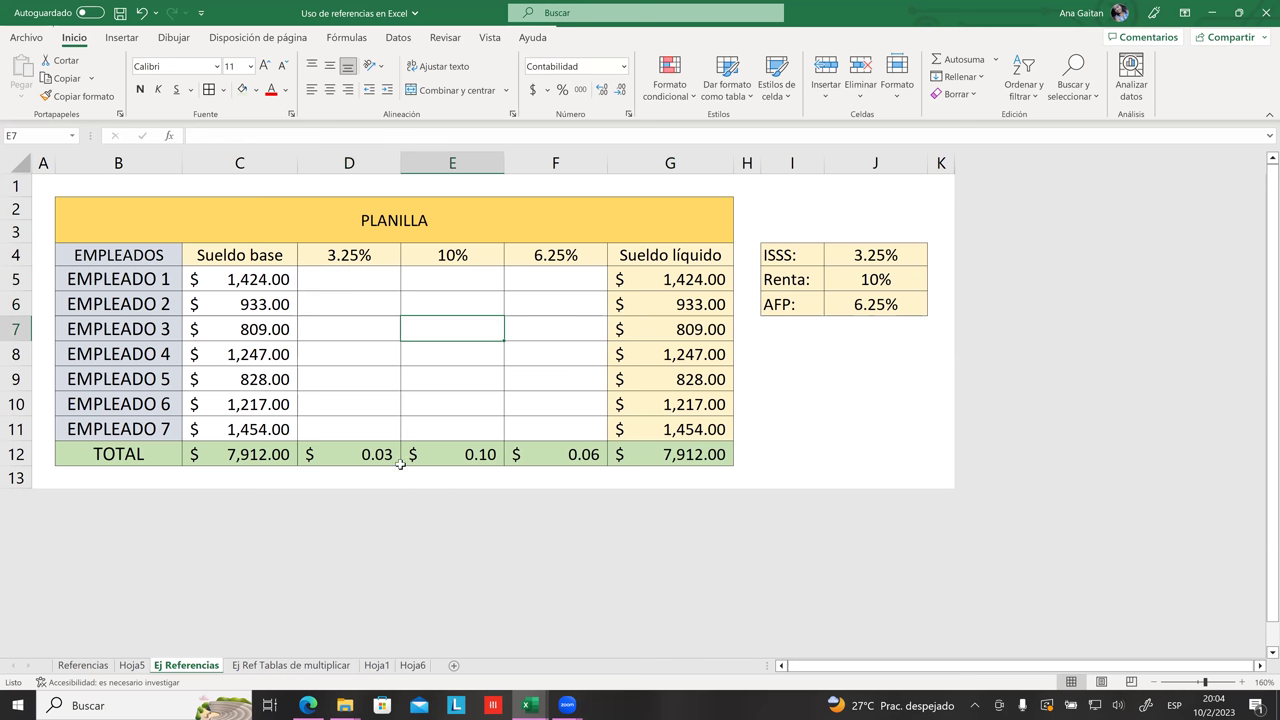
- Switch to the Ej Ref Tablas de multiplicar sheet and examine the empty product cells of its 10-by-10 multiplication grid
left_click(289, 667)
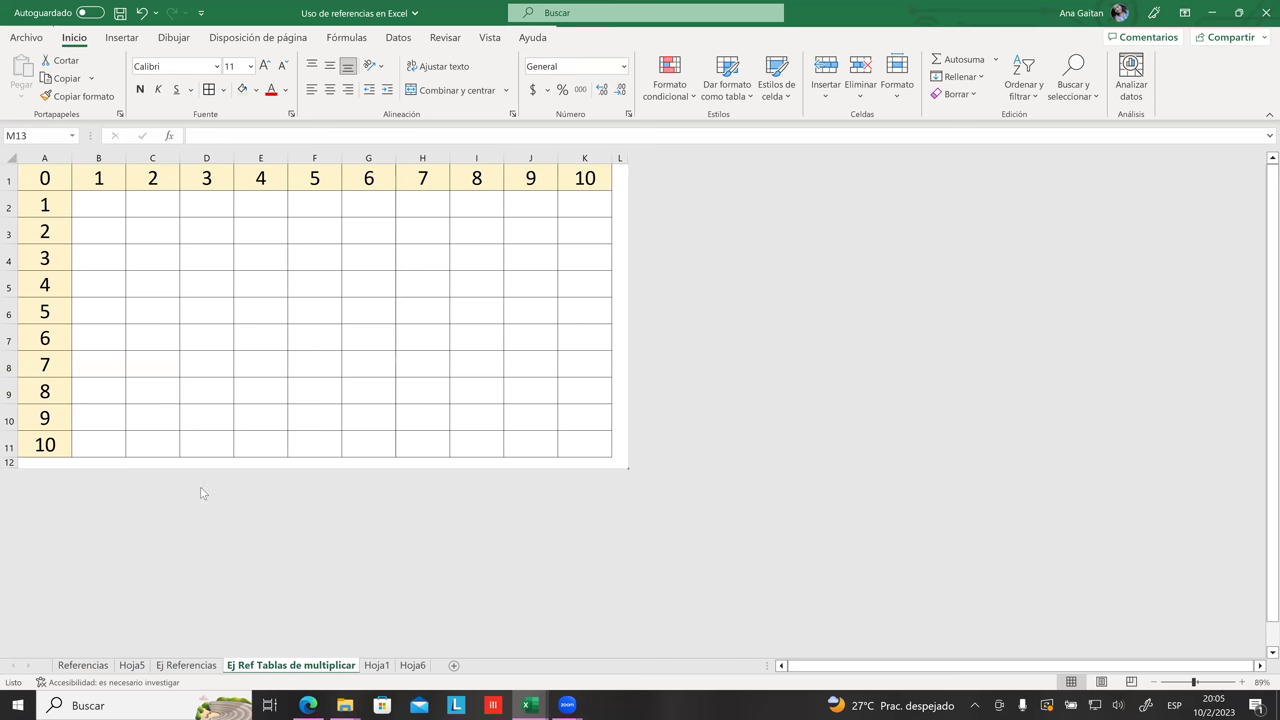
mouse_move(40, 178)
left_mouse_down()
mouse_move(561, 403)
mouse_move(579, 442)
left_mouse_up()
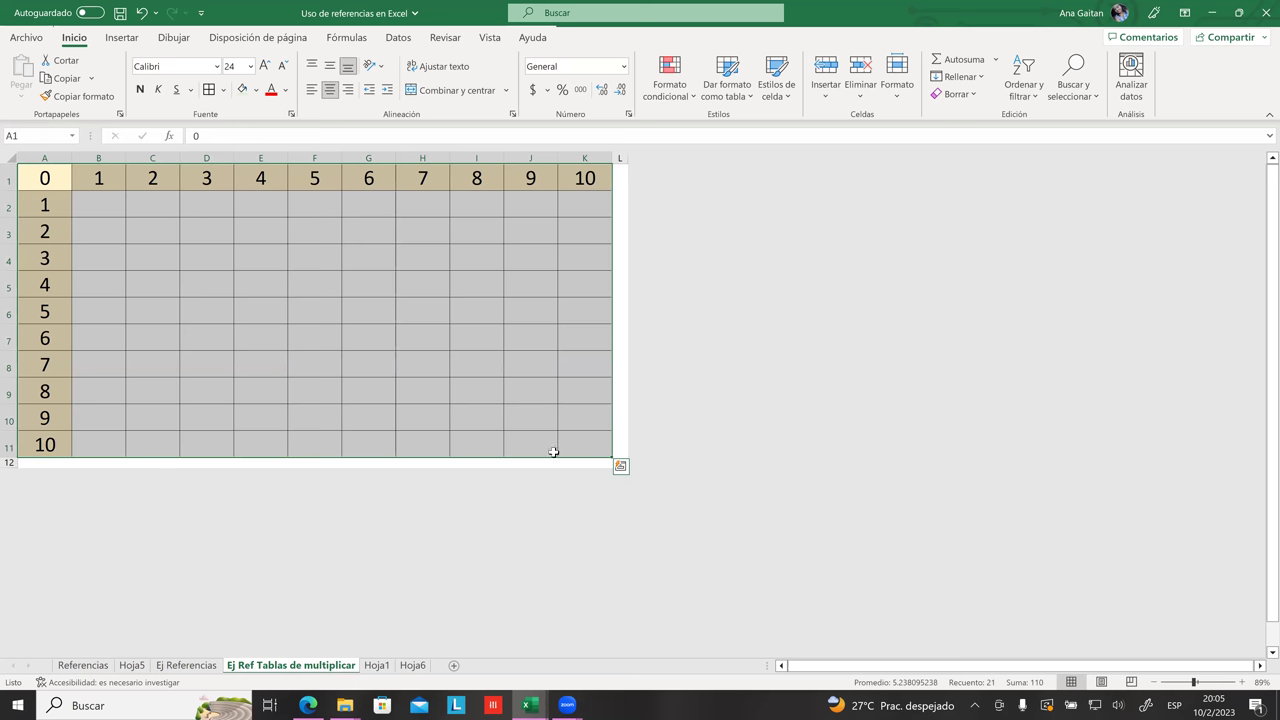
left_click(240, 356)
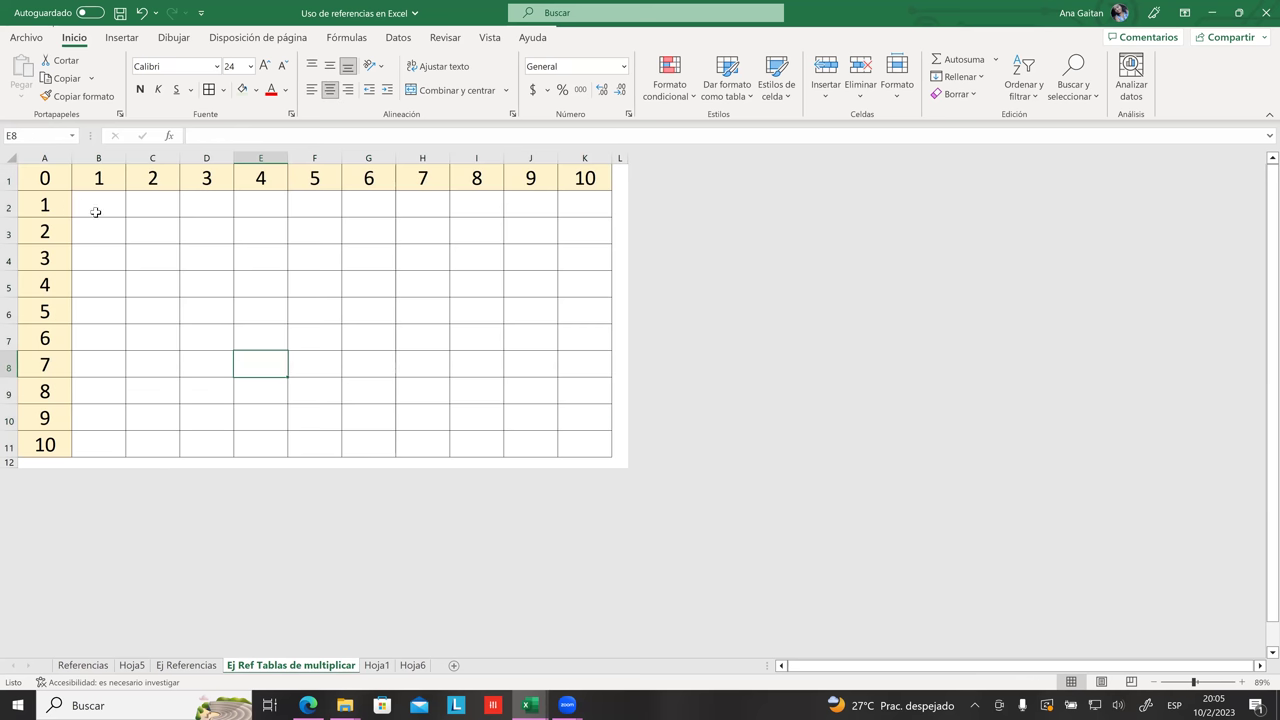
left_click(95, 212)
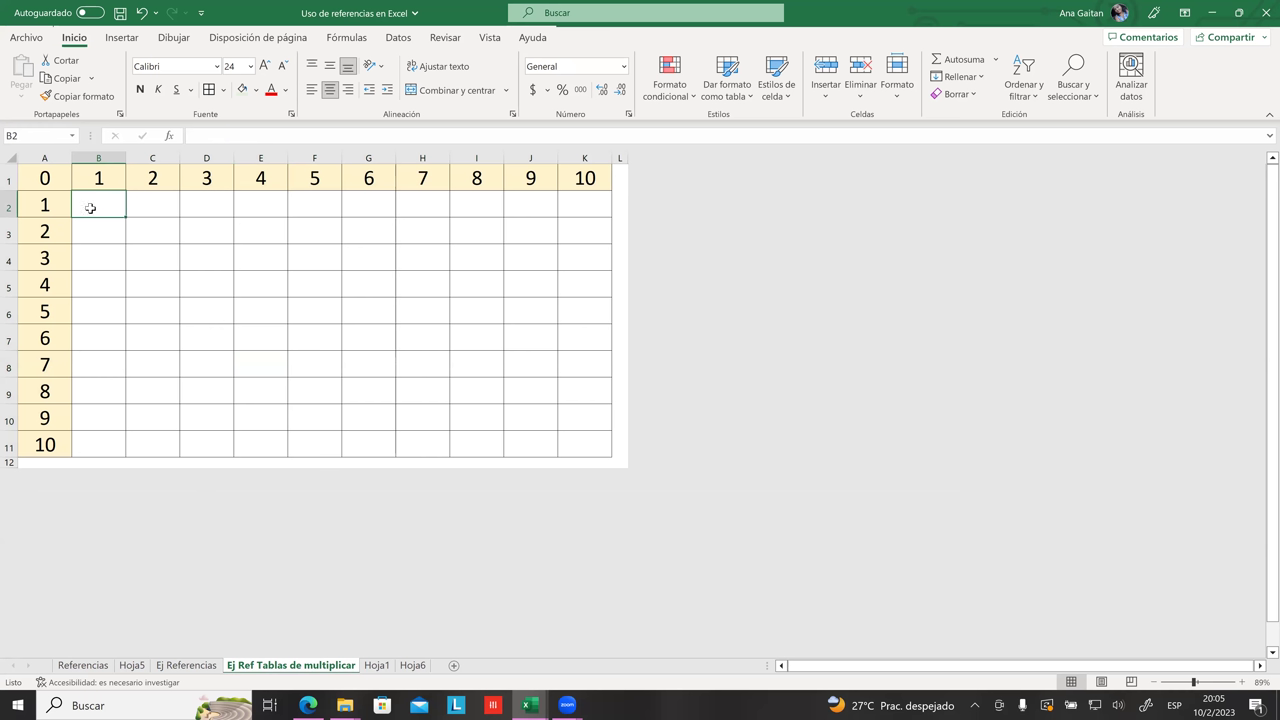
left_click(148, 203)
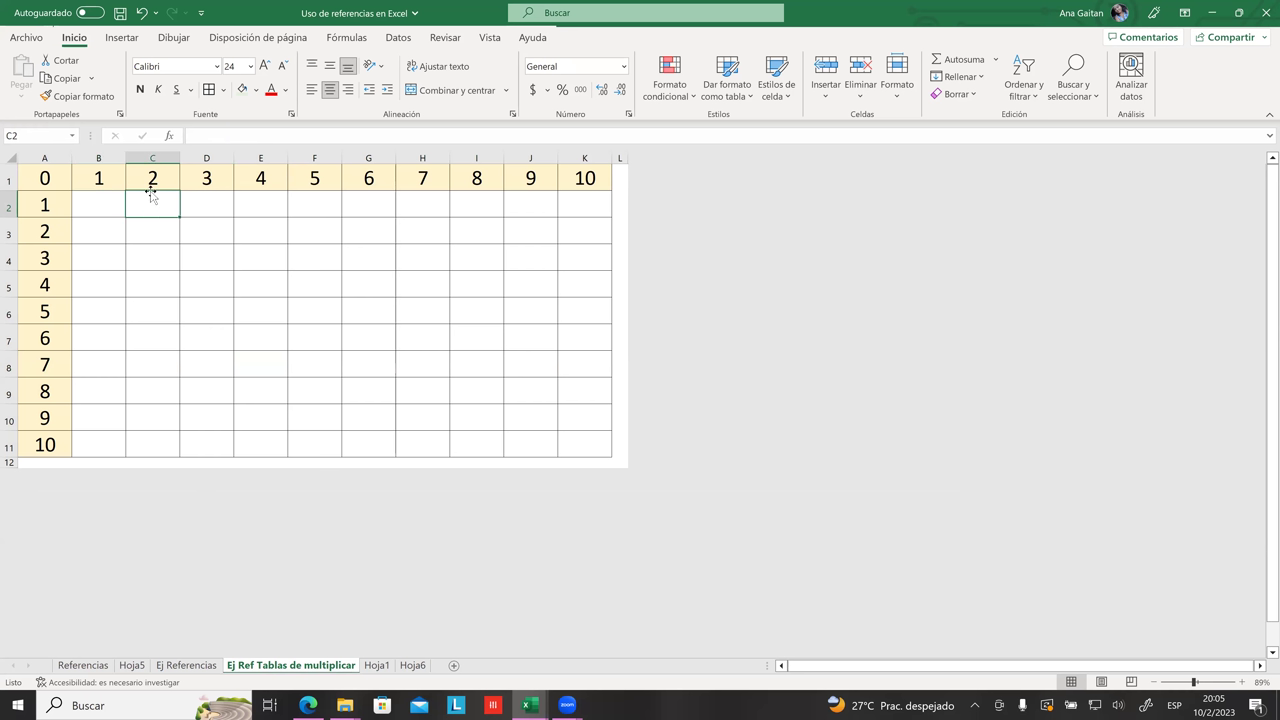
left_click(215, 209)
left_click(270, 207)
left_click(322, 208)
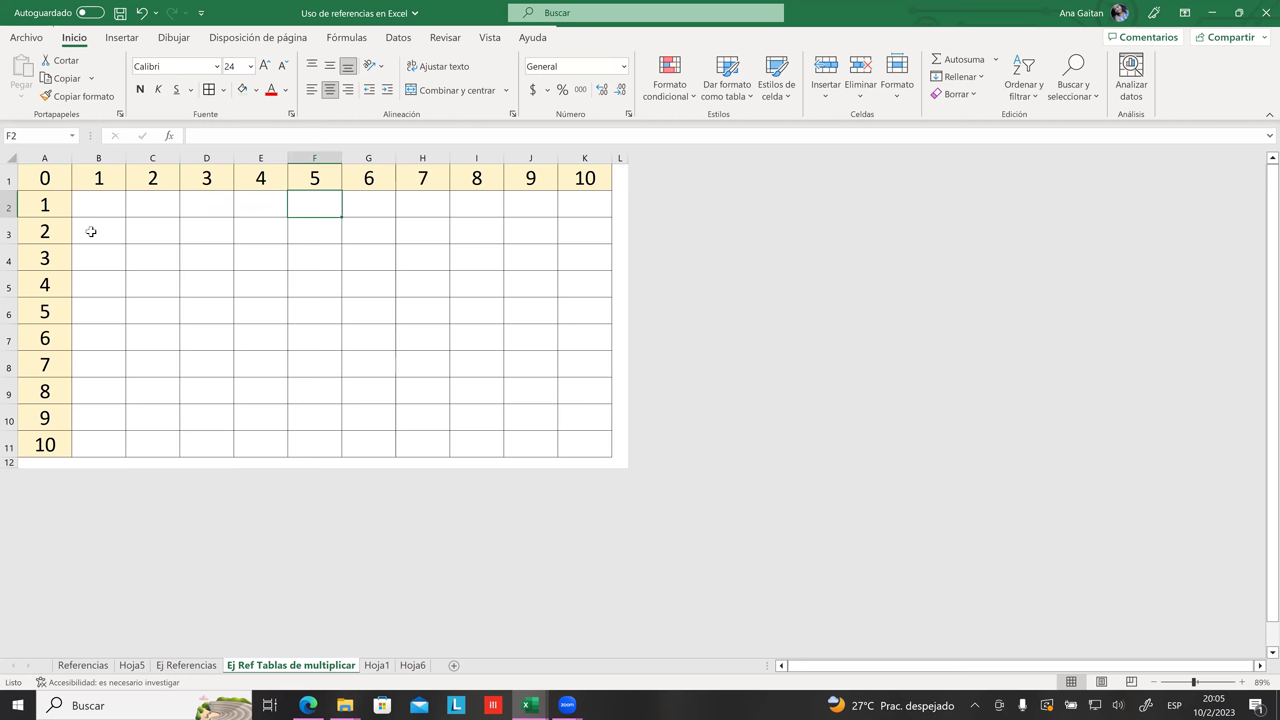
left_click(90, 233)
left_click(153, 233)
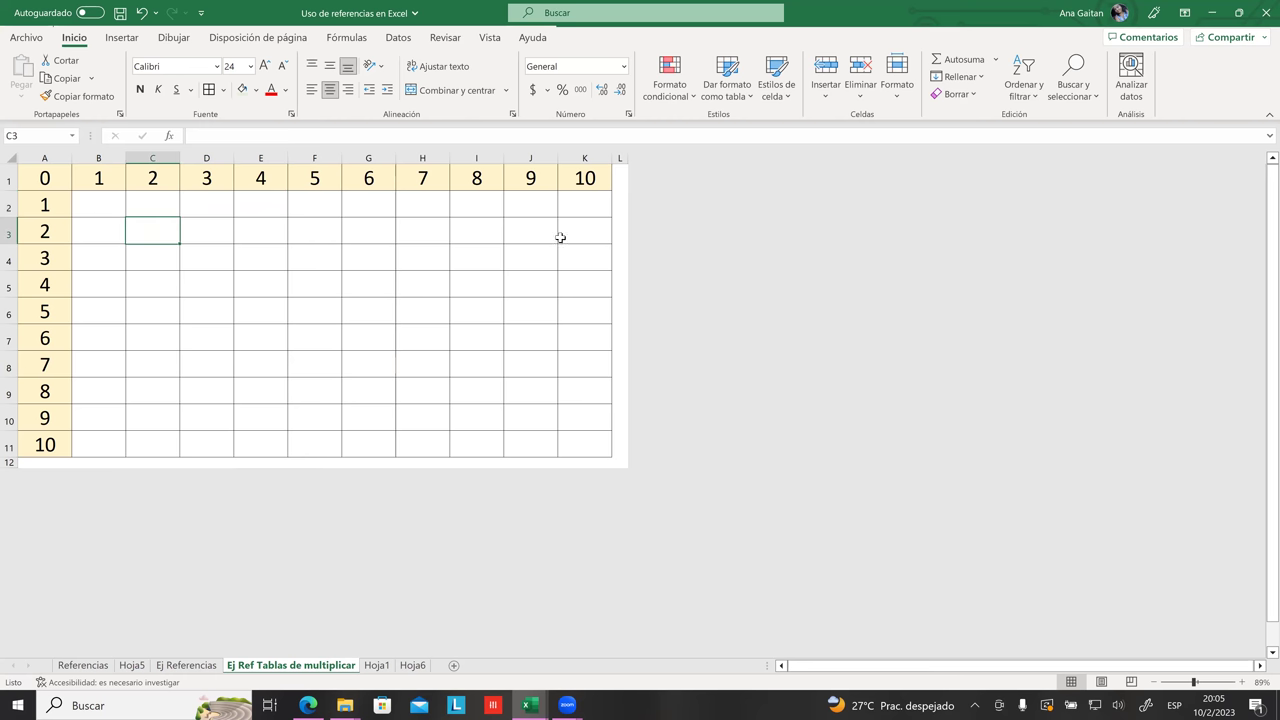
- Look at the product tables on Hoja1 and return to the payroll table on the Ej Referencias sheet
left_click(377, 665)
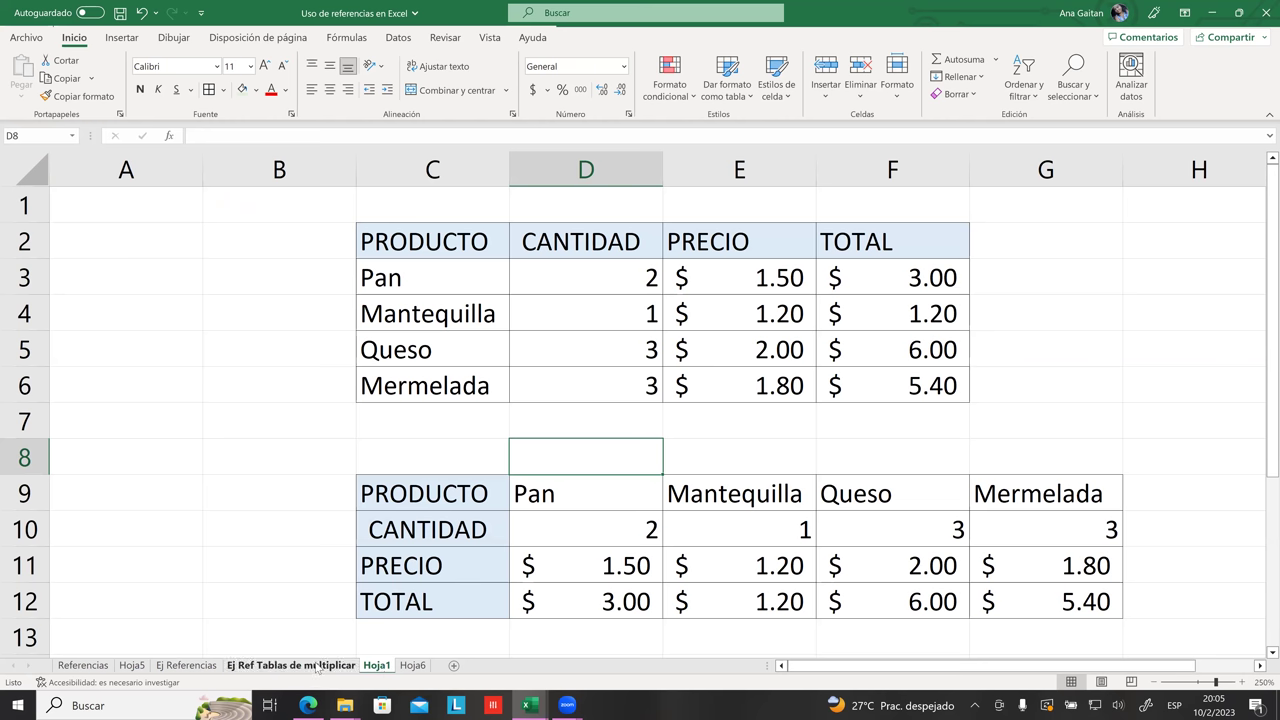
left_click(258, 666)
left_click(192, 666)
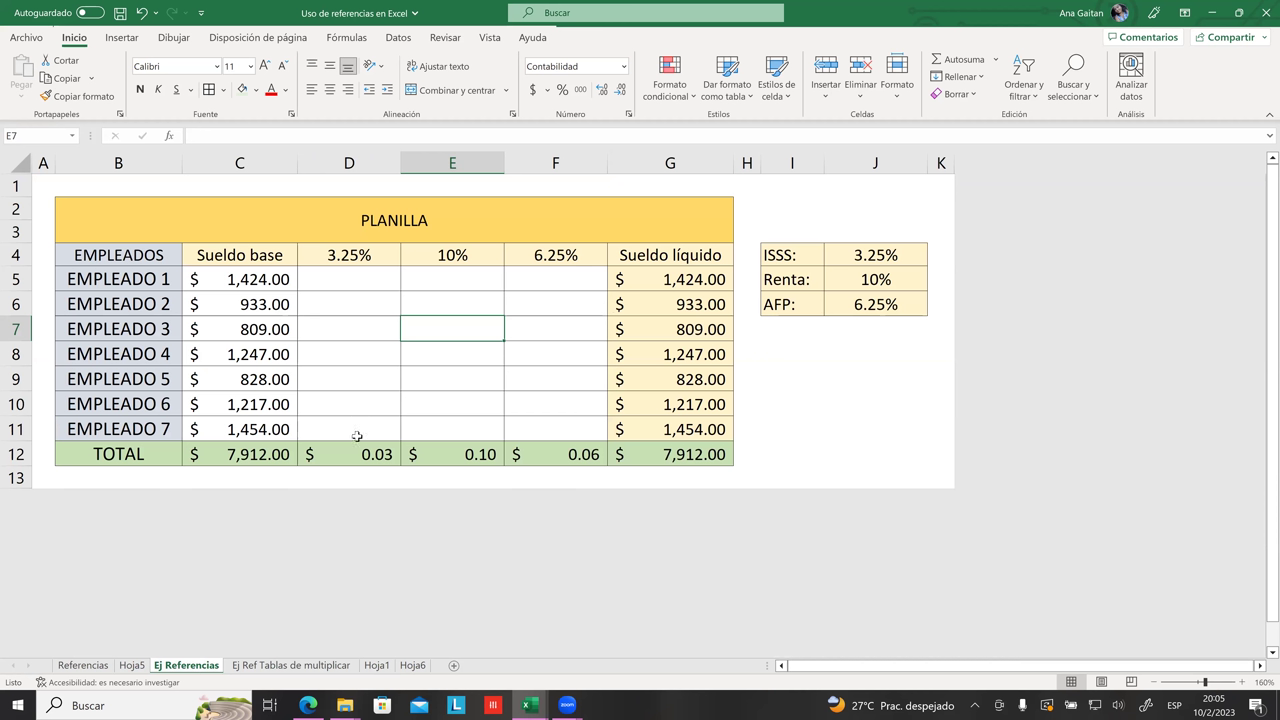
left_click(595, 449)
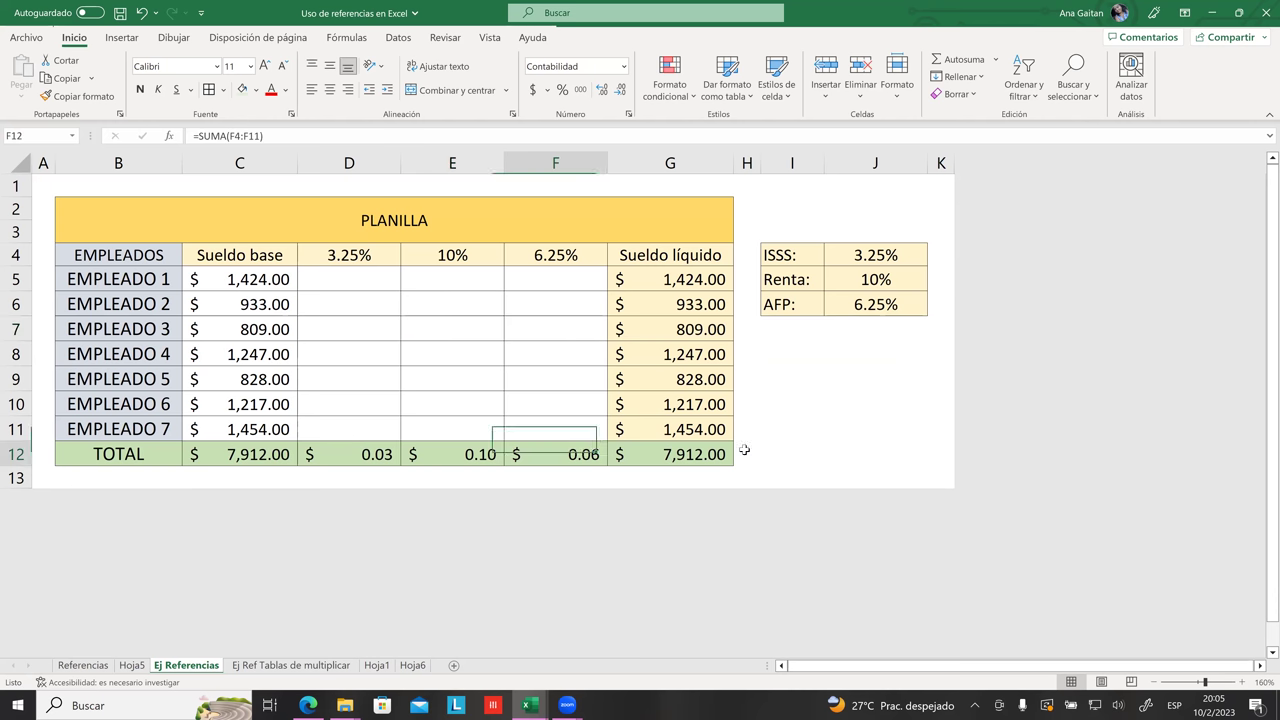
left_click(830, 445)
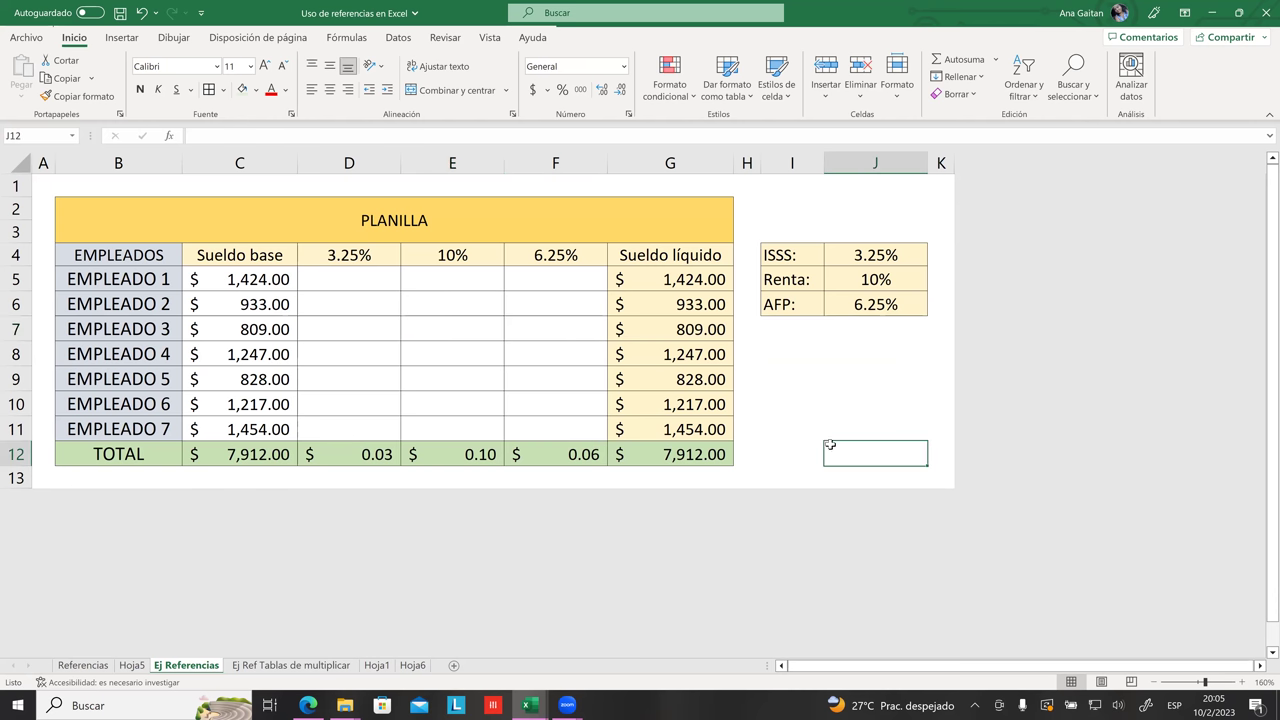
left_click(541, 705)
left_click(443, 272)
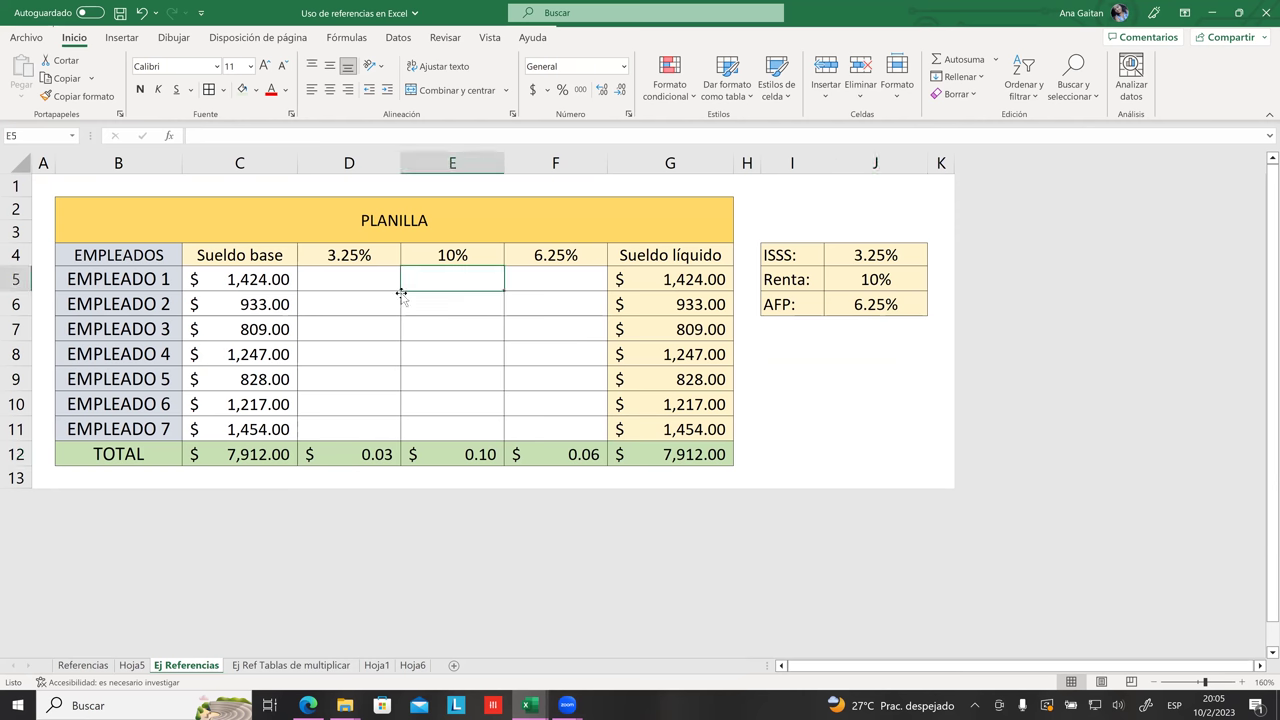
- Save the Uso de referencias en Excel workbook and close it after reviewing its other sheets
left_click(120, 14)
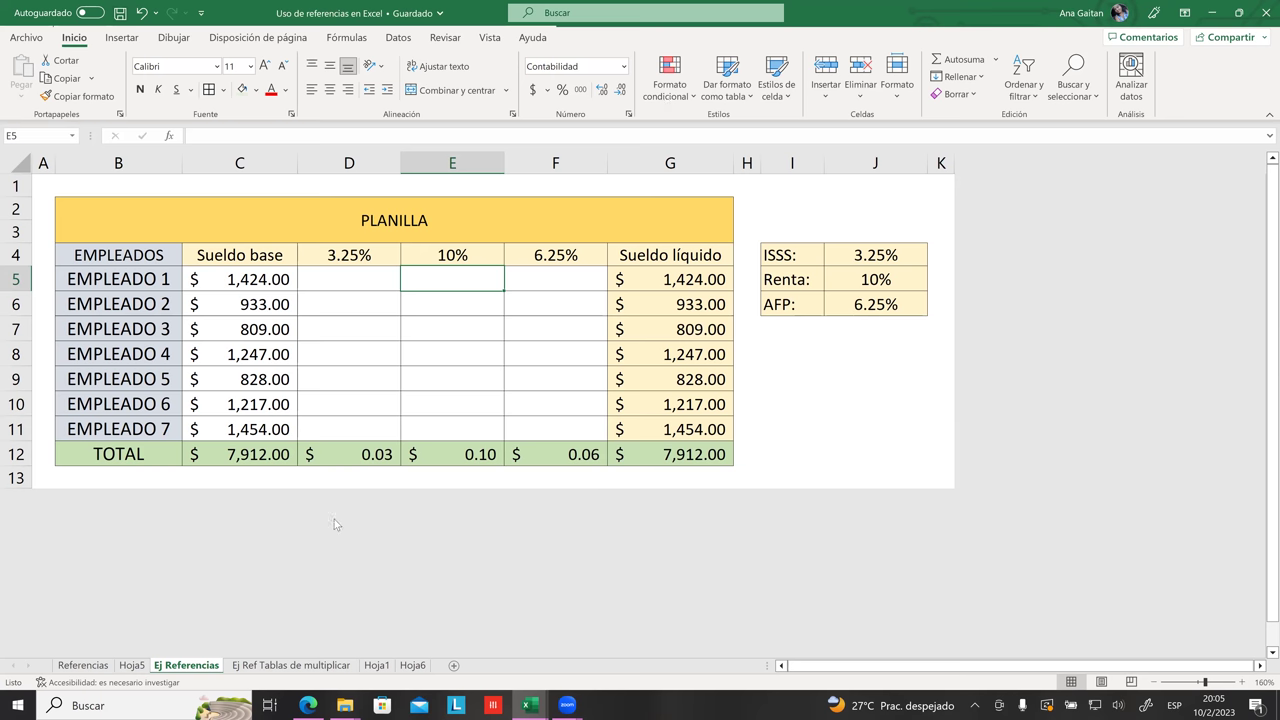
left_click(134, 666)
left_click(272, 666)
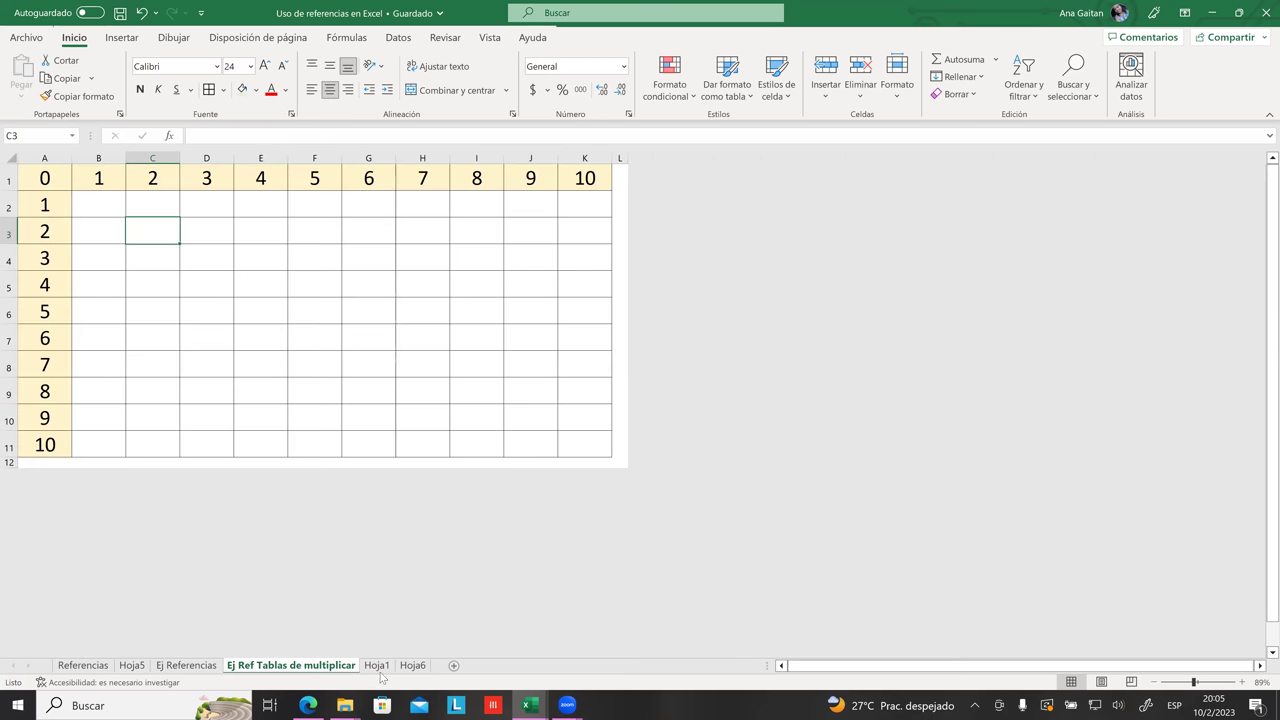
left_click(376, 666)
left_click(412, 666)
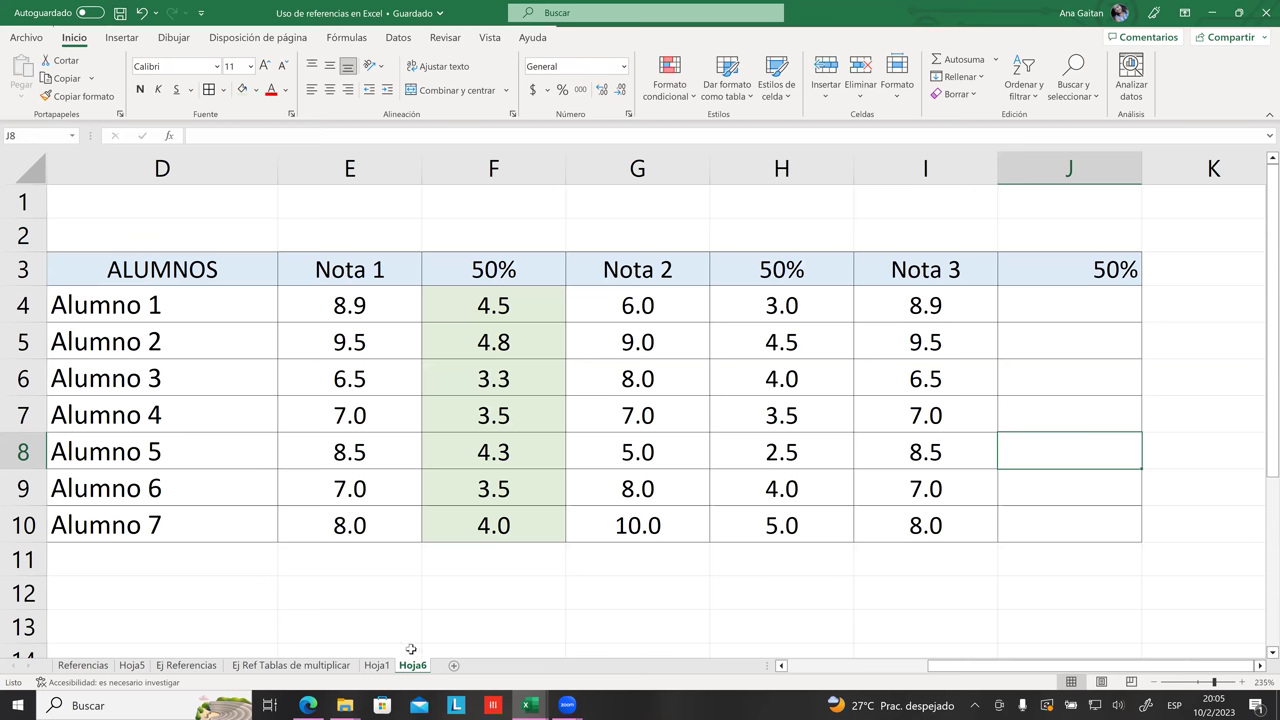
left_click(520, 487)
left_click(1262, 13)
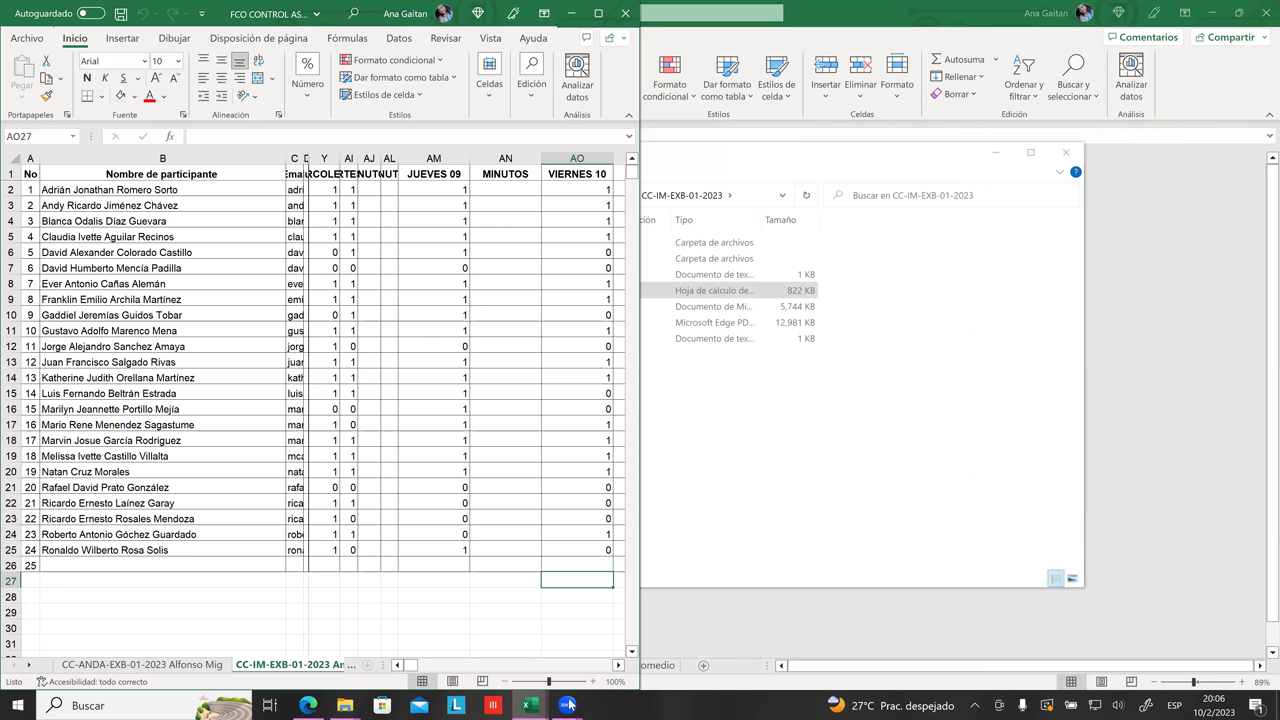
- Restore the attendance workbook from half-screen to a floating window and bring the HOJA PRÁCTICA - SECCION 2 workbook to the front
mouse_move(567, 705)
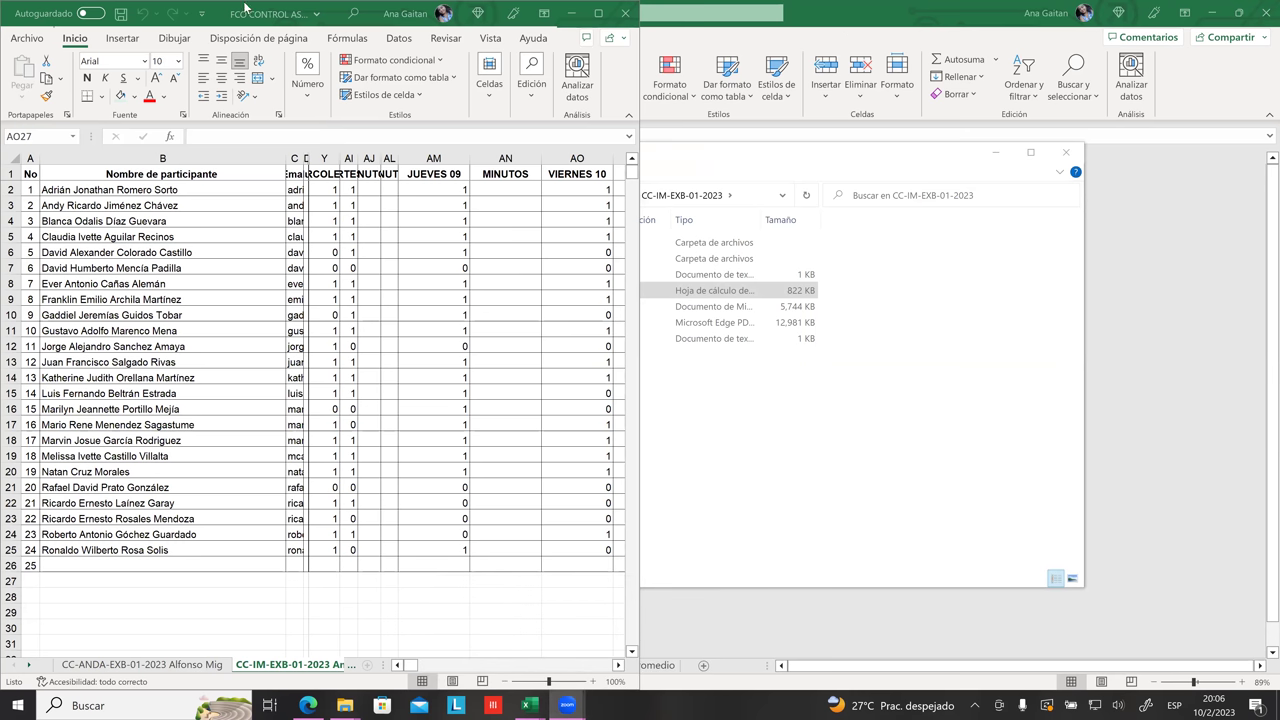
key("super+Down")
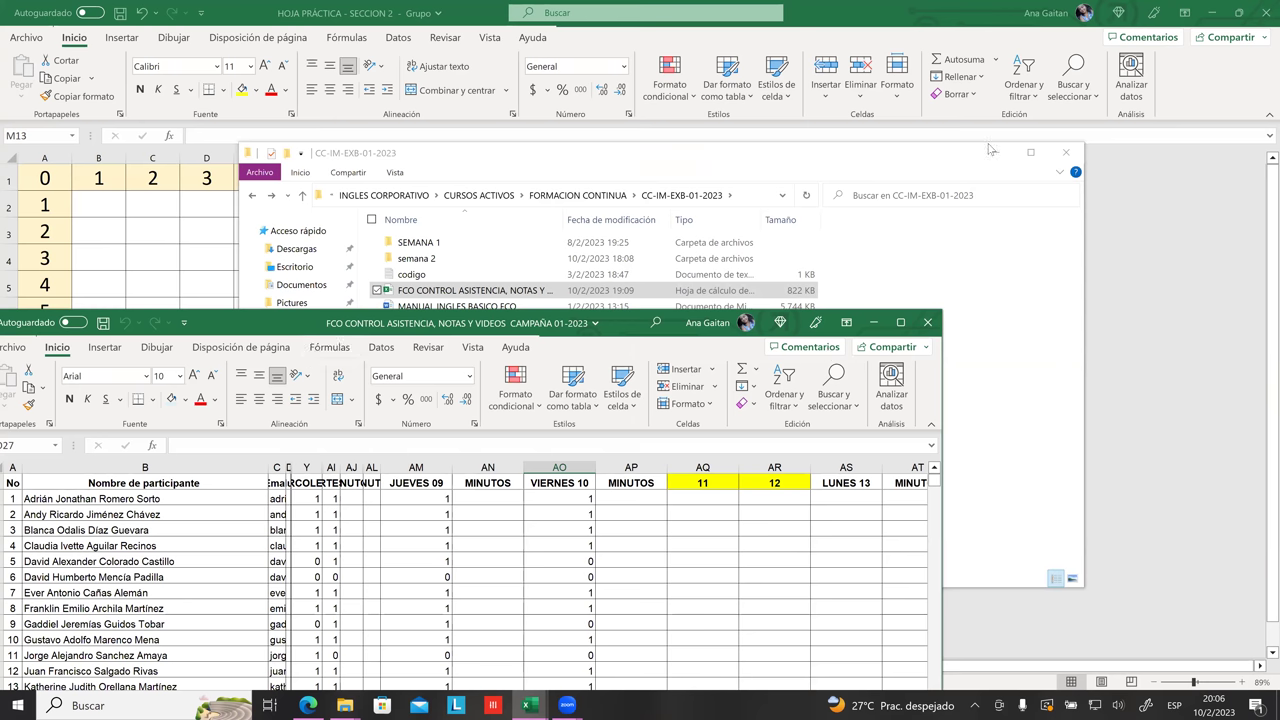
left_click(1152, 240)
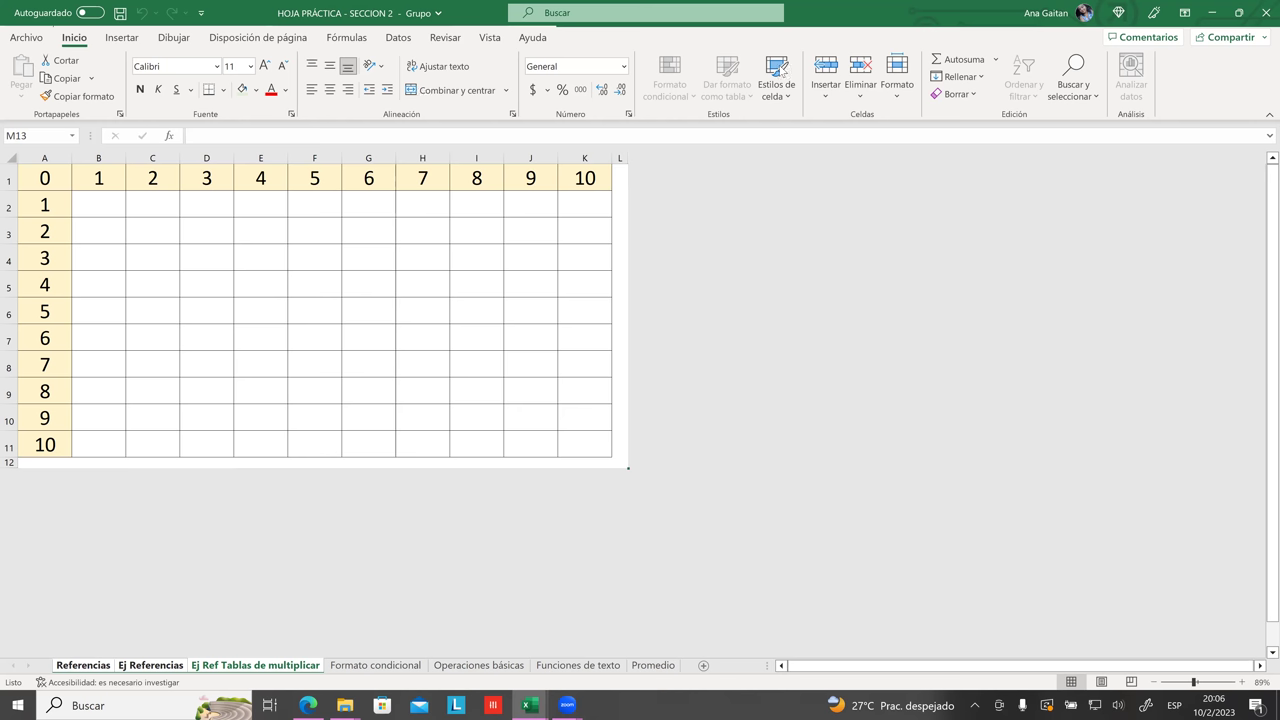
- Switch to the FCO CONTROL ASISTENCIA workbook and review its participant list down to the last row
left_click(538, 705)
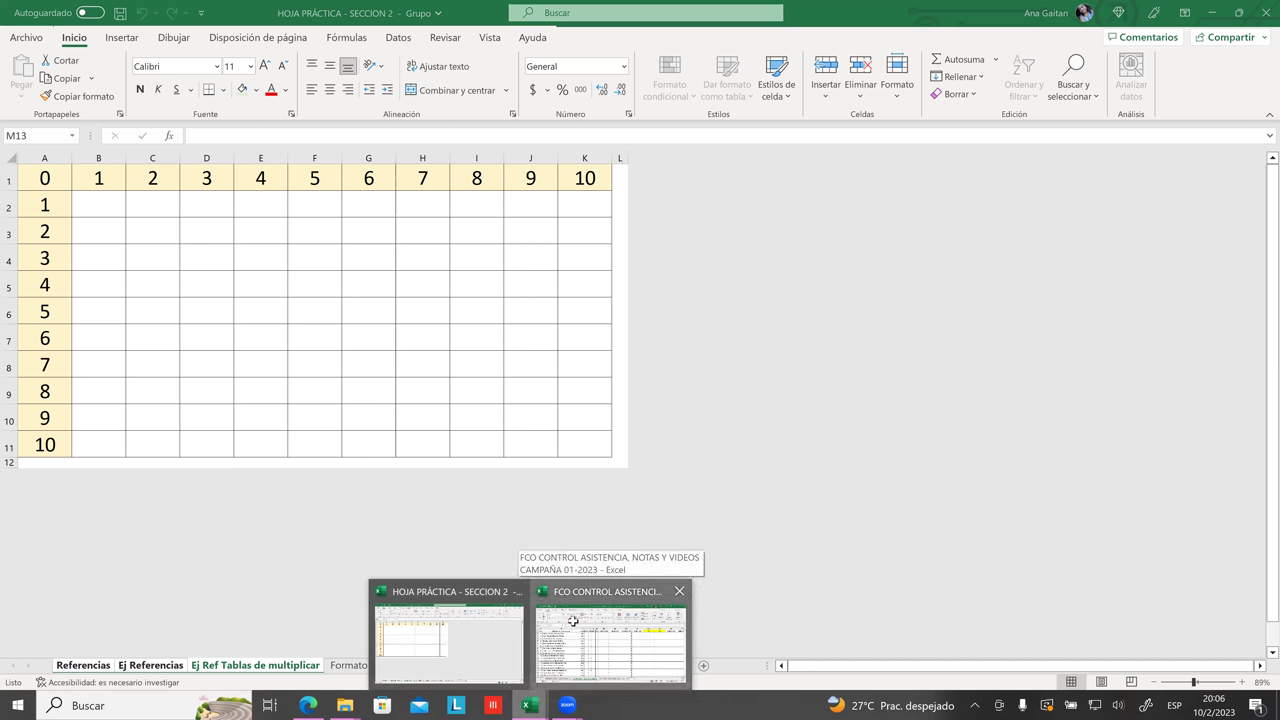
left_click(570, 622)
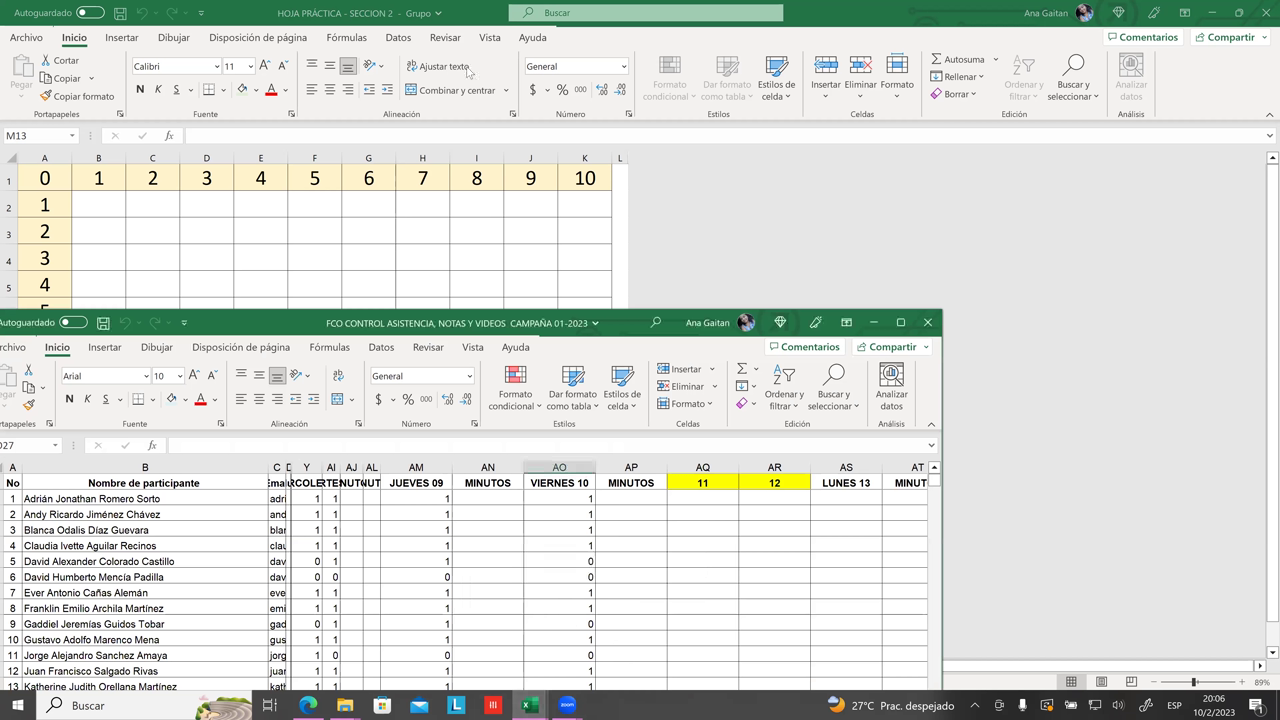
scroll(344, 318, "down", 1)
scroll(344, 326, "down", 4)
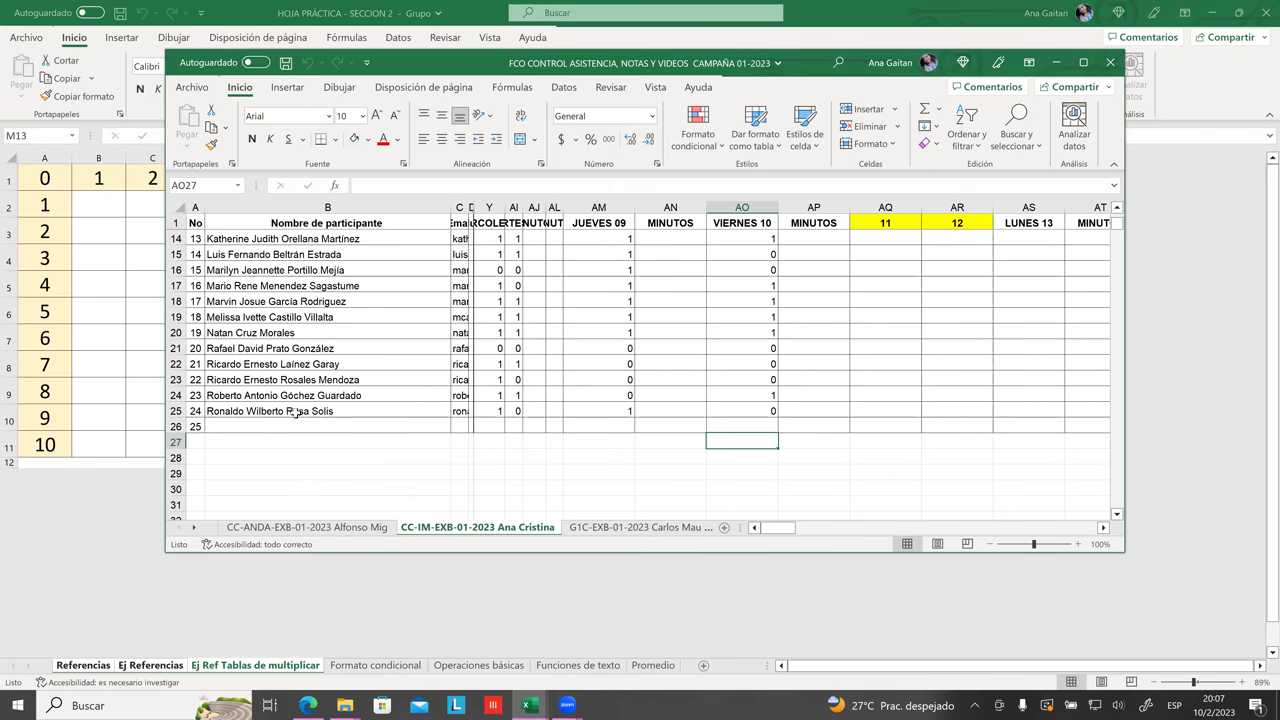
- Mark participant number 24 as present by entering 1 in the VIERNES 10 column
left_click(295, 412)
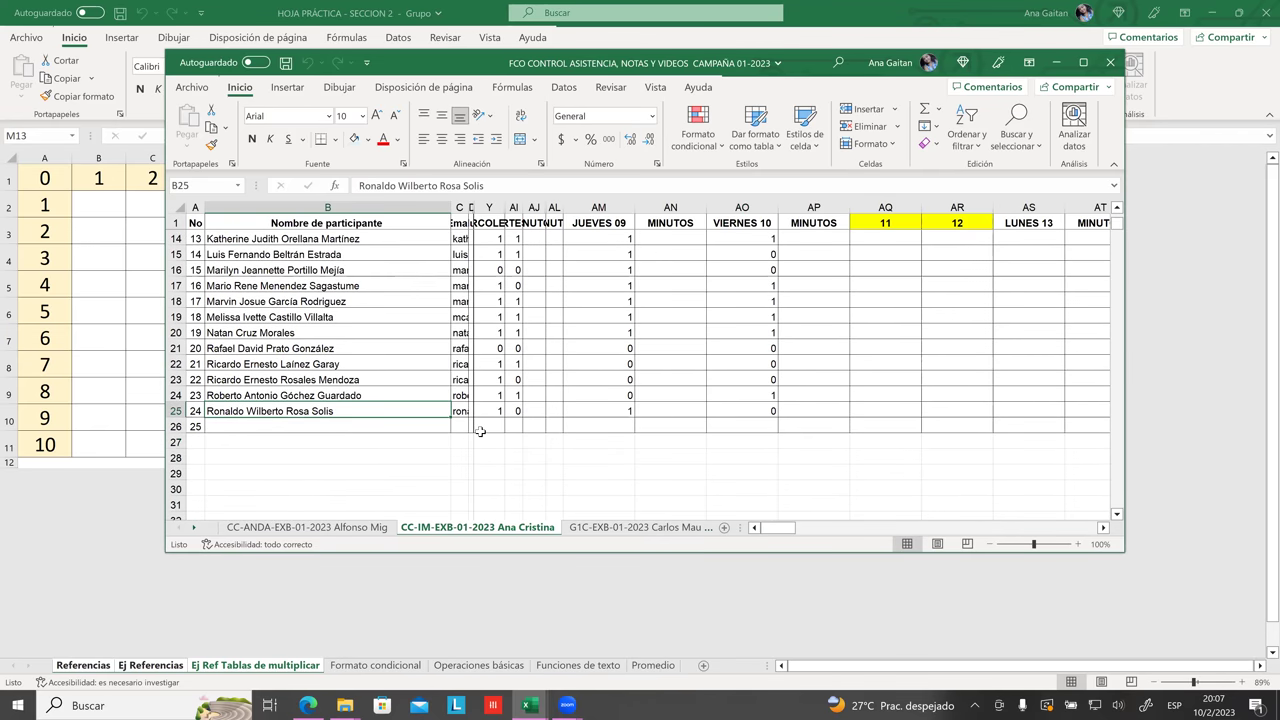
left_click(760, 405)
type("1")
key("Tab")
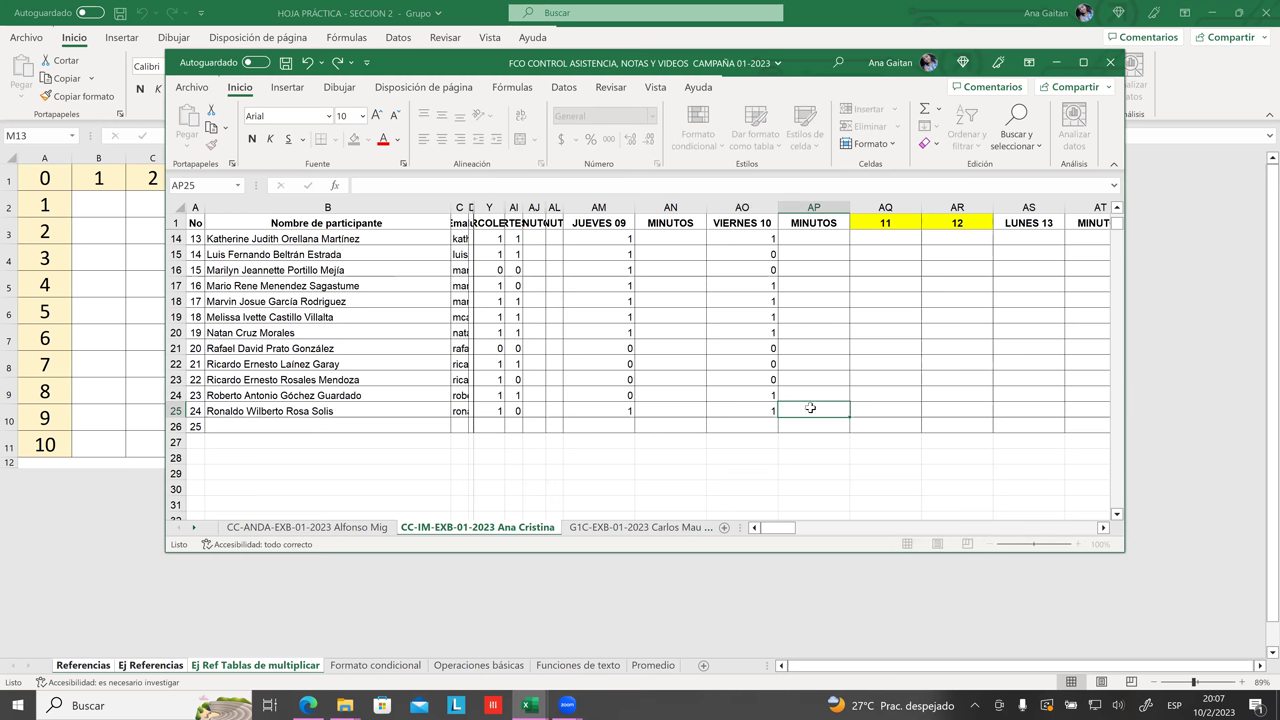
- Check the VIERNES 10 entries marked 0 from participant number 22 up to number 11, including the whole row of number 21
left_click(772, 381)
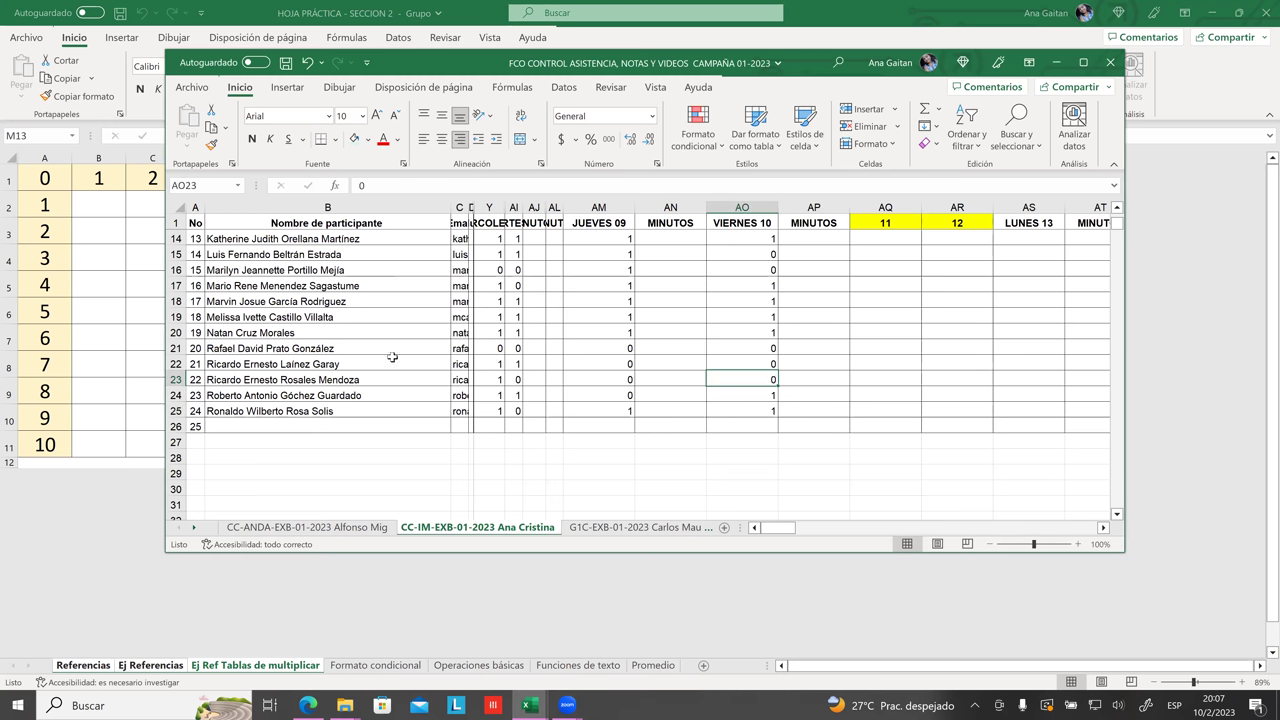
left_click(176, 364)
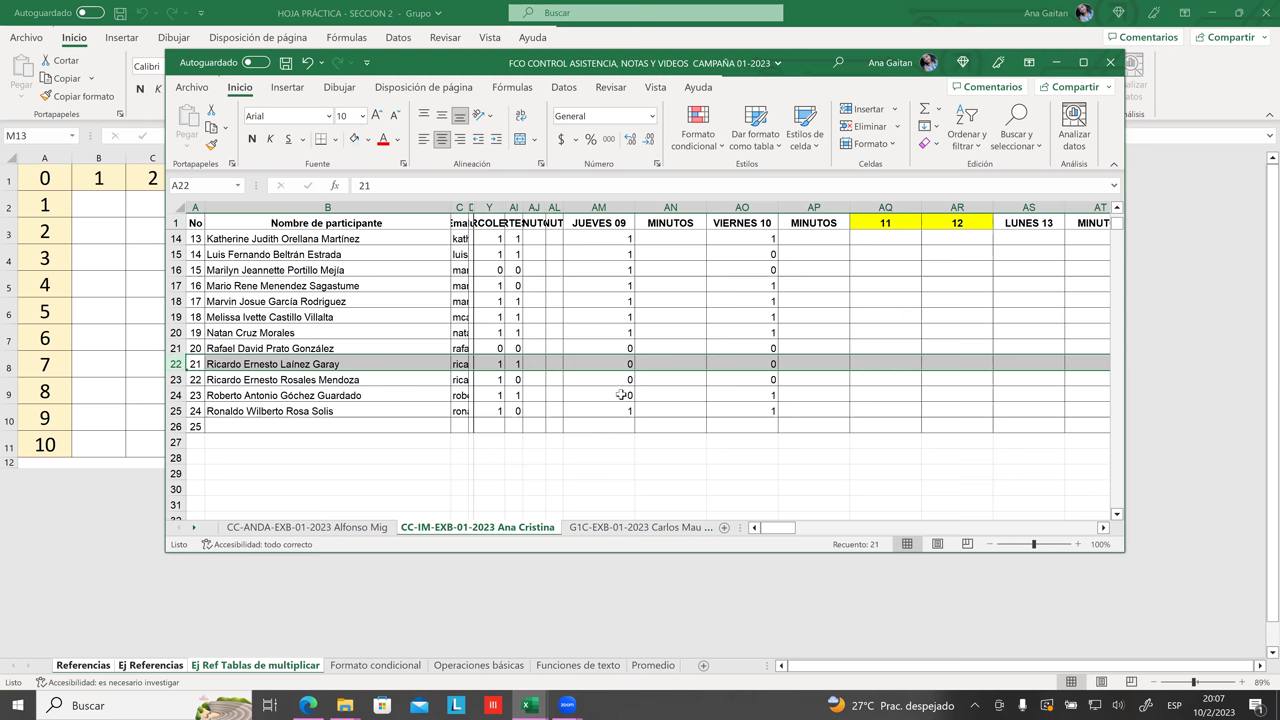
scroll(773, 365, "up", 1)
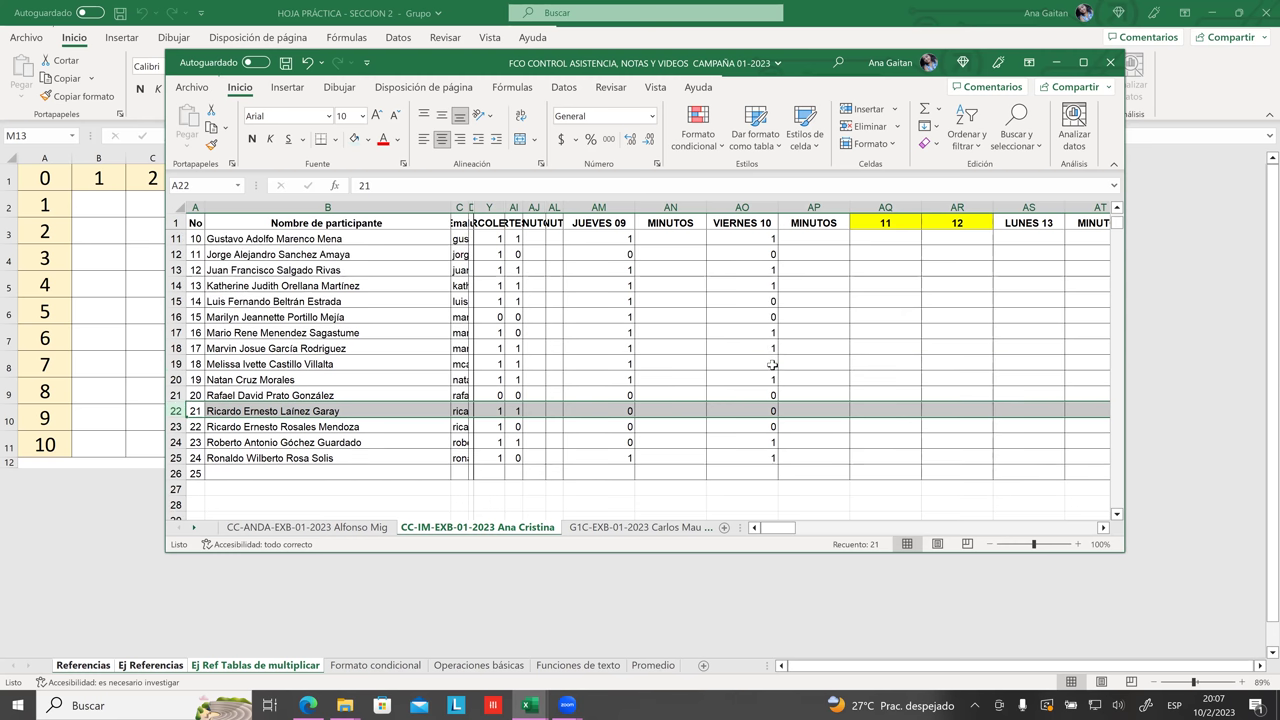
left_click(760, 316)
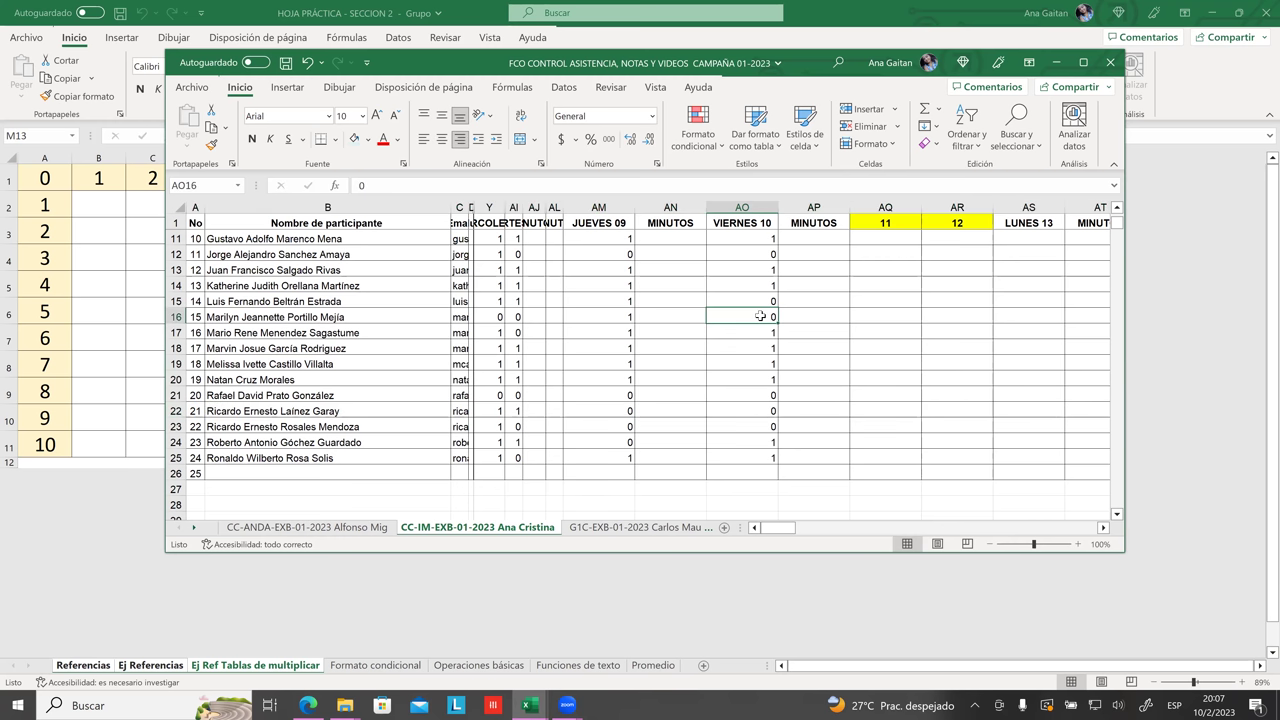
key("Up")
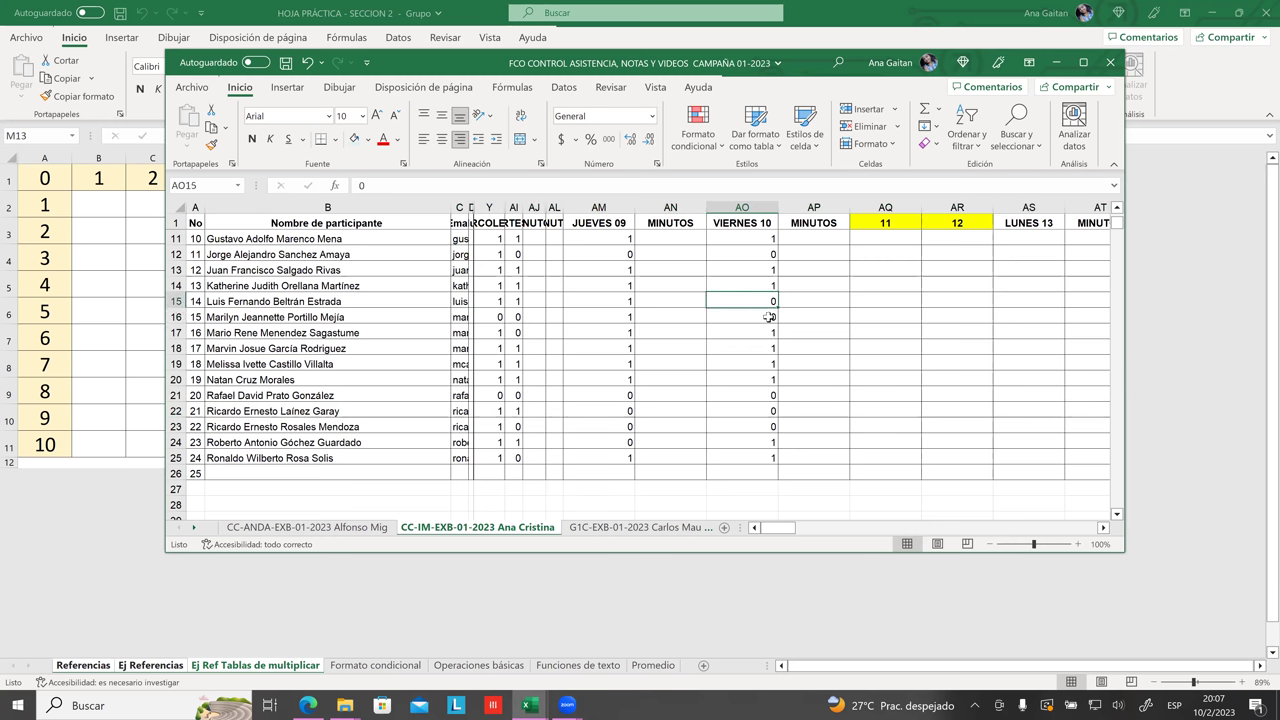
scroll(769, 316, "up", 2)
left_click(771, 346)
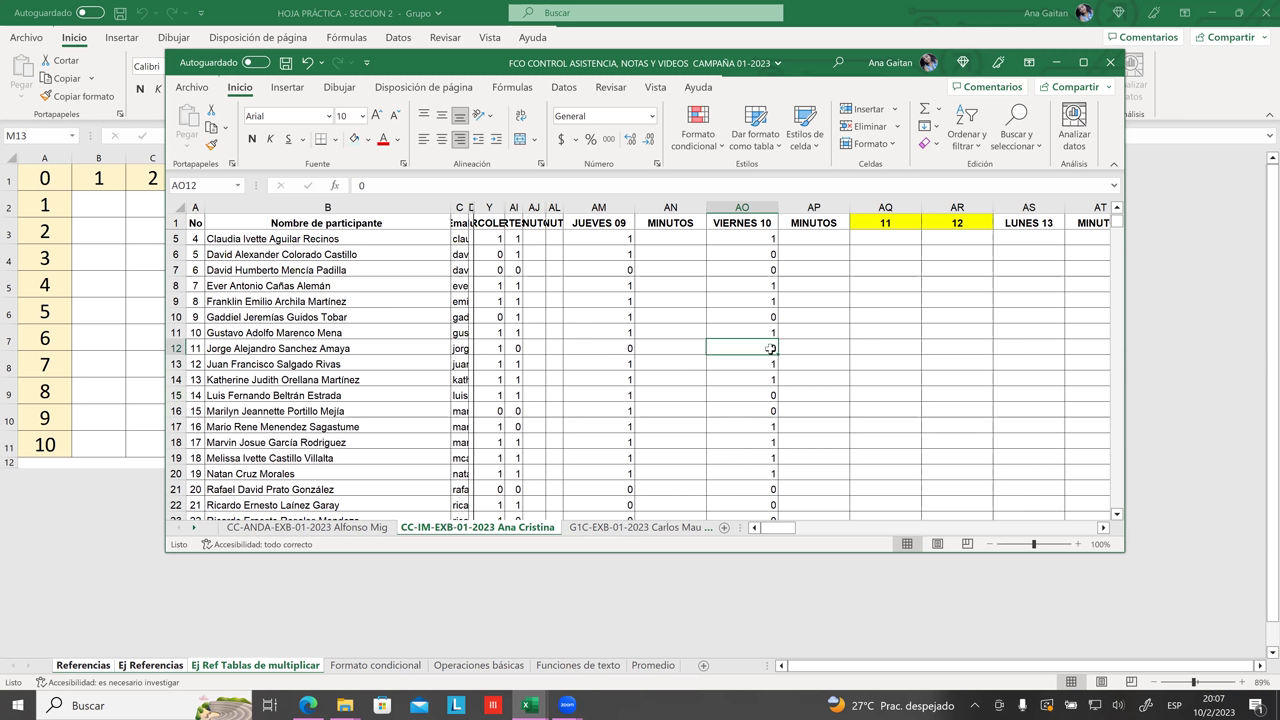
left_click(771, 318)
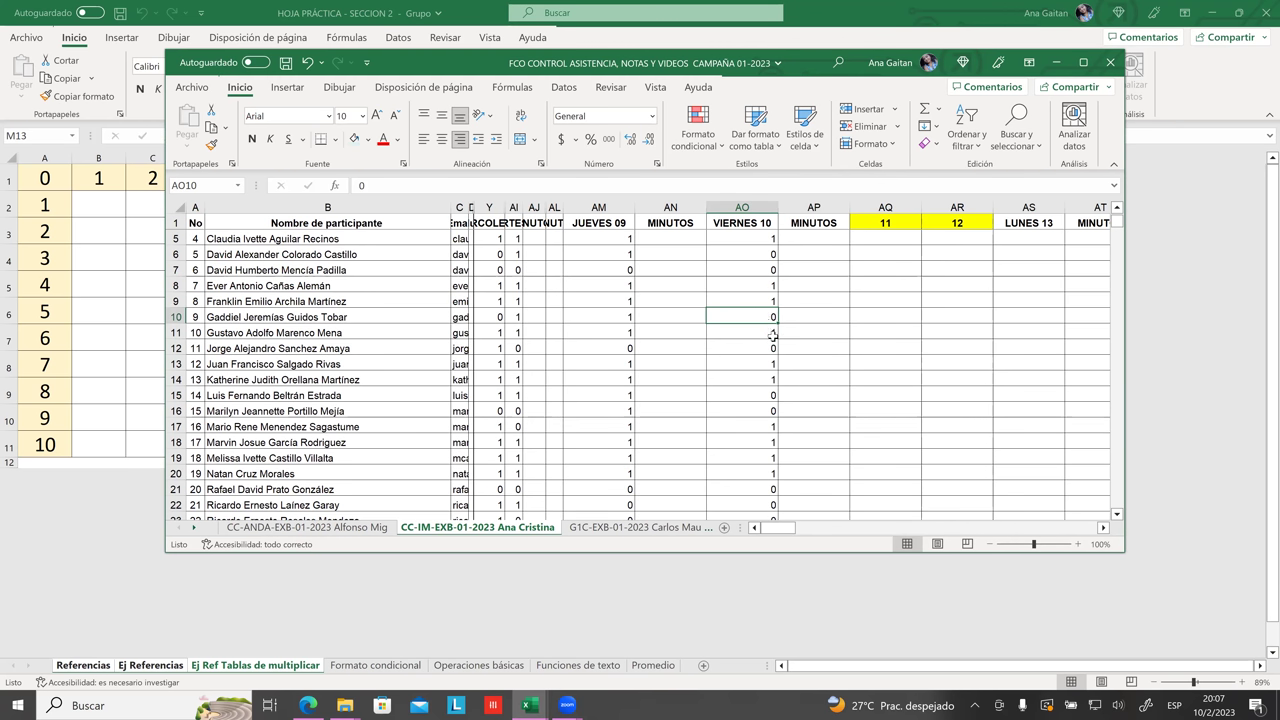
type("1")
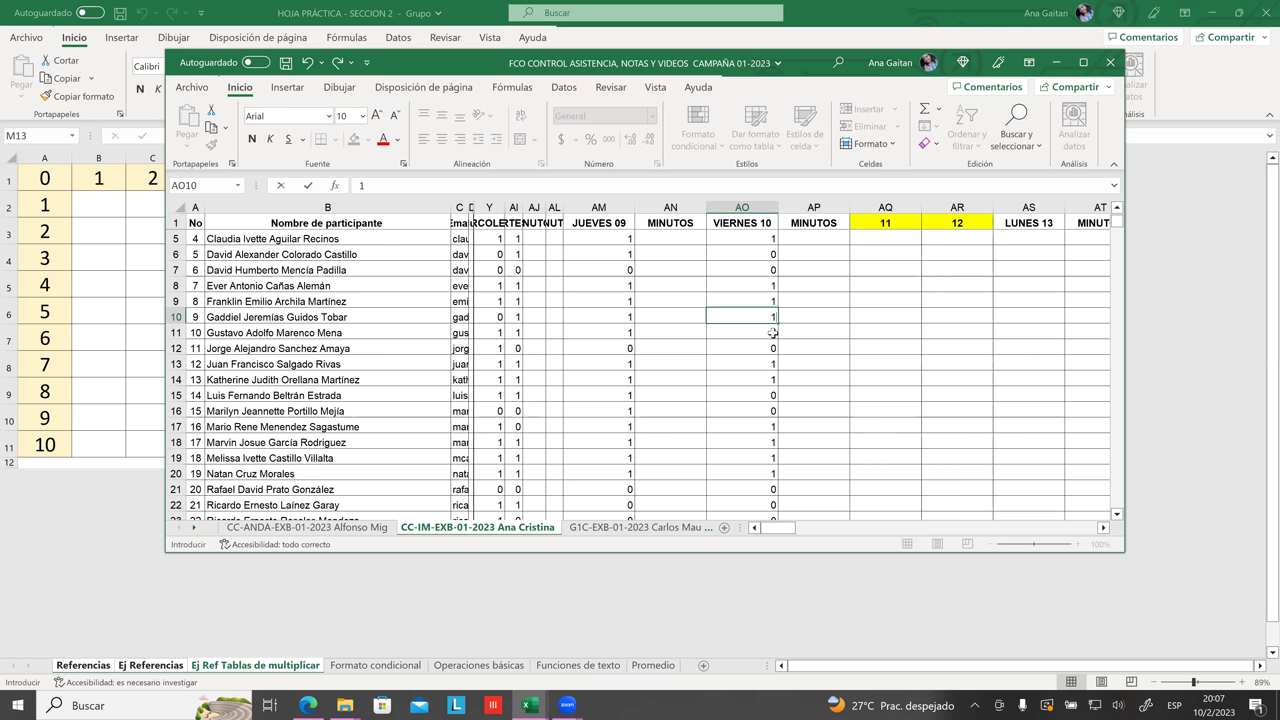
key("BackSpace")
type("0")
left_click(875, 328)
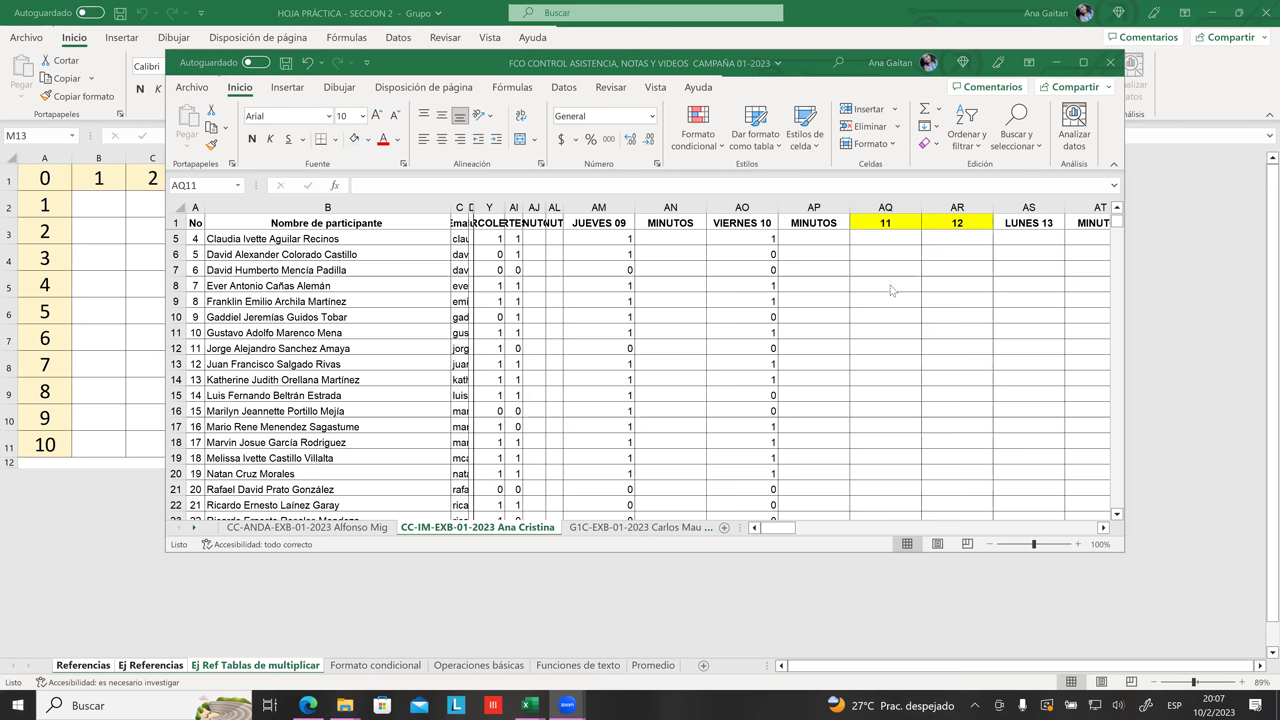
- Minimize the FCO CONTROL ASISTENCIA workbook to return to the multiplication table in HOJA PRÁCTICA - SECCION 2
left_click(1055, 64)
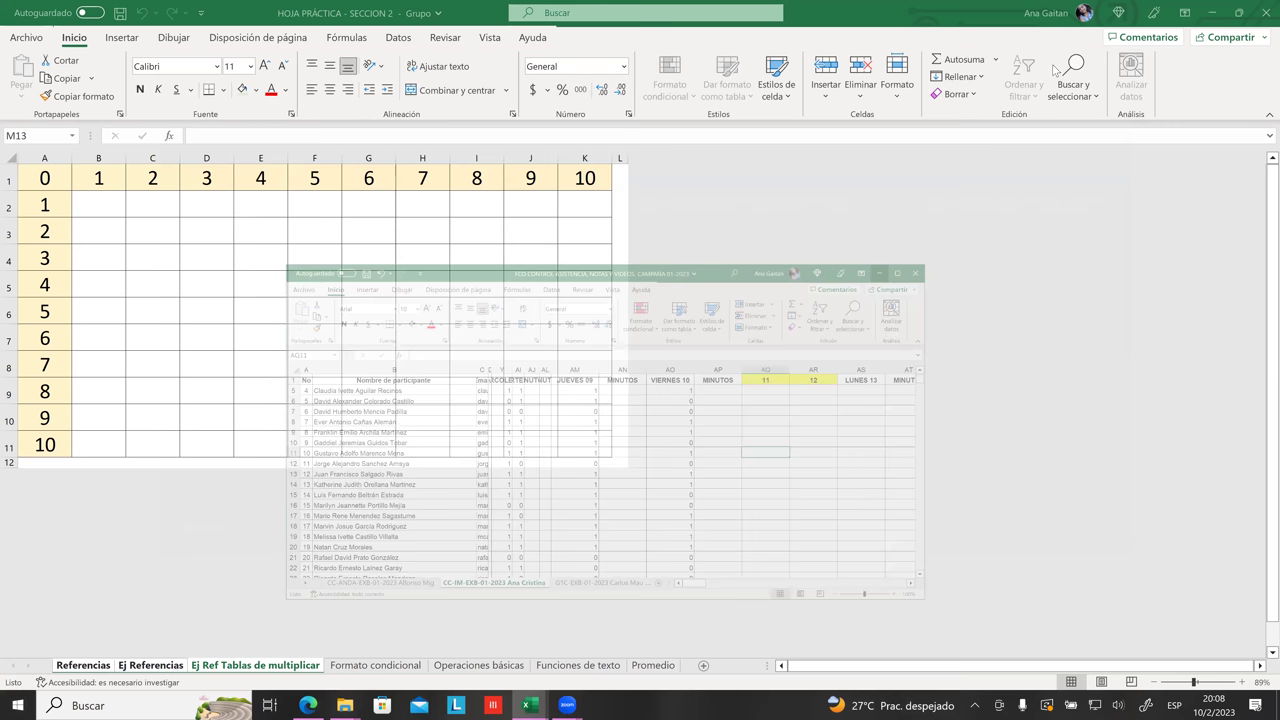